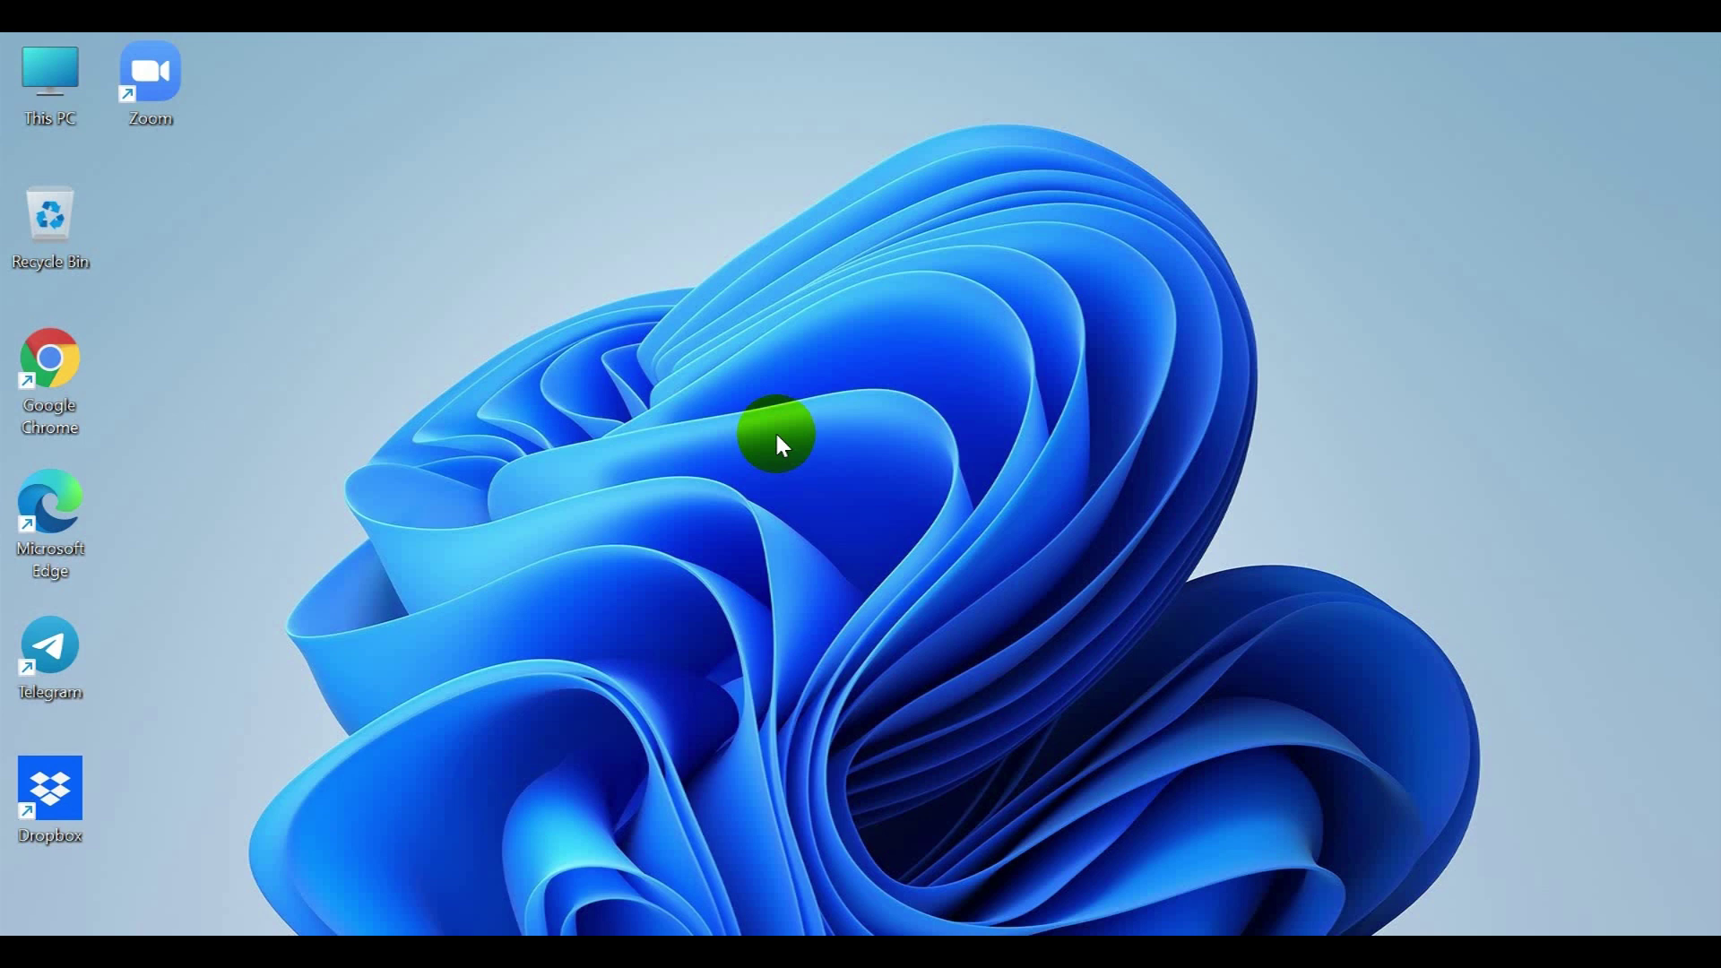
Step: Launch Edge maximized and load apply.mcsipc.gov.np
double_click(71, 502)
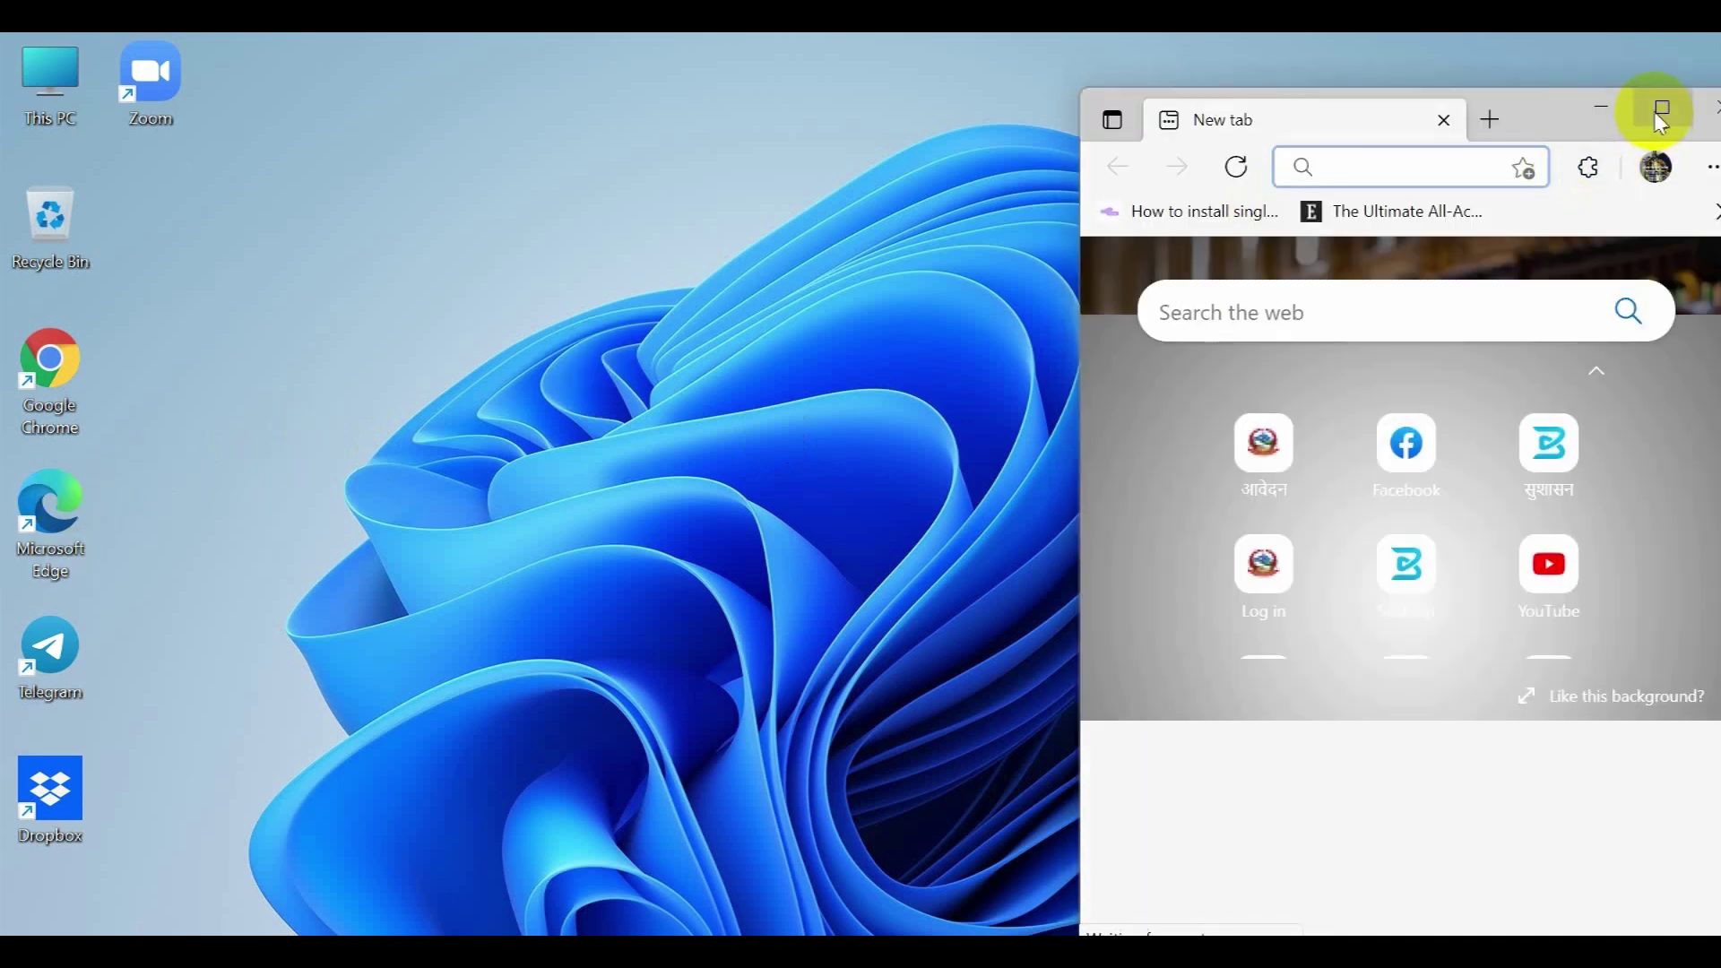
left_click(1658, 112)
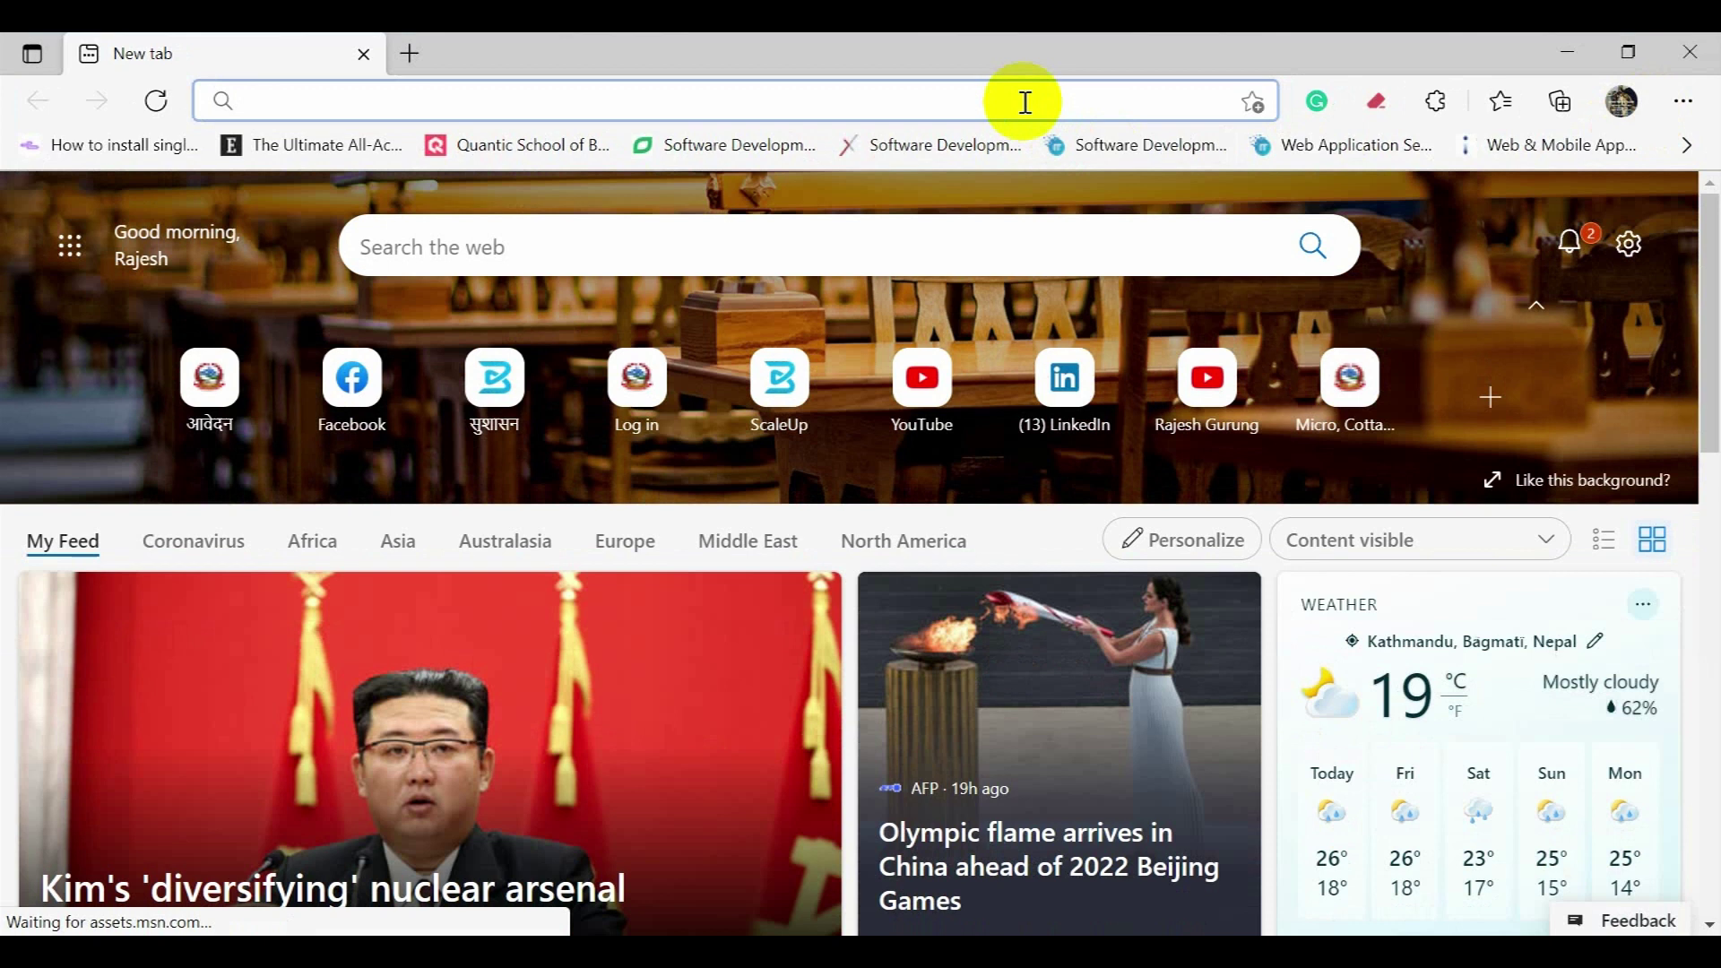
type("a")
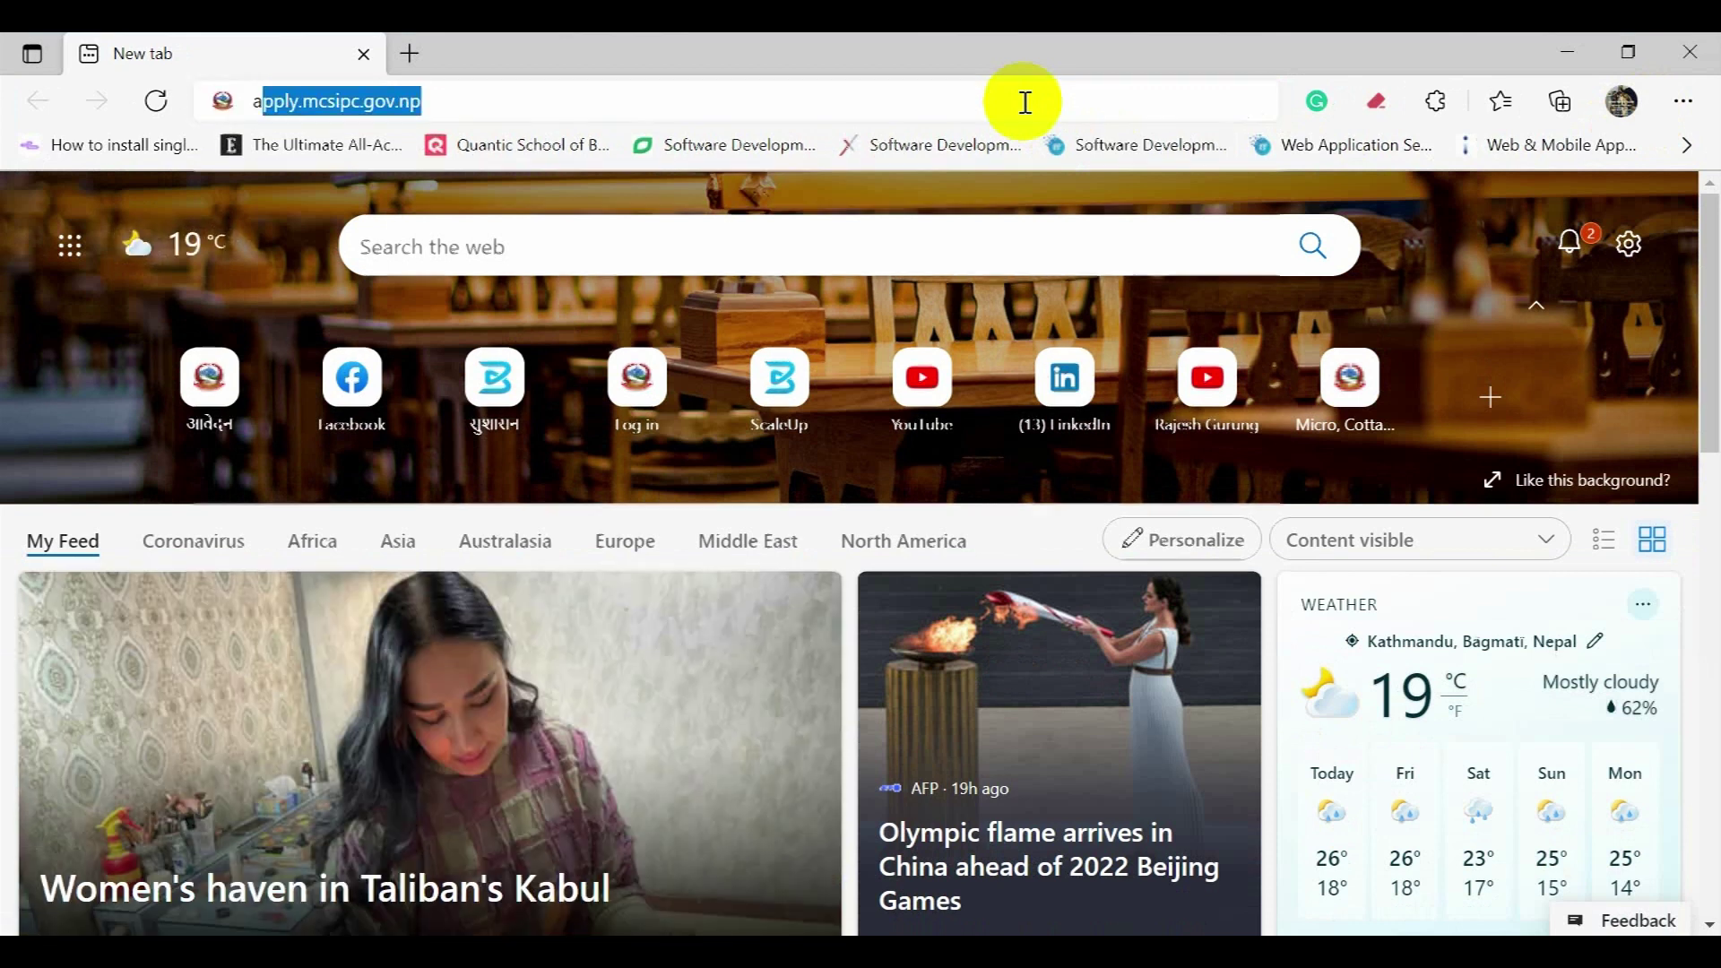
type("pply.")
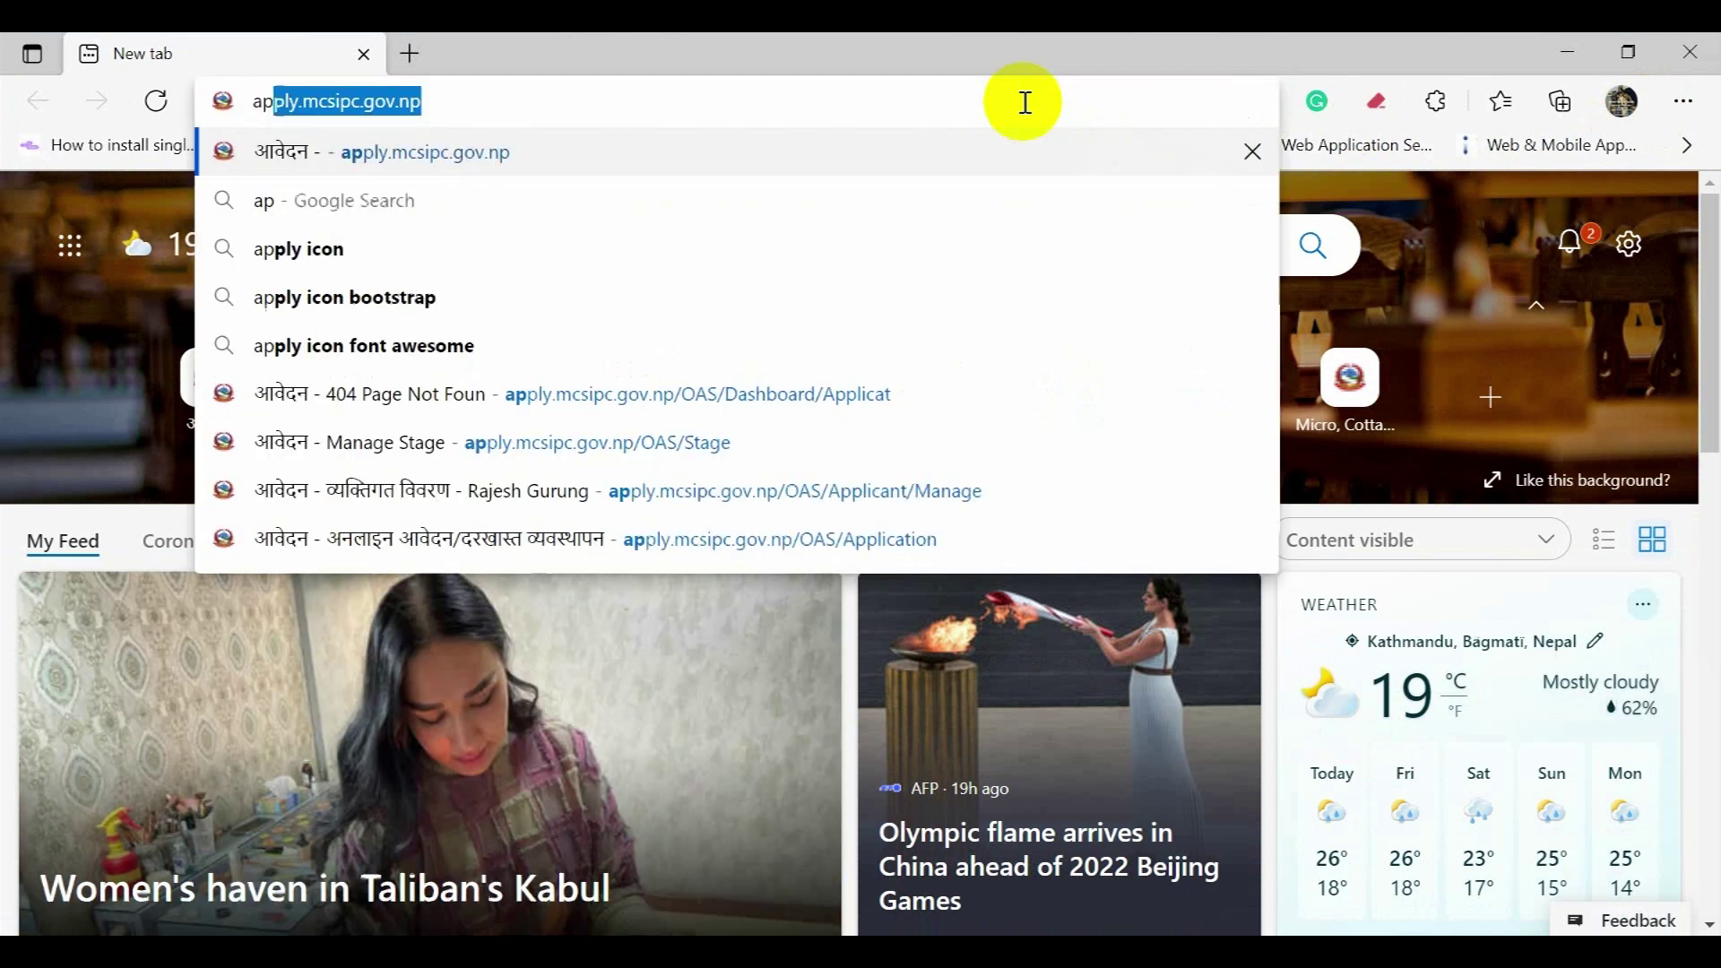
type("mcsi")
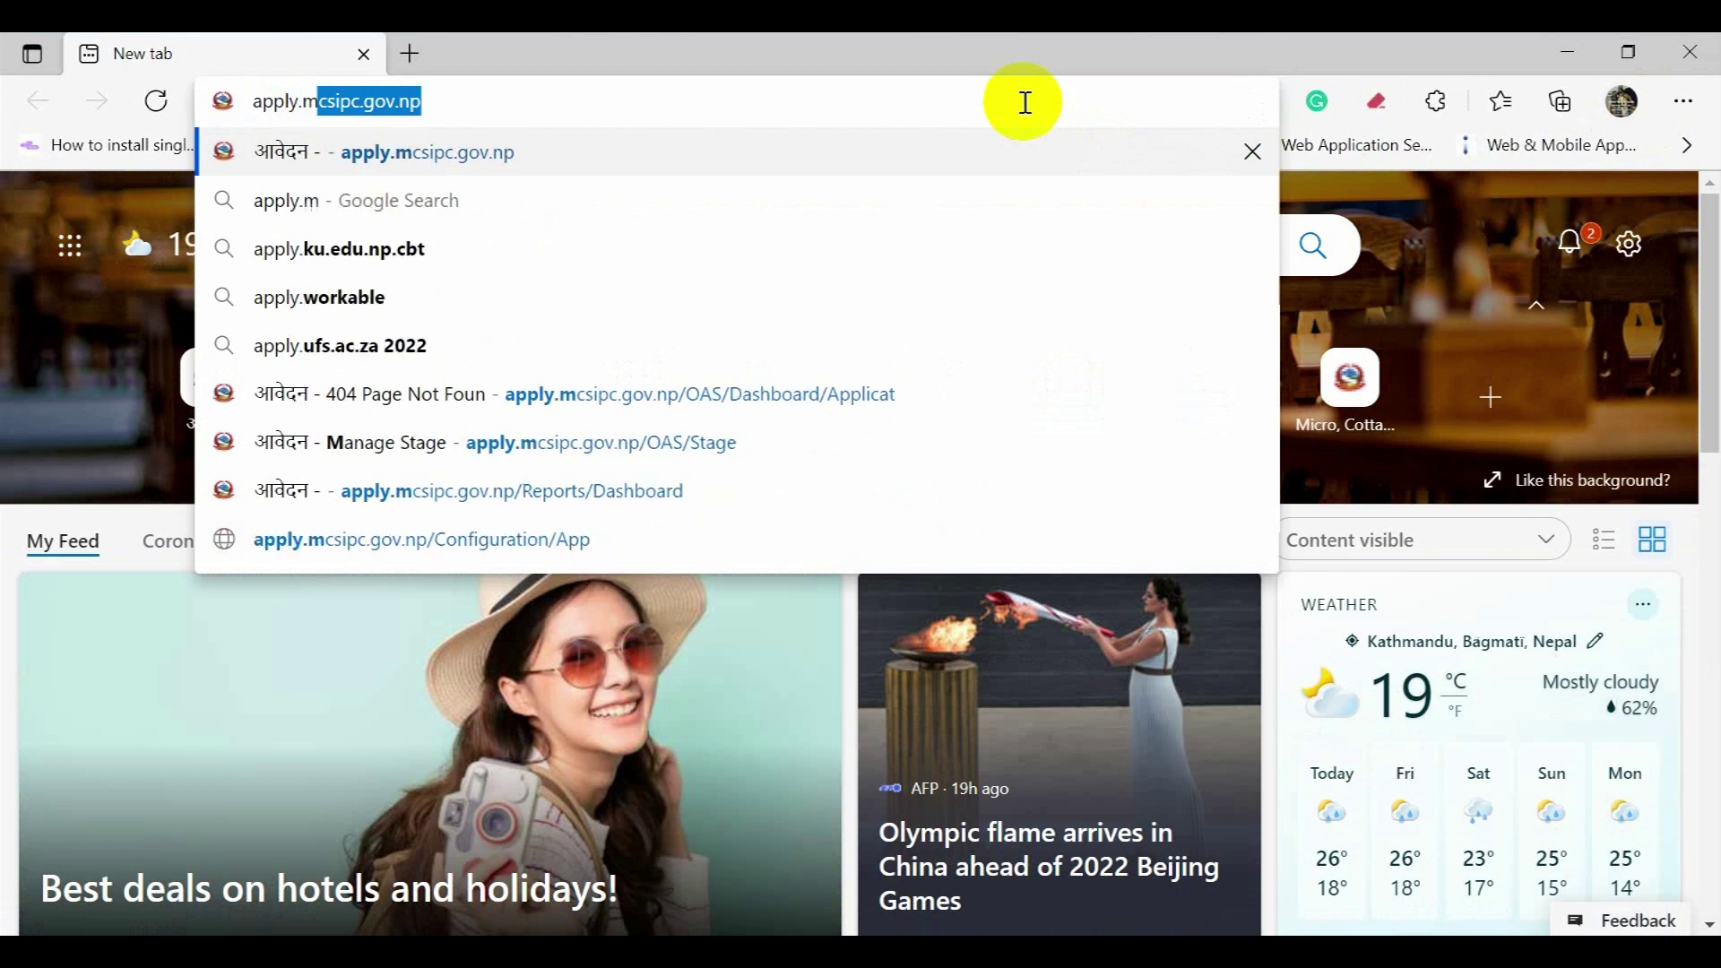
type("pc")
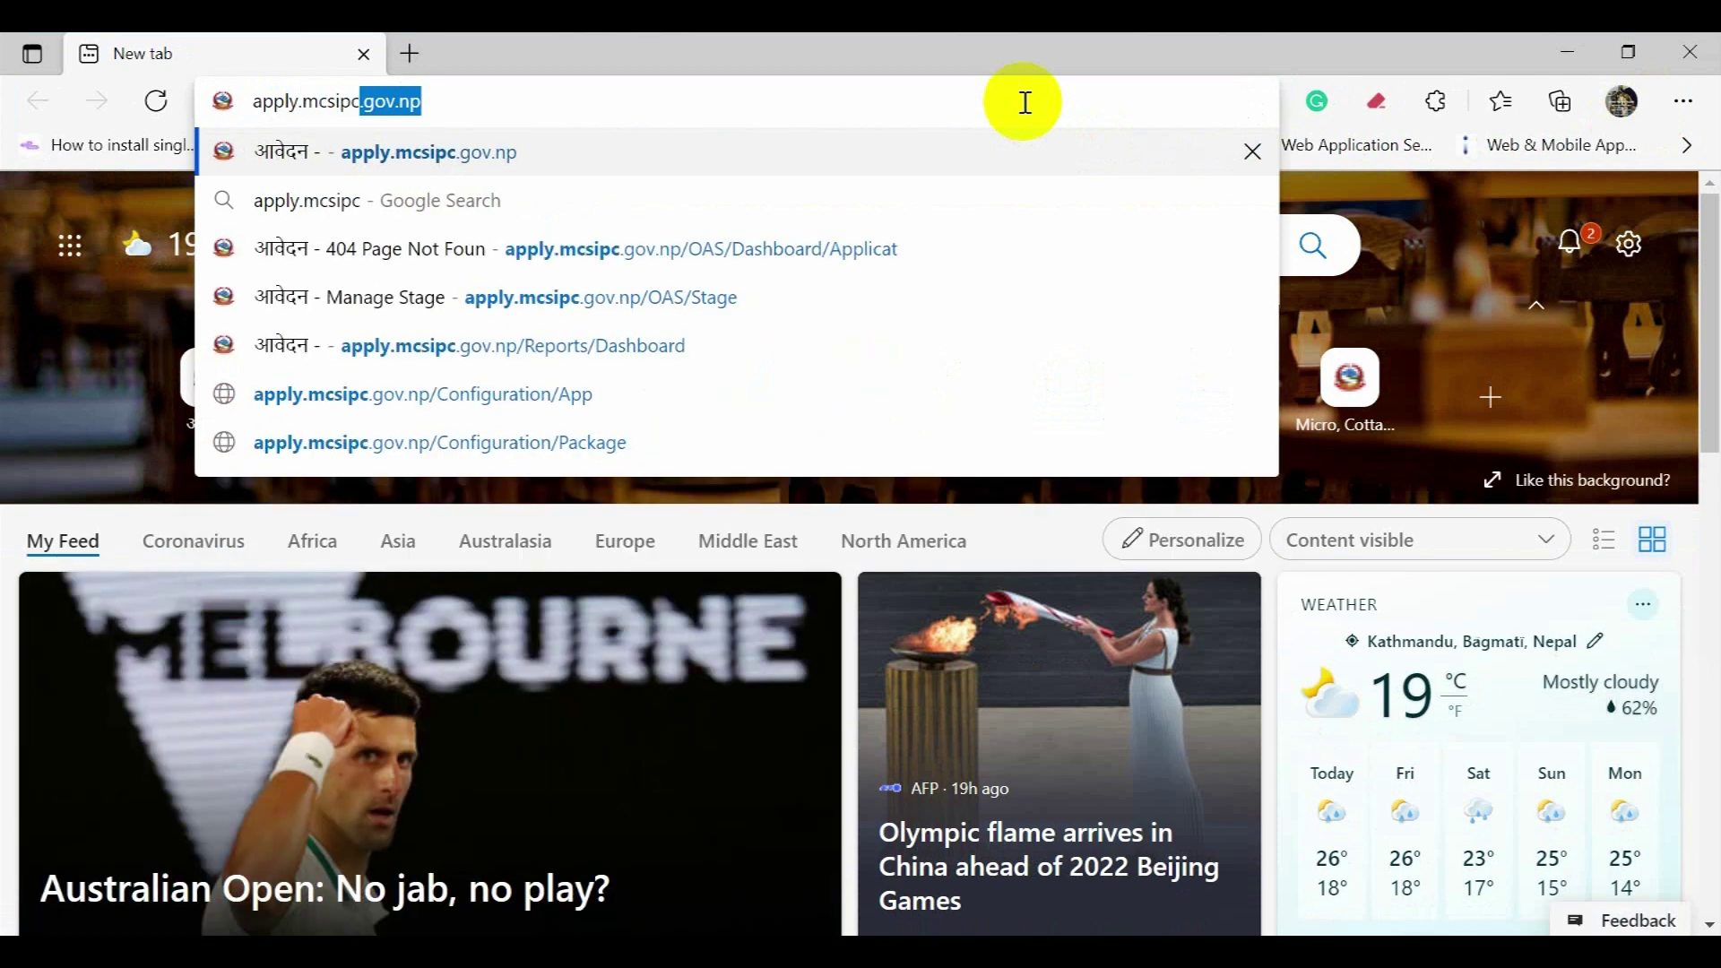
type(".gov.np")
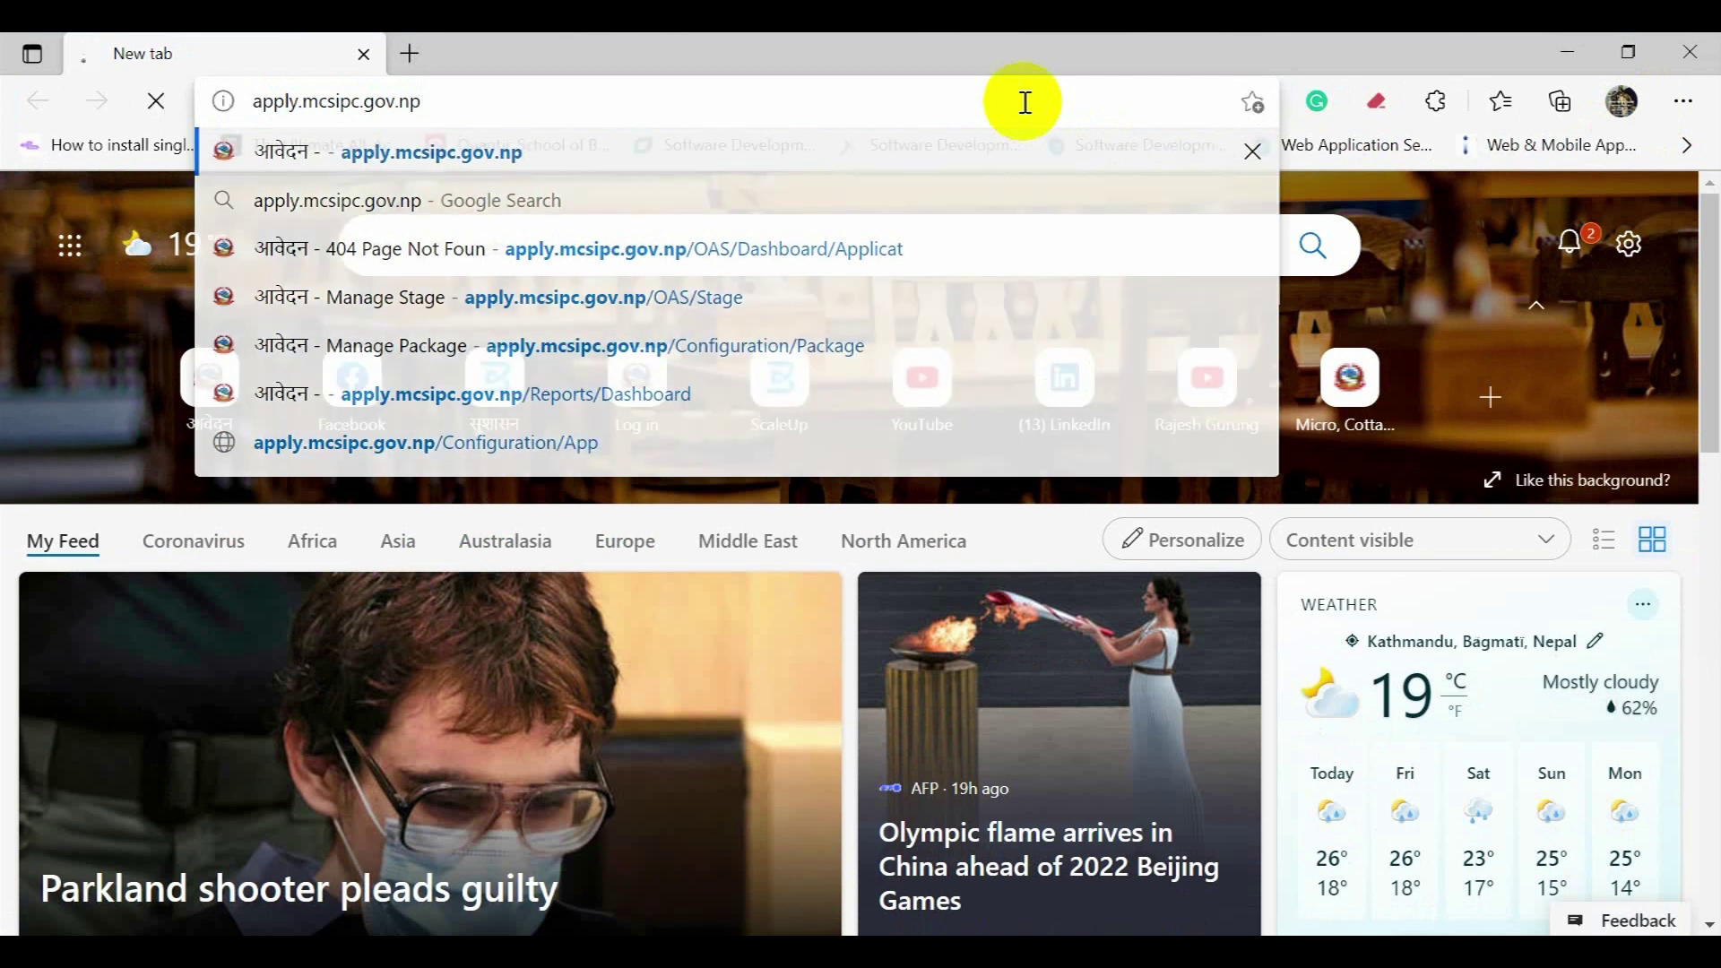
key("Return")
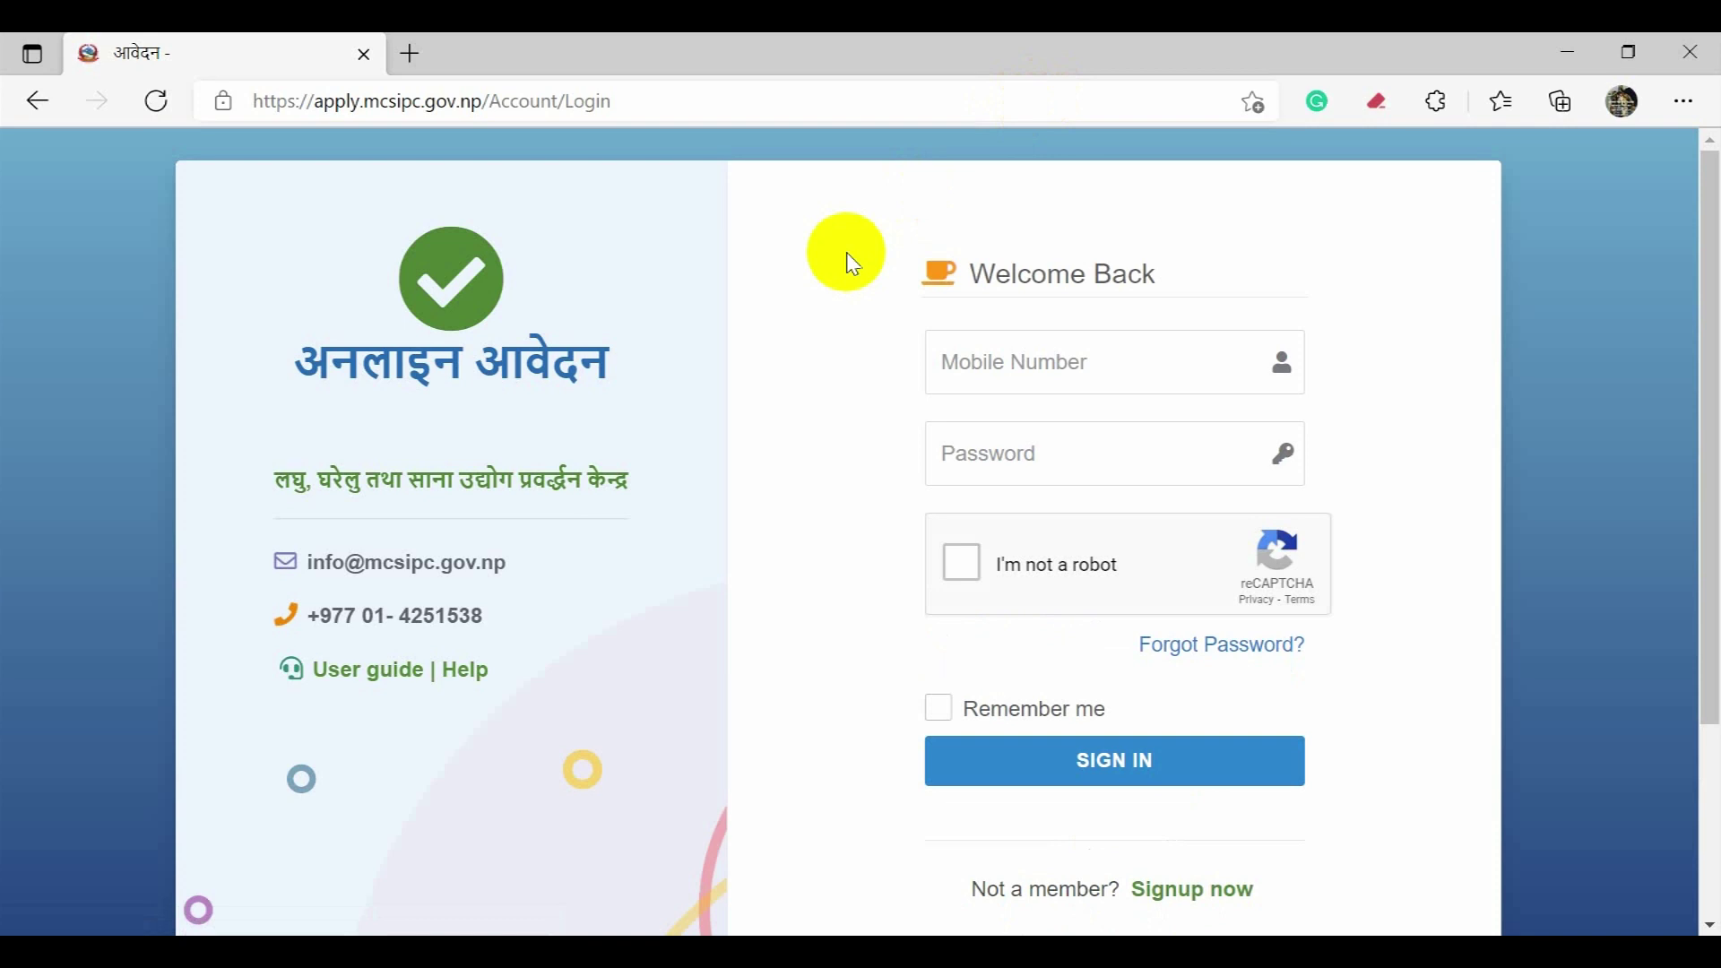
Step: Switch from the login form to the 'Signup now' registration form
scroll(899, 326, "down", 1)
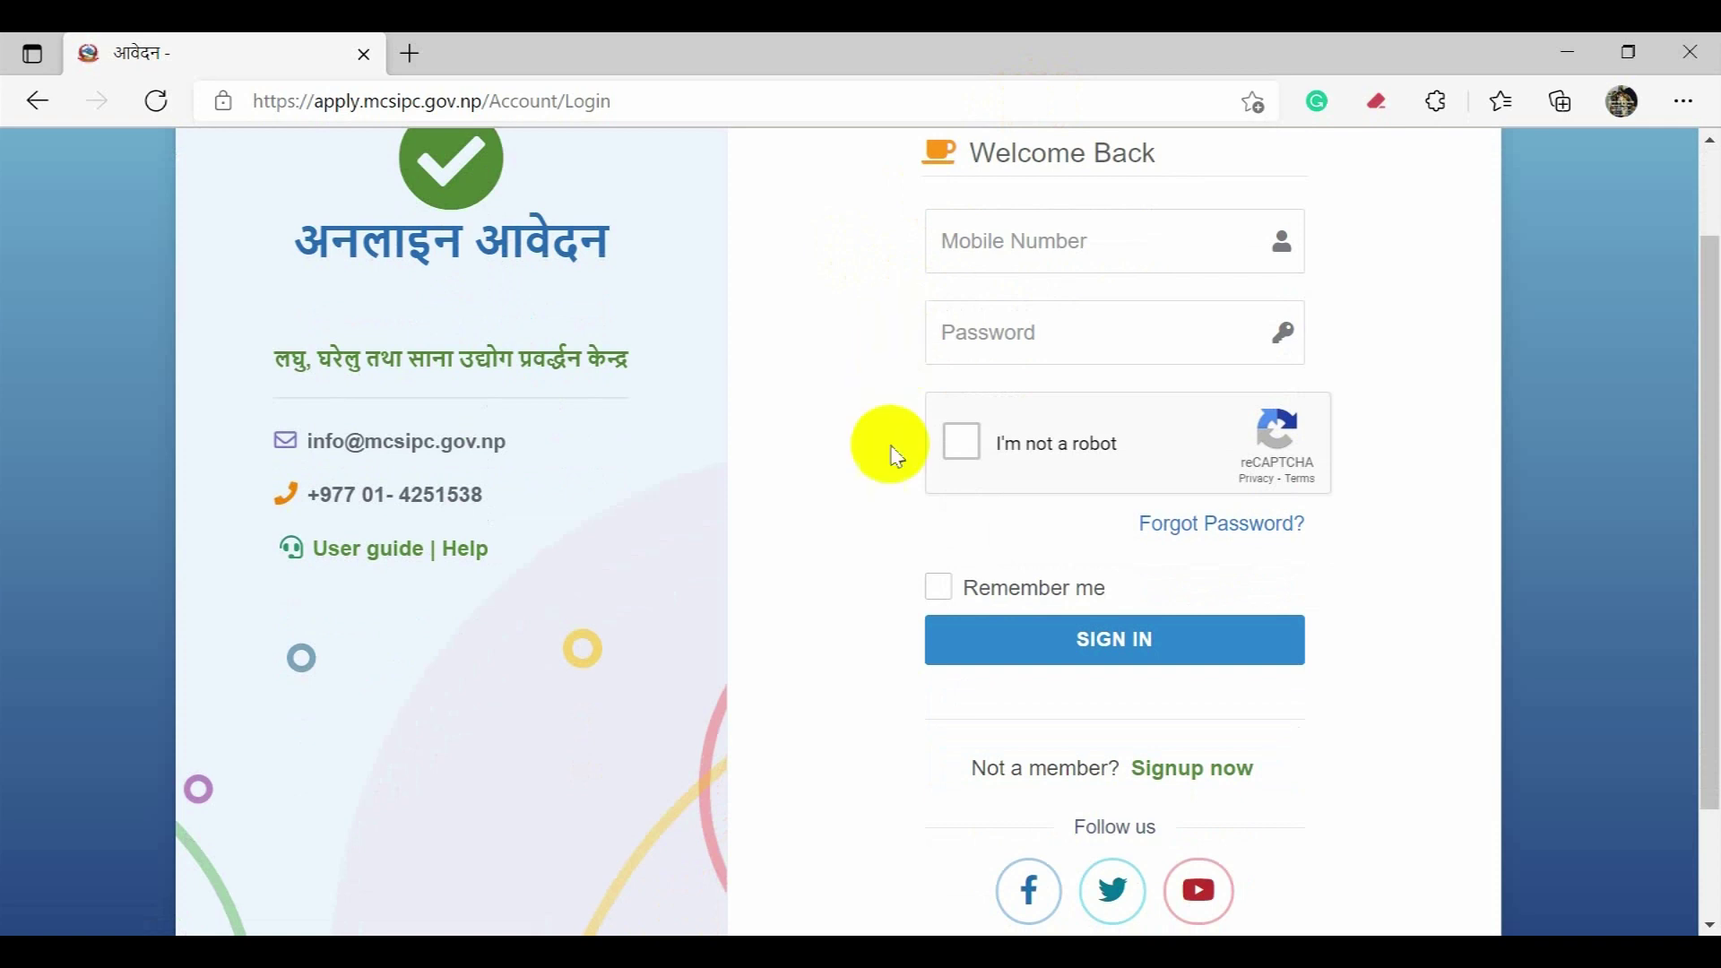
left_click(1179, 786)
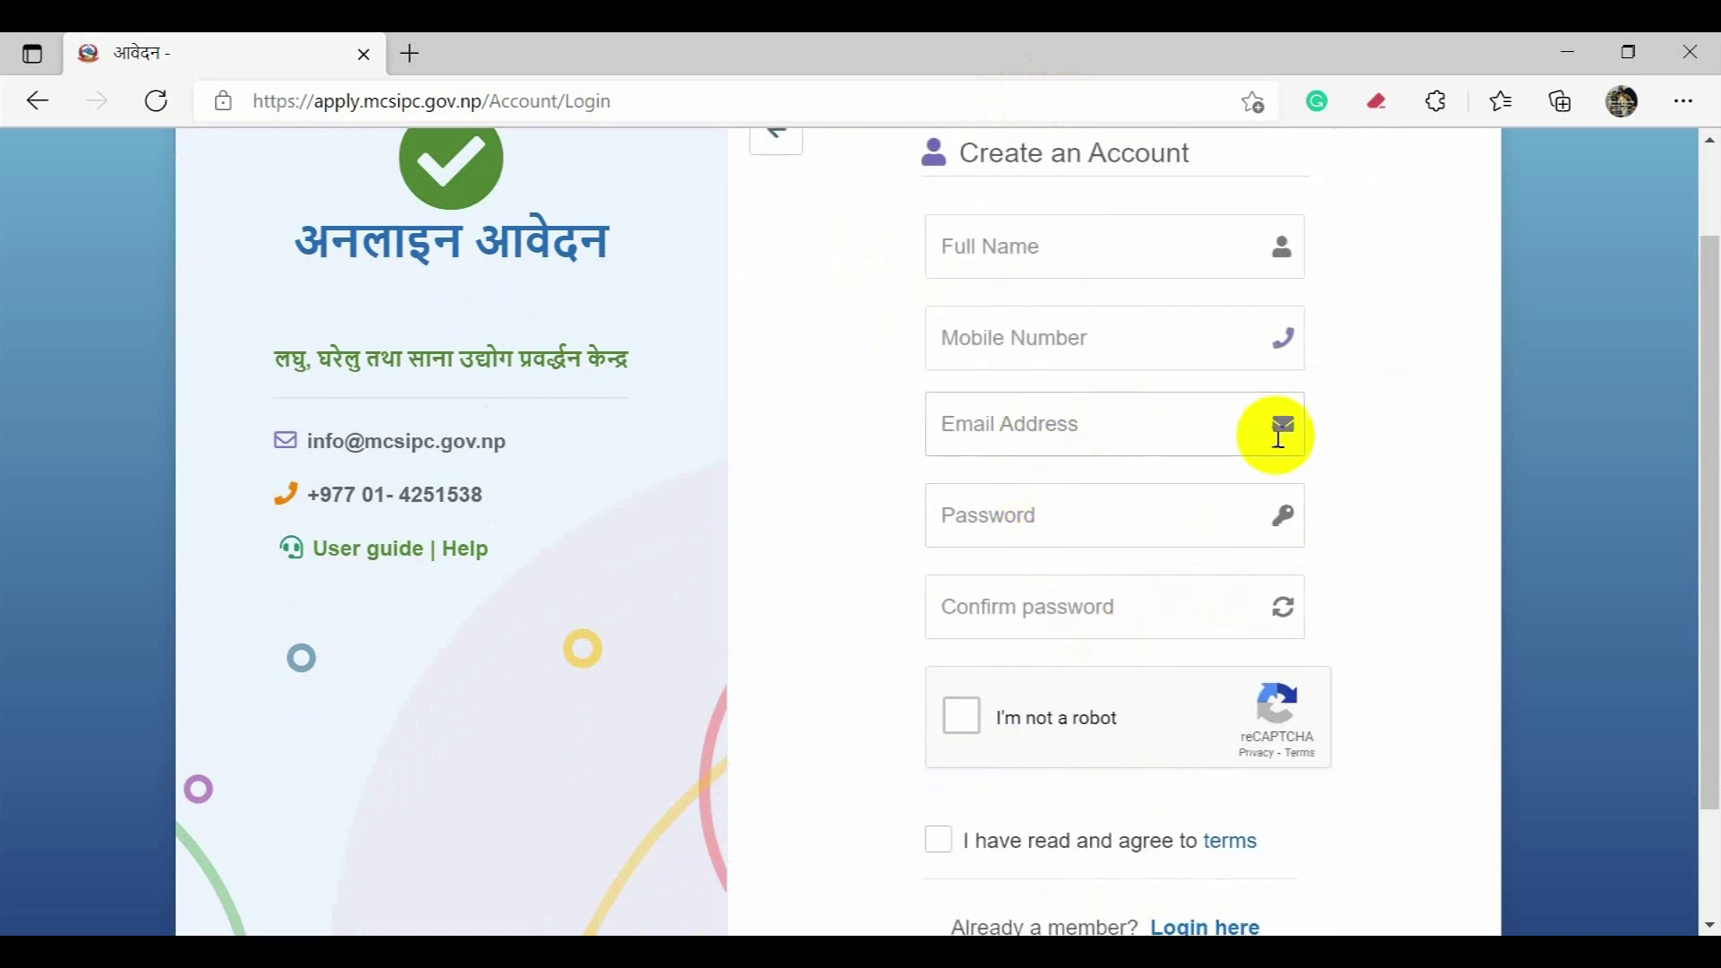
Step: Enter the applicant's full name, mobile number and e-mail address in the sign-up form
scroll(1279, 435, "up", 1)
left_click(1154, 353)
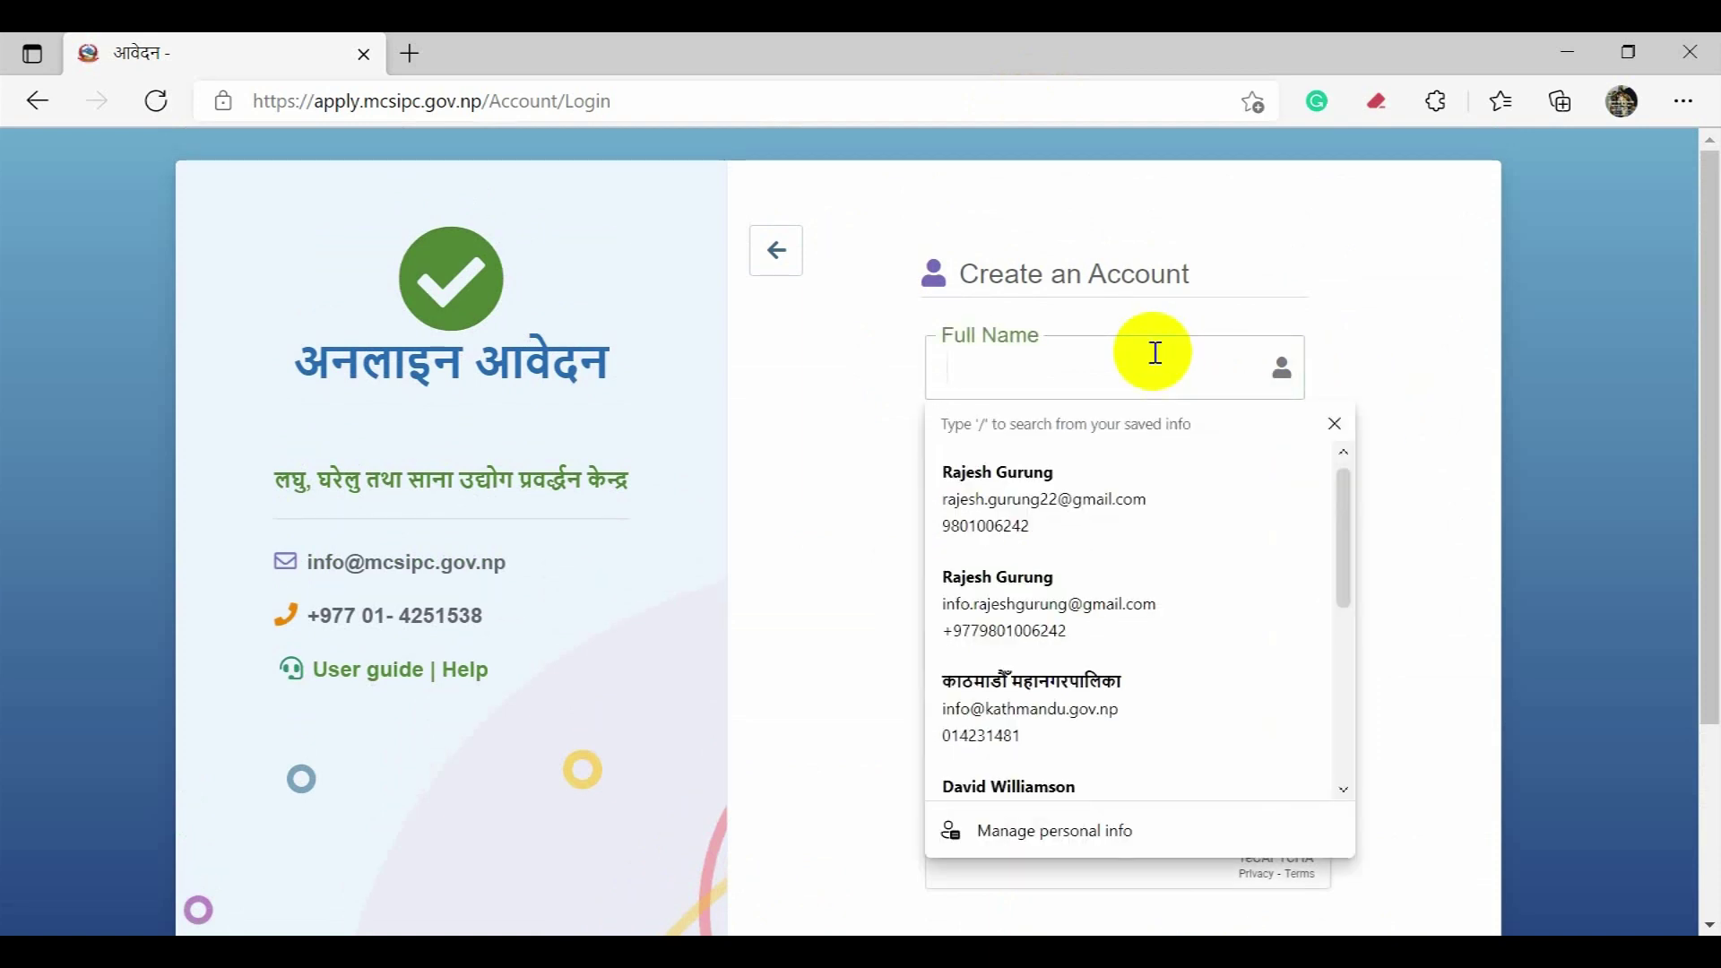
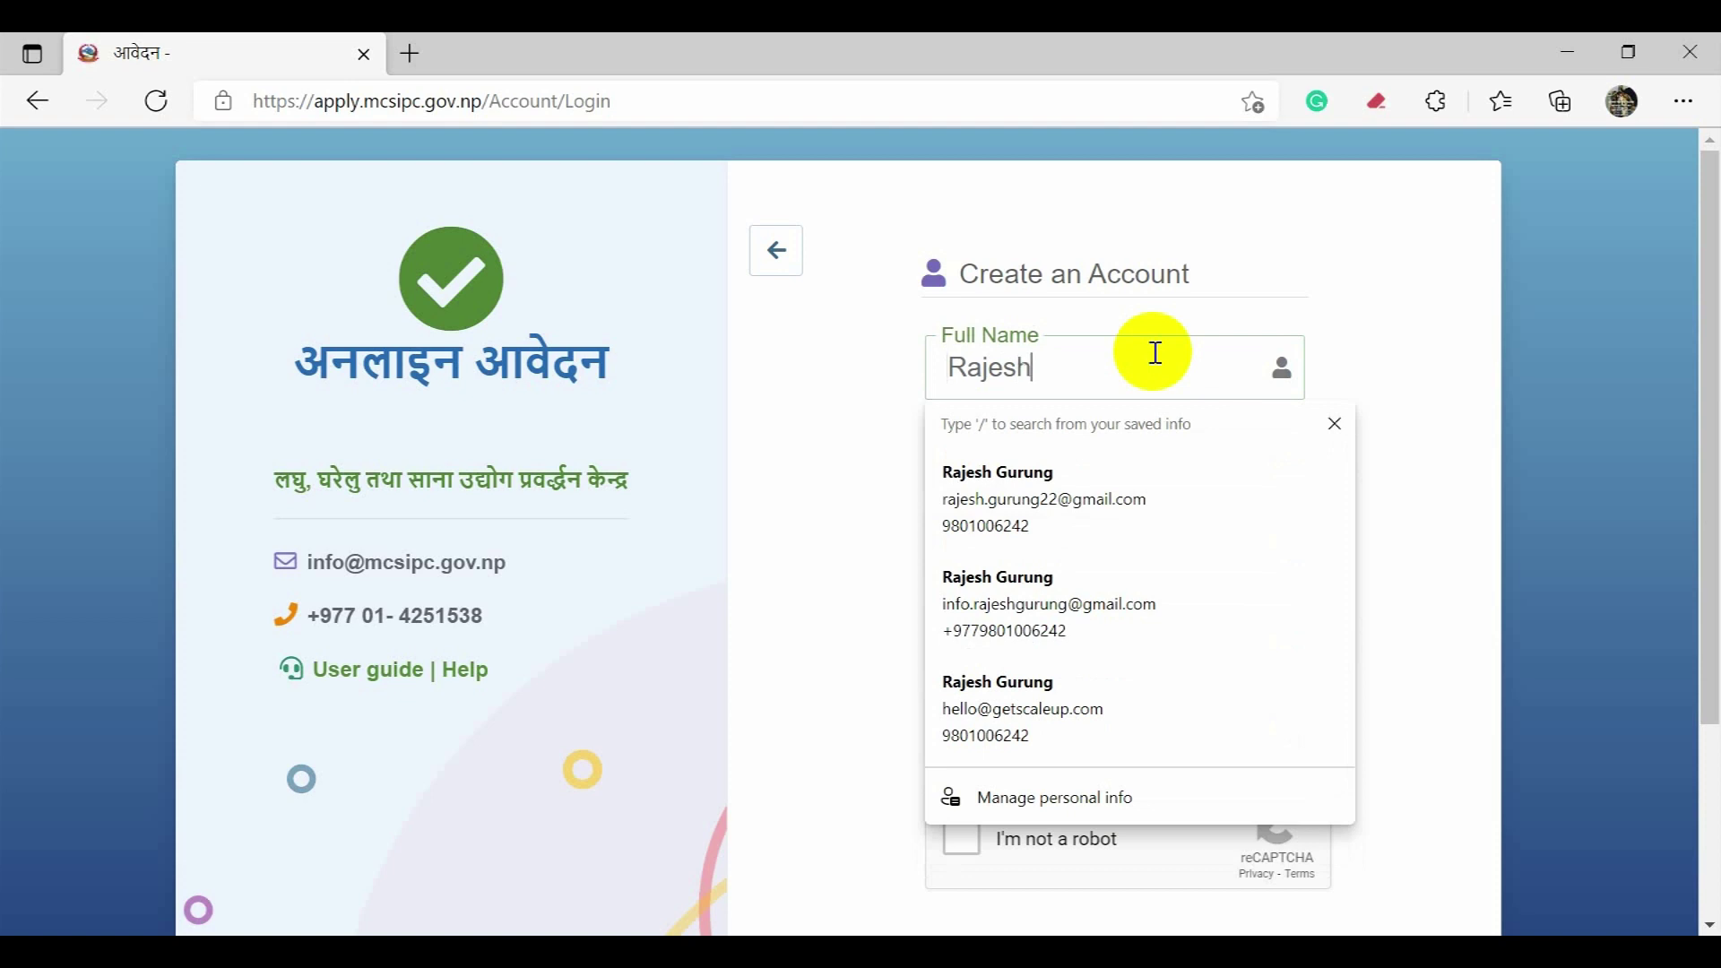
key("Tab")
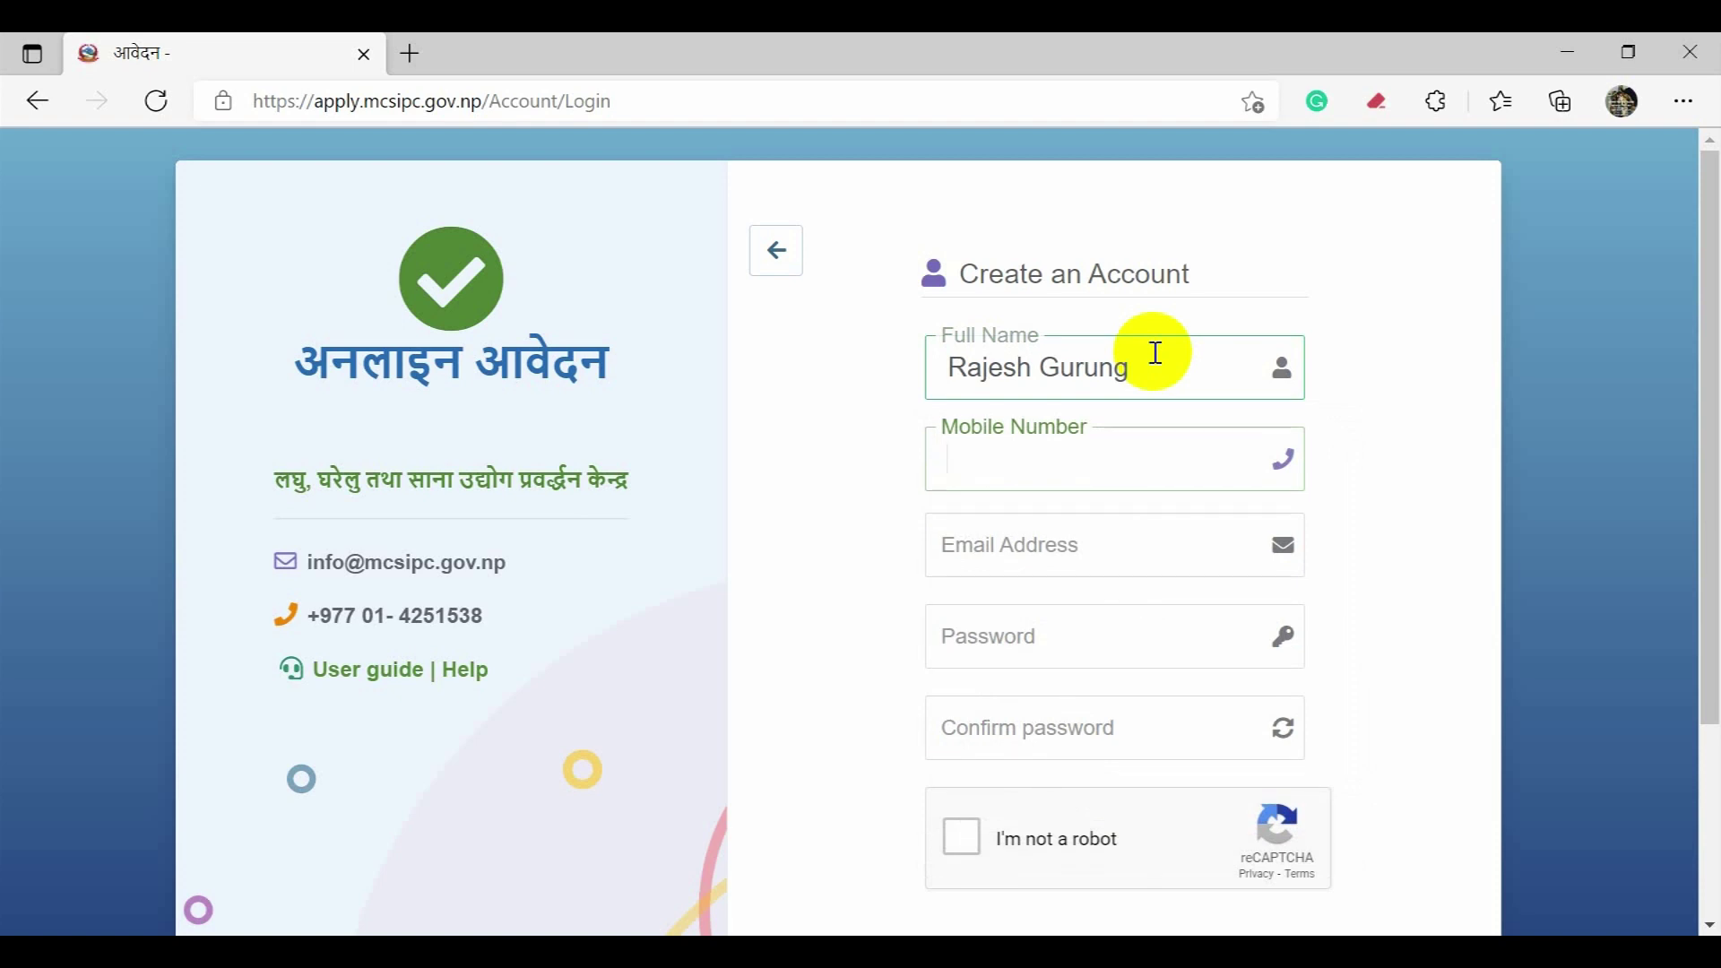
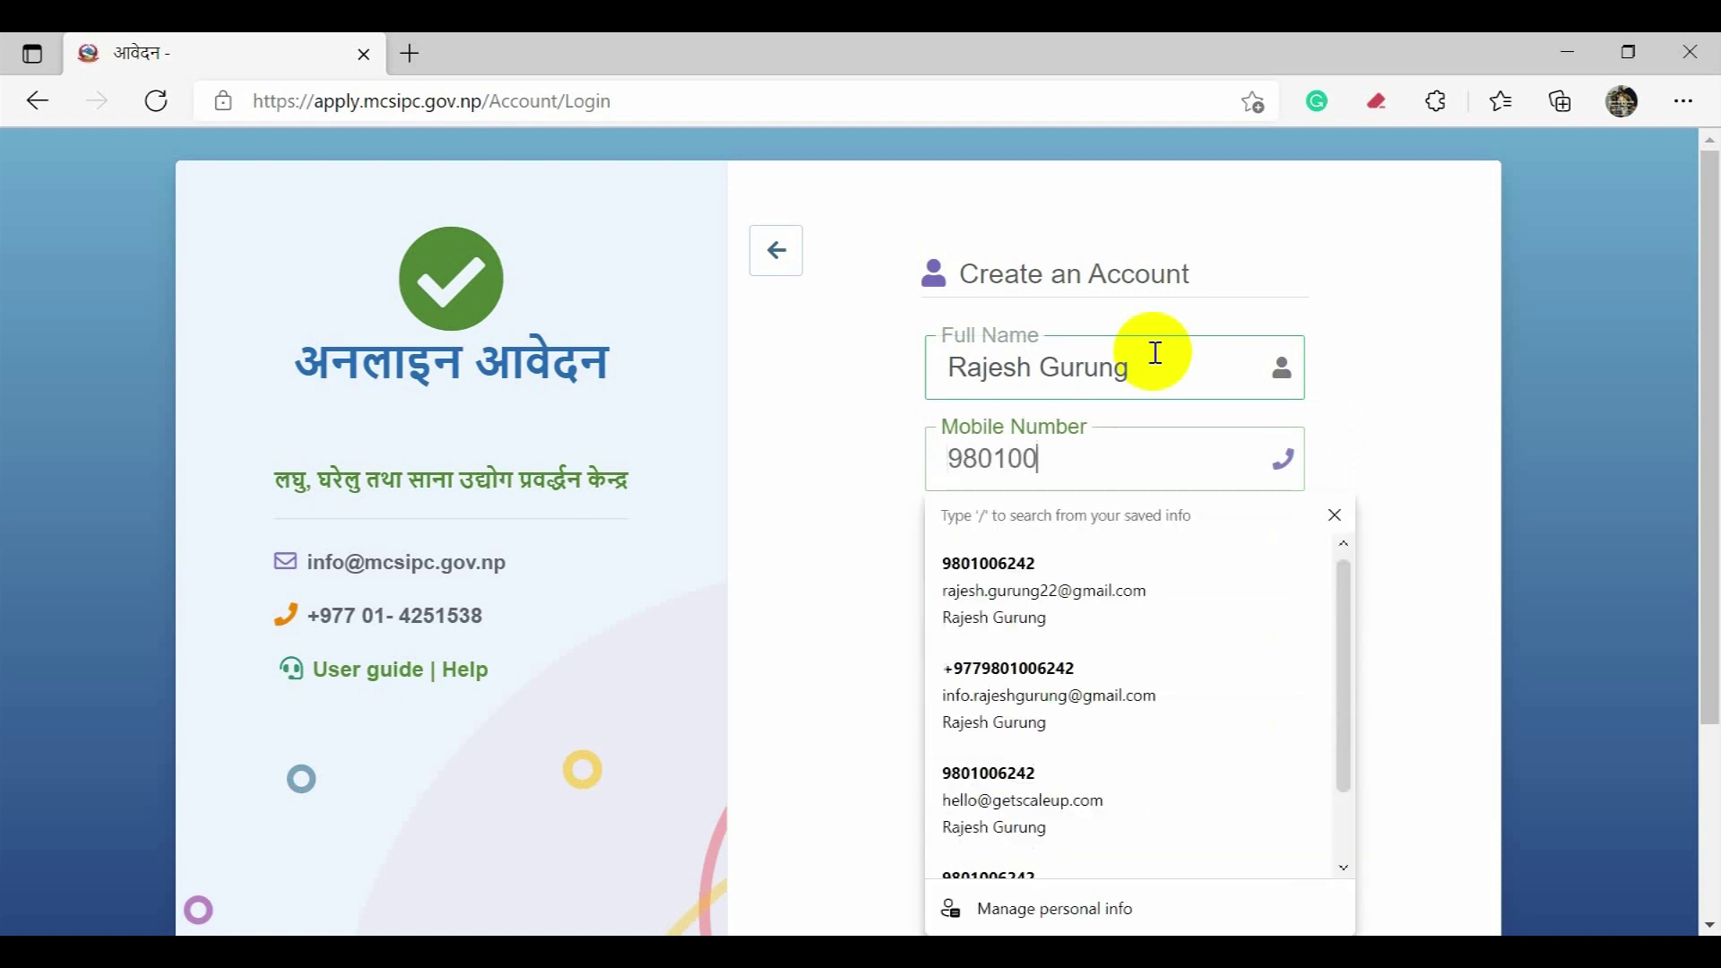
key("Tab")
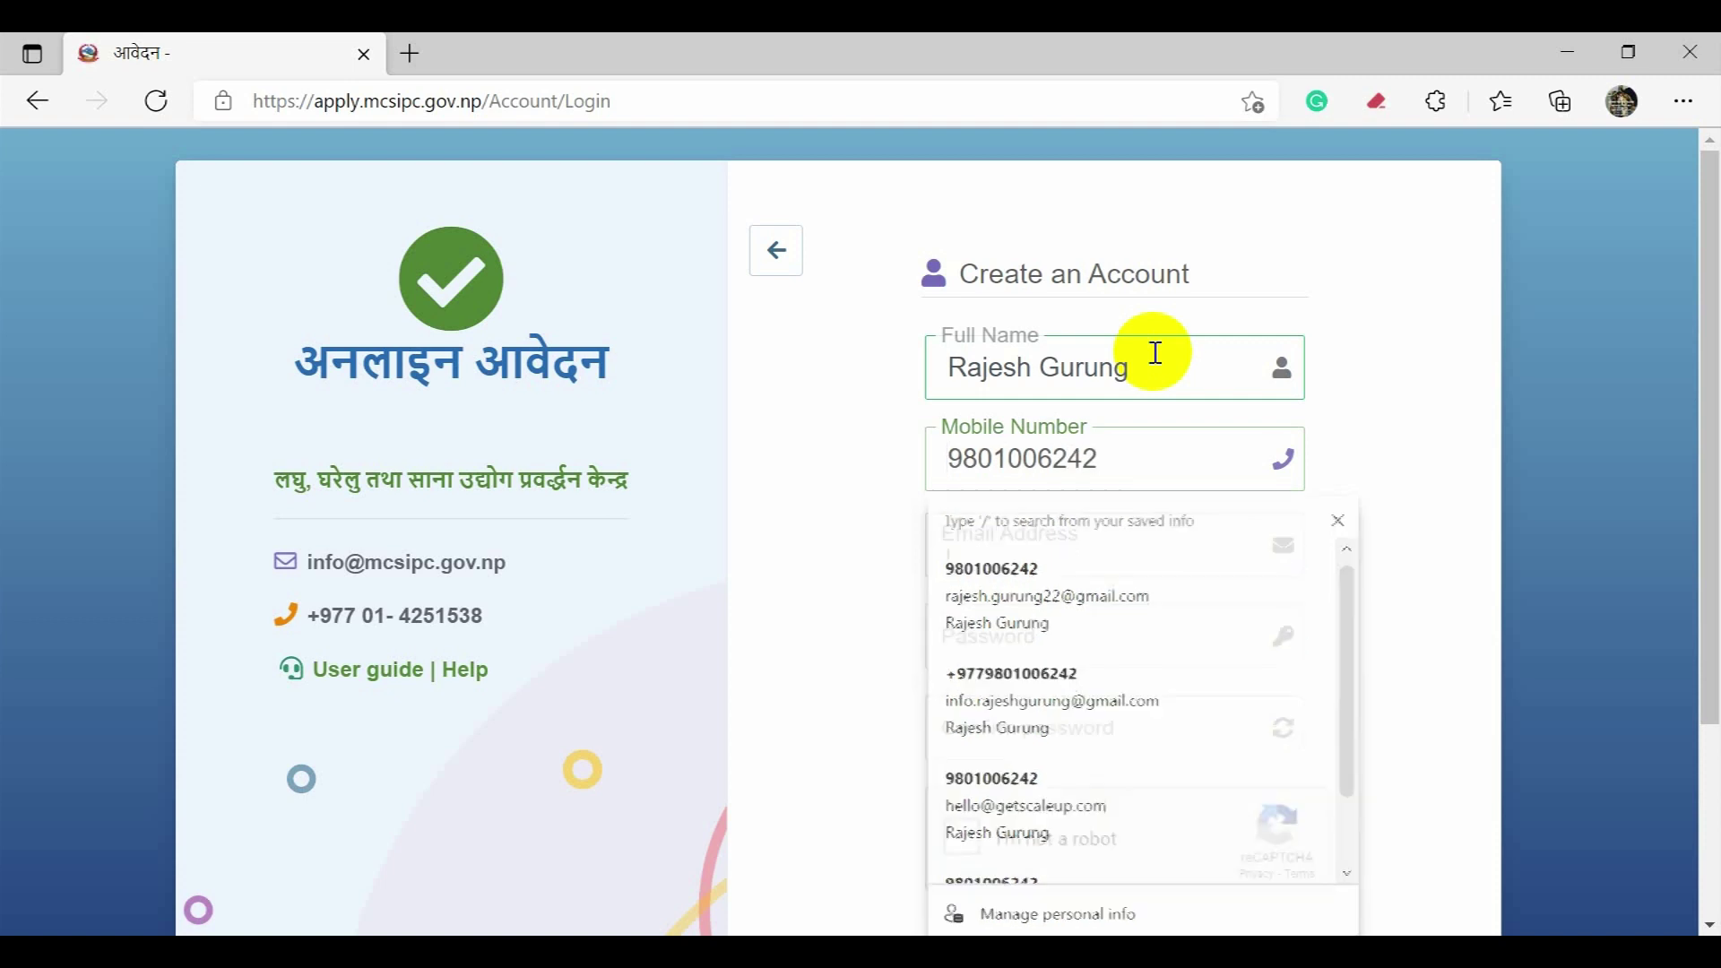
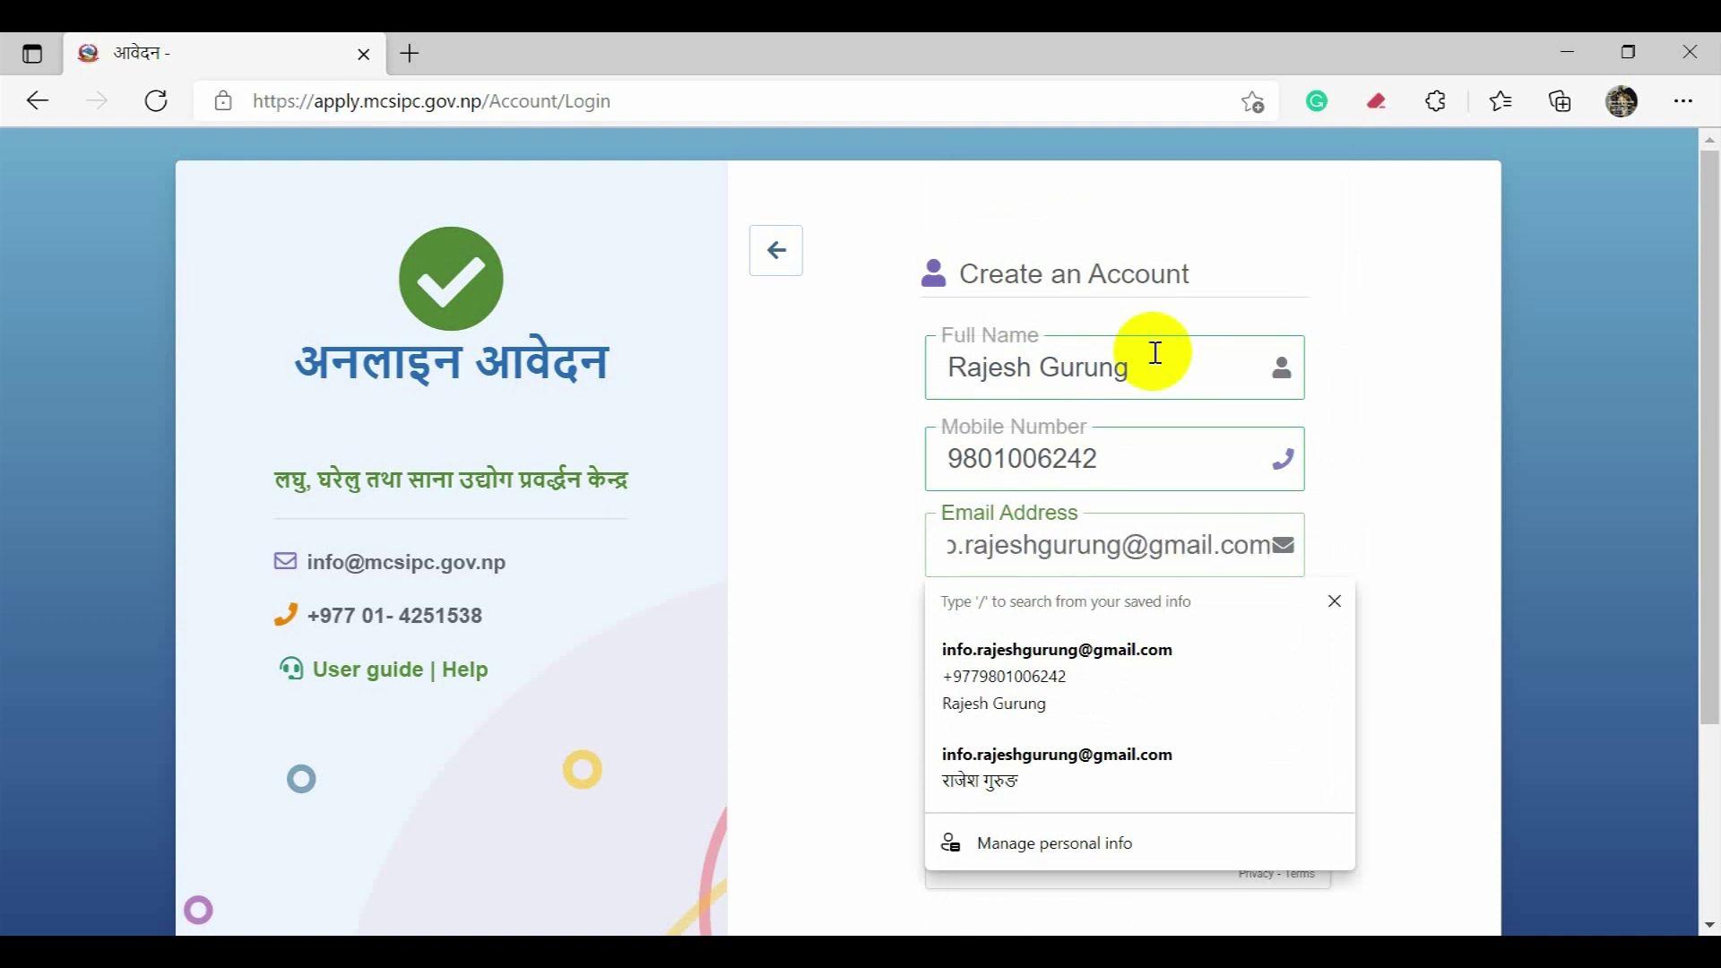
key("Tab")
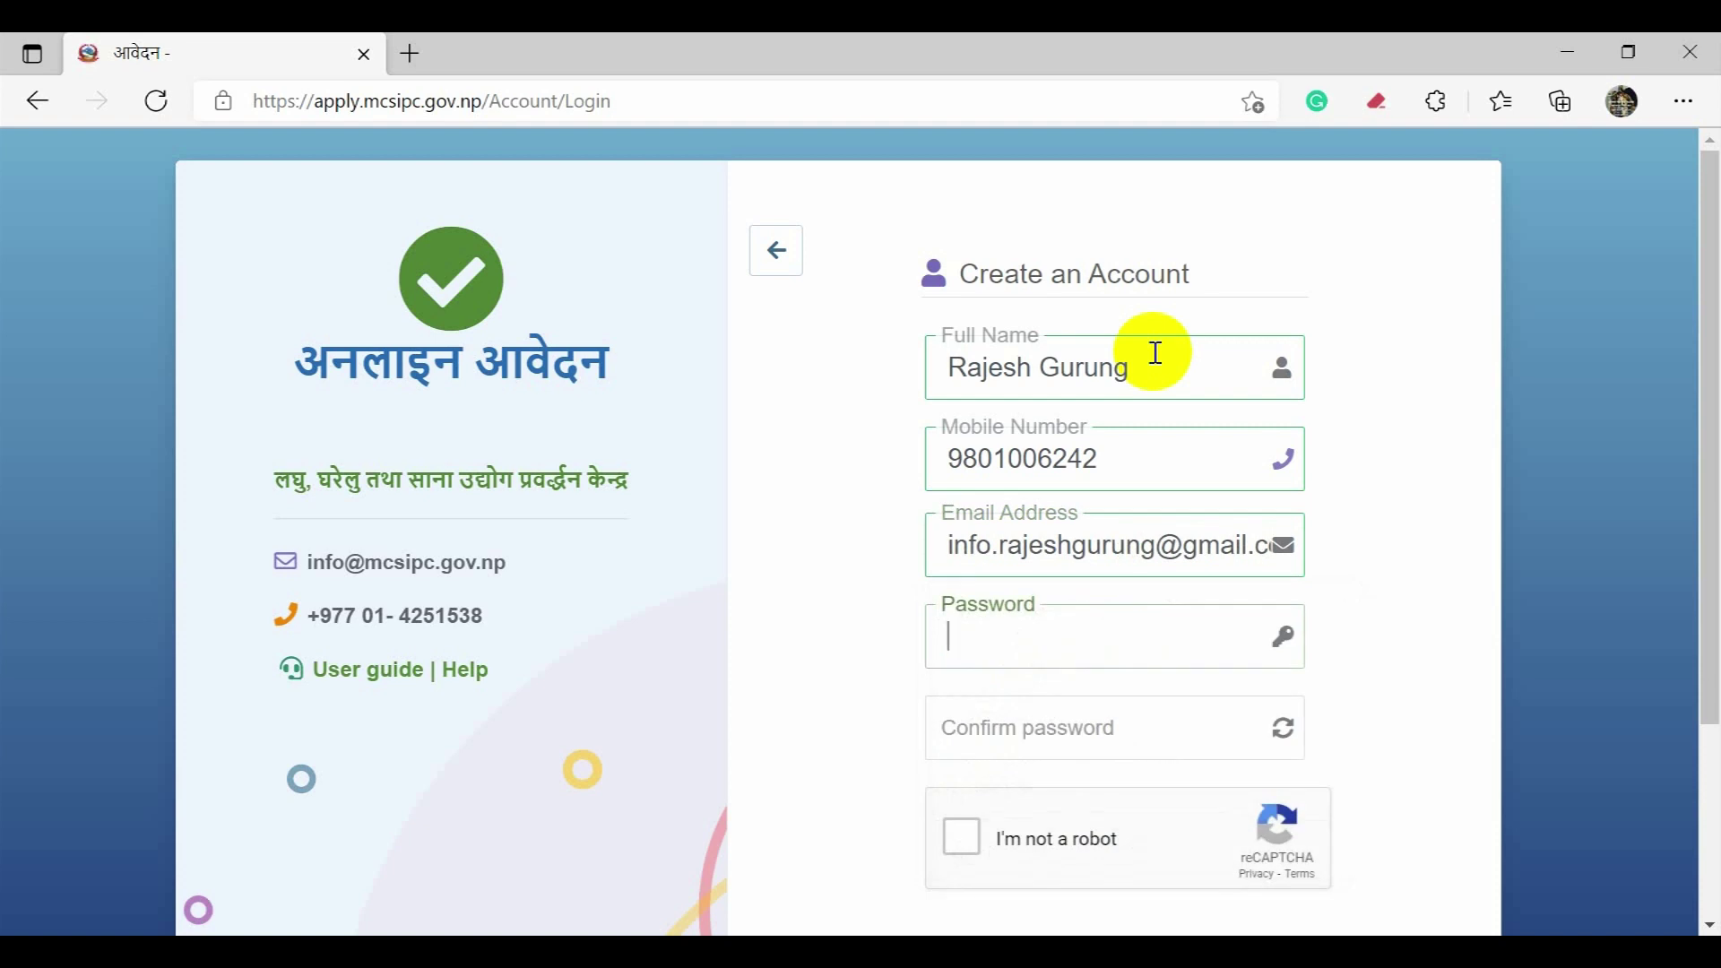
Step: Enter the account password twice and tick the reCAPTCHA 'I'm not a robot' box
type("••••••••••")
key("Tab")
type("••••••")
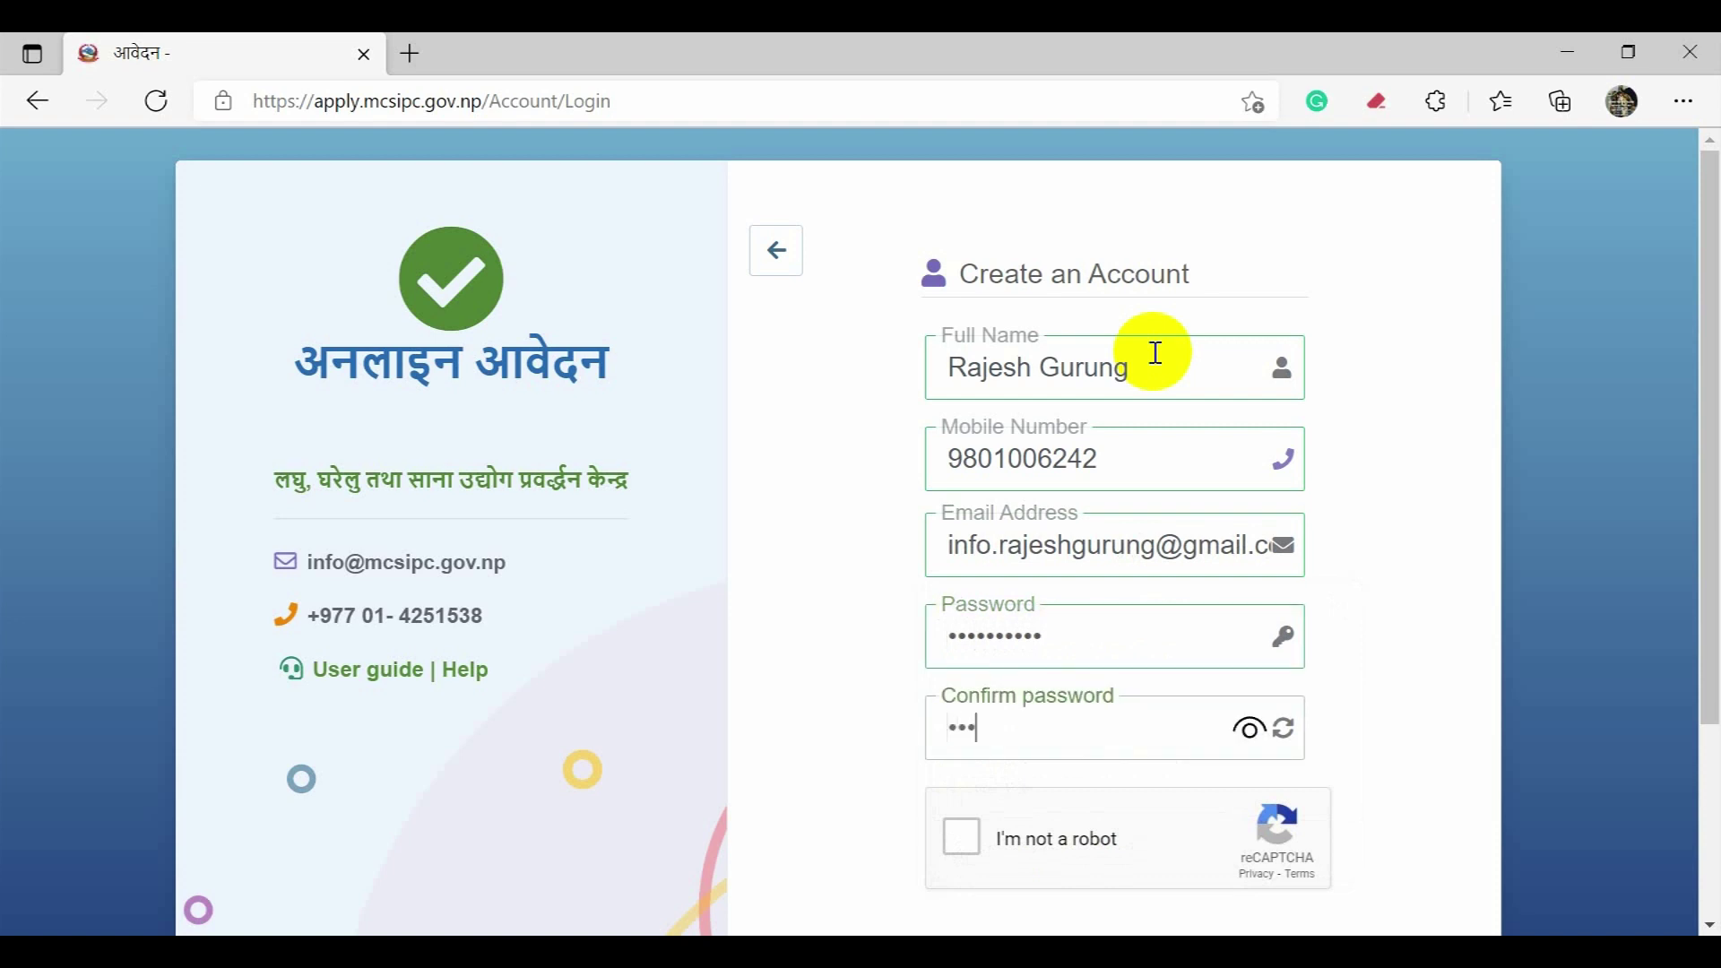
type("••••")
scroll(1214, 365, "down", 3)
left_click(965, 594)
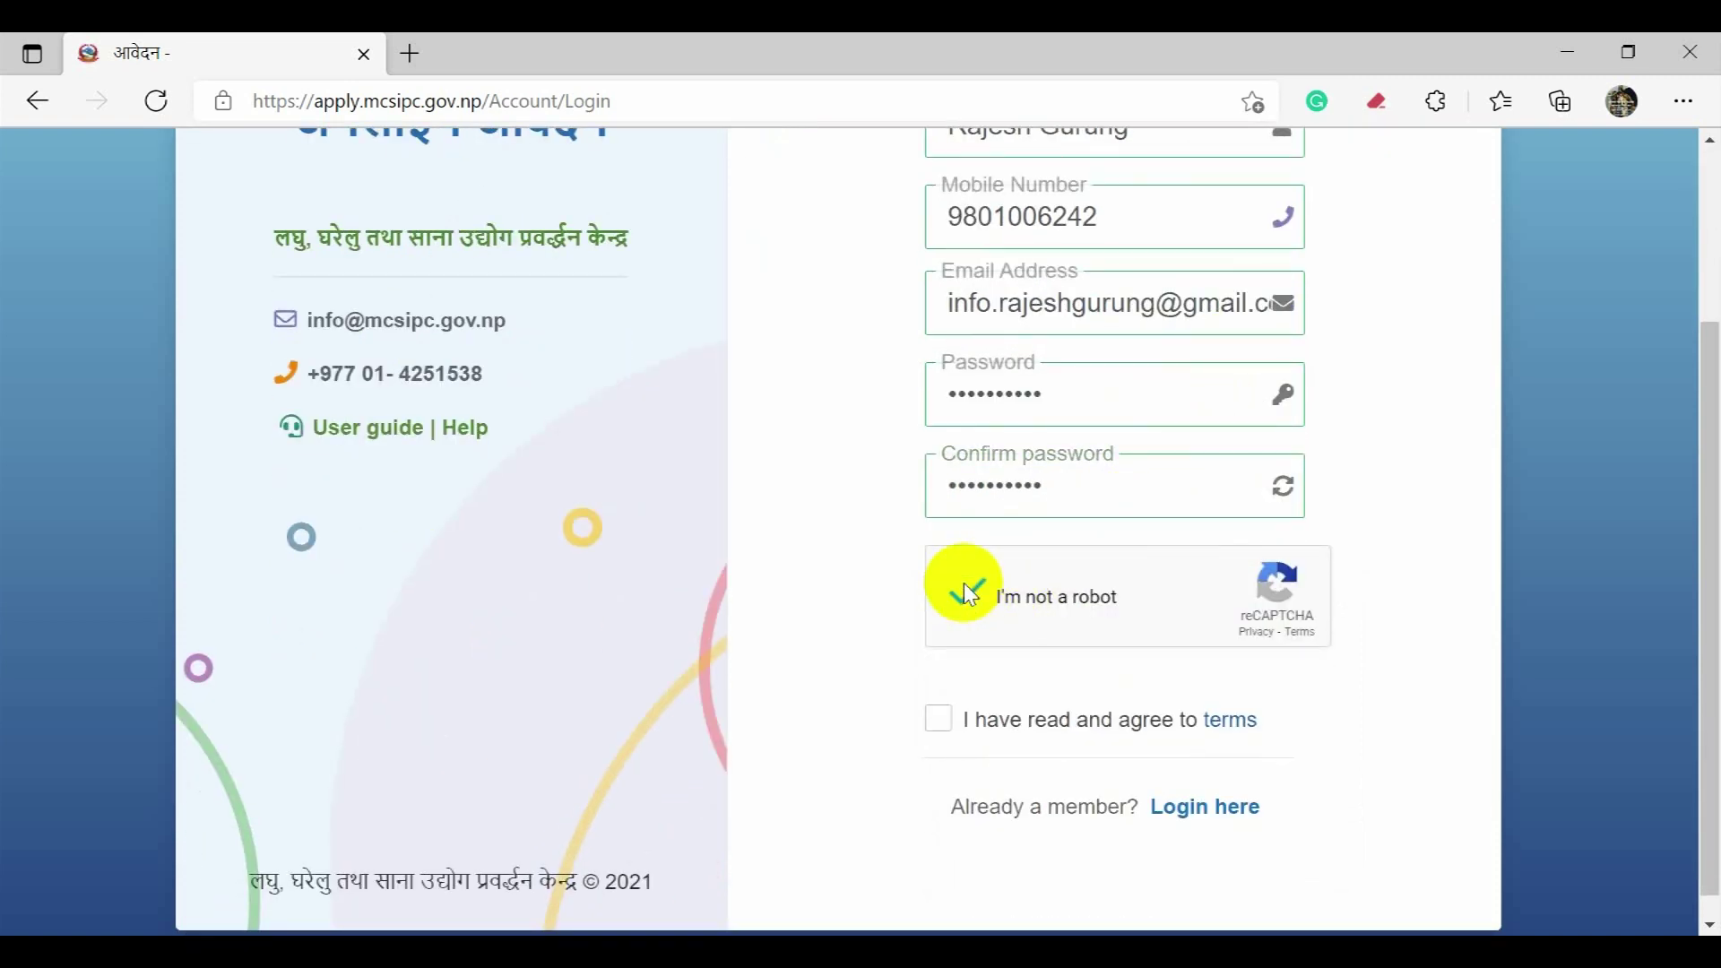
scroll(863, 572, "down", 1)
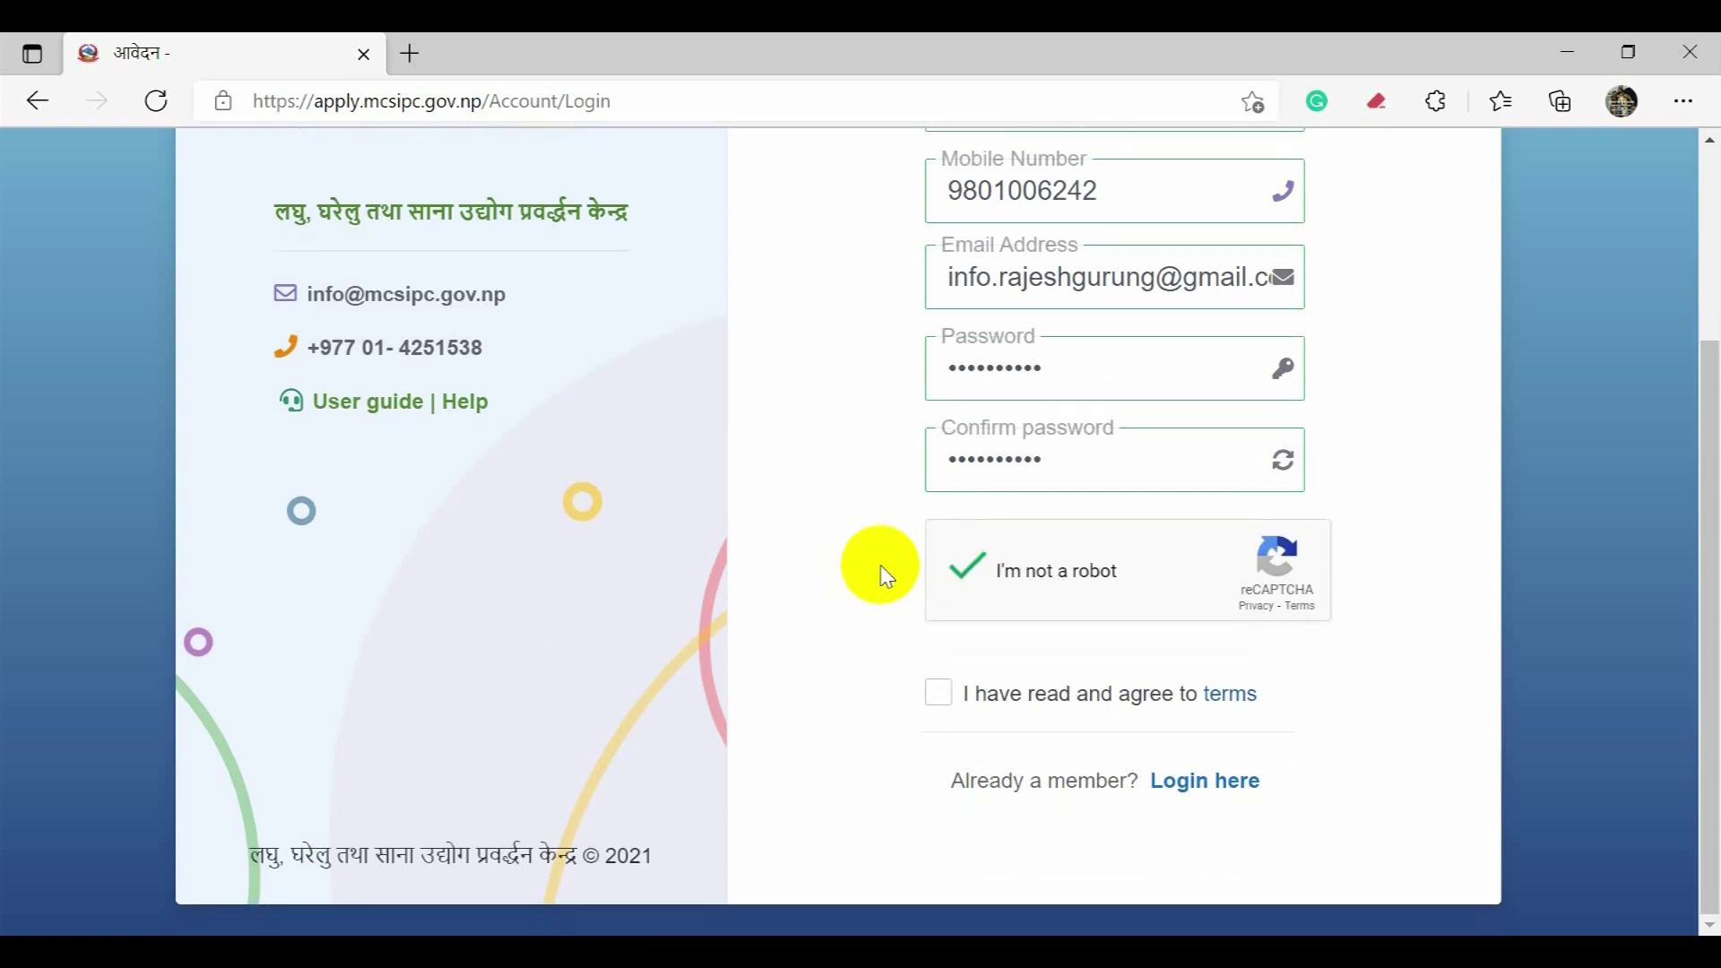
Step: Accept the terms, tick 'I have read and agree to terms', and sign up
left_click(1245, 697)
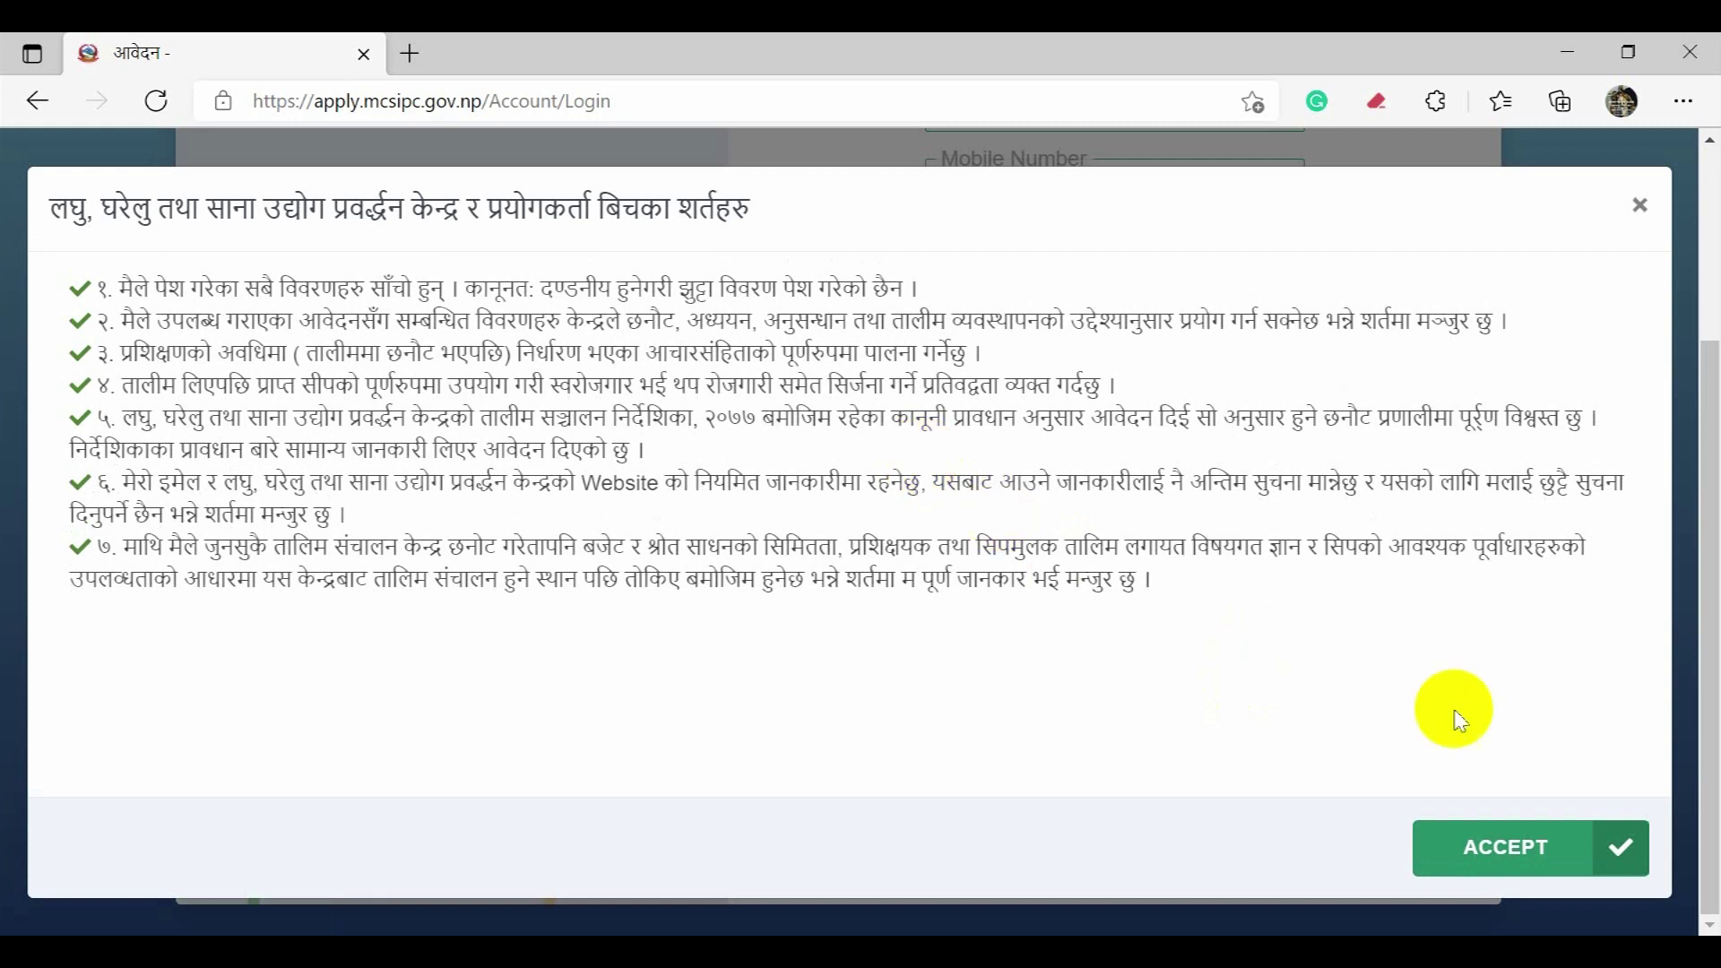
left_click(1502, 854)
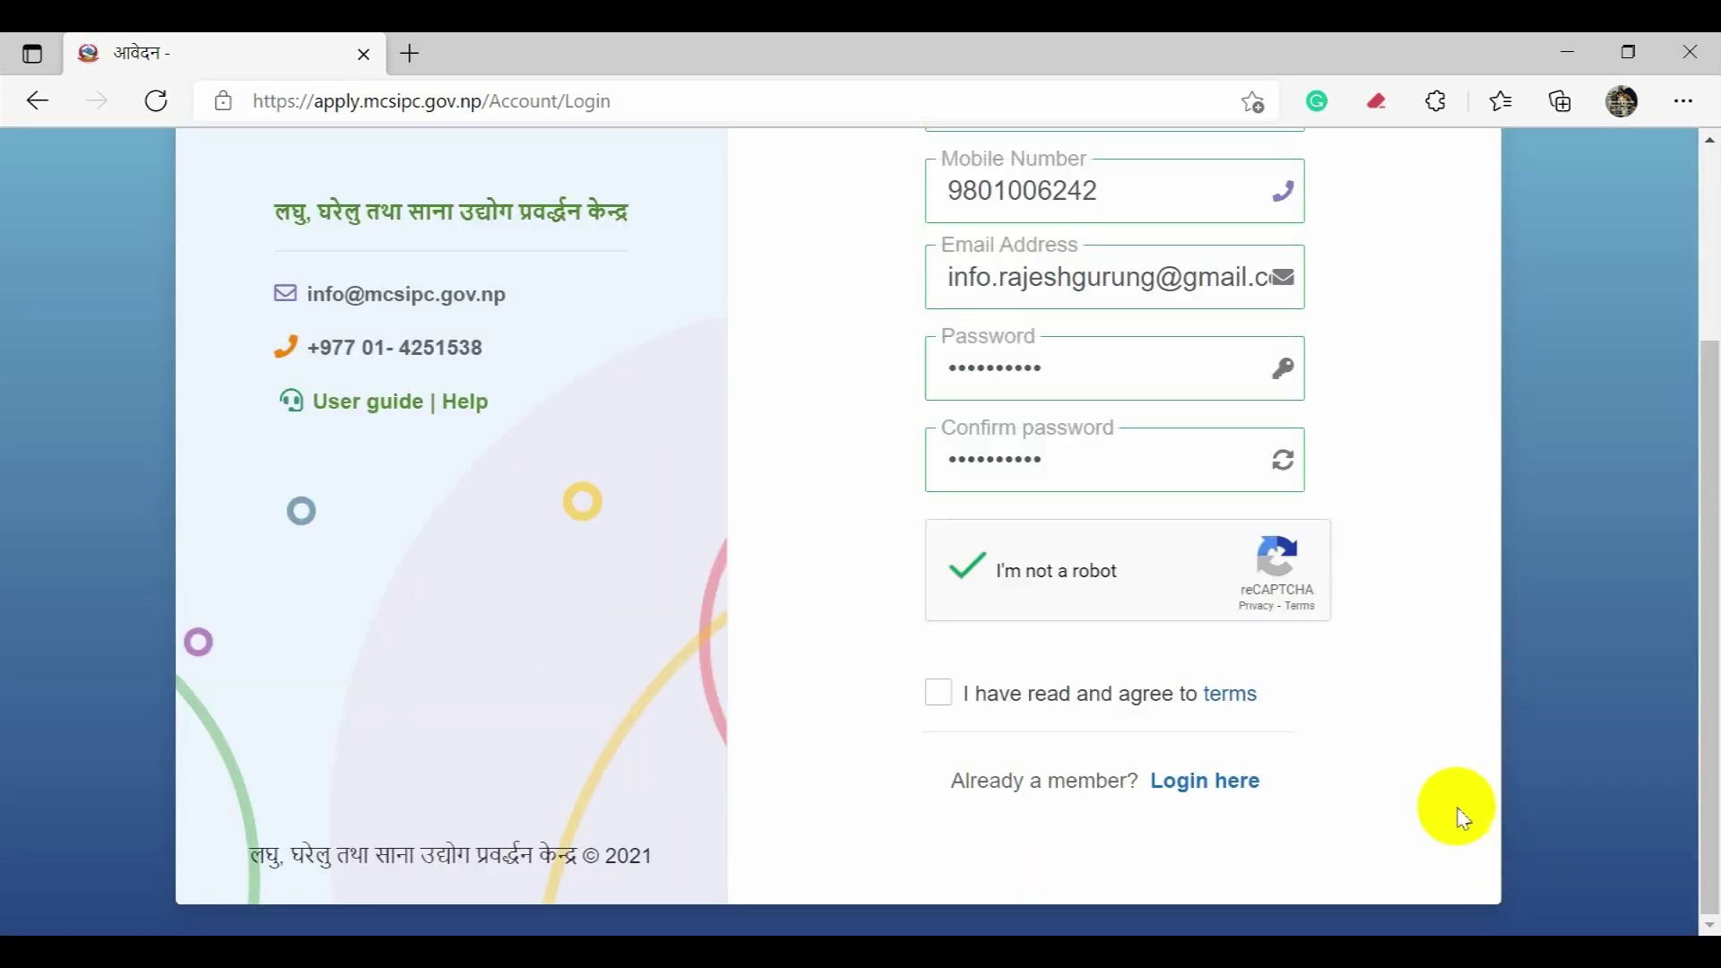
left_click(1030, 717)
scroll(898, 642, "down", 1)
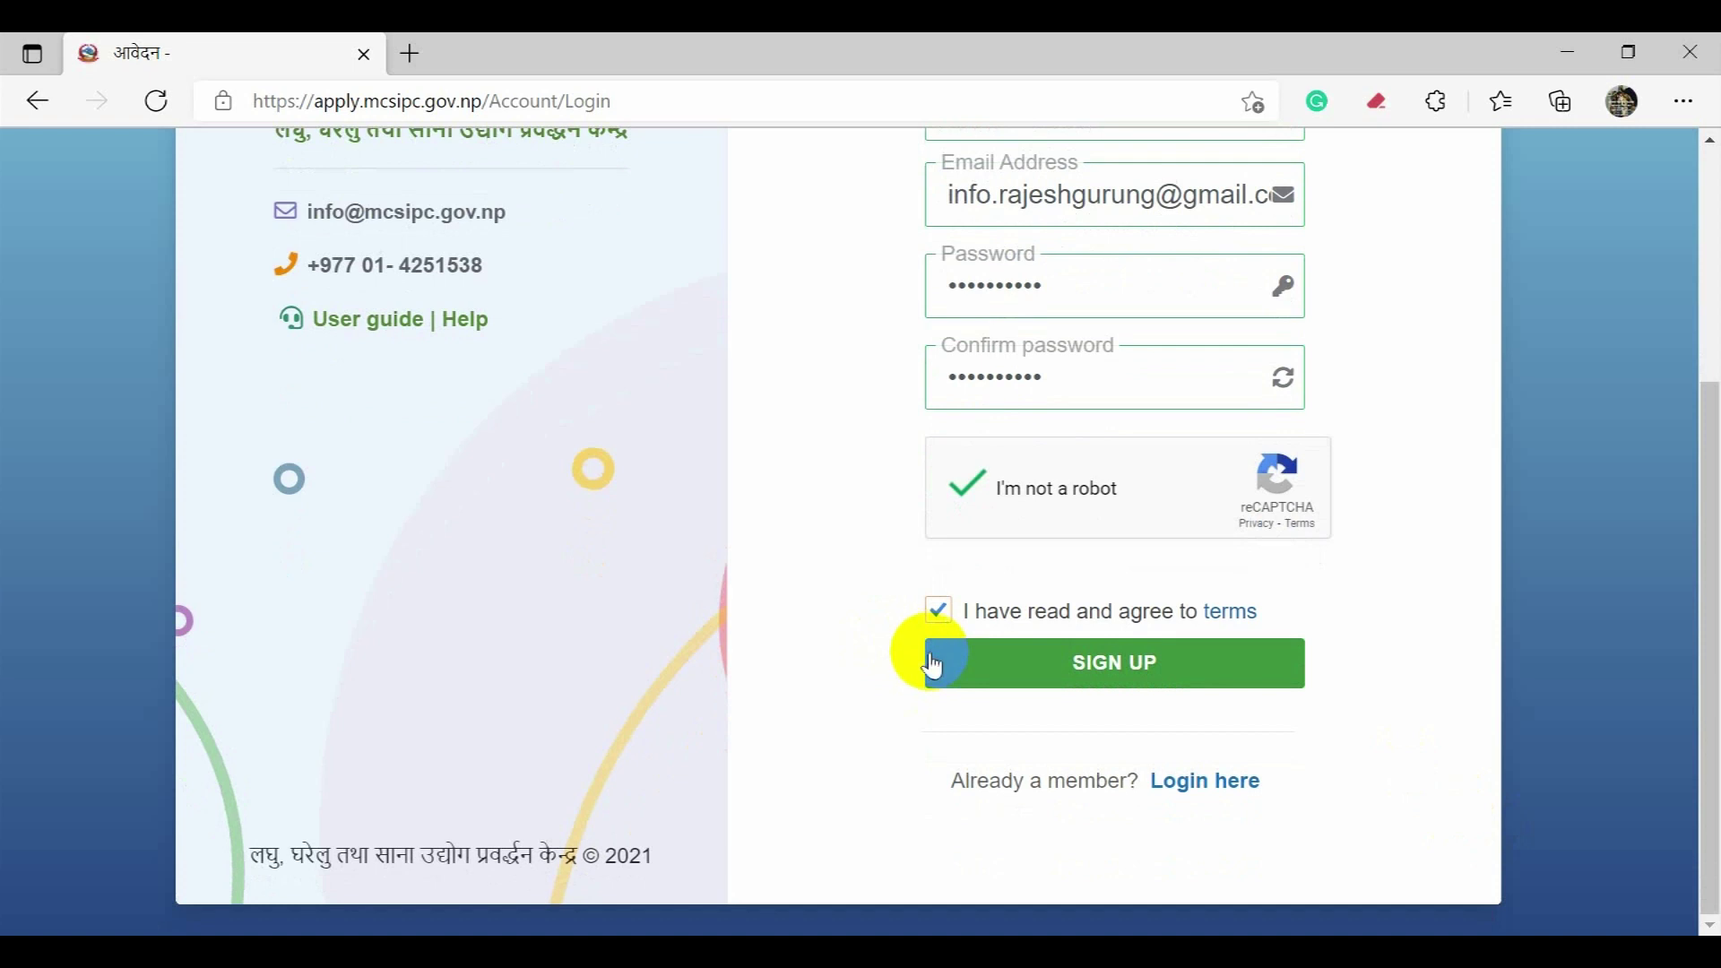
left_click(1034, 674)
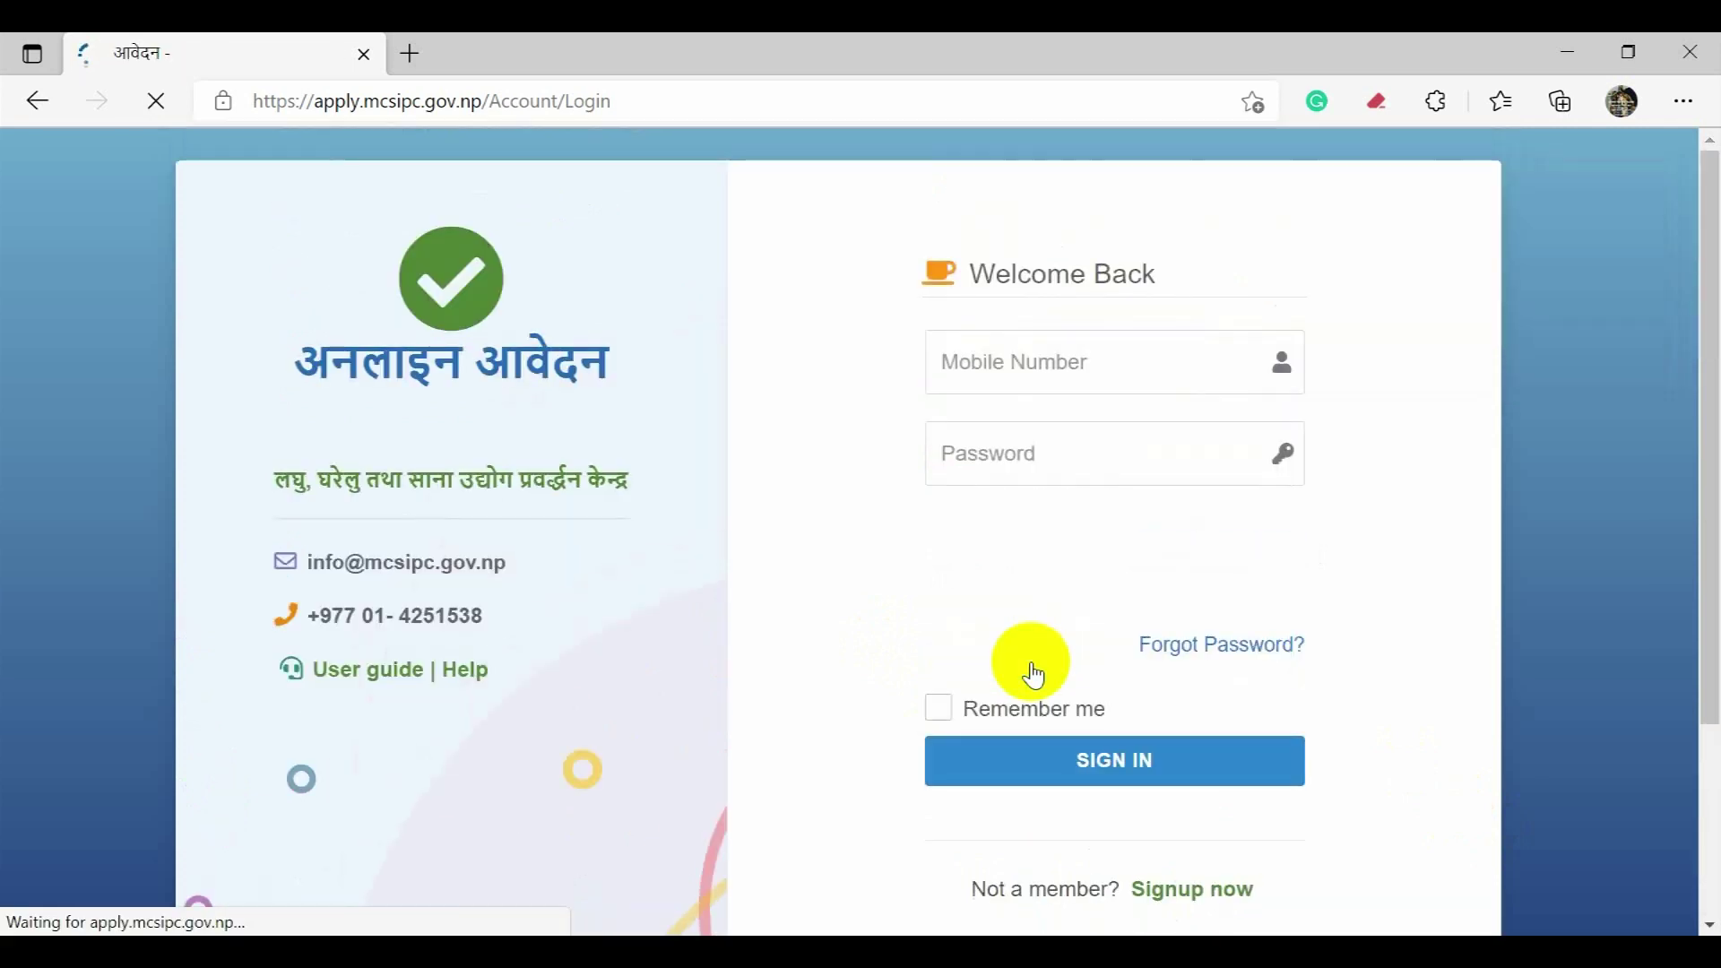
Step: Sign in with the saved mobile number, the account password and the reCAPTCHA check
left_click(1106, 364)
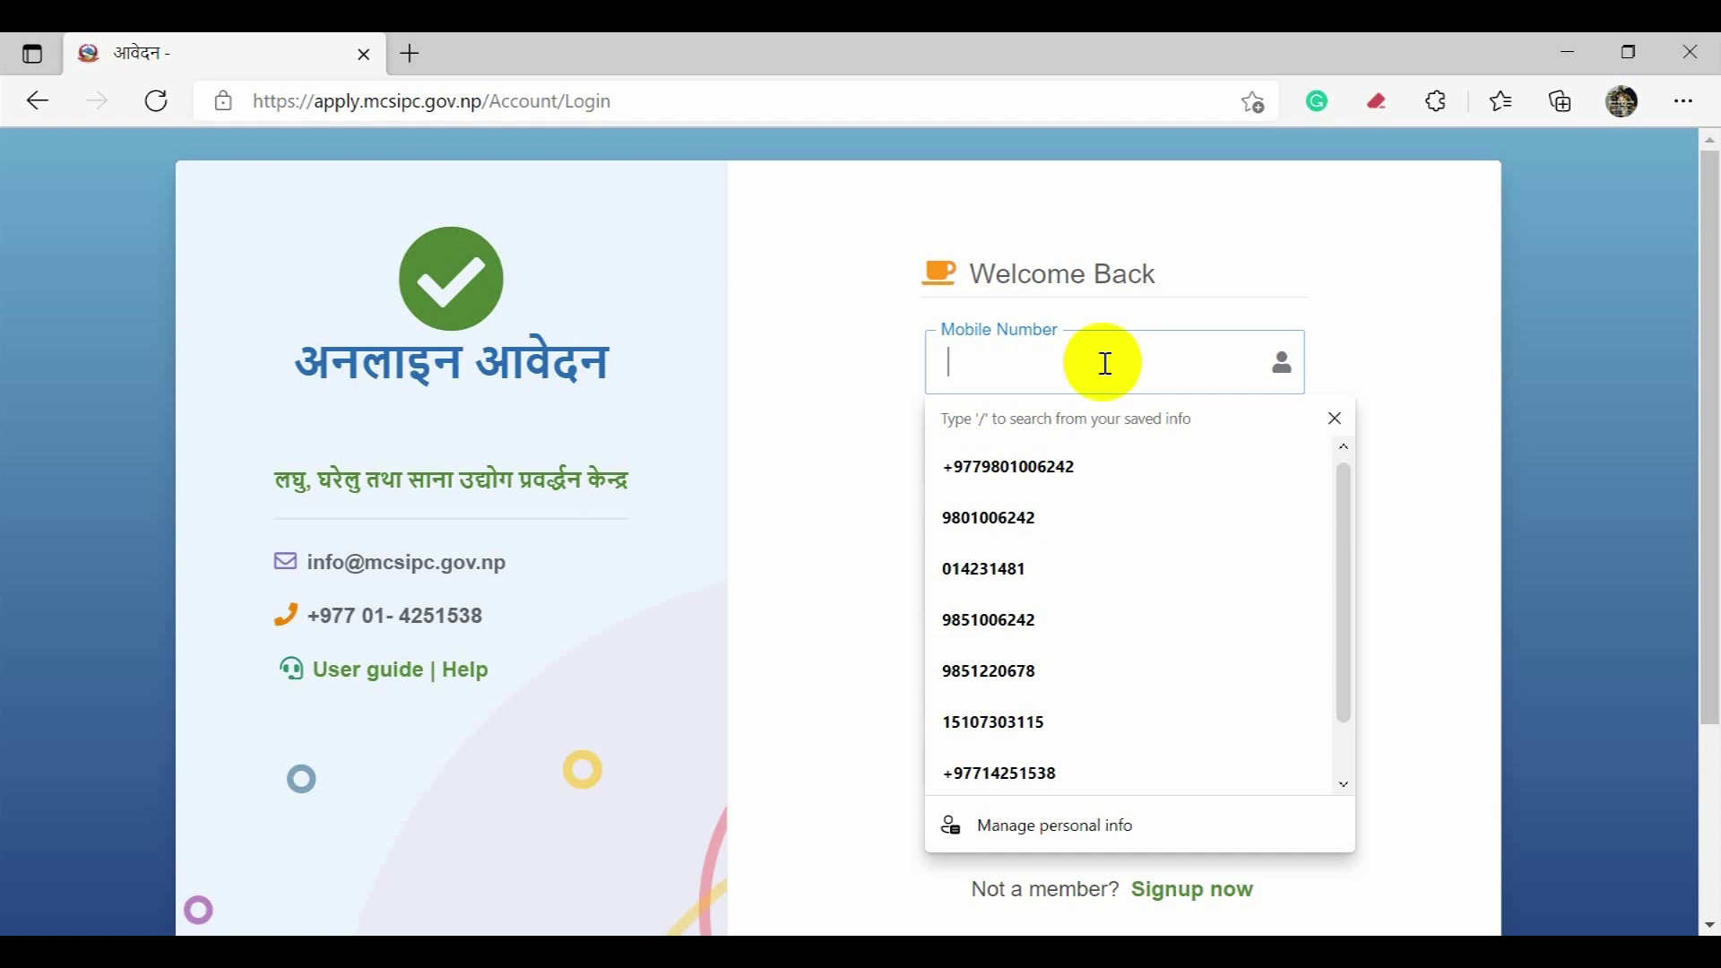
left_click(1058, 518)
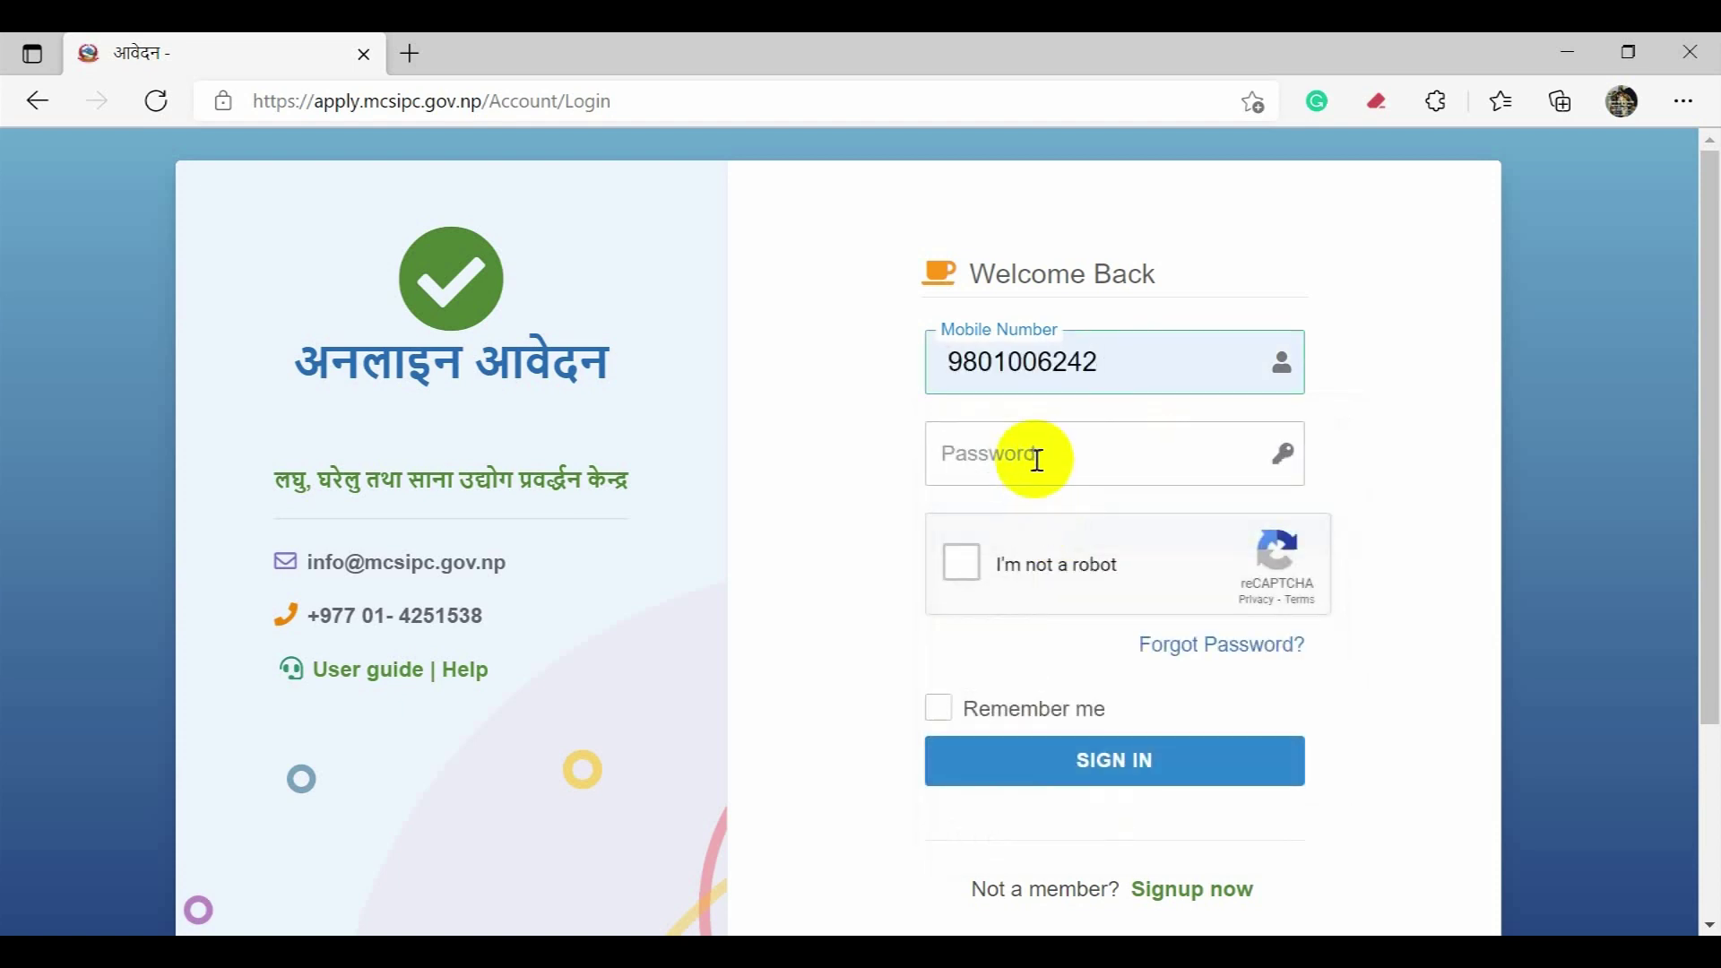
left_click(1038, 461)
type("******")
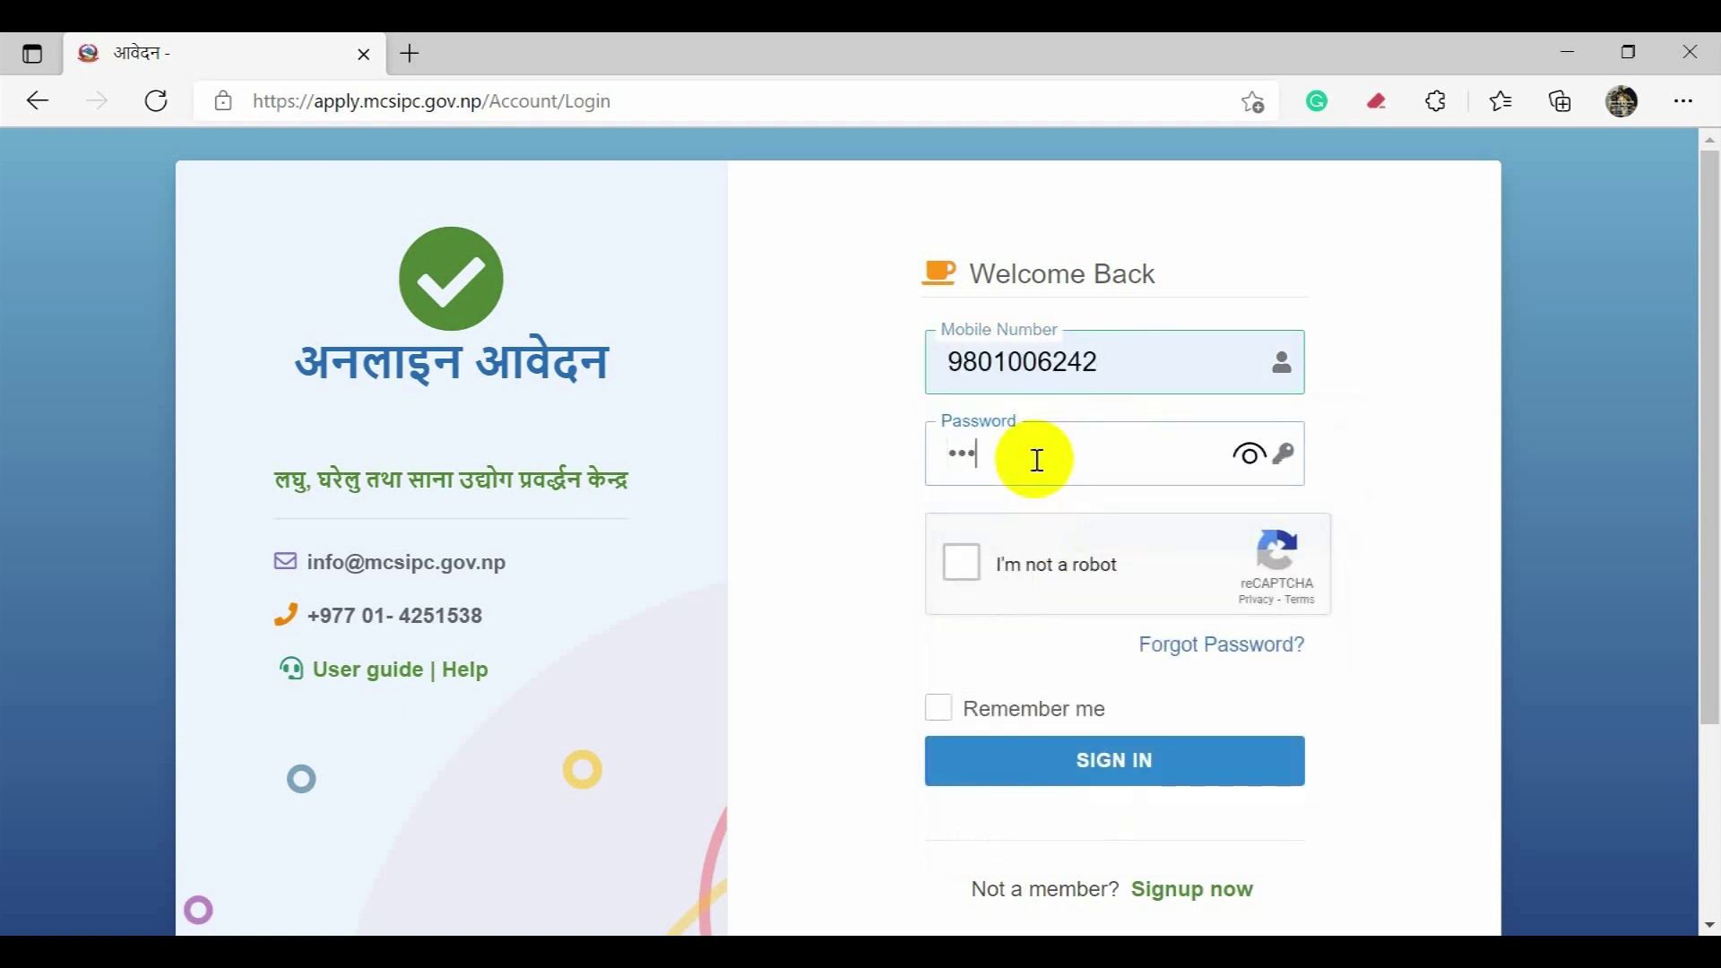
type("****")
left_click(1063, 563)
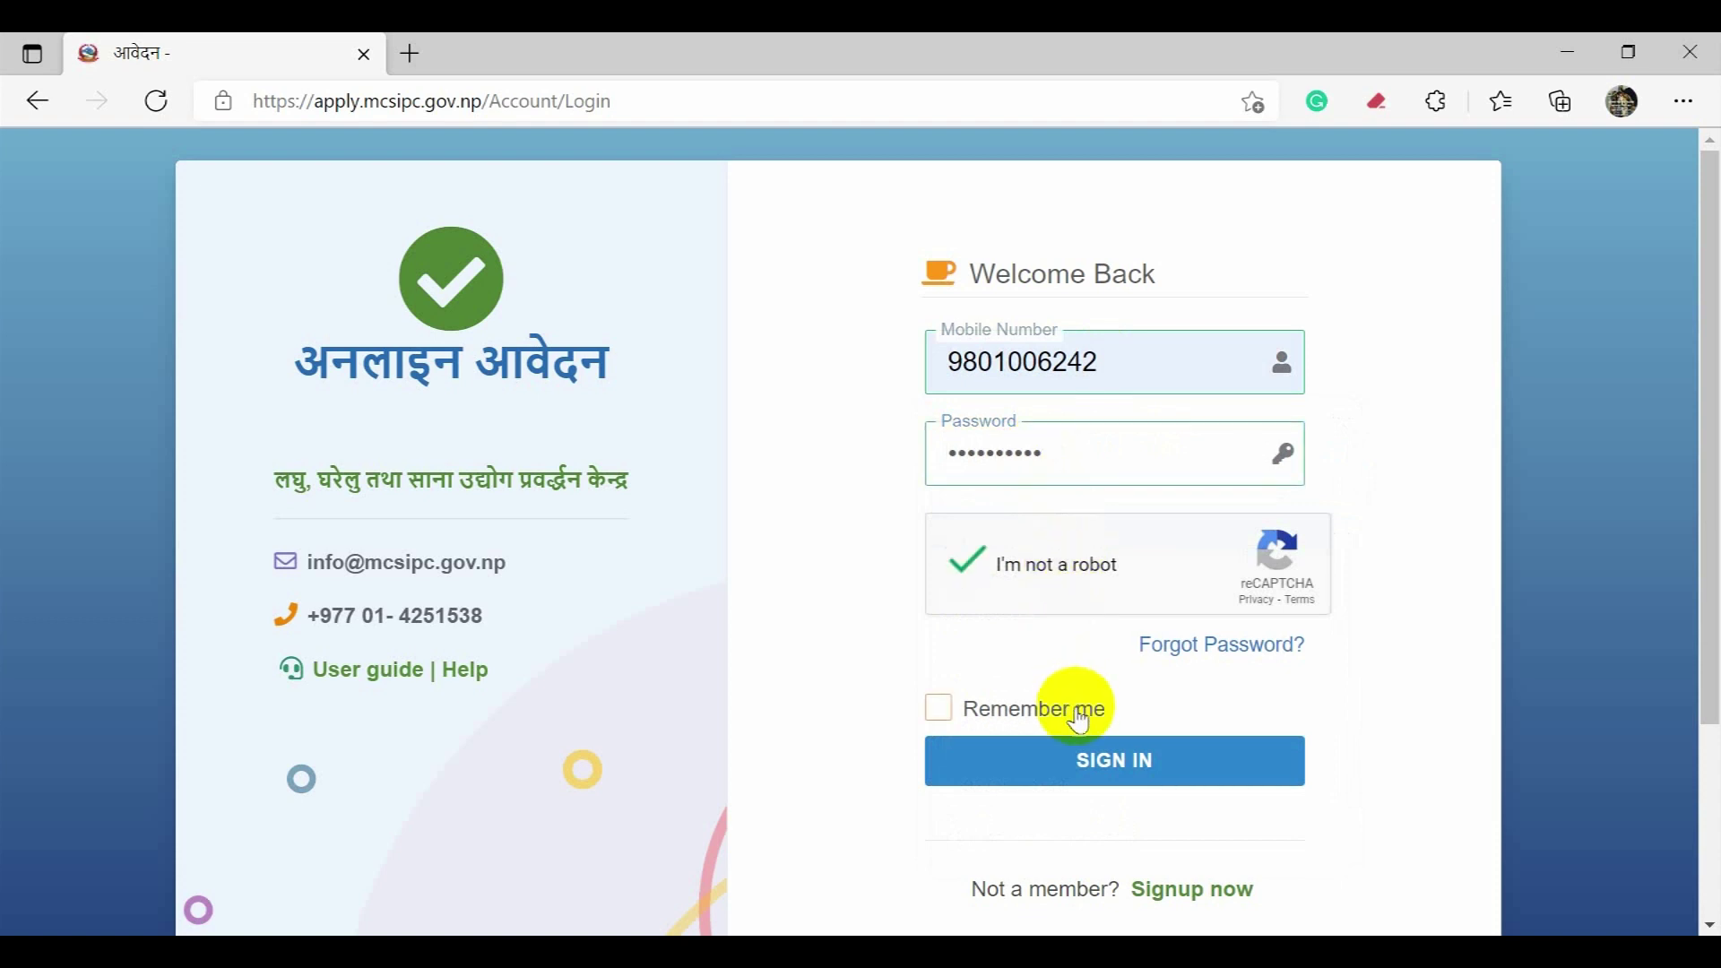
left_click(1068, 769)
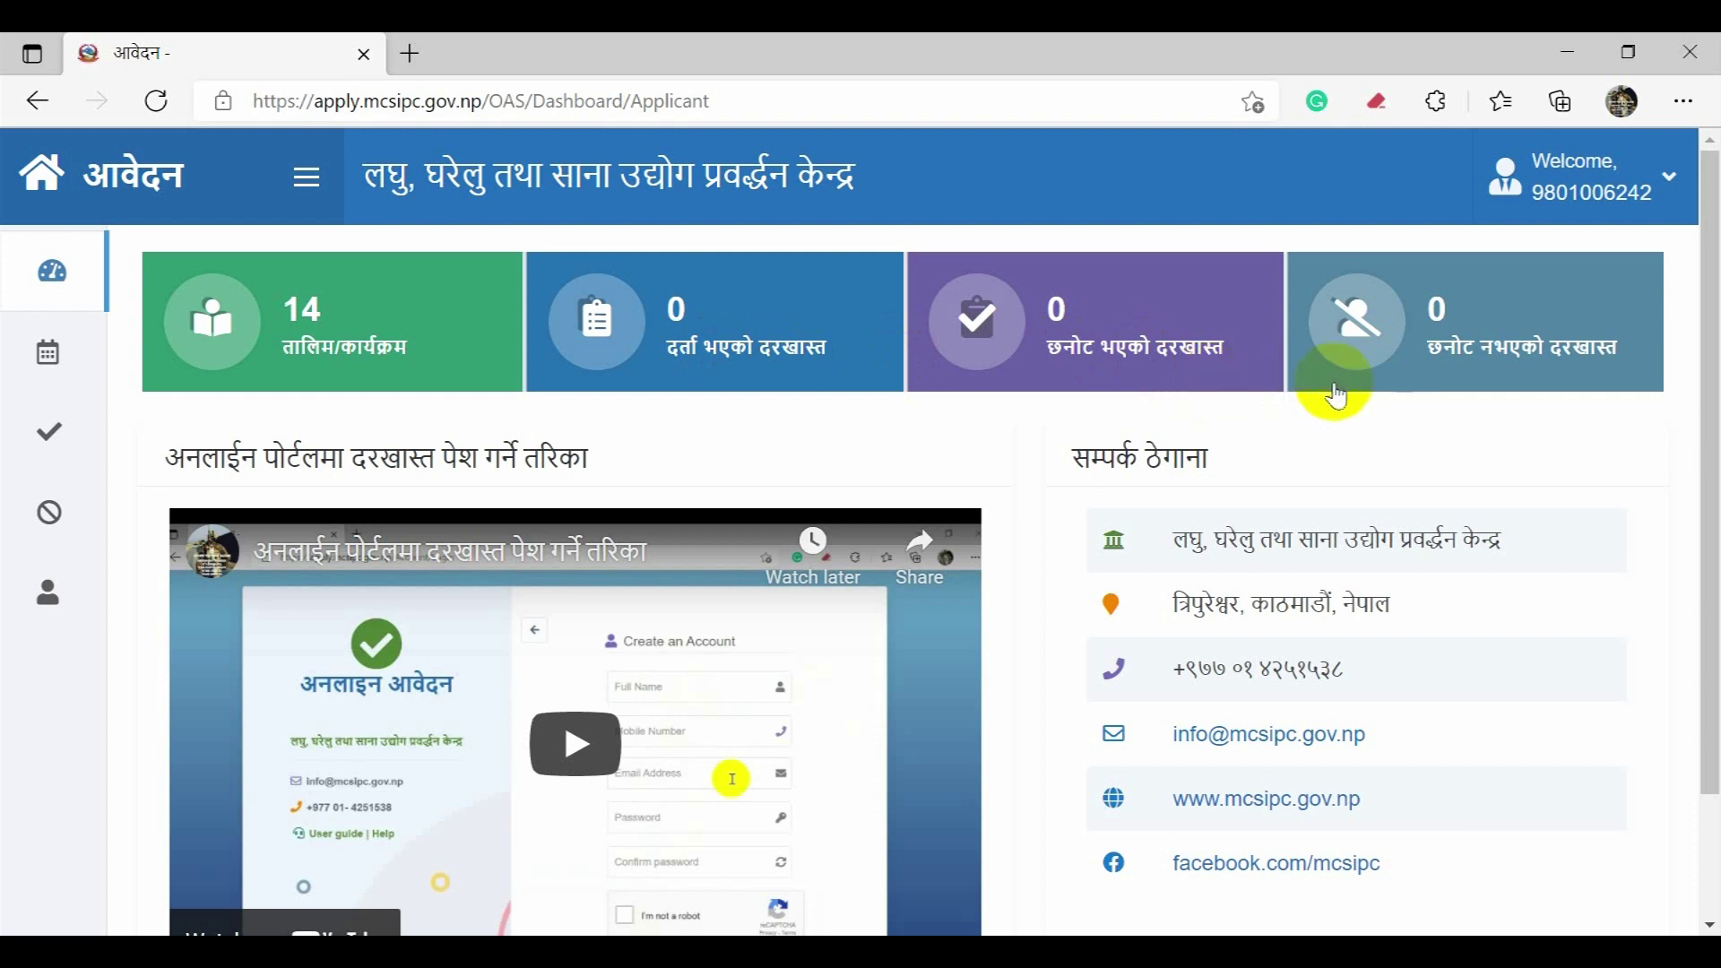
scroll(1412, 417, "down", 2)
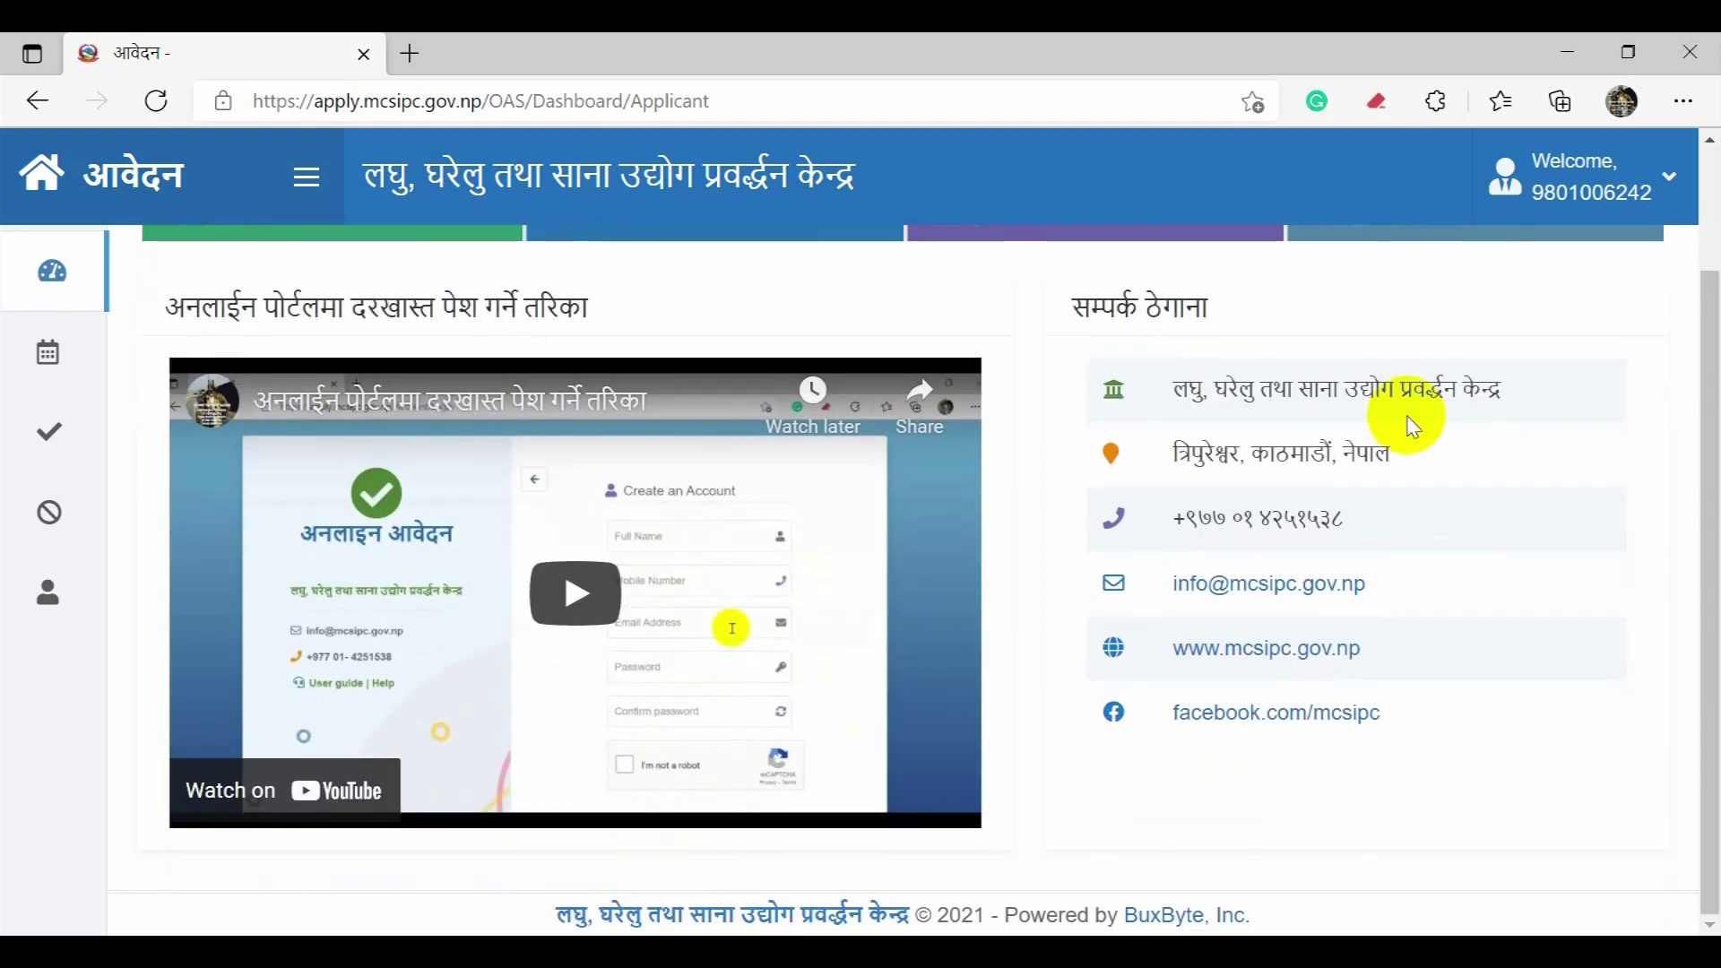
scroll(1412, 427, "up", 2)
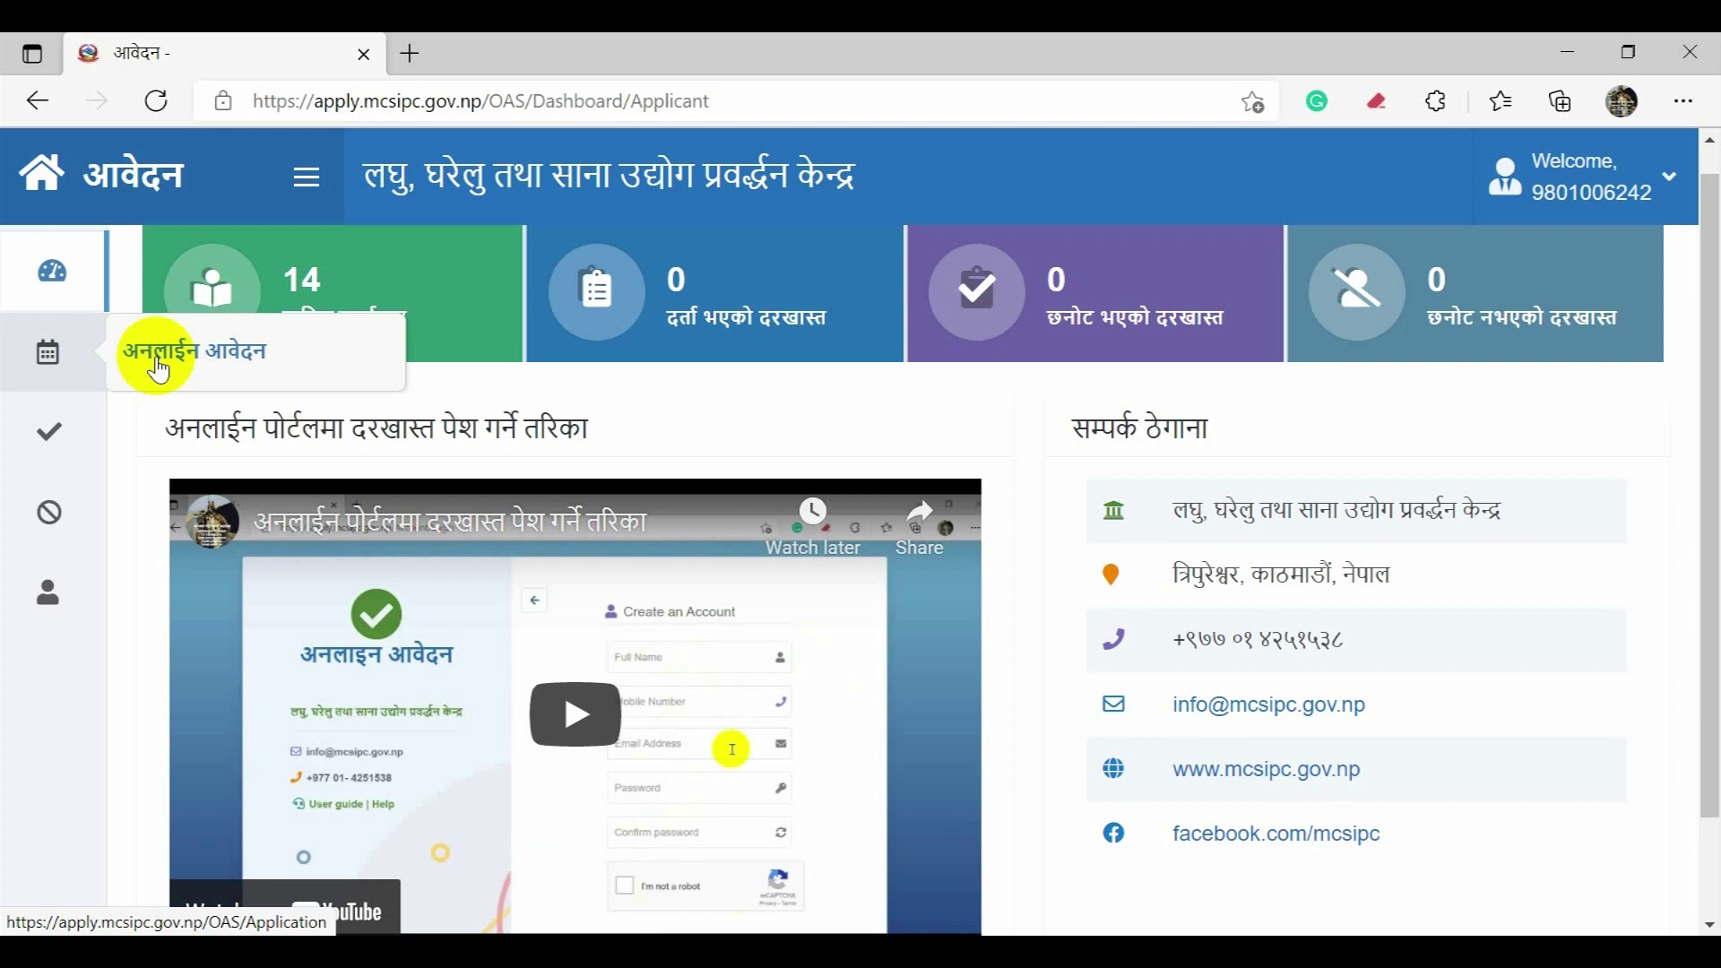
Step: Open the अनलाईन आवेदन form and enter the applicant's name in Nepali script
left_click(159, 368)
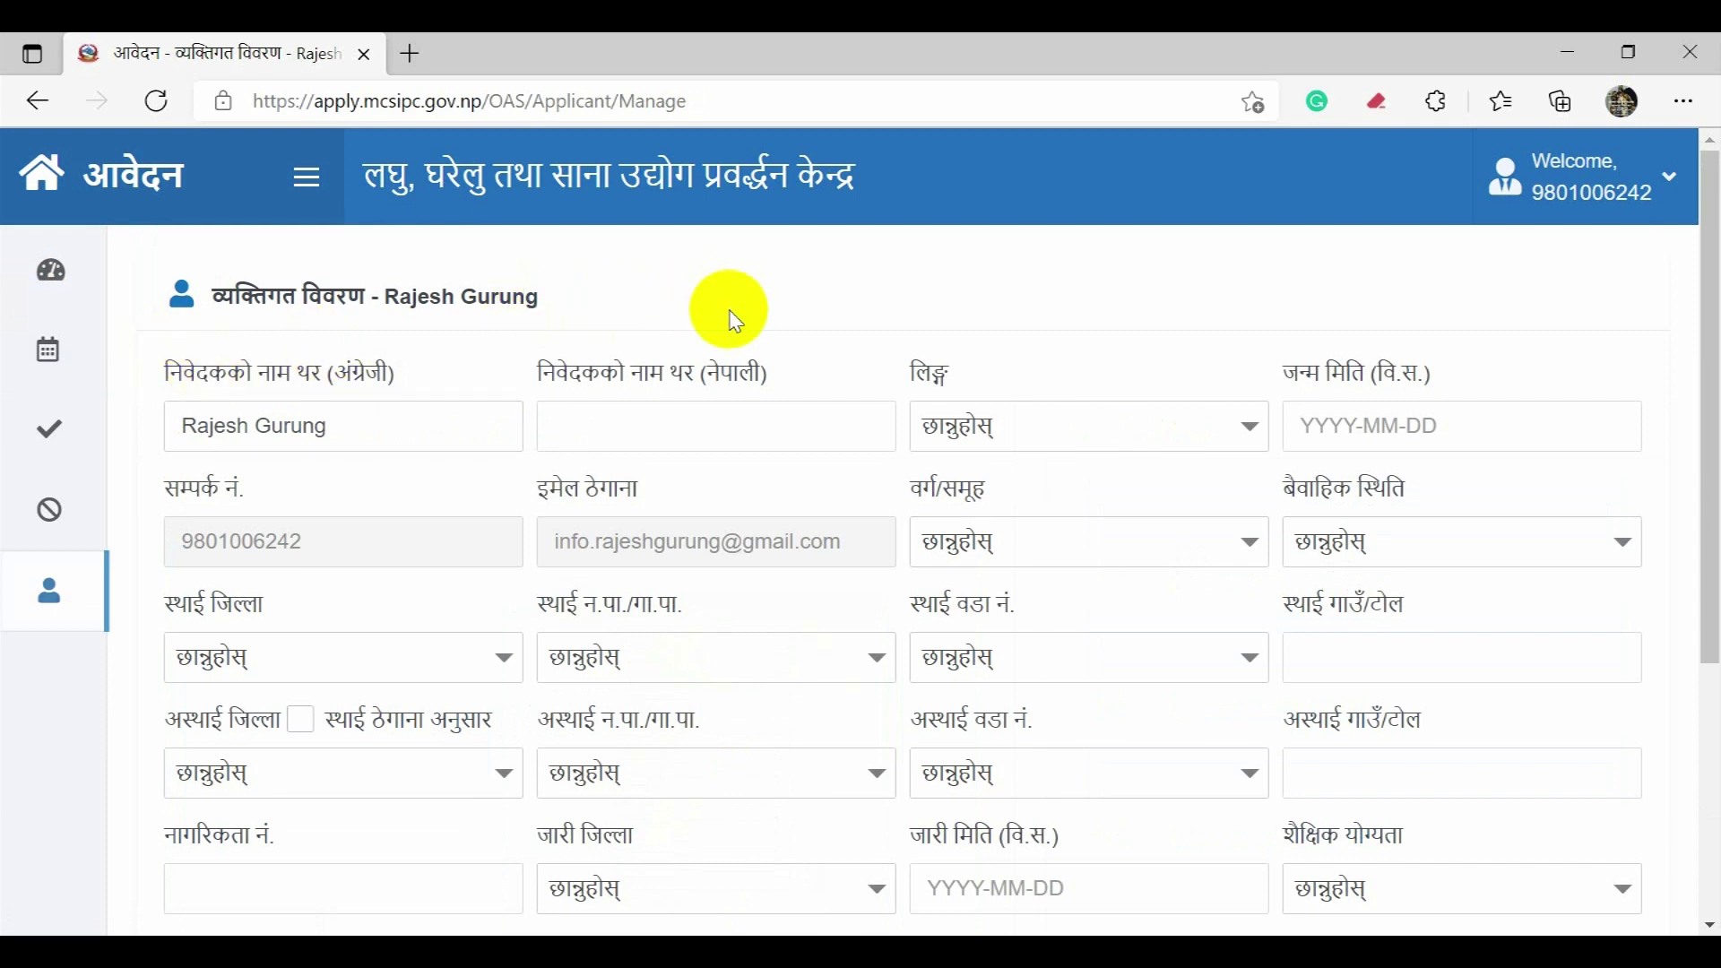
left_click(668, 427)
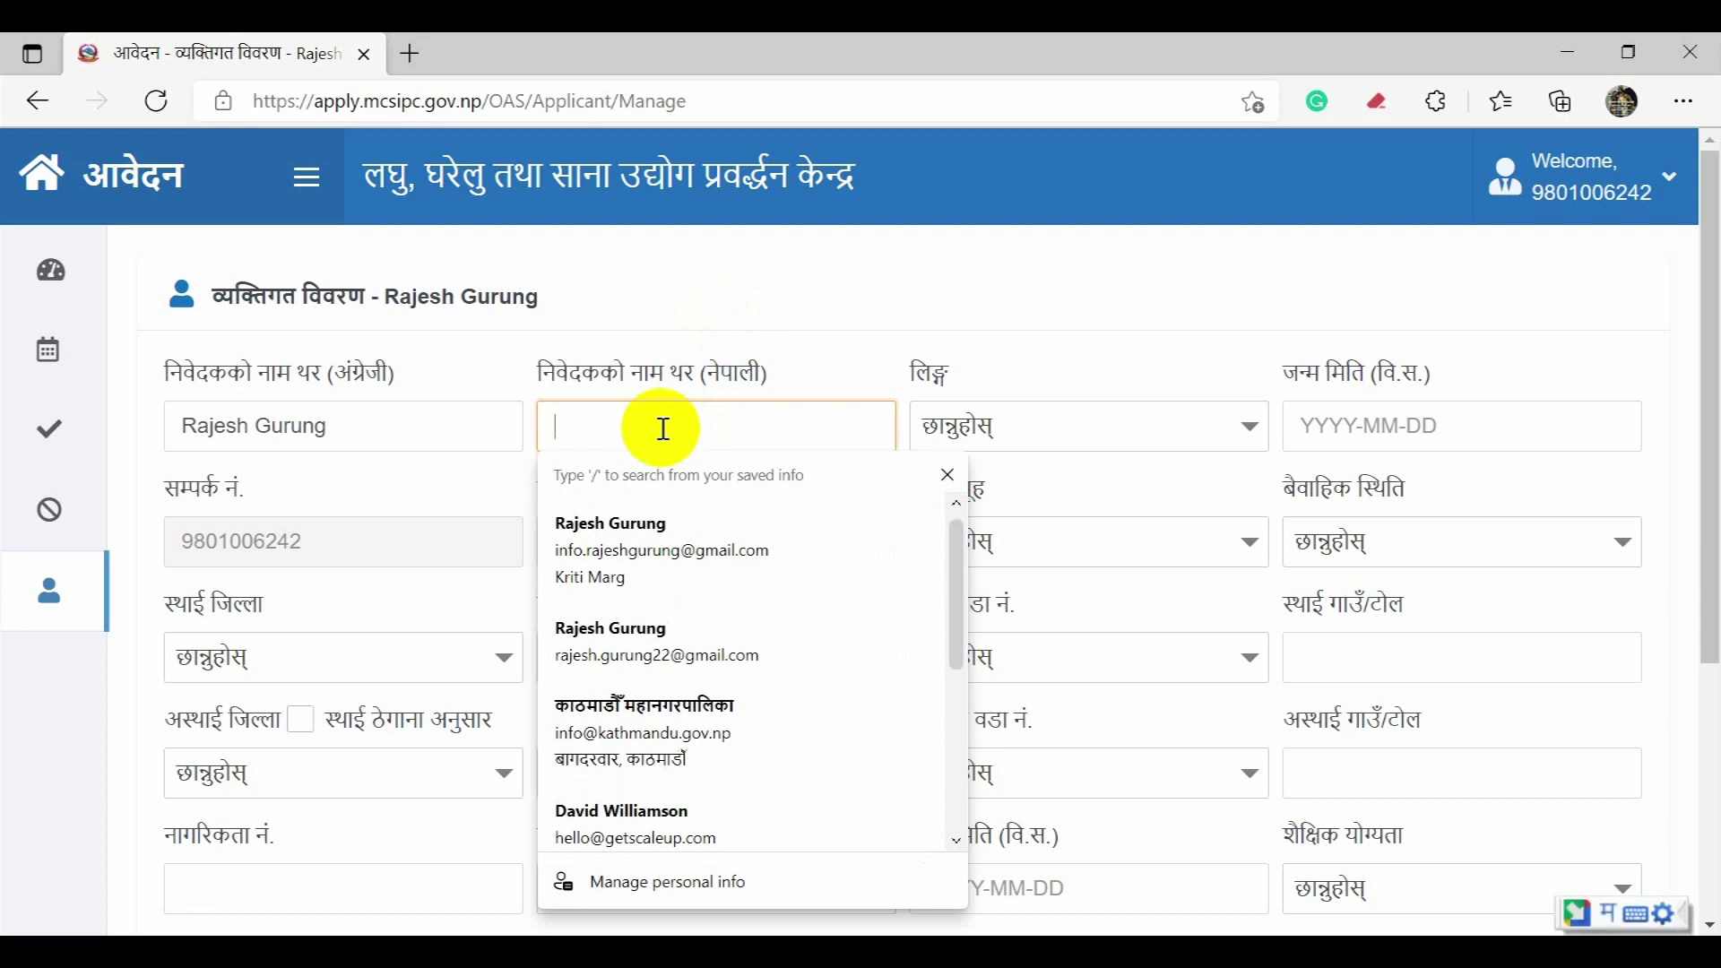
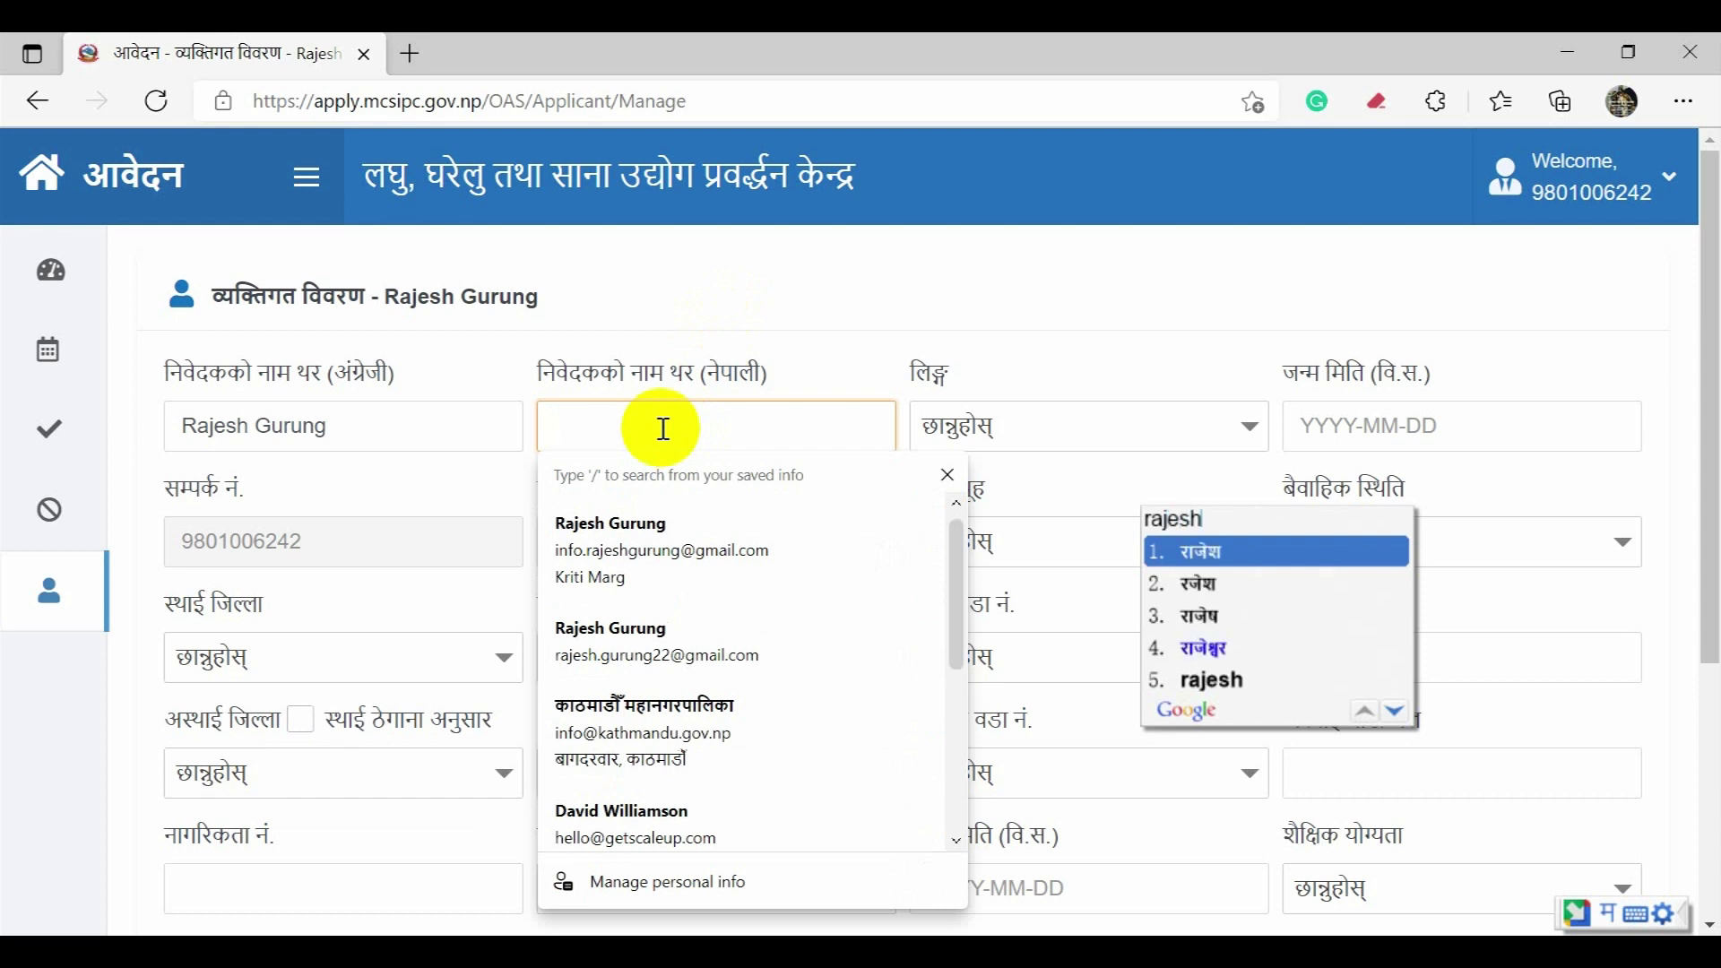
key("Return")
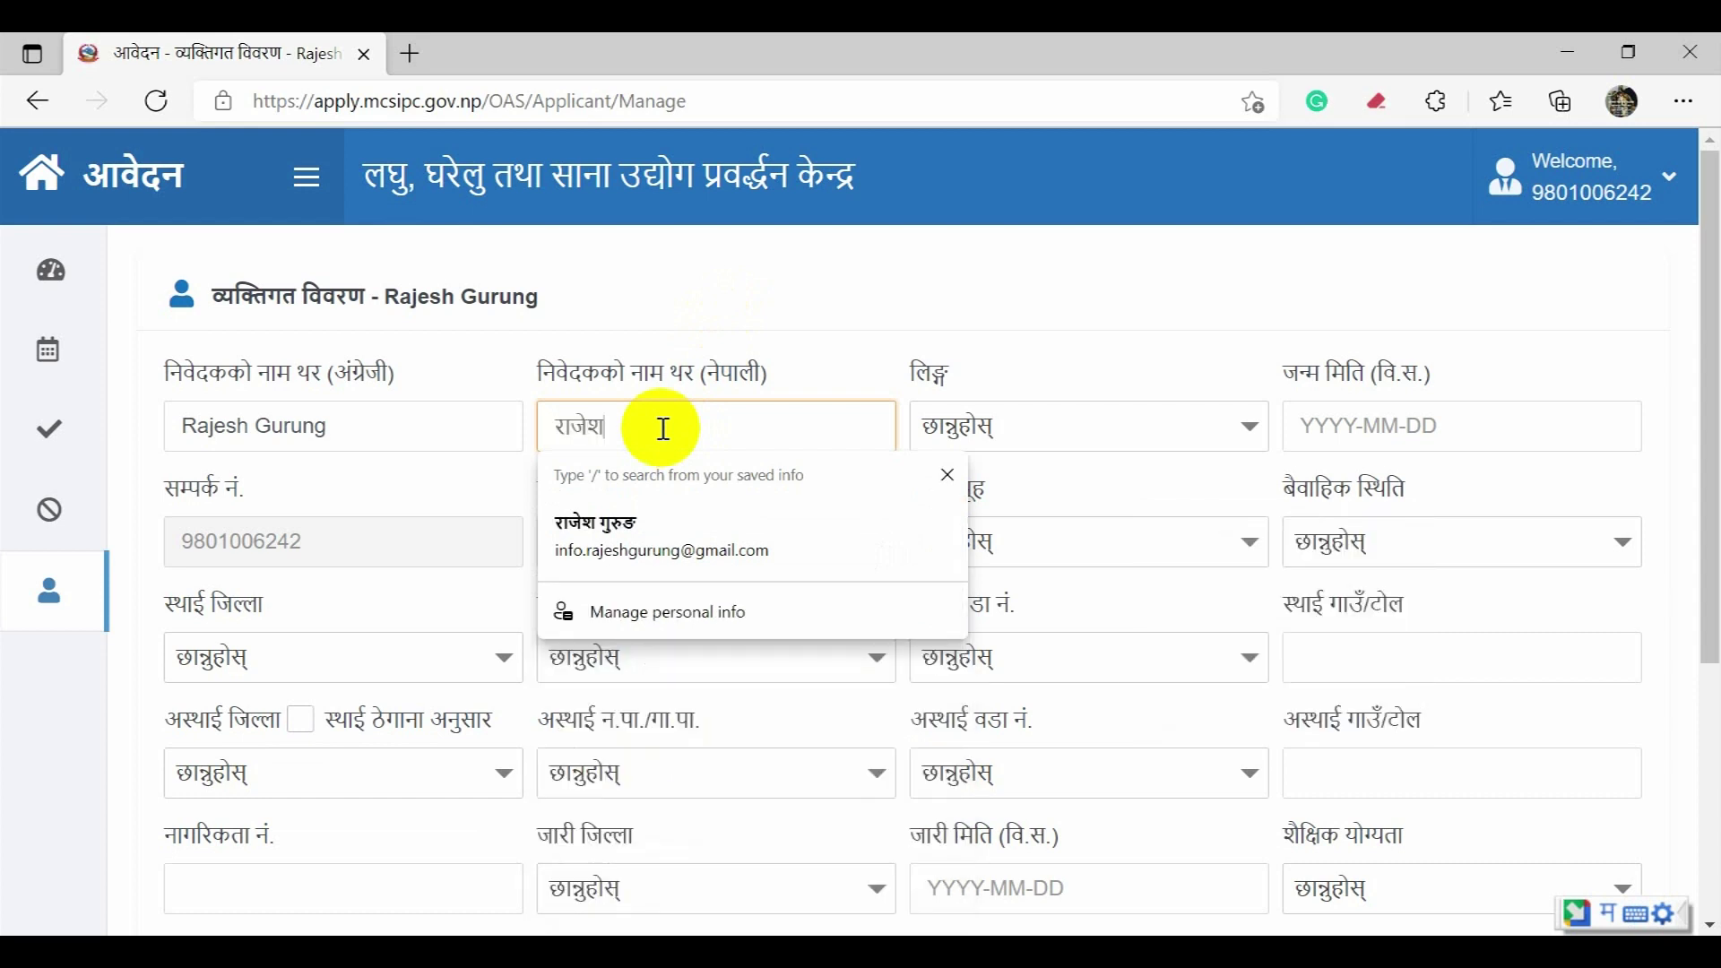
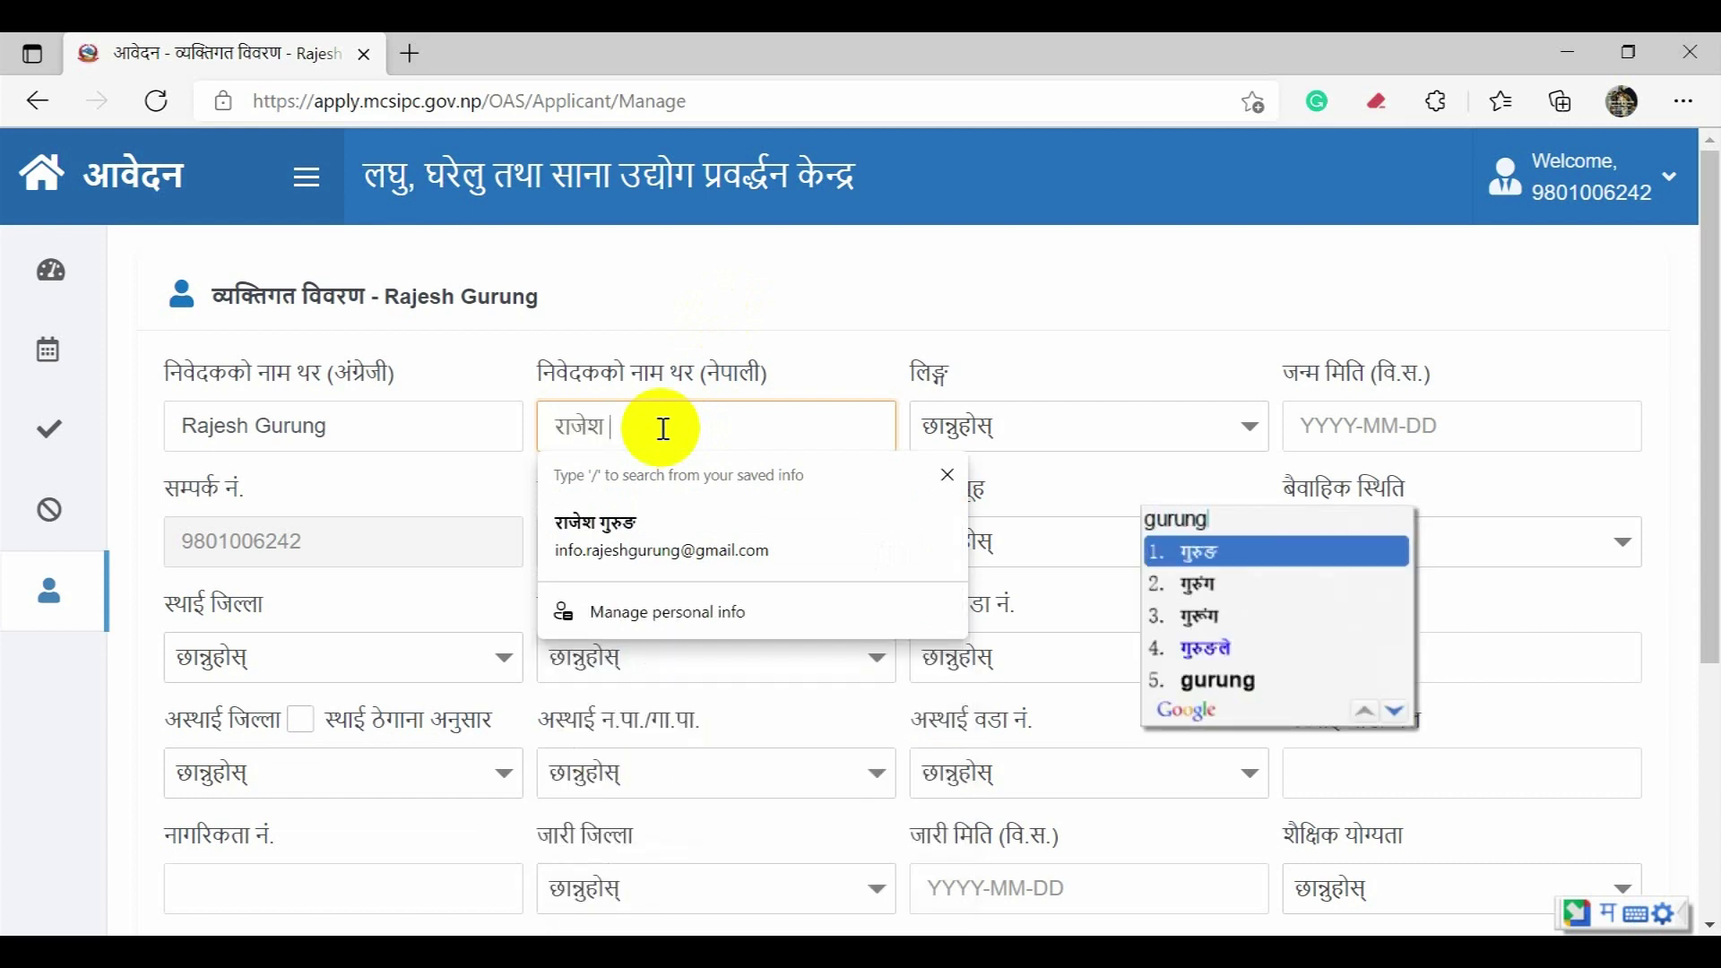
key("Return")
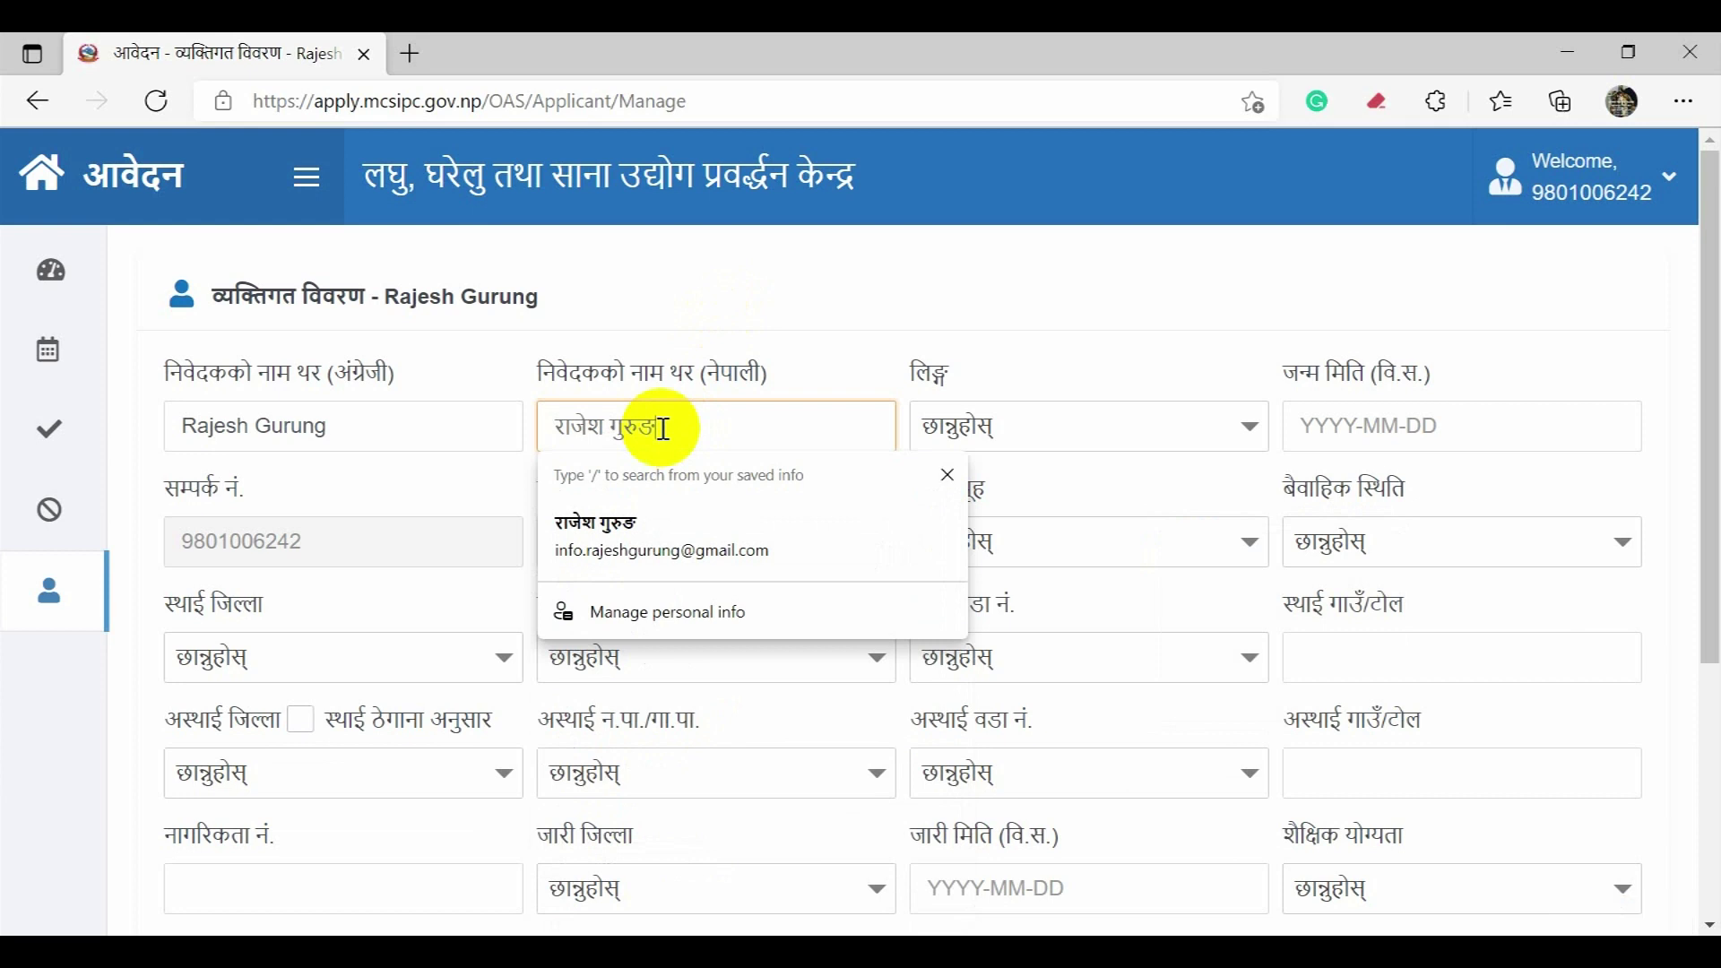
Step: Set gender to Male and birth date to 2050-03-08
left_click(1082, 427)
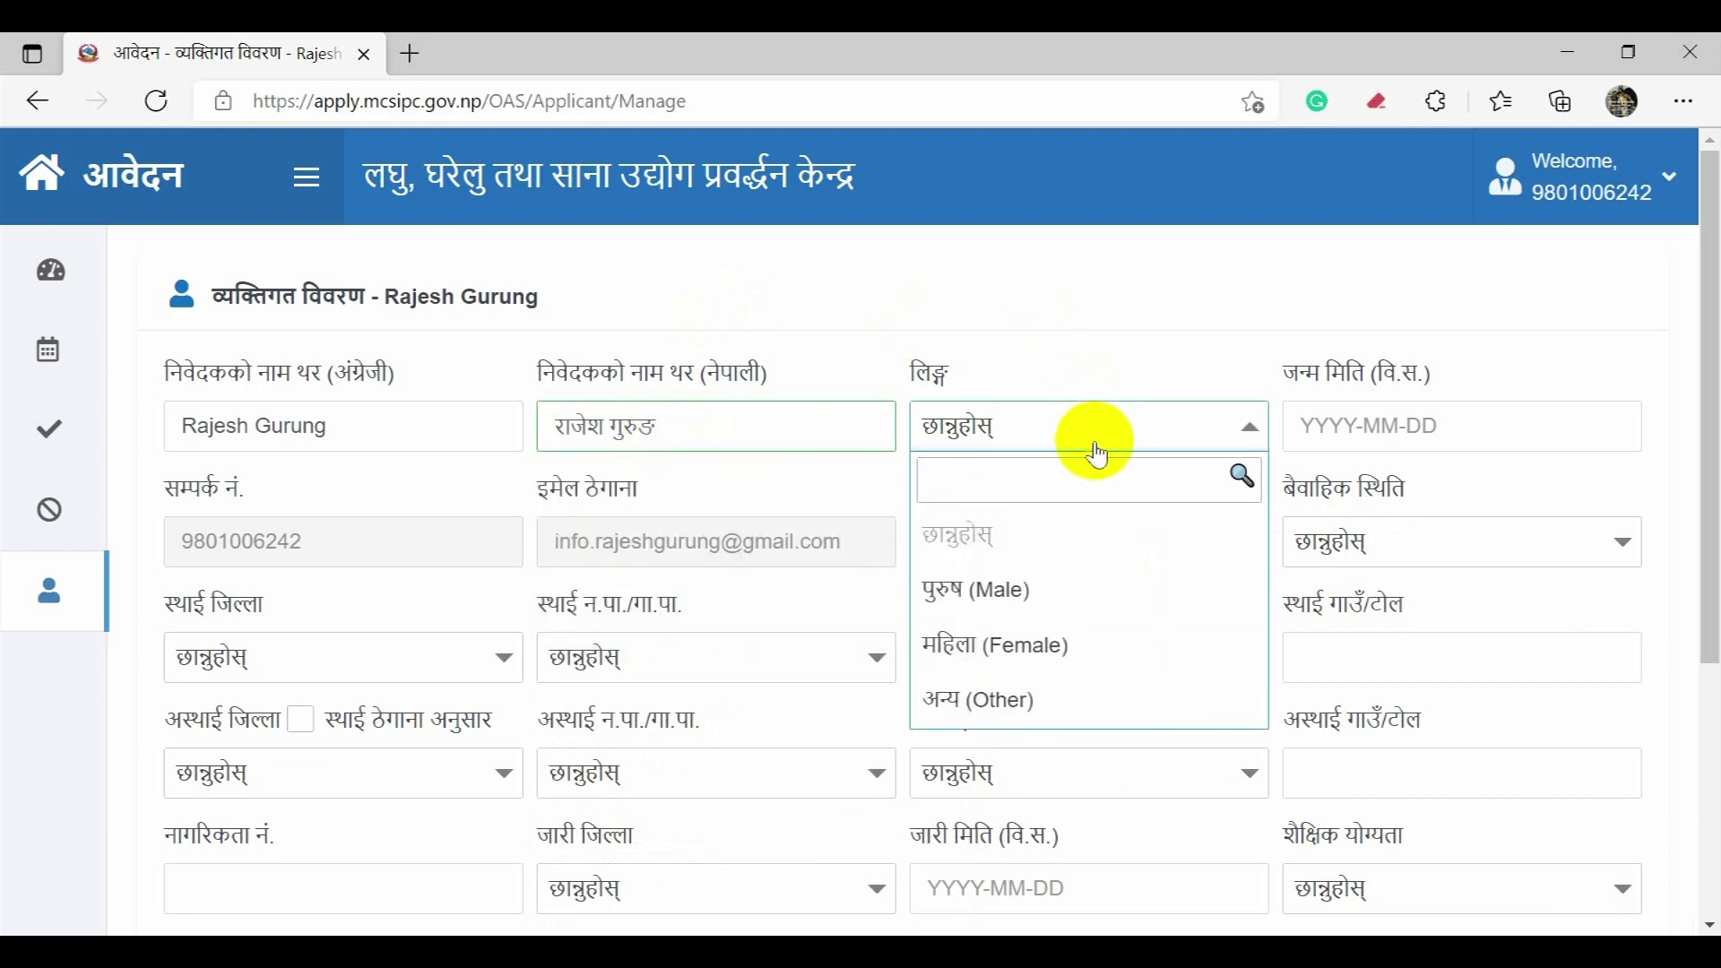
left_click(1073, 593)
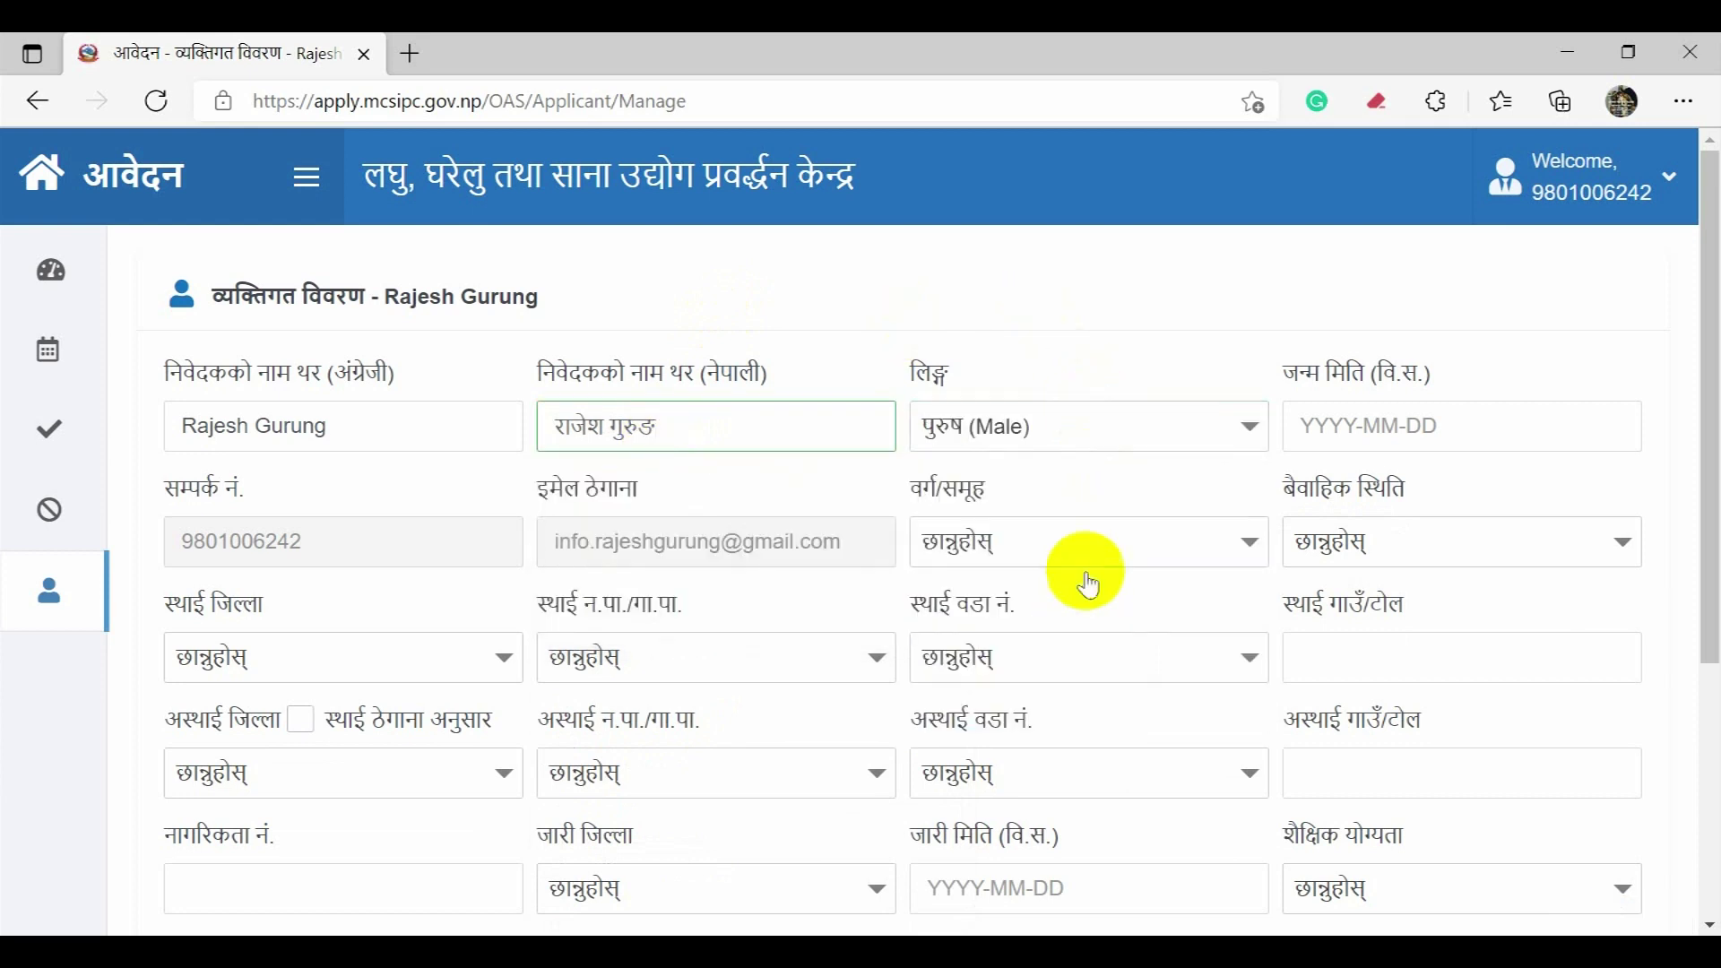
left_click(1307, 421)
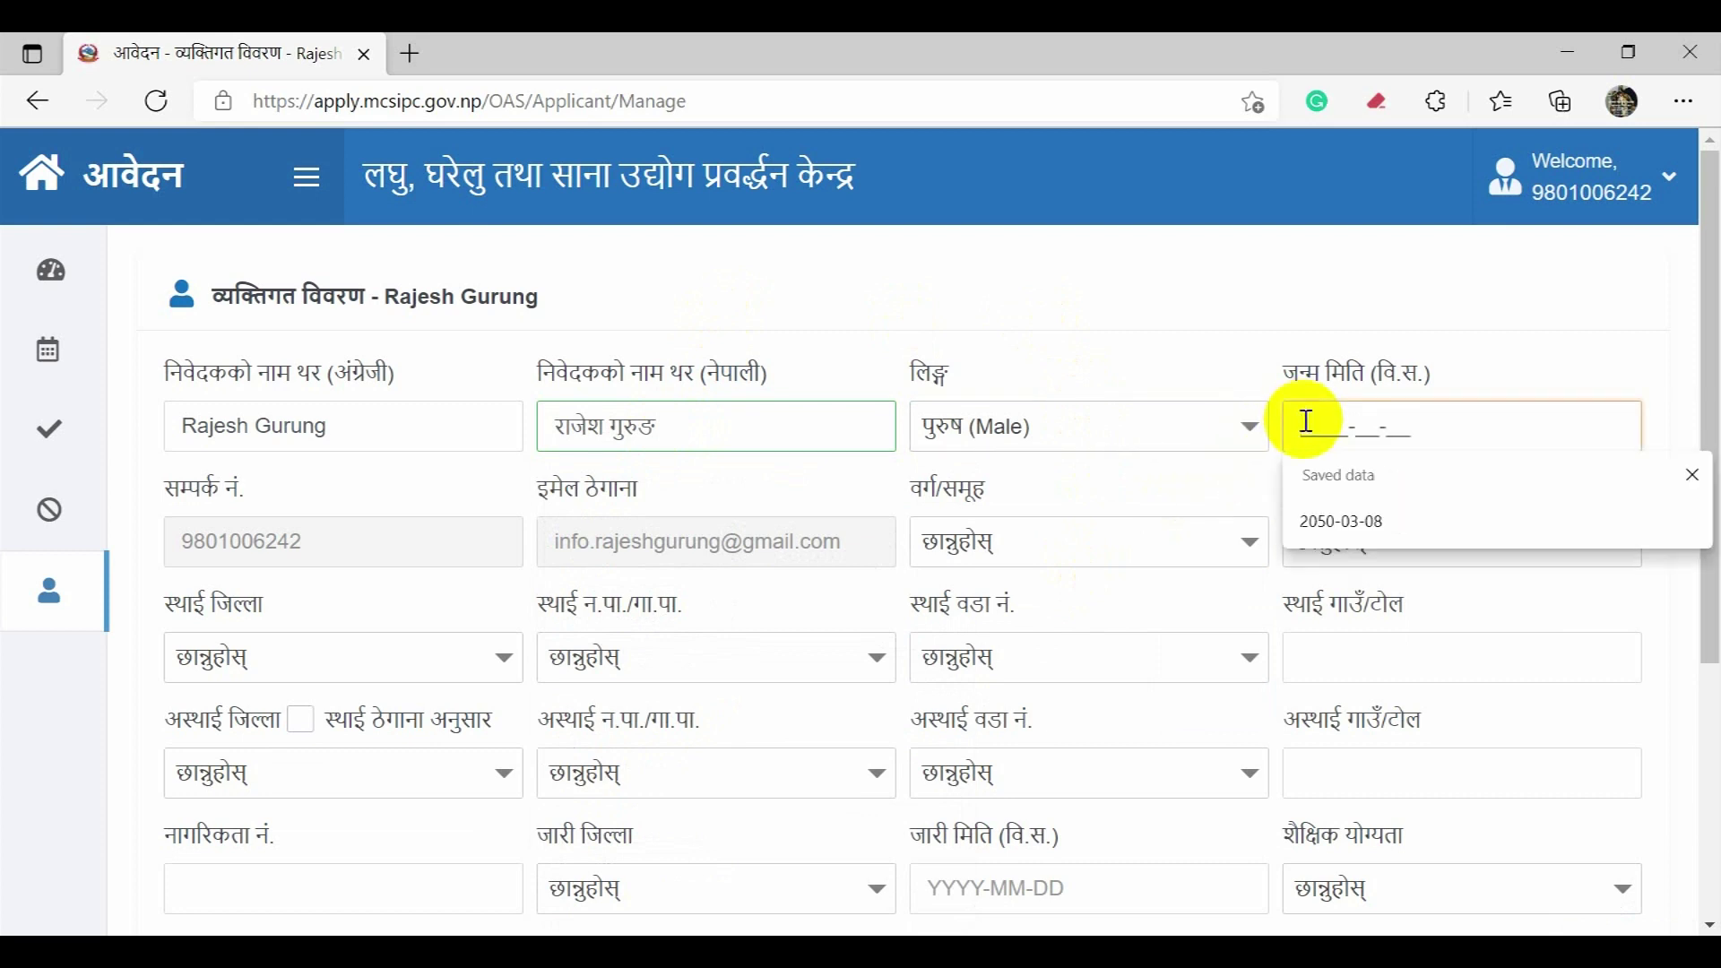
left_click(1309, 513)
Step: Choose Tribal tribes as the group and Single as the marital status
scroll(1228, 463, "down", 1)
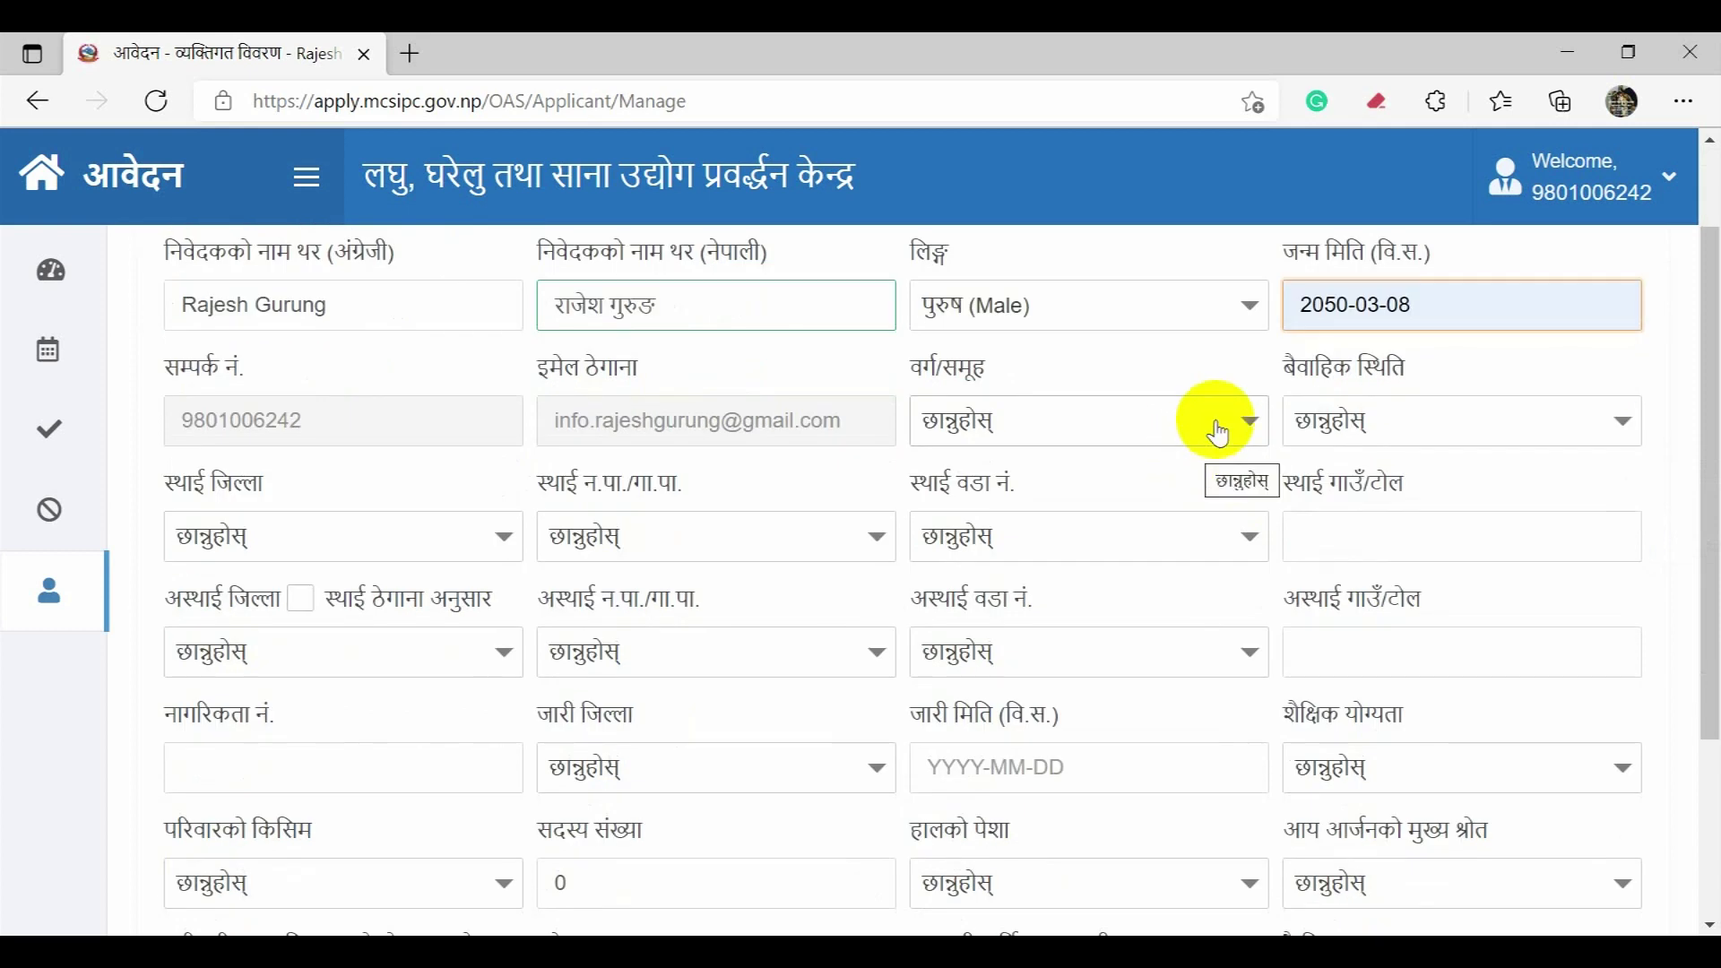
left_click(1218, 434)
scroll(1220, 458, "down", 1)
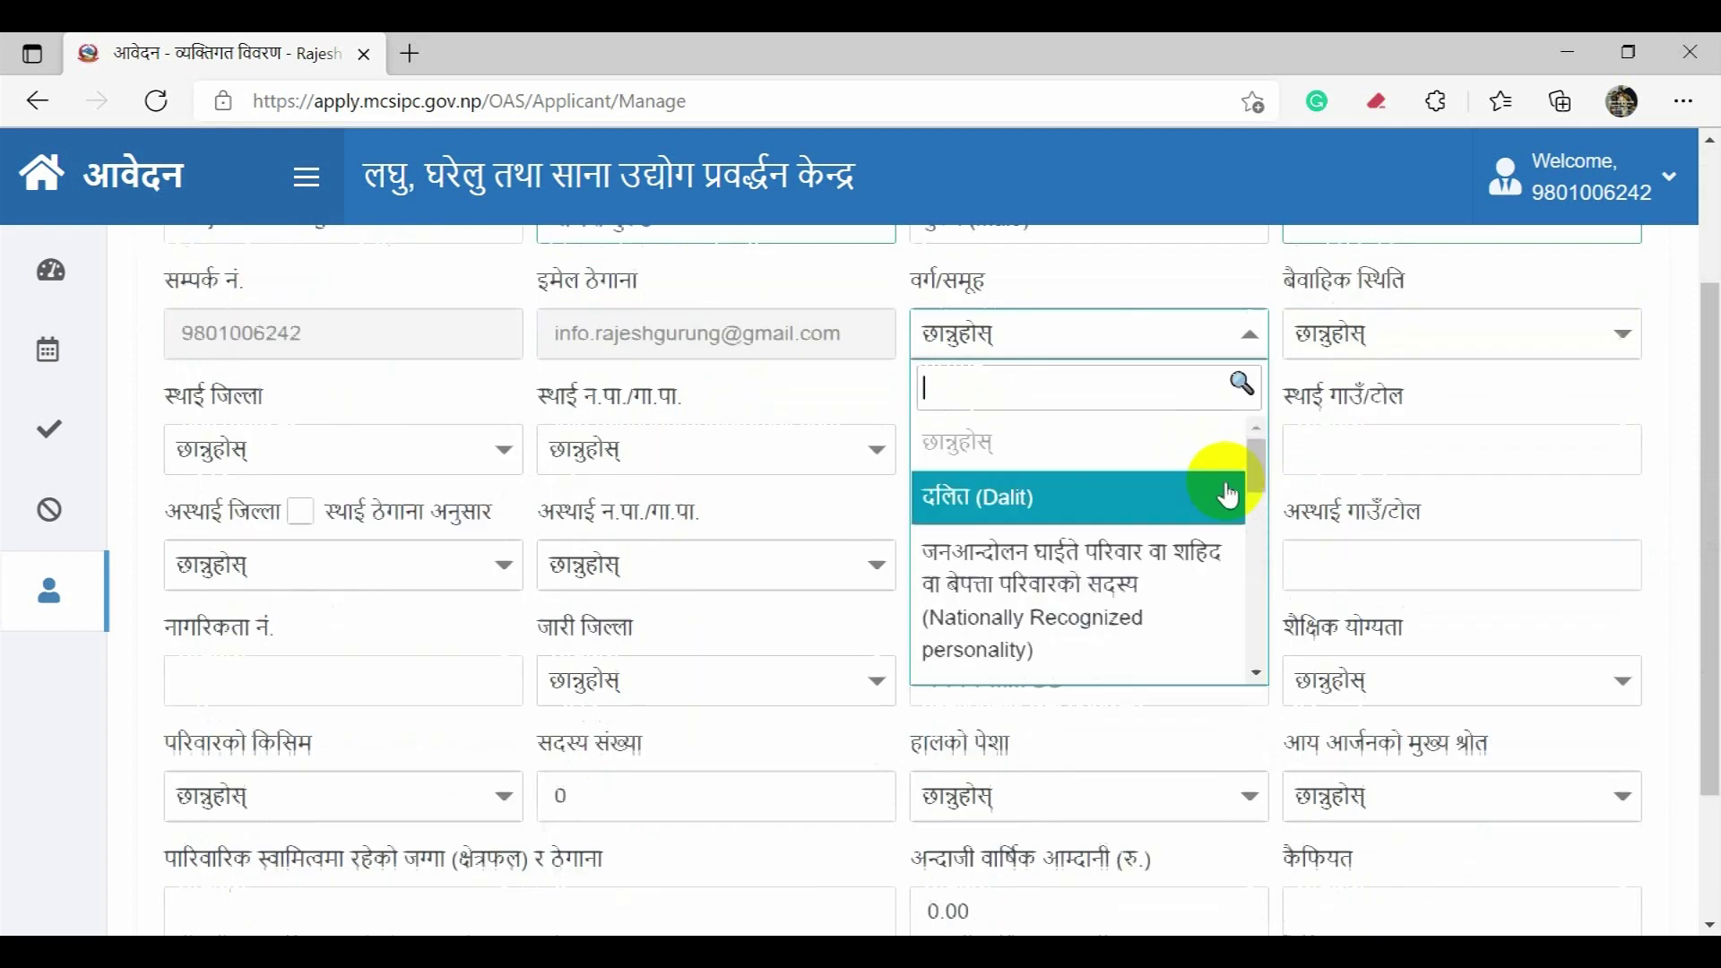
left_click_drag(1256, 416, 1258, 459)
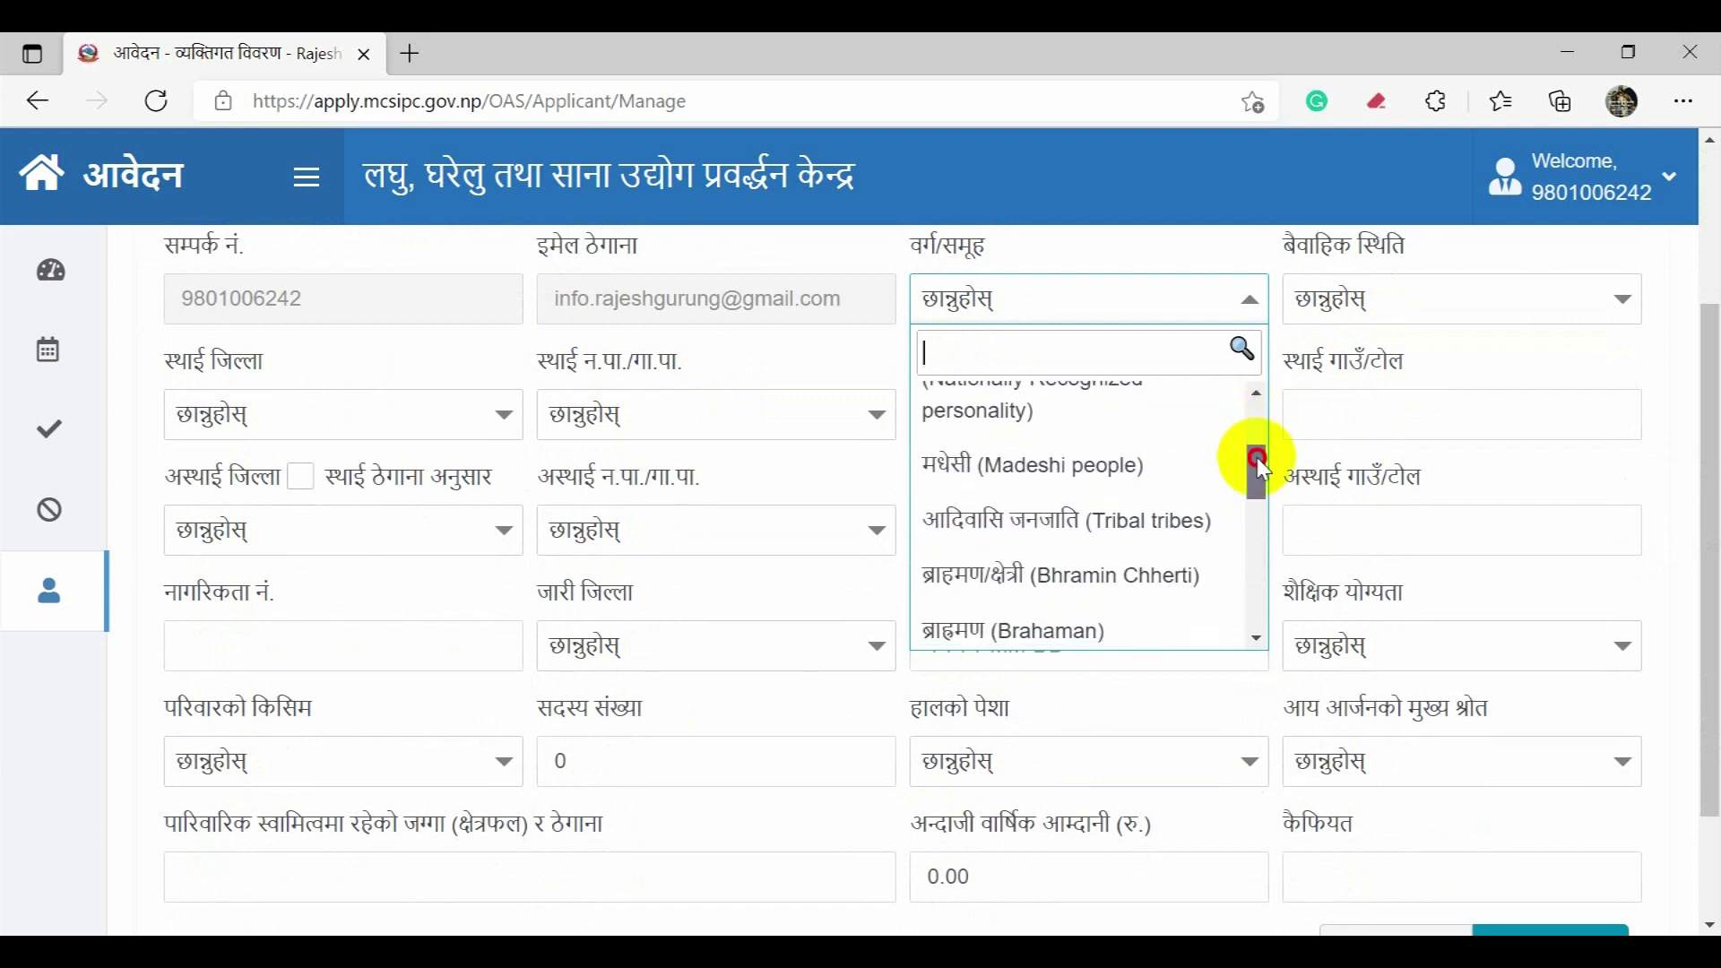
left_click(1197, 524)
scroll(1268, 454, "up", 3)
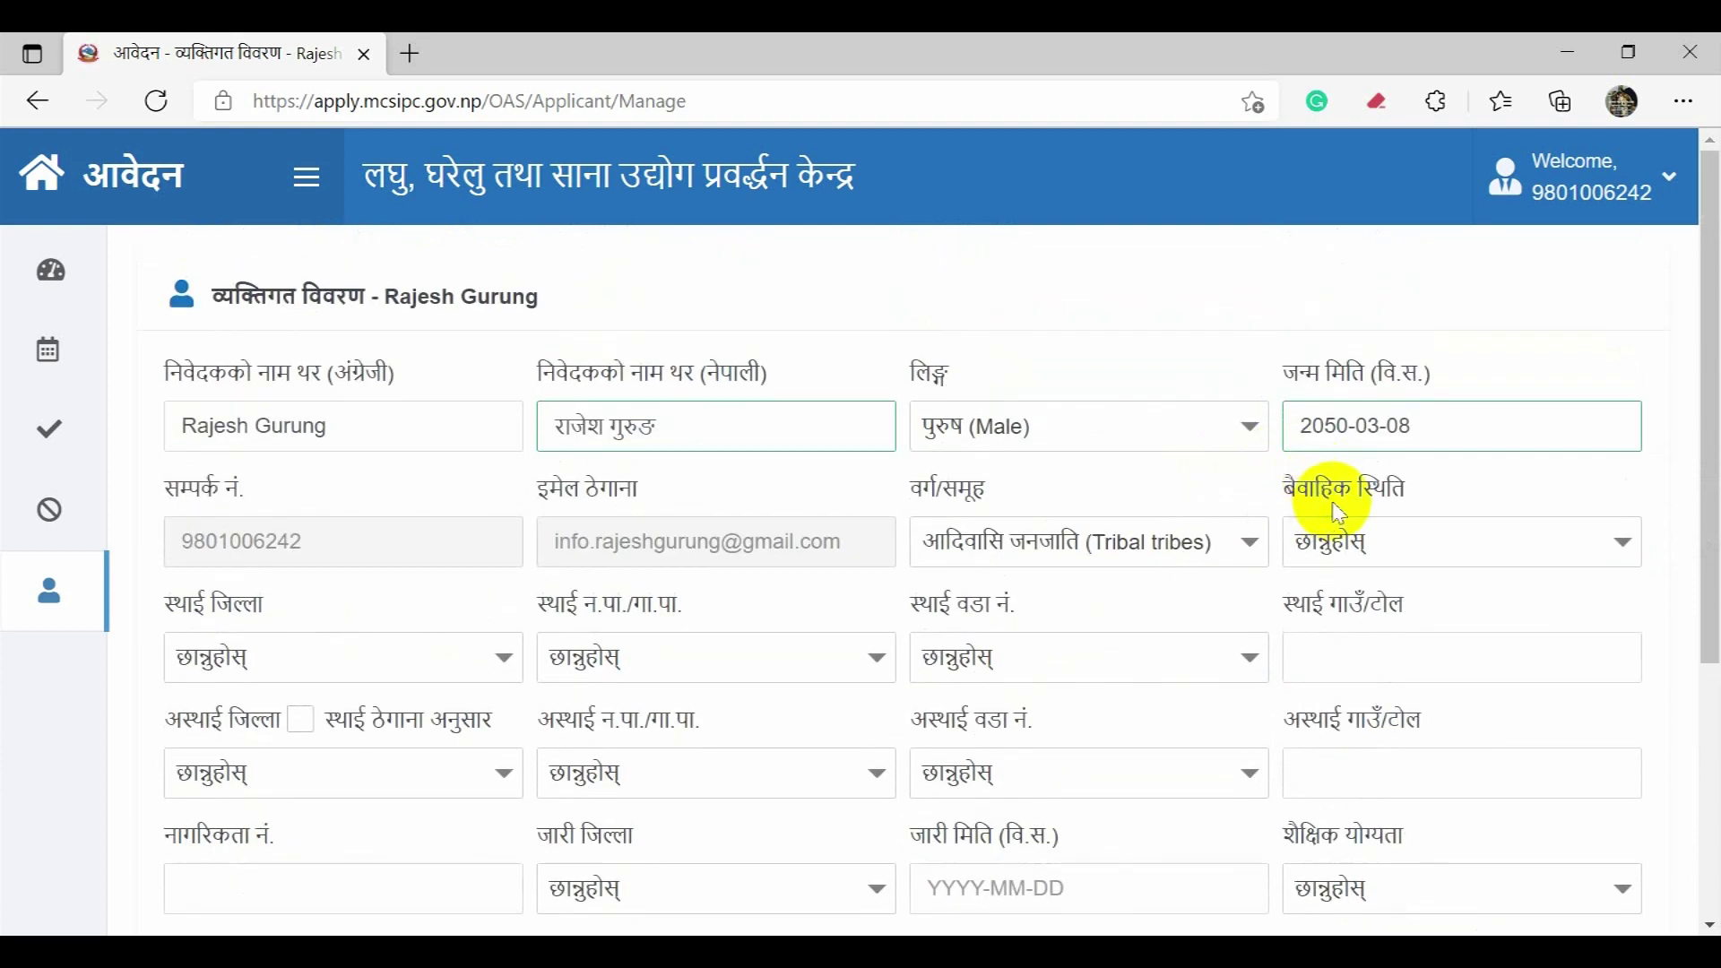
left_click(1334, 541)
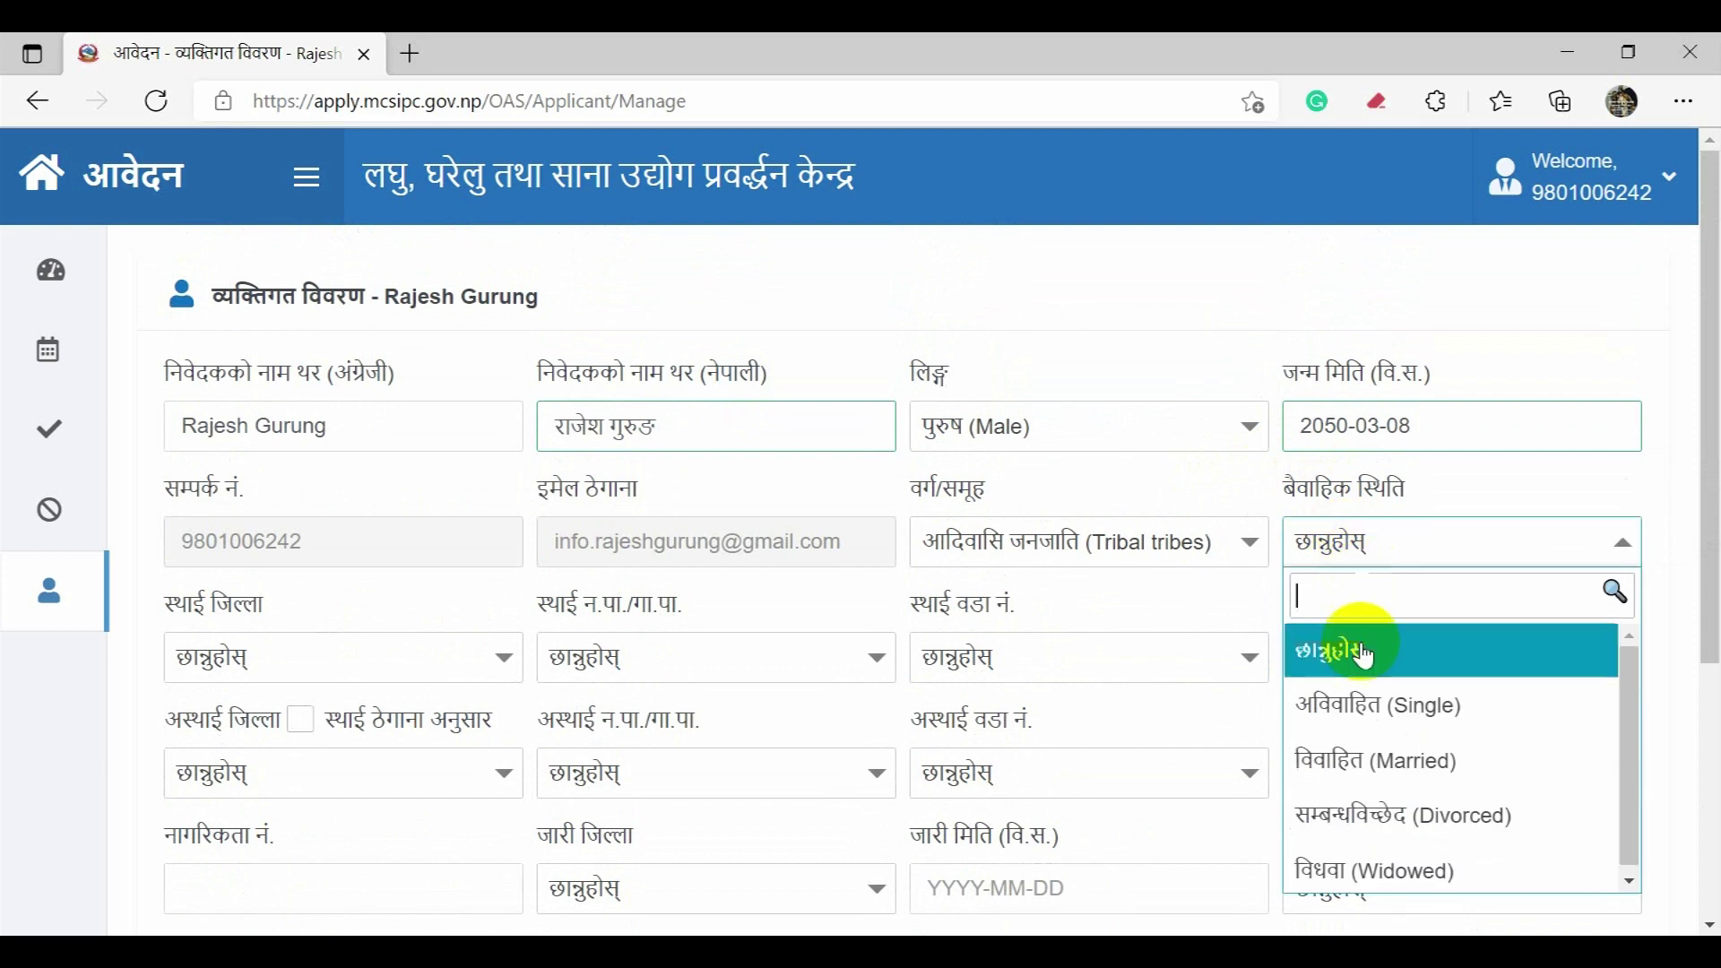
left_click(1372, 709)
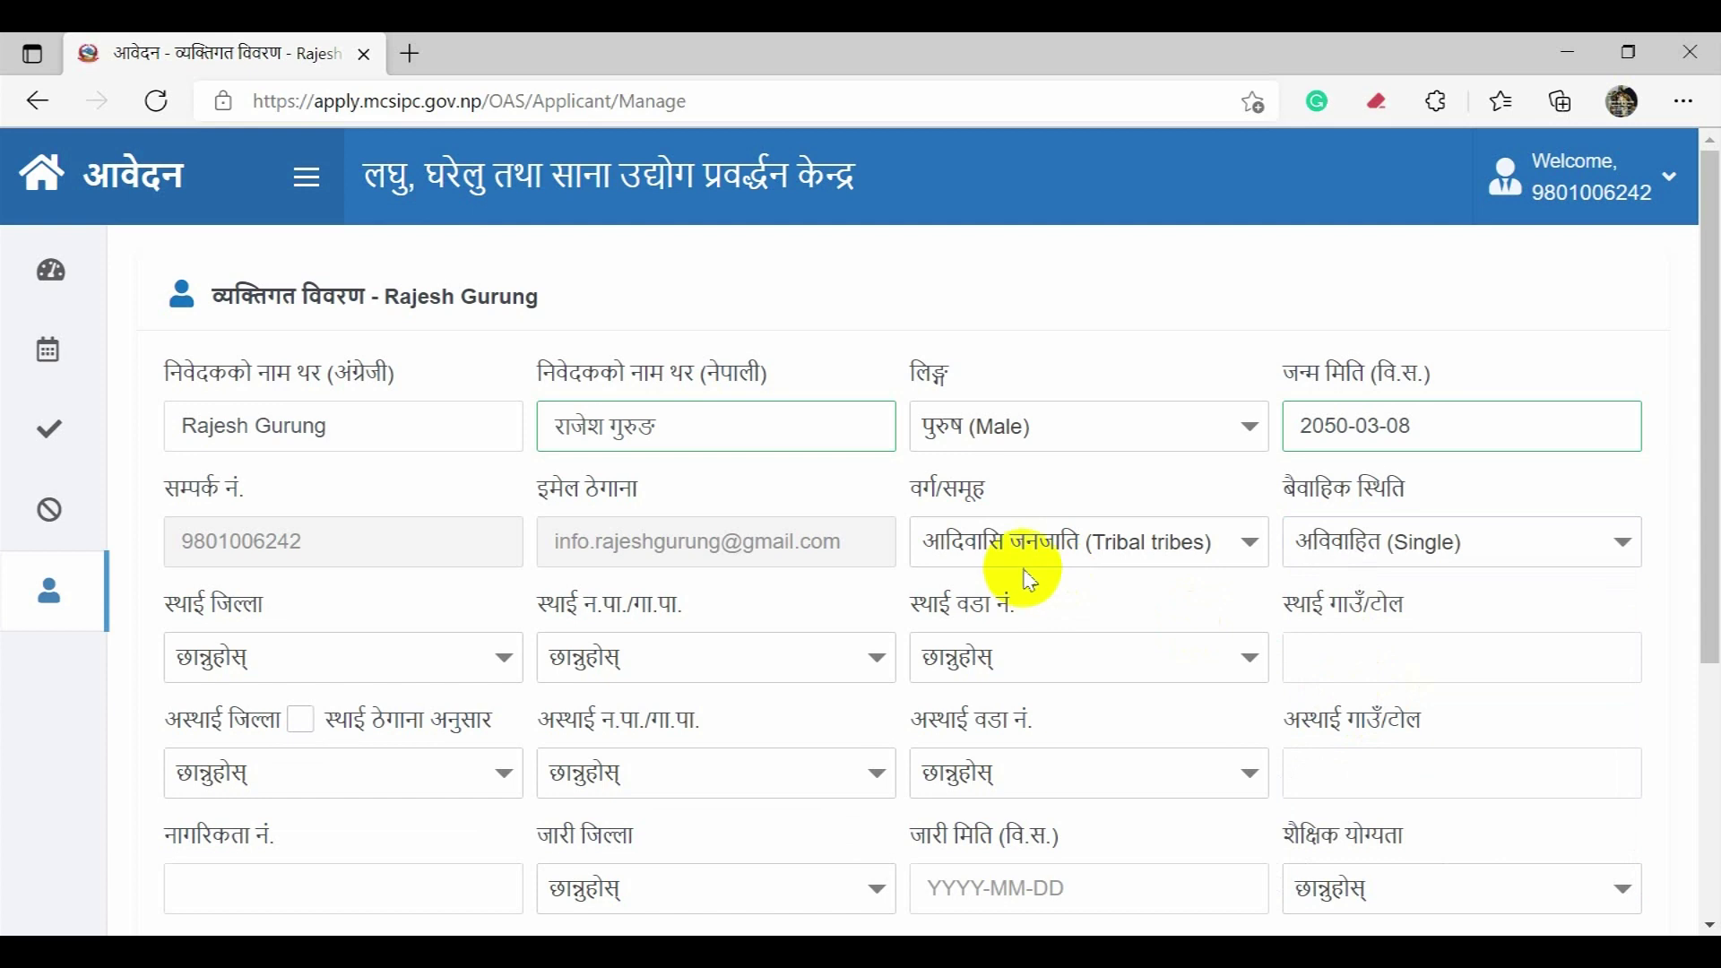
scroll(1033, 574, "down", 3)
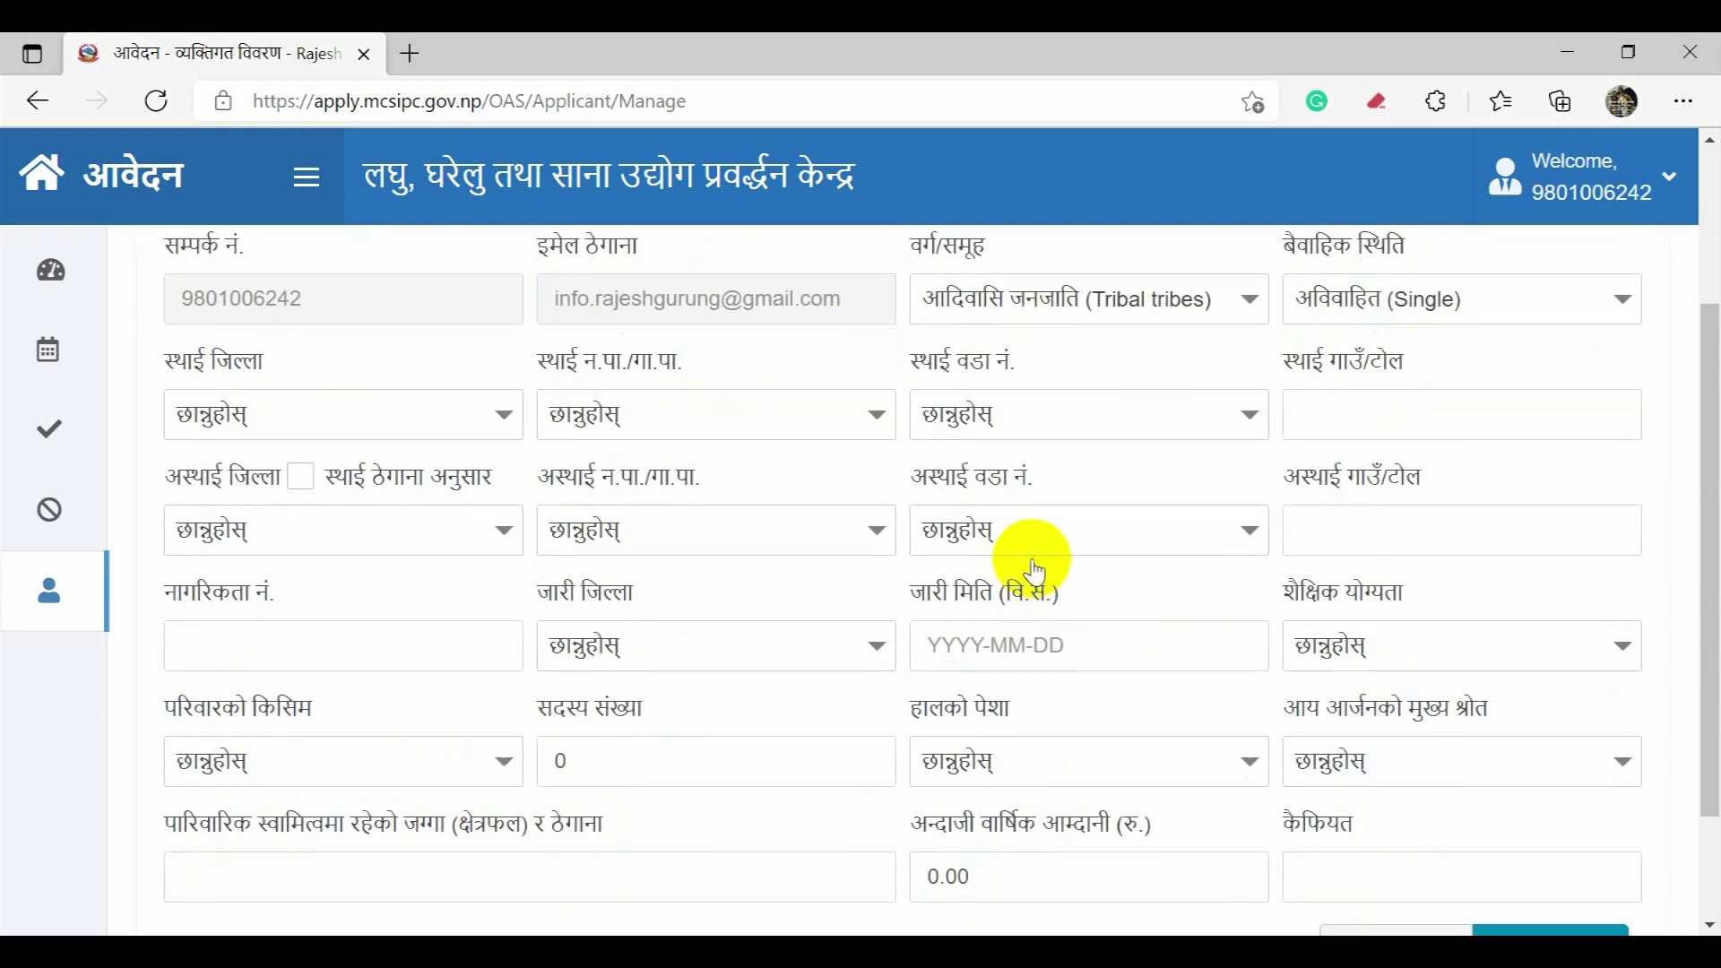
Step: Set permanent address to काठमाण्डौ district, काठमाण्डौं महानगरपालिका, ward 32
left_click(356, 417)
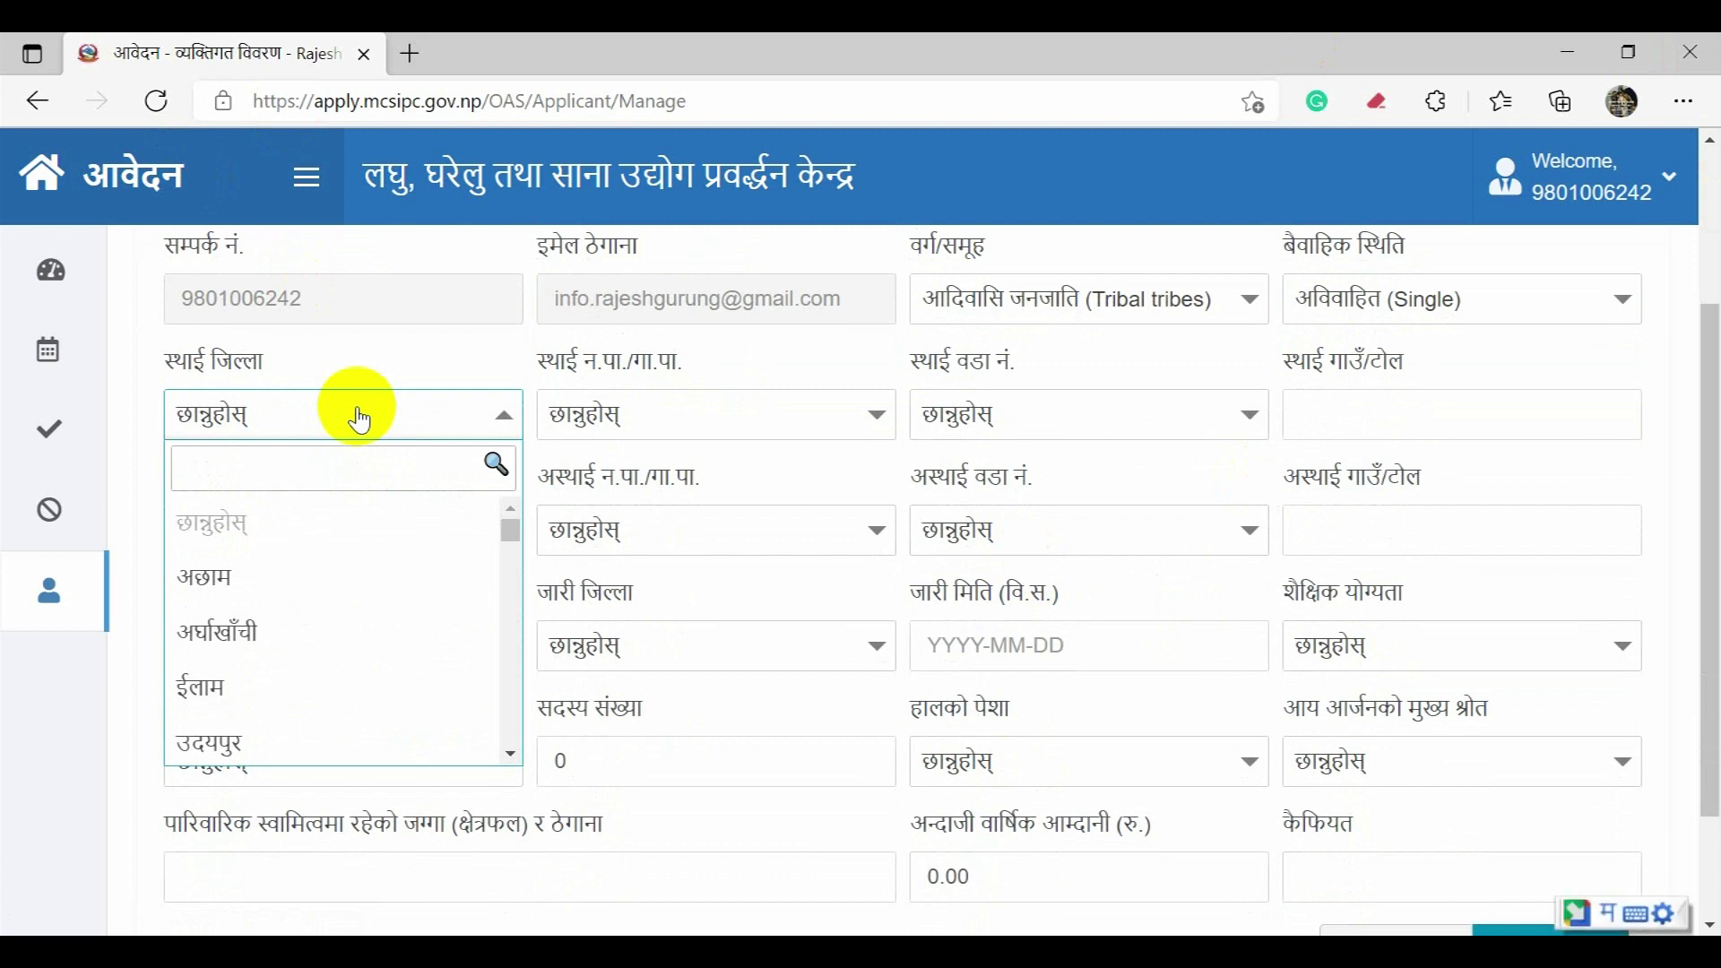
type("kath")
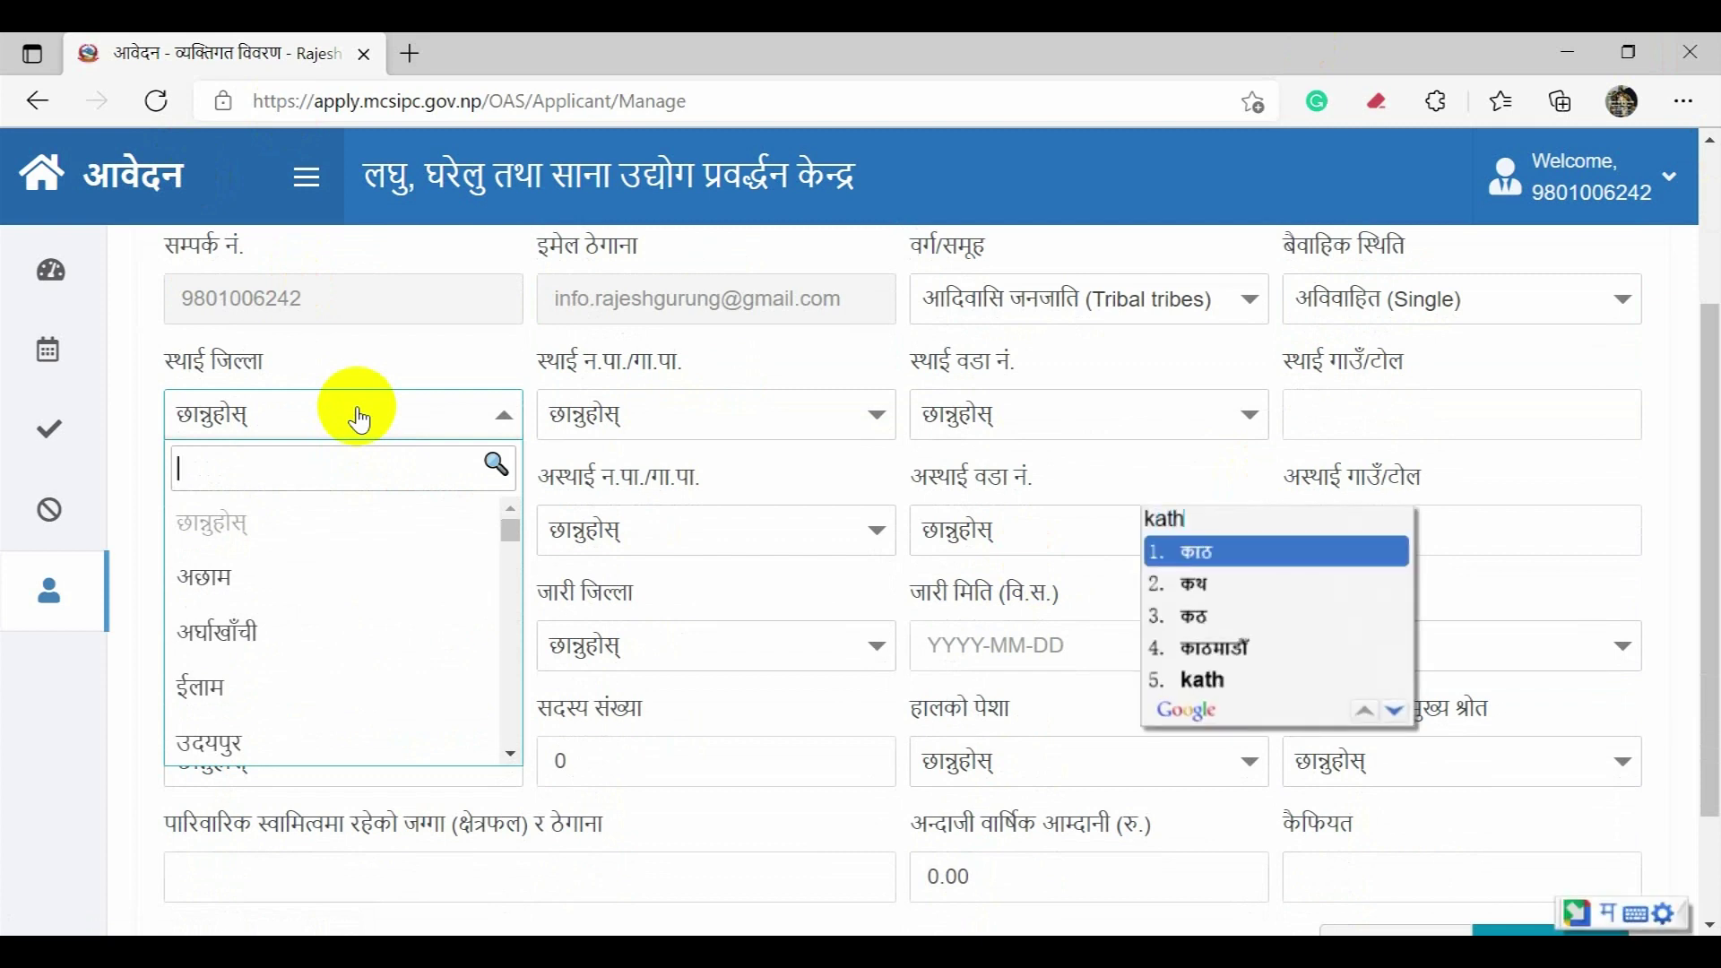
key("Return")
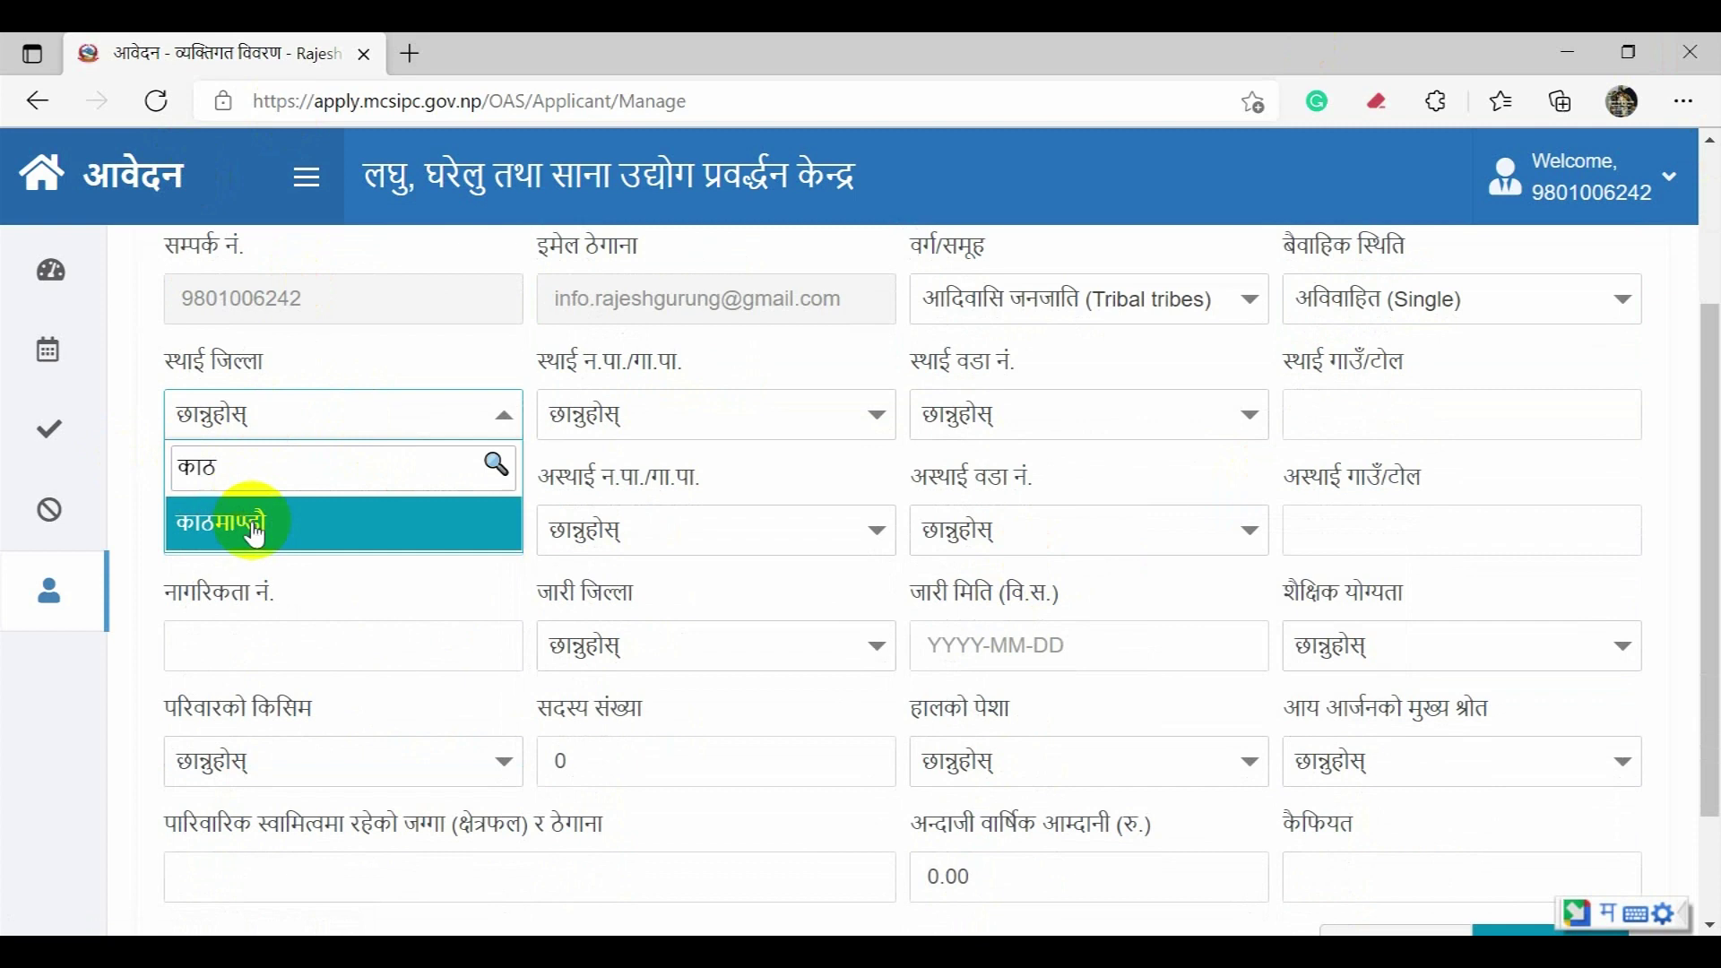
left_click(263, 536)
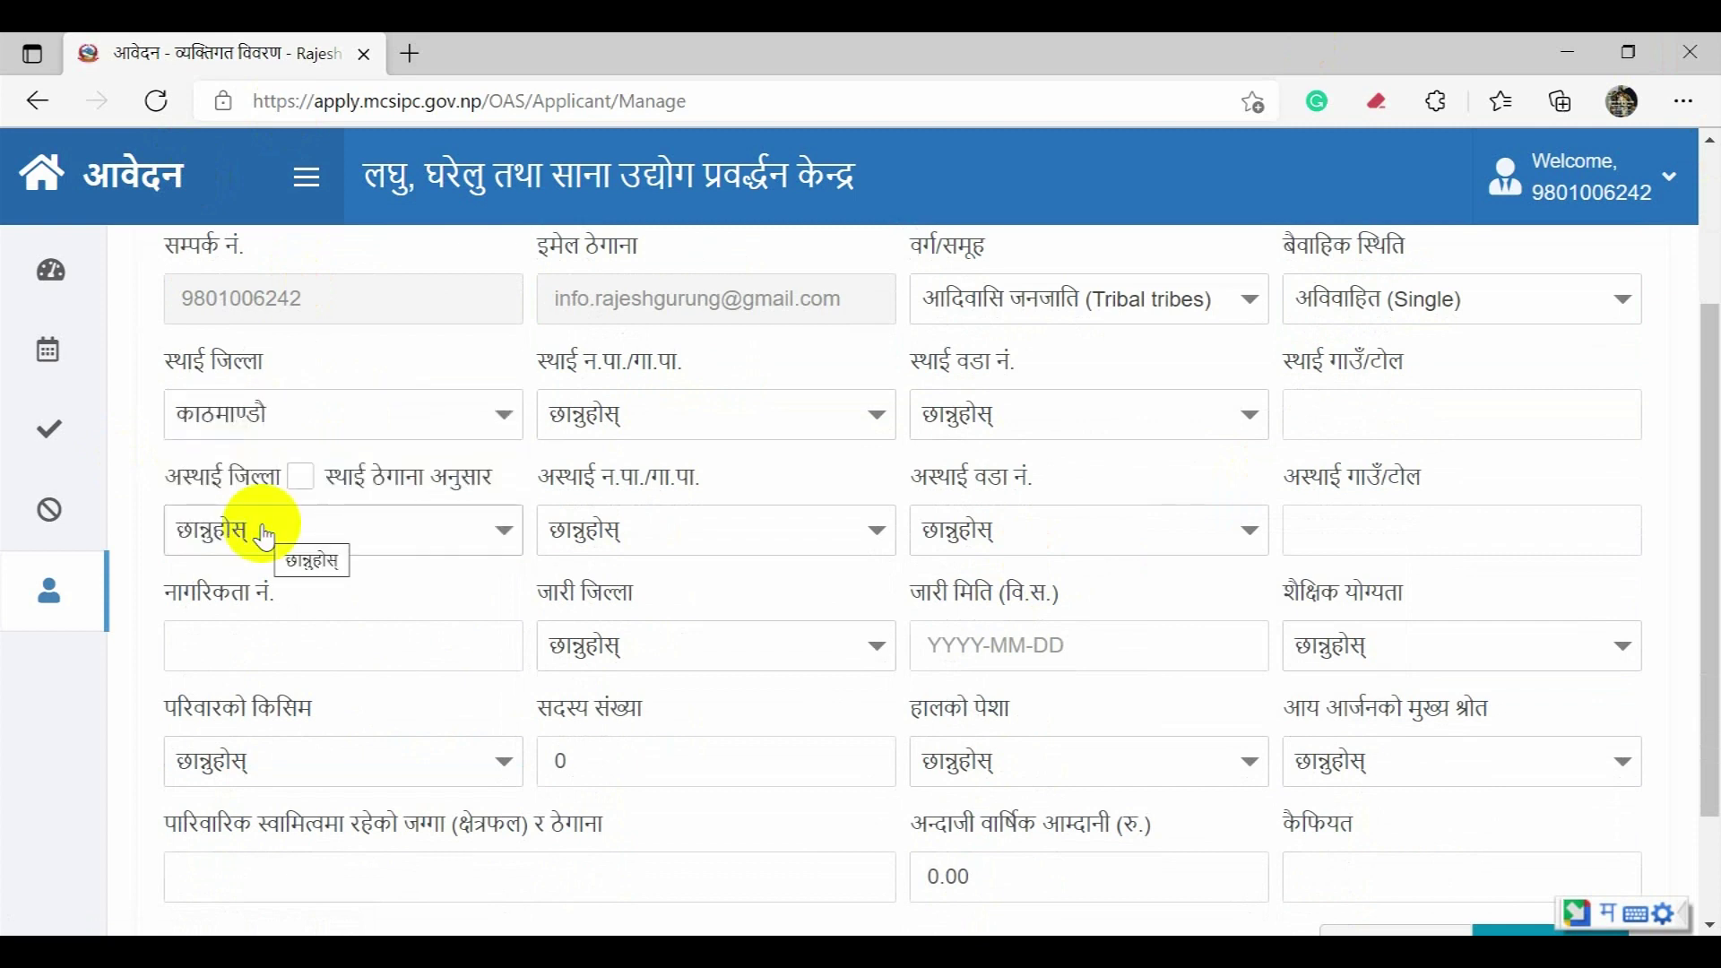
left_click(596, 429)
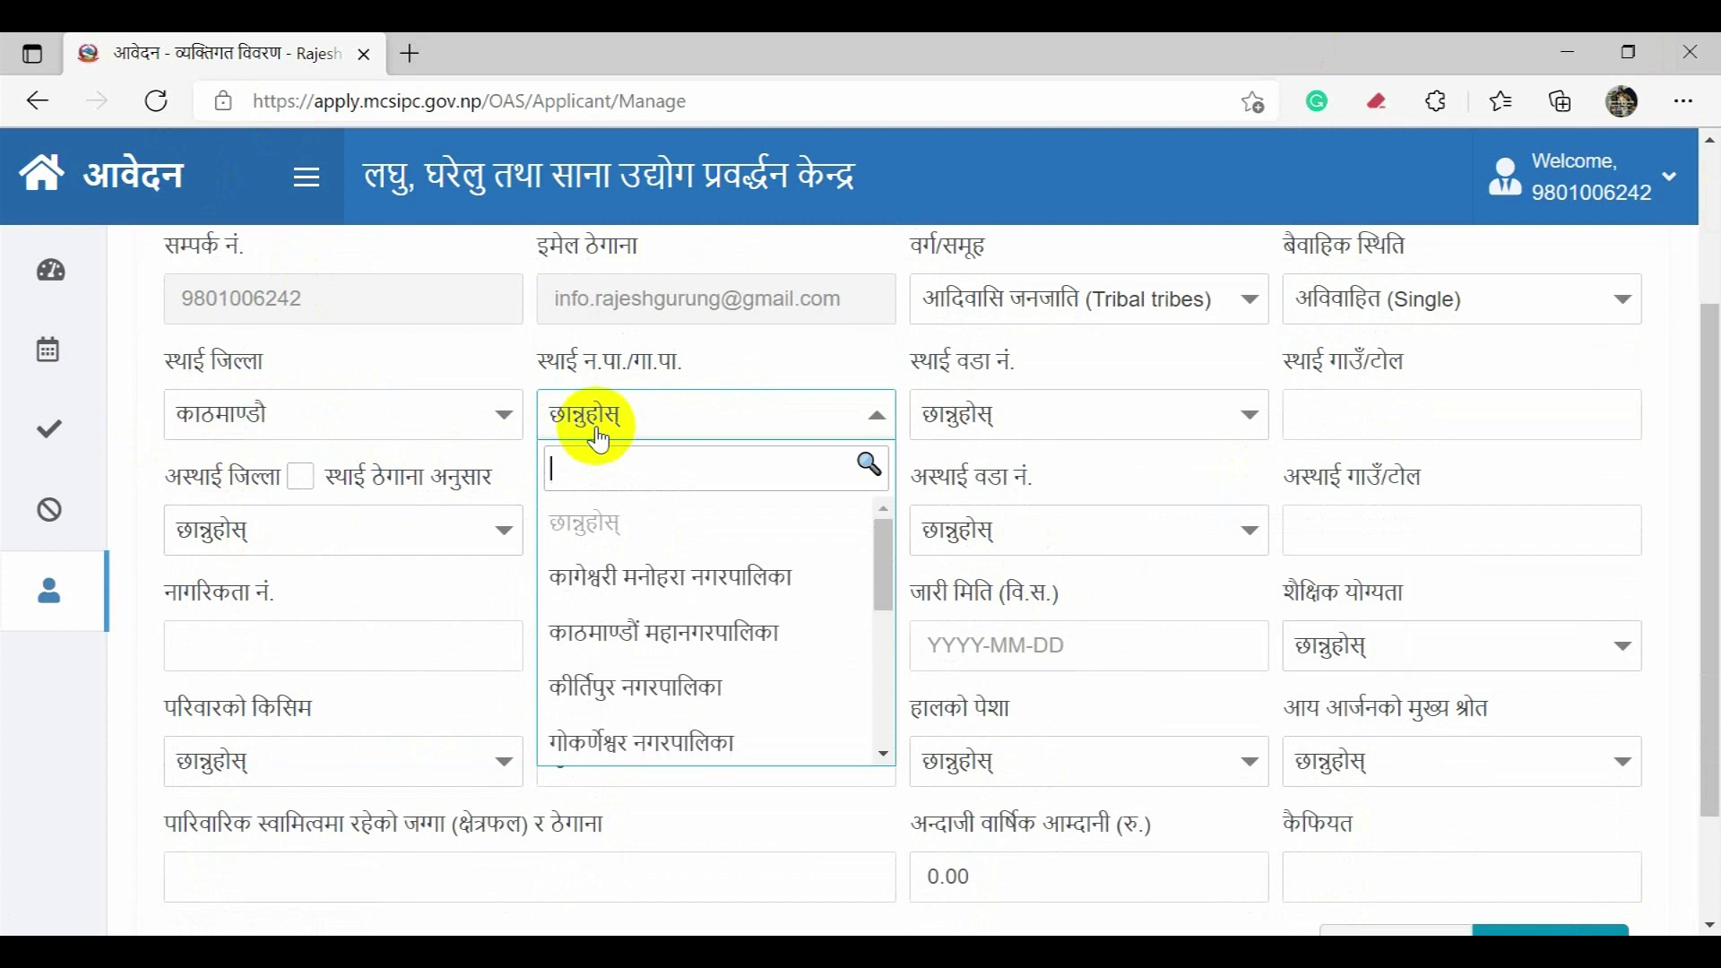
left_click(764, 640)
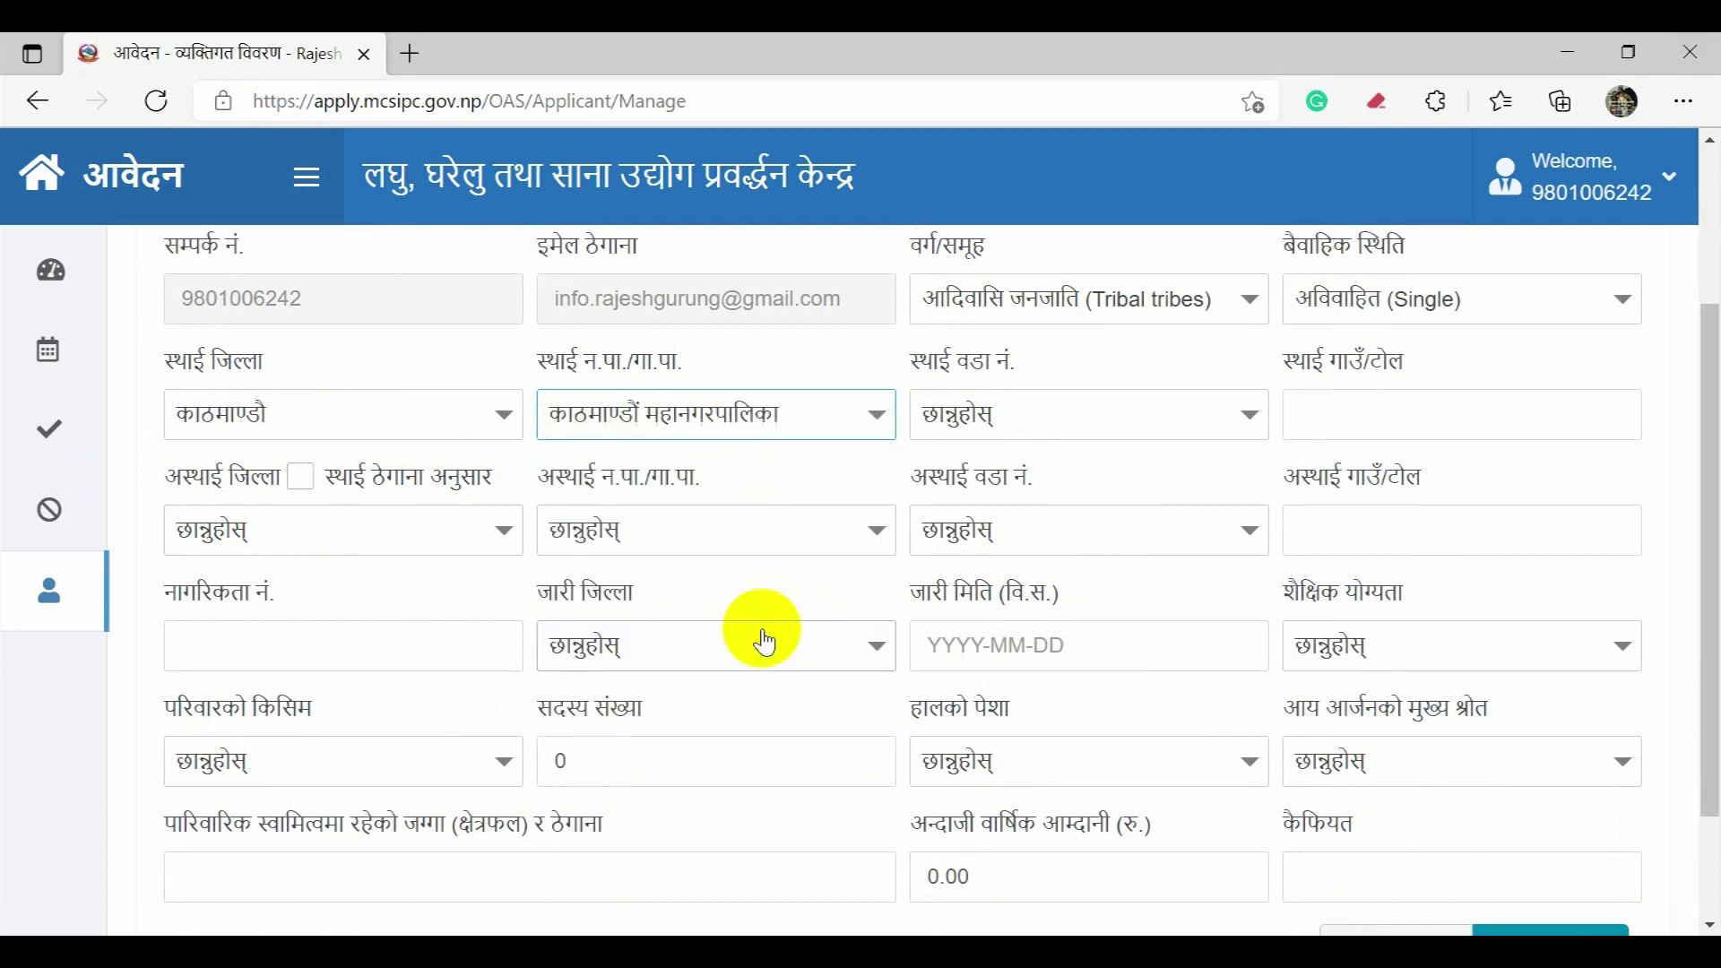
left_click(1029, 417)
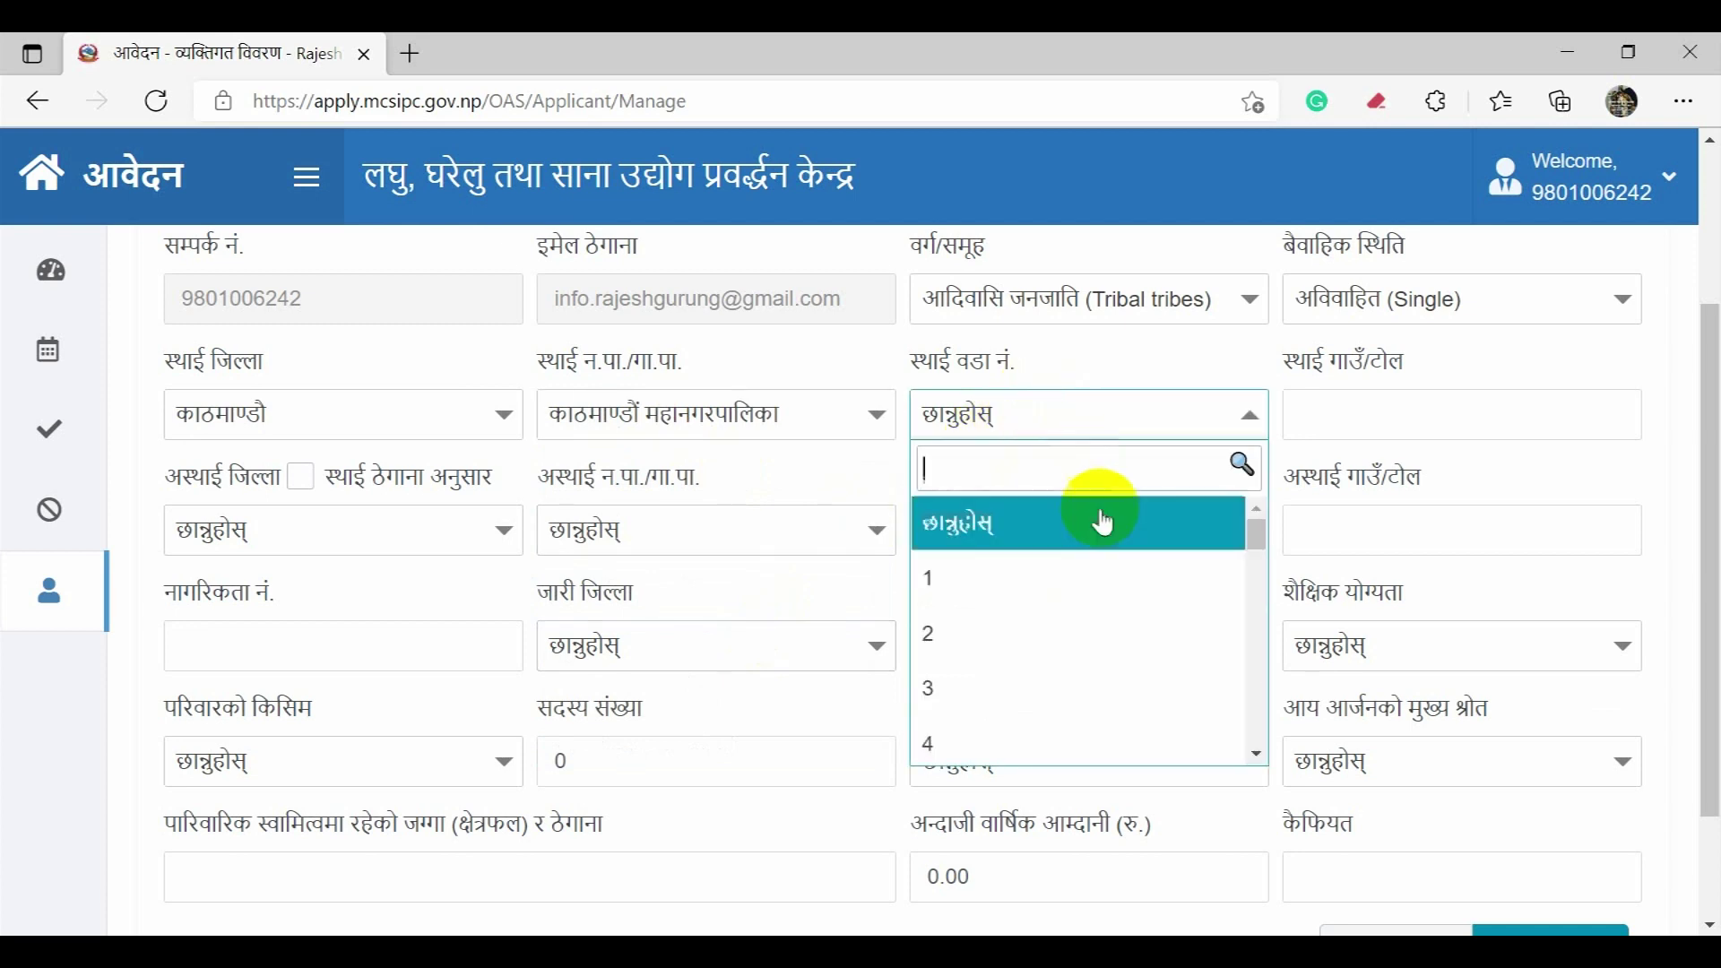
scroll(1115, 561, "down", 2)
scroll(1117, 570, "down", 6)
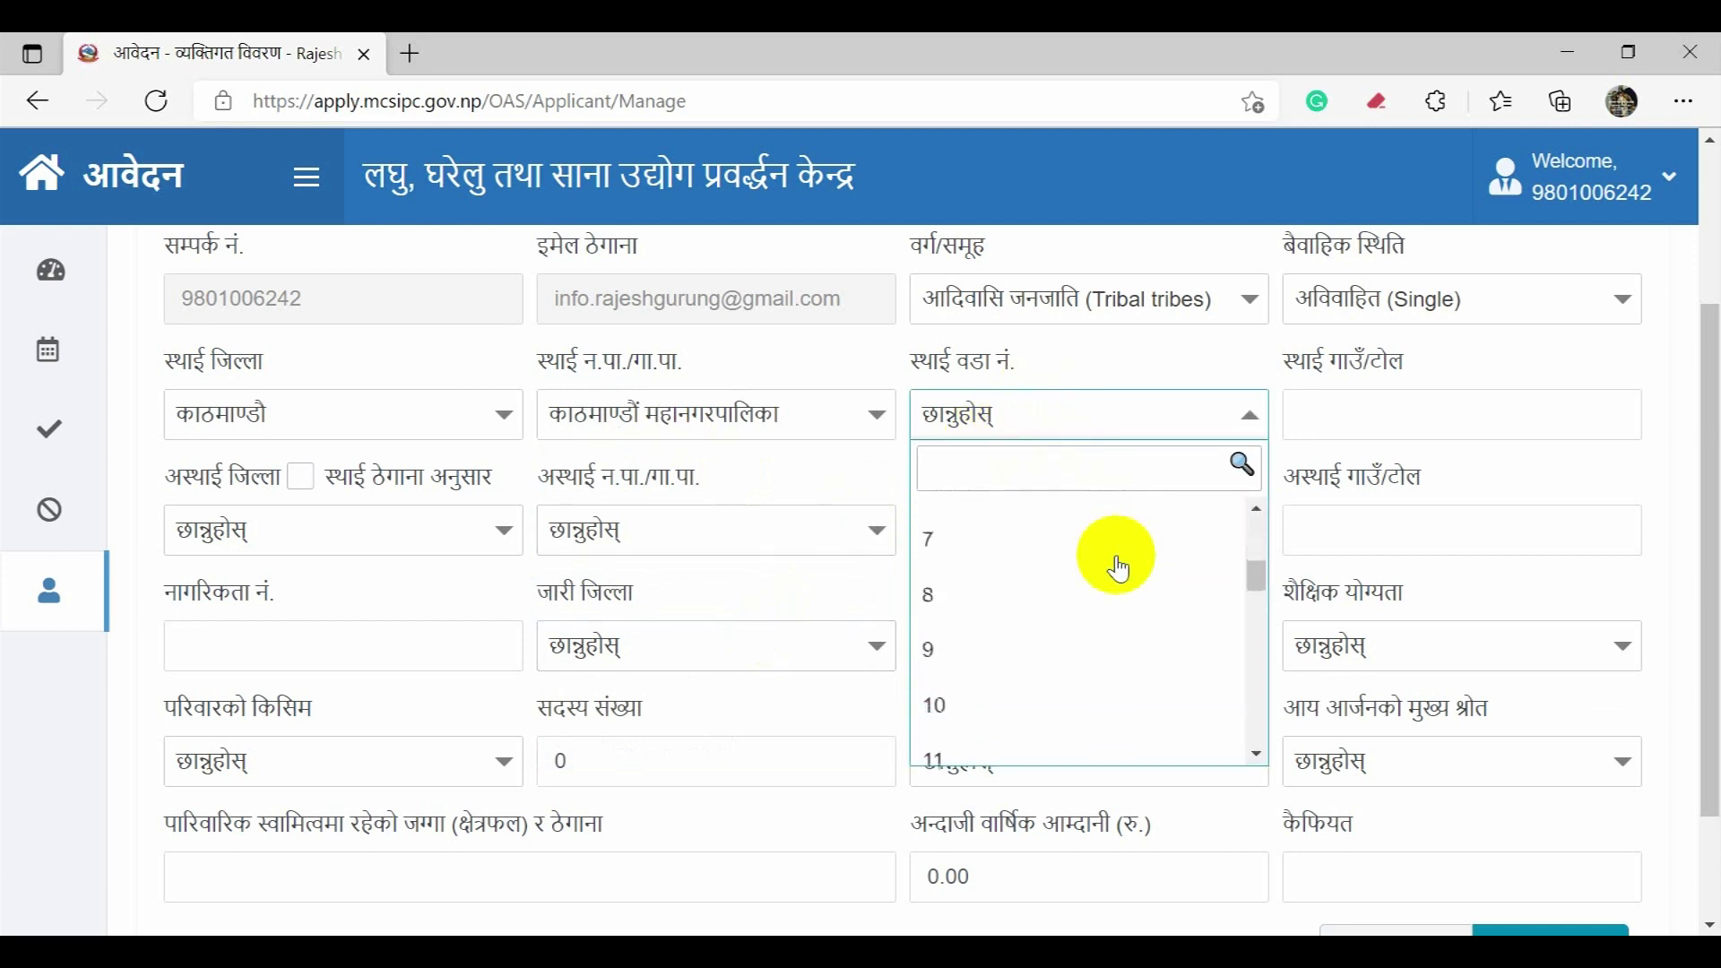
scroll(1109, 567, "down", 6)
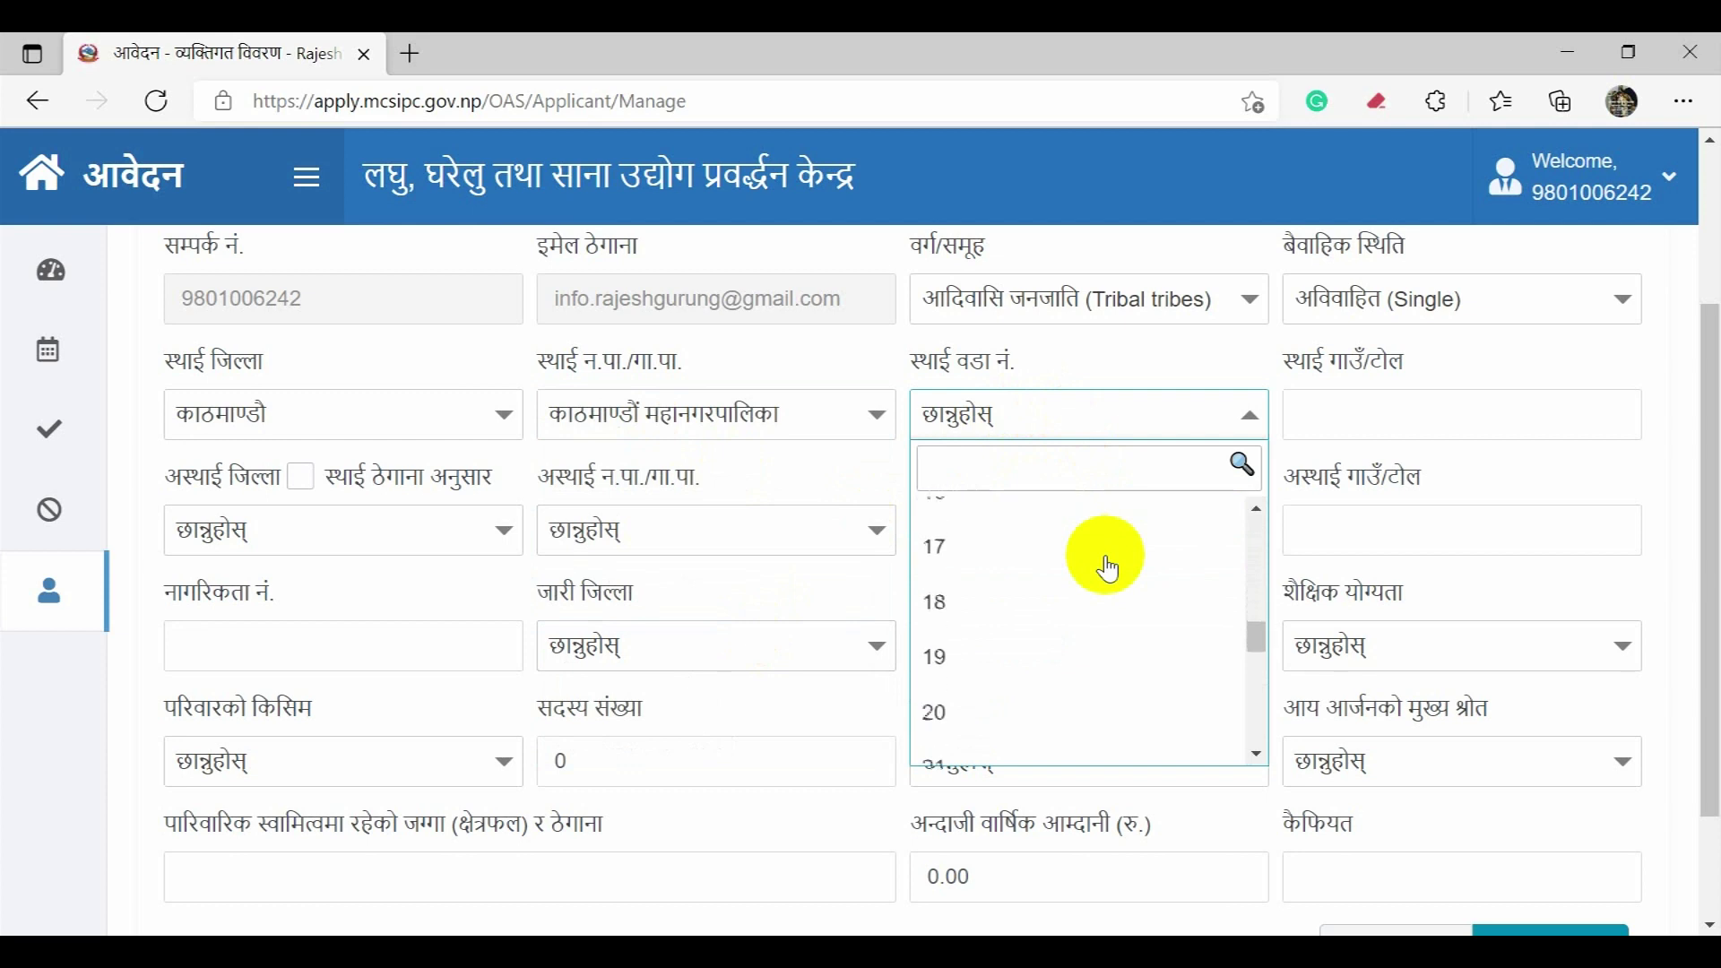
scroll(1110, 568, "down", 5)
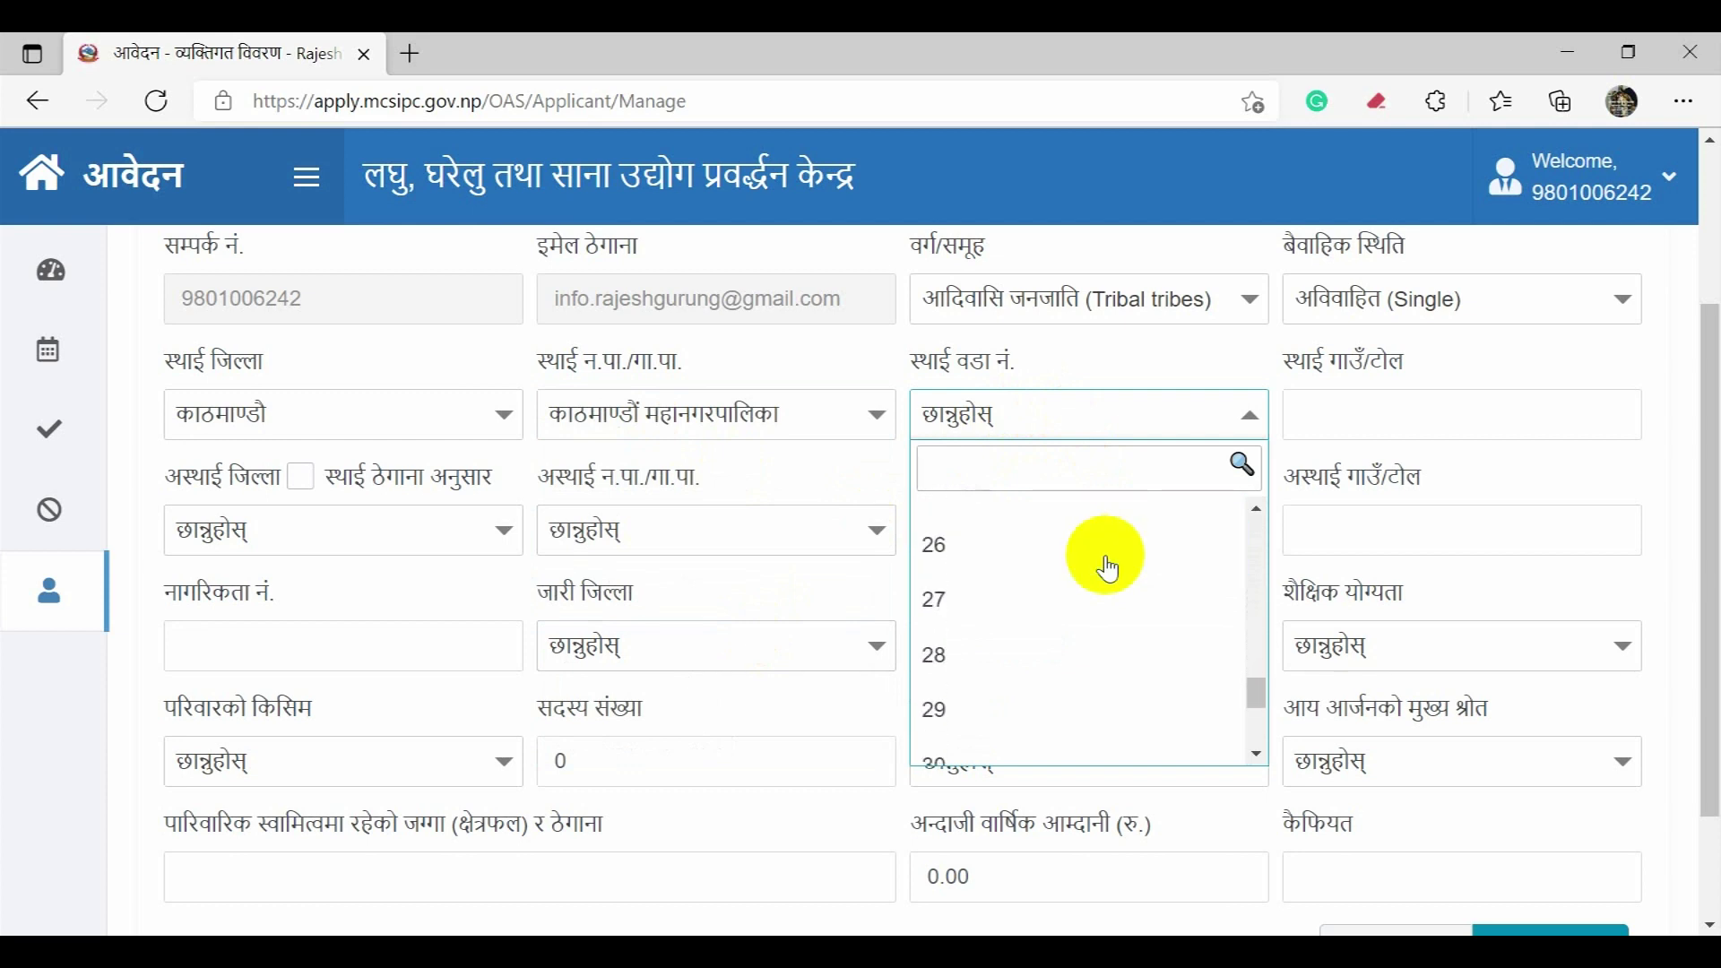
left_click(1014, 668)
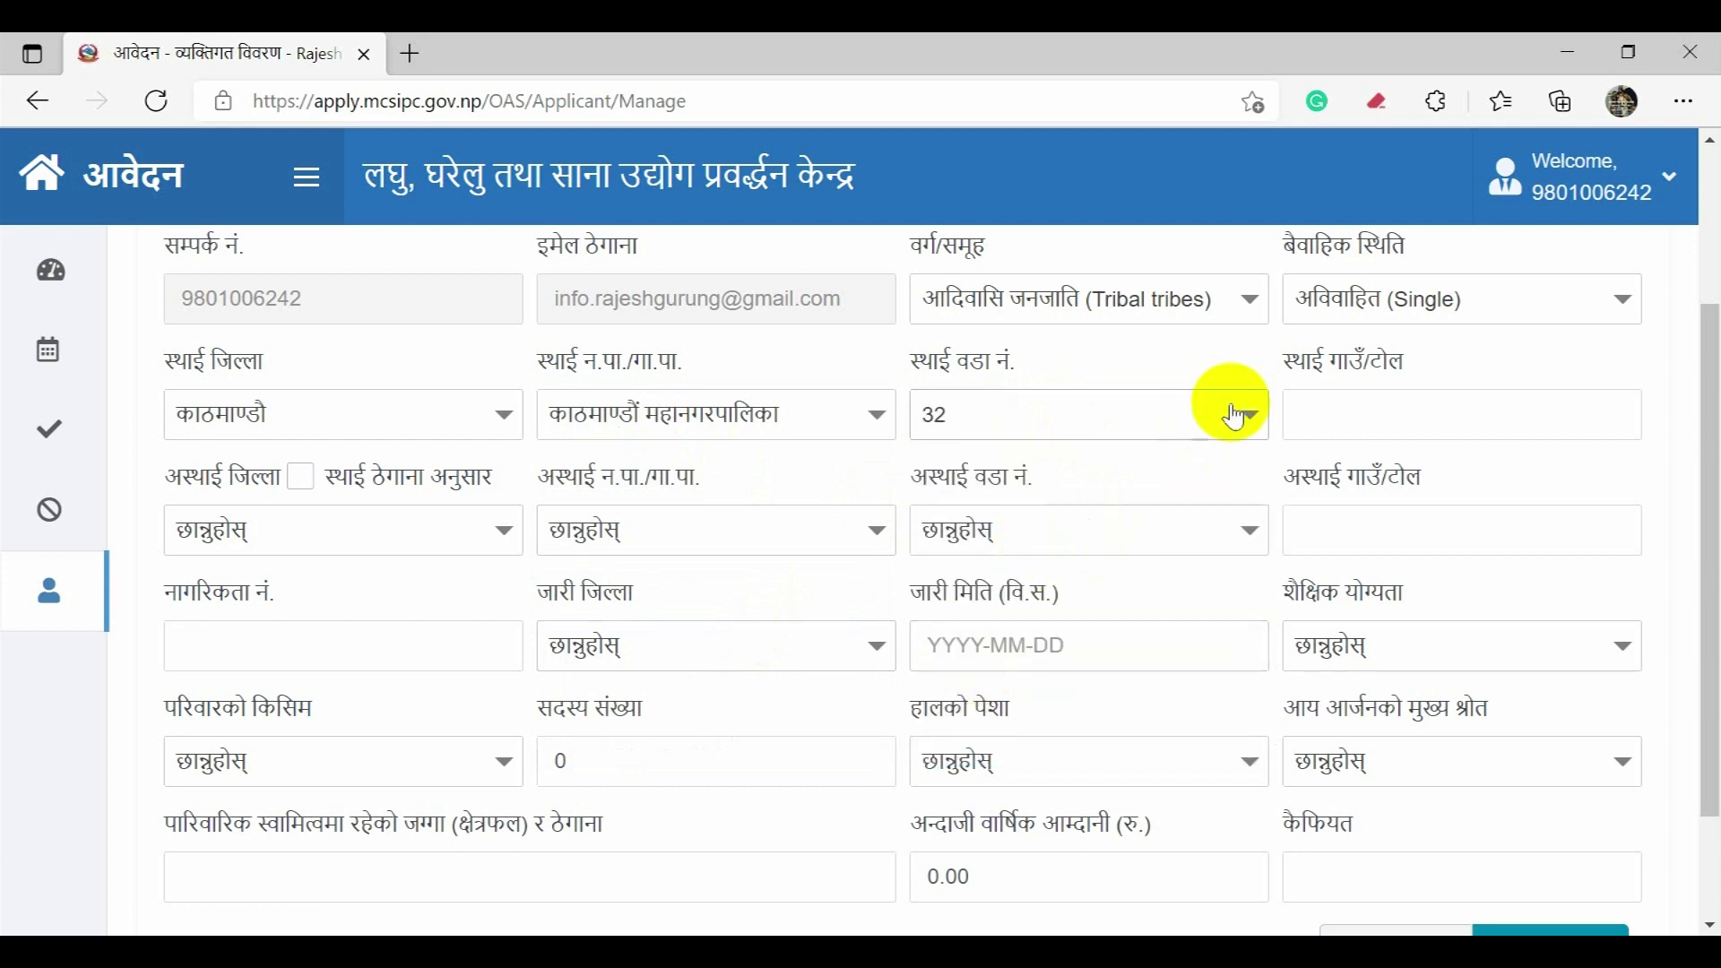
left_click(1333, 419)
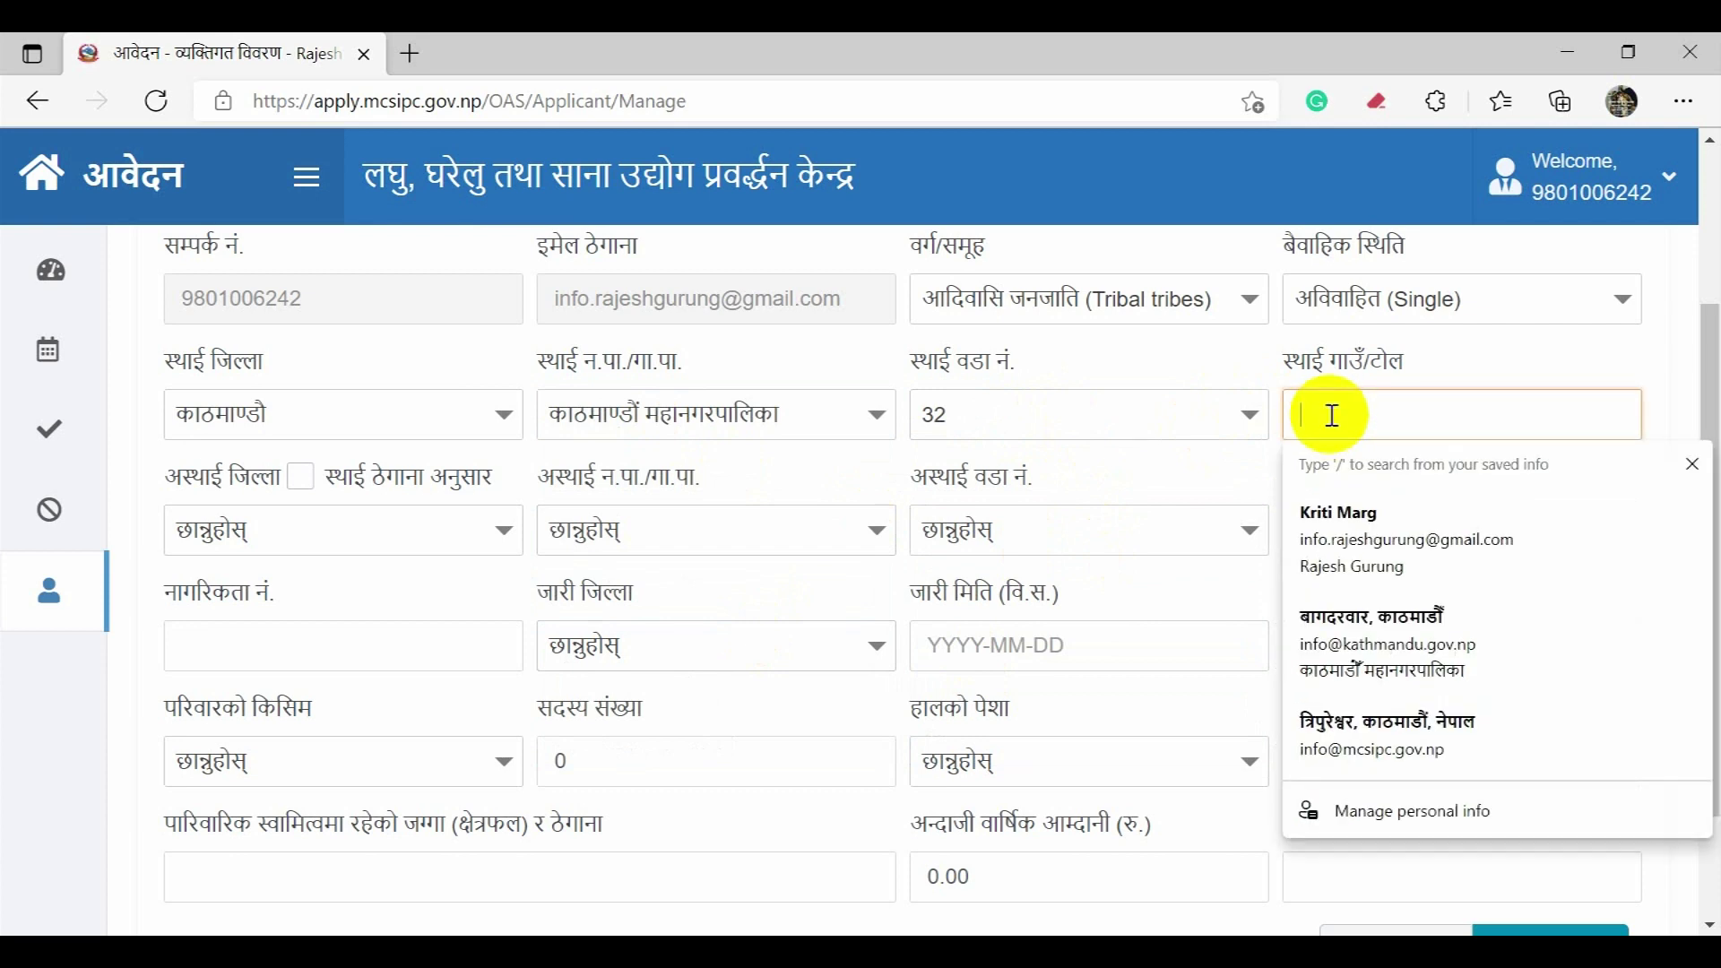
key("alt+shift")
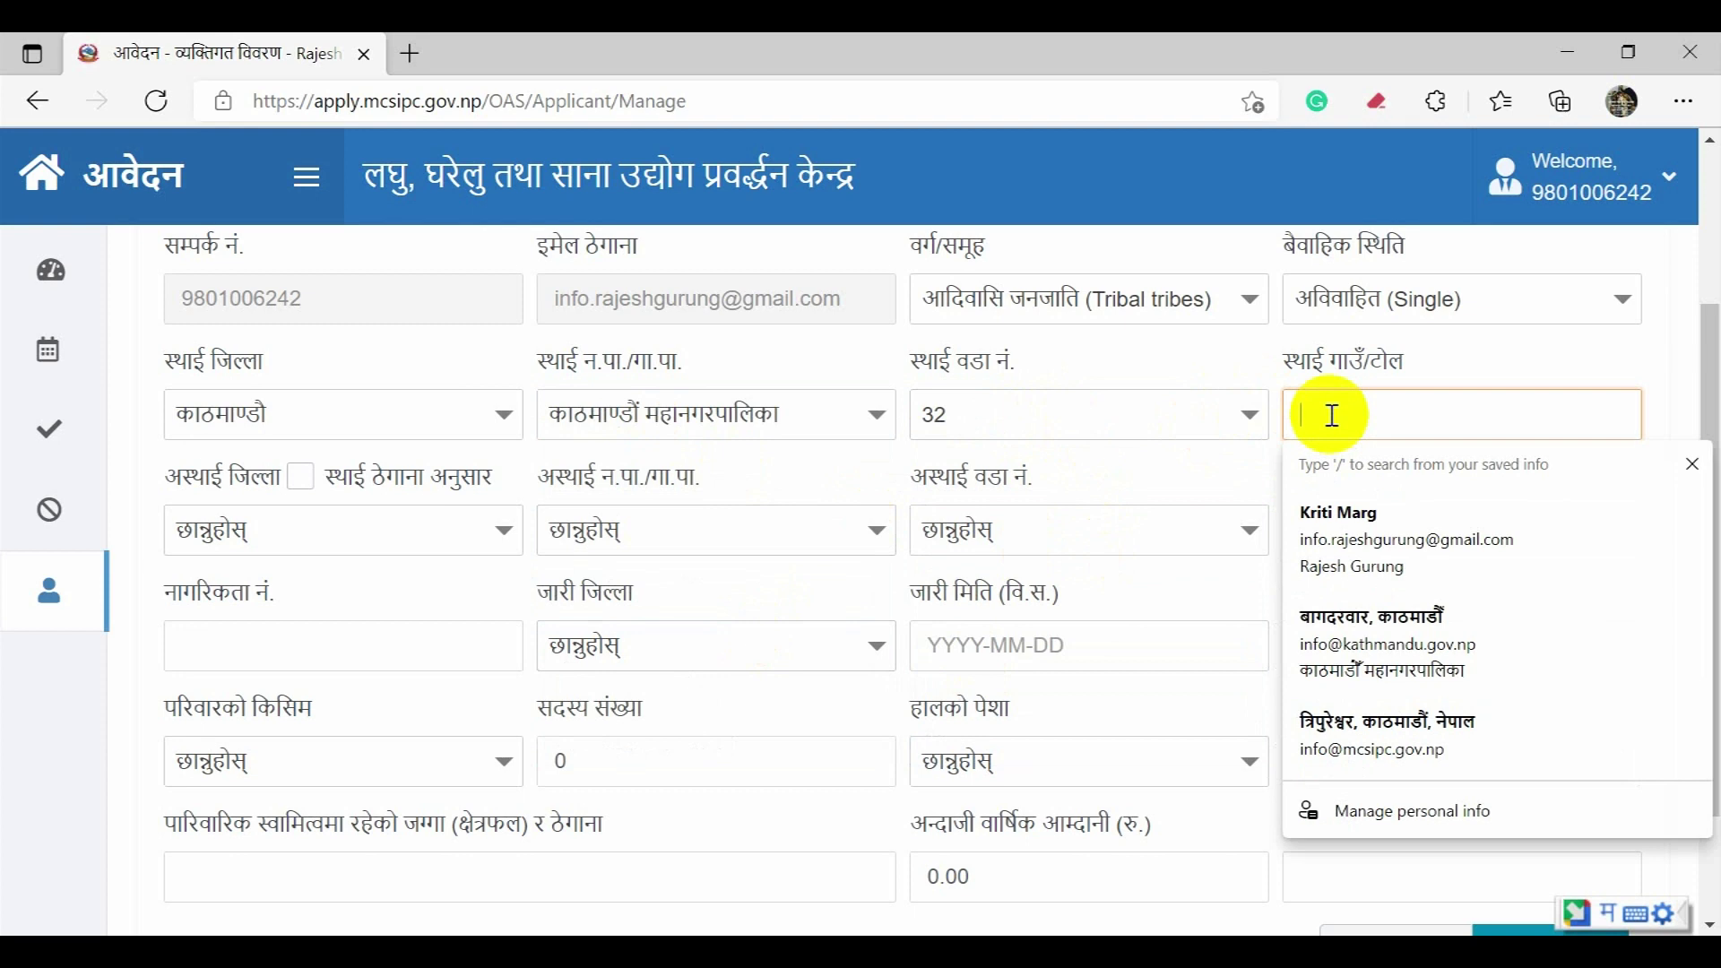
type("kalika")
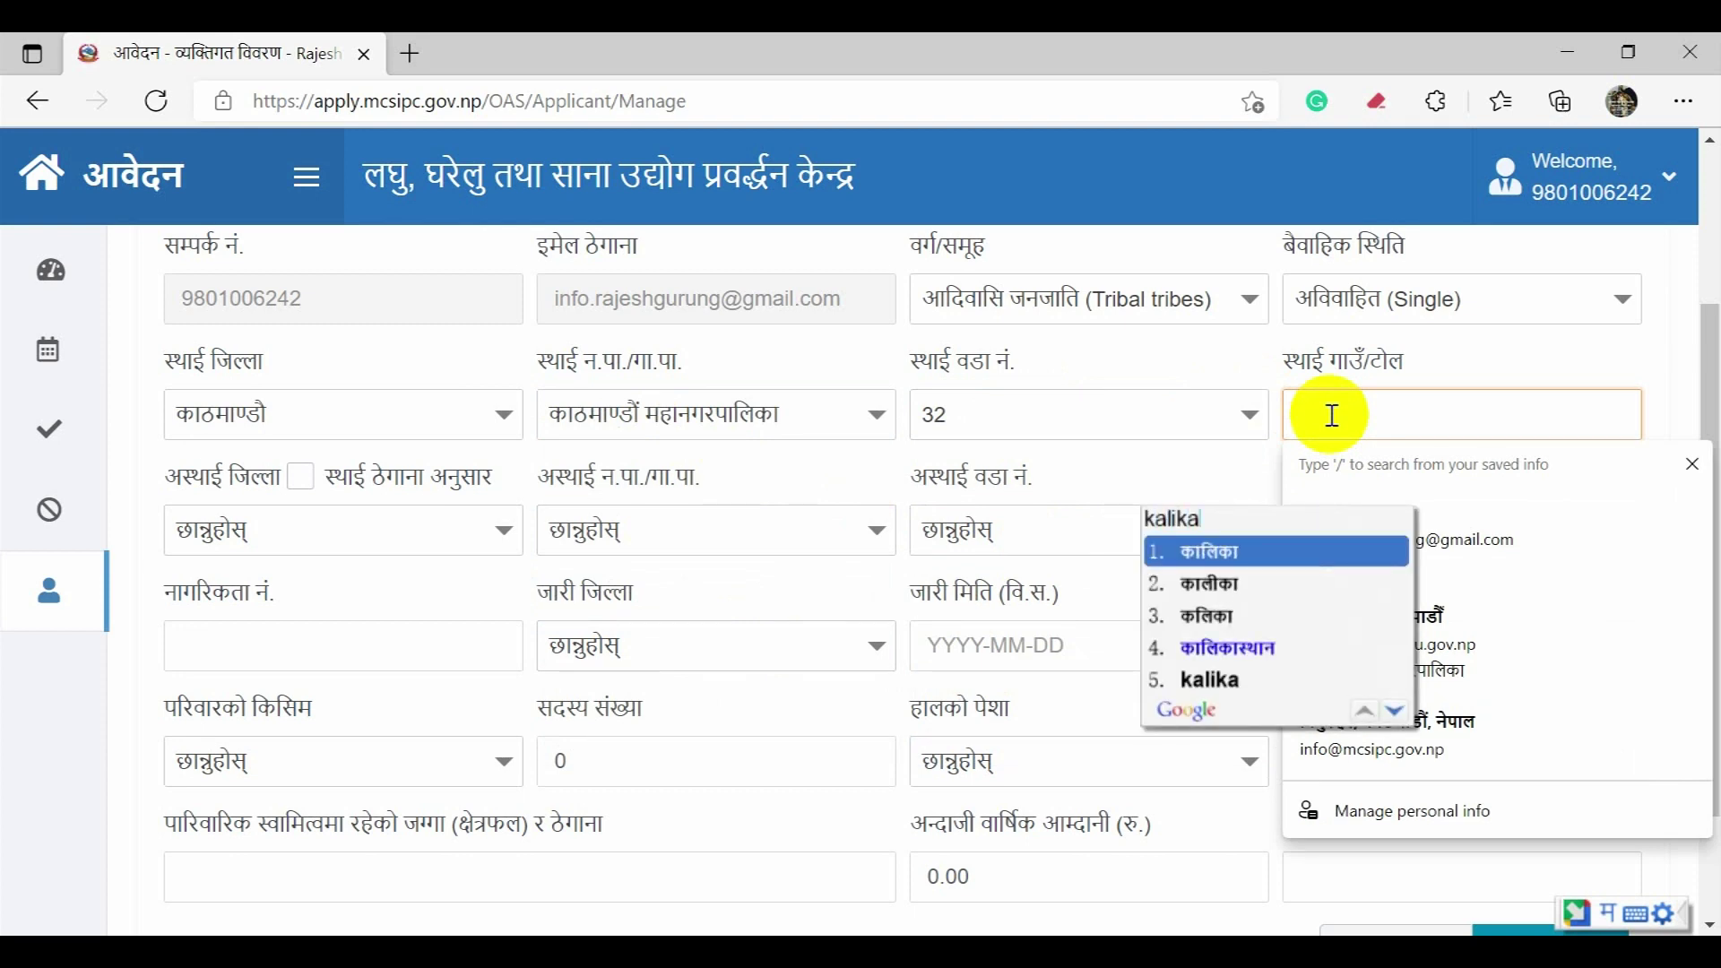
key("Return")
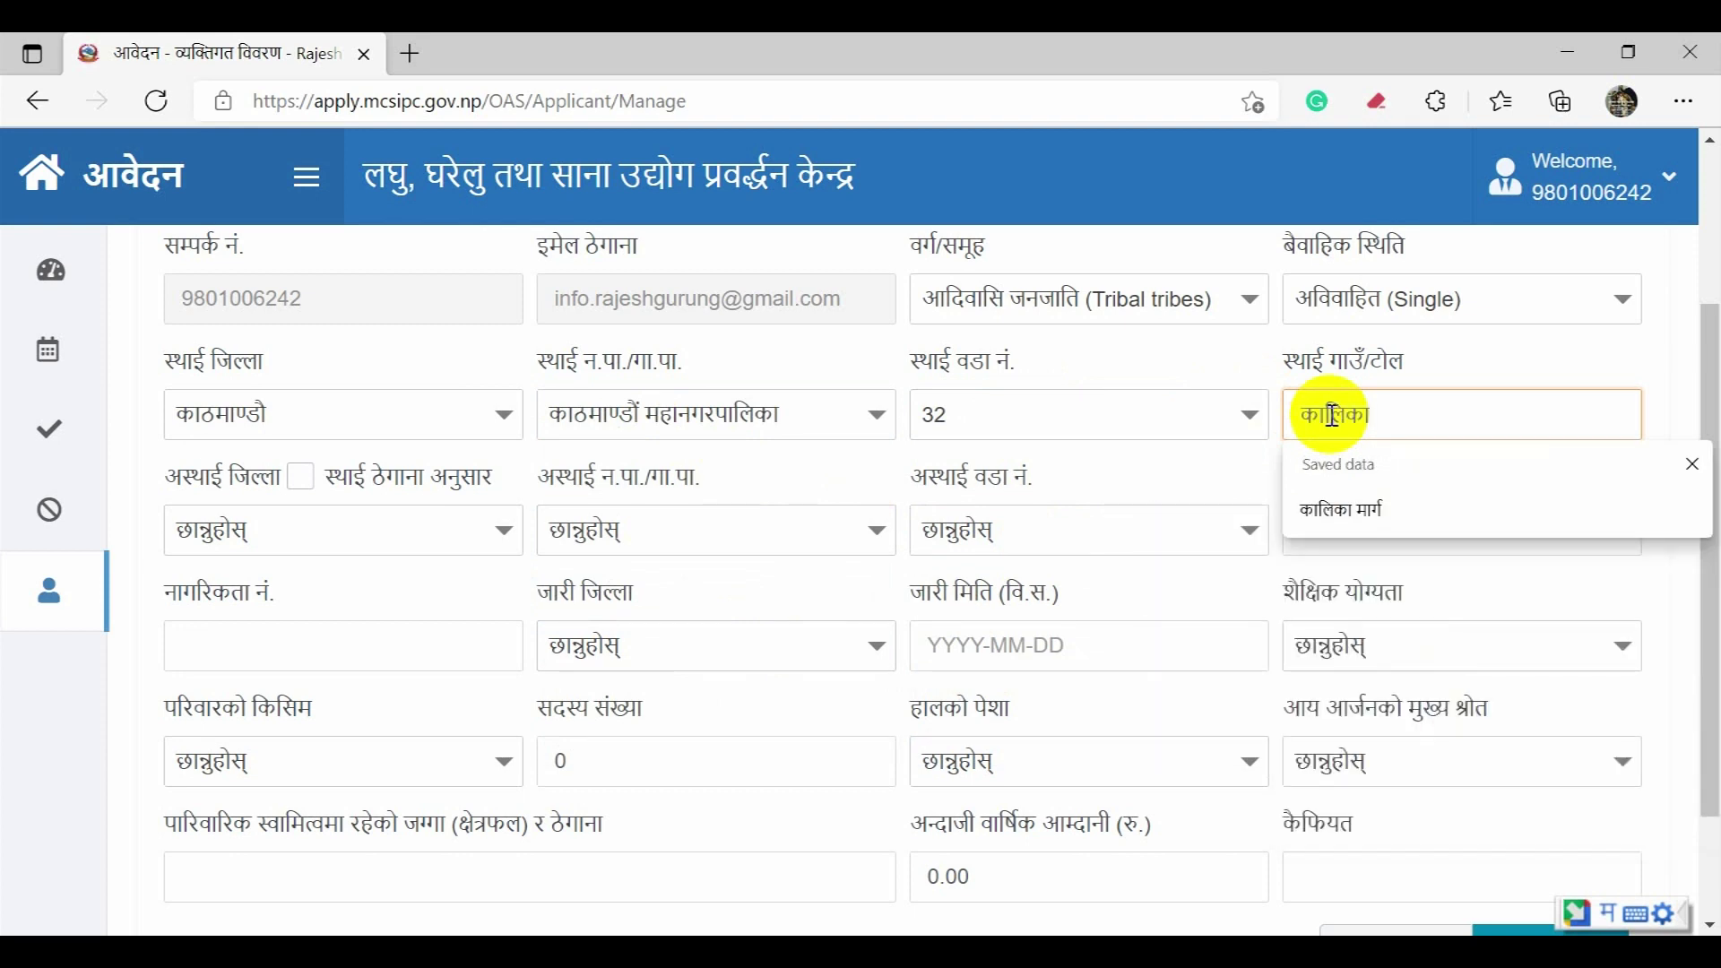
key("Down")
key("Return")
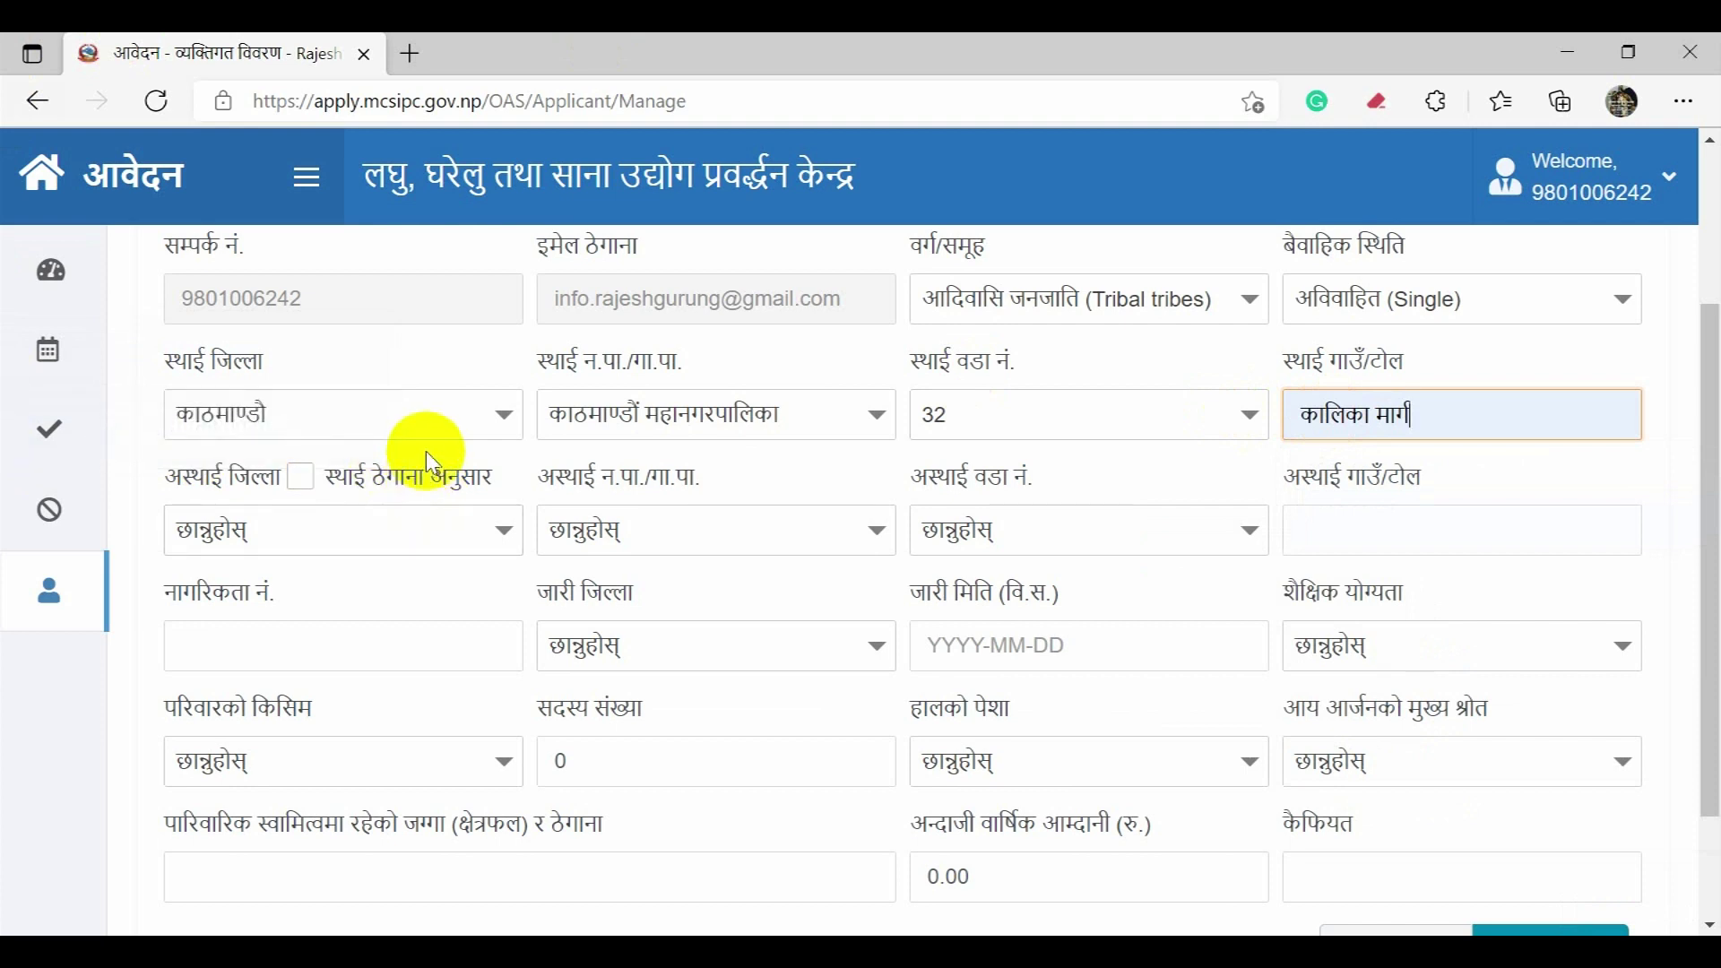
left_click(386, 480)
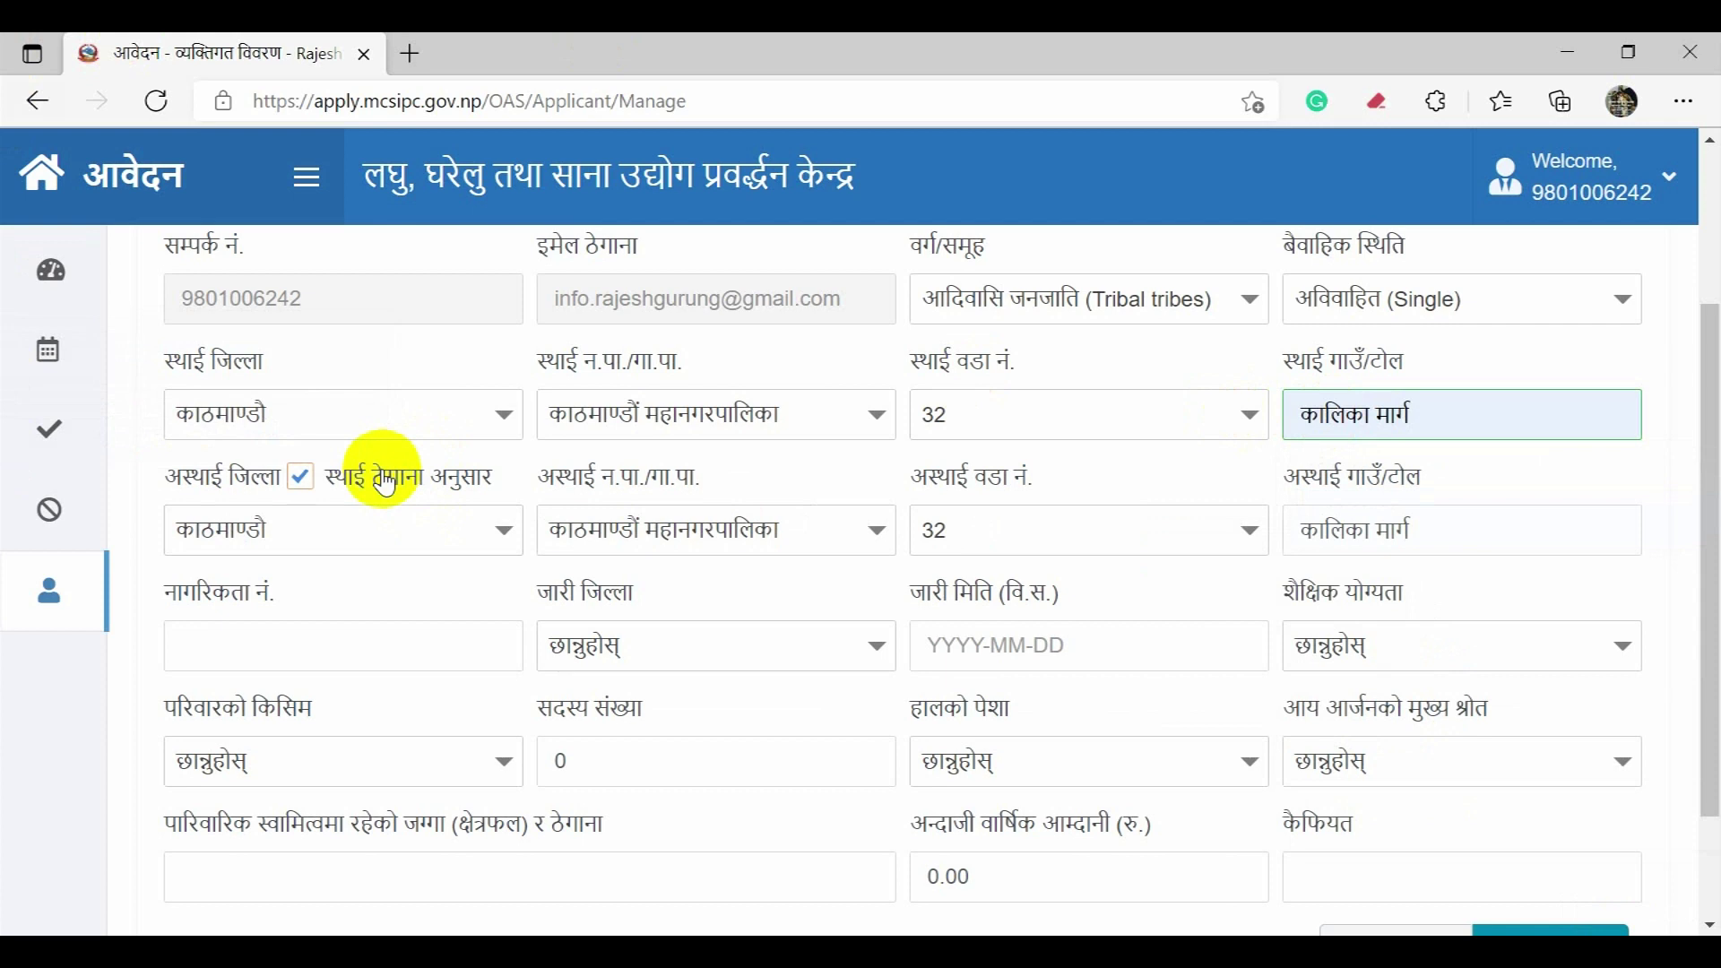
Step: Enter the citizenship number
scroll(453, 541, "down", 2)
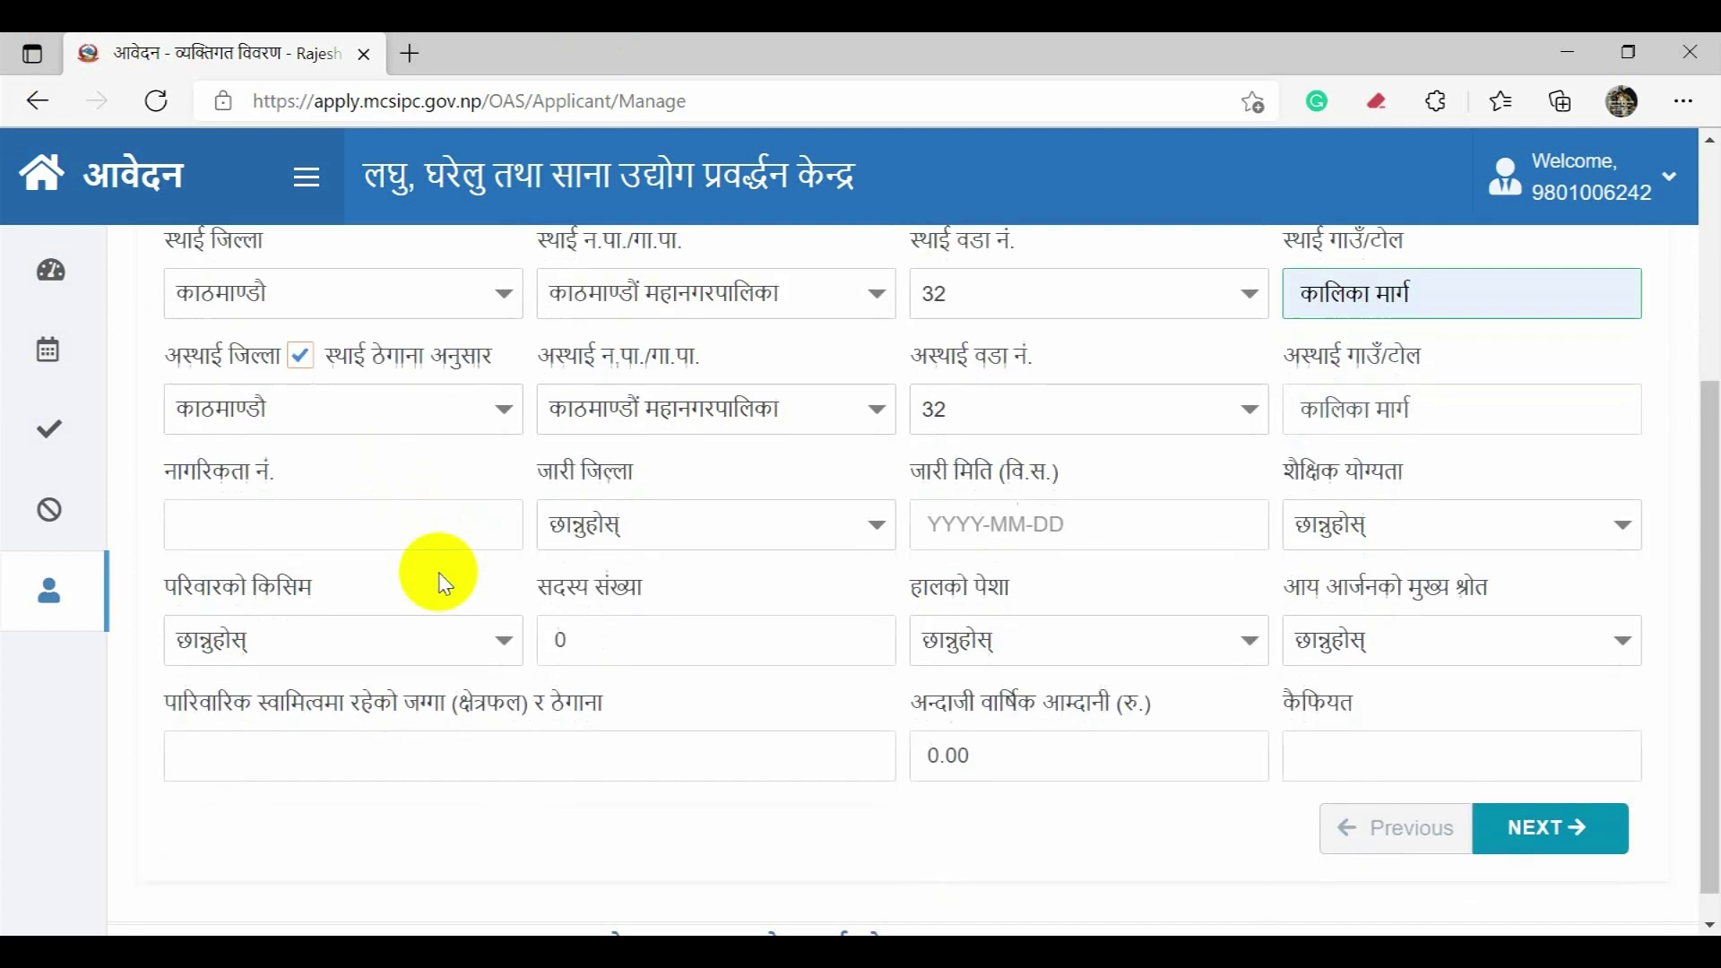
left_click(411, 532)
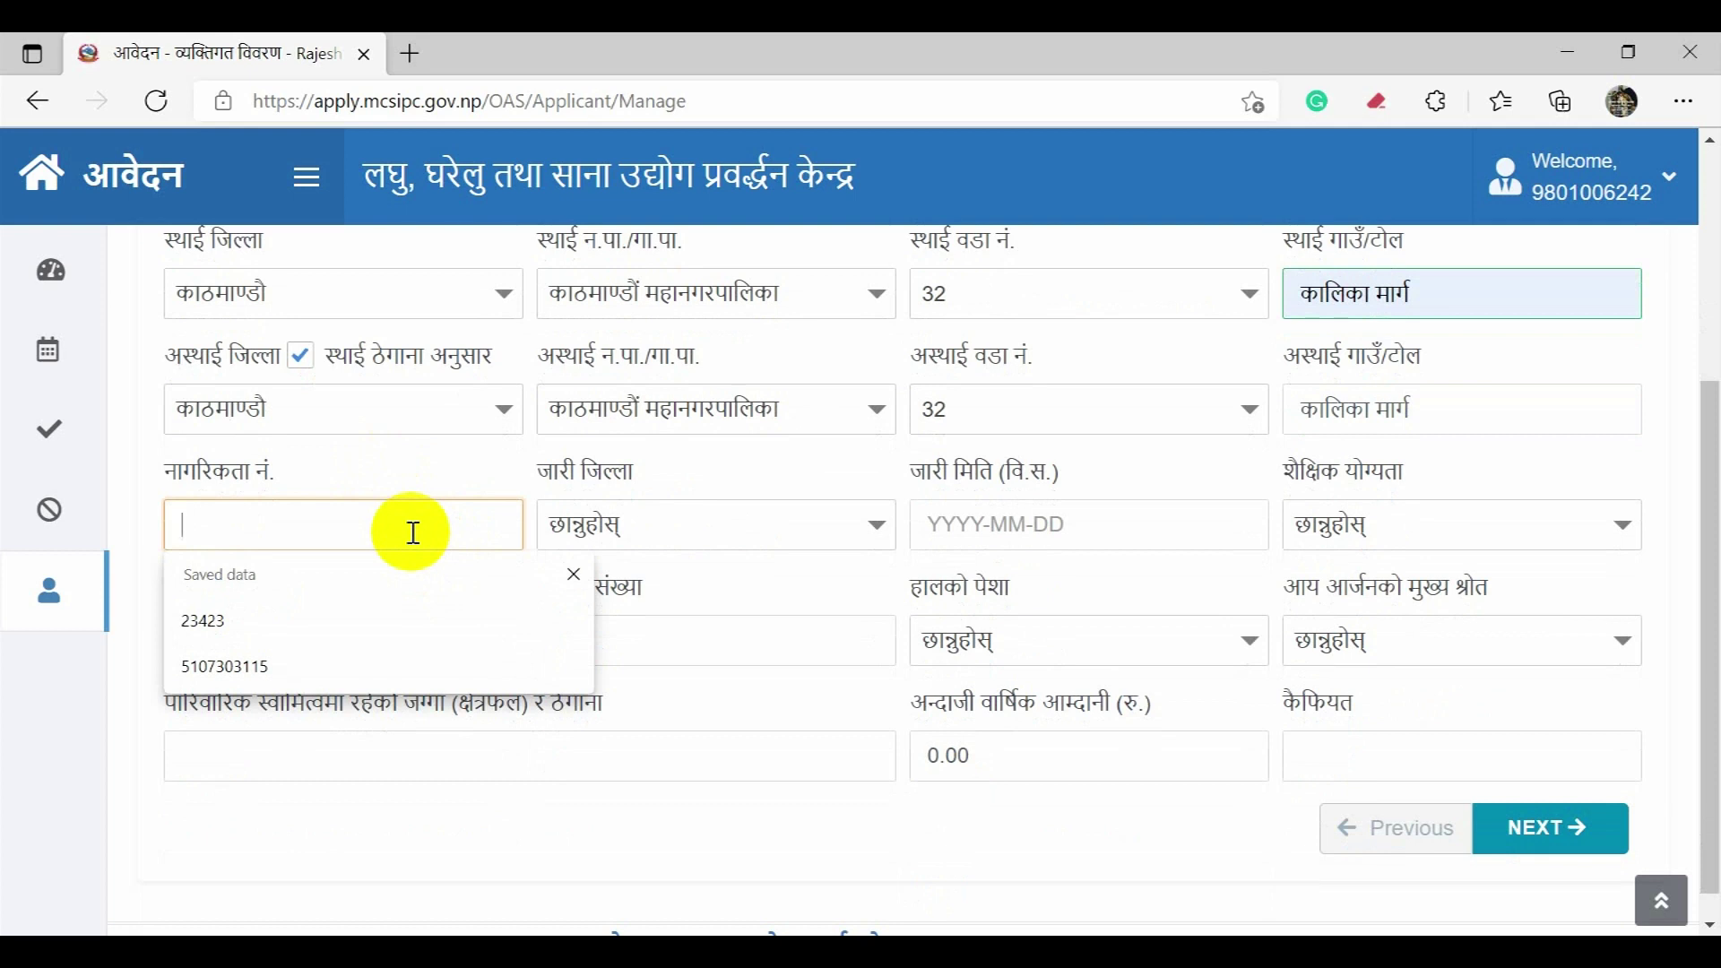
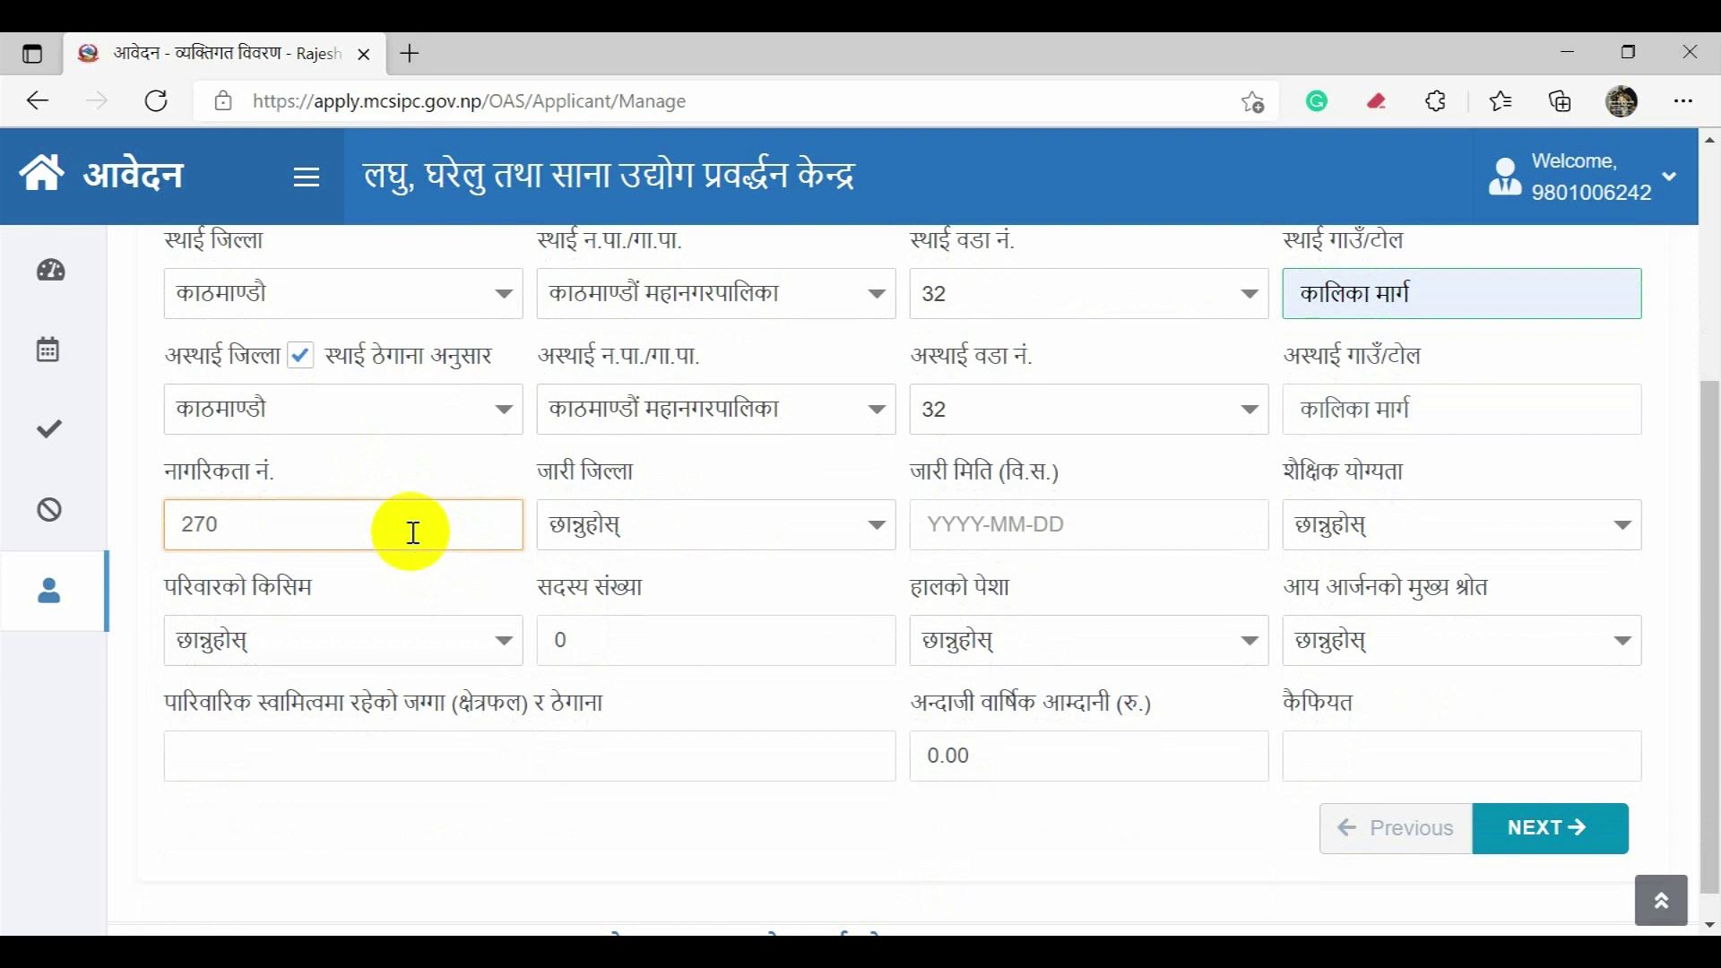
Step: Set issuing district काठमाण्डौ and citizenship issue date 2067-06-24
left_click(597, 525)
scroll(663, 574, "down", 1)
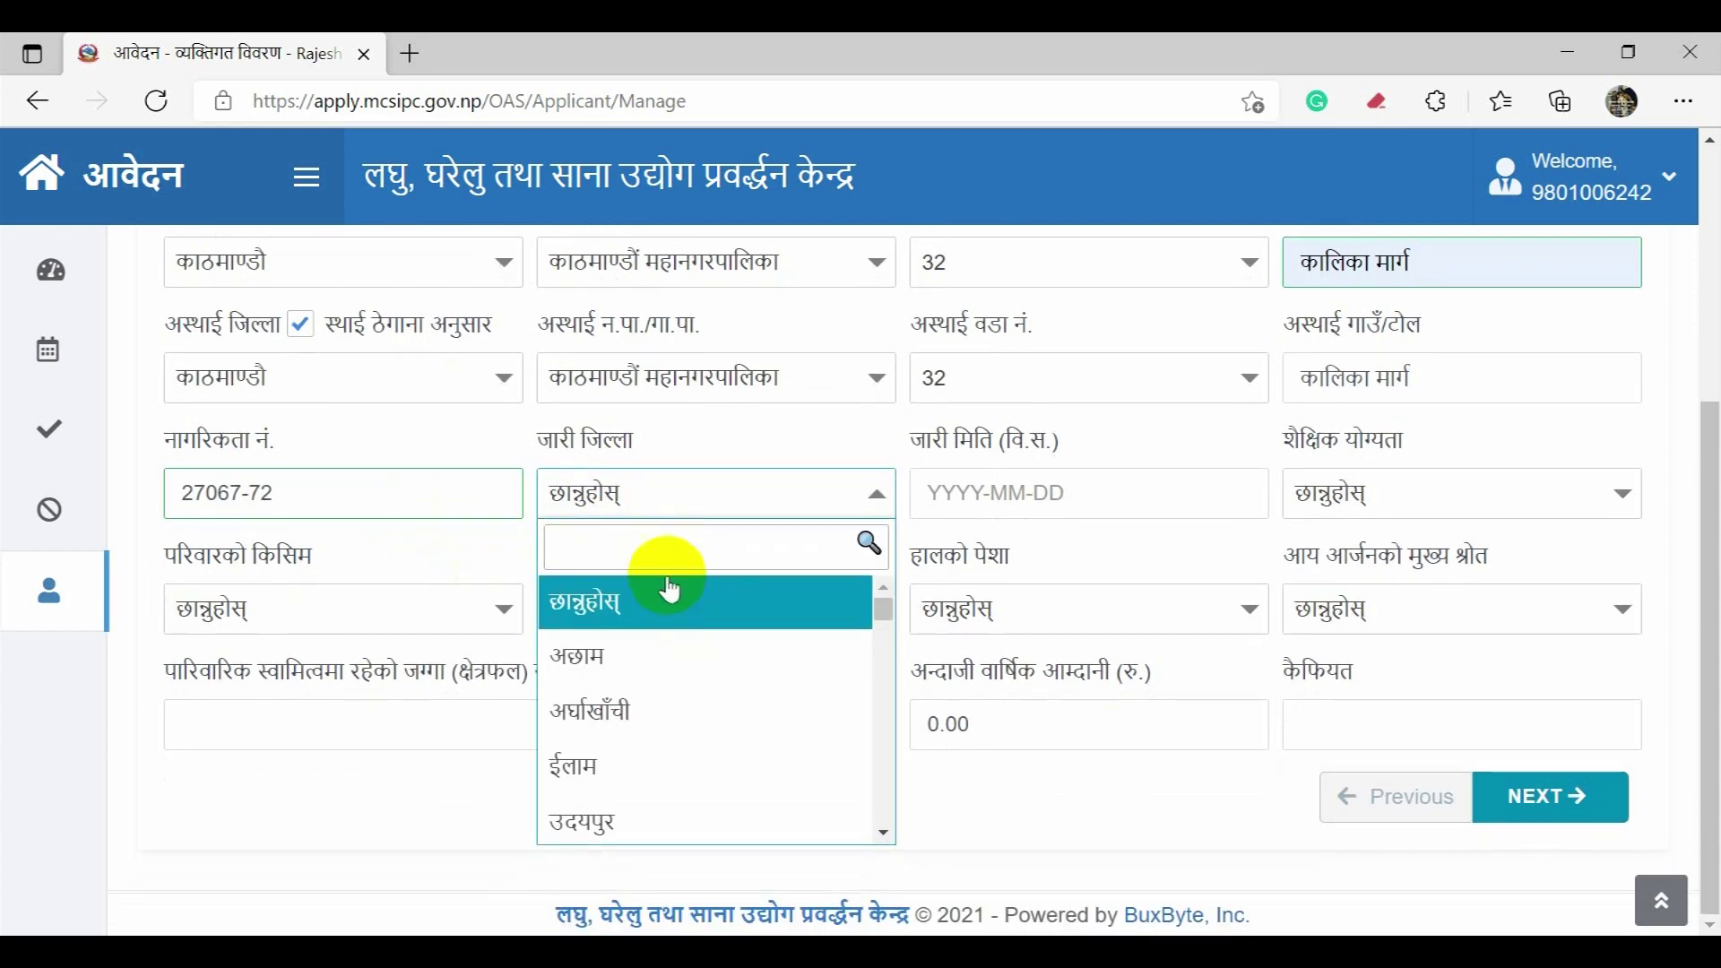
scroll(807, 684, "down", 3)
scroll(803, 696, "down", 1)
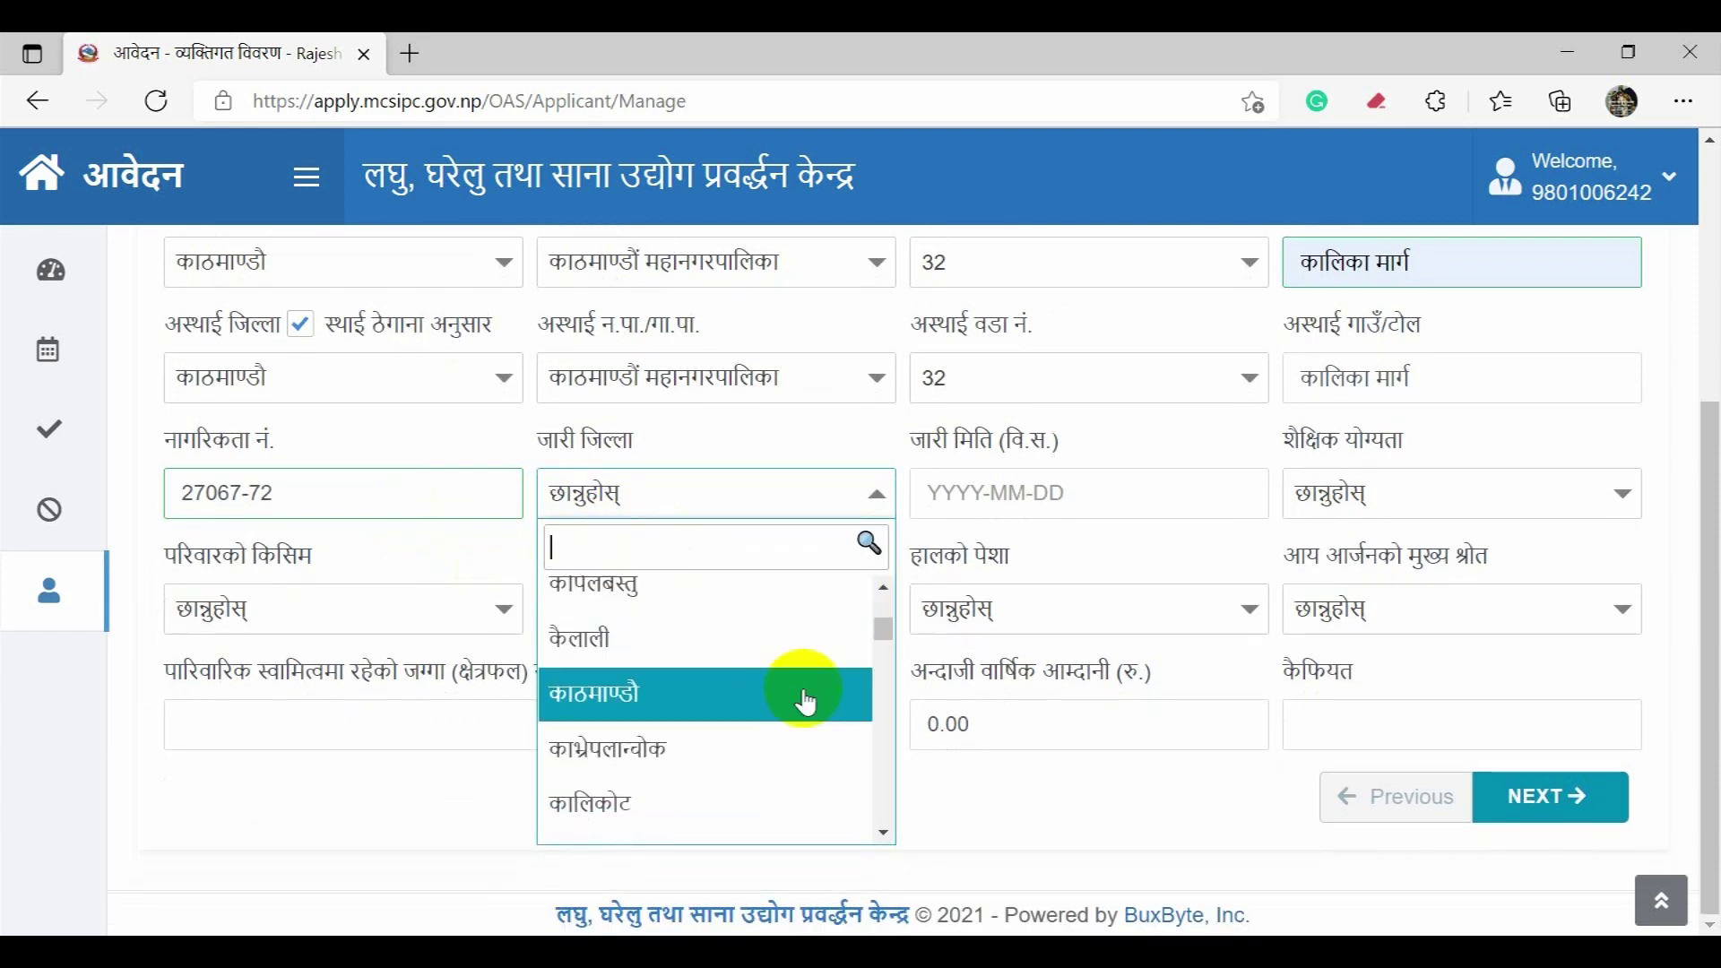
left_click(729, 696)
left_click(979, 504)
left_click(929, 492)
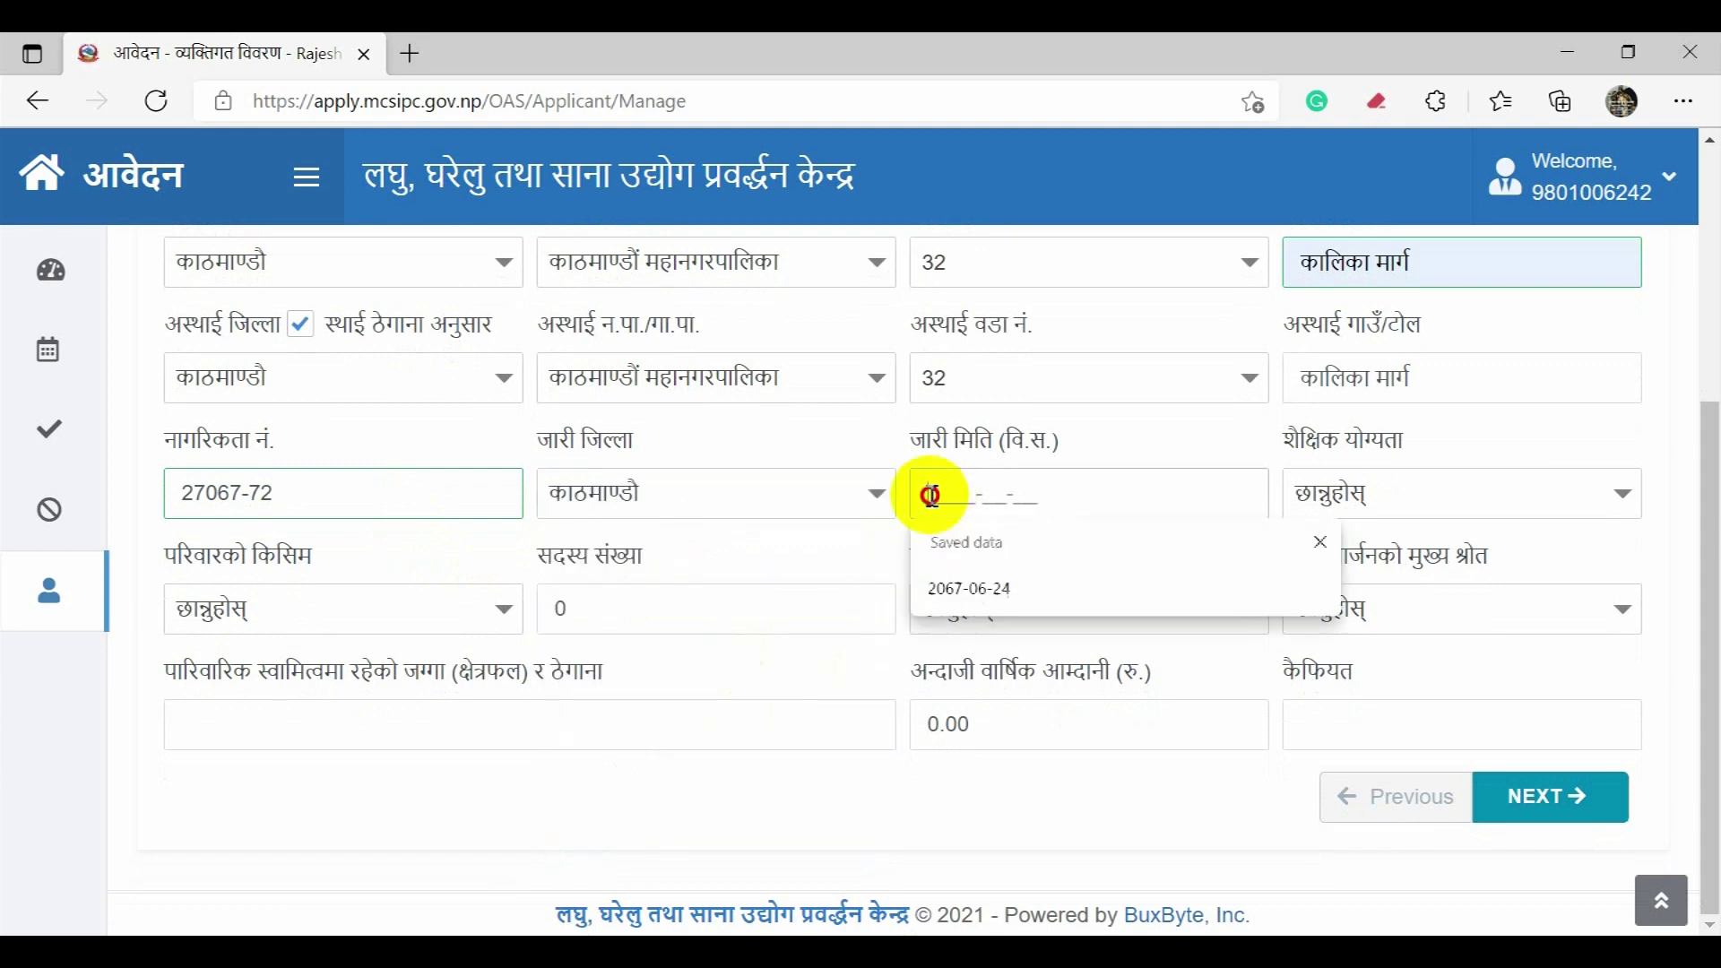
left_click(961, 584)
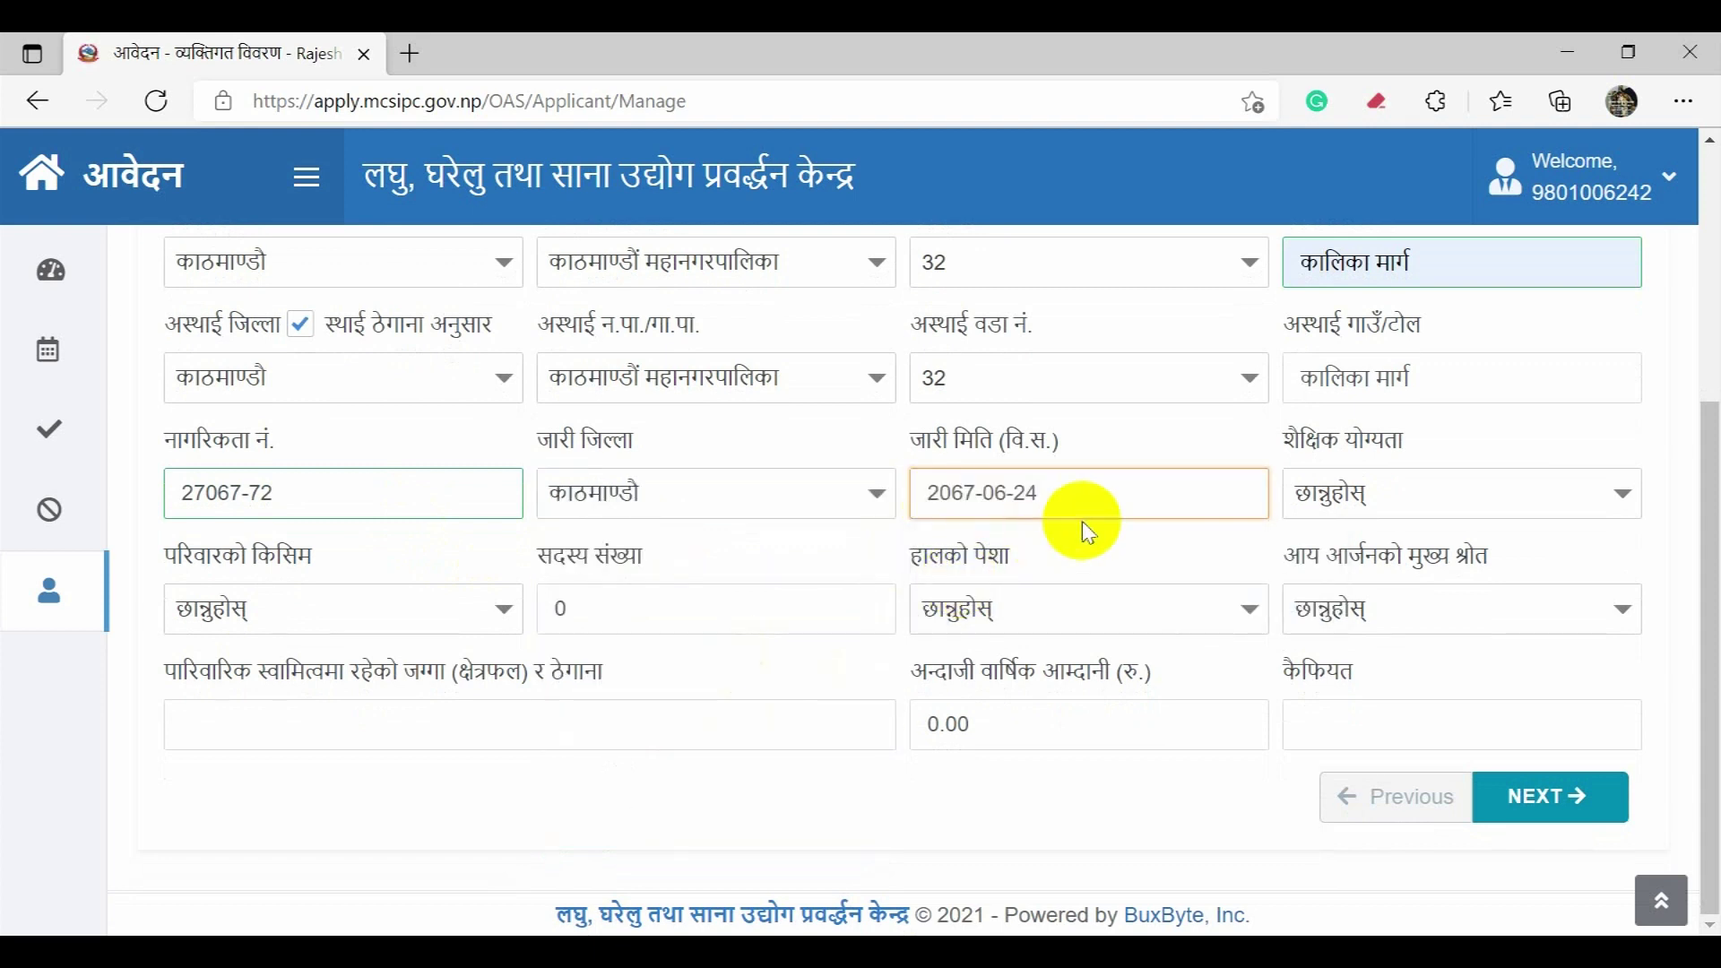
left_click(1391, 520)
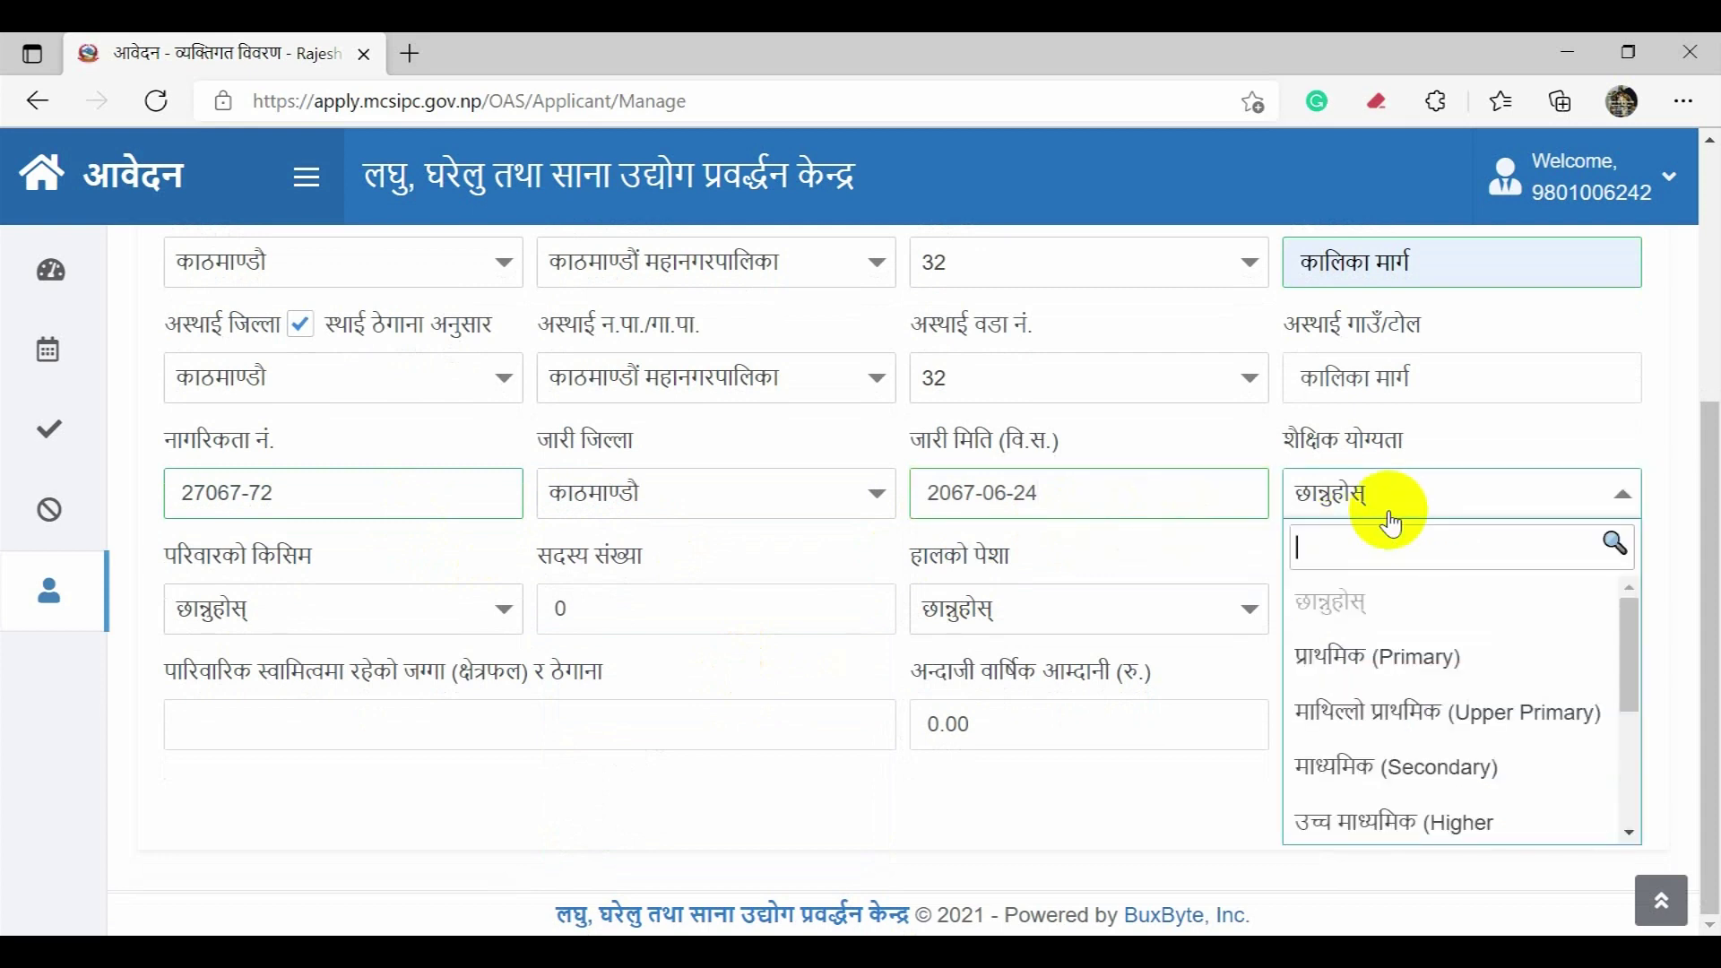
Step: Set the education level to Master
scroll(1434, 628, "down", 2)
scroll(1457, 682, "down", 2)
scroll(1449, 687, "down", 2)
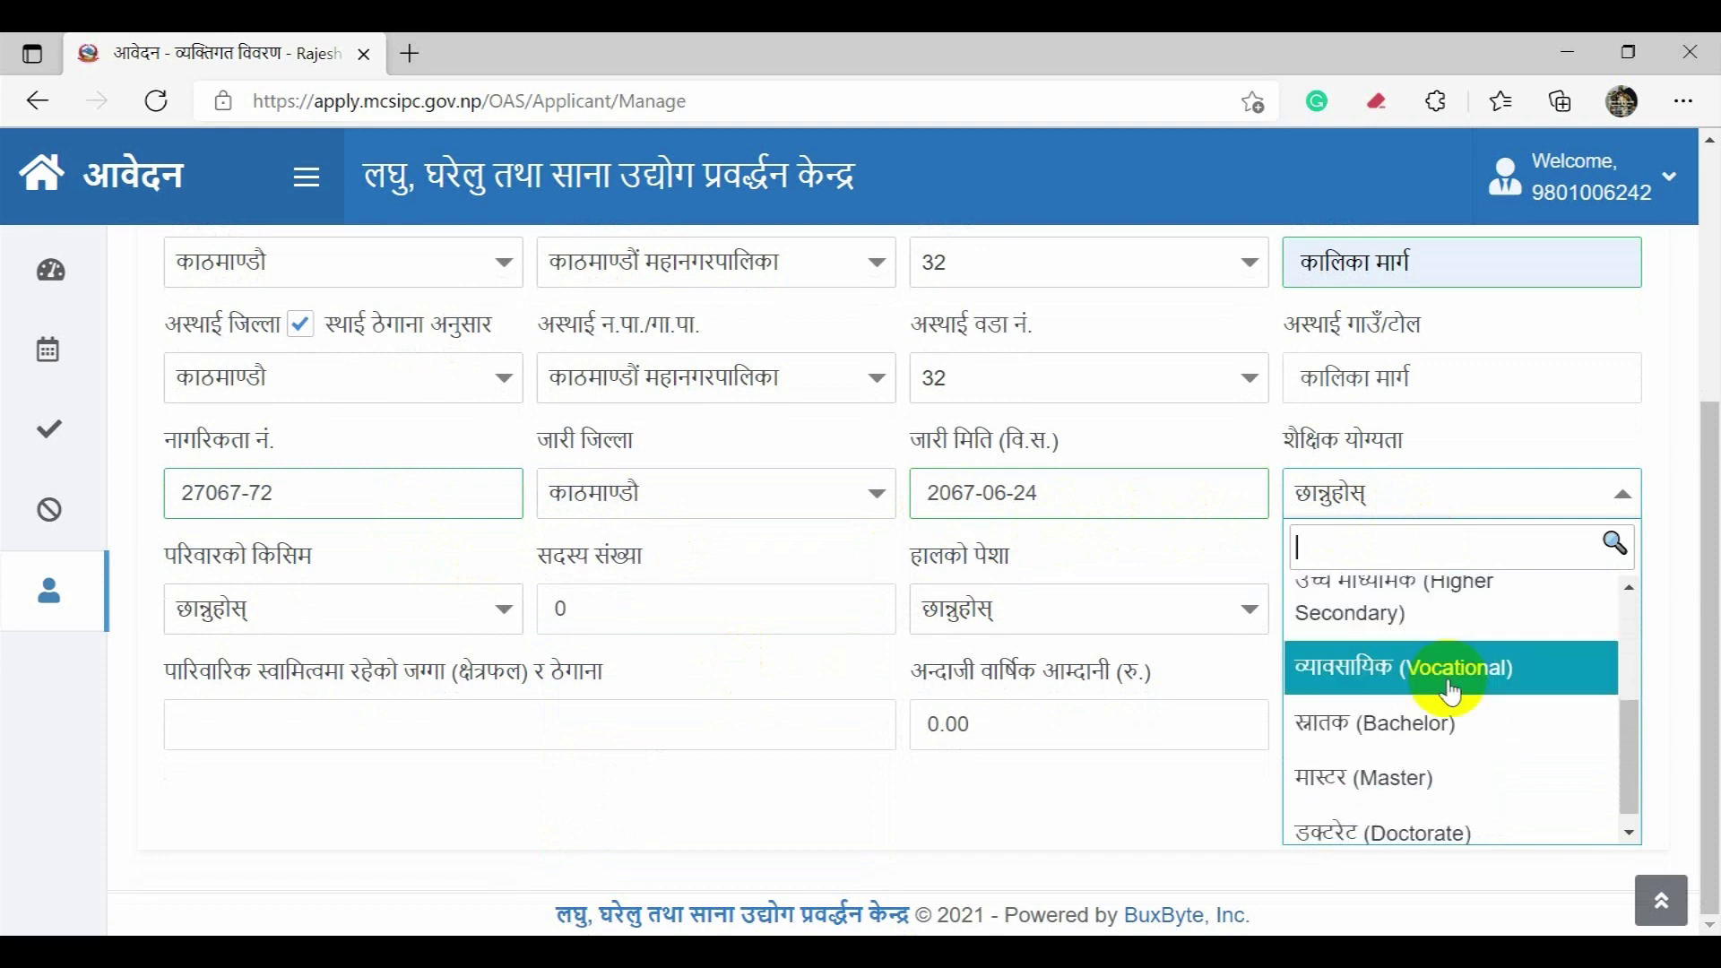
left_click(1426, 764)
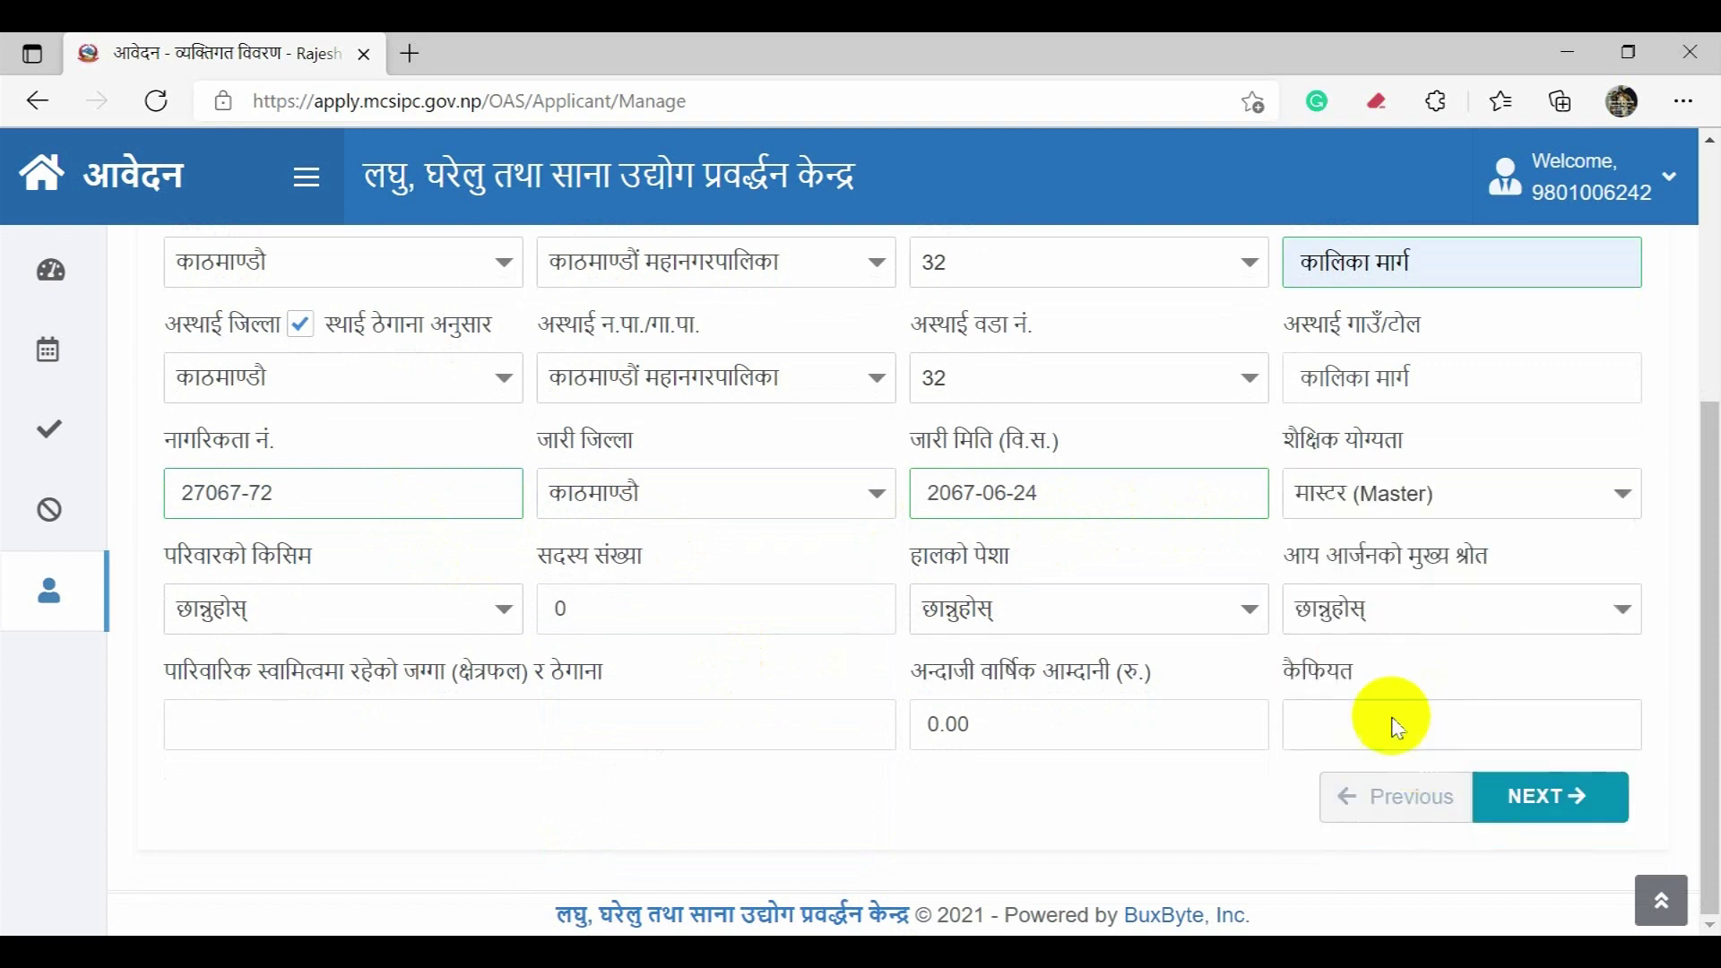
Step: Set family type to Nuclear with 7 members
left_click(472, 607)
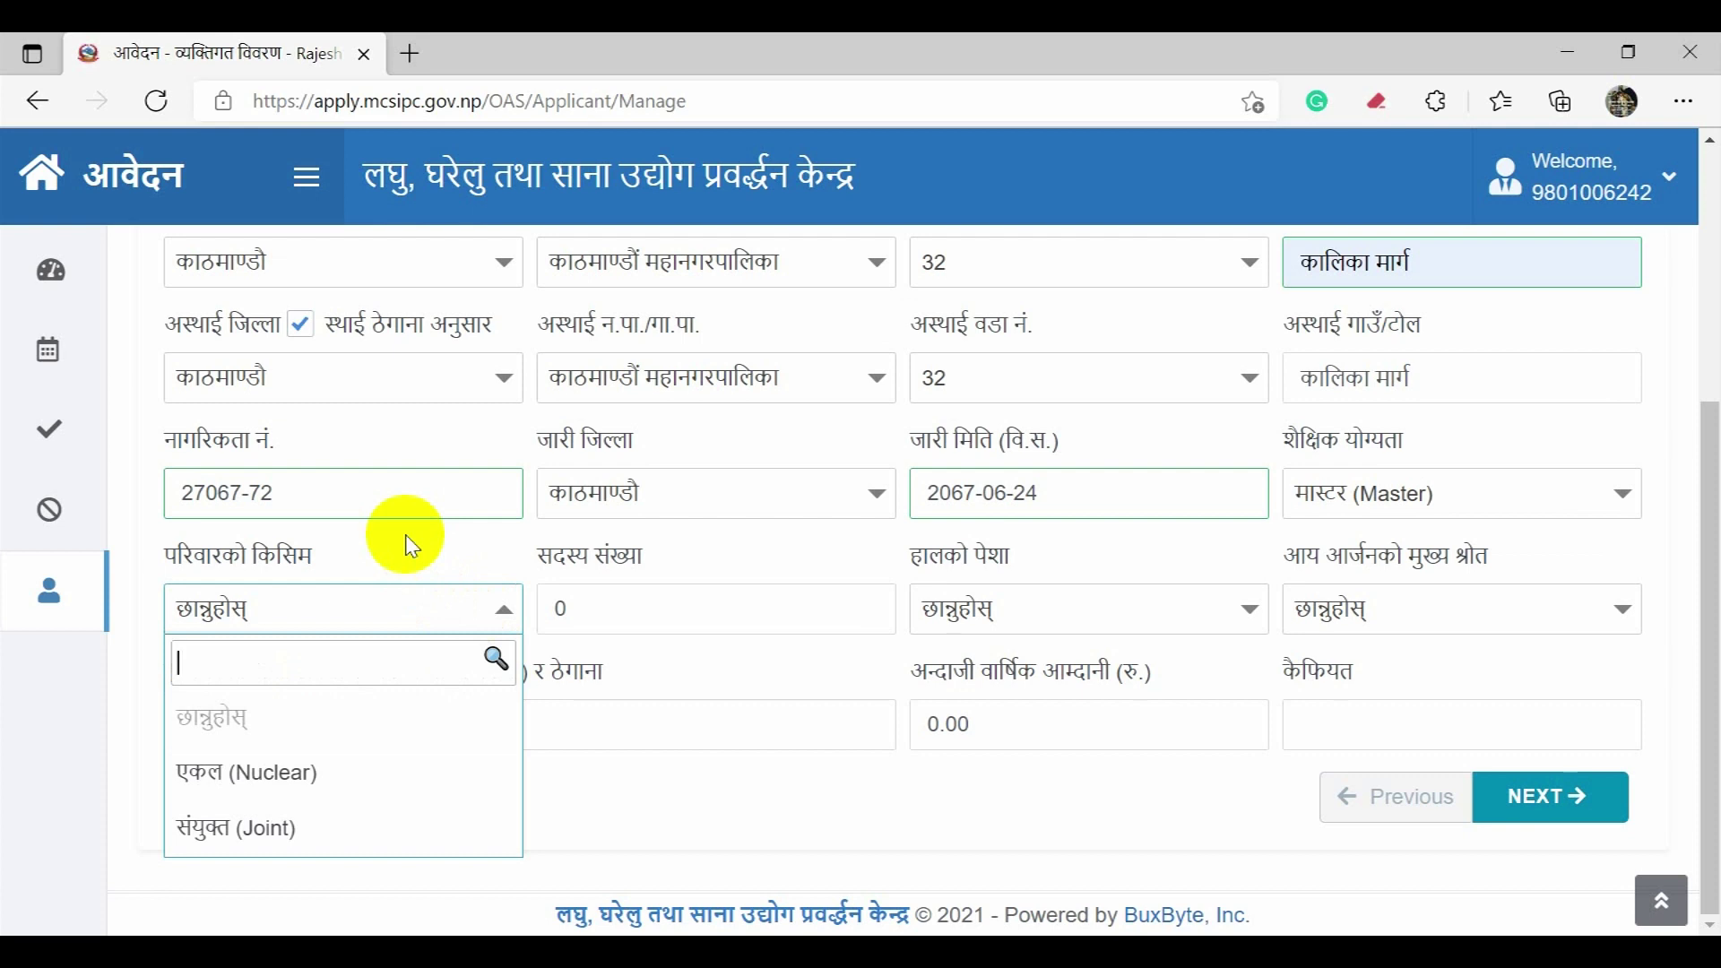
left_click(368, 771)
double_click(618, 609)
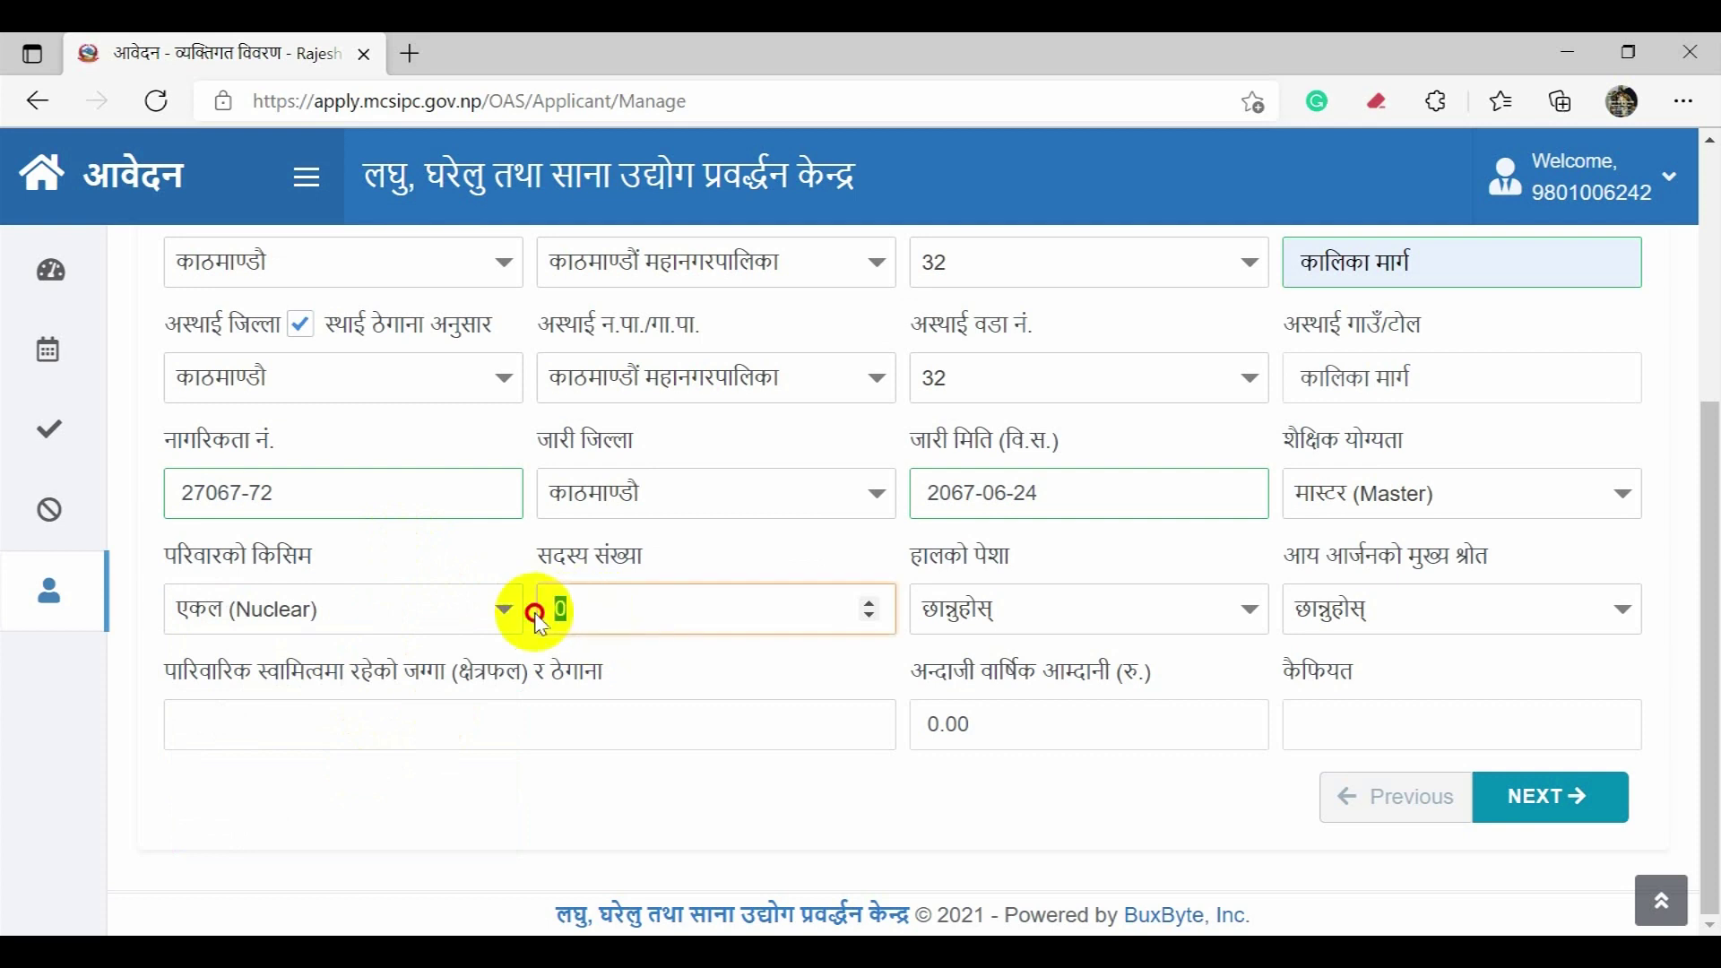
type("7")
Step: Set current occupation to Self employed and main income to Entrepreneurship
left_click(991, 628)
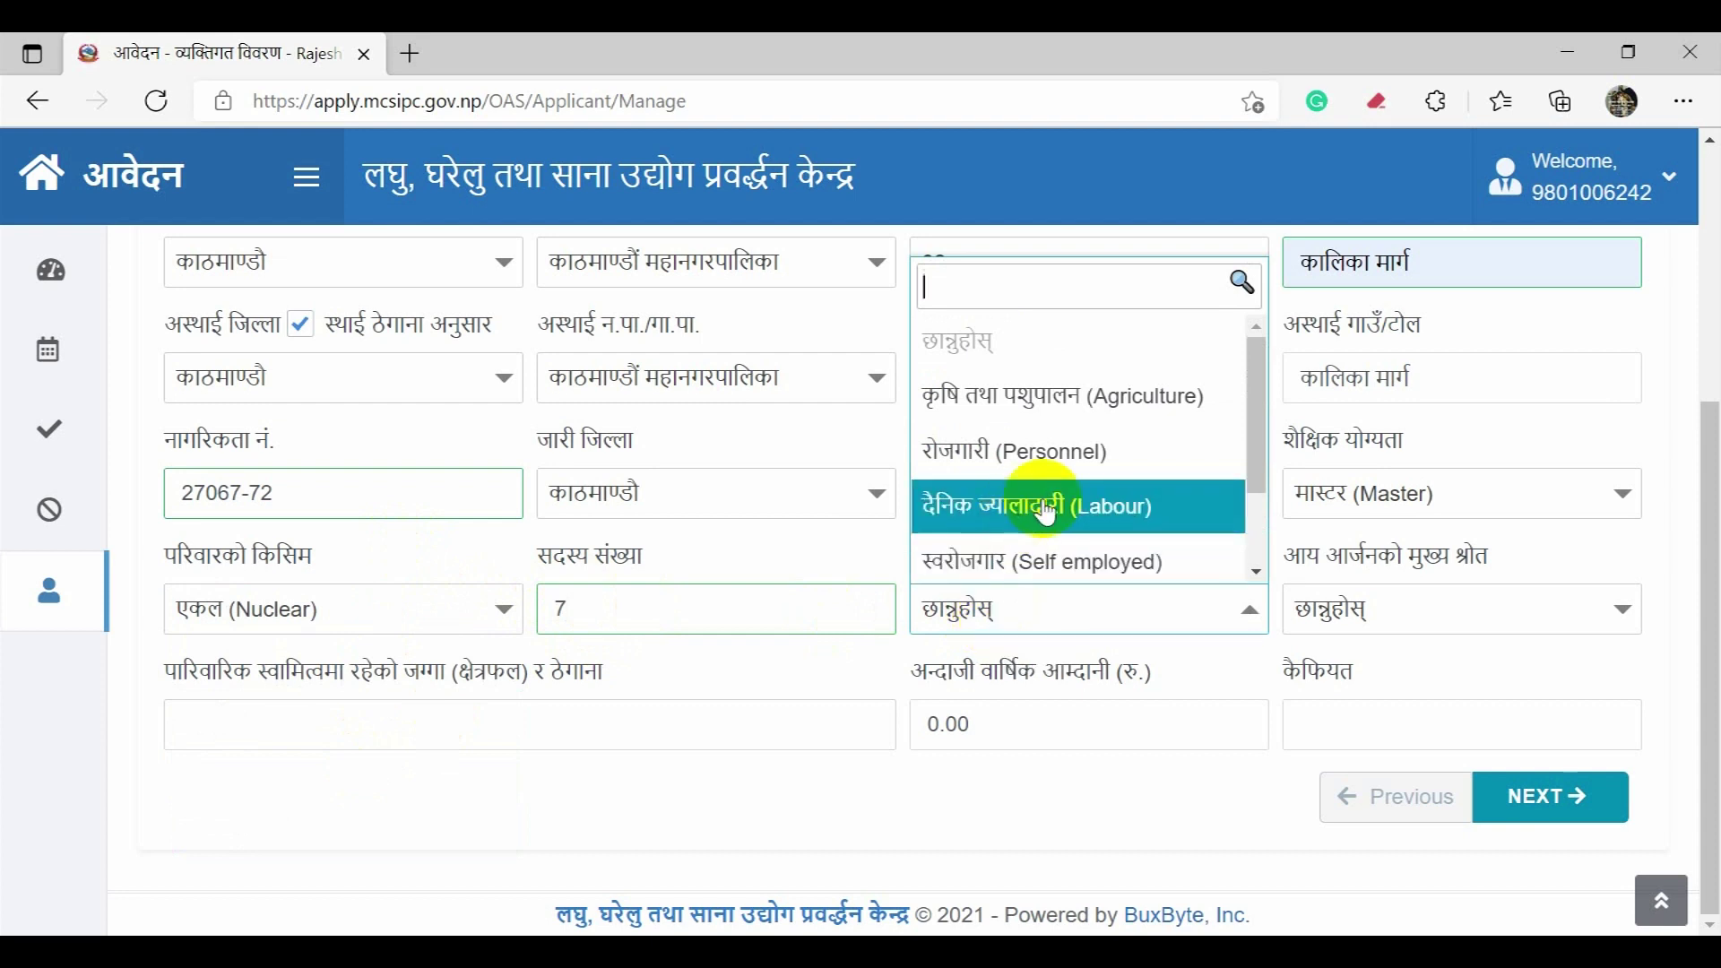
scroll(1166, 452, "down", 1)
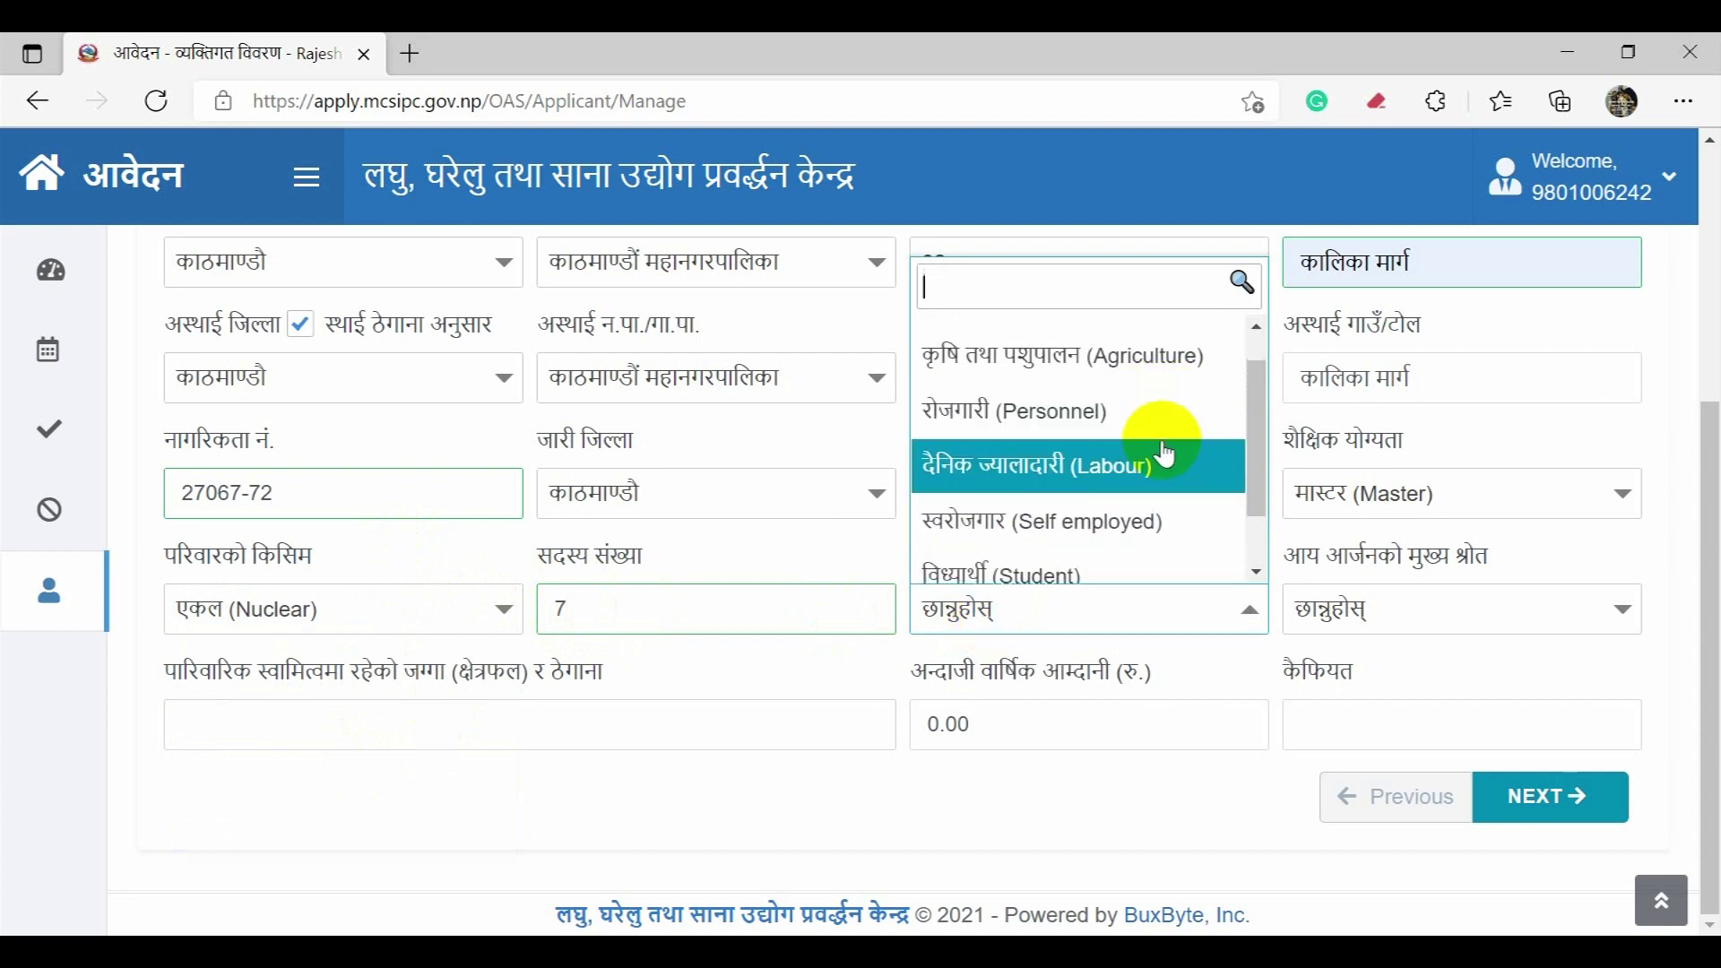
scroll(1165, 454, "down", 3)
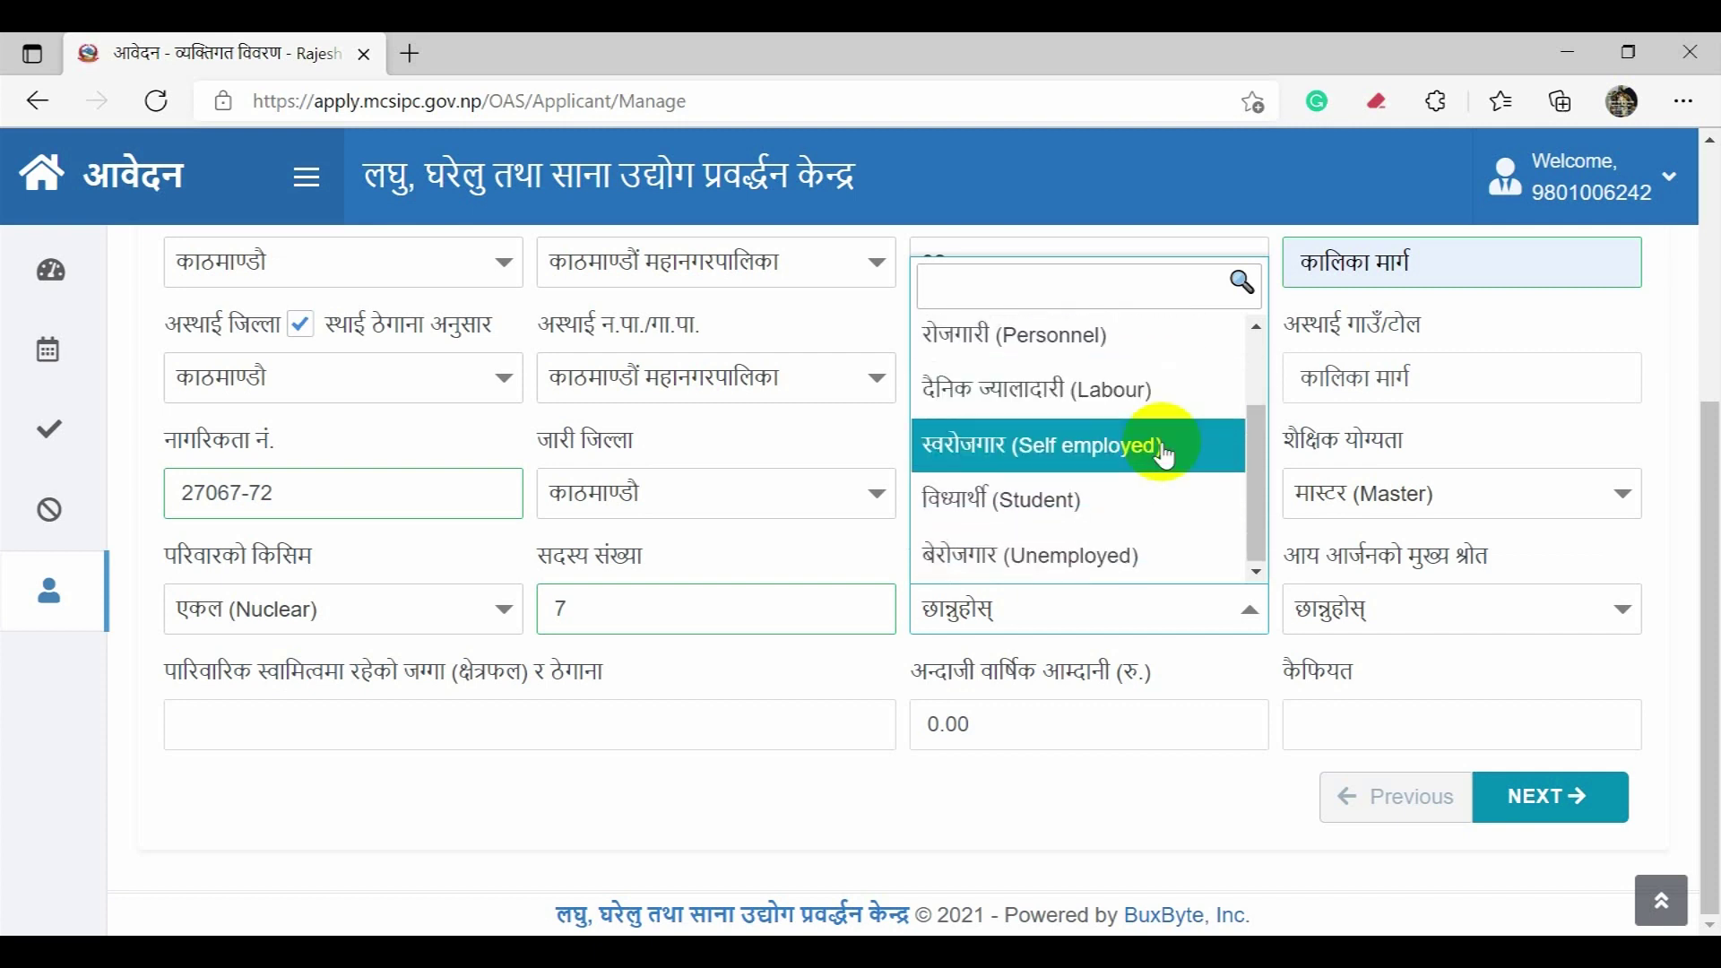
left_click(1166, 446)
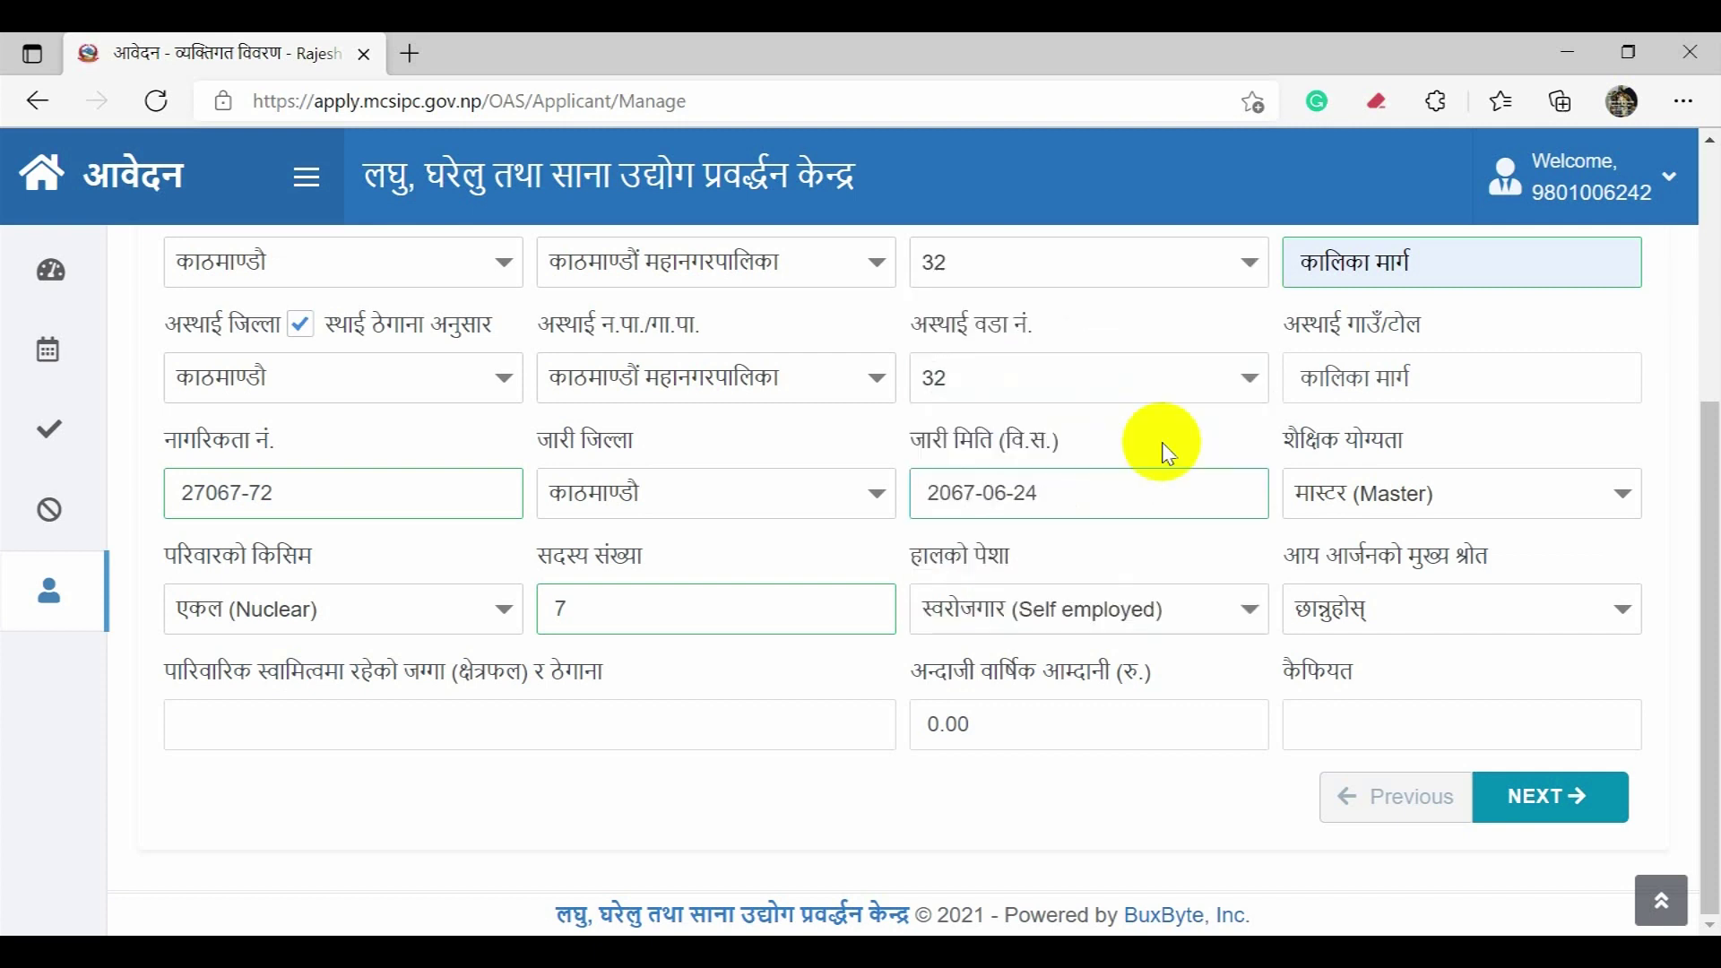
left_click(1403, 620)
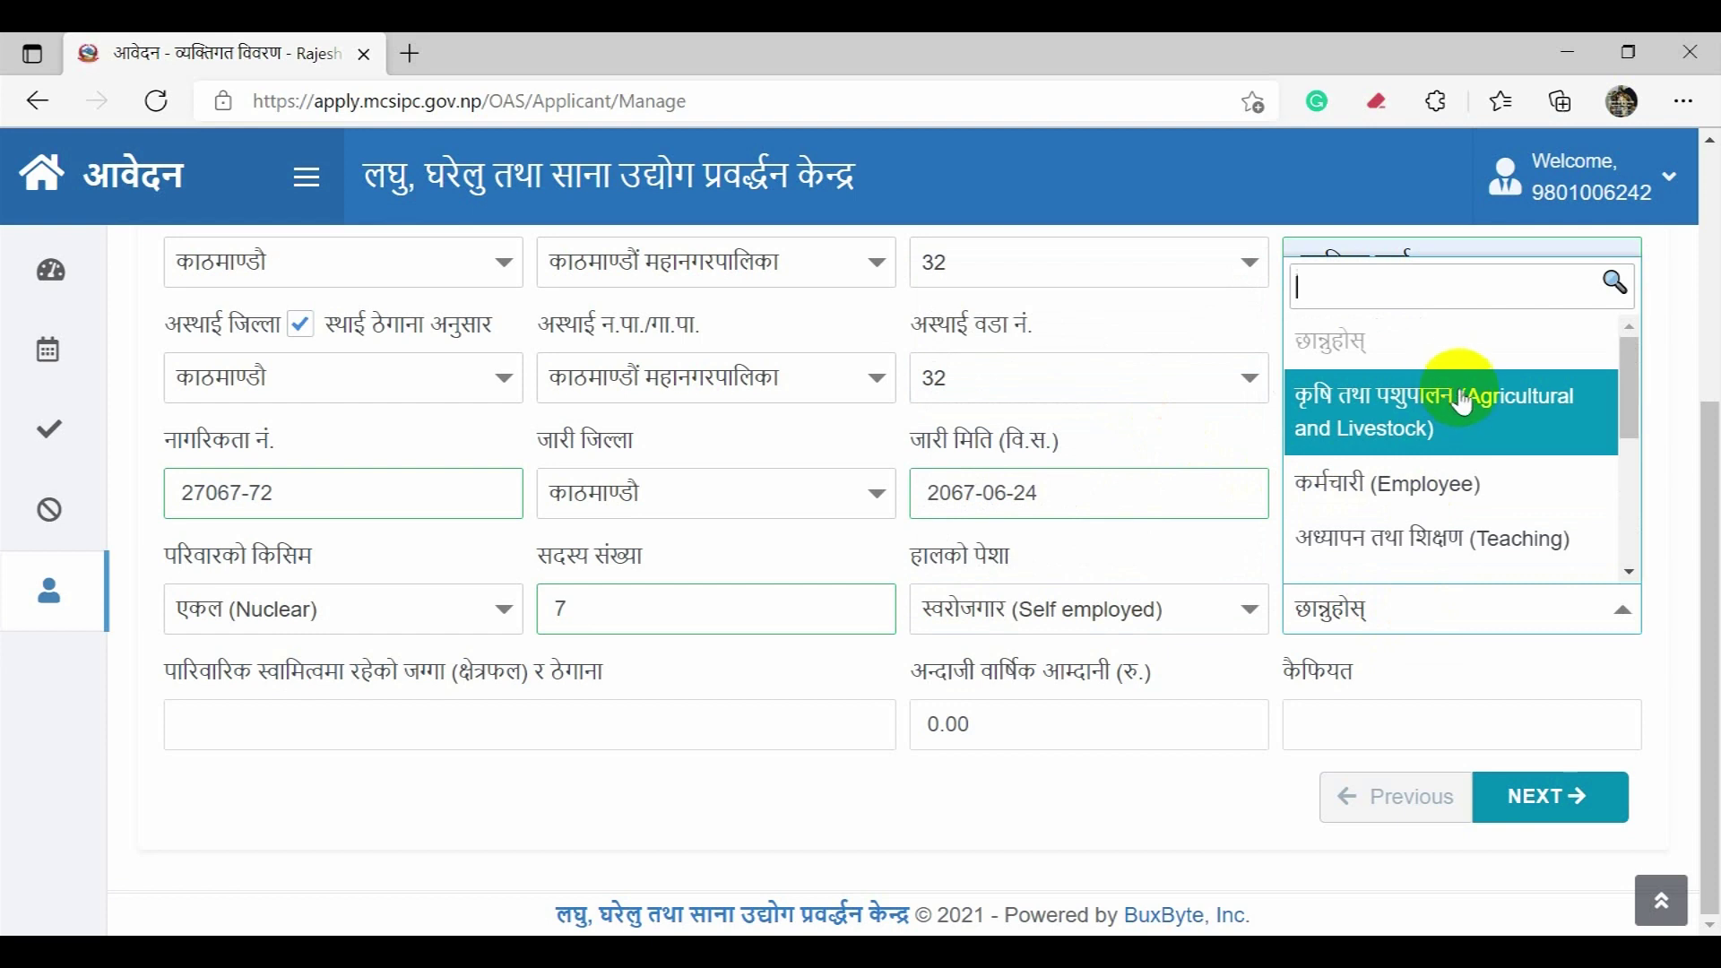
scroll(1475, 414, "down", 1)
scroll(1475, 414, "down", 3)
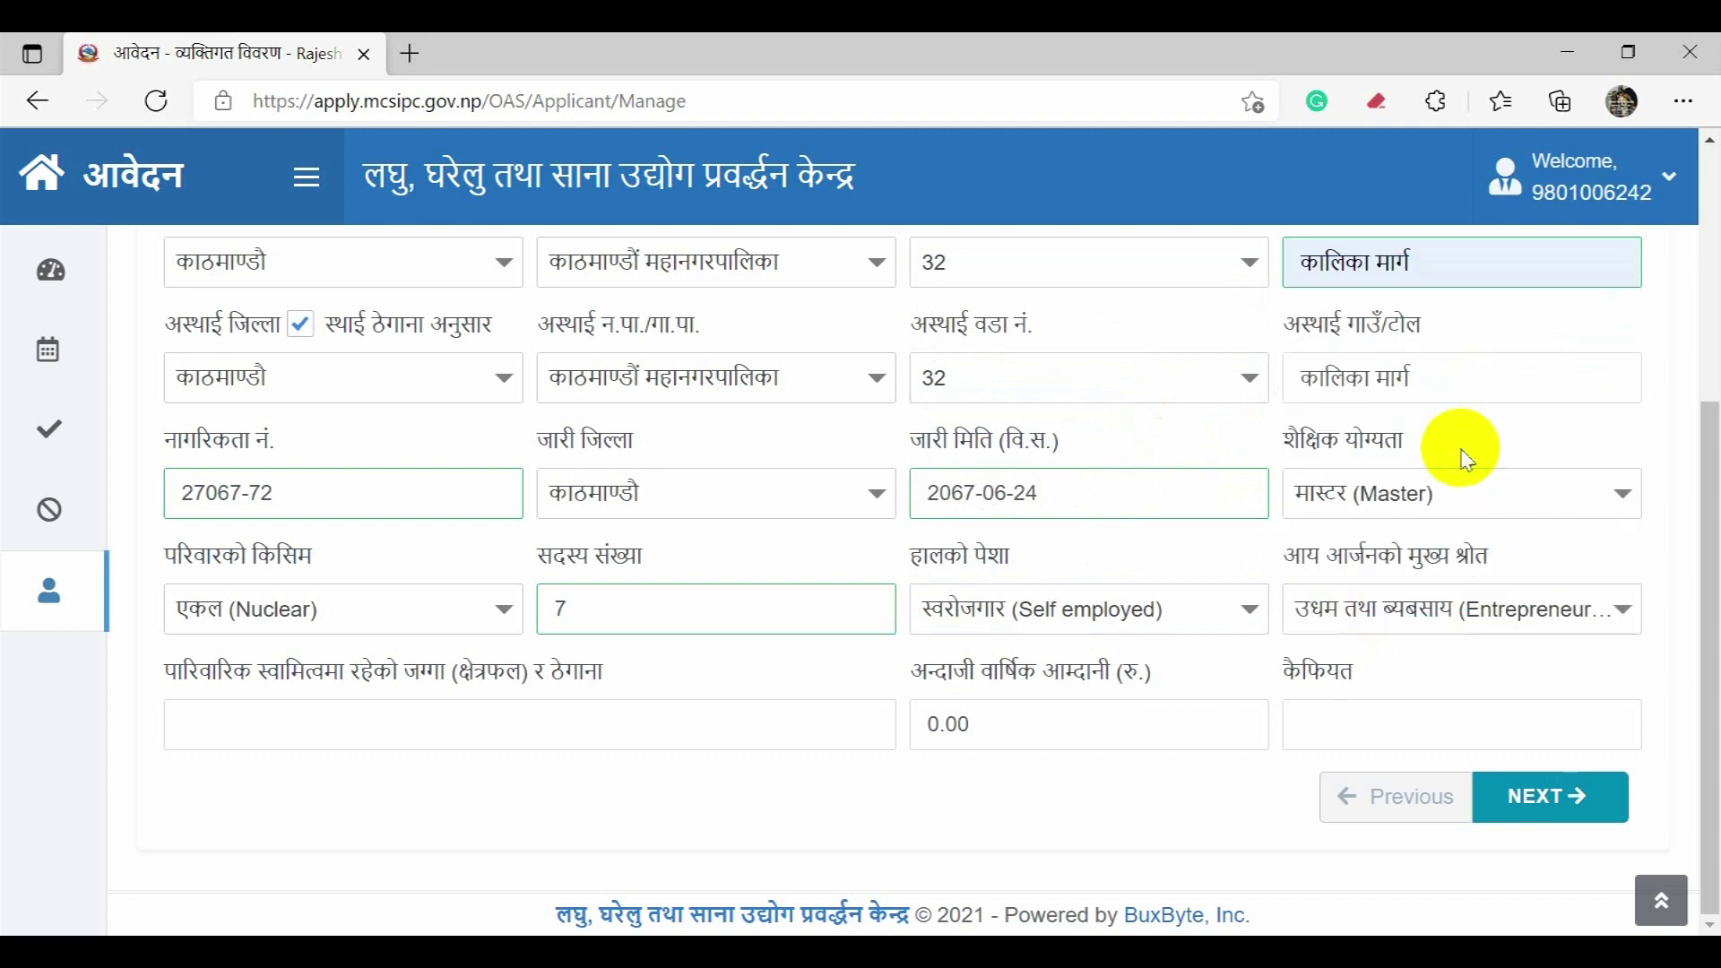
Step: Fill in the family land and address details from the saved entries
left_click(426, 709)
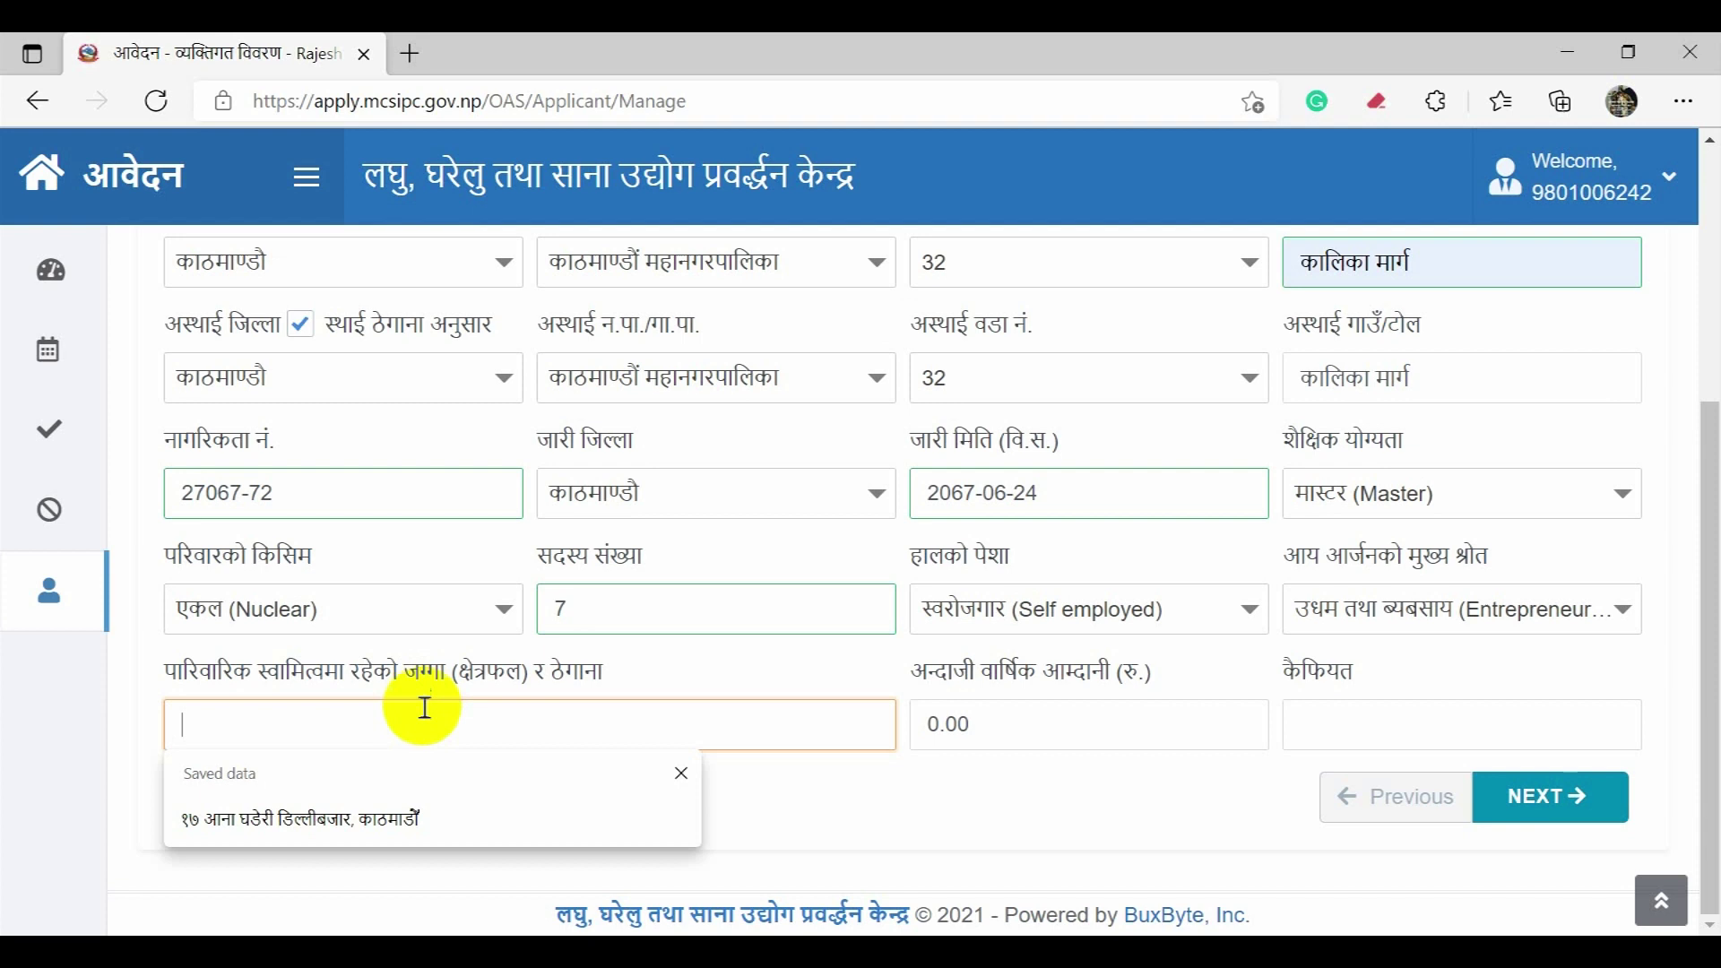
left_click(408, 807)
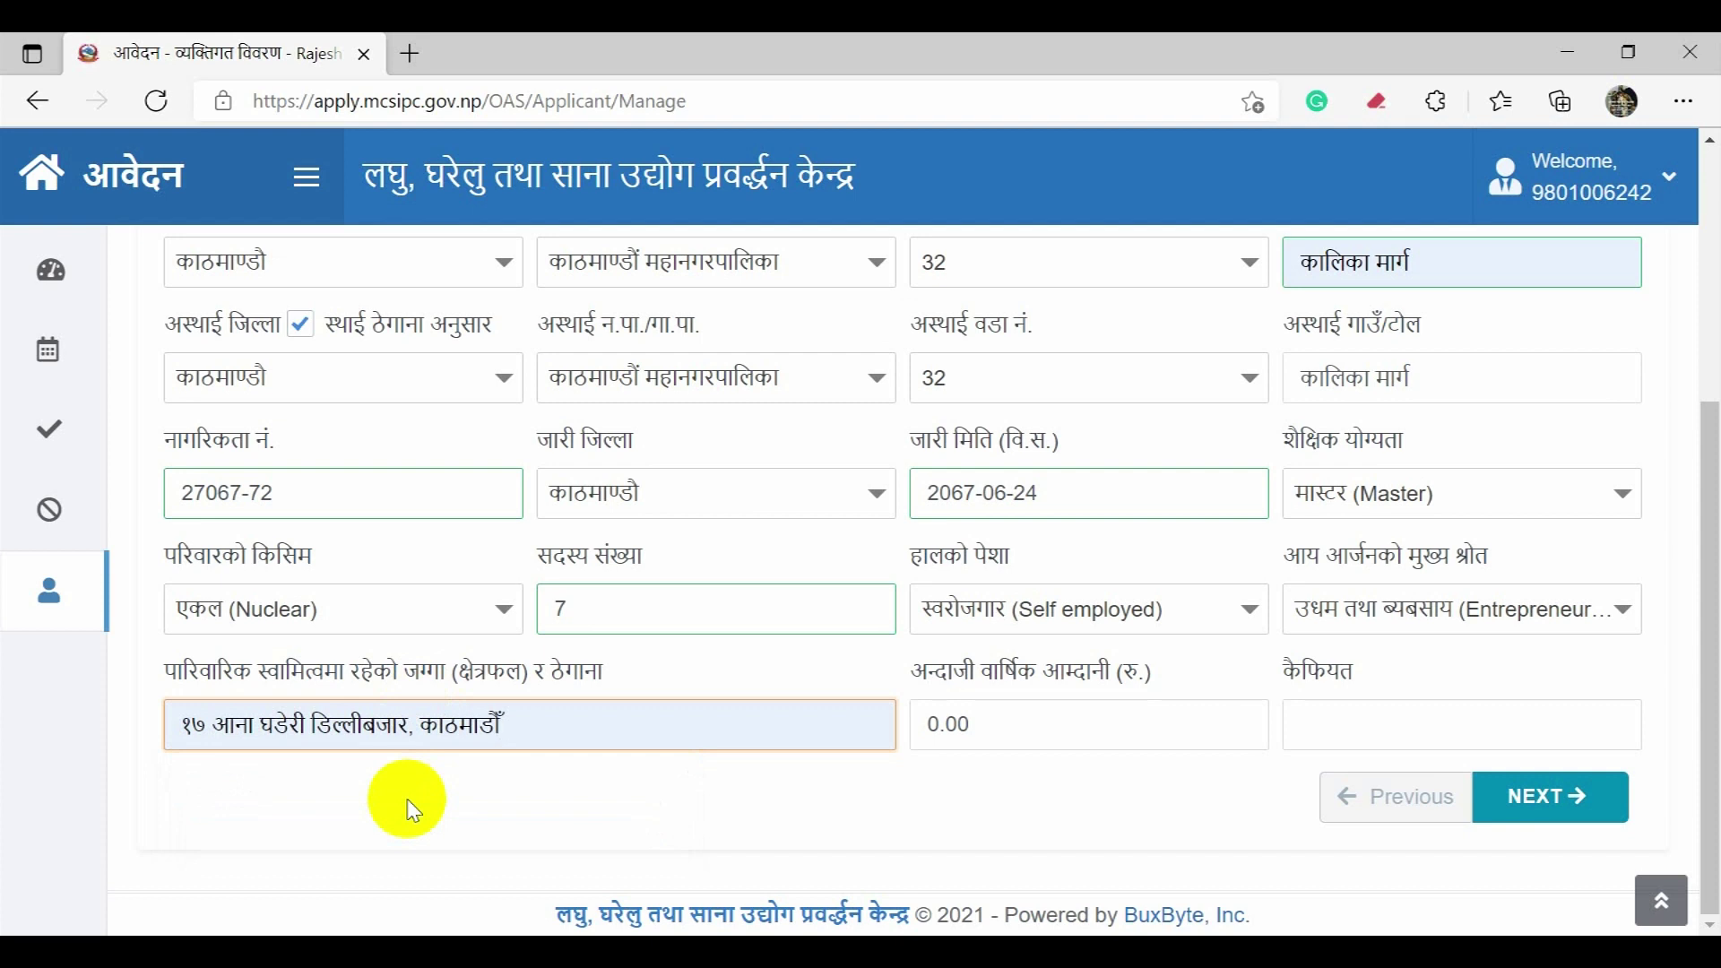
left_click(418, 796)
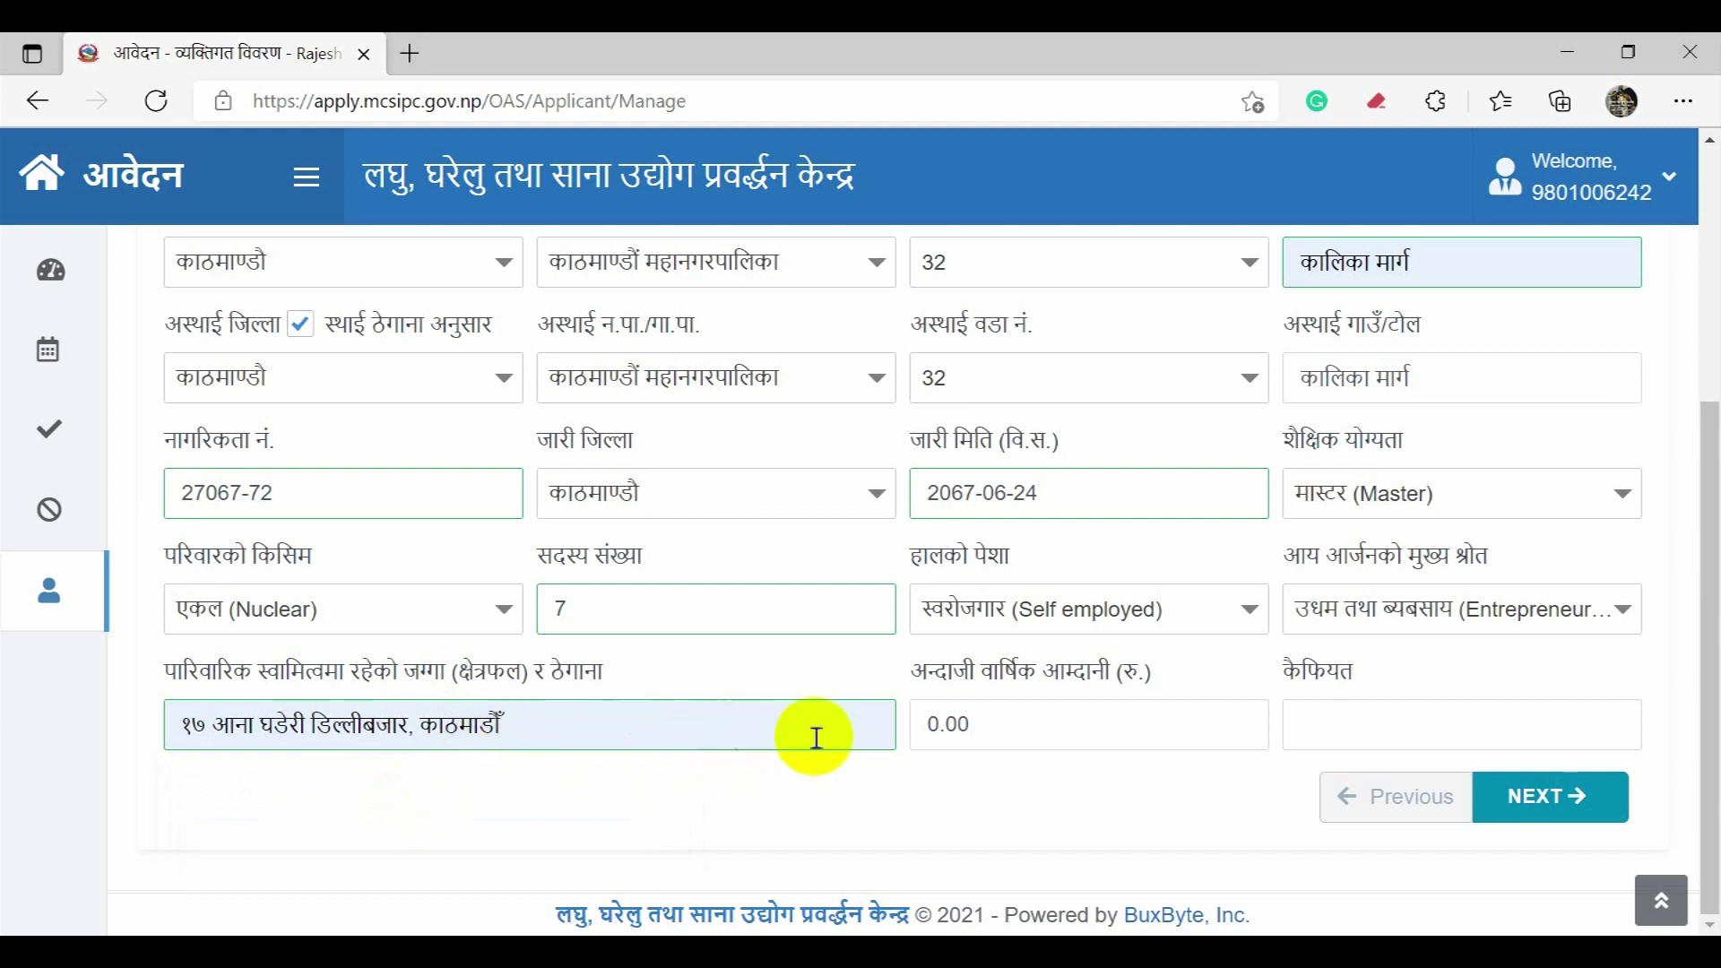
Step: Replace the 0.00 estimated annual income with 1800000
left_click(1028, 733)
left_click_drag(1019, 729, 911, 729)
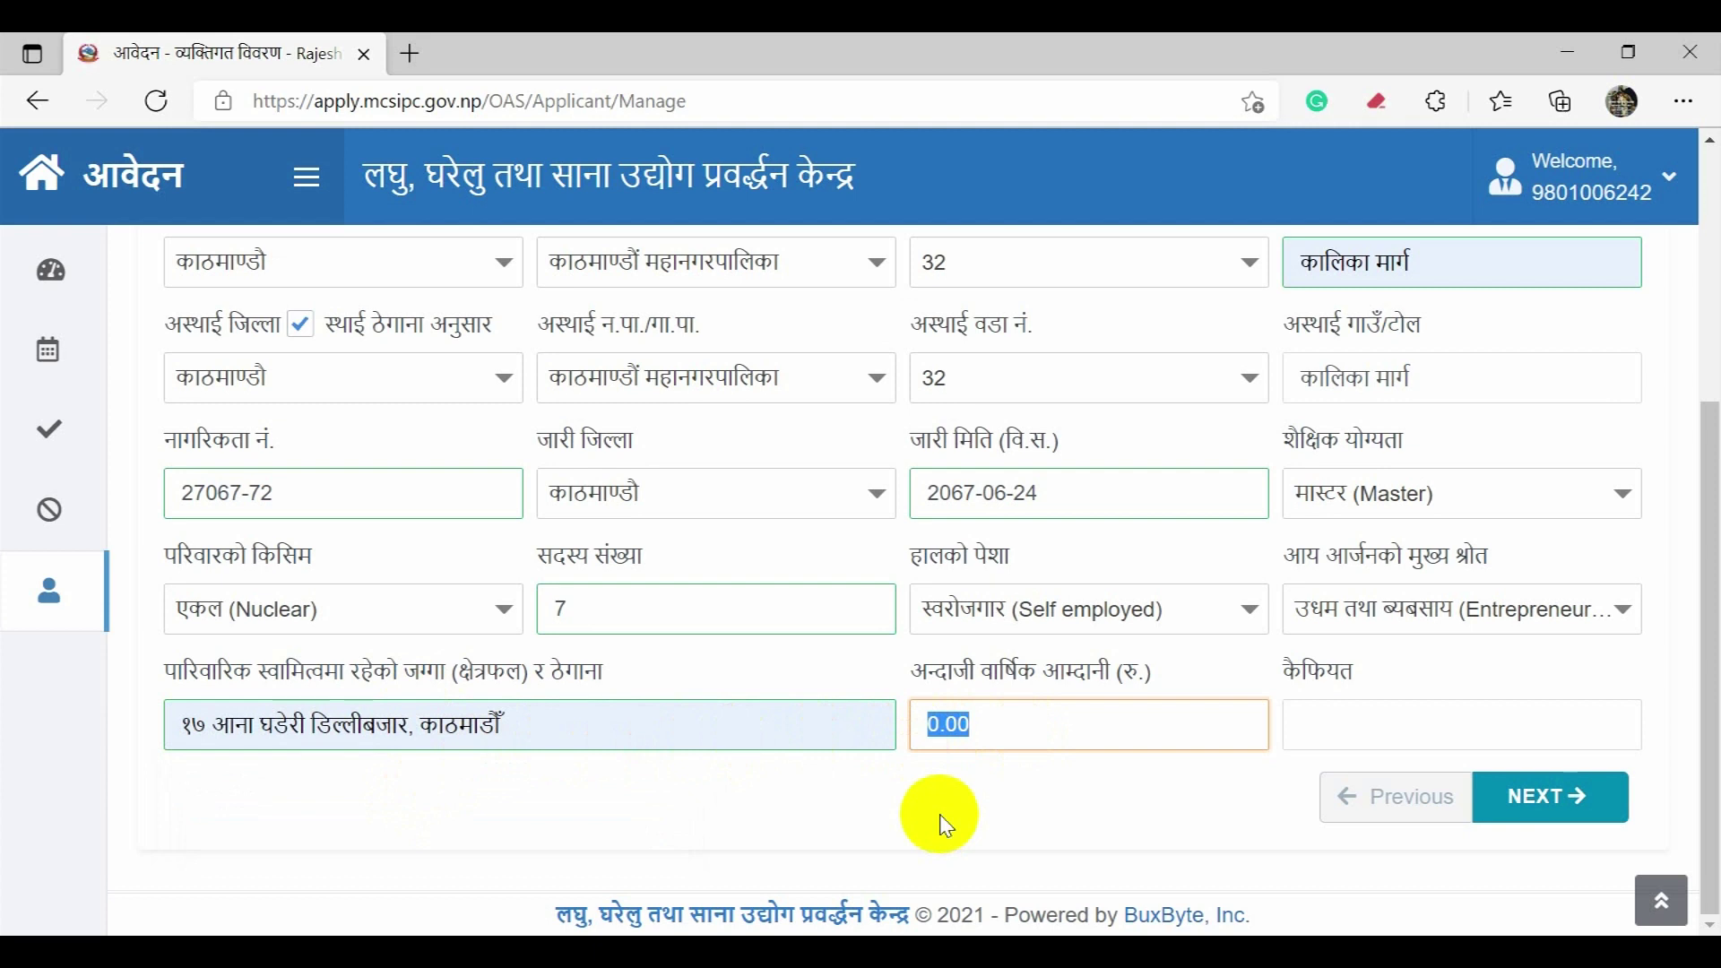
type("1800000")
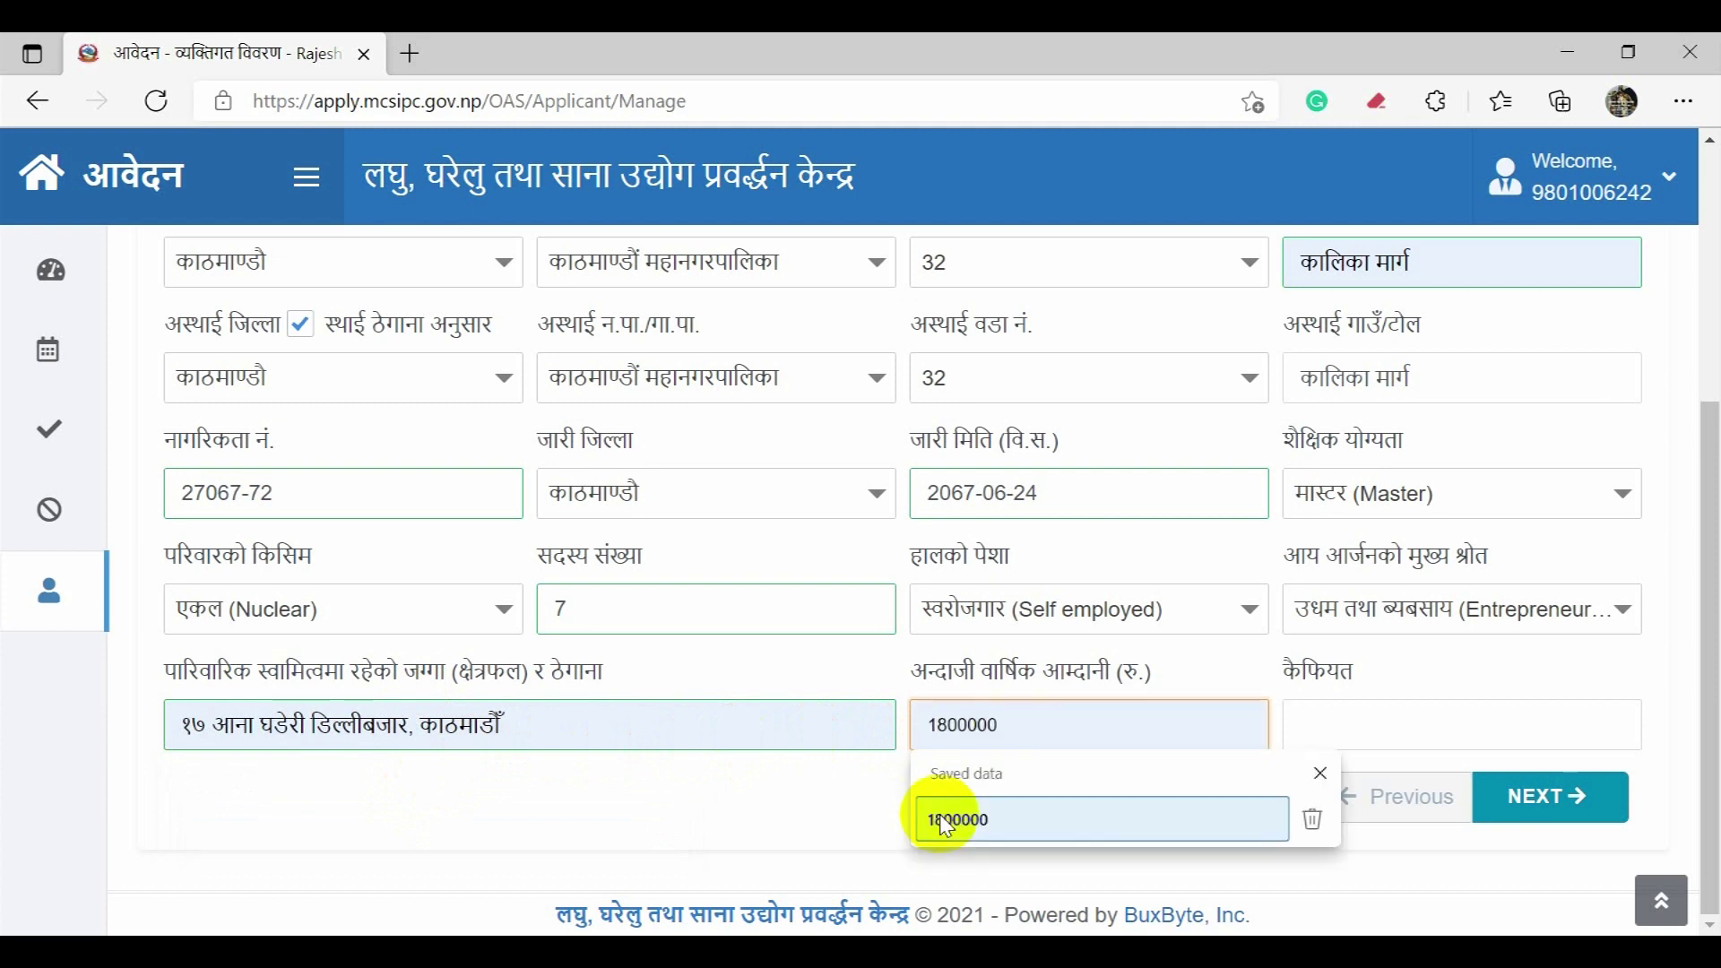
left_click(941, 820)
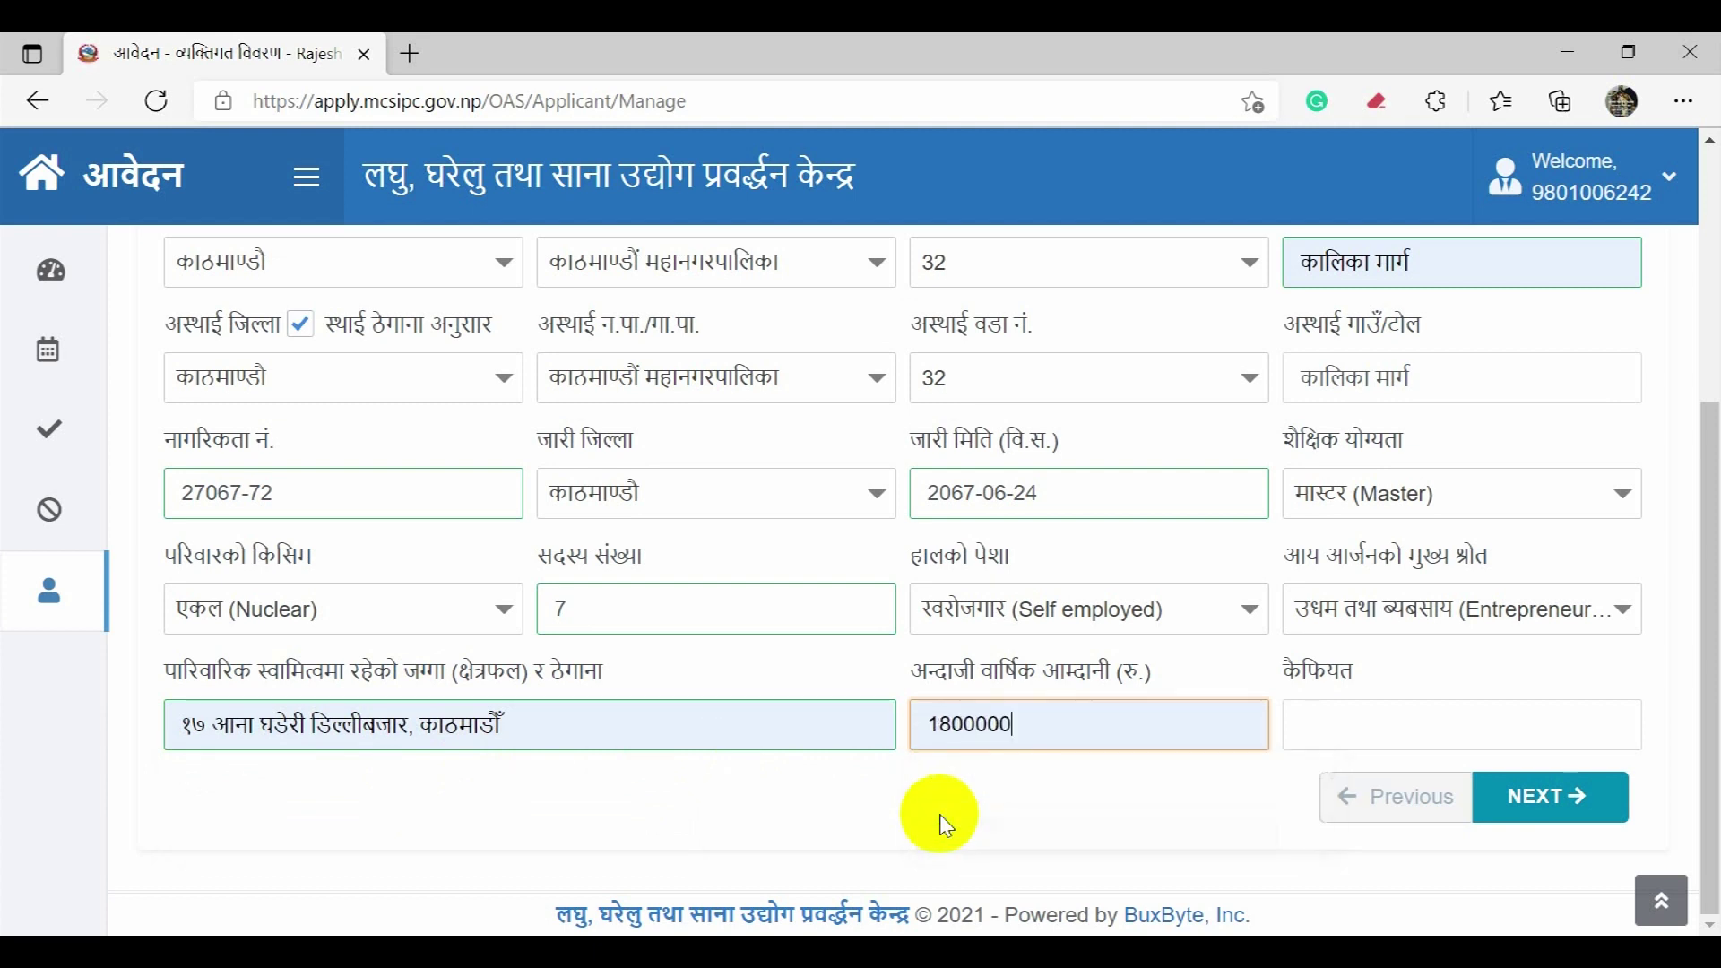
Step: Enter '-' in the कैफियत remarks field and save the personal details
left_click(1326, 735)
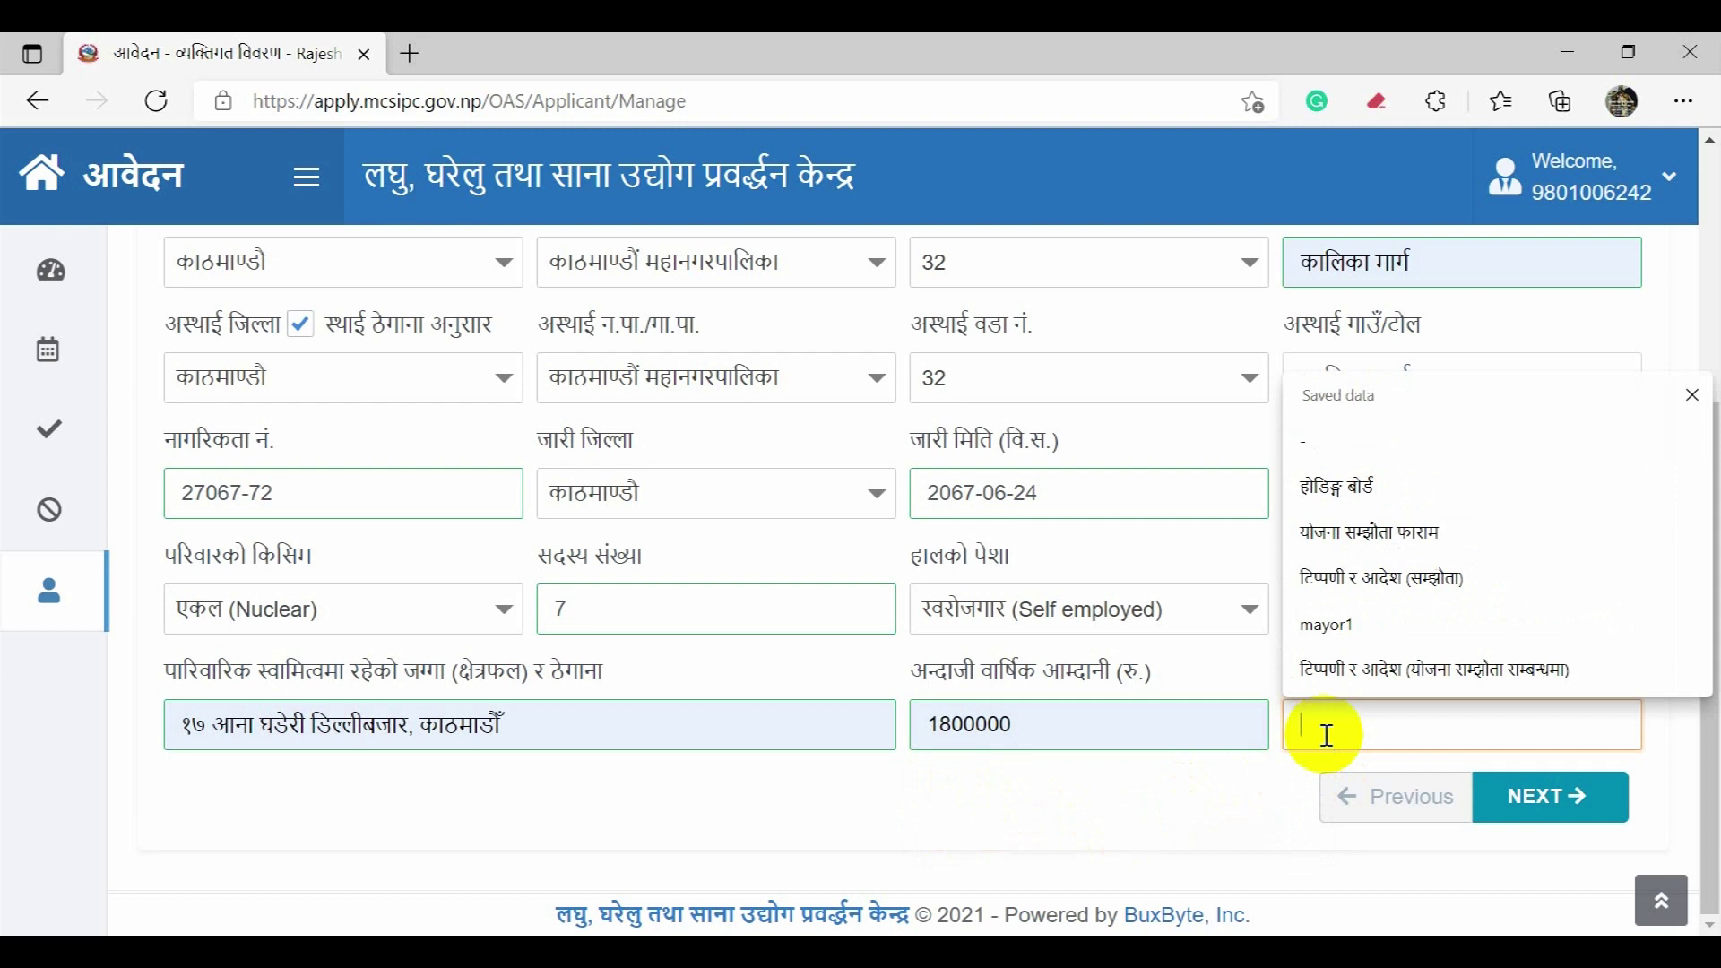
key("alt+shift")
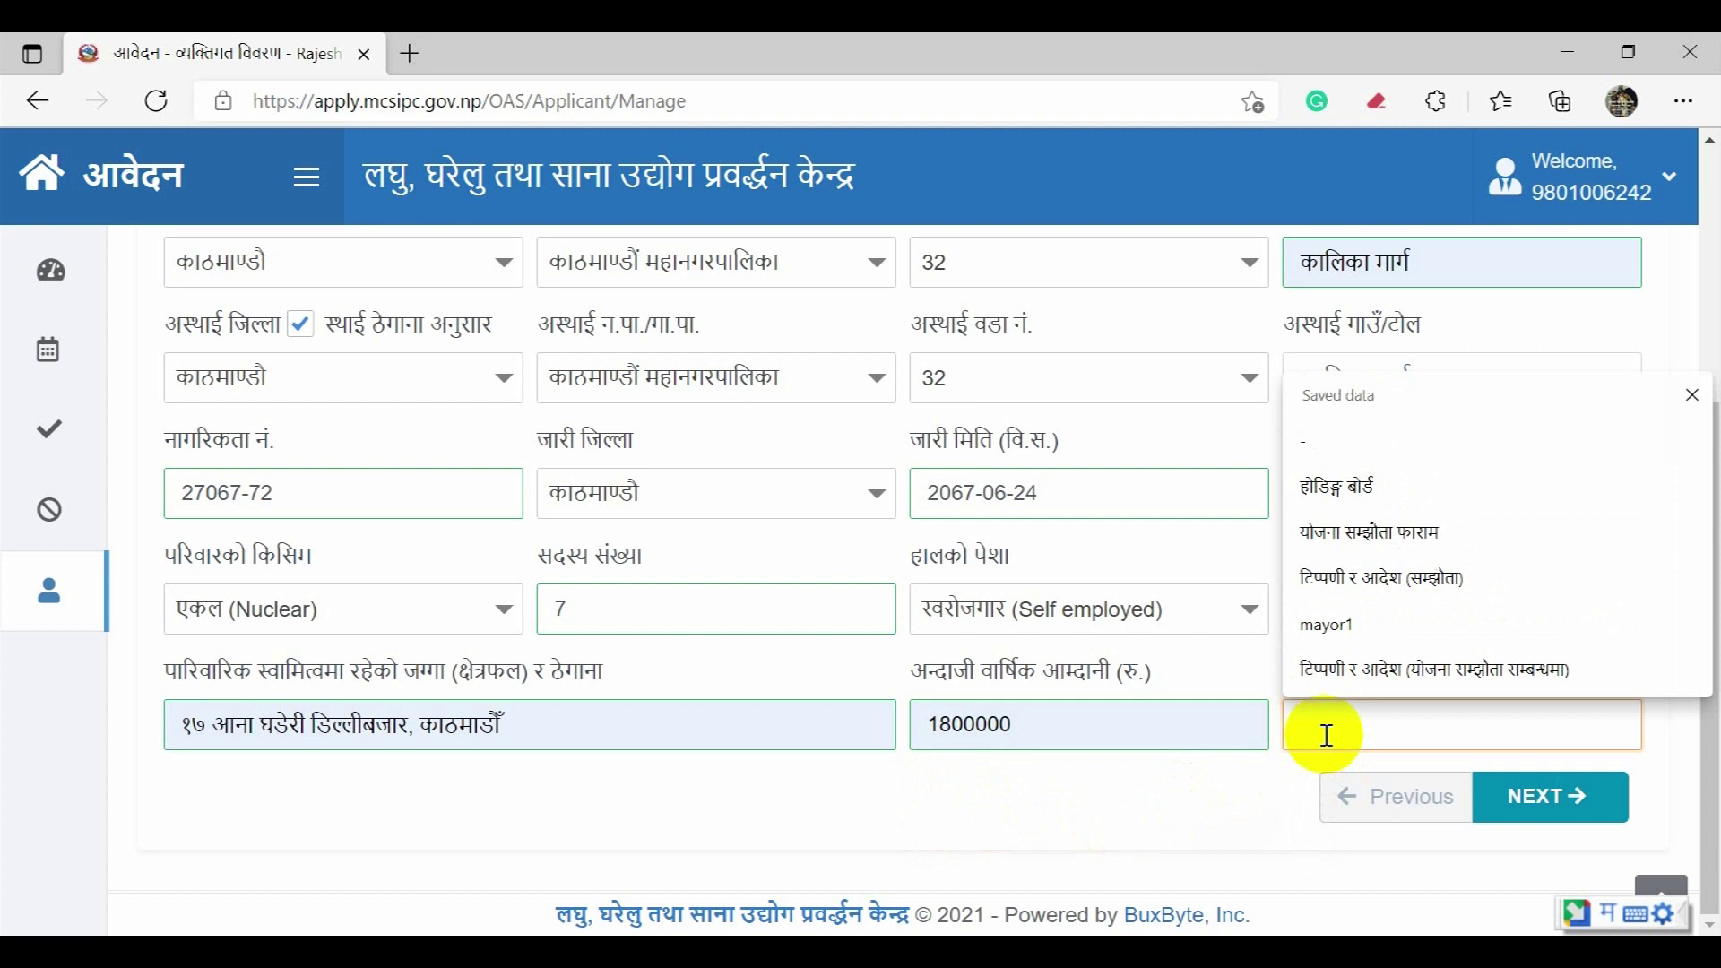
key("alt+shift")
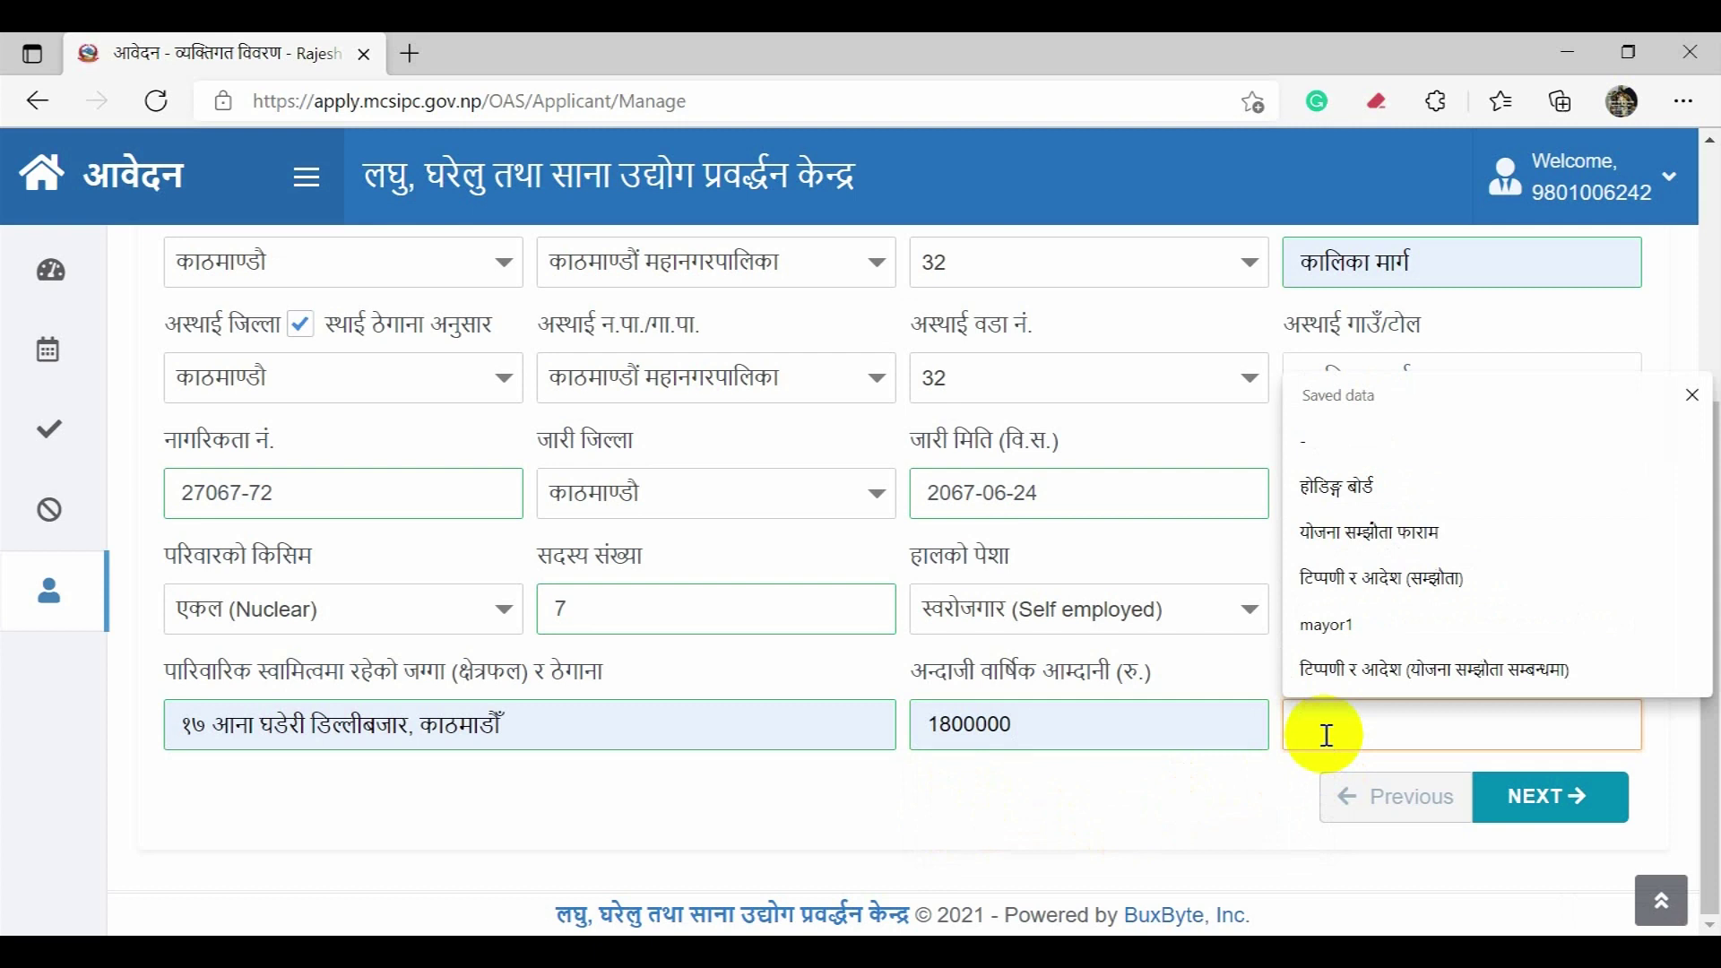
key("Escape")
type("-")
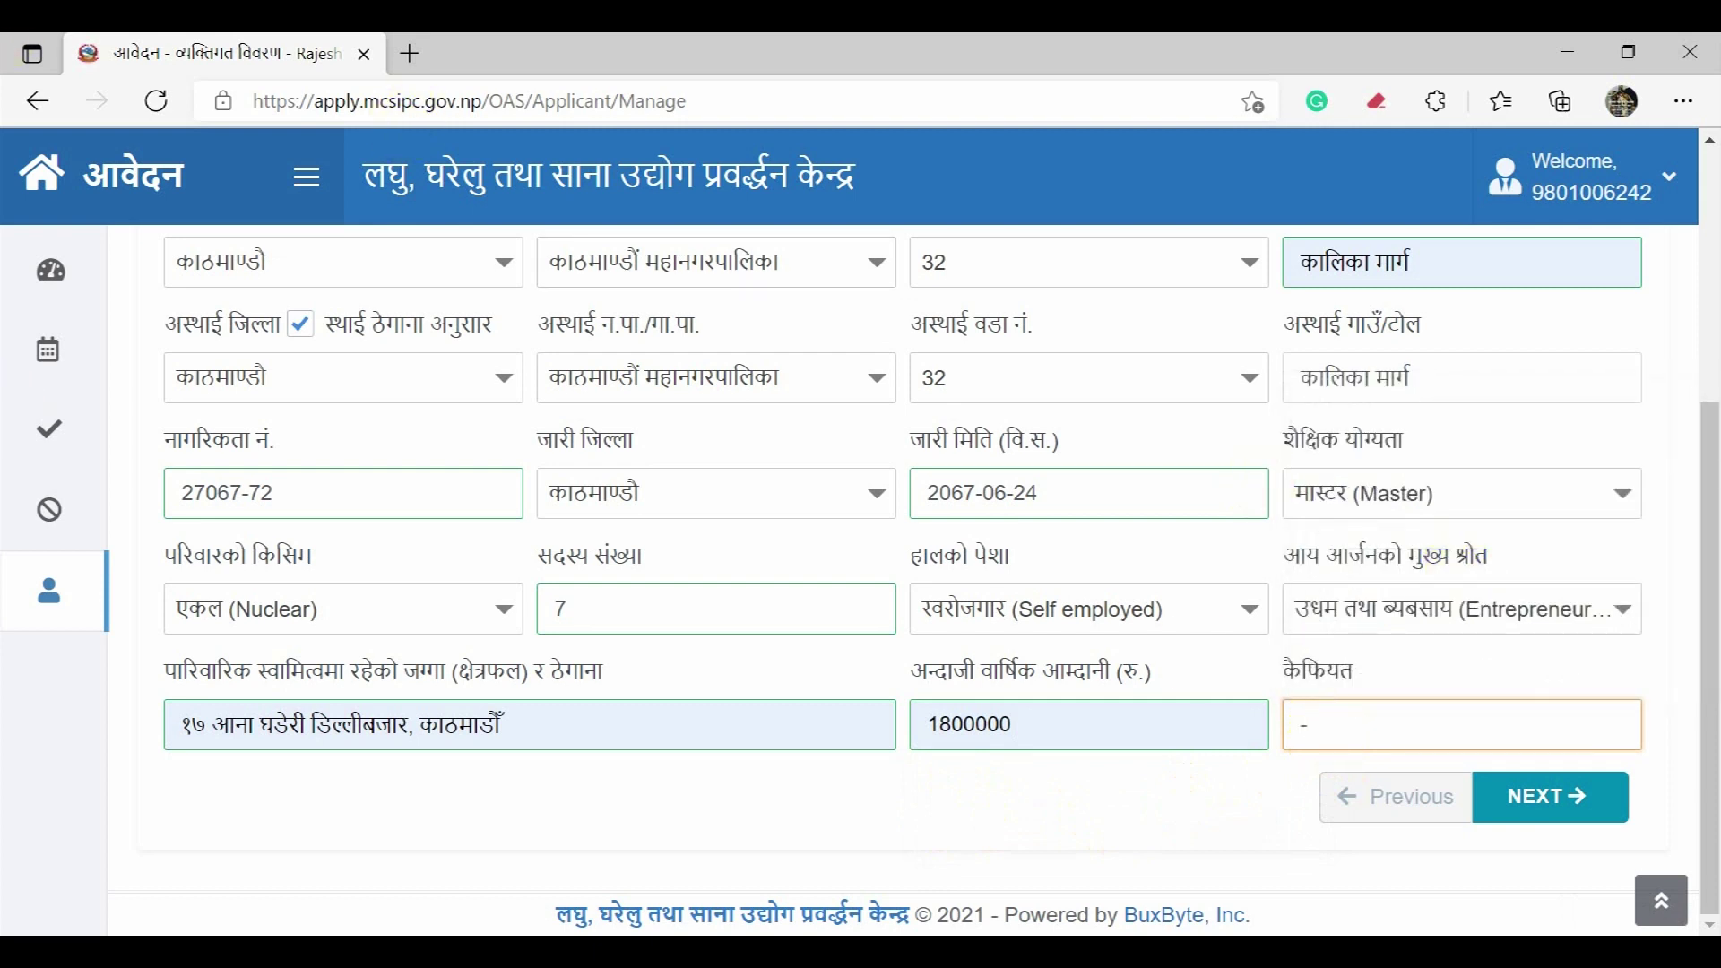
left_click(1533, 809)
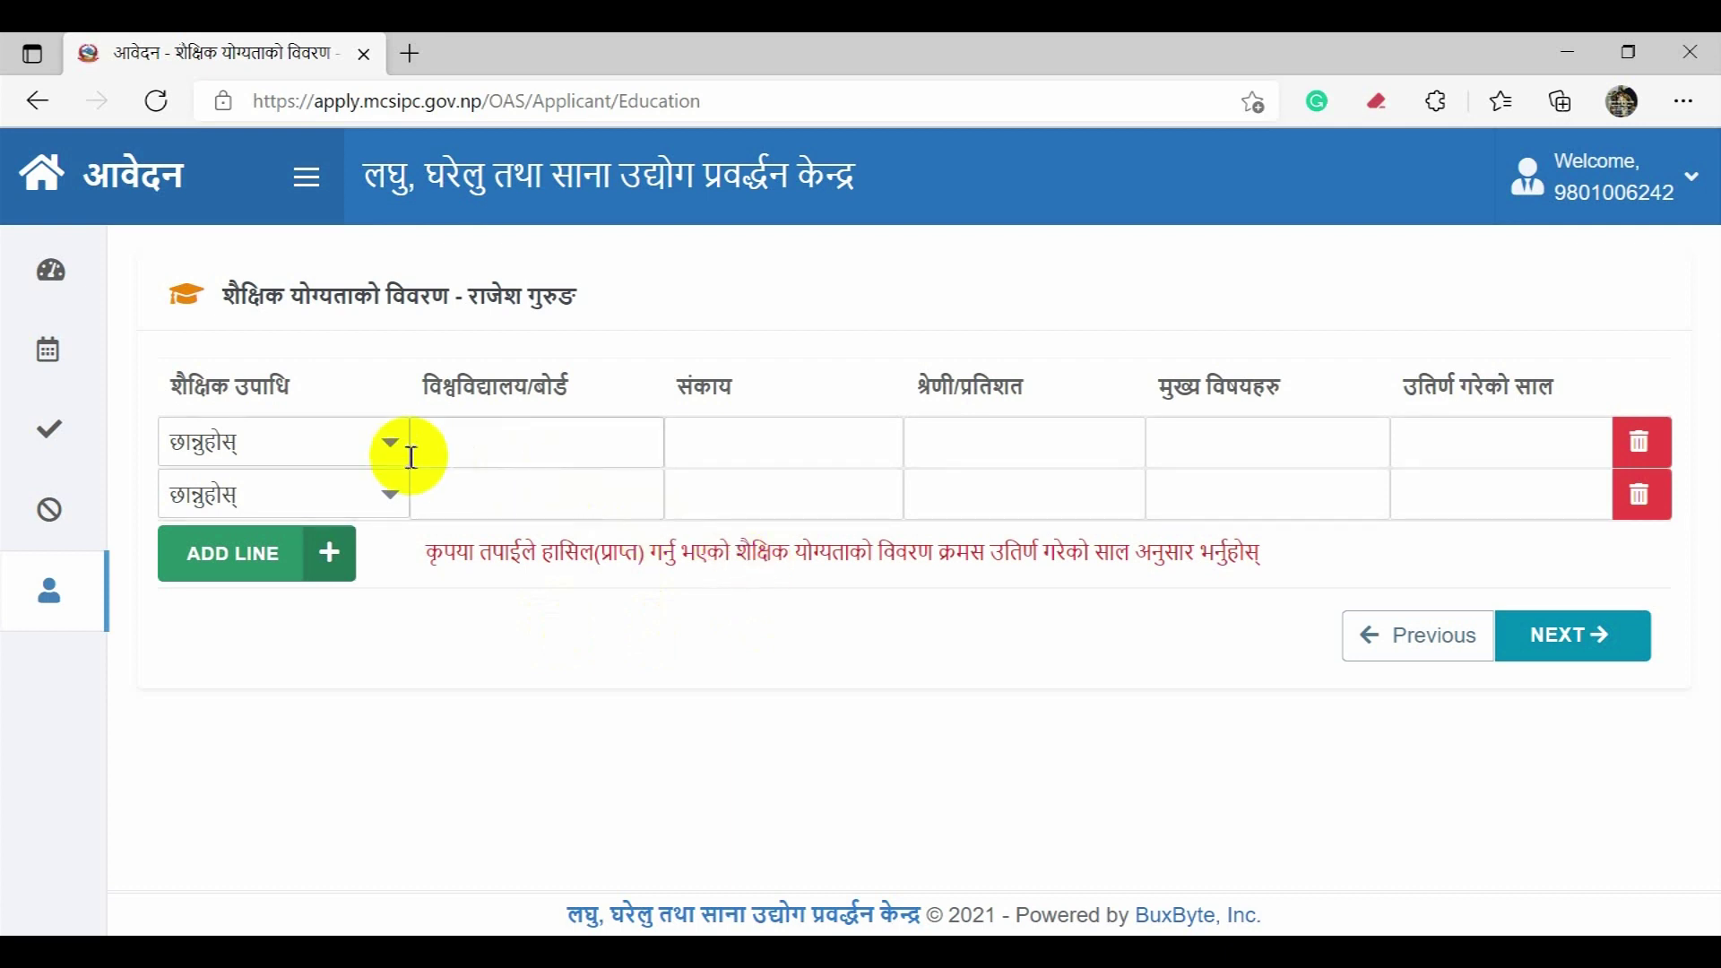
Step: Set the first qualification row to Secondary (माध्यमिक) with board SLC Board
left_click(365, 437)
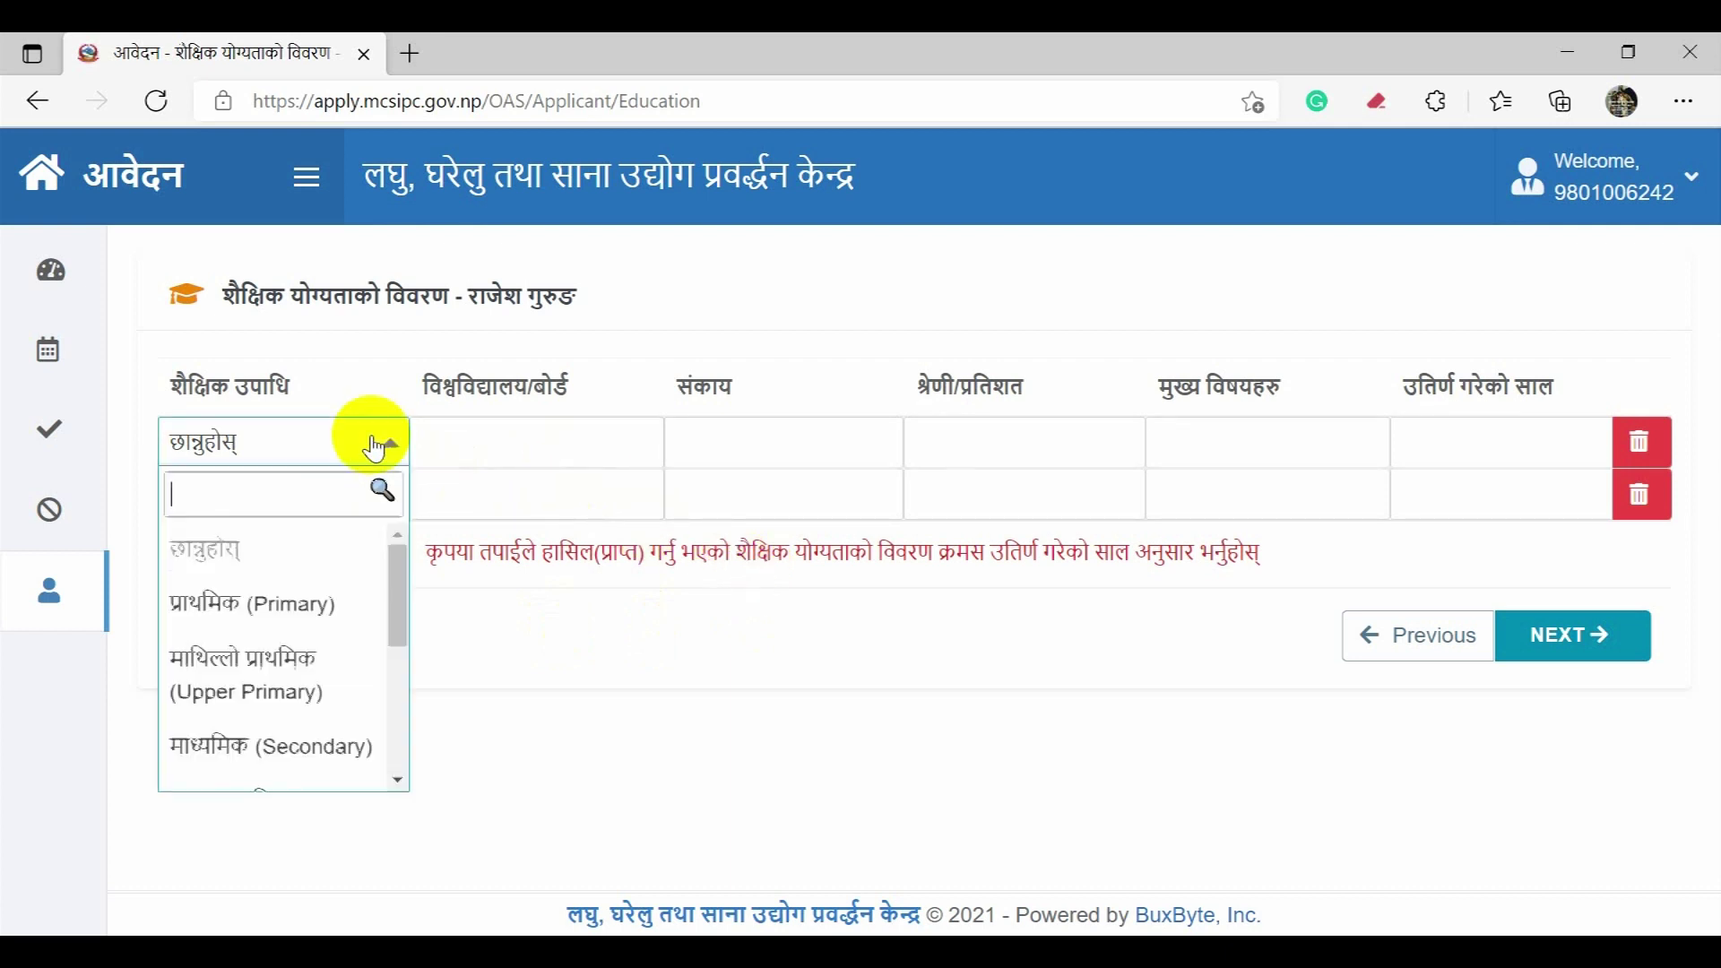
scroll(328, 587, "down", 2)
scroll(327, 587, "down", 3)
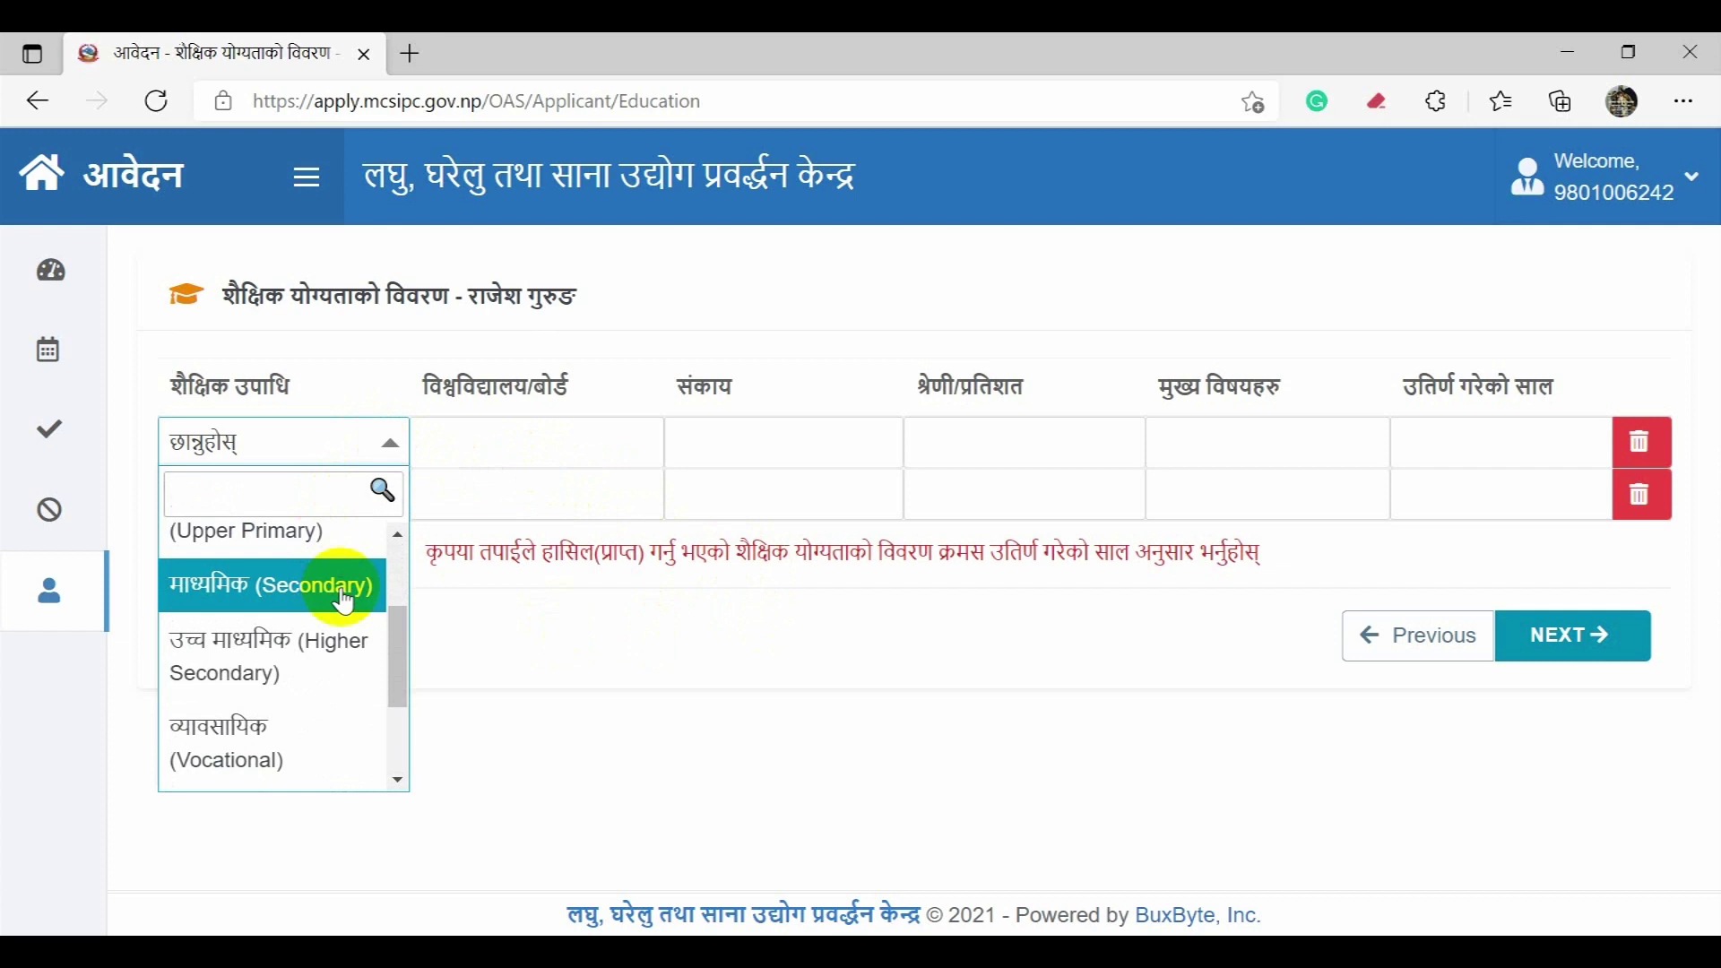
left_click(343, 597)
left_click(457, 459)
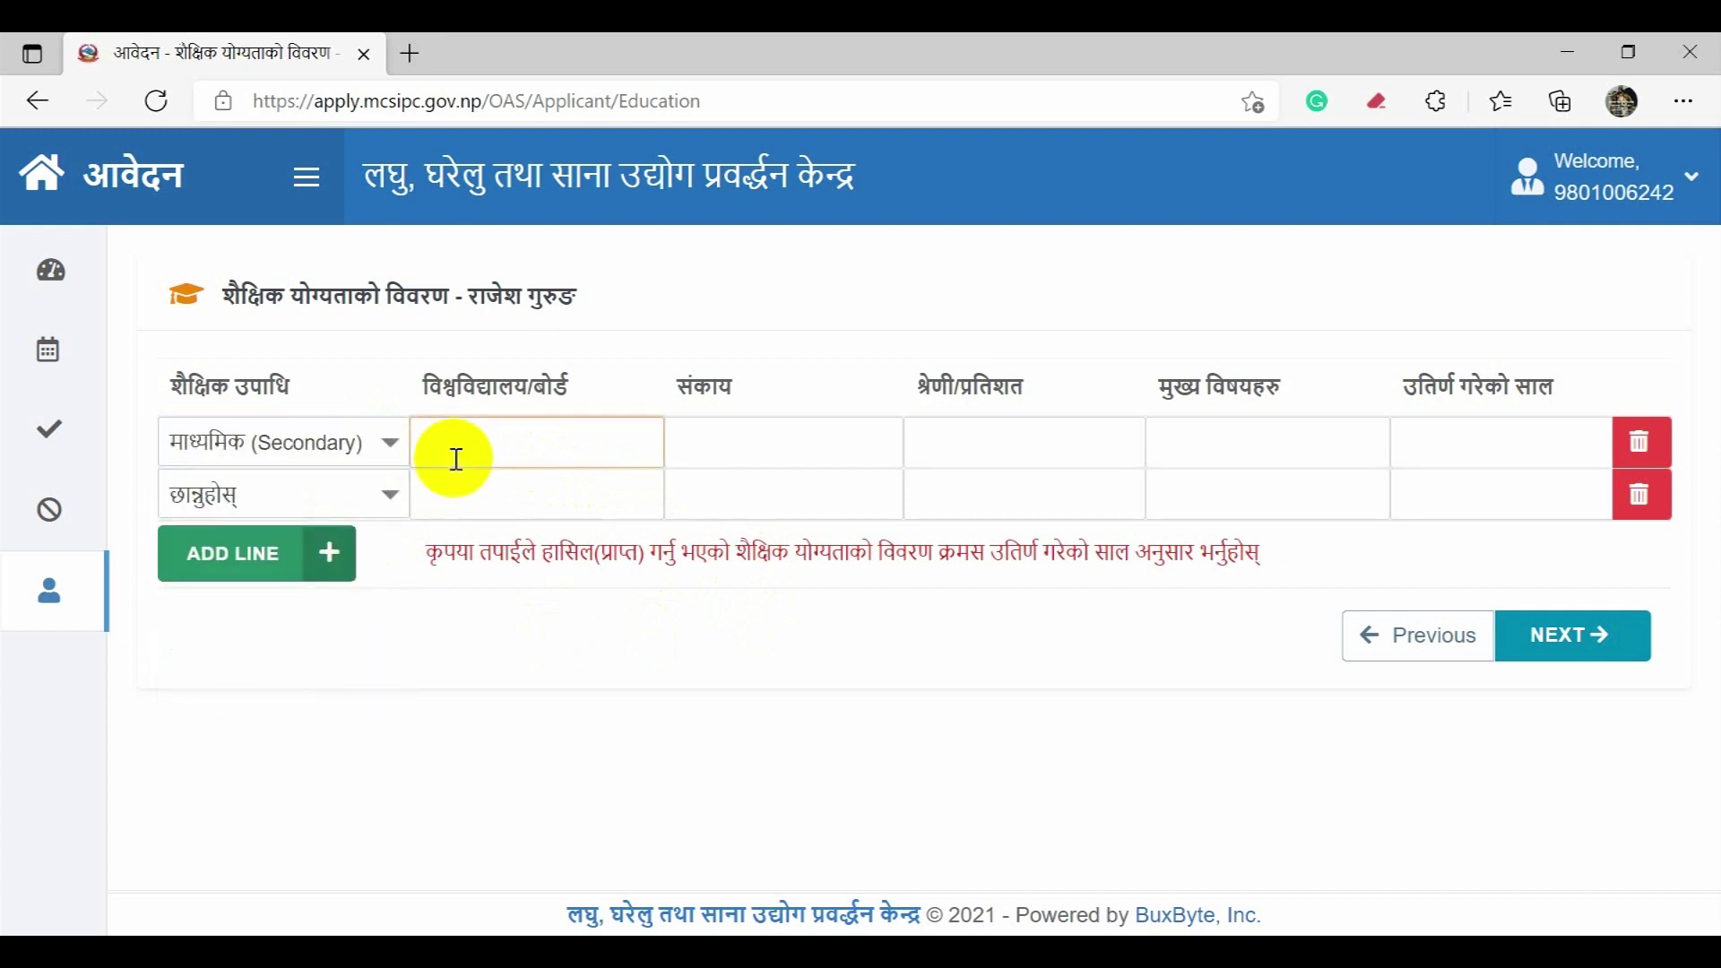
type("SLC Board")
Step: Fill row one's faculty OPT MATH, grade 75%, subjects Opt Math, and passing year 2008
key("Tab")
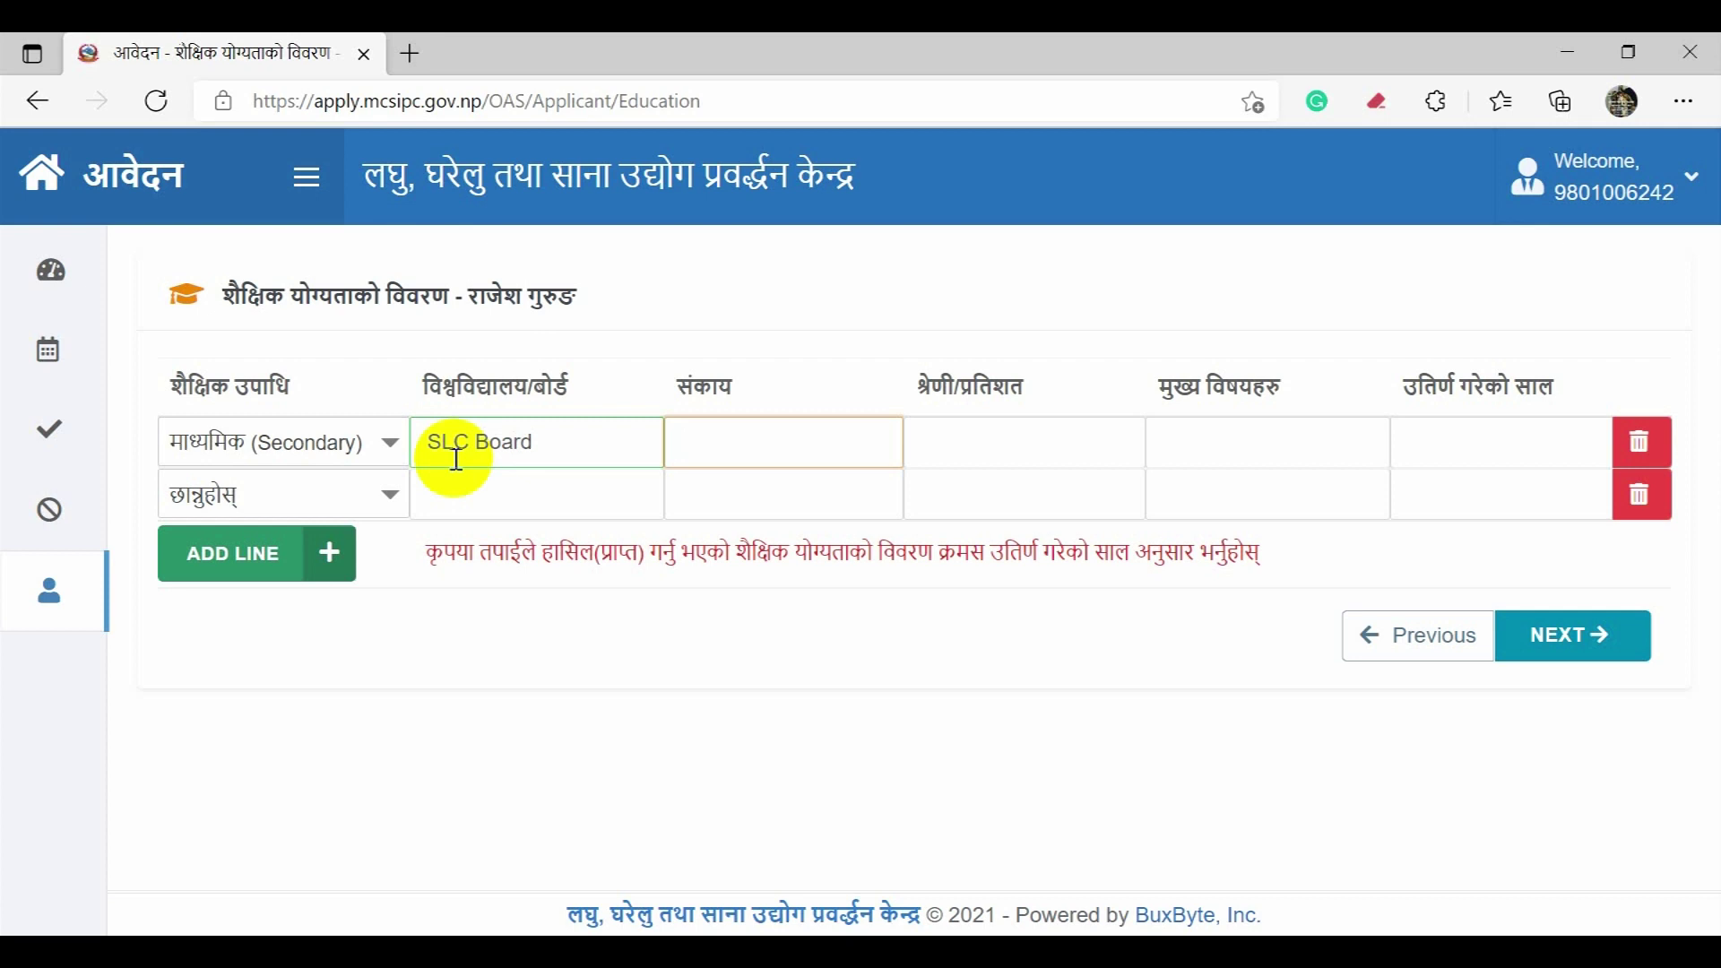
type("OPT MATH")
key("Tab")
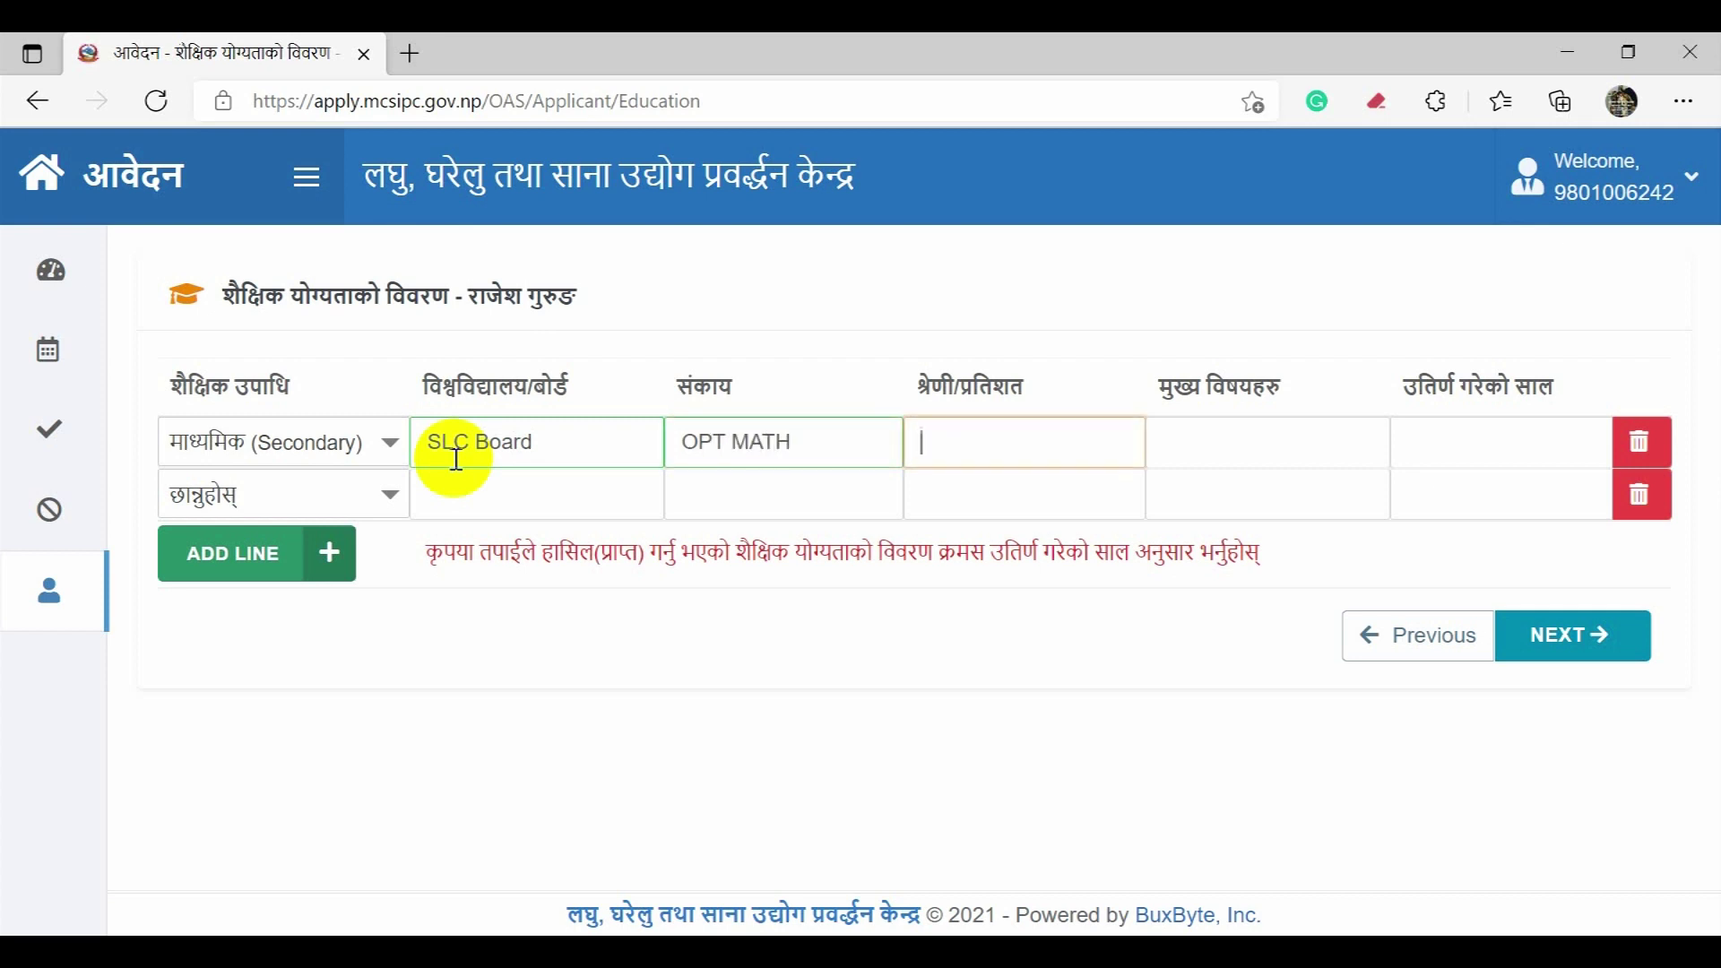
type("A")
key("BackSpace")
type("75%")
key("Tab")
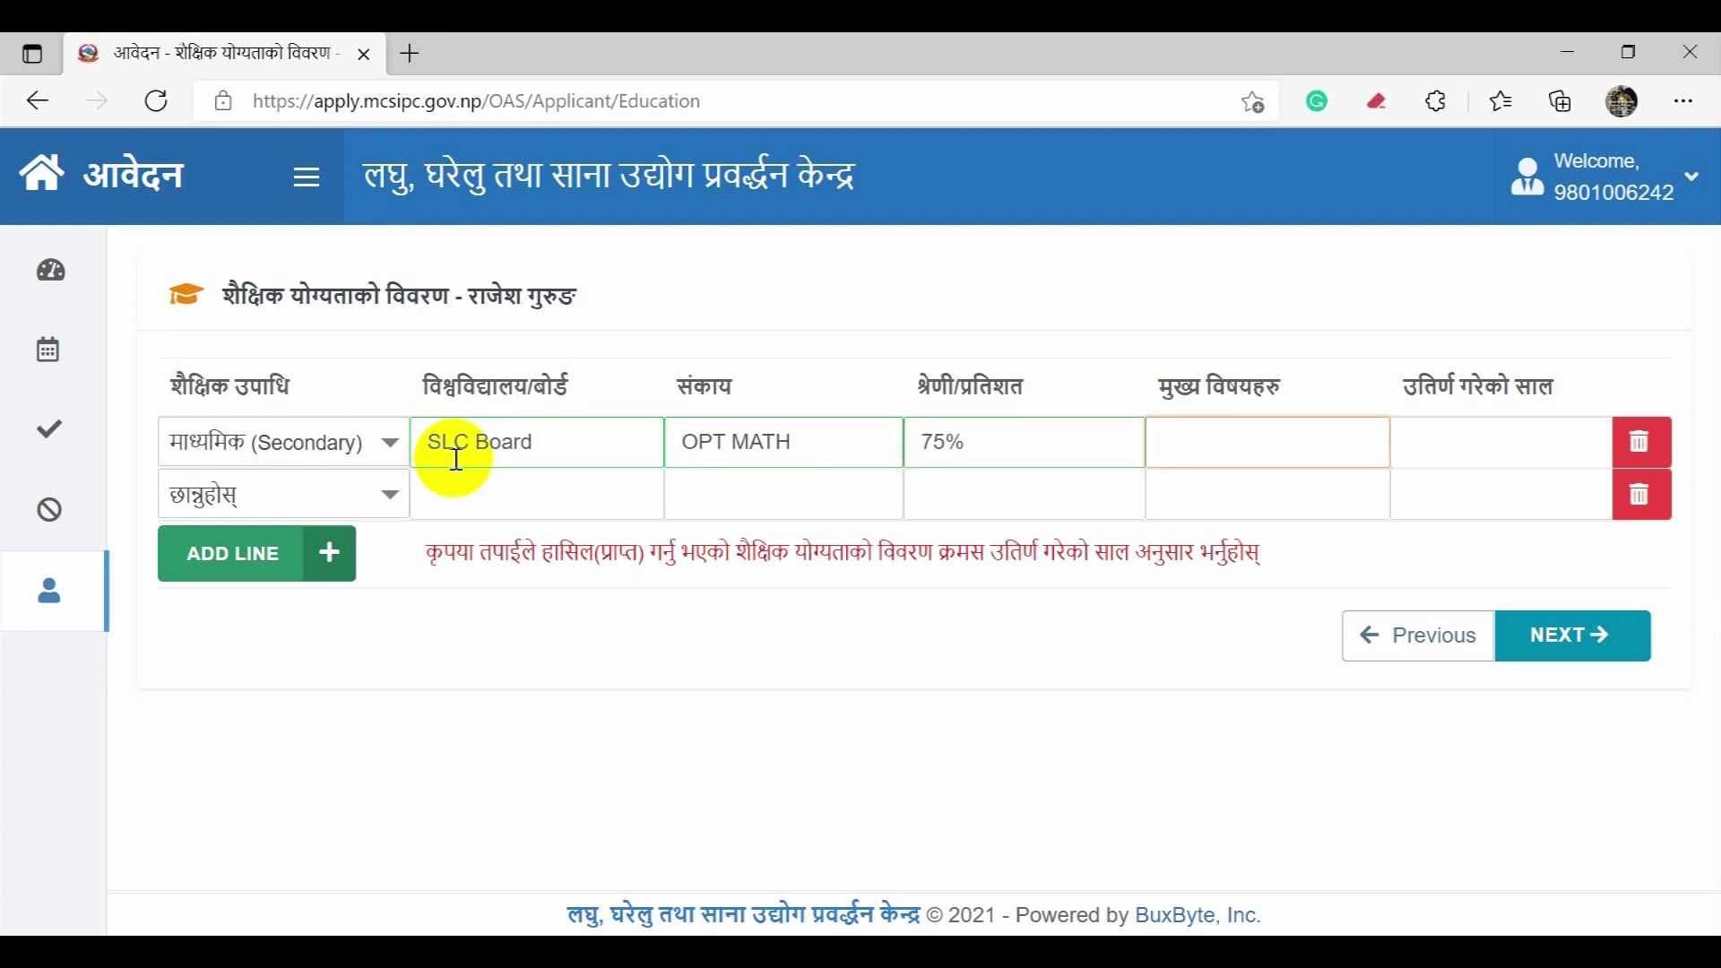
type("Opt Math")
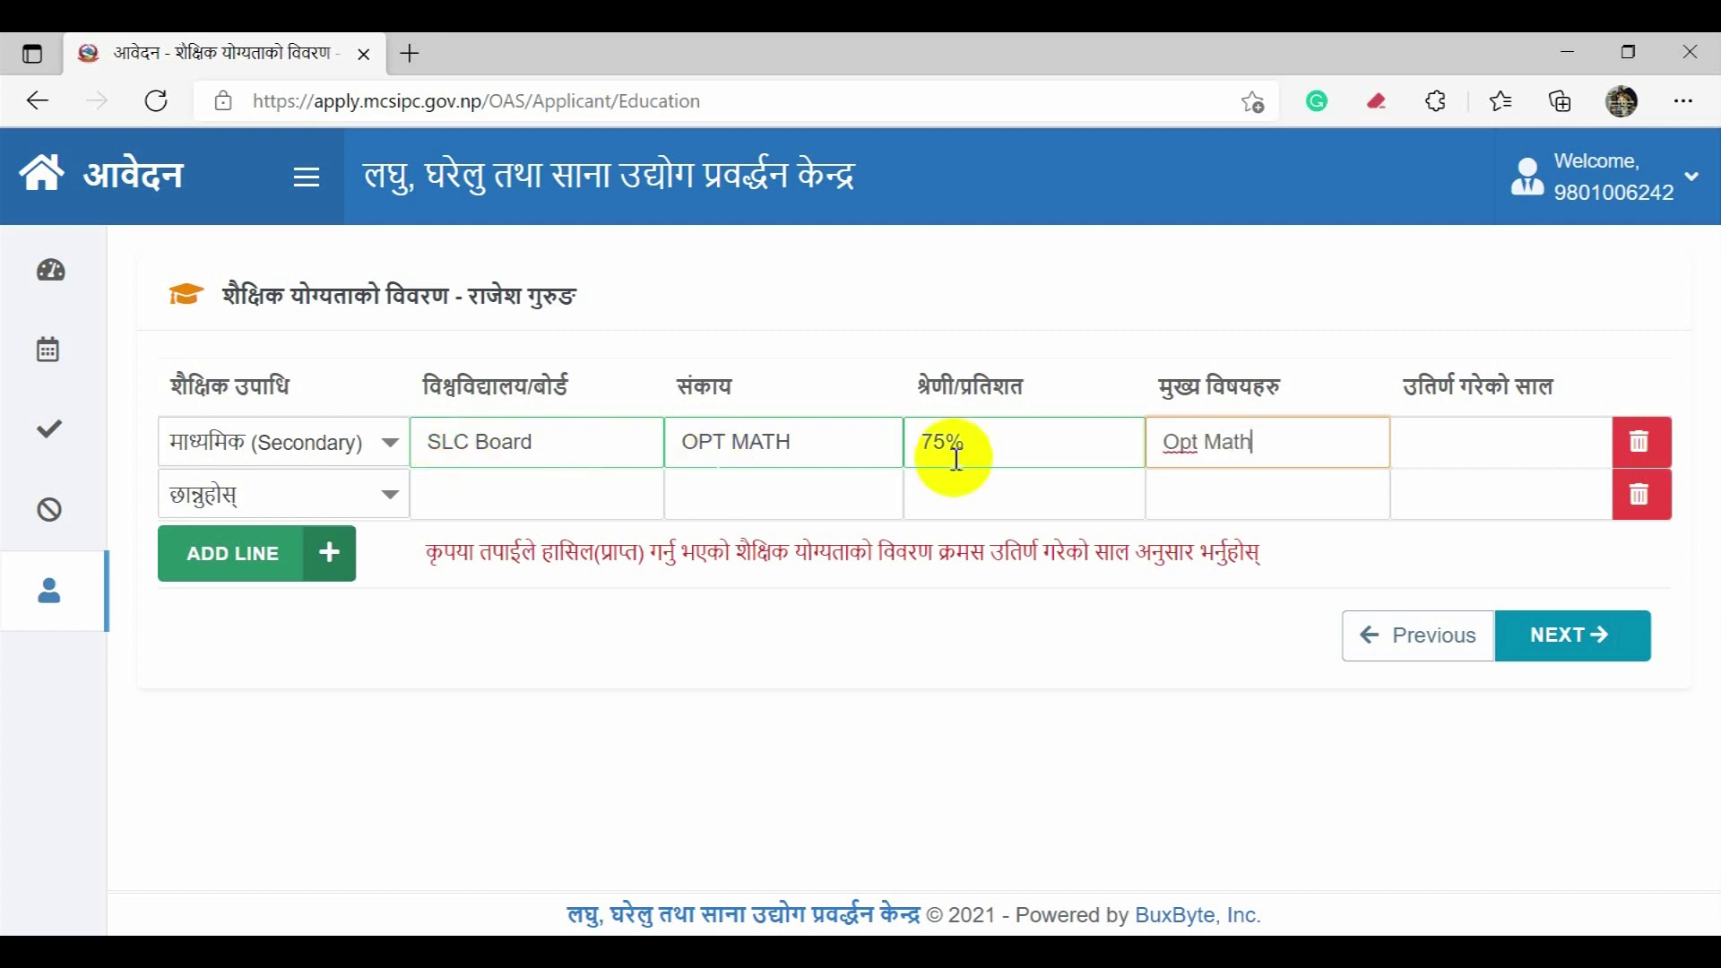
left_click(1430, 442)
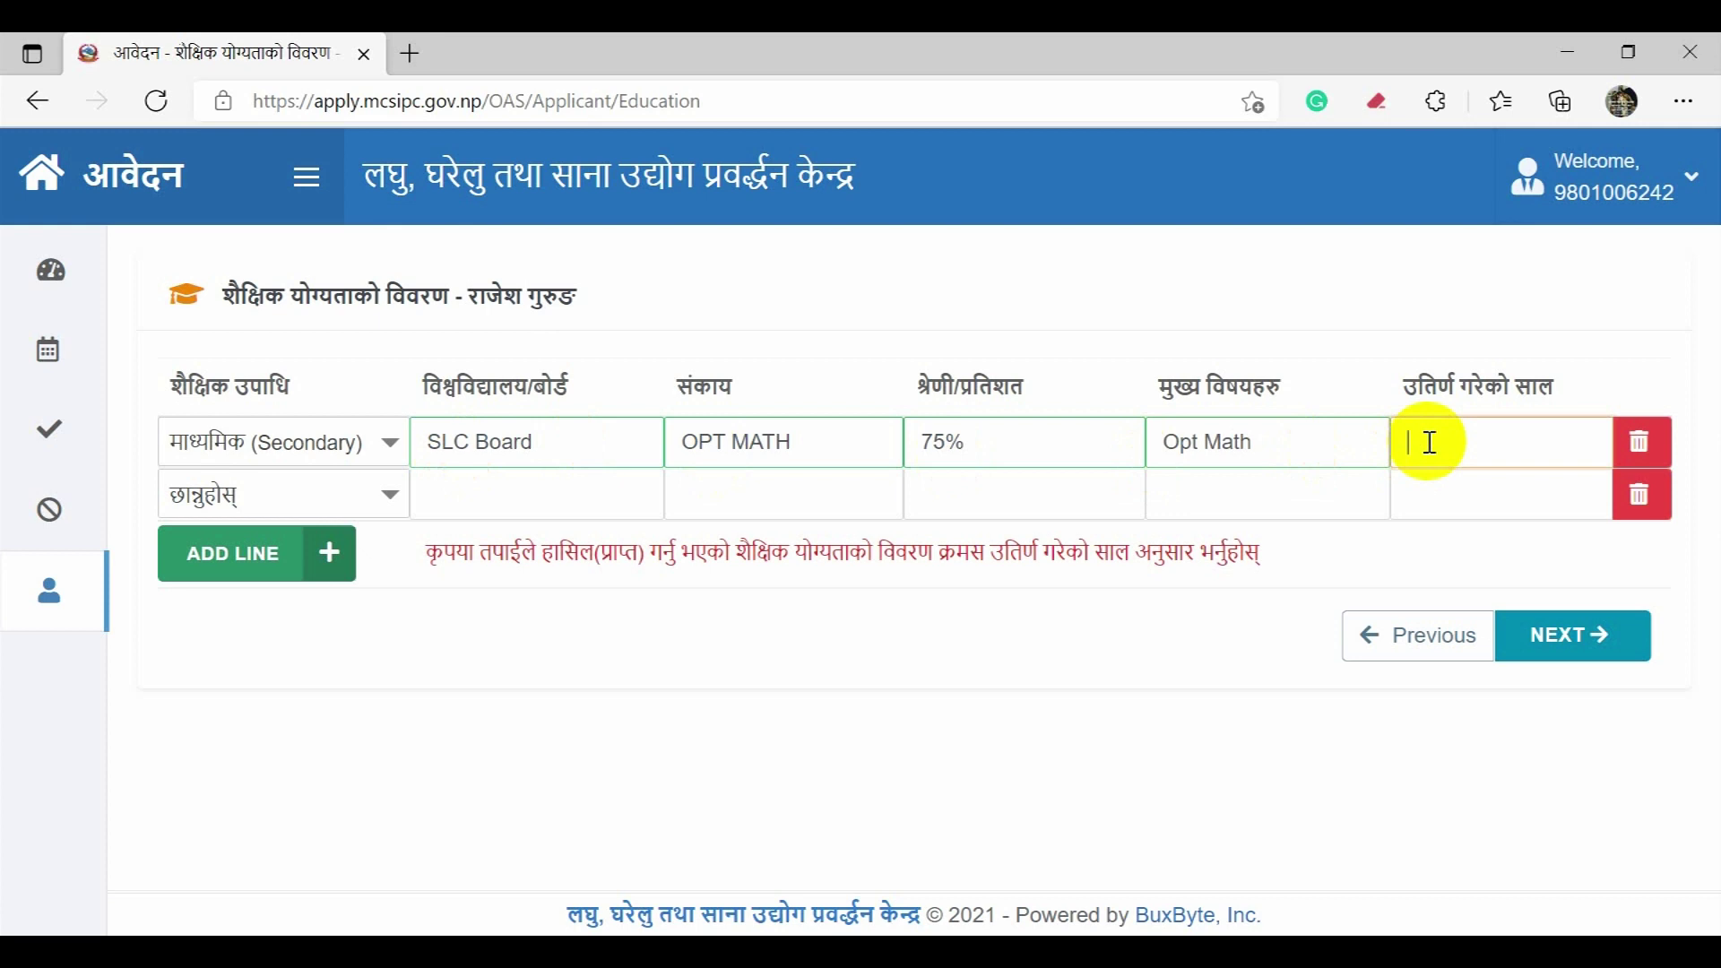
type("2008")
left_click(310, 496)
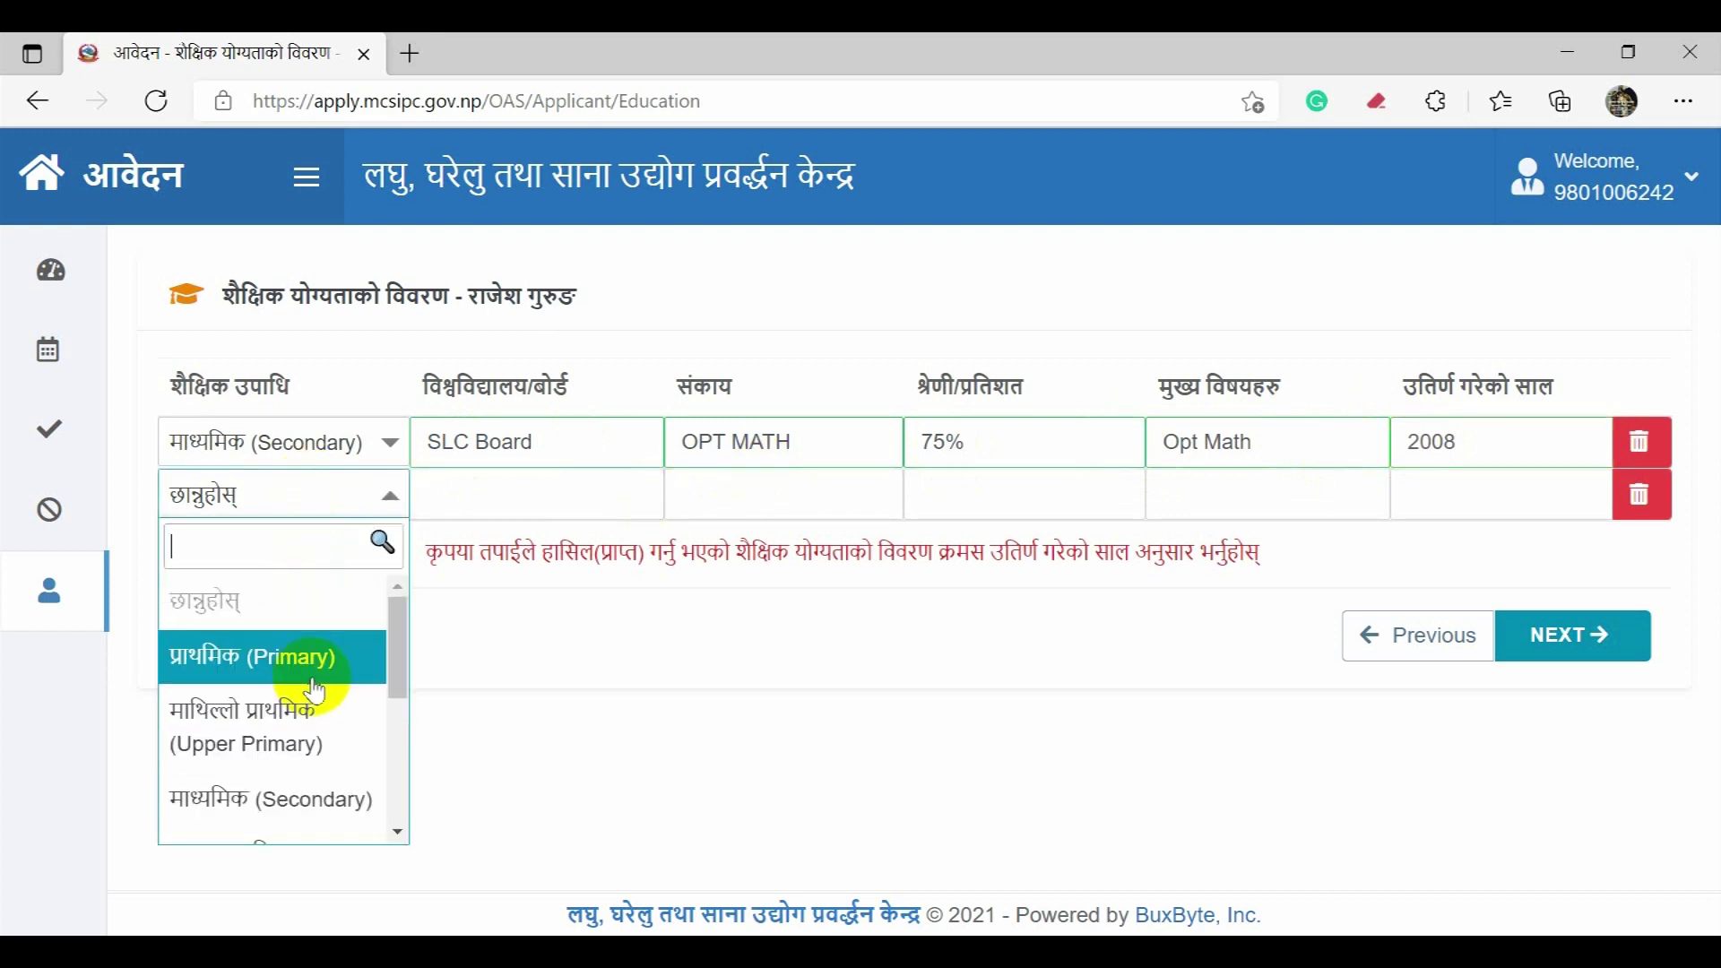
Step: Set row two to Higher Secondary (उच्च माध्यमिक) with board HSEB and faculty Science
left_click(403, 642)
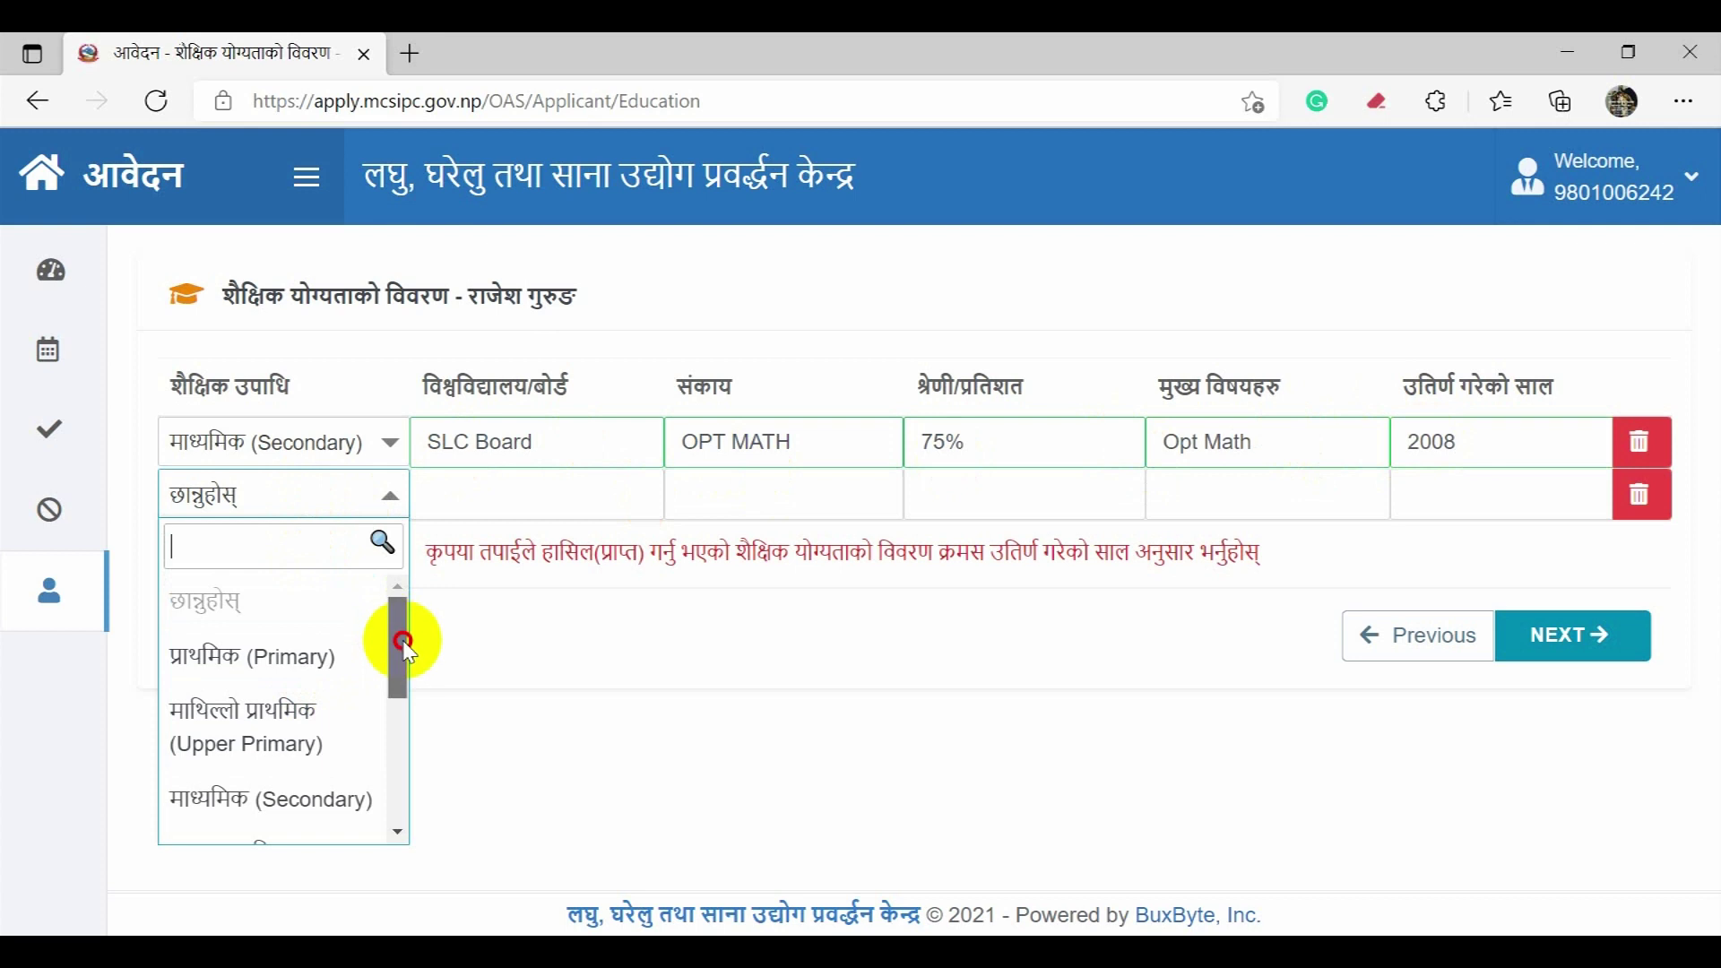
left_click_drag(404, 641, 404, 681)
left_click(346, 756)
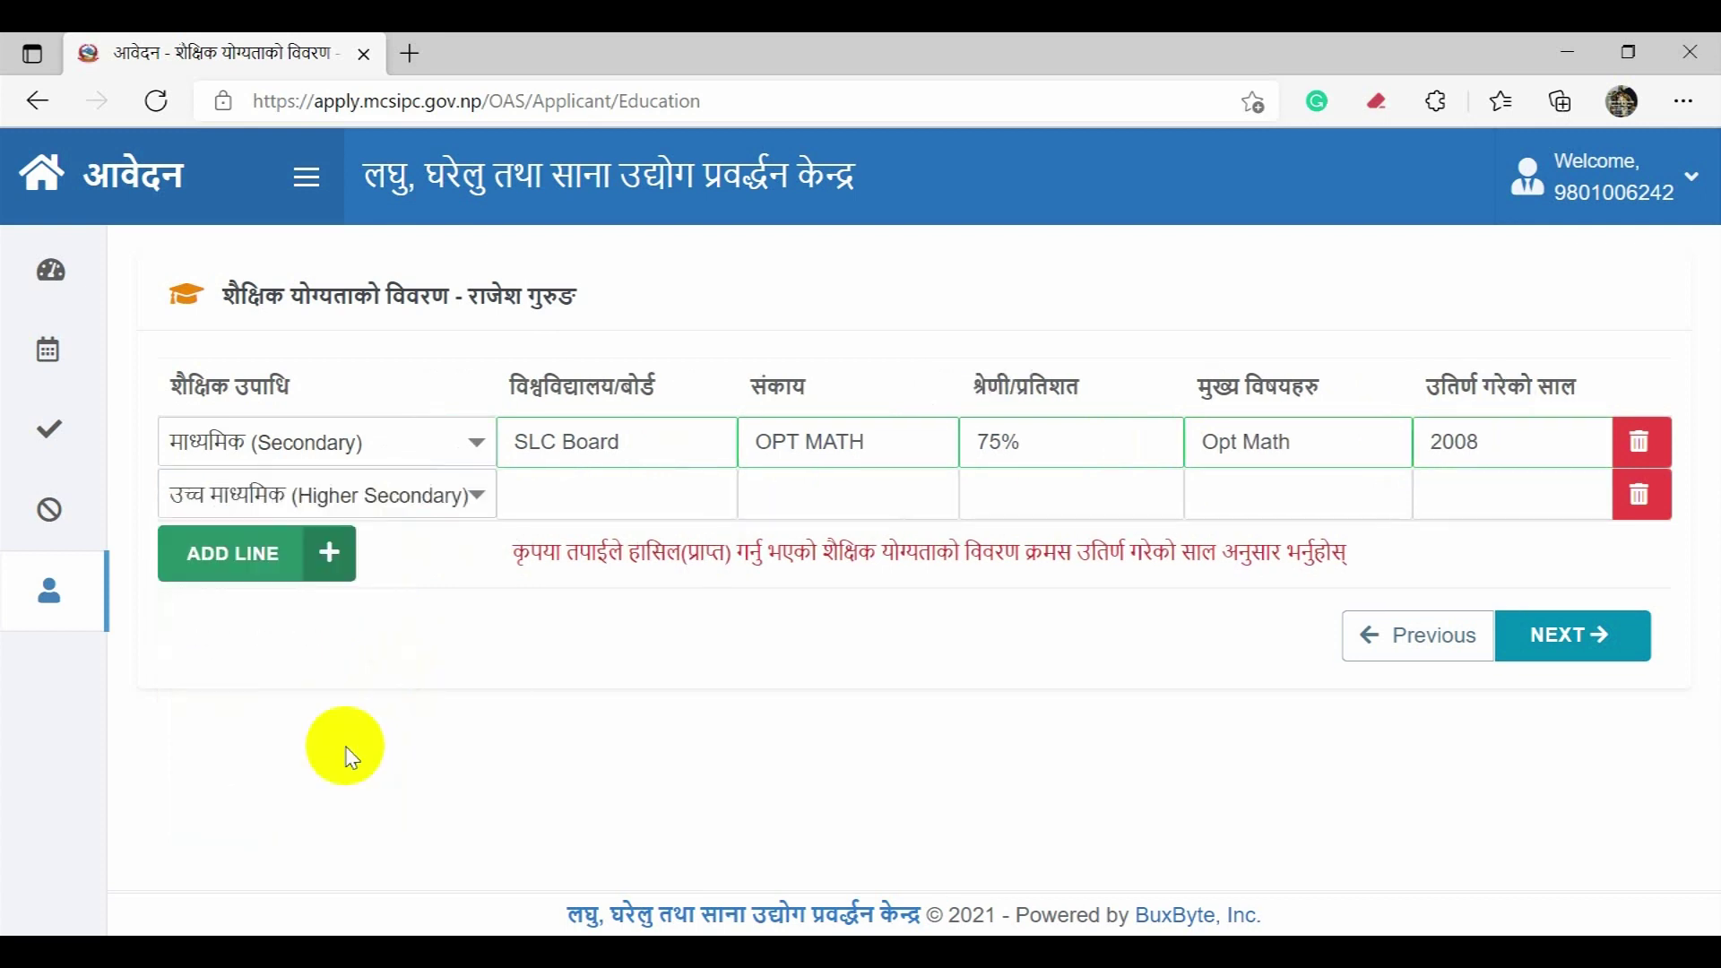
left_click(589, 489)
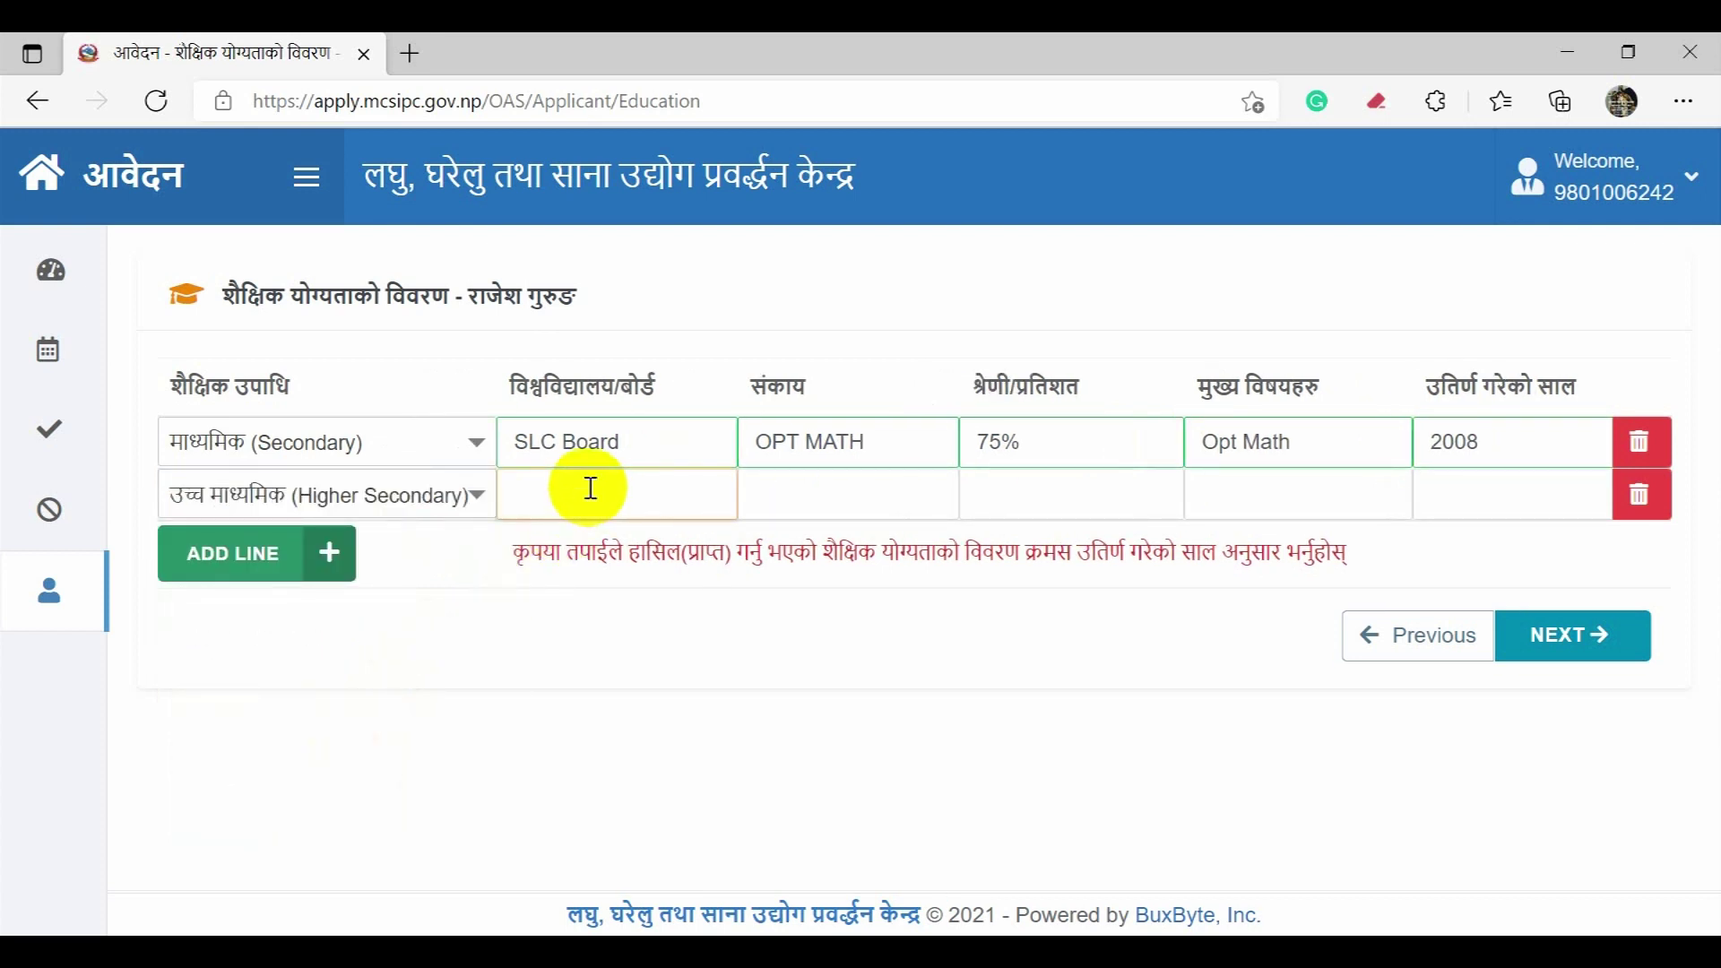
type("HSEB")
key("Tab")
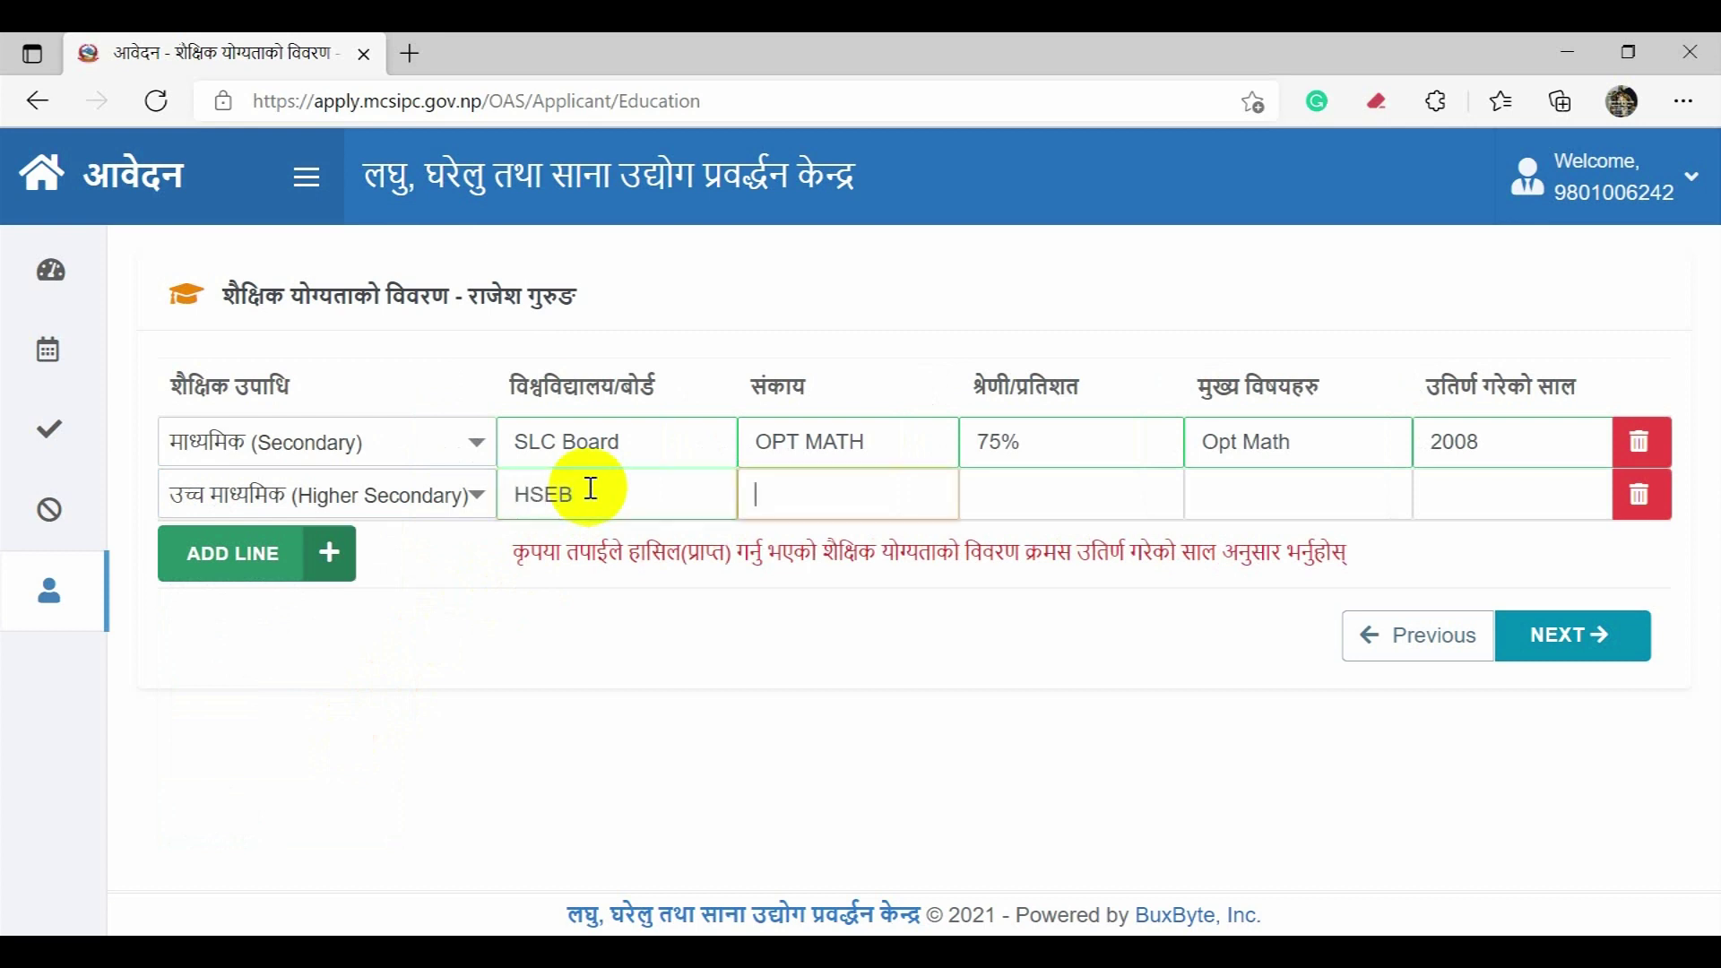
type("Science")
Step: Enter 72%, Physics and 2010 for row two, then add a third row and start deleting it
key("Tab")
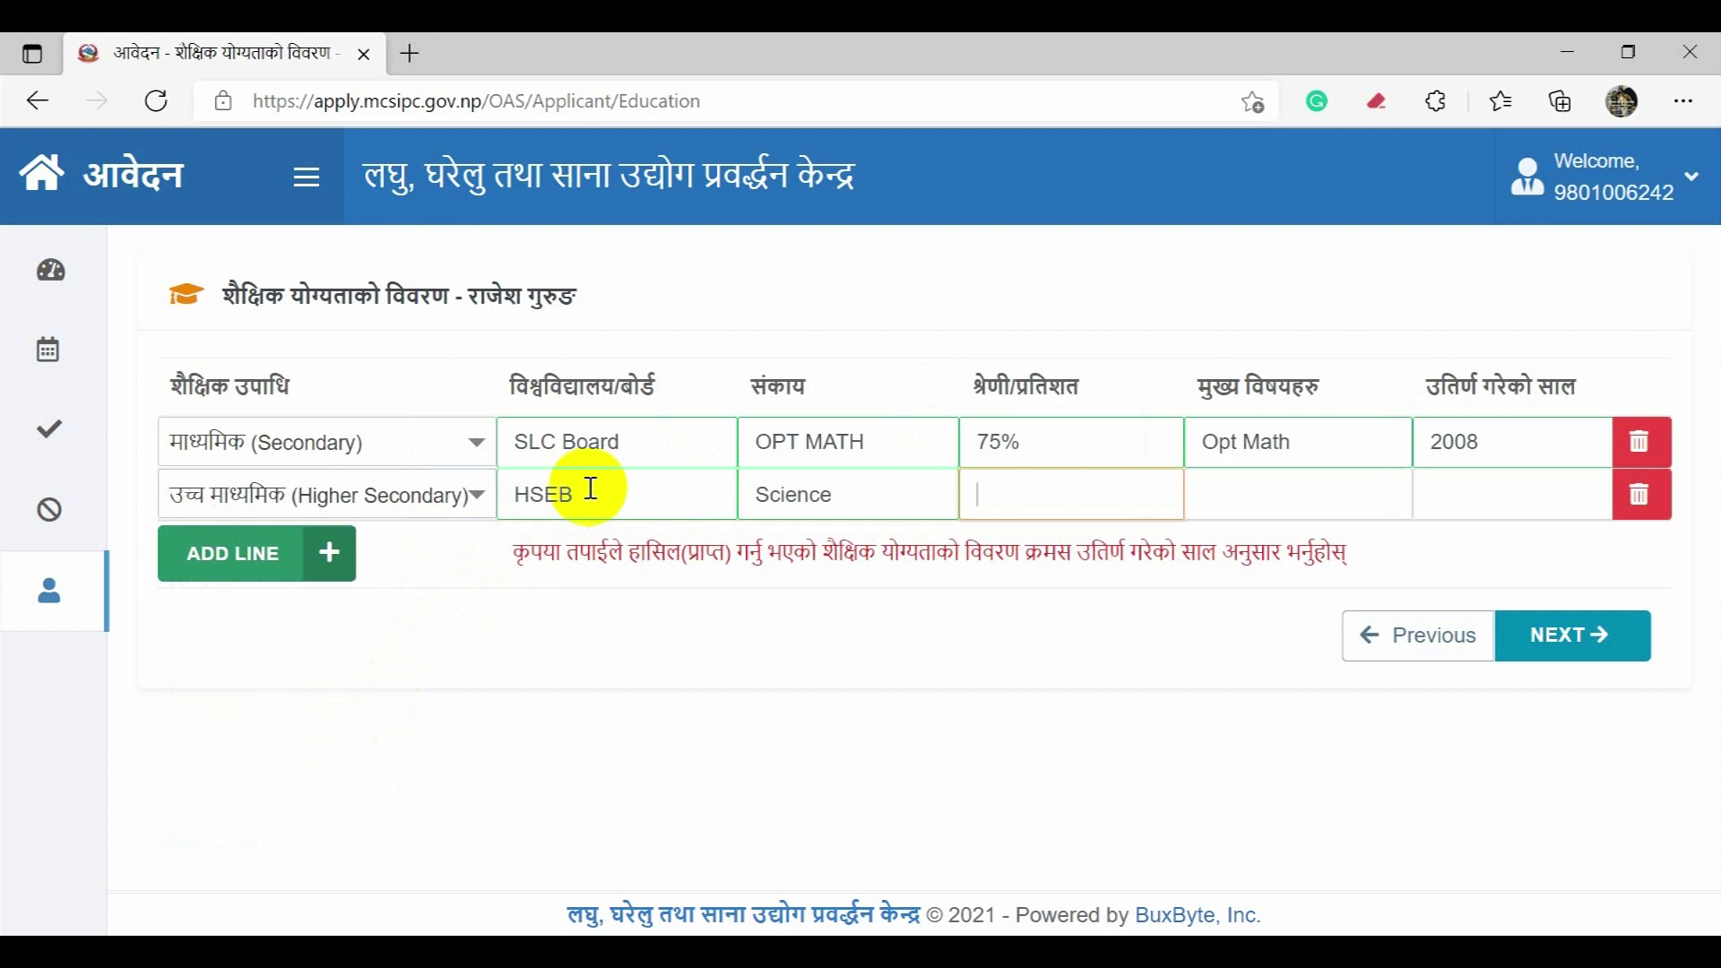
type("72%")
key("Tab")
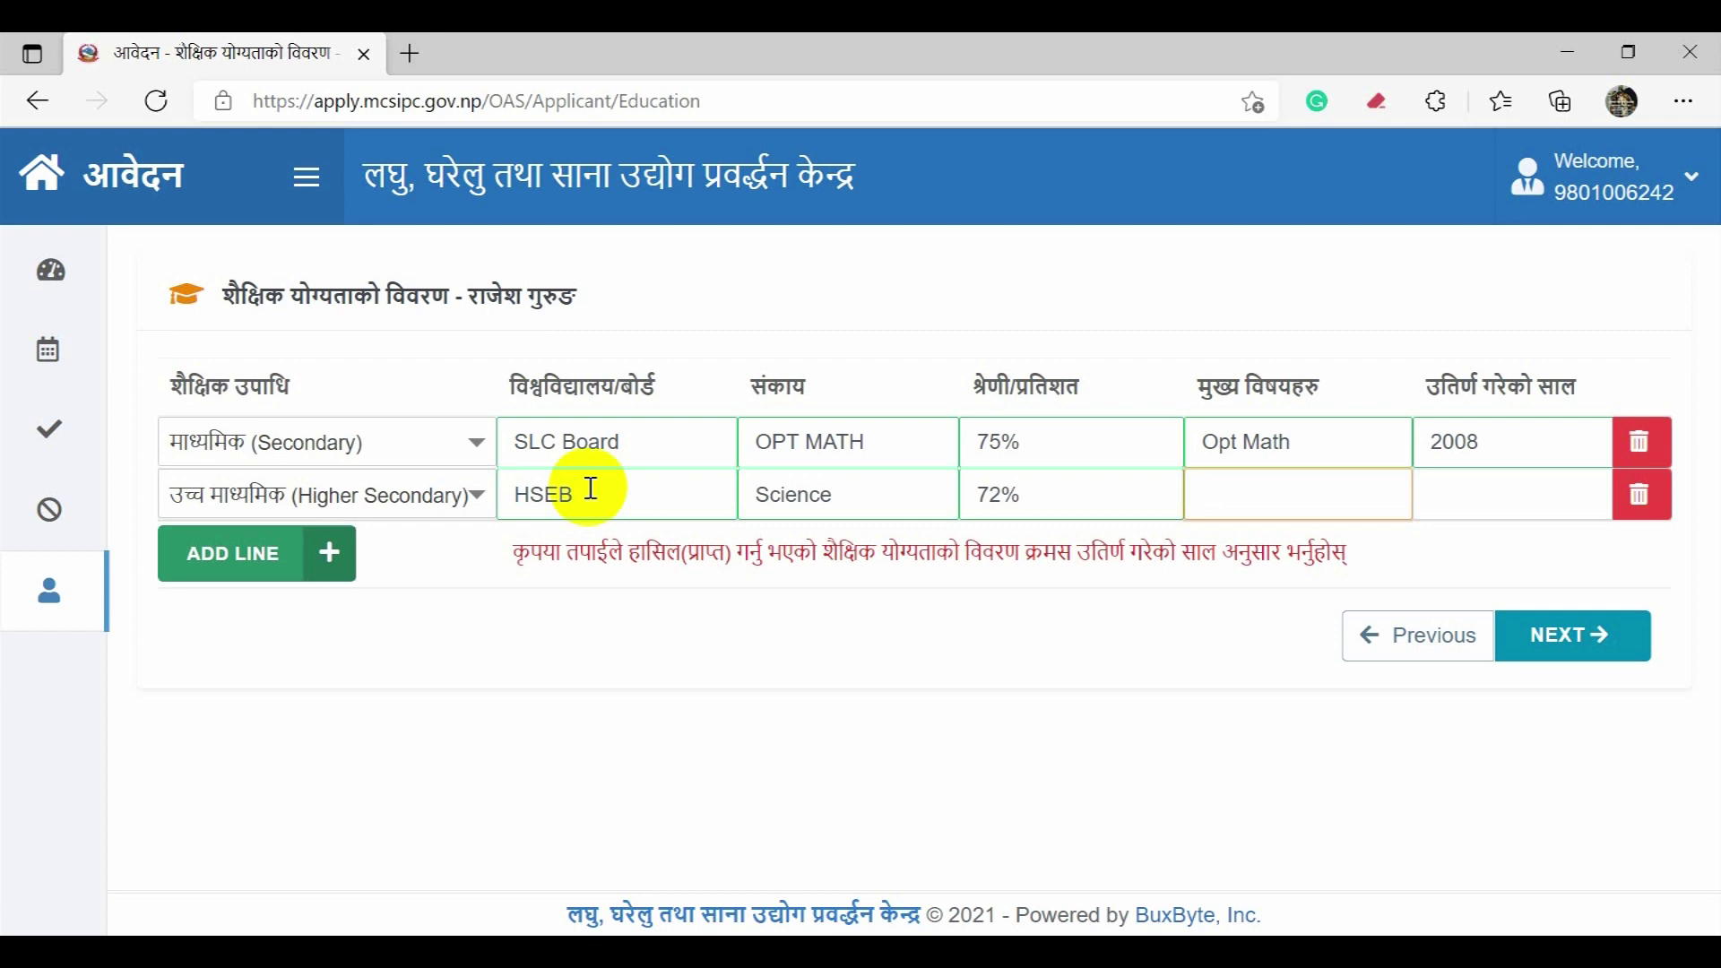
type("Physics")
key("Tab")
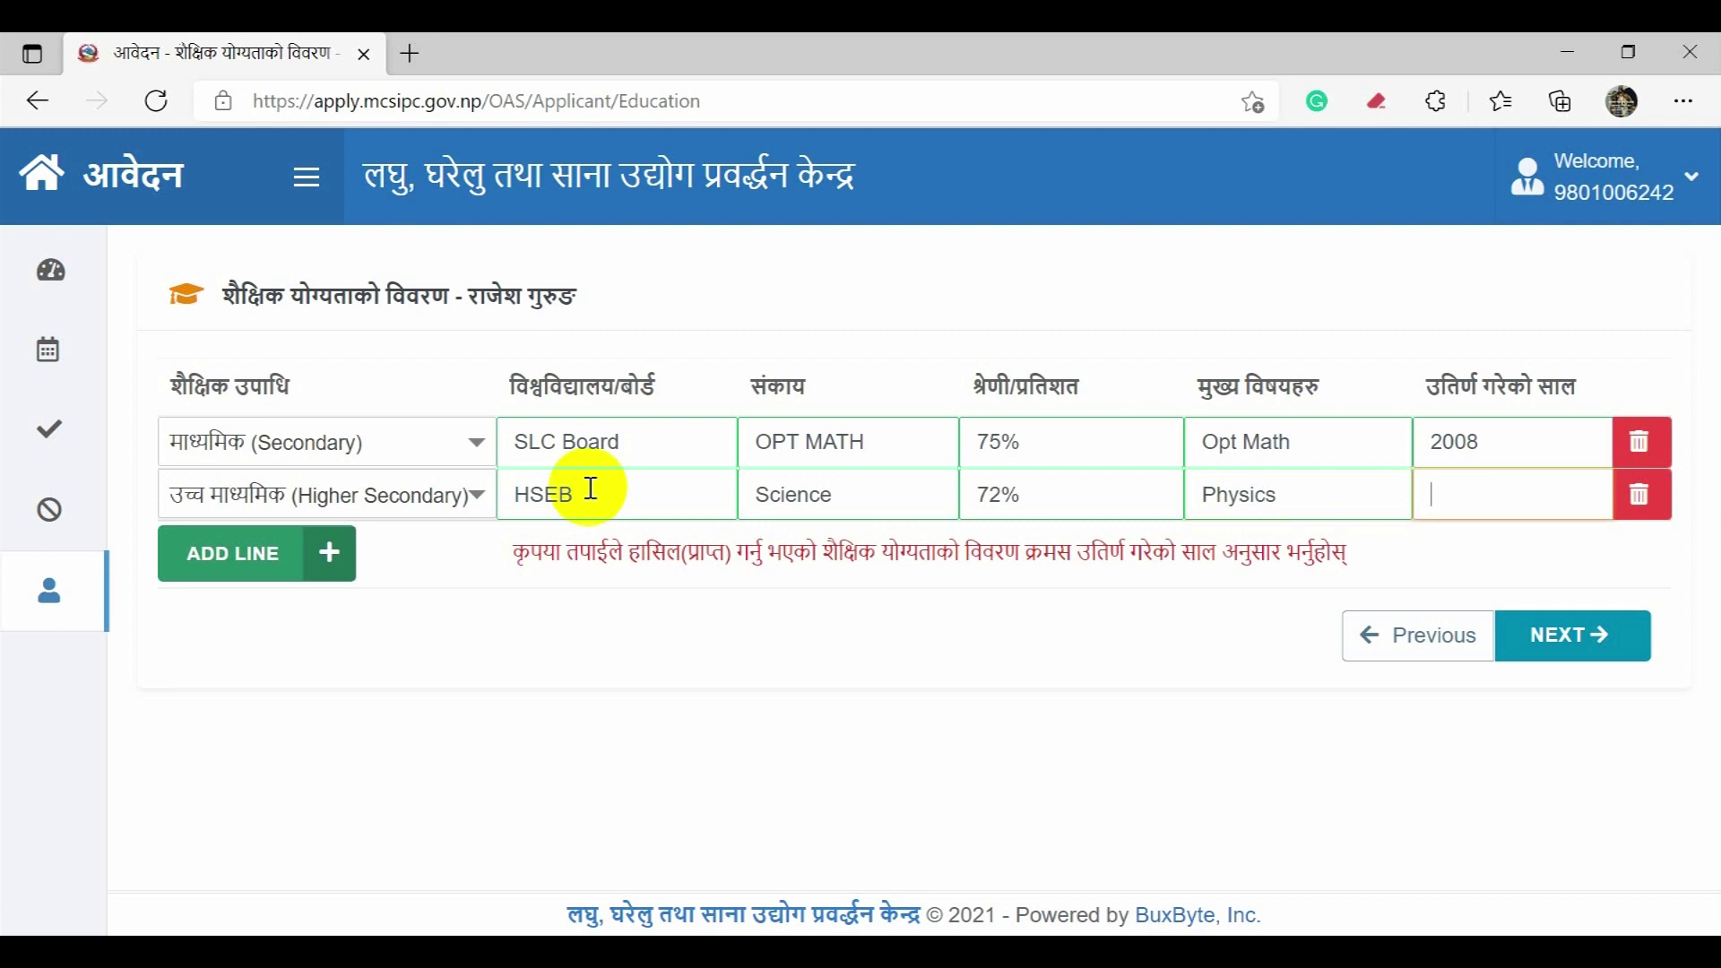
type("2010")
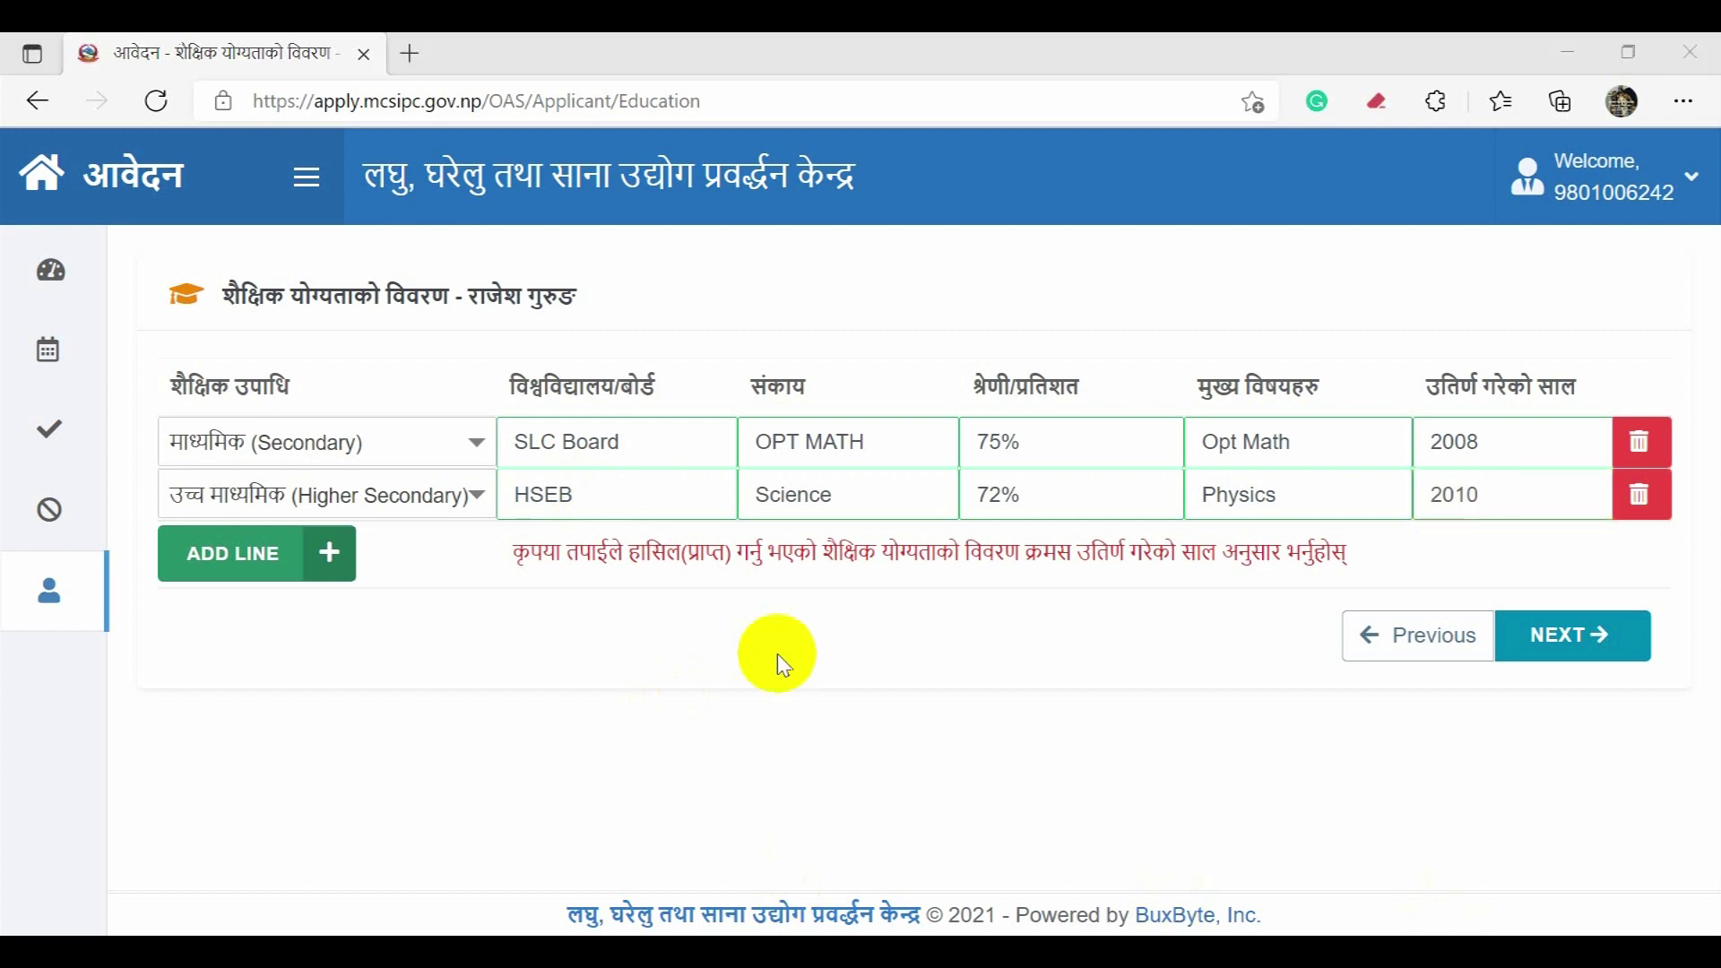
left_click(244, 571)
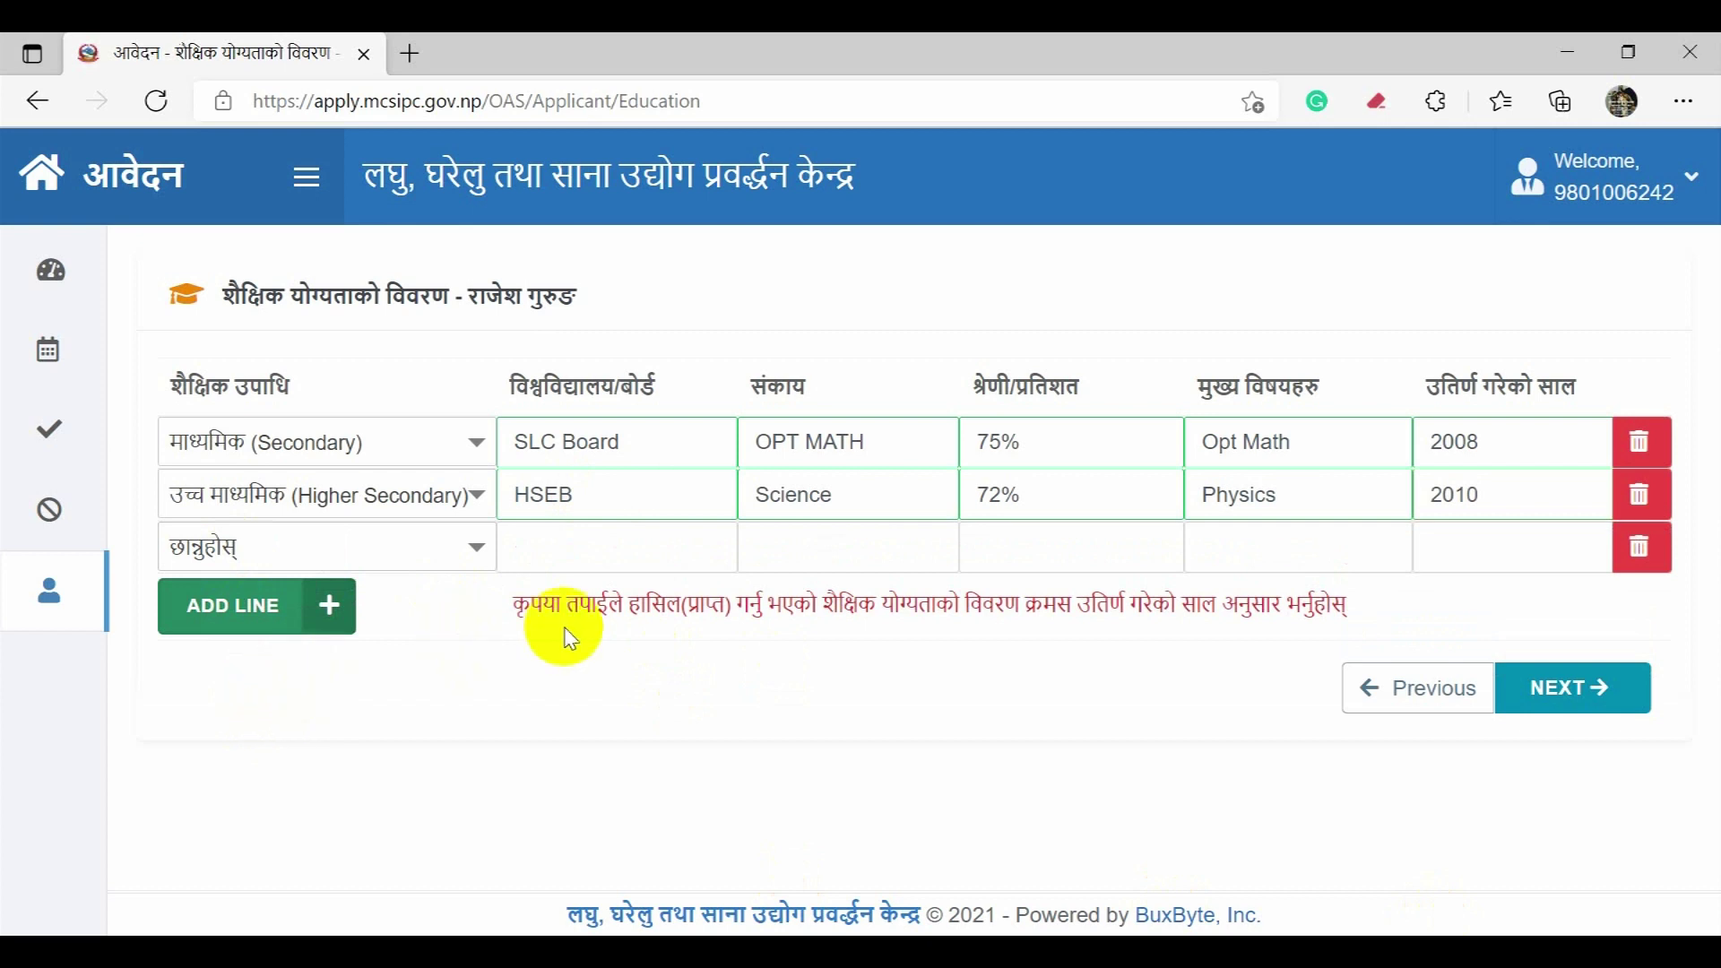
left_click(1641, 547)
Step: Confirm deleting the empty row, add a new one, and set it to Bachelor (स्नातक)
left_click(928, 596)
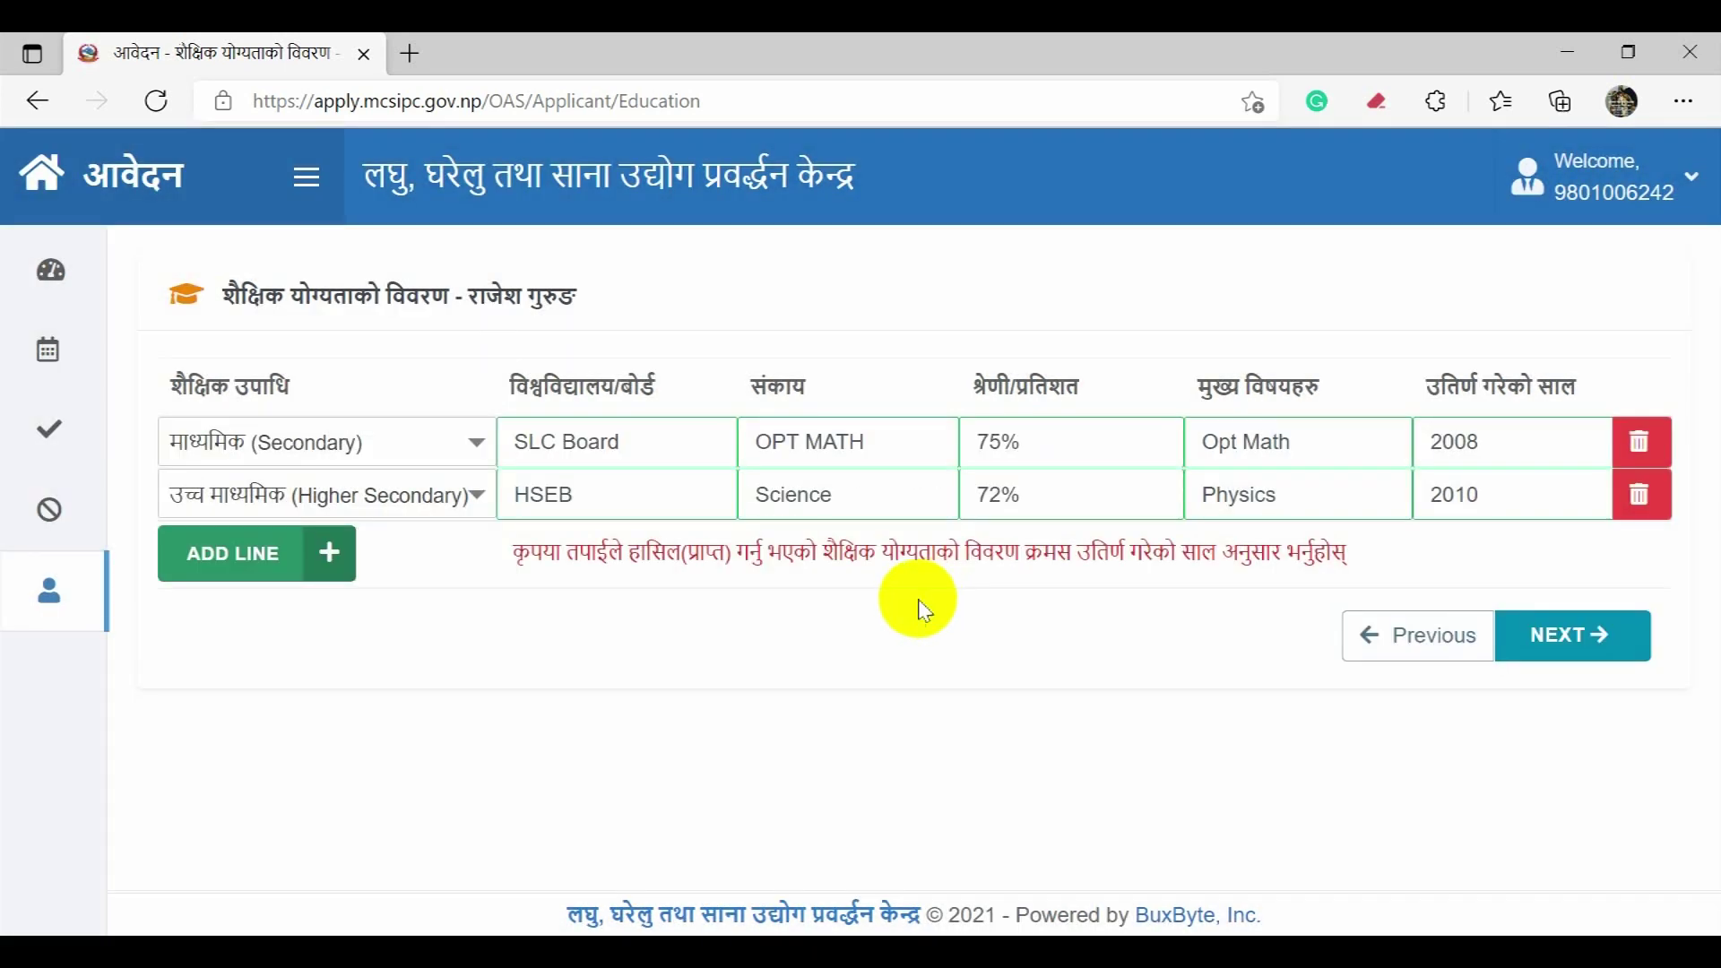
left_click(251, 561)
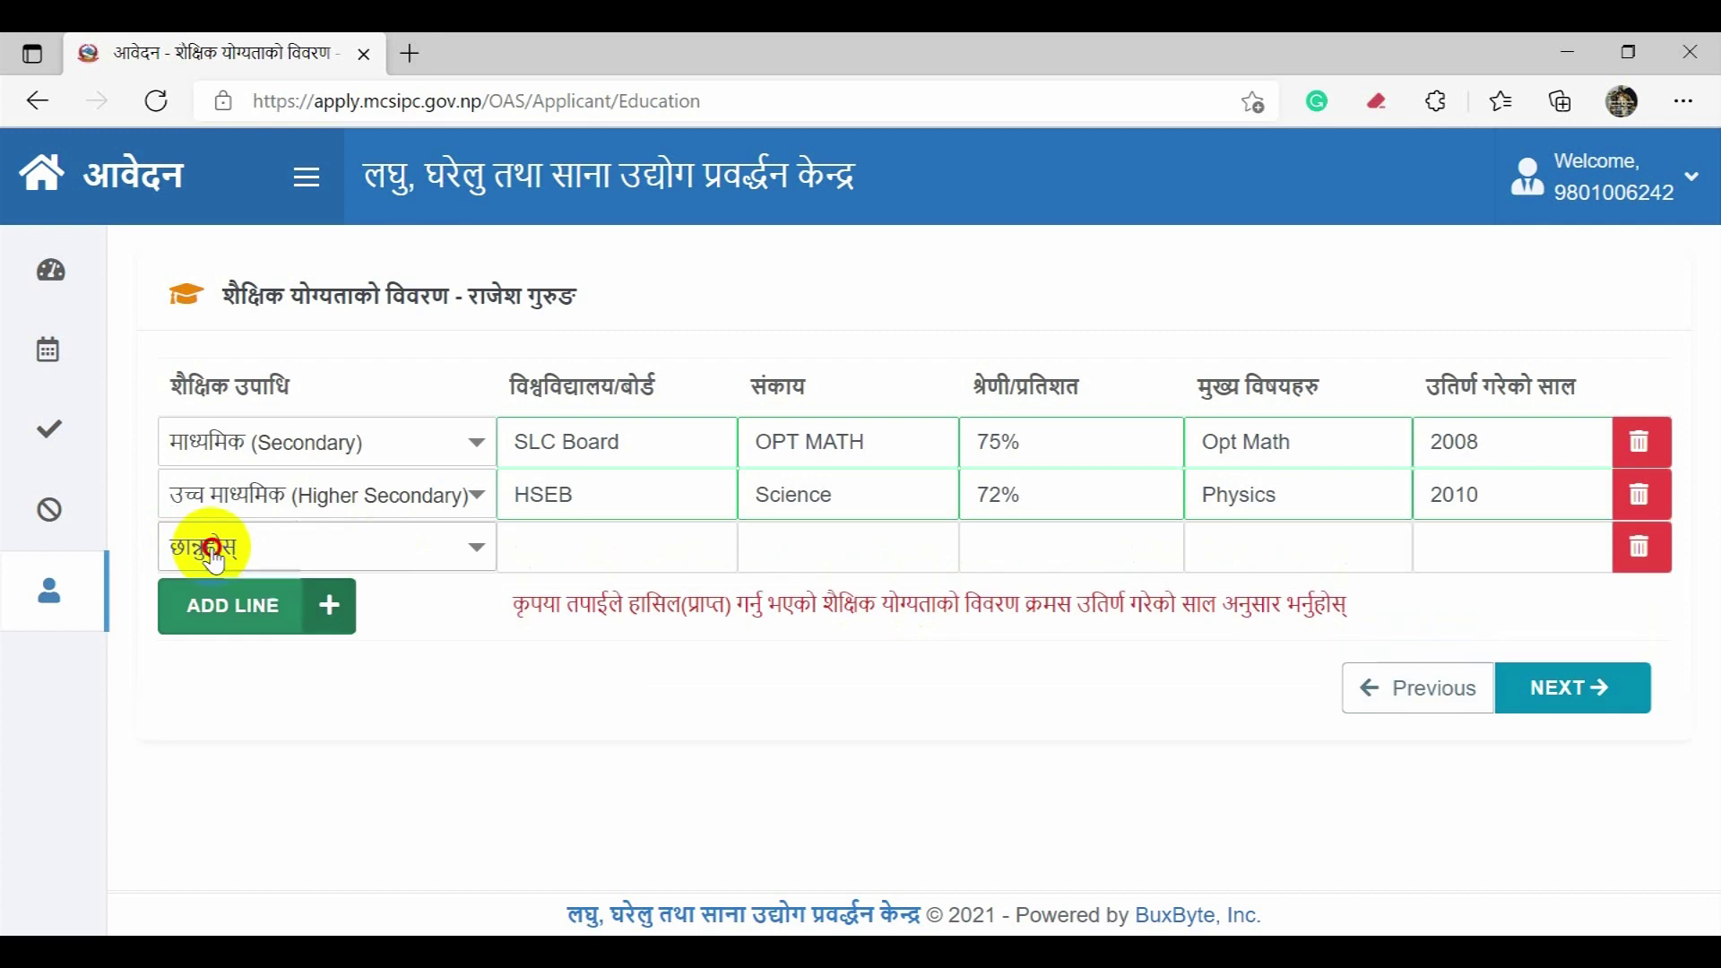
left_click(229, 555)
scroll(327, 692, "down", 3)
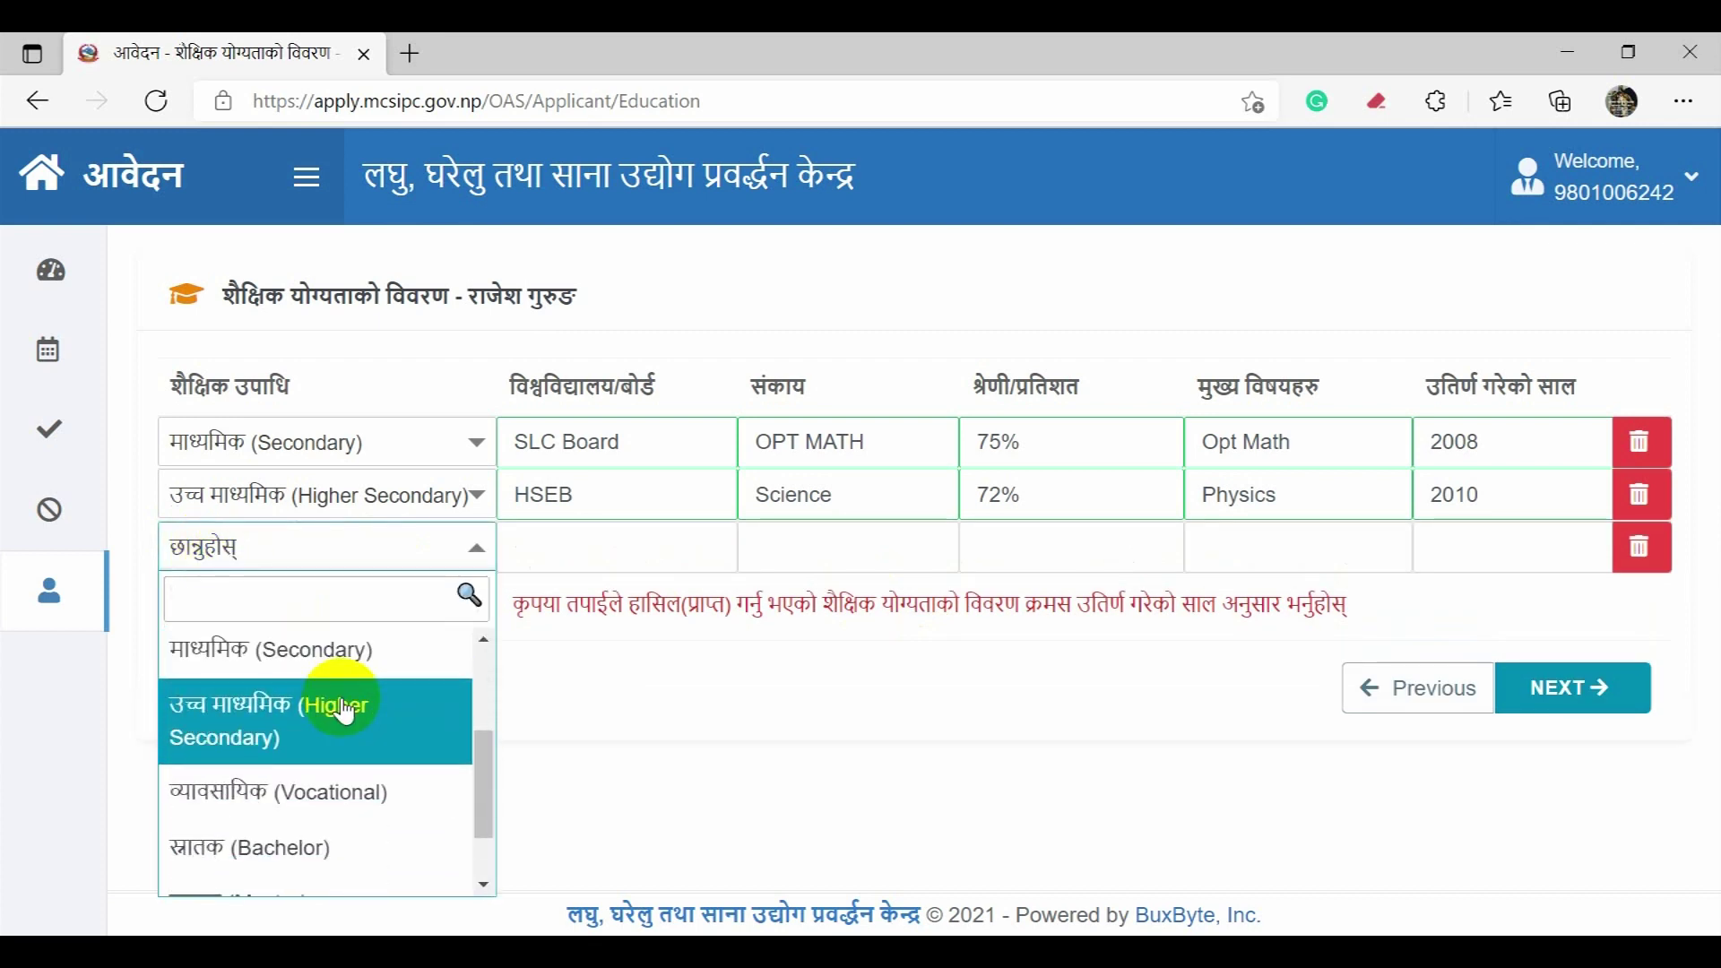
scroll(344, 726, "down", 1)
left_click(338, 807)
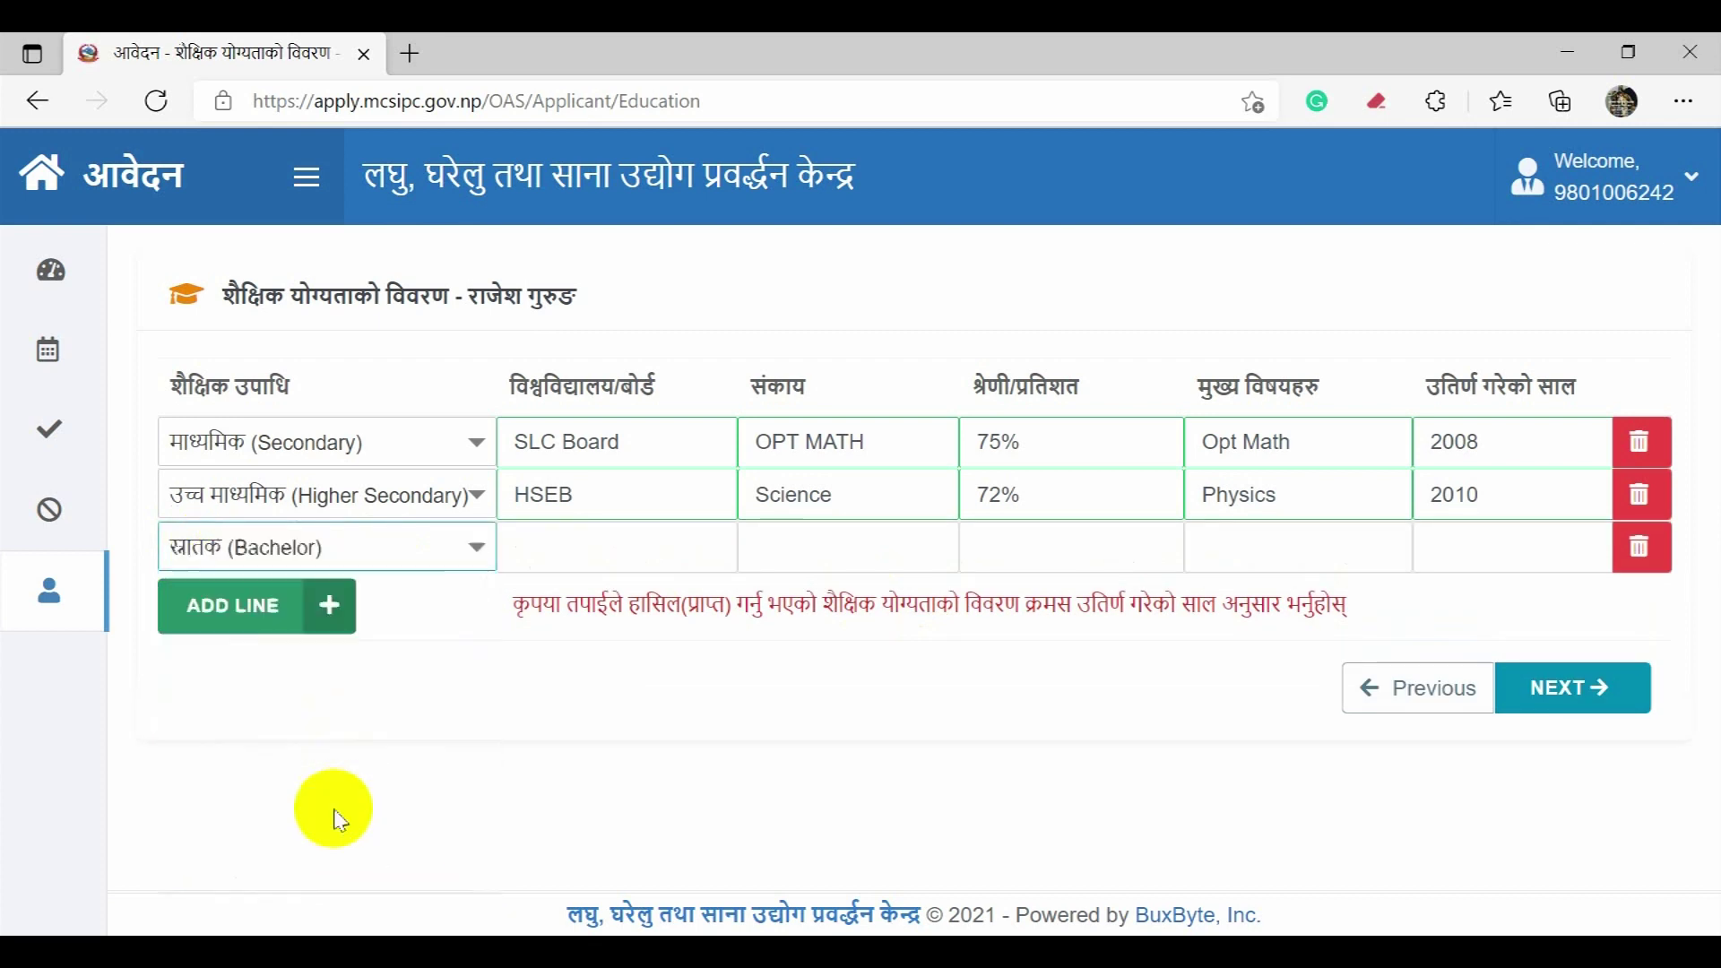
Step: Enter SMU as the Bachelor row's university and IT as its faculty
left_click(613, 551)
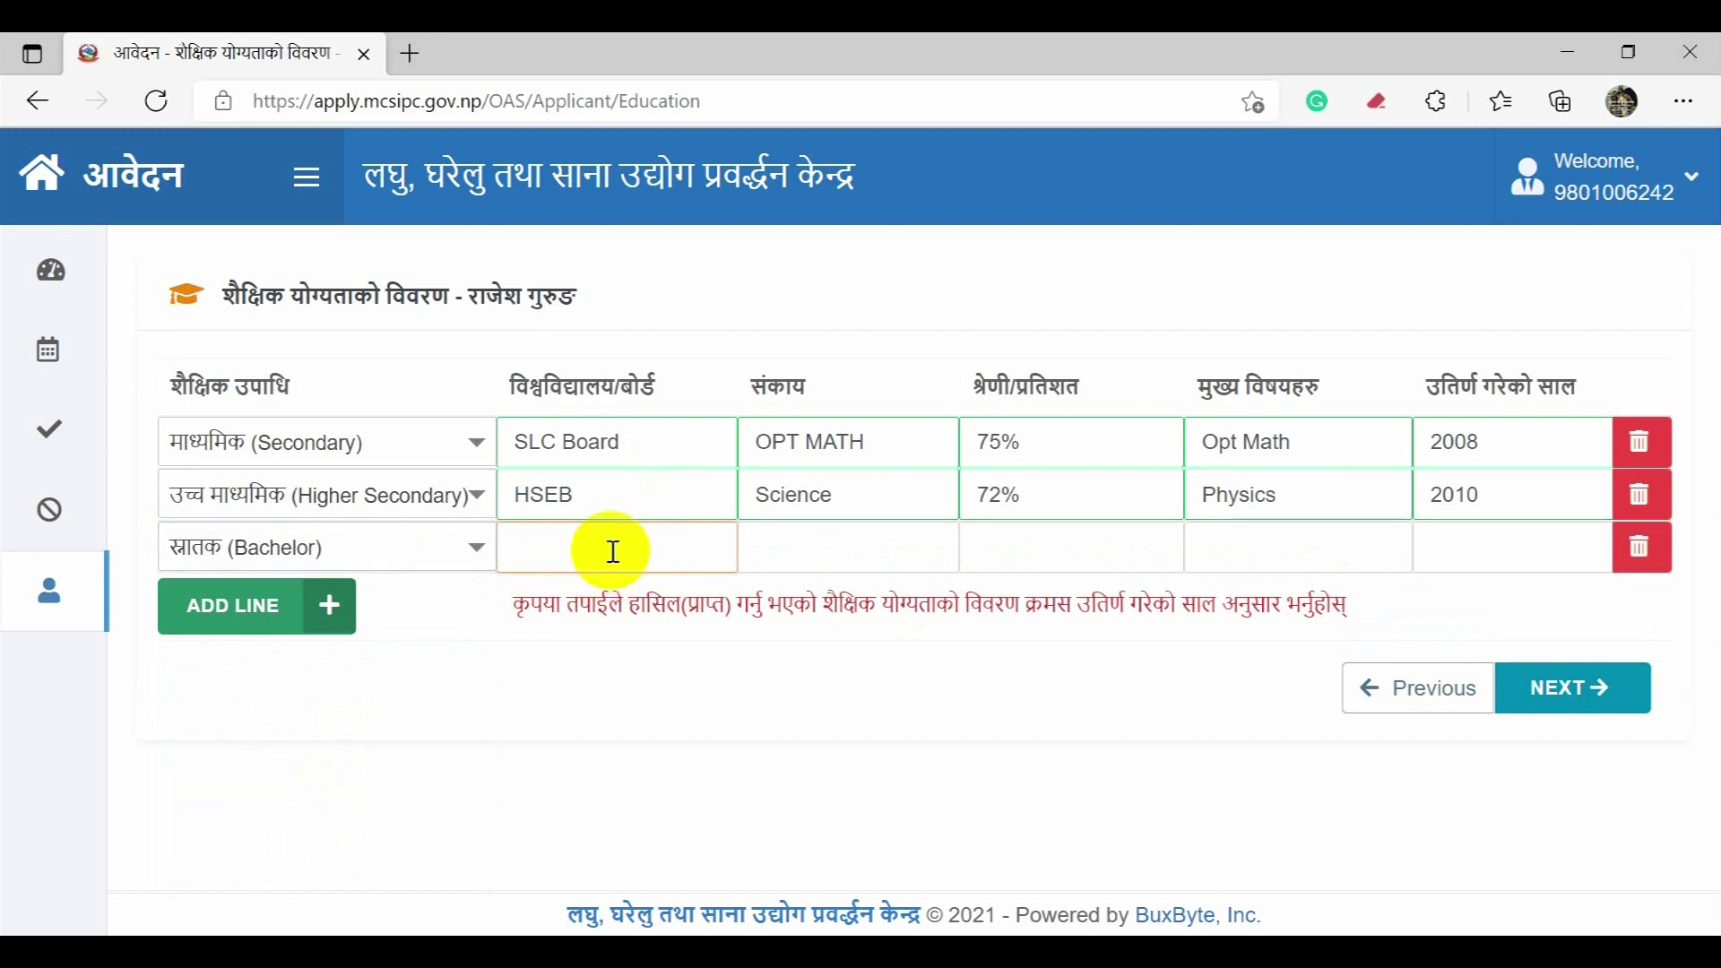
type("M")
key("BackSpace")
type("SMU")
key("Tab")
type("IT")
key("Tab")
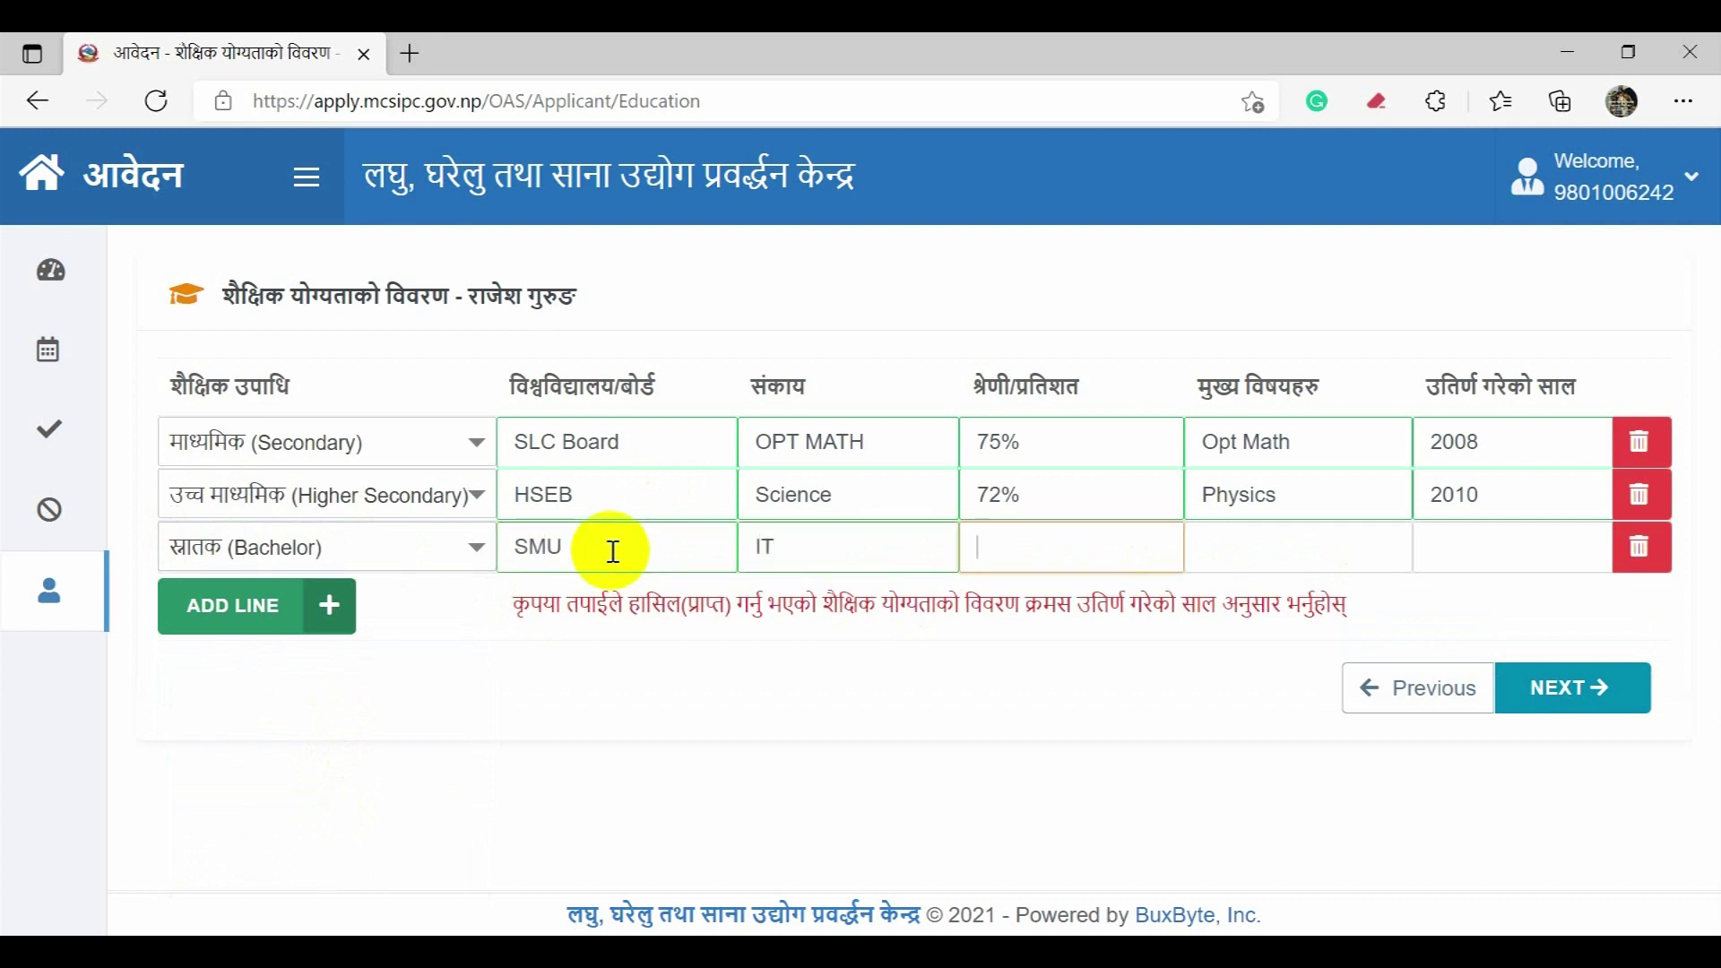
Step: Enter grade A, subjects Cloud Computing, year 2013, and add another blank row
type("A")
key("Tab")
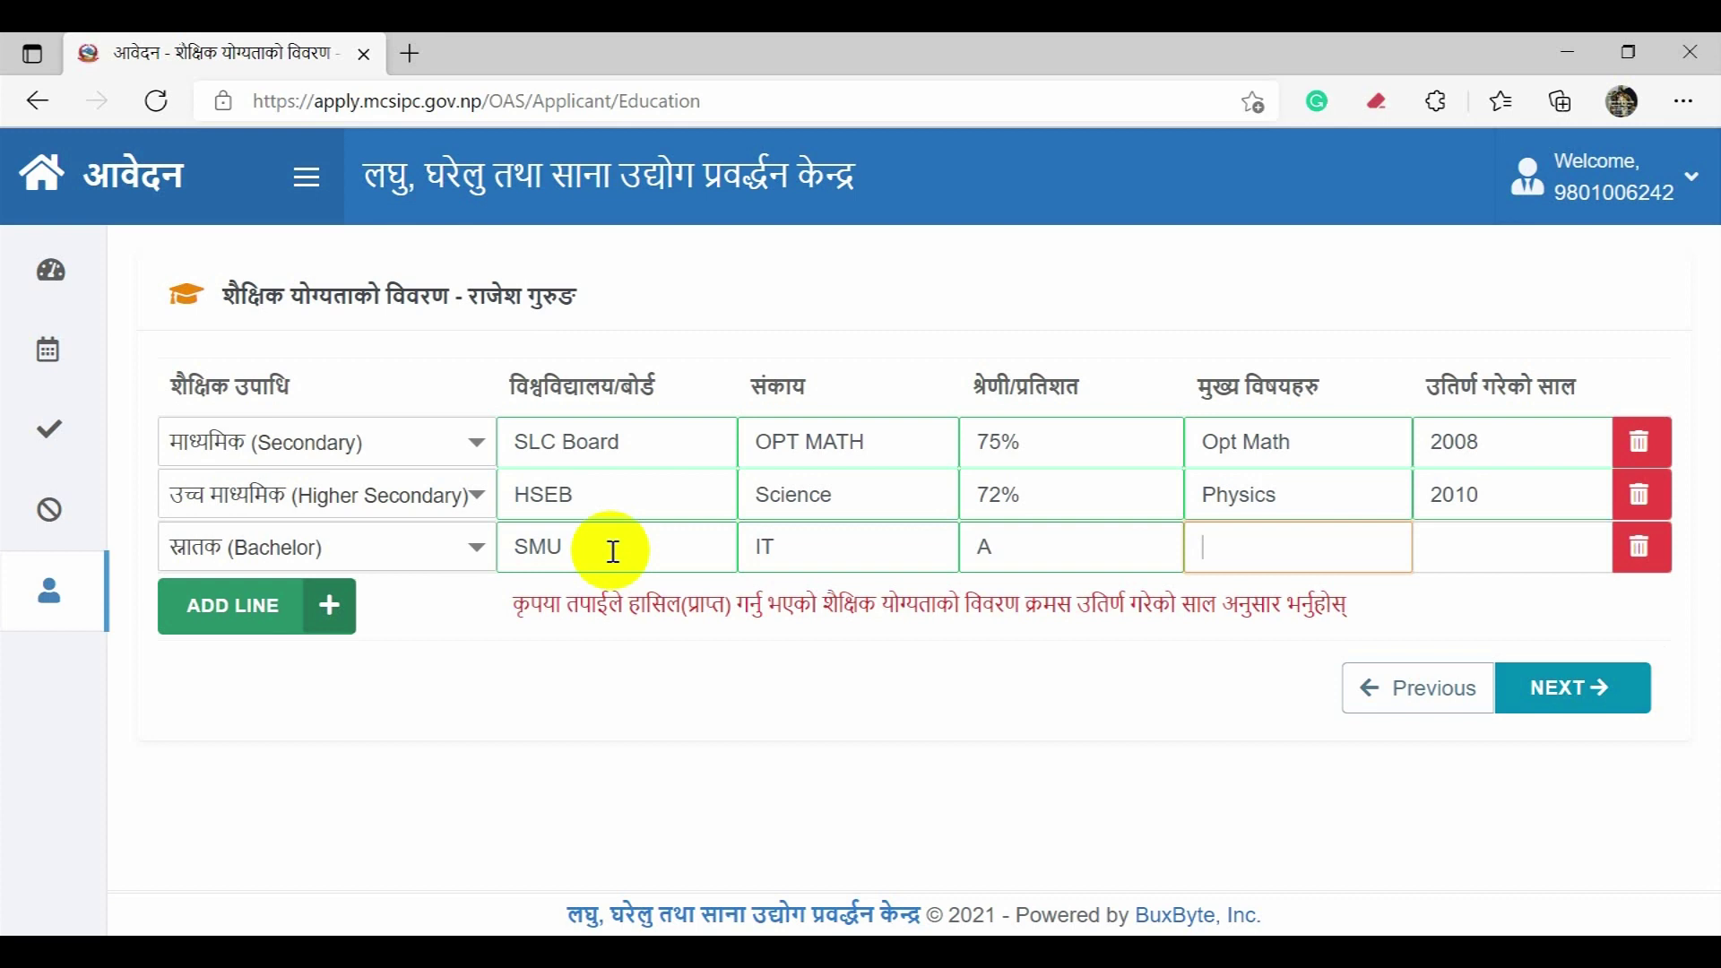
type("Cloud Computing")
key("Tab")
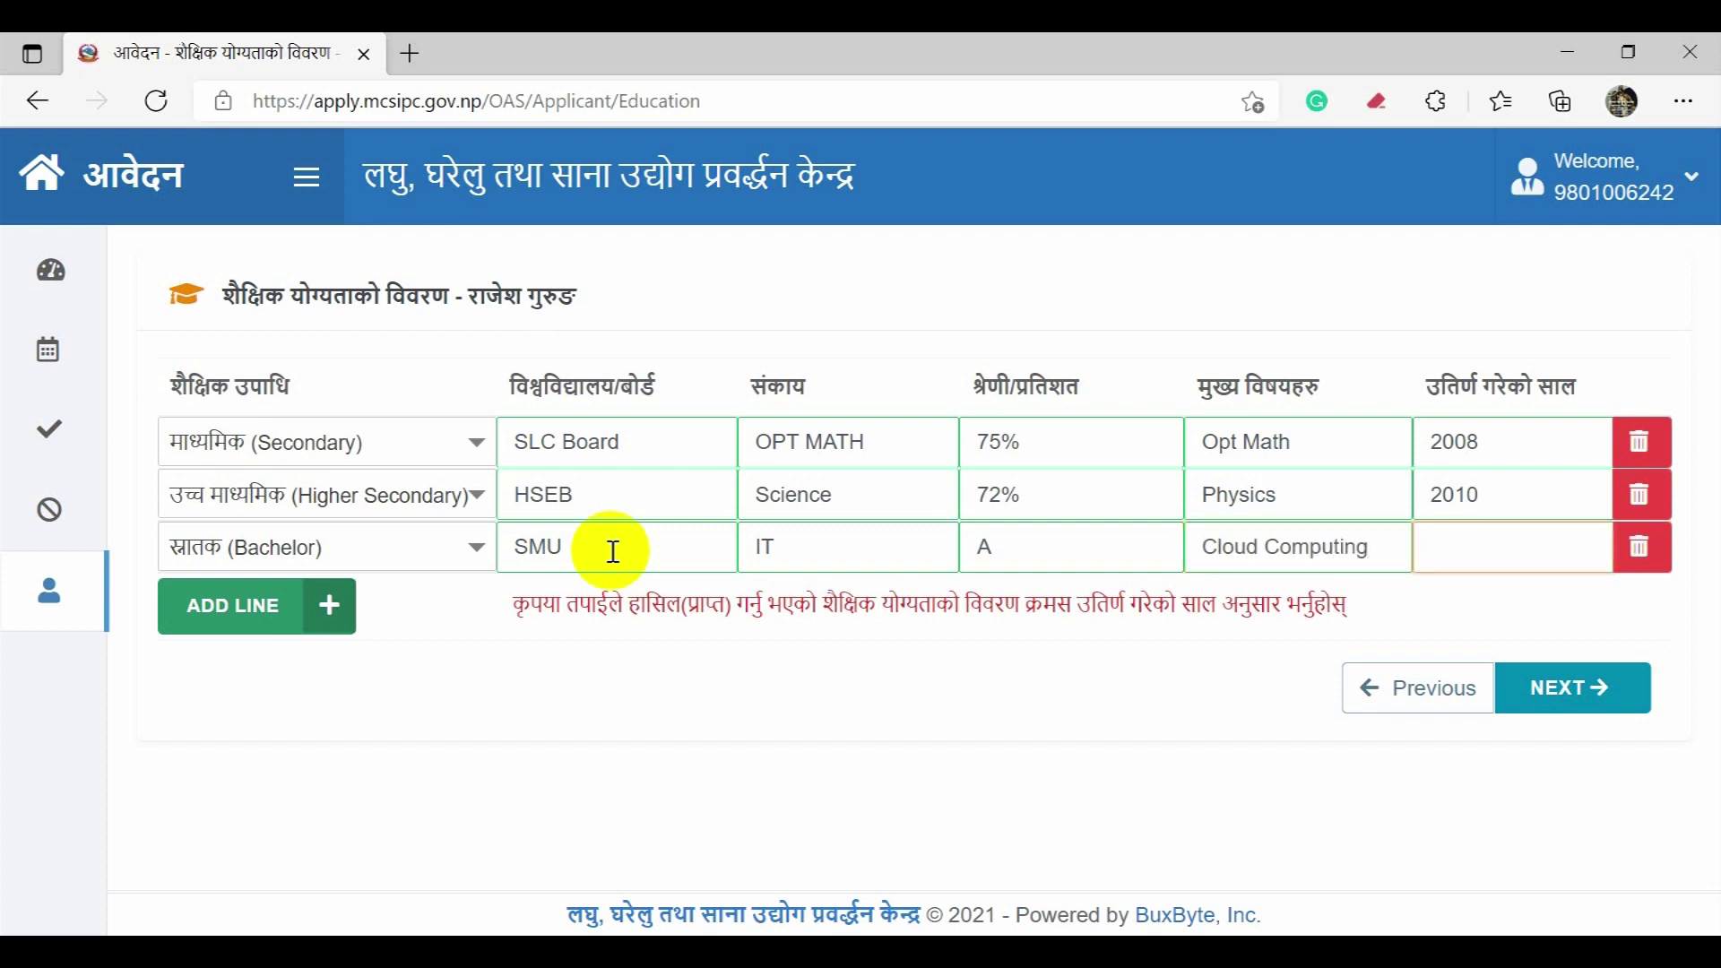
type("2013")
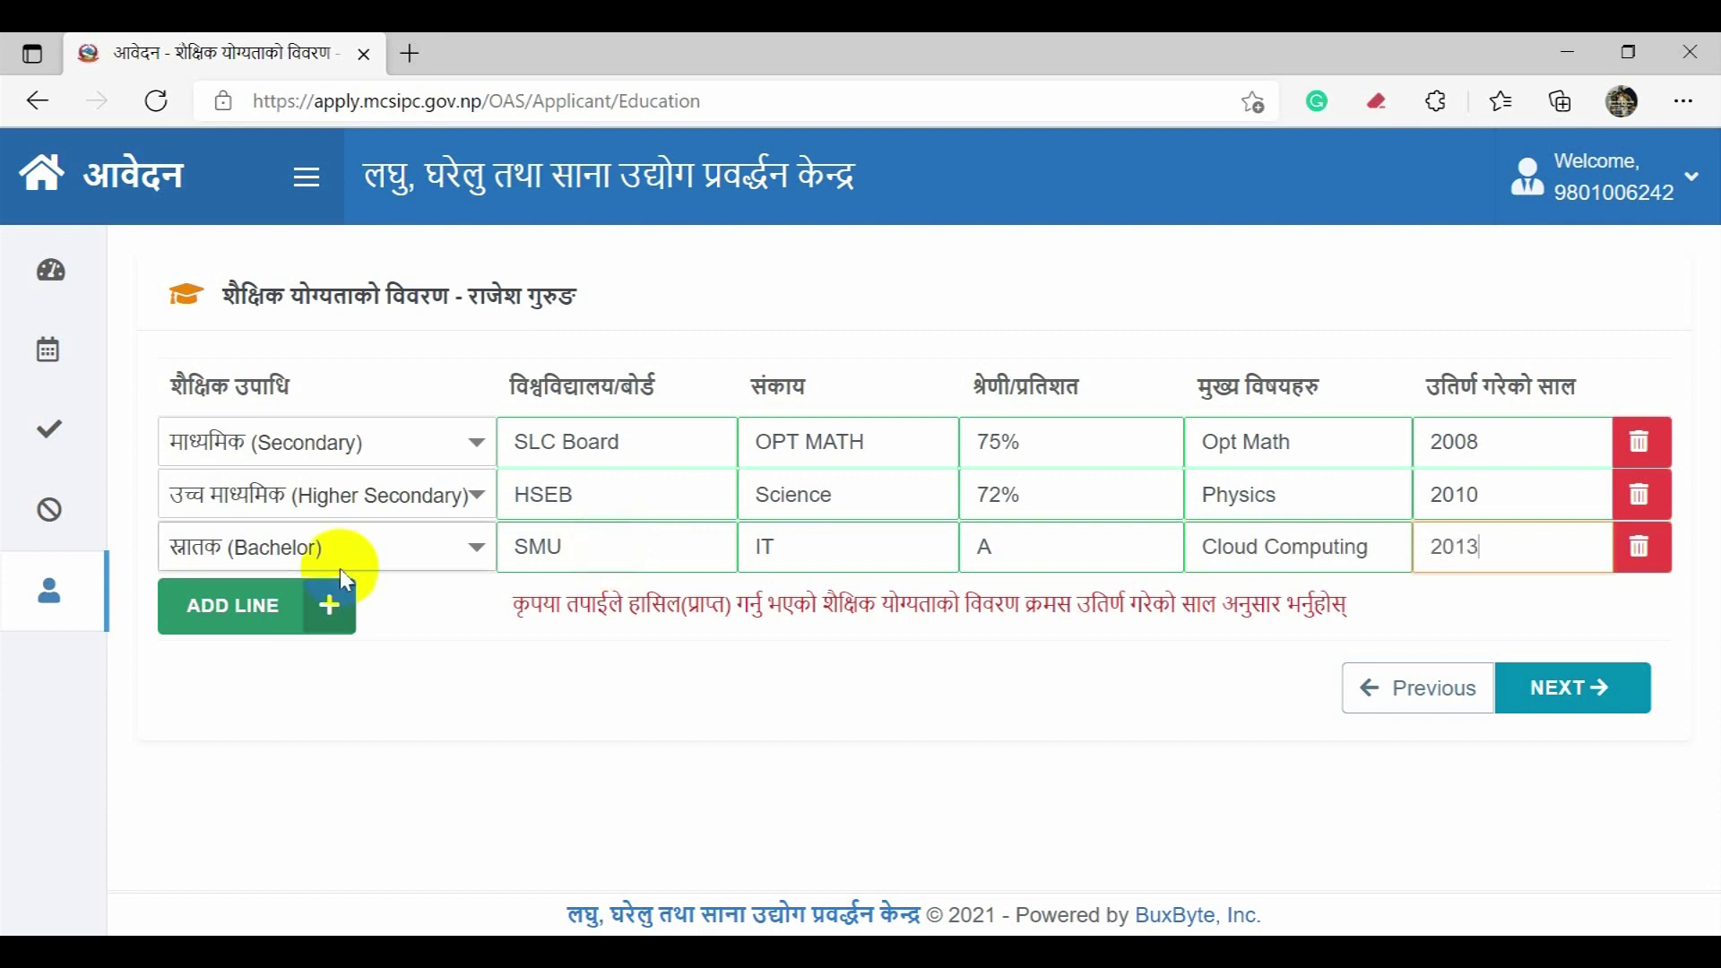
left_click(244, 624)
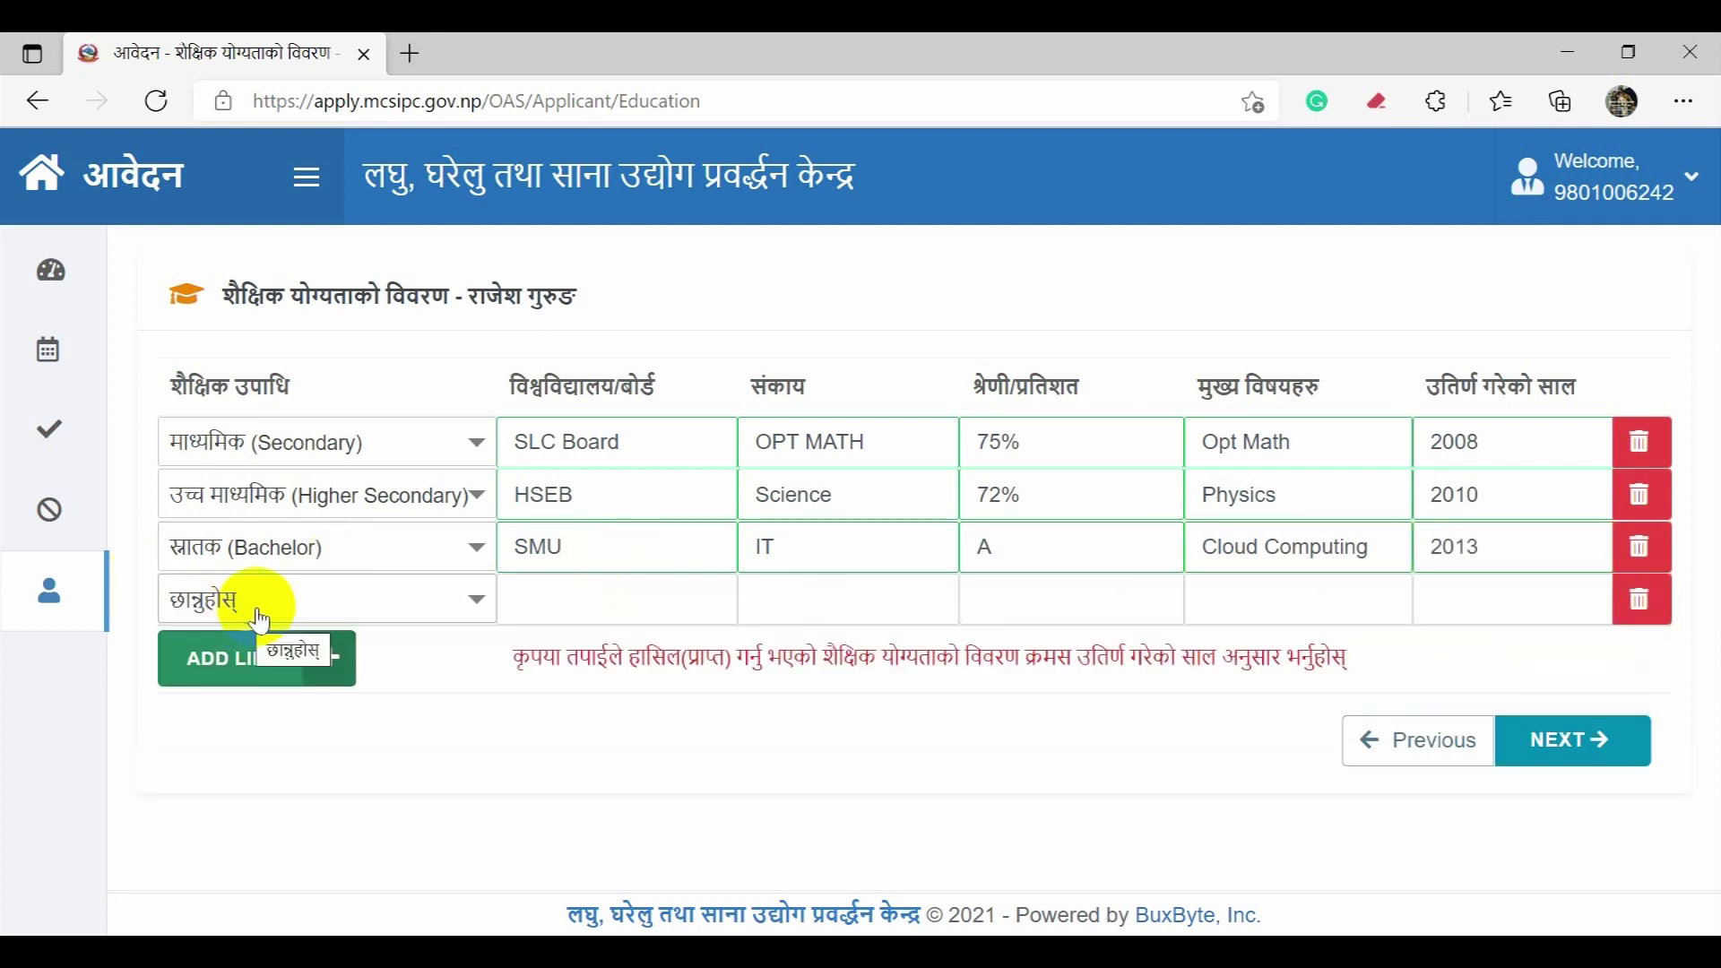
Step: Set the new row to Master (मास्टर) with university GIES College
left_click(240, 611)
scroll(345, 471, "down", 2)
scroll(354, 486, "down", 3)
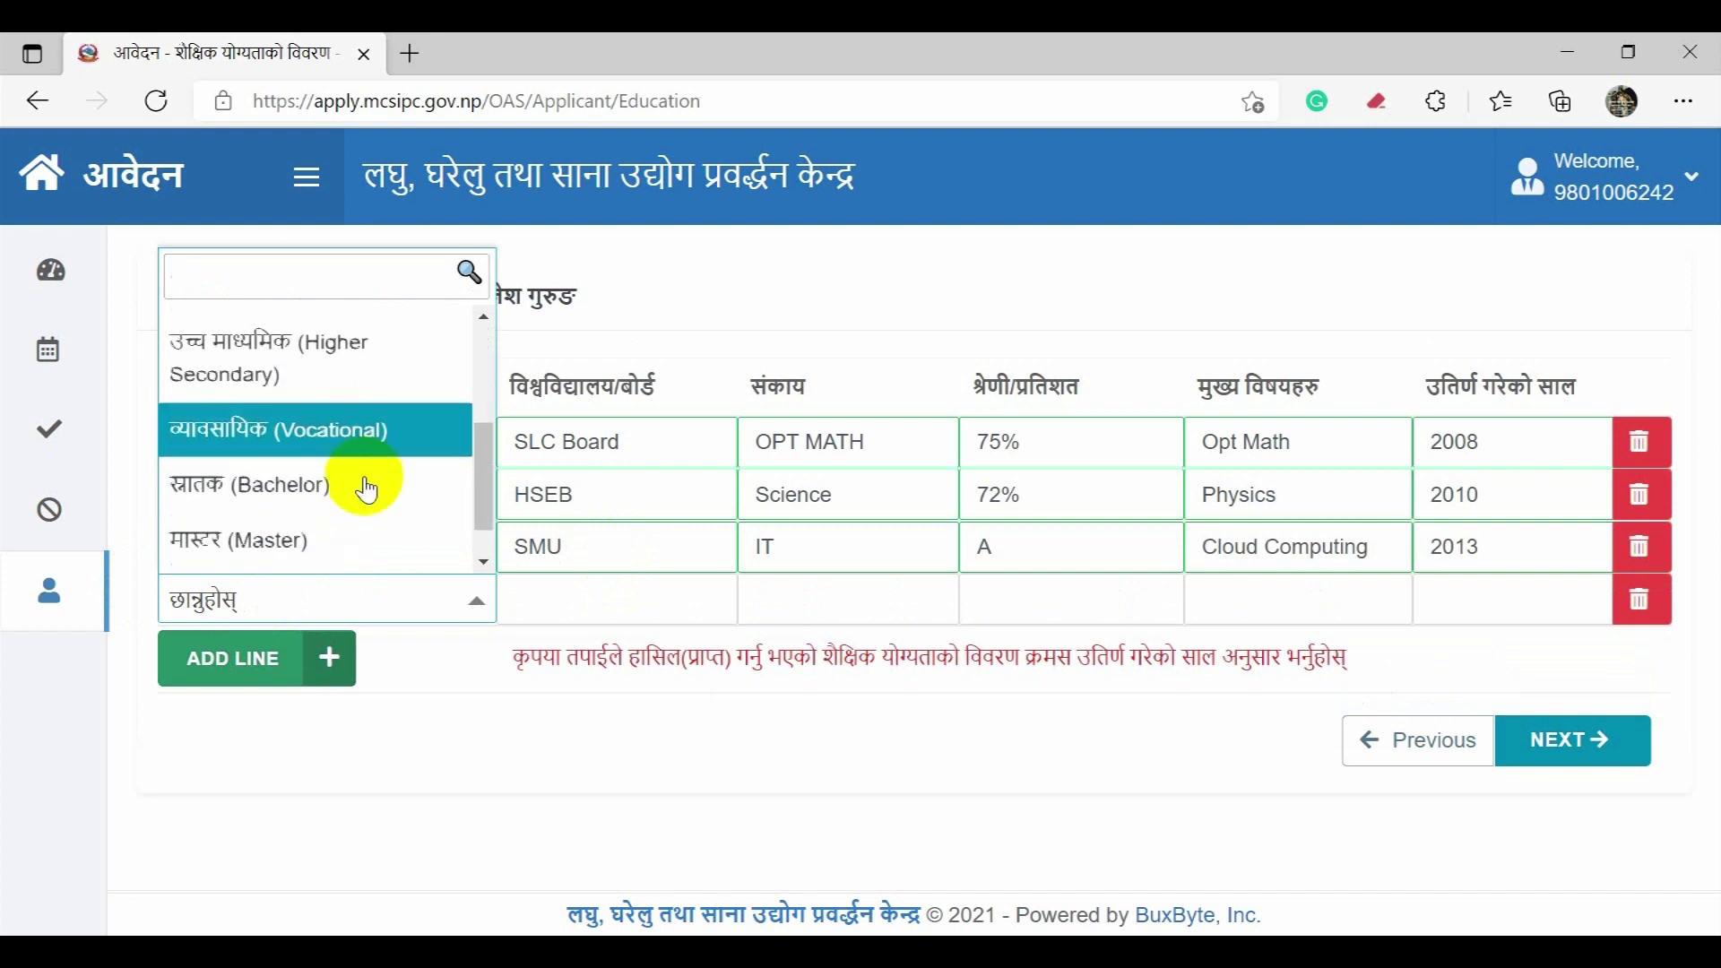
left_click(361, 489)
left_click(622, 597)
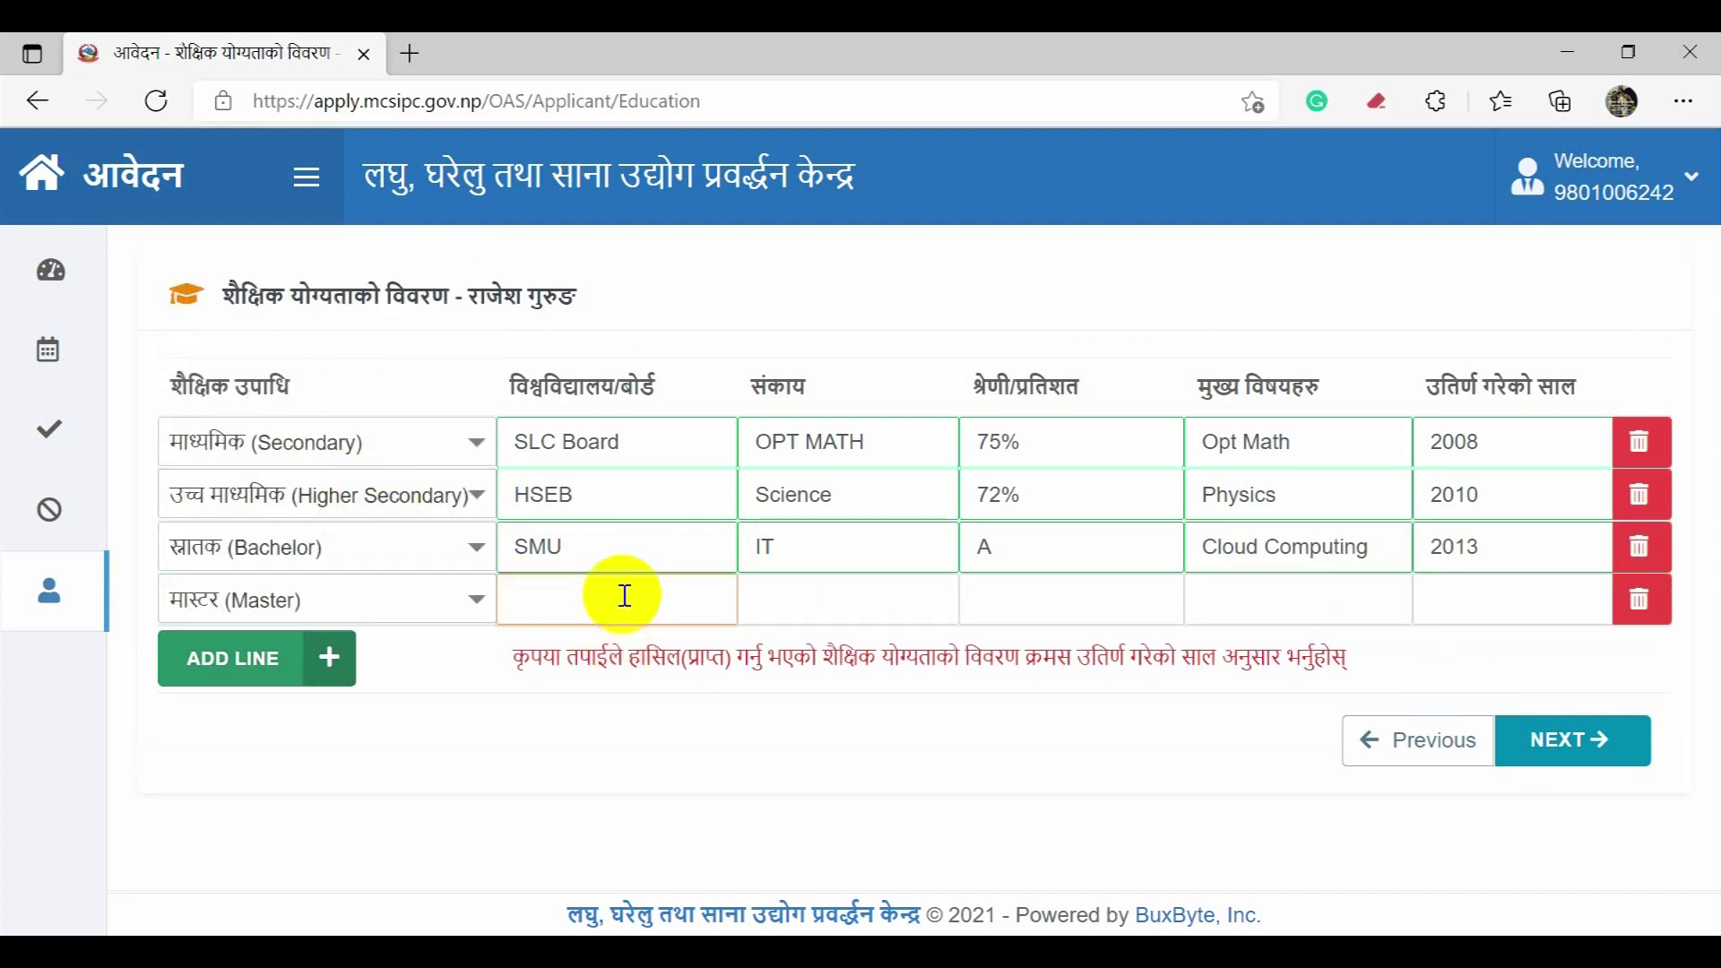
type("GIES College")
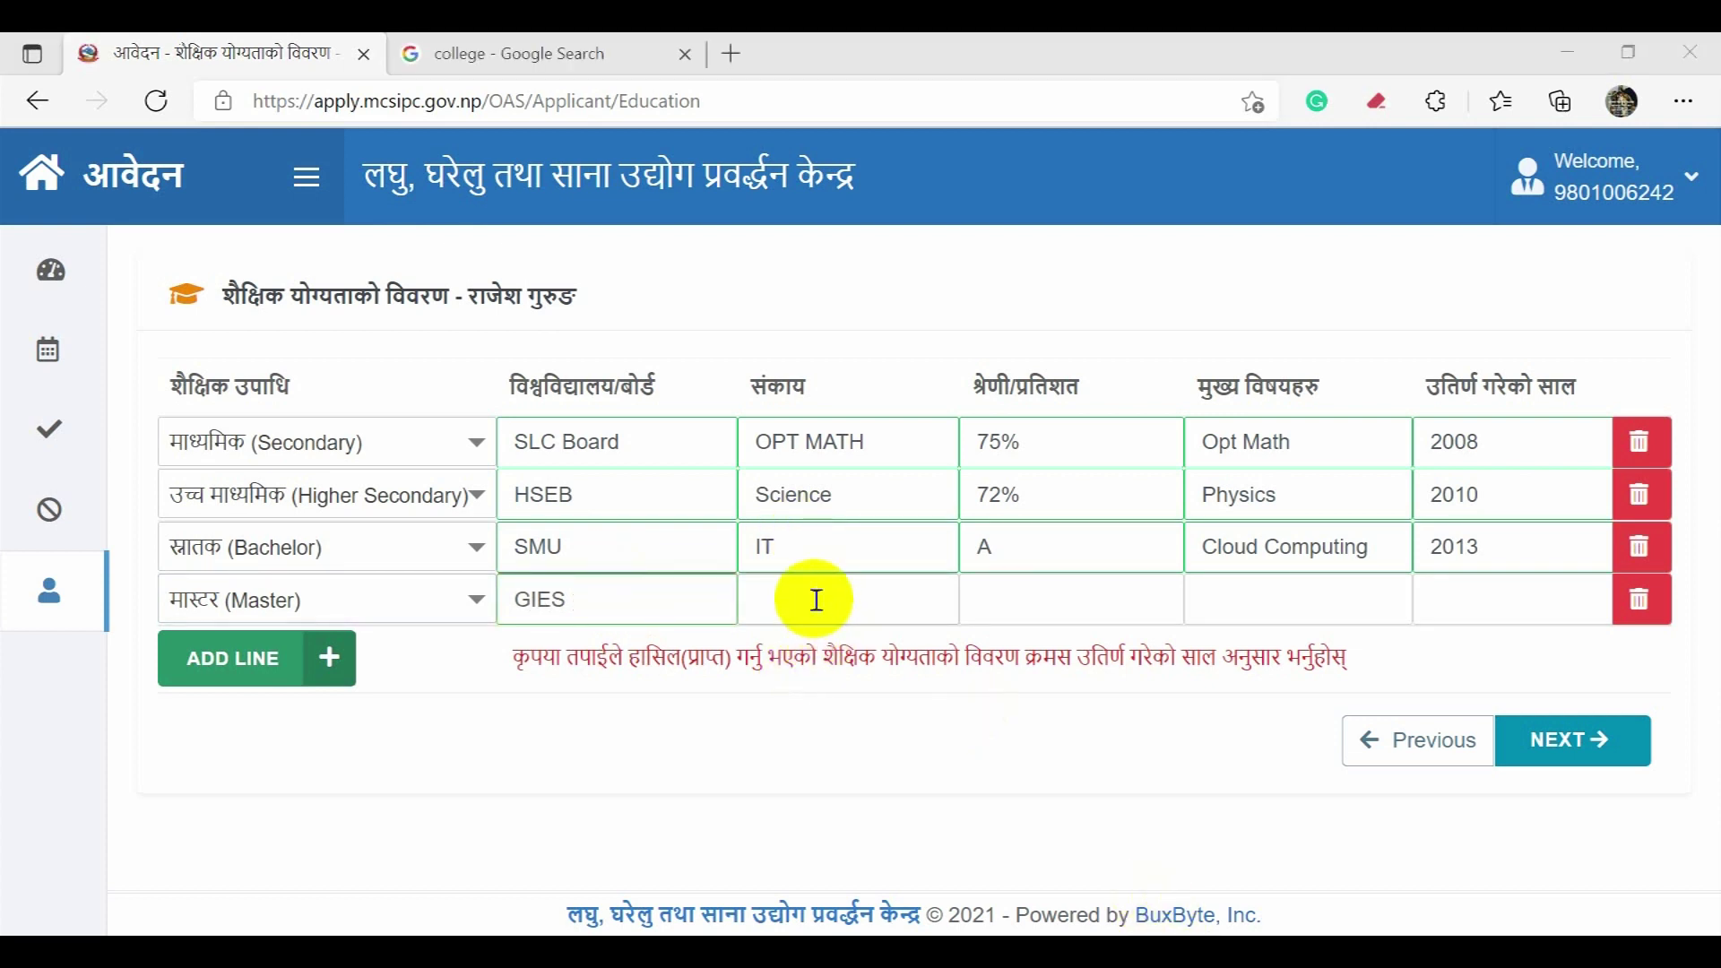
Step: Fill the Master row's faculty MBA, grade 3.2, subjects Business, and year 2019
left_click(816, 599)
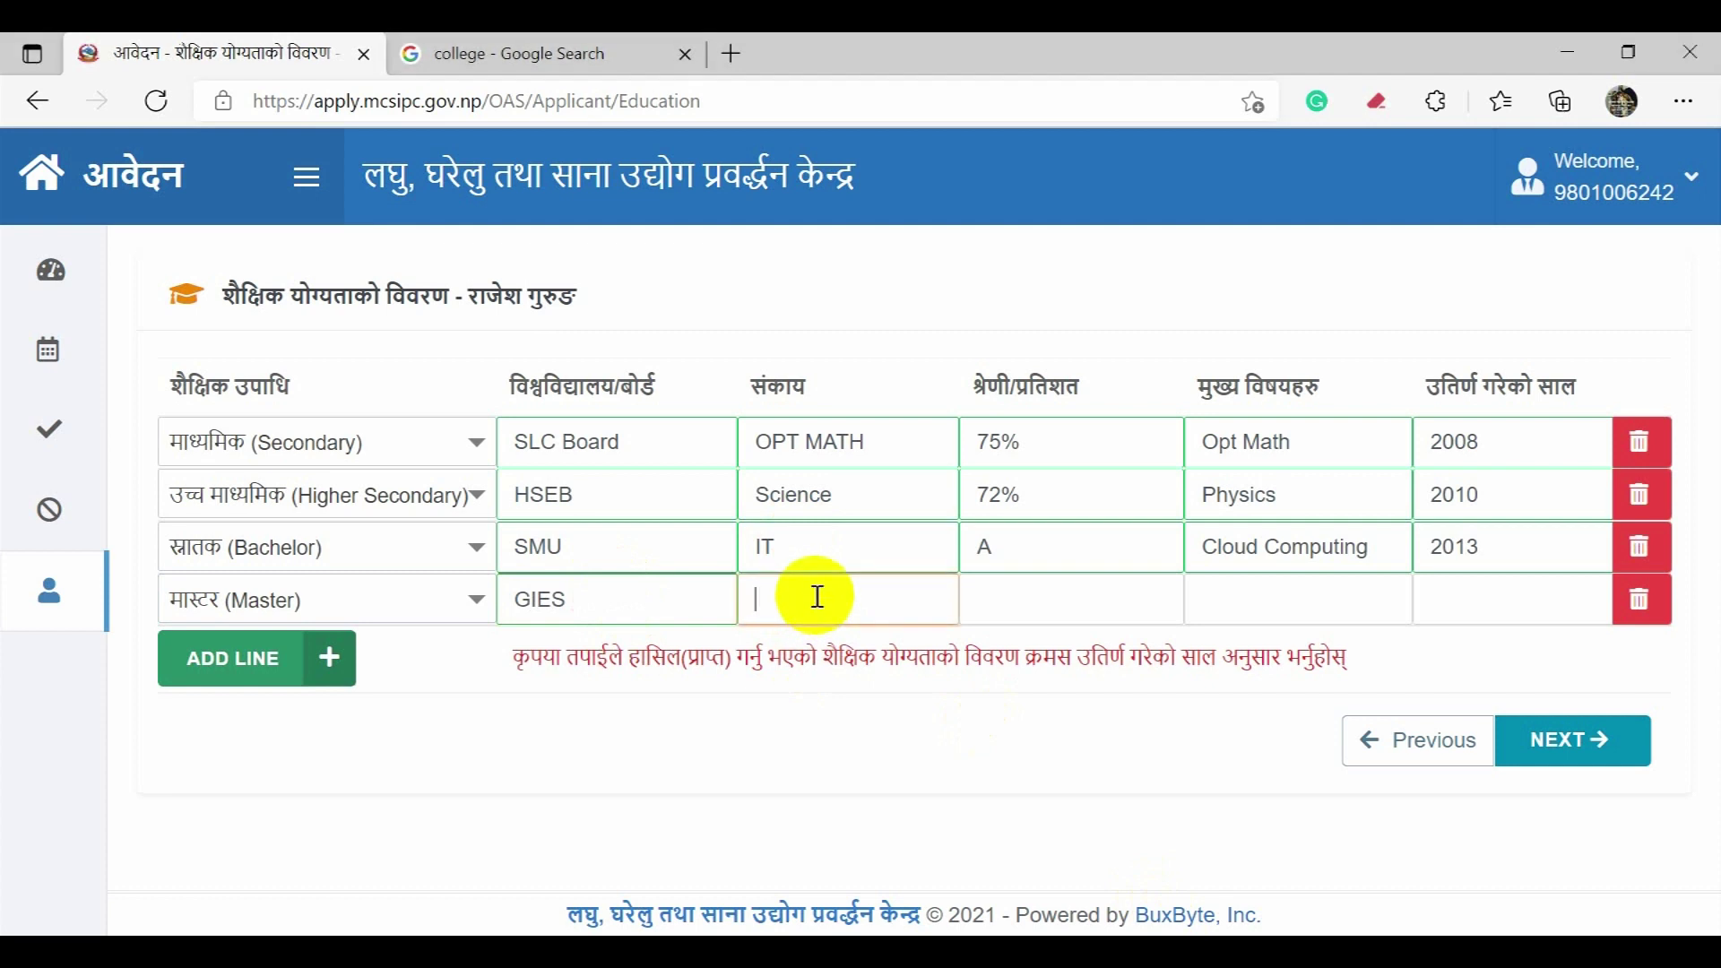
type("MBA")
key("Tab")
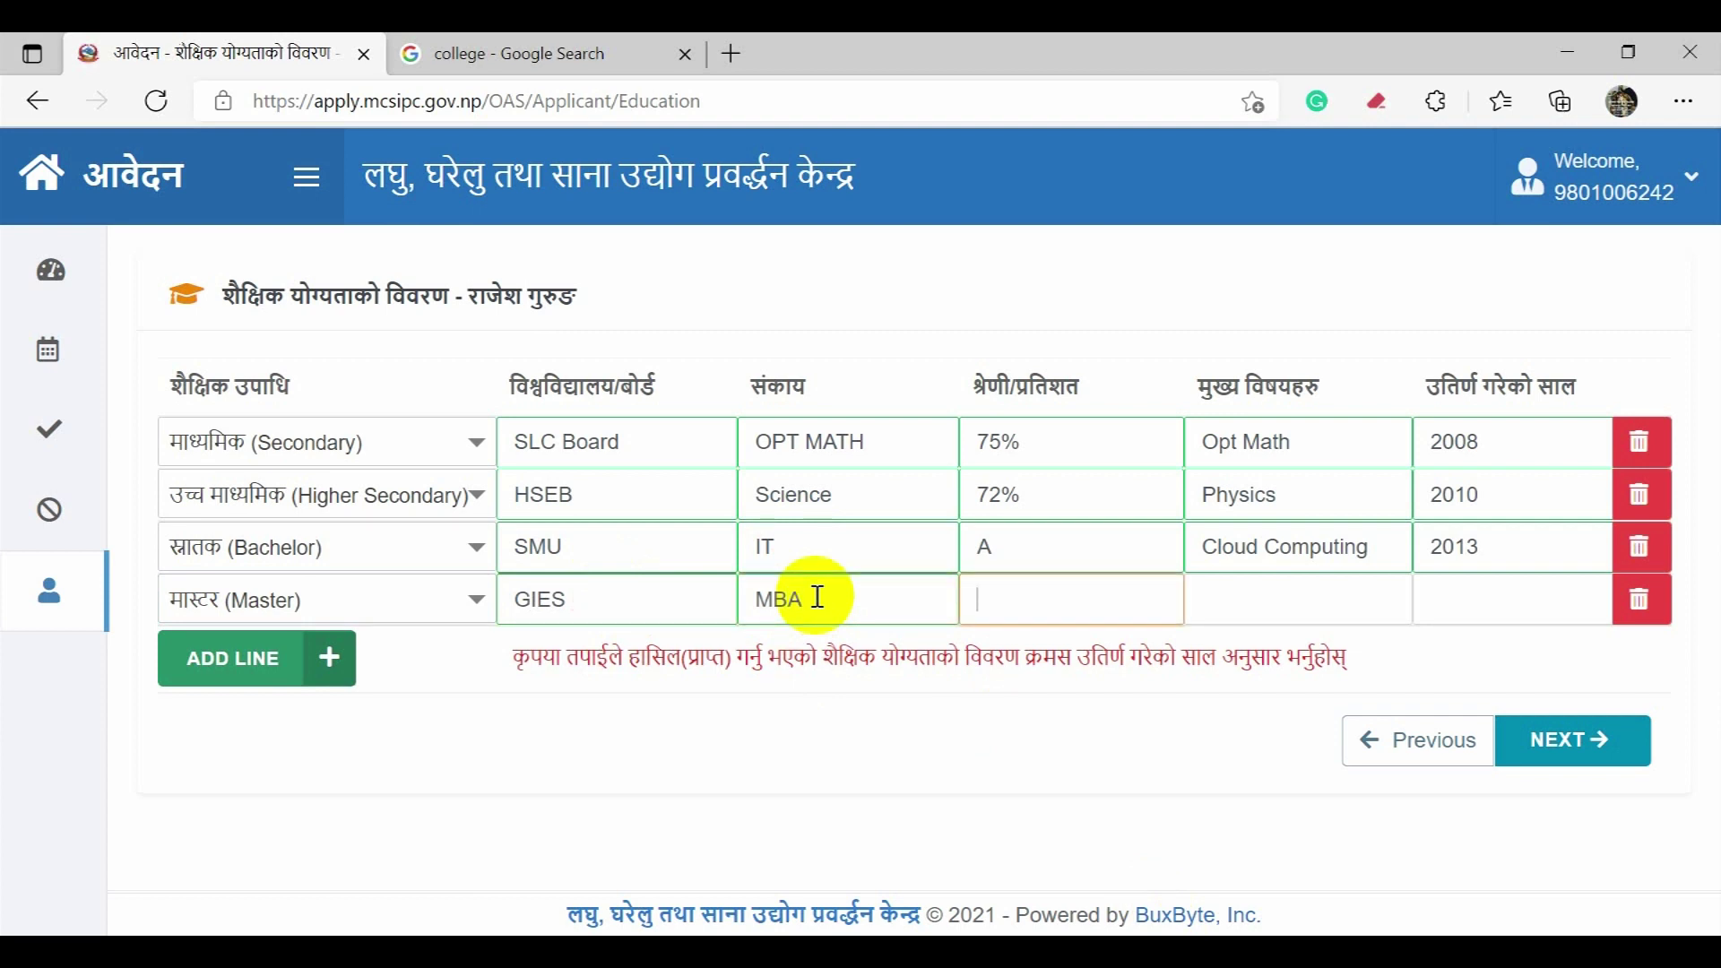
type("3.2")
key("Tab")
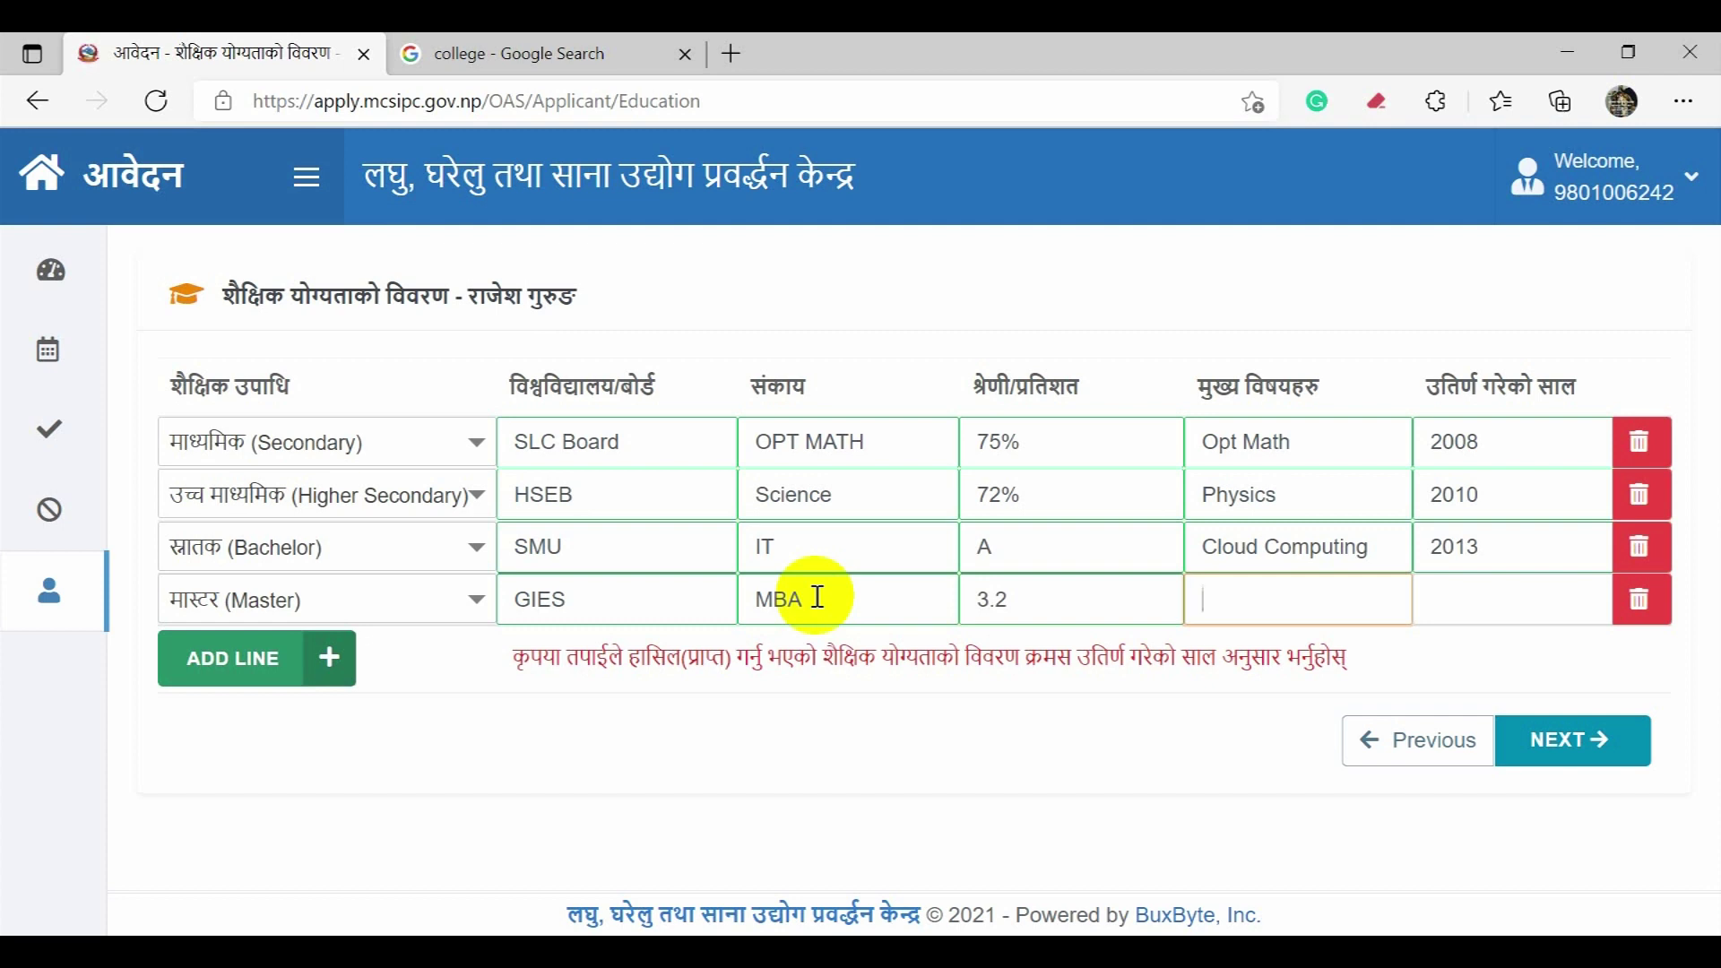
type("Business")
key("Tab")
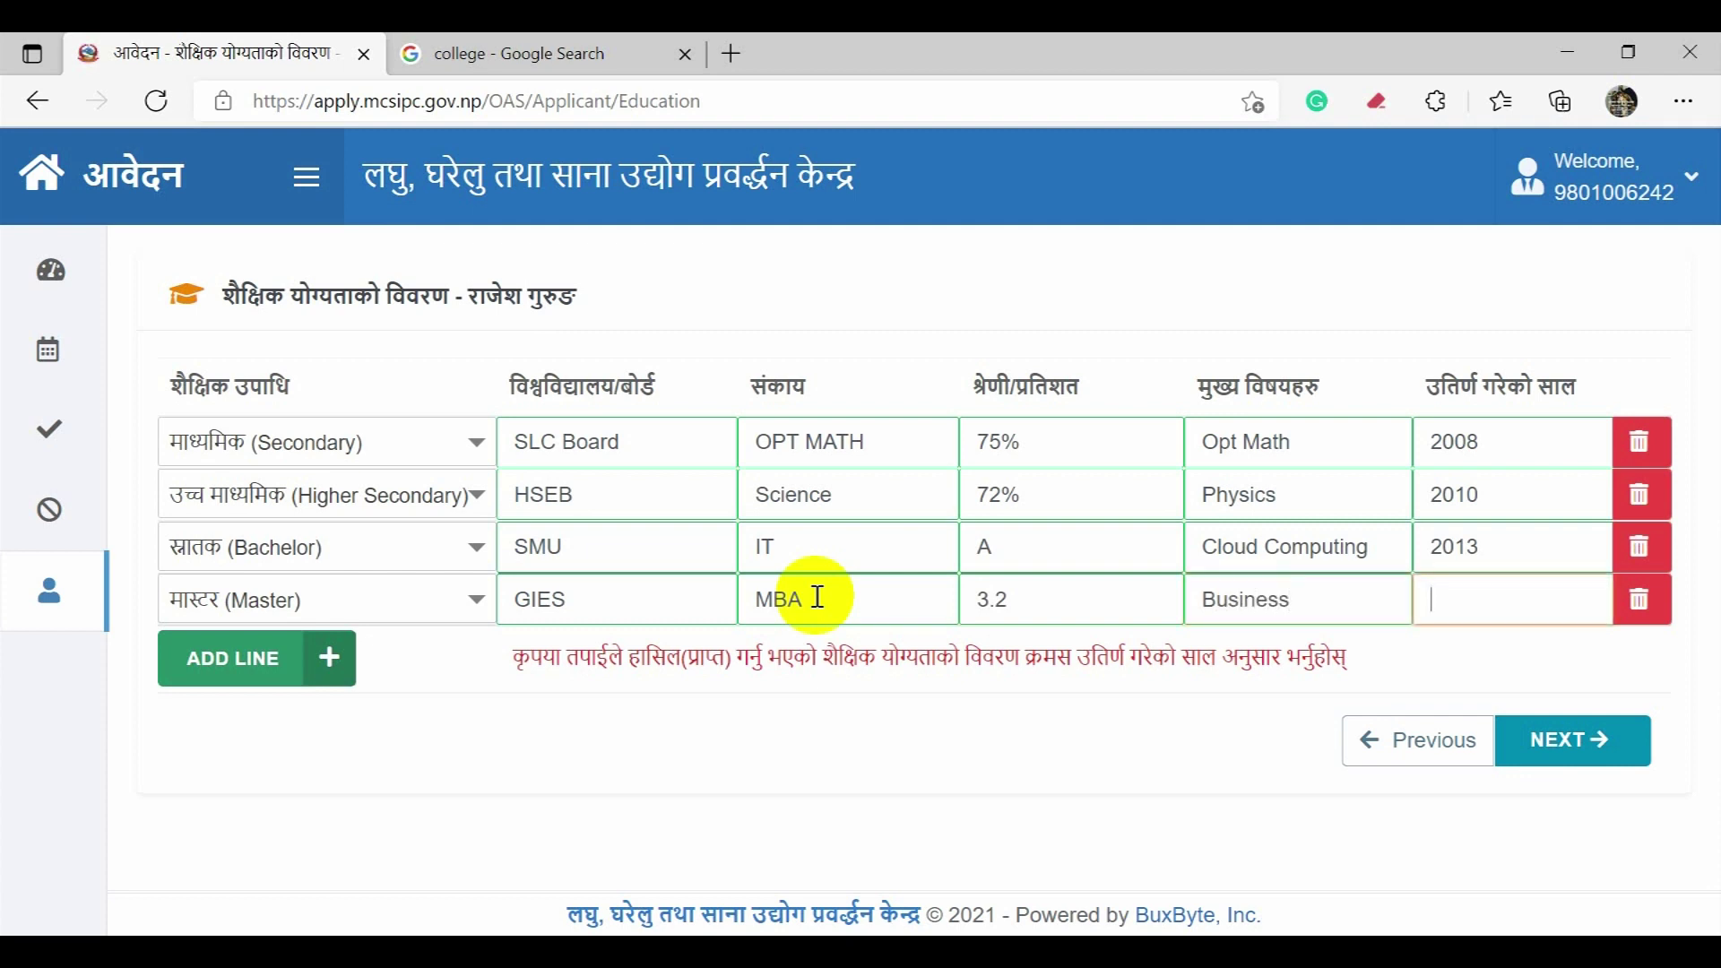
type("2019")
Step: Save the education details, cancel deleting the second training row, and try to proceed
left_click(1560, 743)
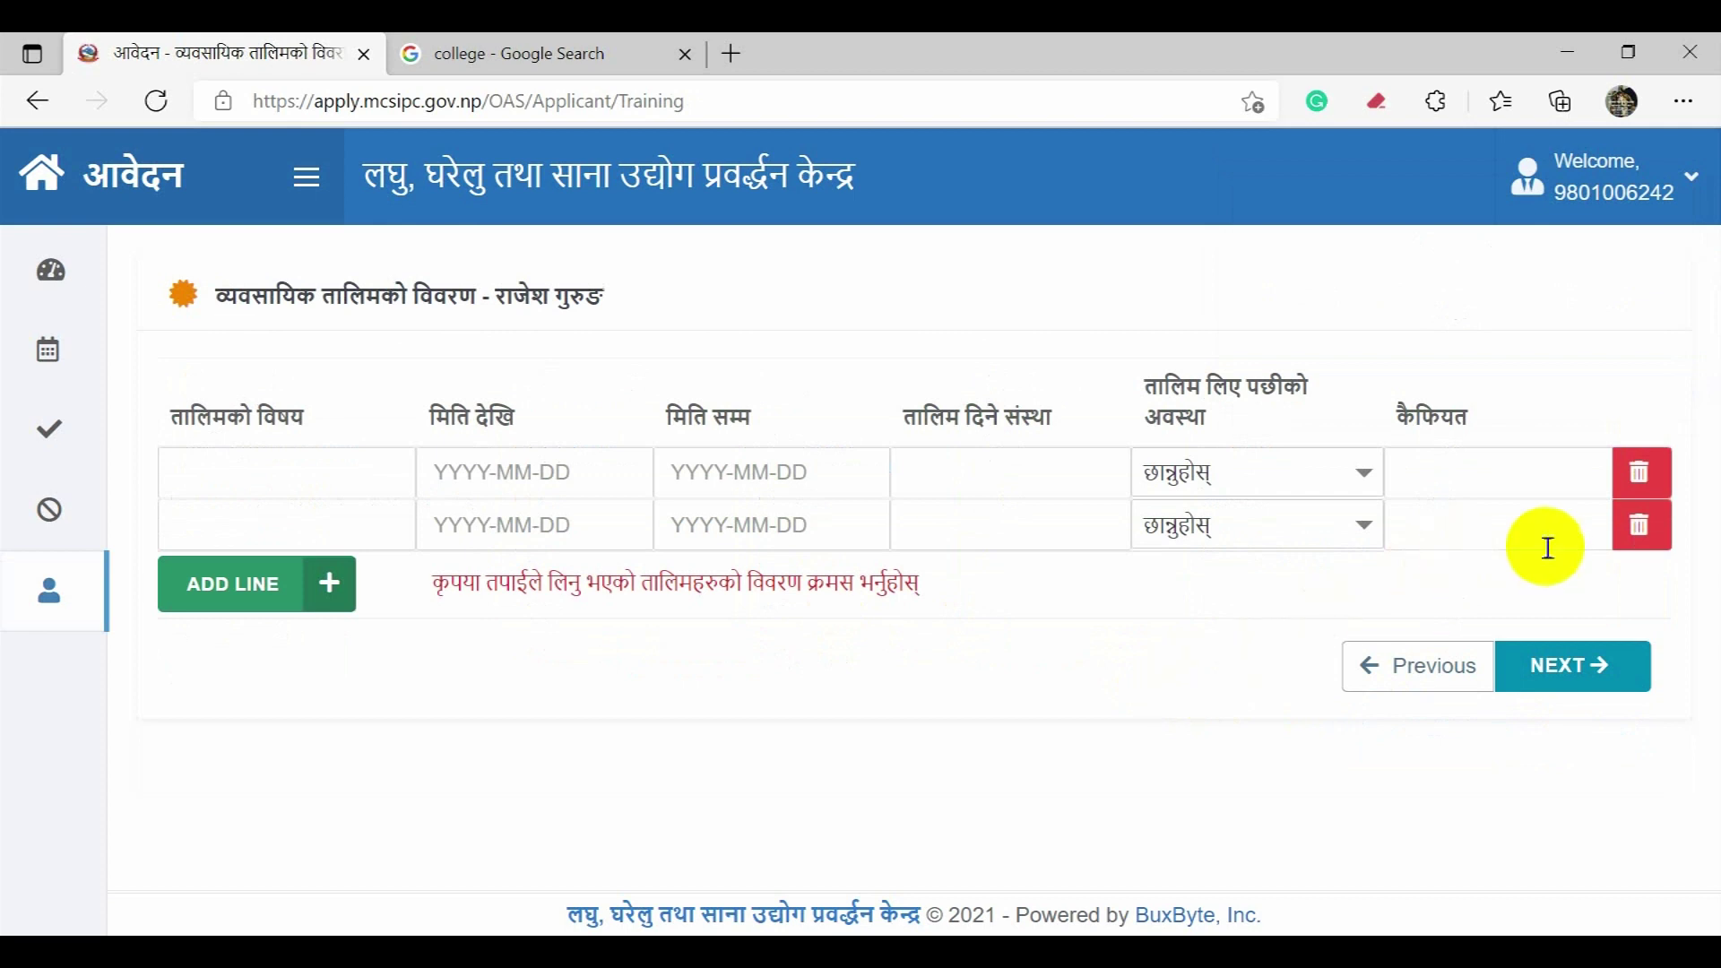
left_click(1640, 527)
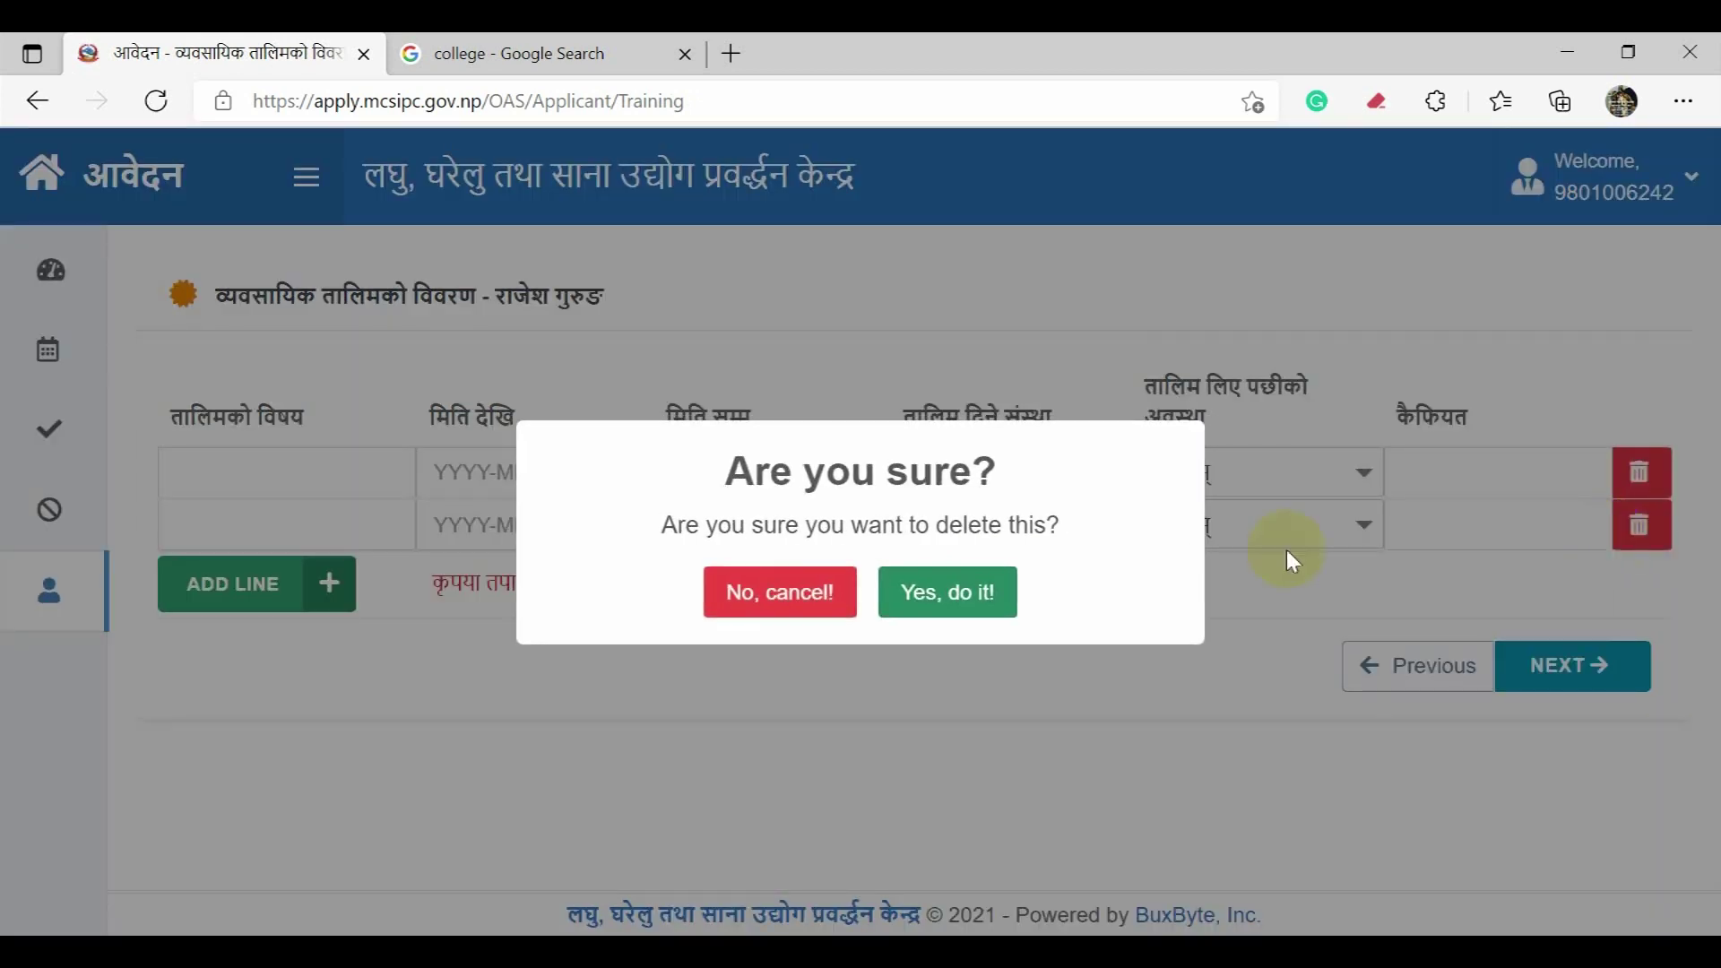
left_click(803, 595)
left_click(1552, 674)
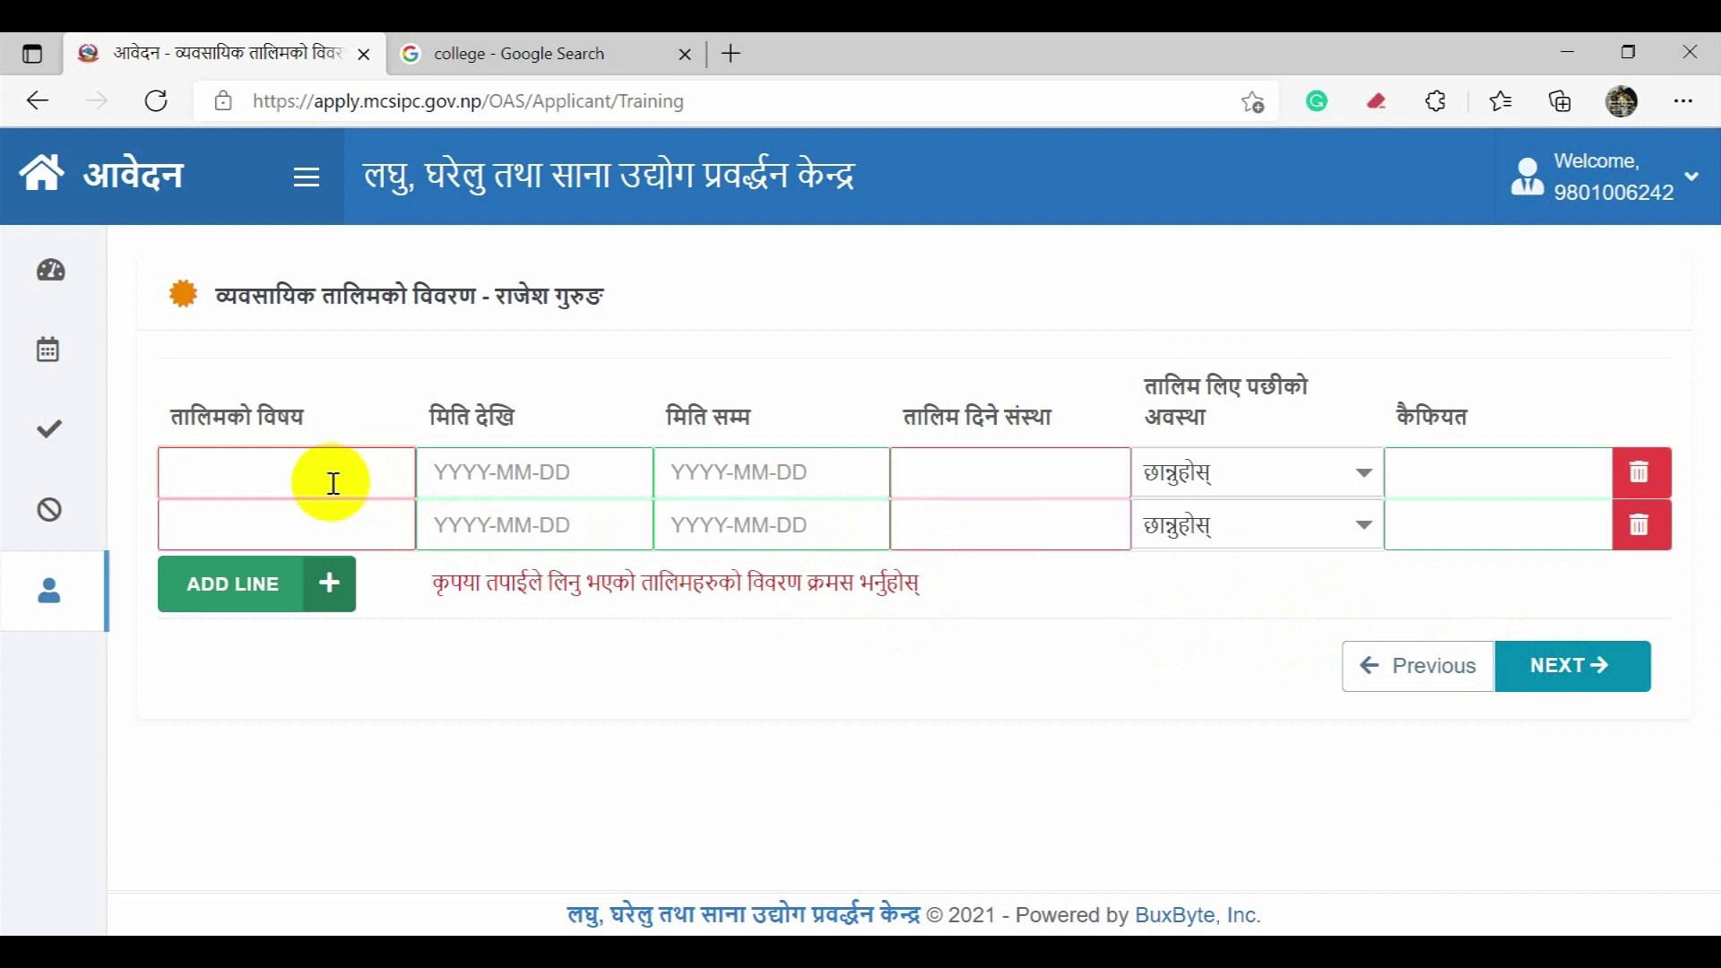
Step: Enter the OCP training from 2015-01-15 to 2015-09-22 at Oracle, and open its status options
type("OCP")
key("Tab")
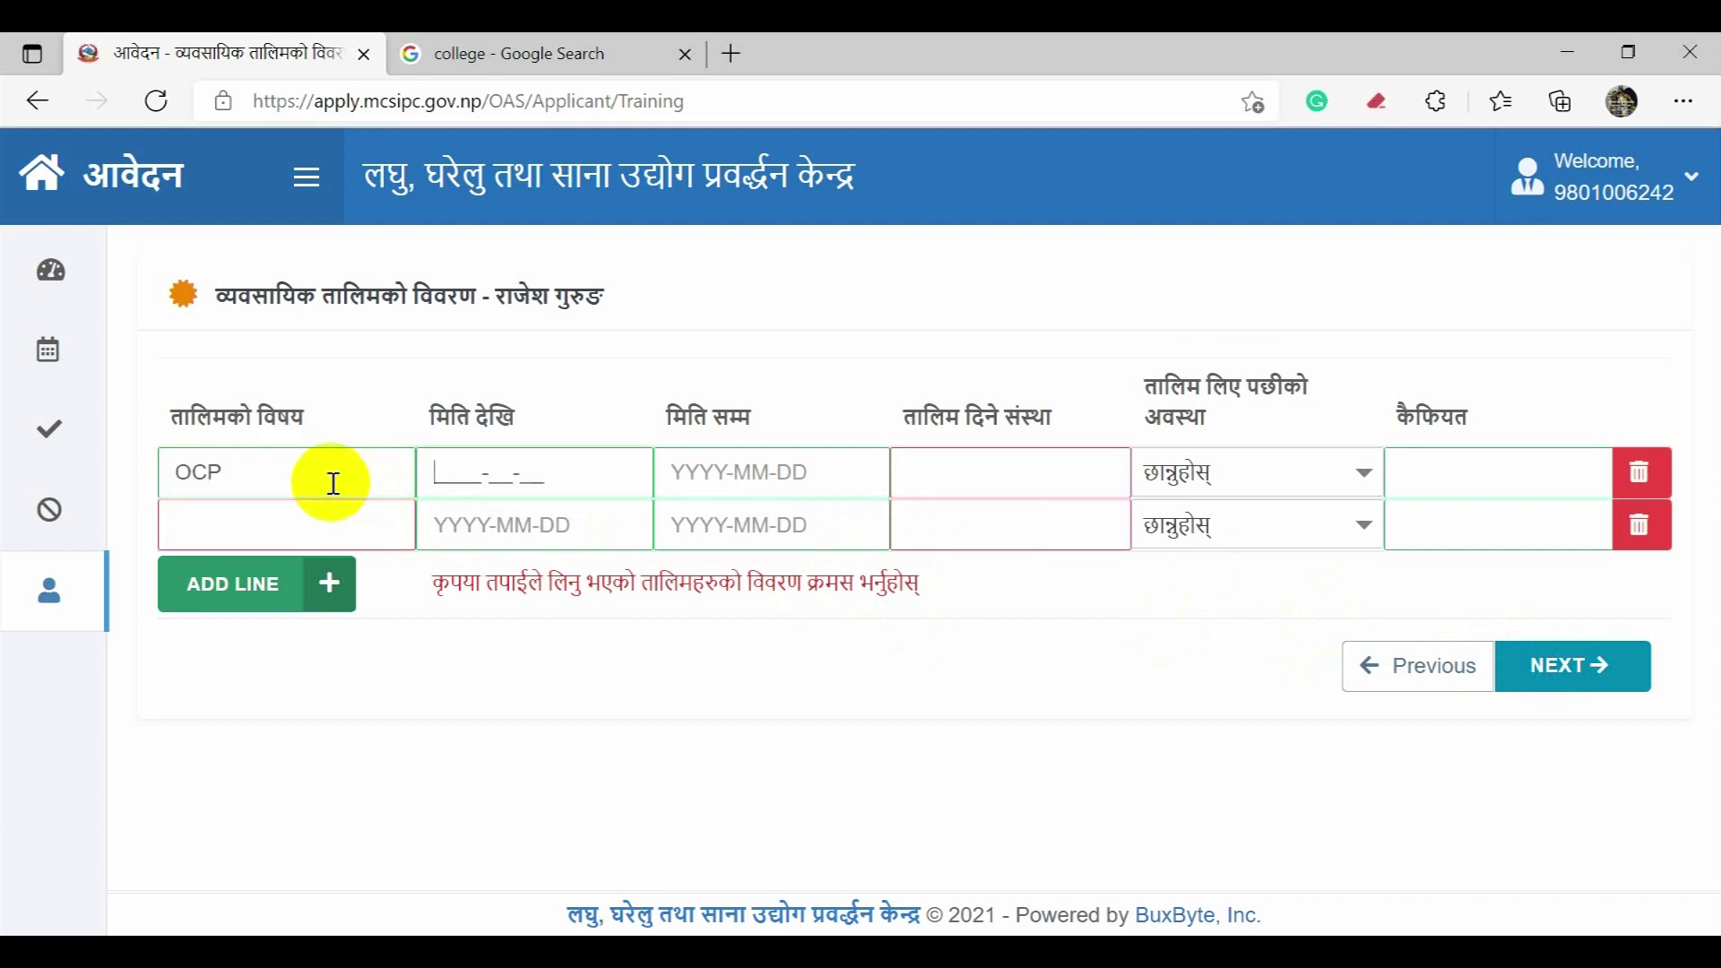
type("2015-01-15")
key("Tab")
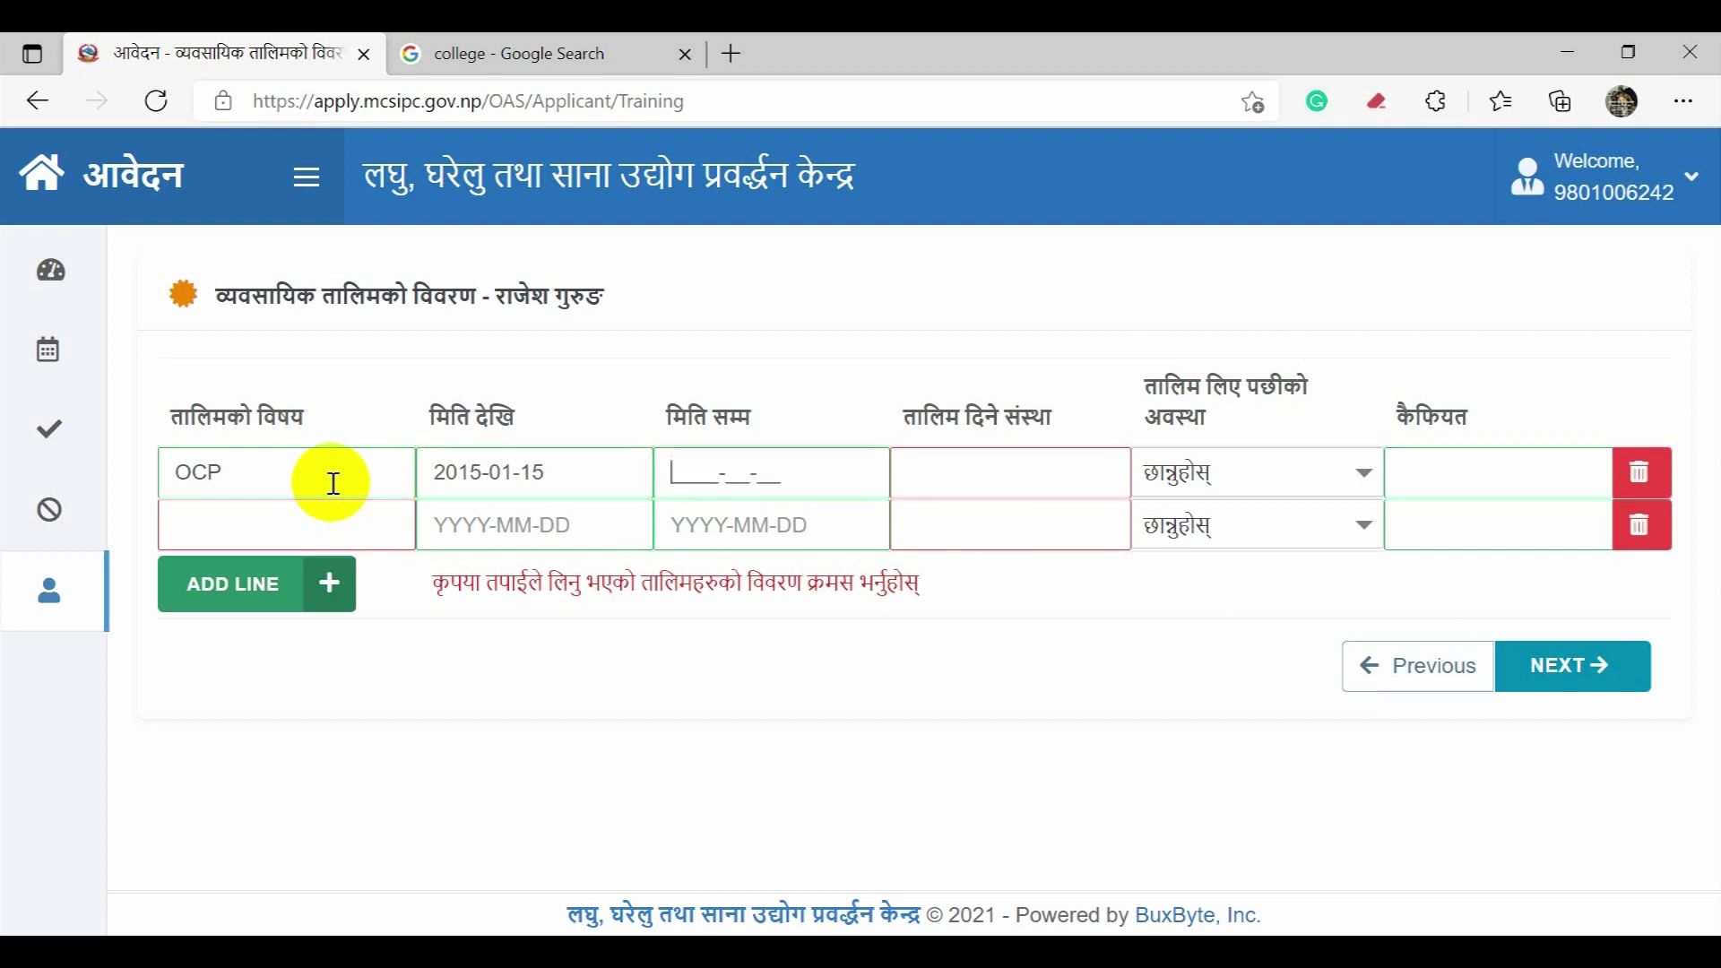
type("2015-09-")
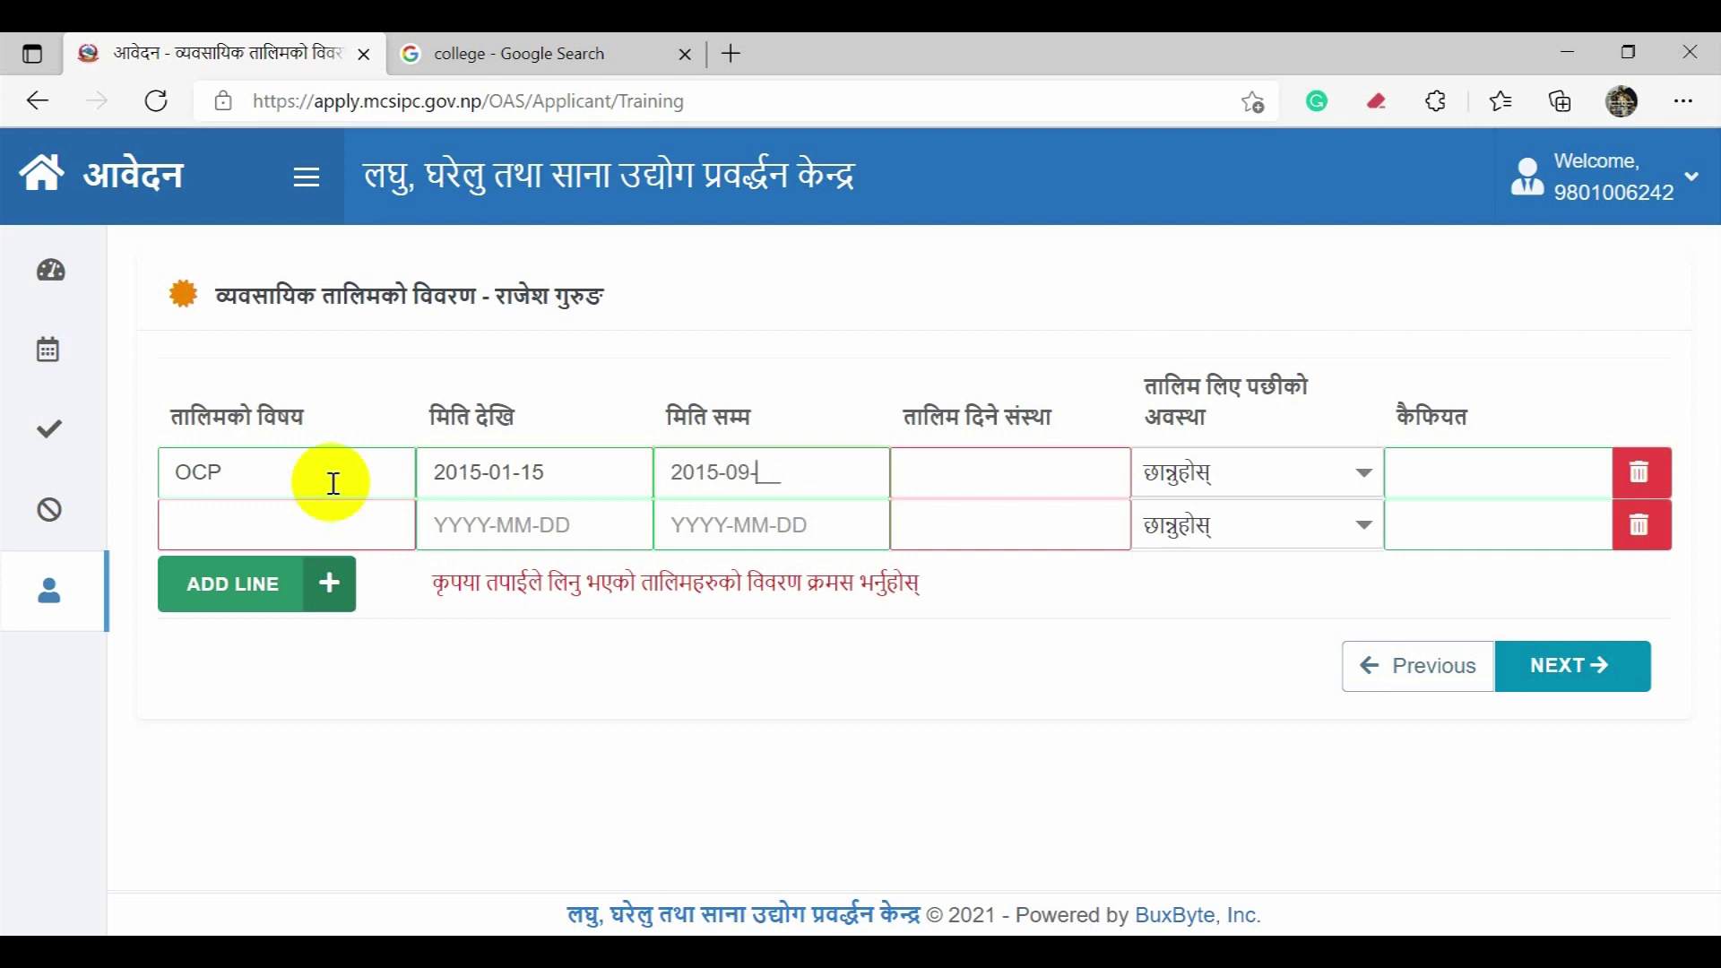
type("22")
key("Tab")
type("Oracle")
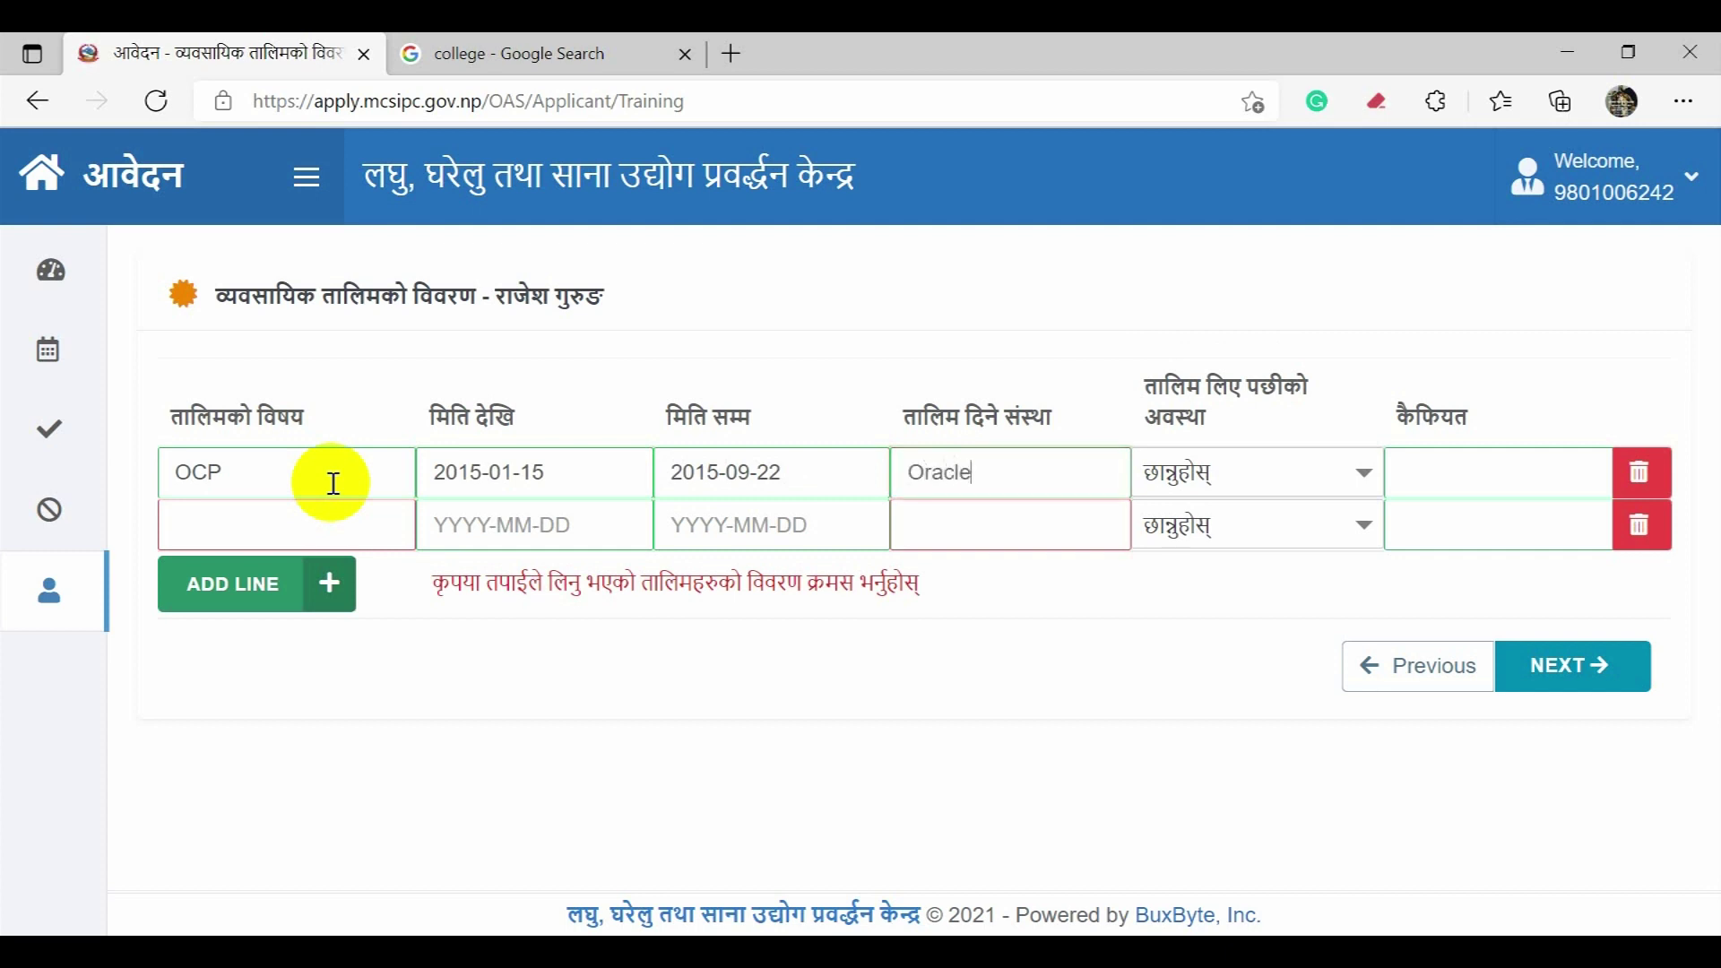
key("Tab")
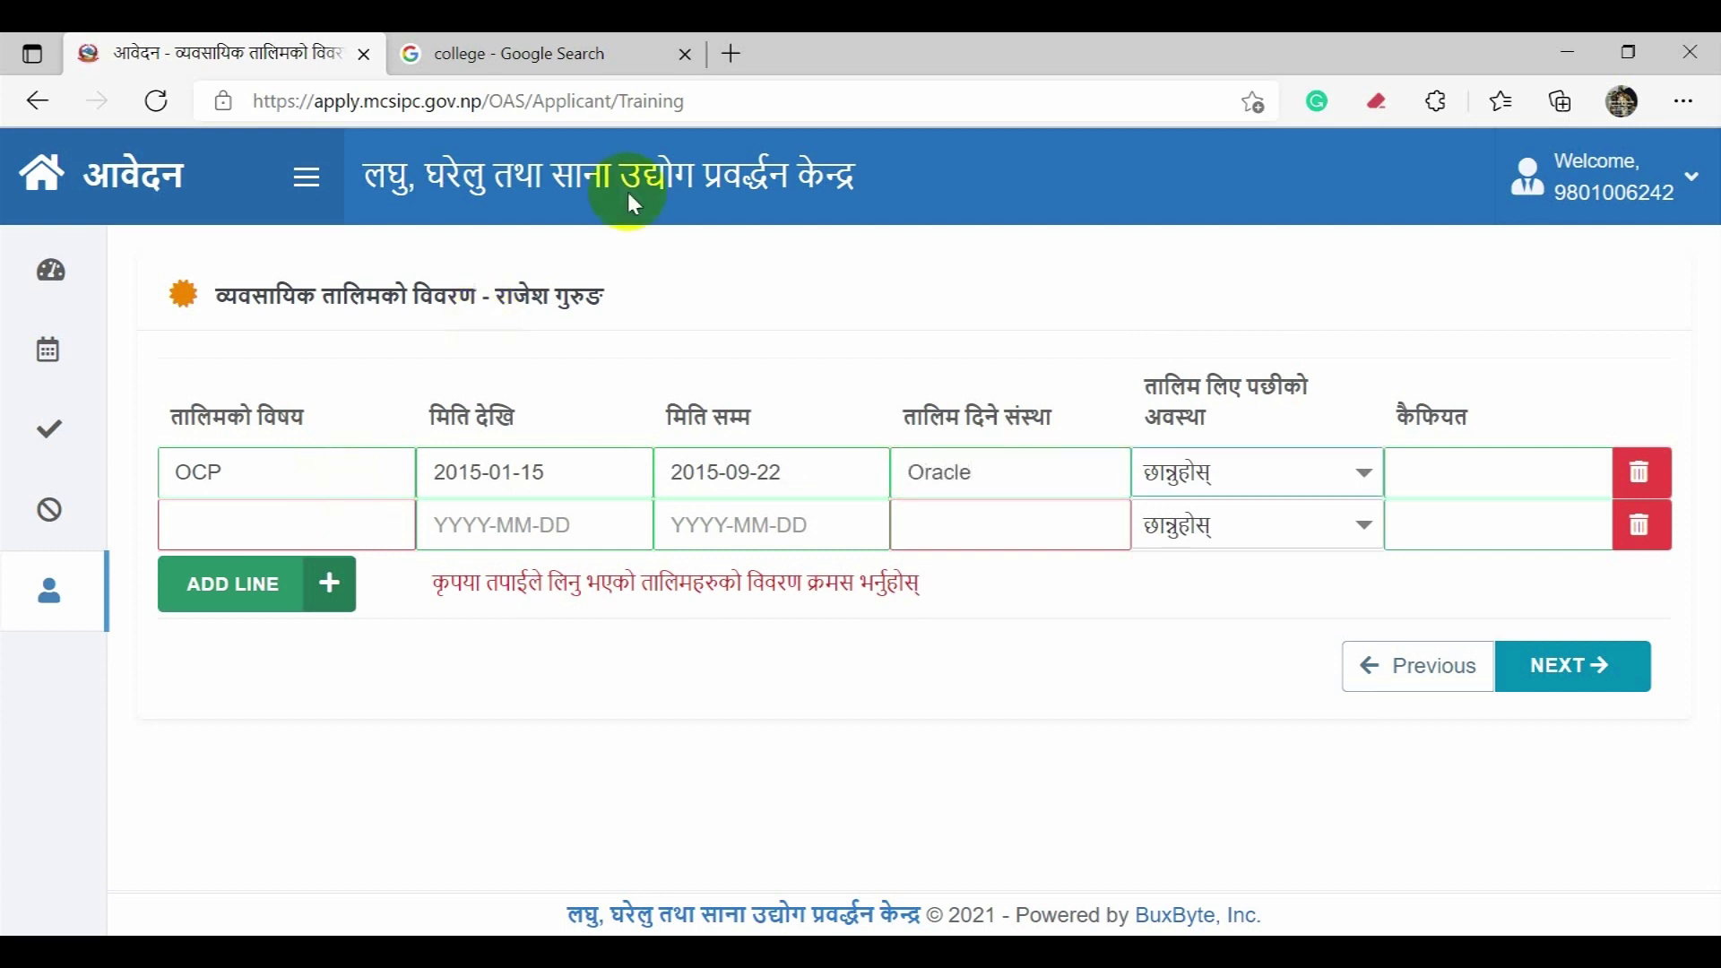
left_click(1259, 488)
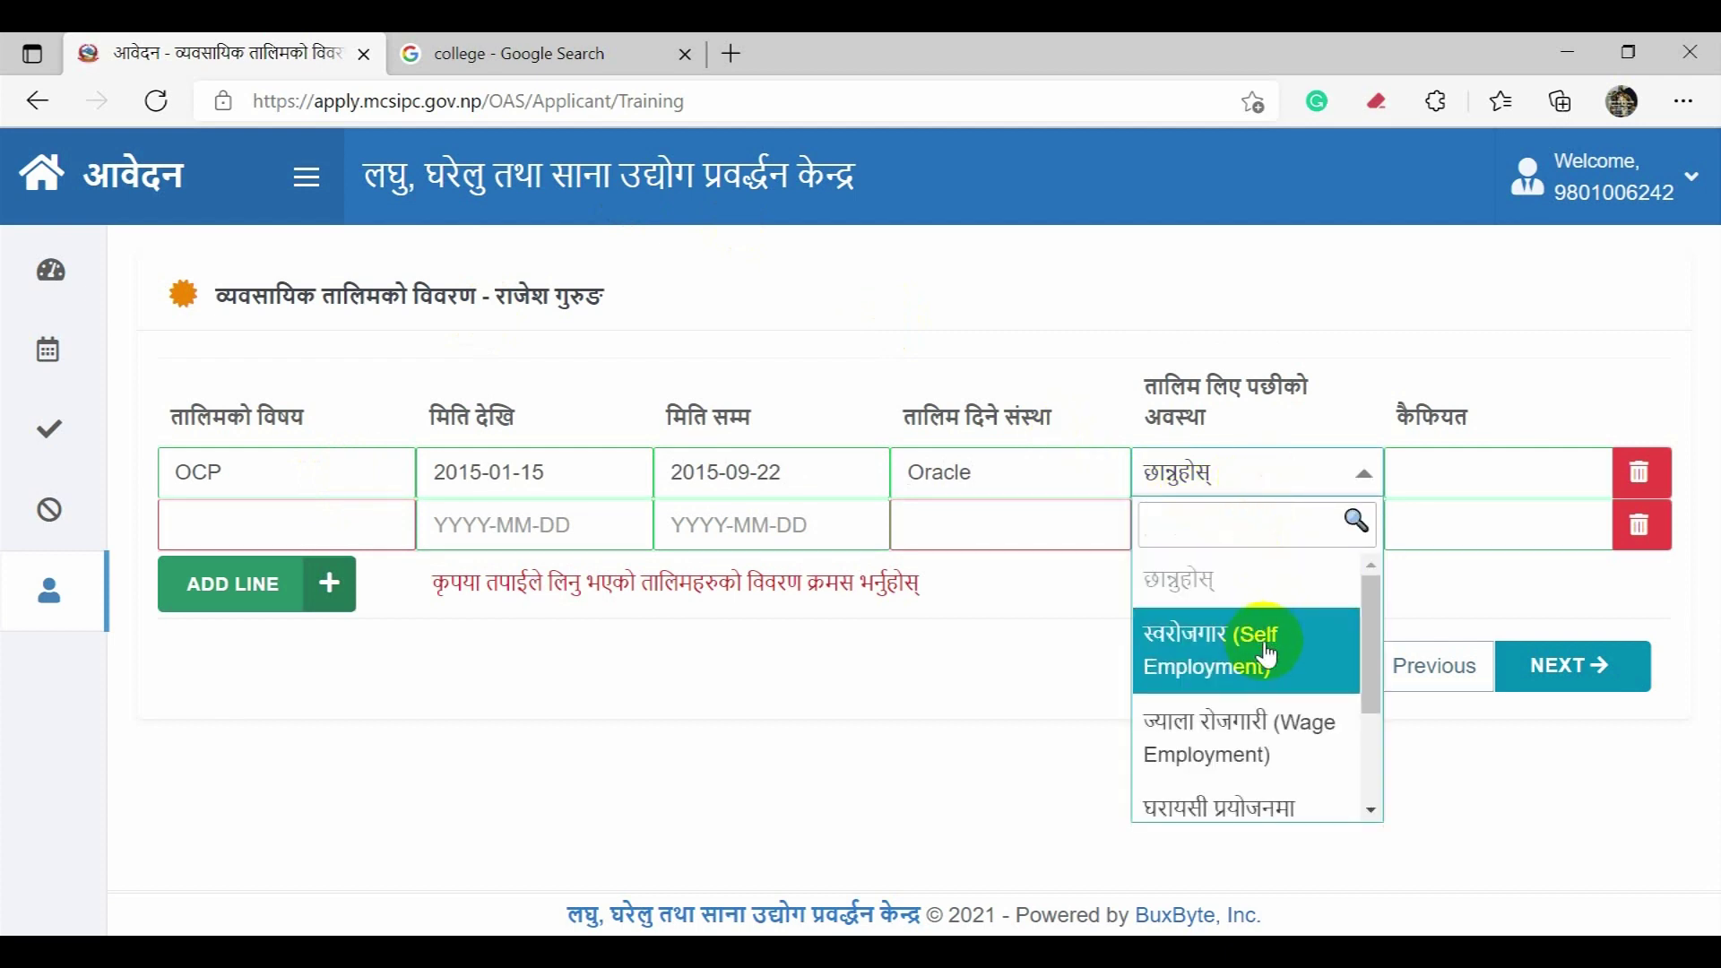
scroll(1266, 657, "down", 3)
scroll(1273, 662, "up", 3)
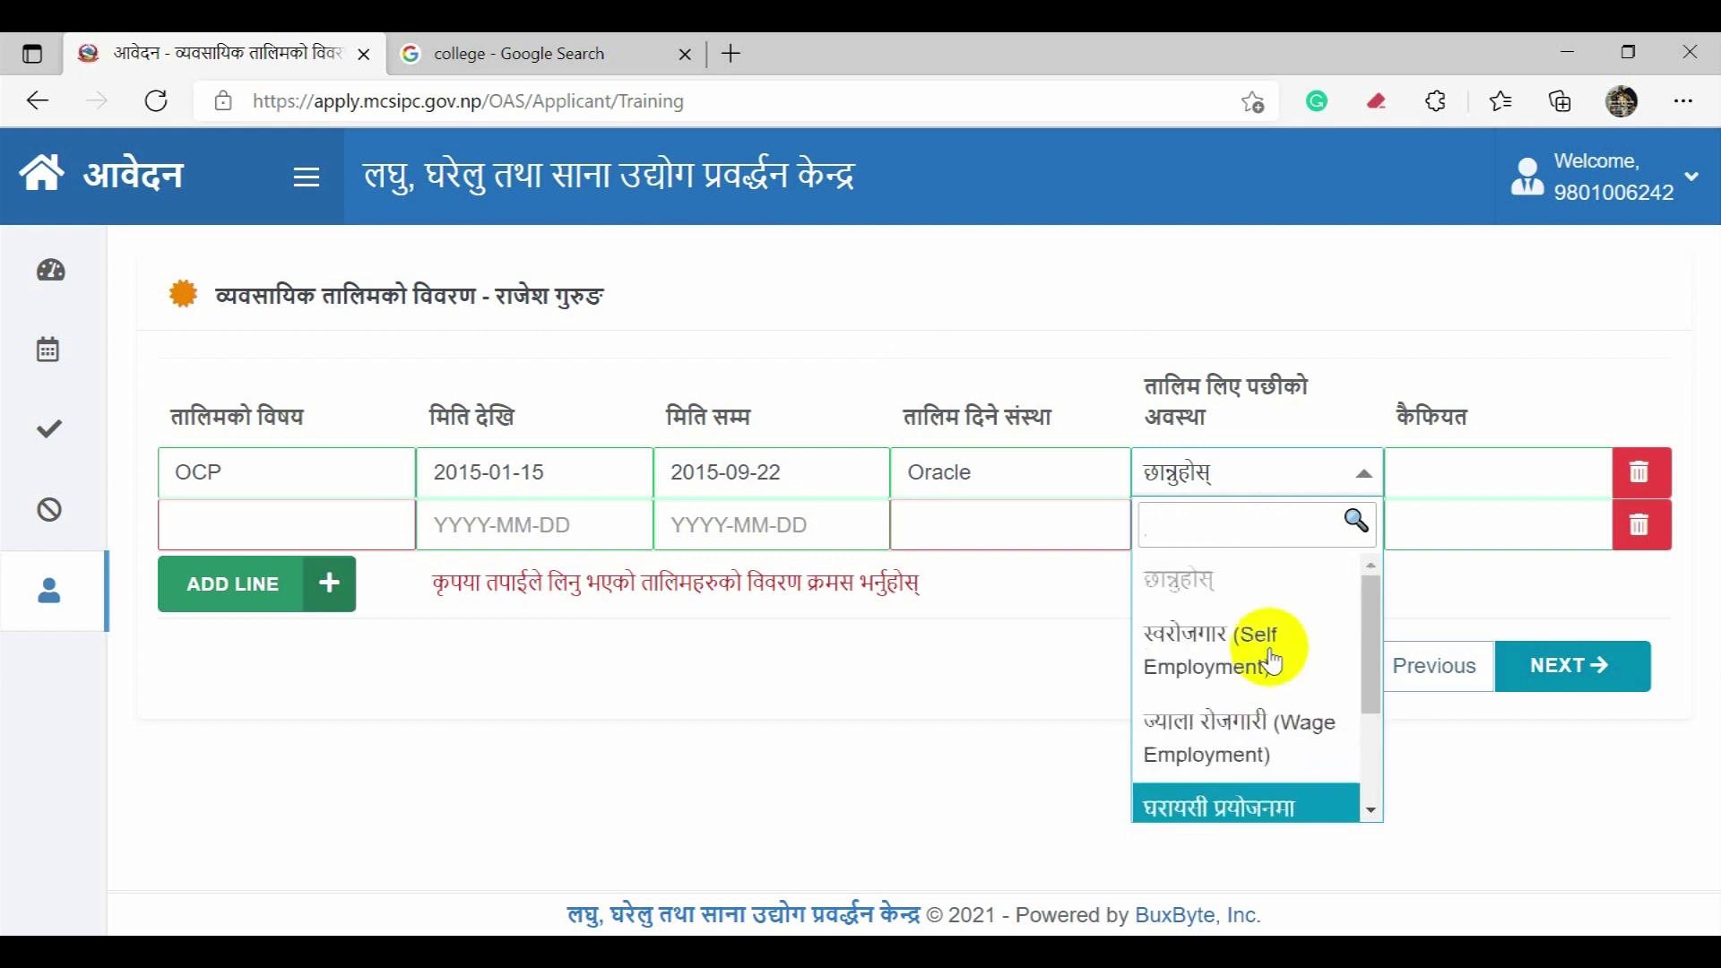
Step: Set OCP to Self Employment and enter Azure training, 2016-01-05 to 2016-12-17, at Microsoft
left_click(1273, 663)
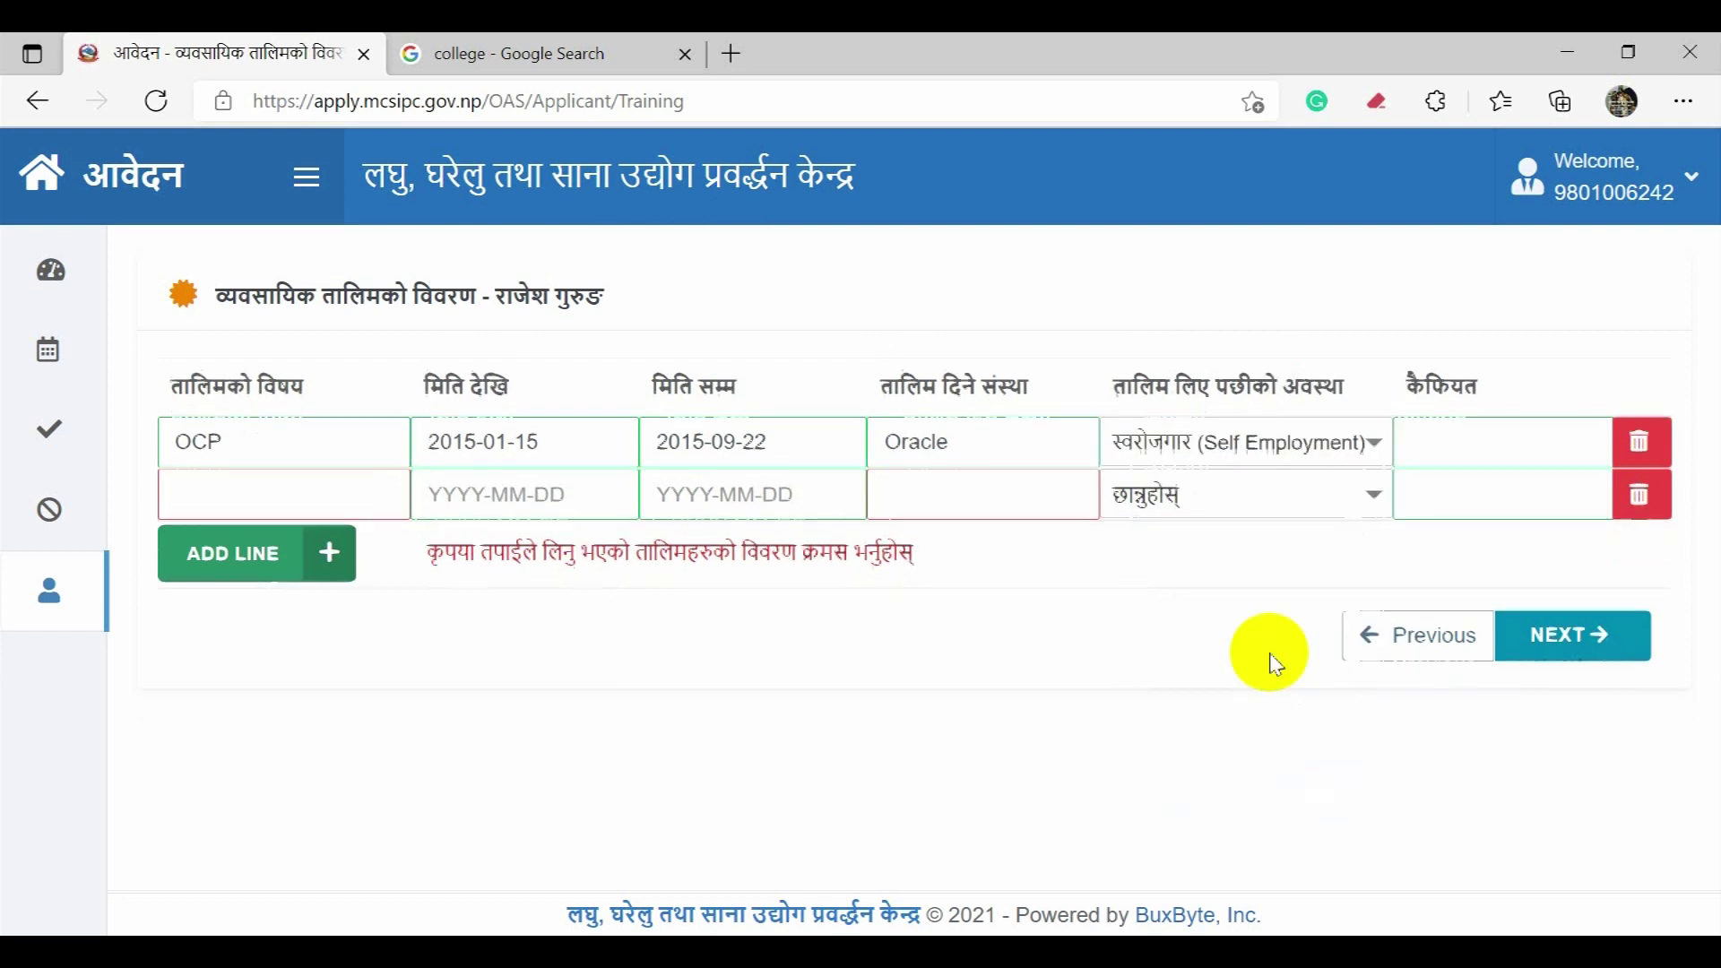
left_click(333, 488)
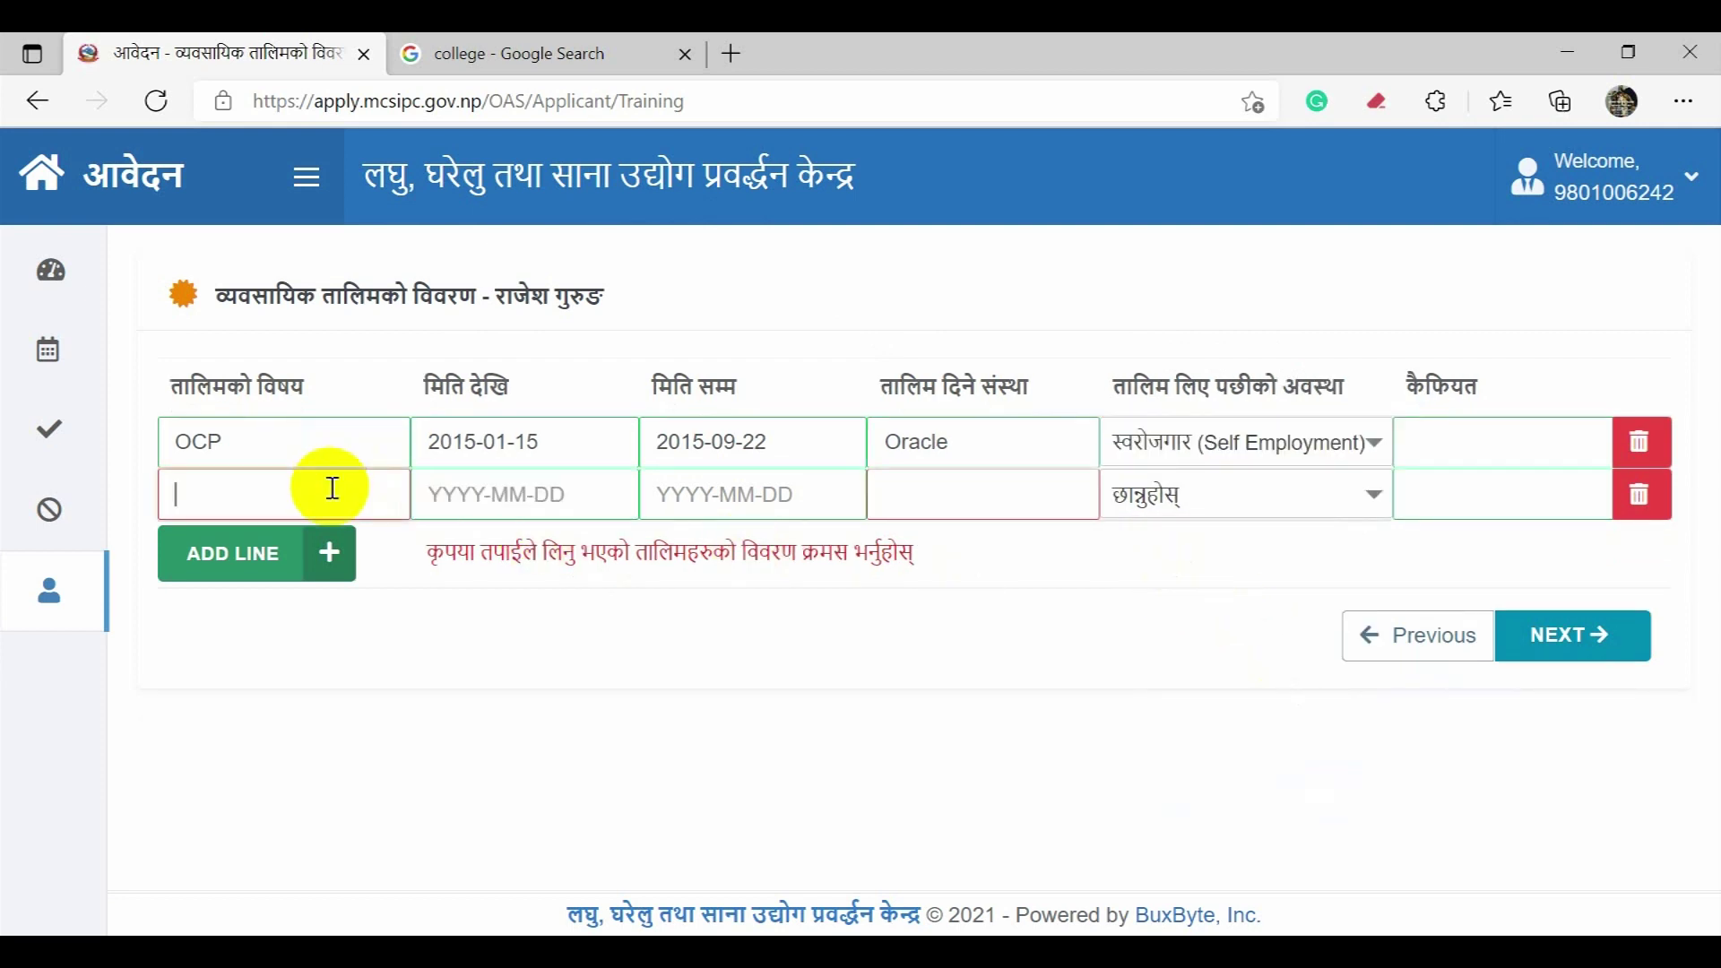
type("Azure")
key("Tab")
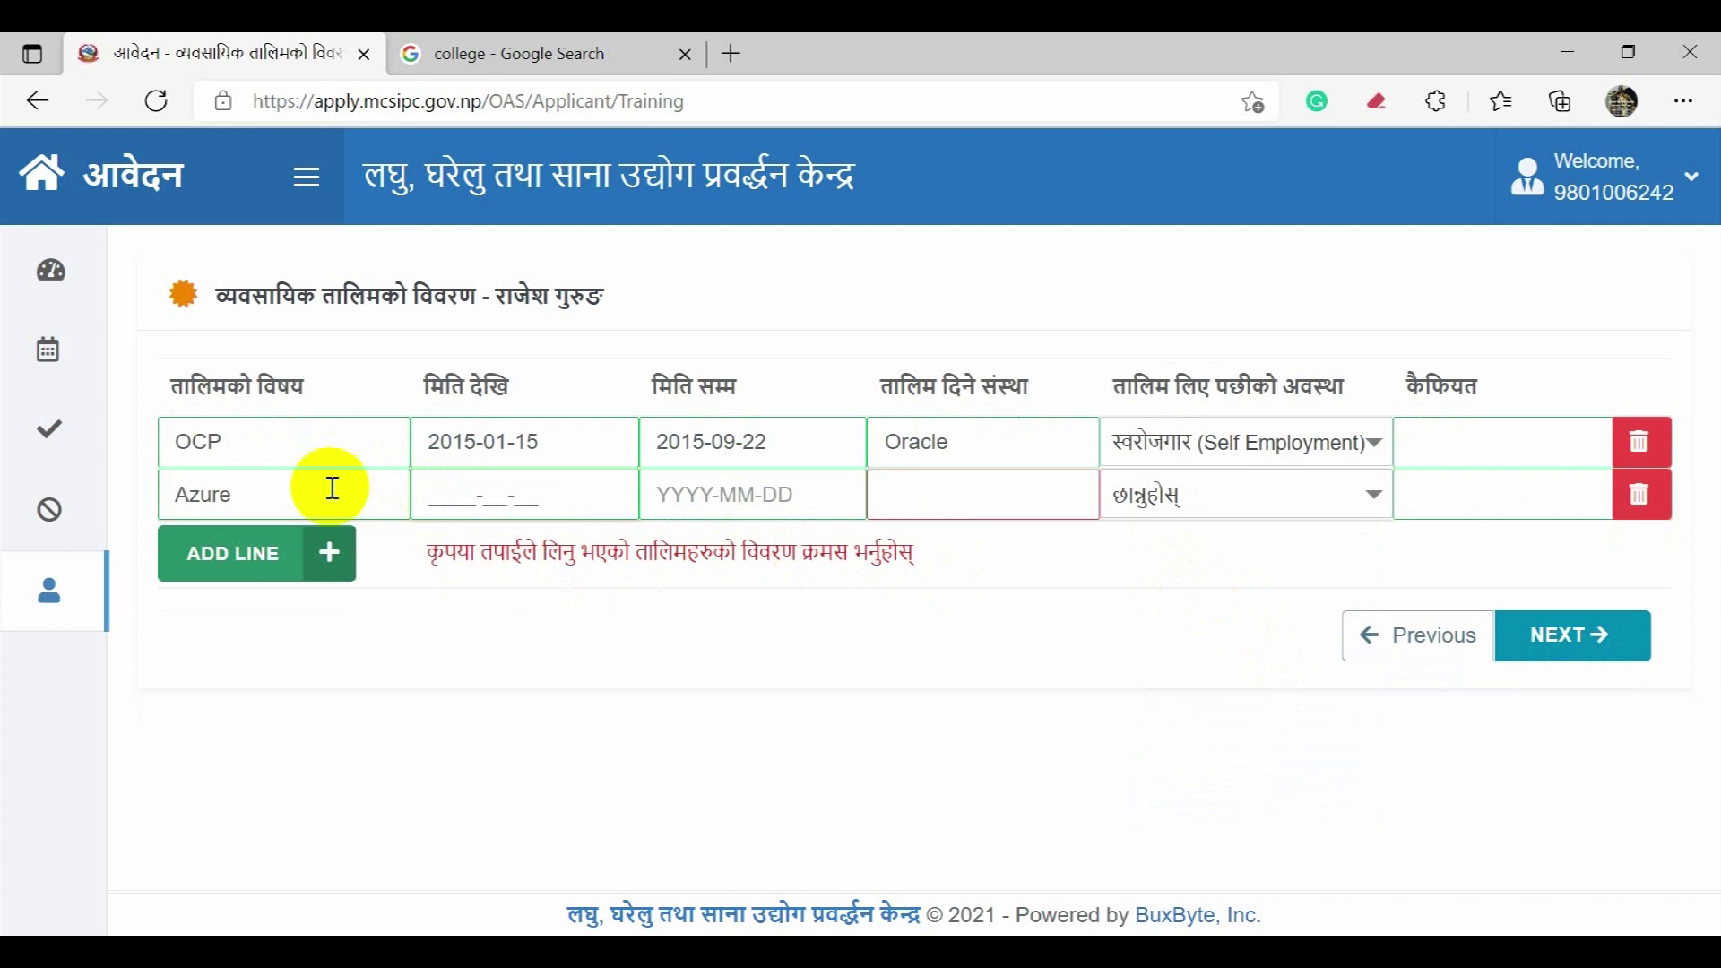
type("2016")
type("01-05")
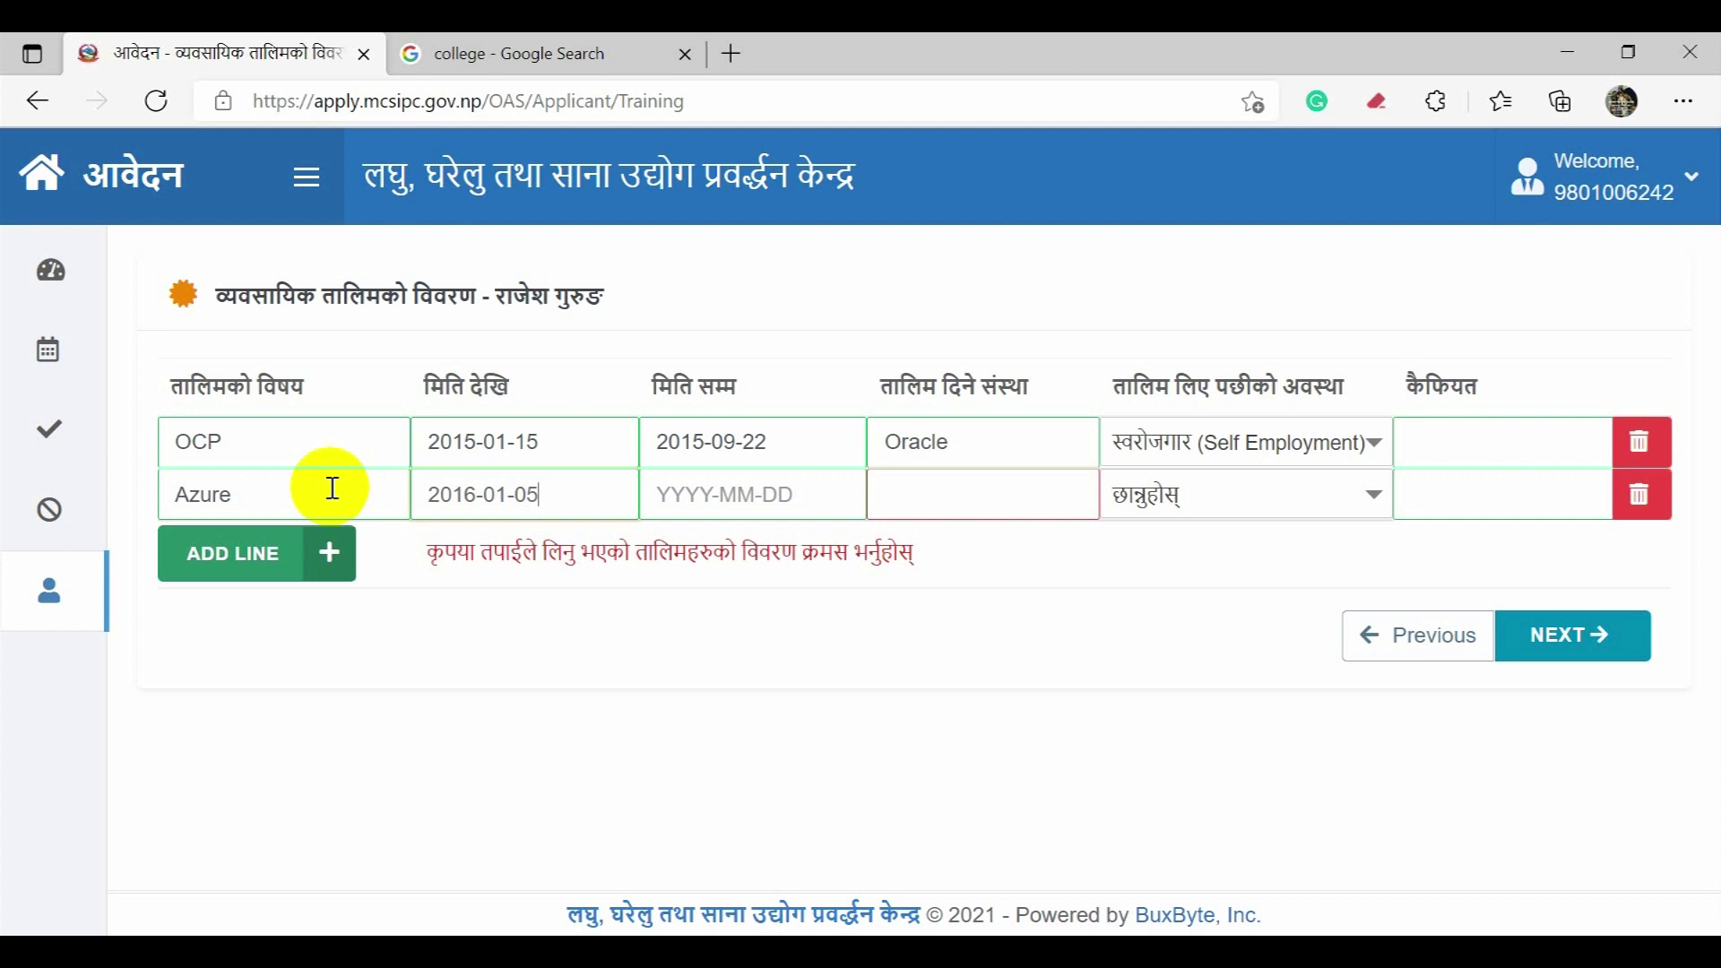
key("Tab")
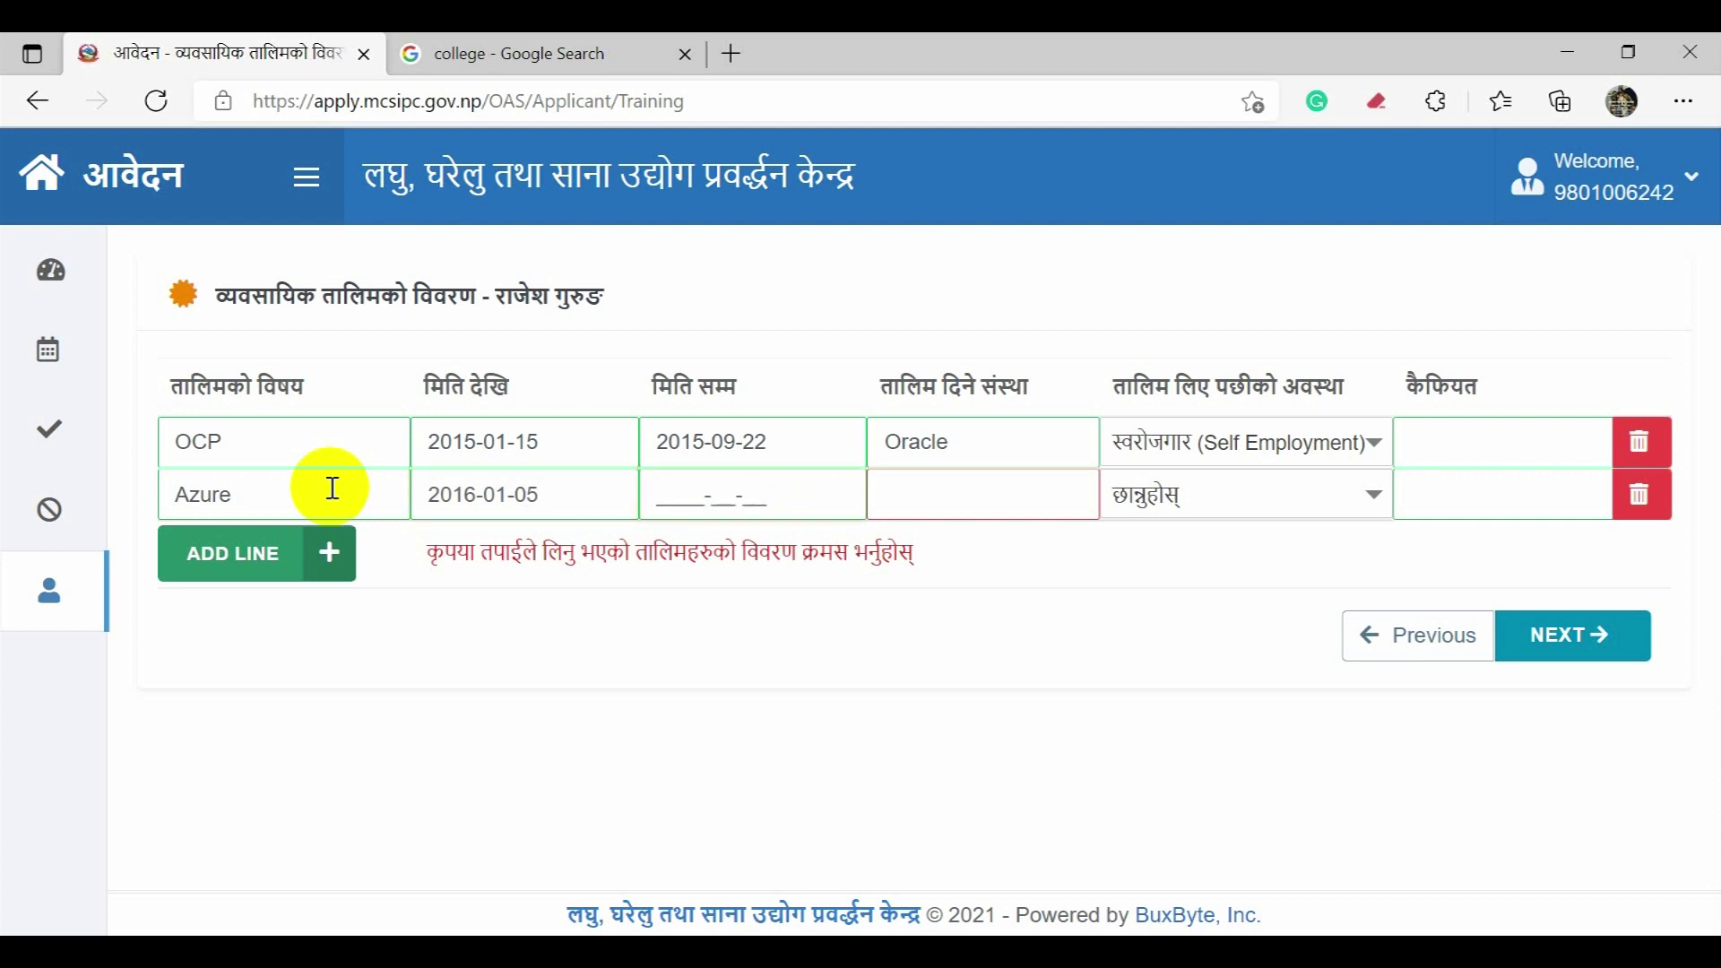
type("2016-12-17")
key("Tab")
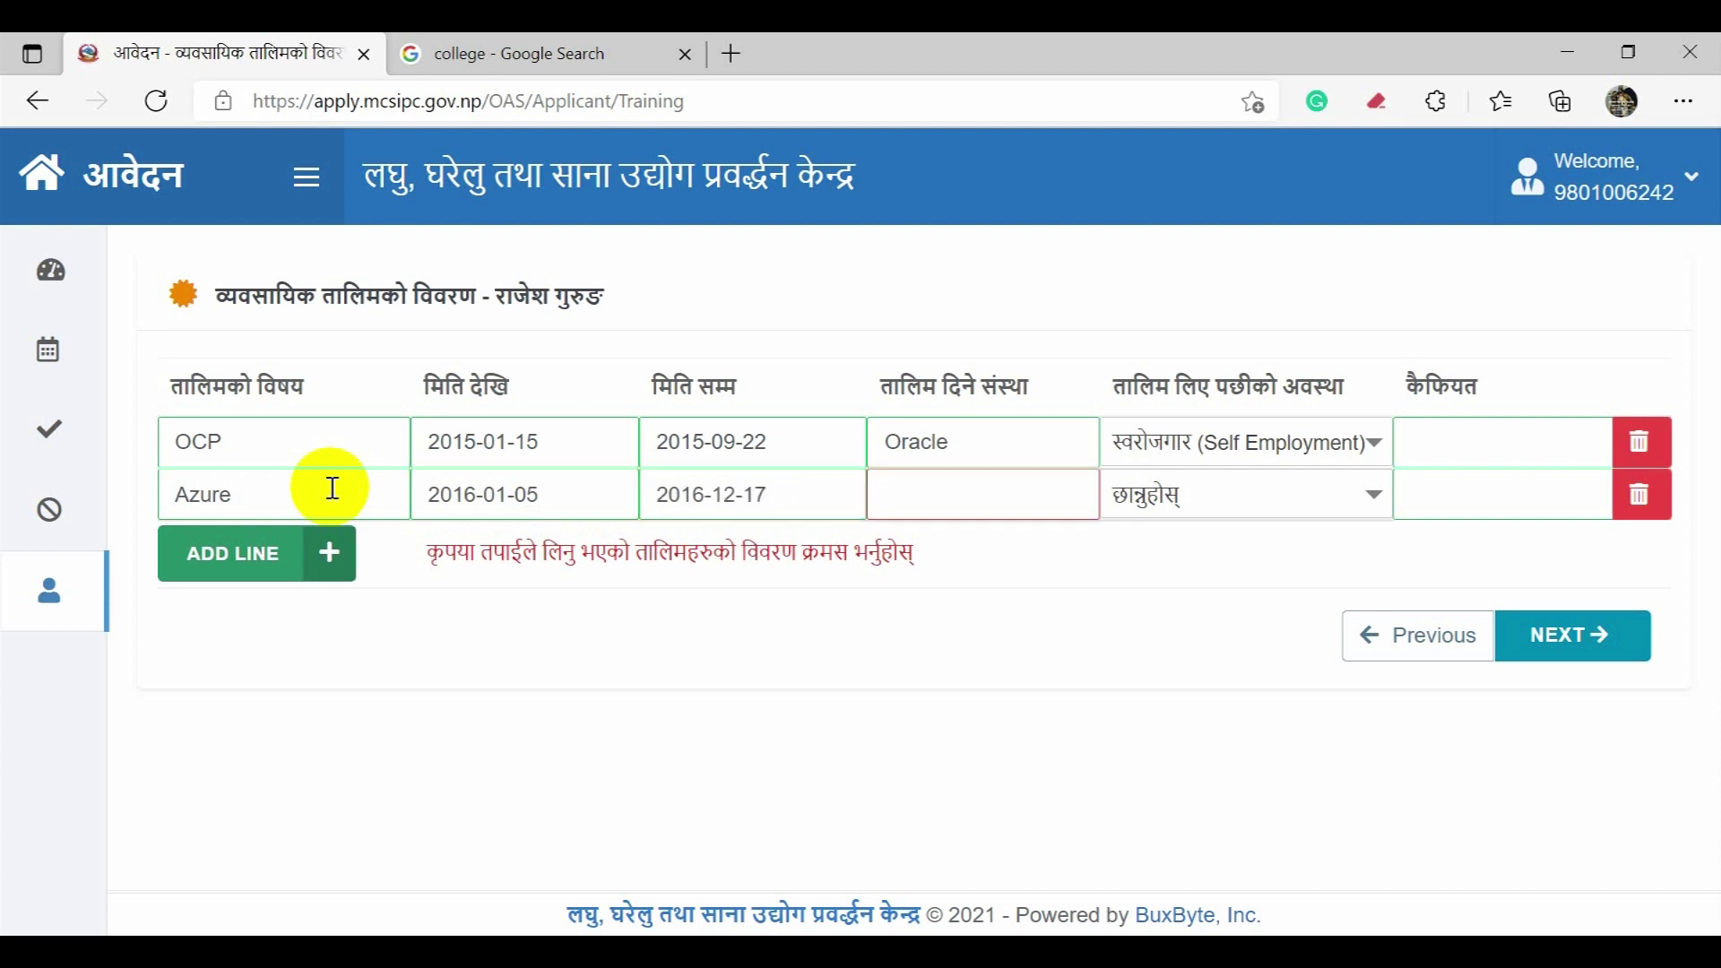
type("Microso")
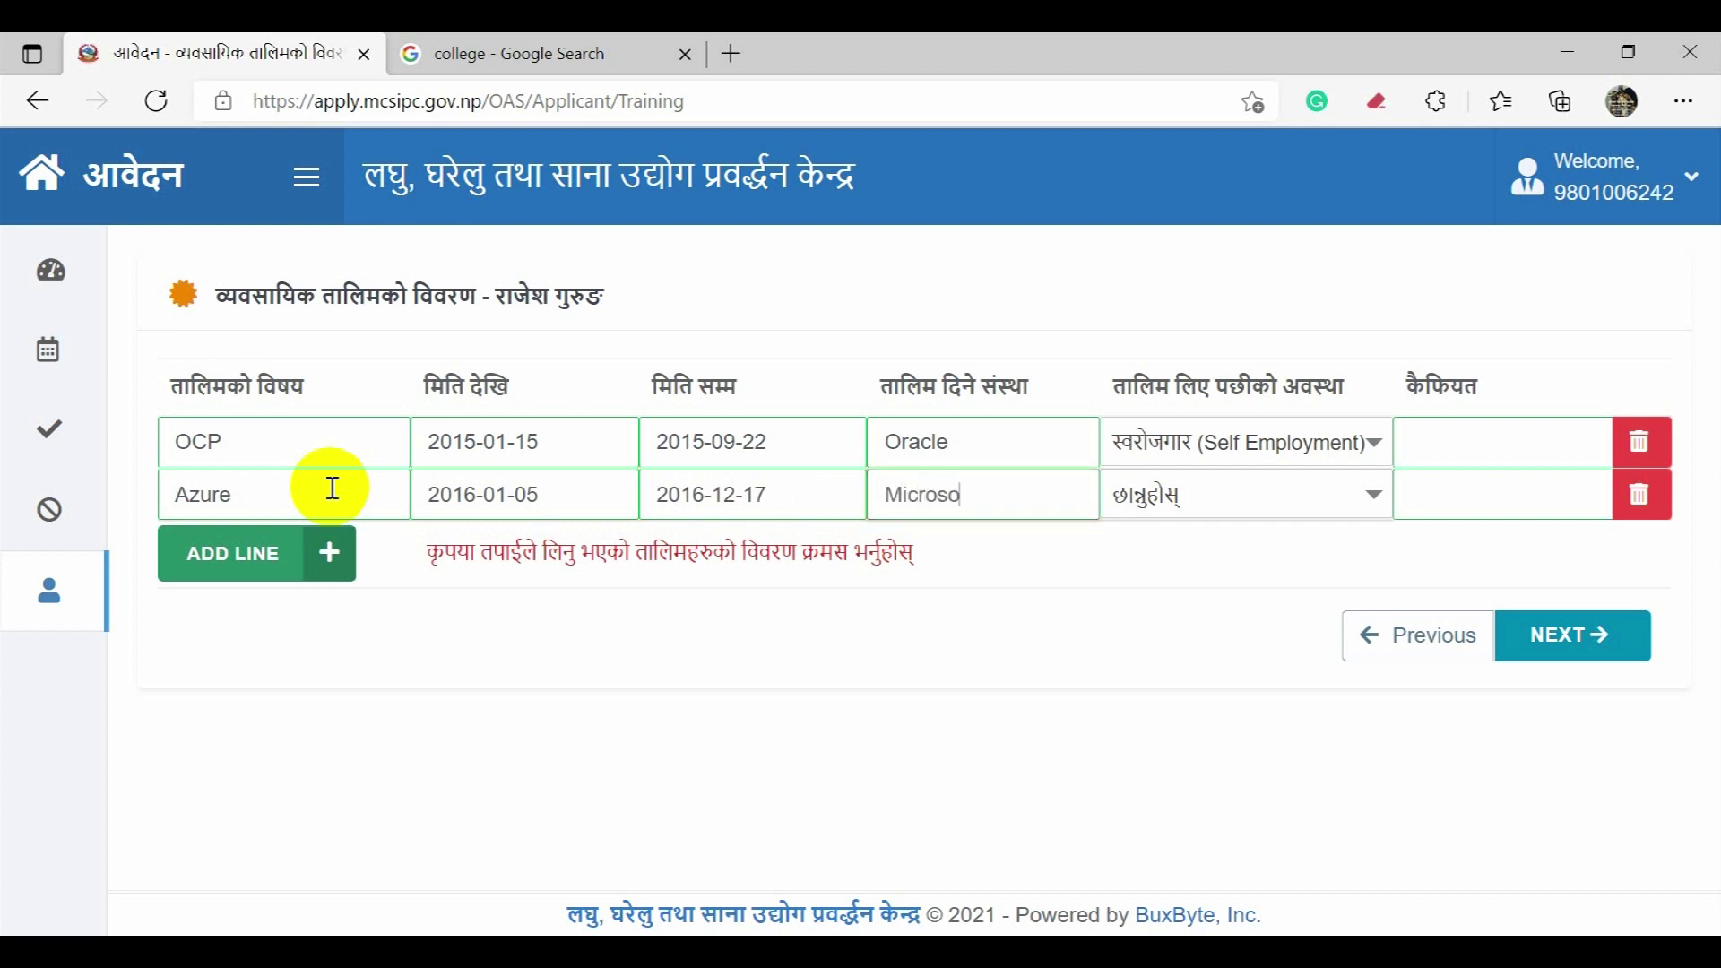
type("ft")
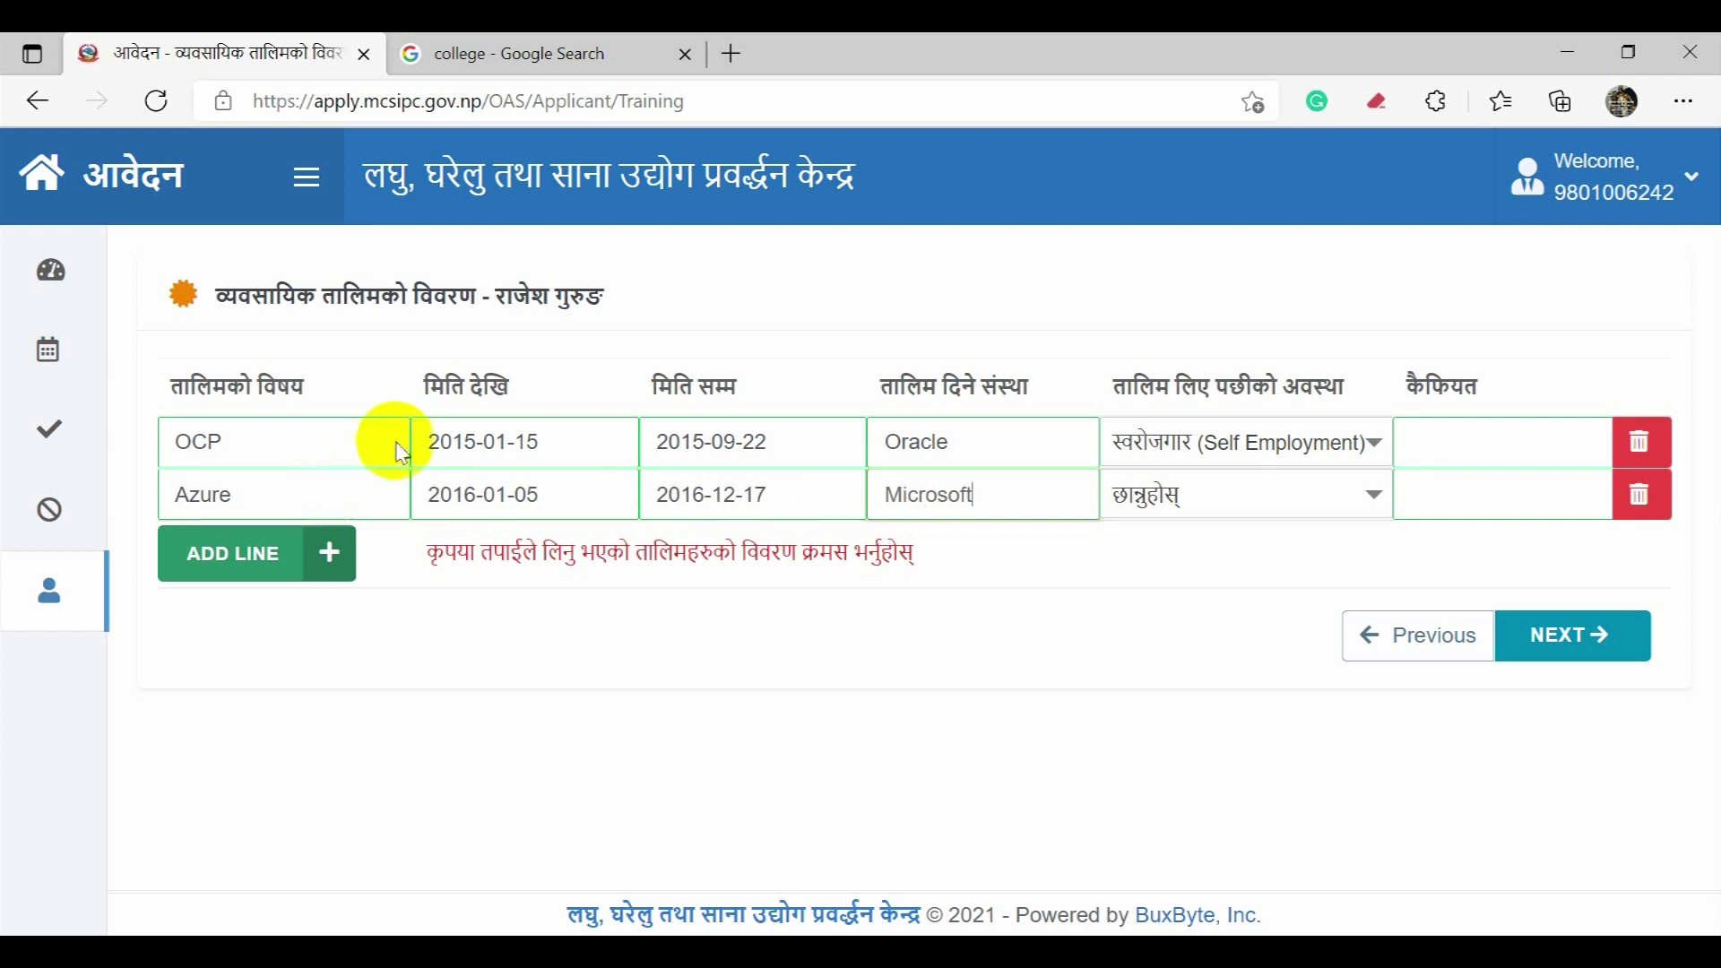
Step: Set Azure's status to Self Employment, remove an extra empty row, and save the training details
left_click(1236, 499)
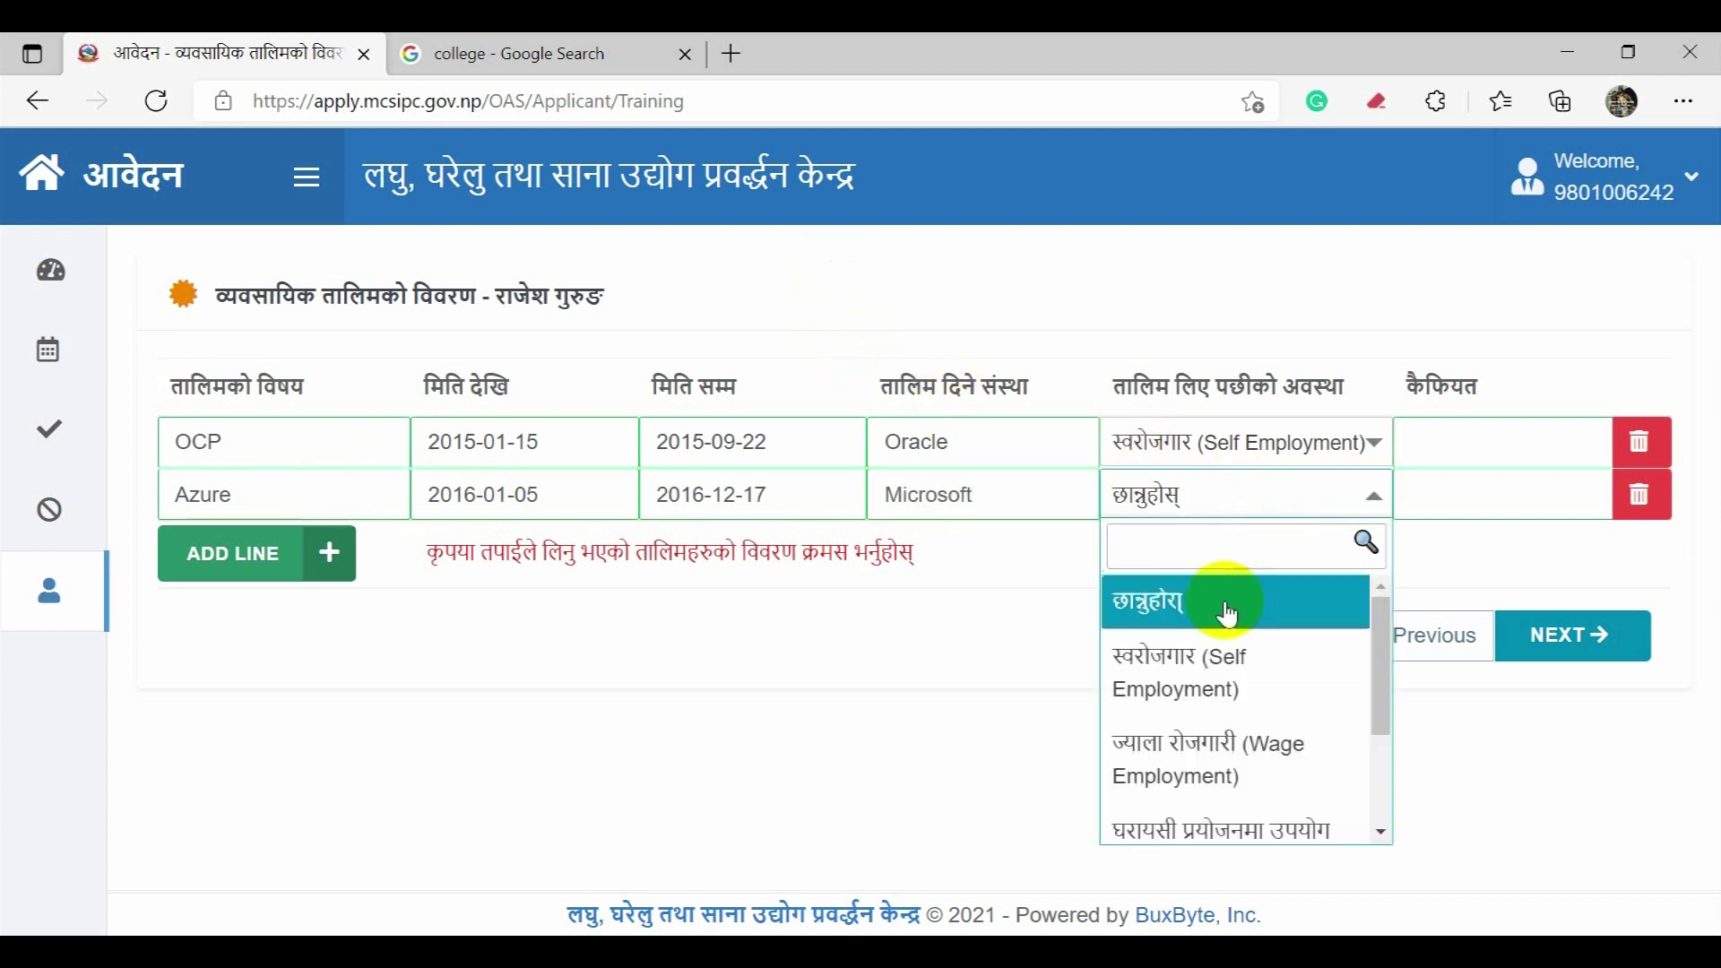
left_click(1216, 670)
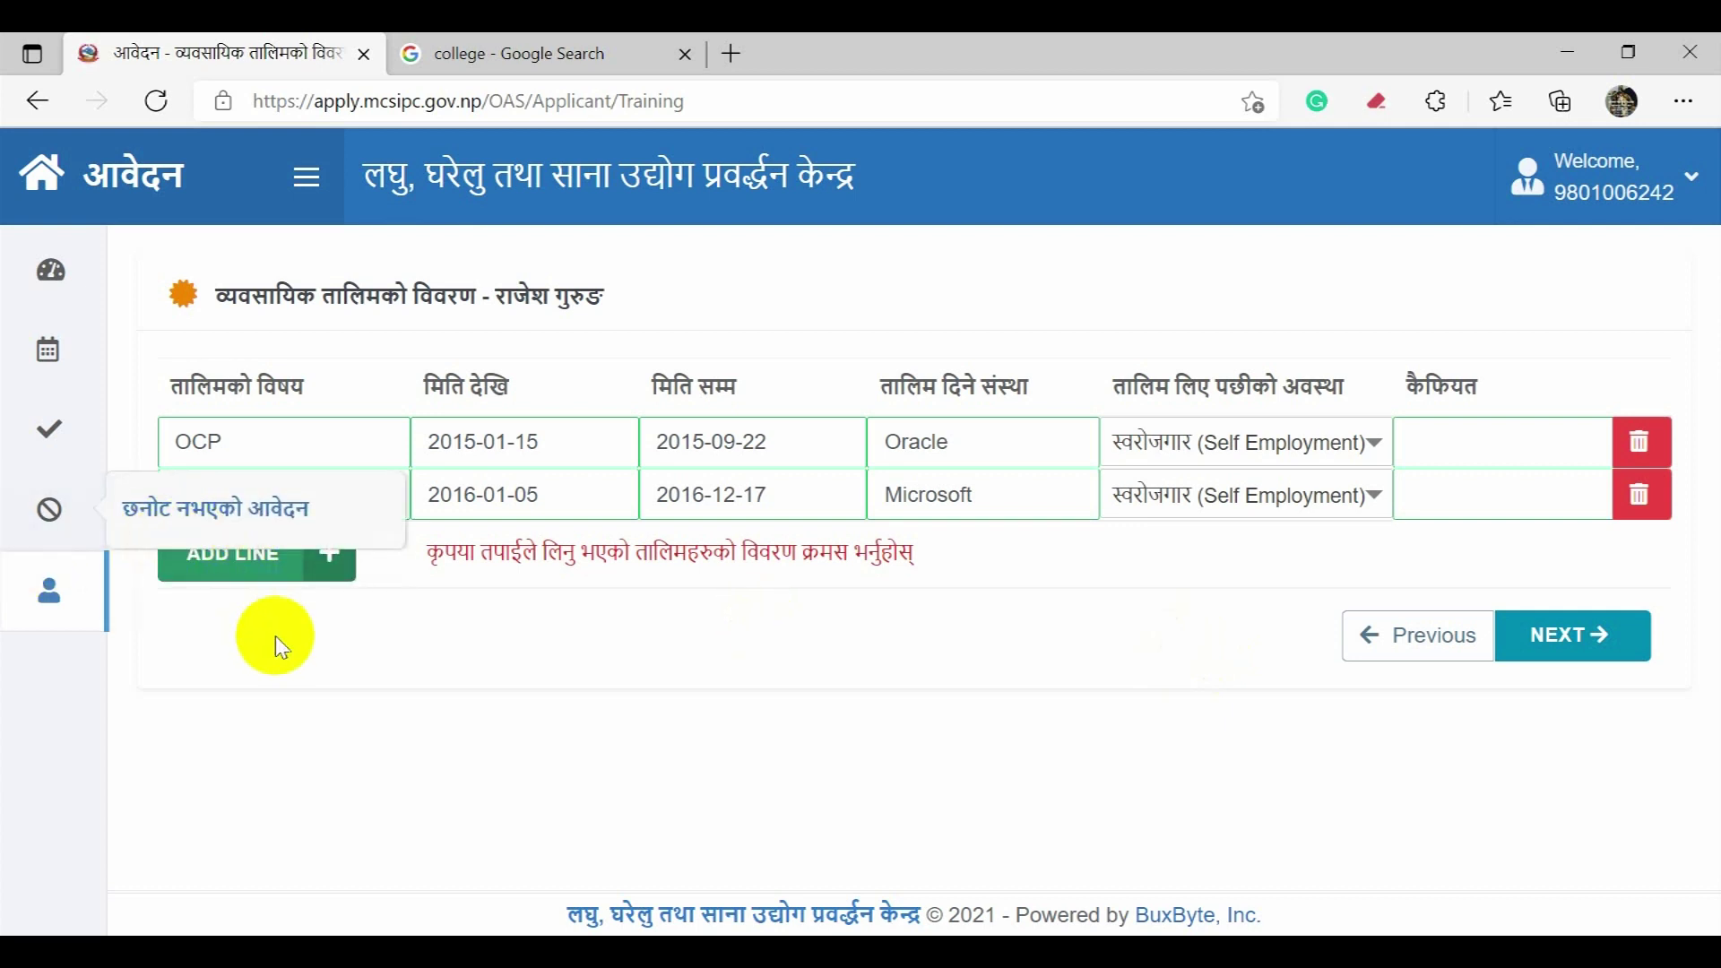
left_click(258, 560)
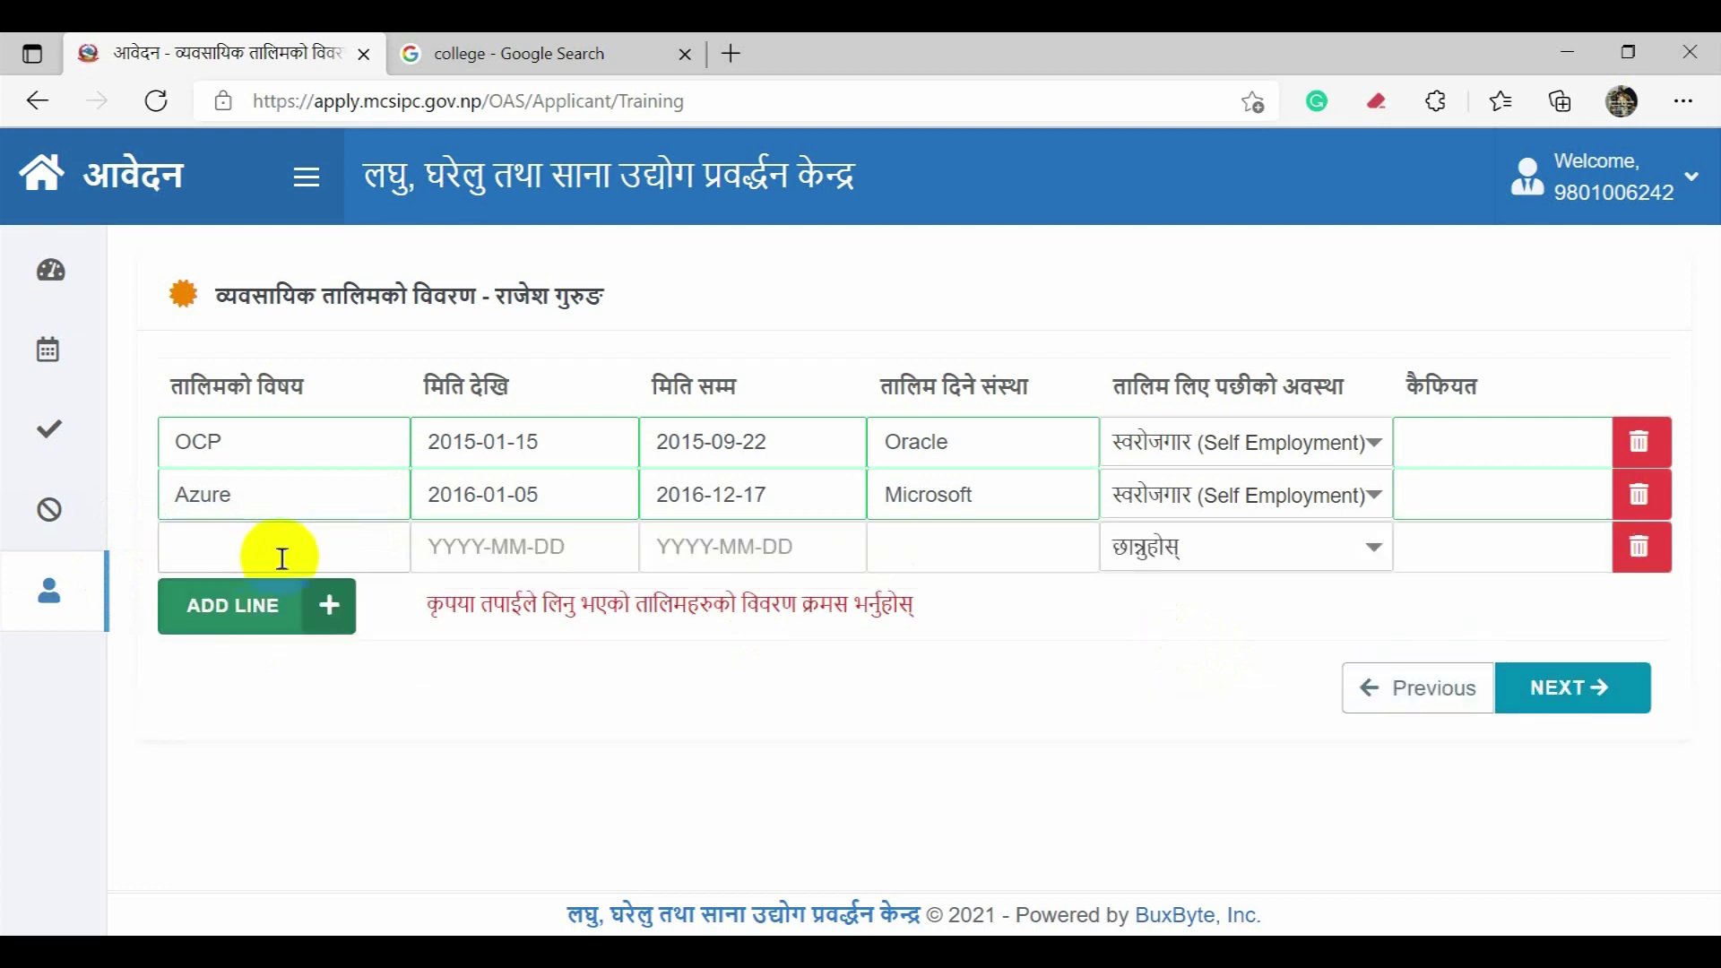
left_click(1673, 563)
left_click(961, 594)
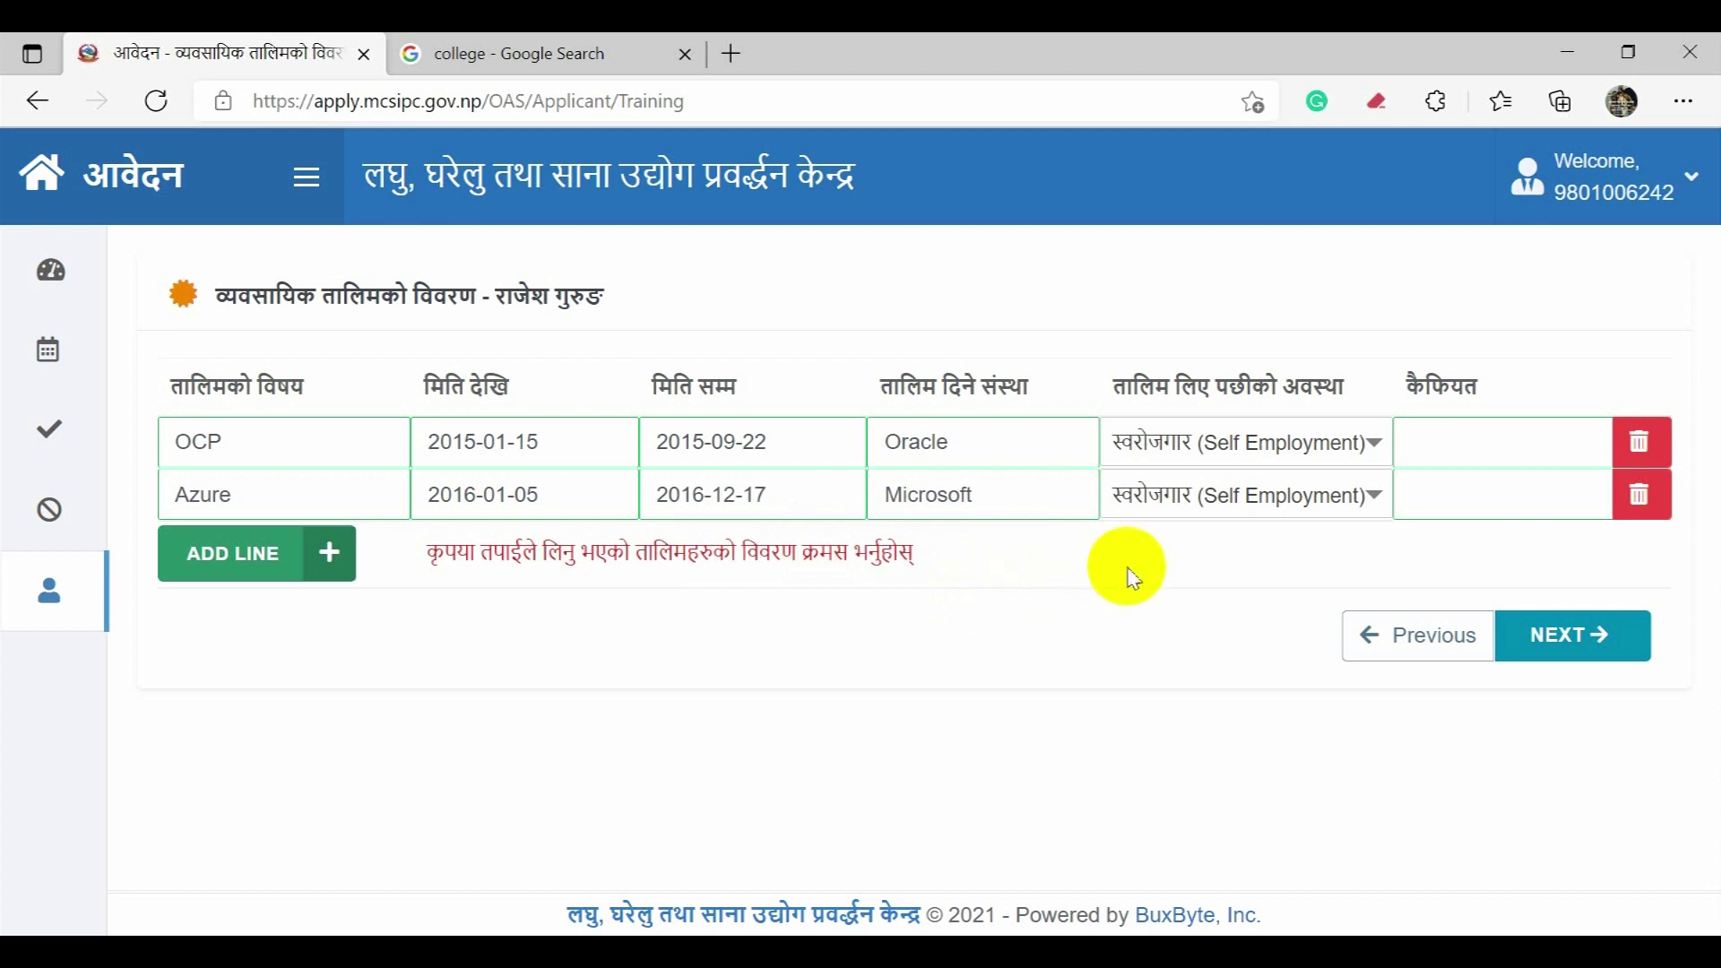
left_click(1661, 514)
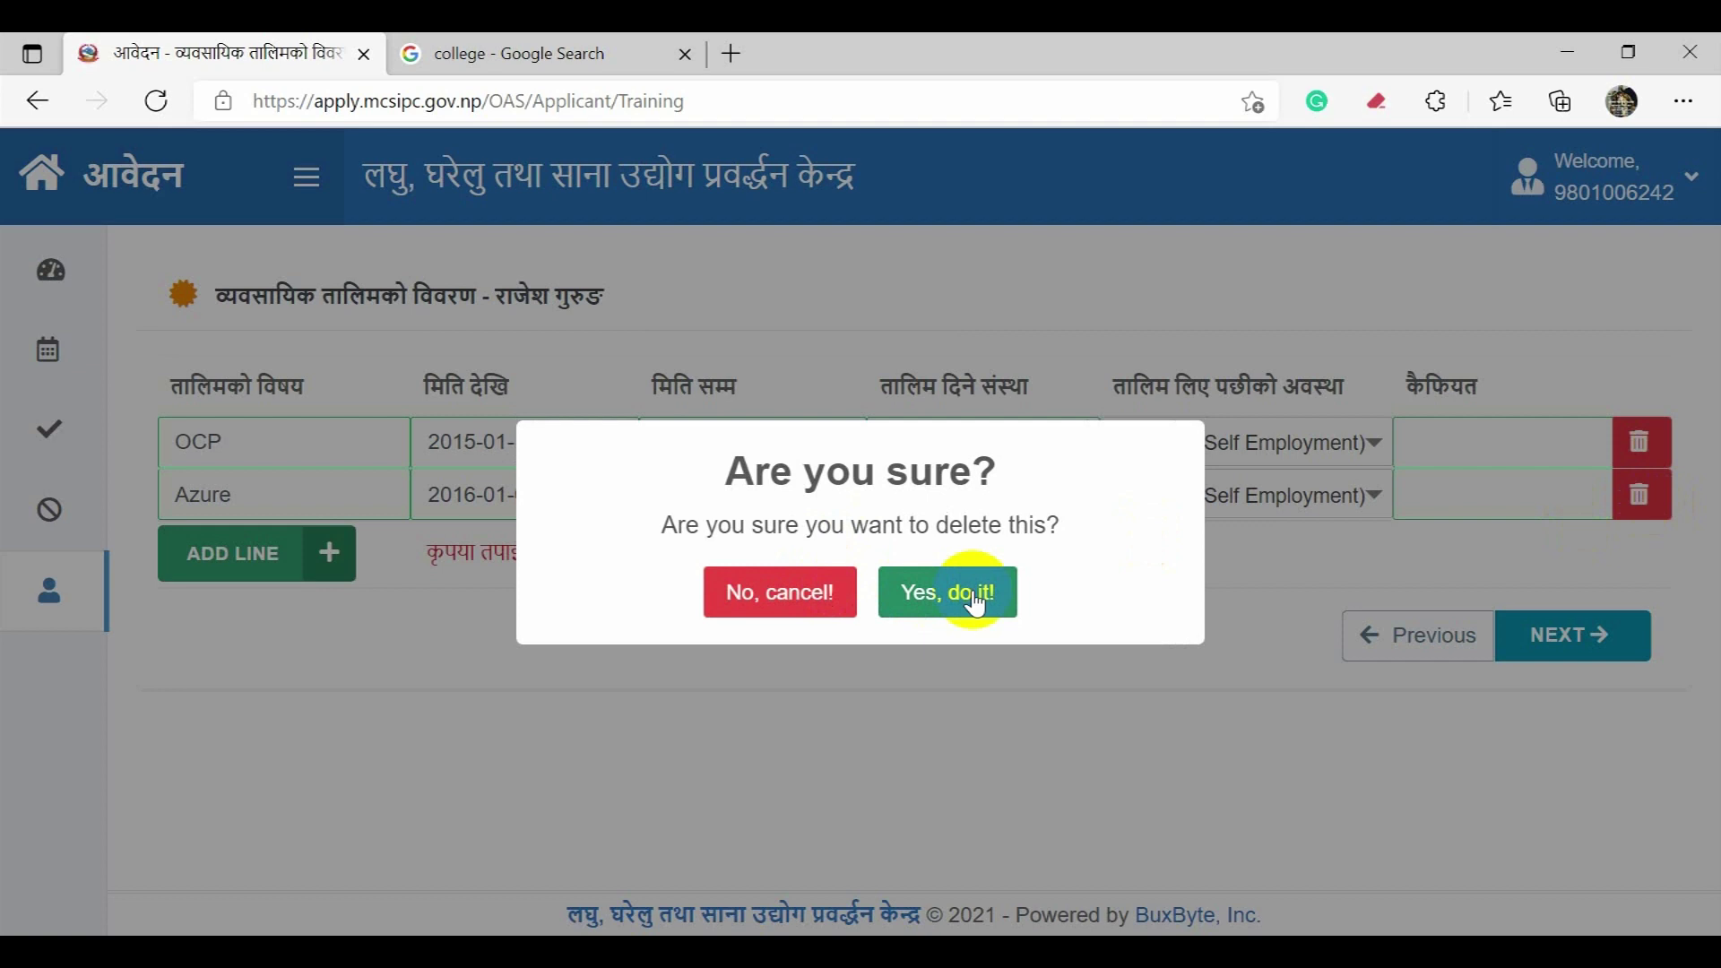
left_click(799, 595)
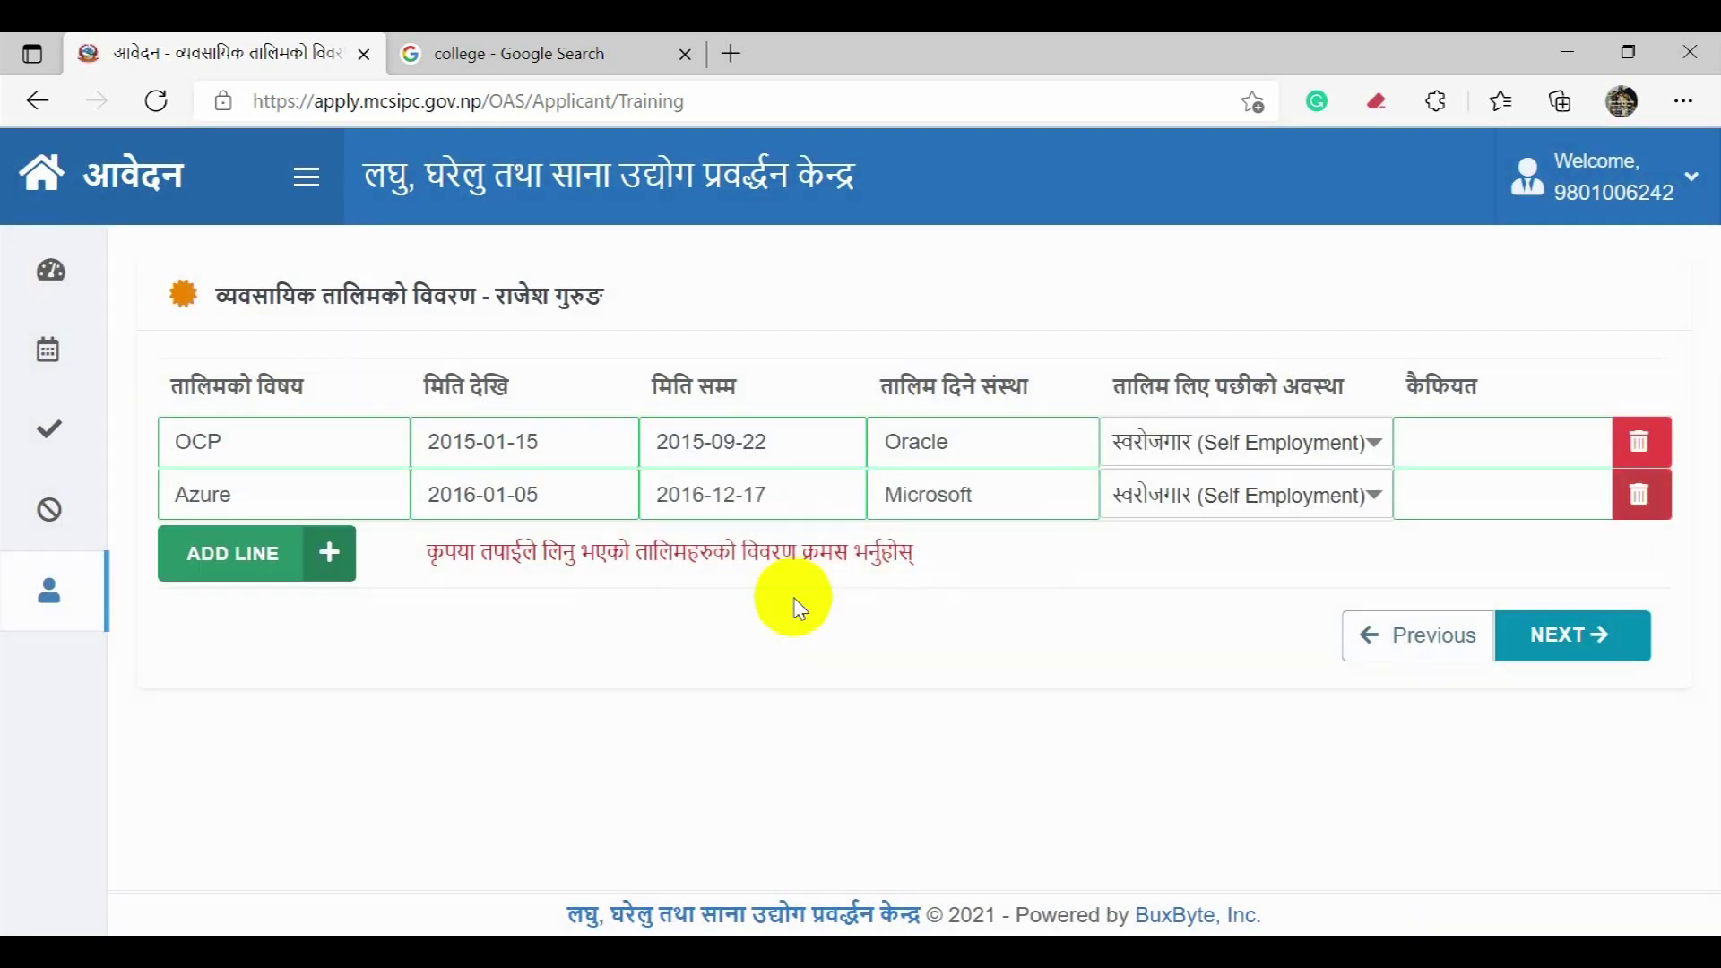
left_click(1544, 641)
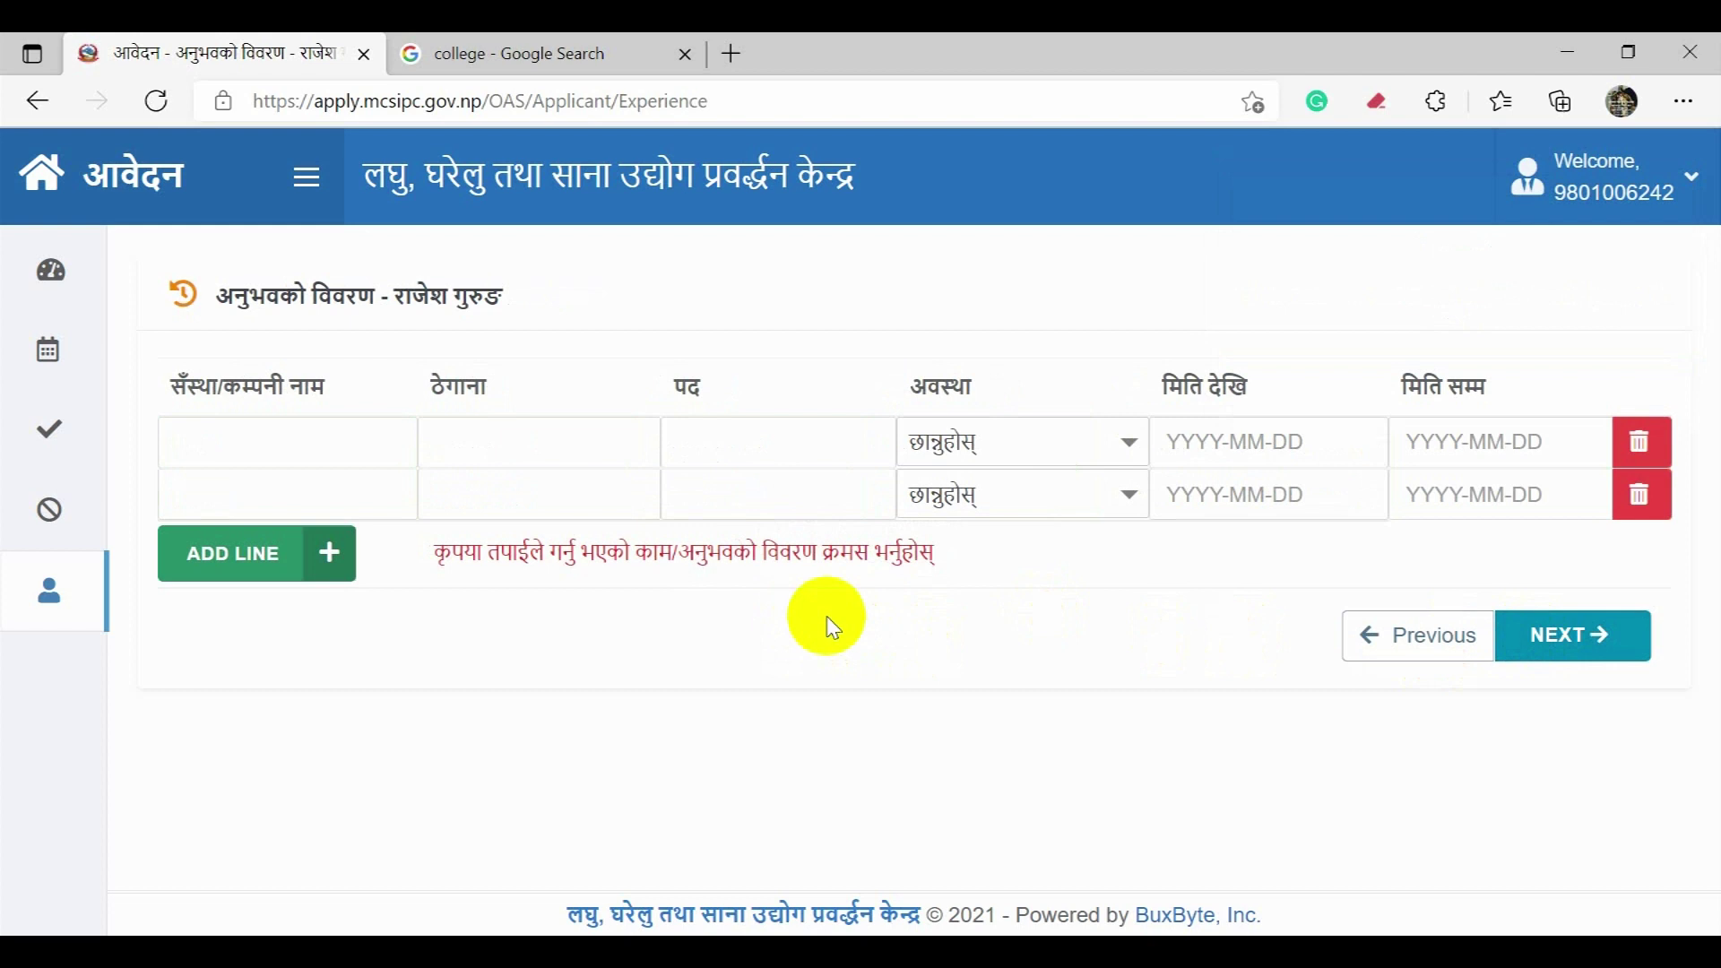
Step: Enter the first job as DBA at MoHA, Kathmandu, Nepal
left_click(321, 447)
left_click(590, 359)
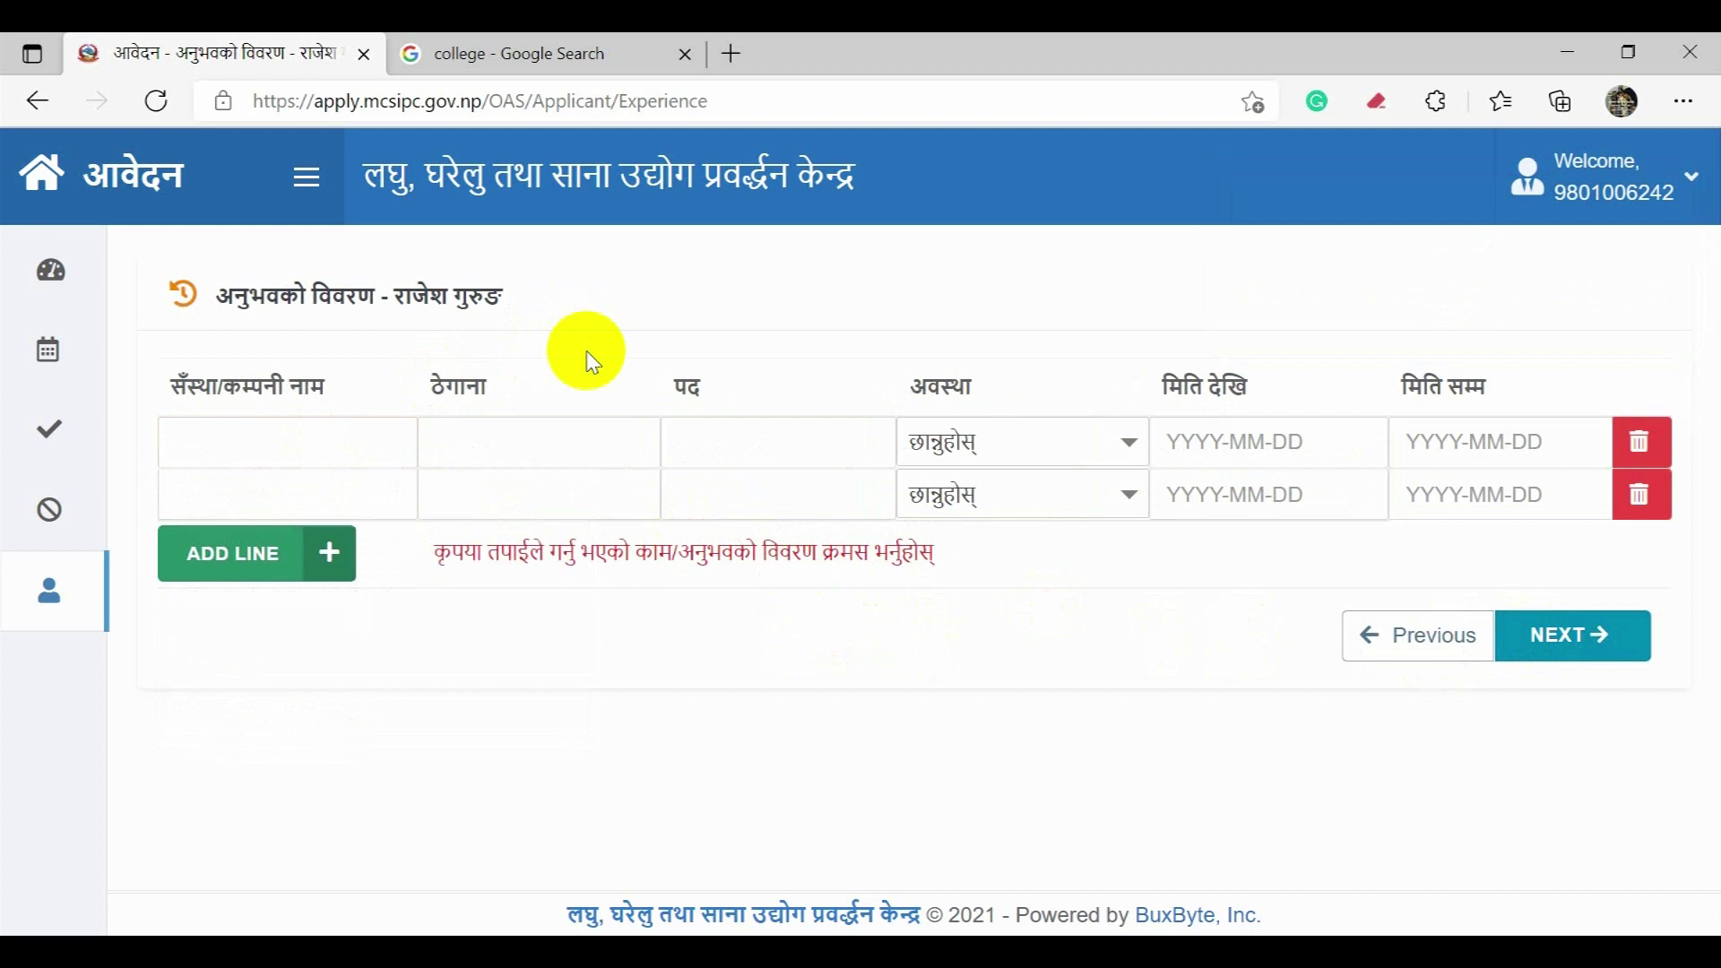
left_click(363, 448)
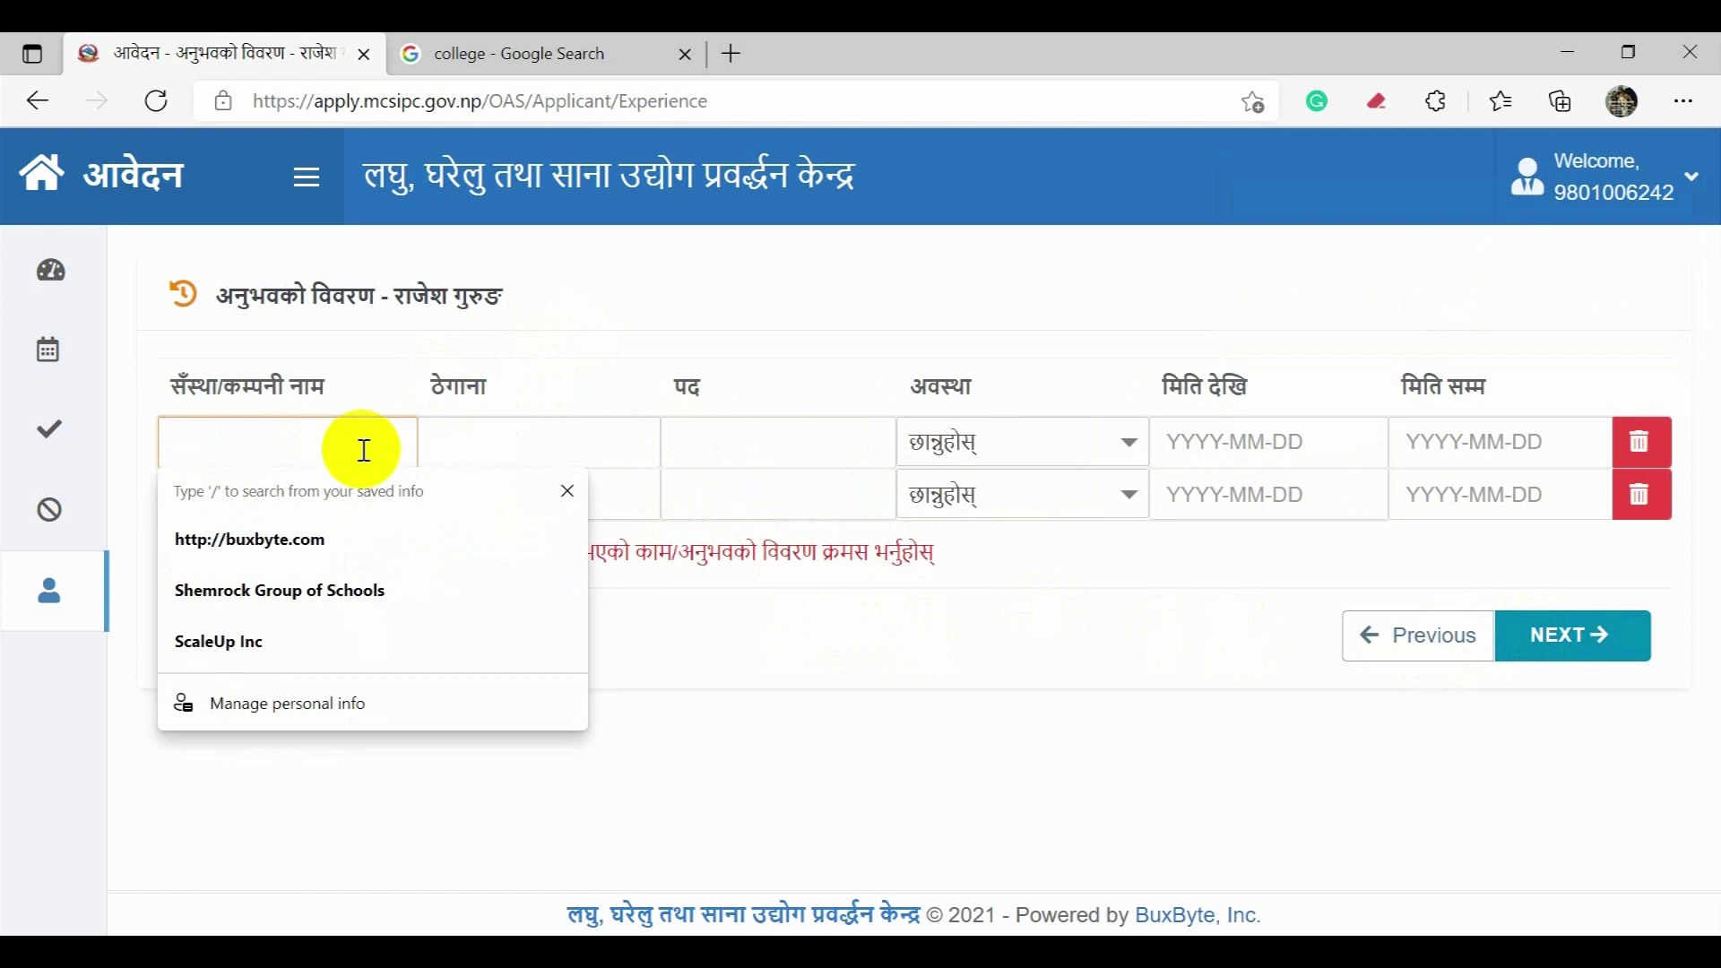
type("M")
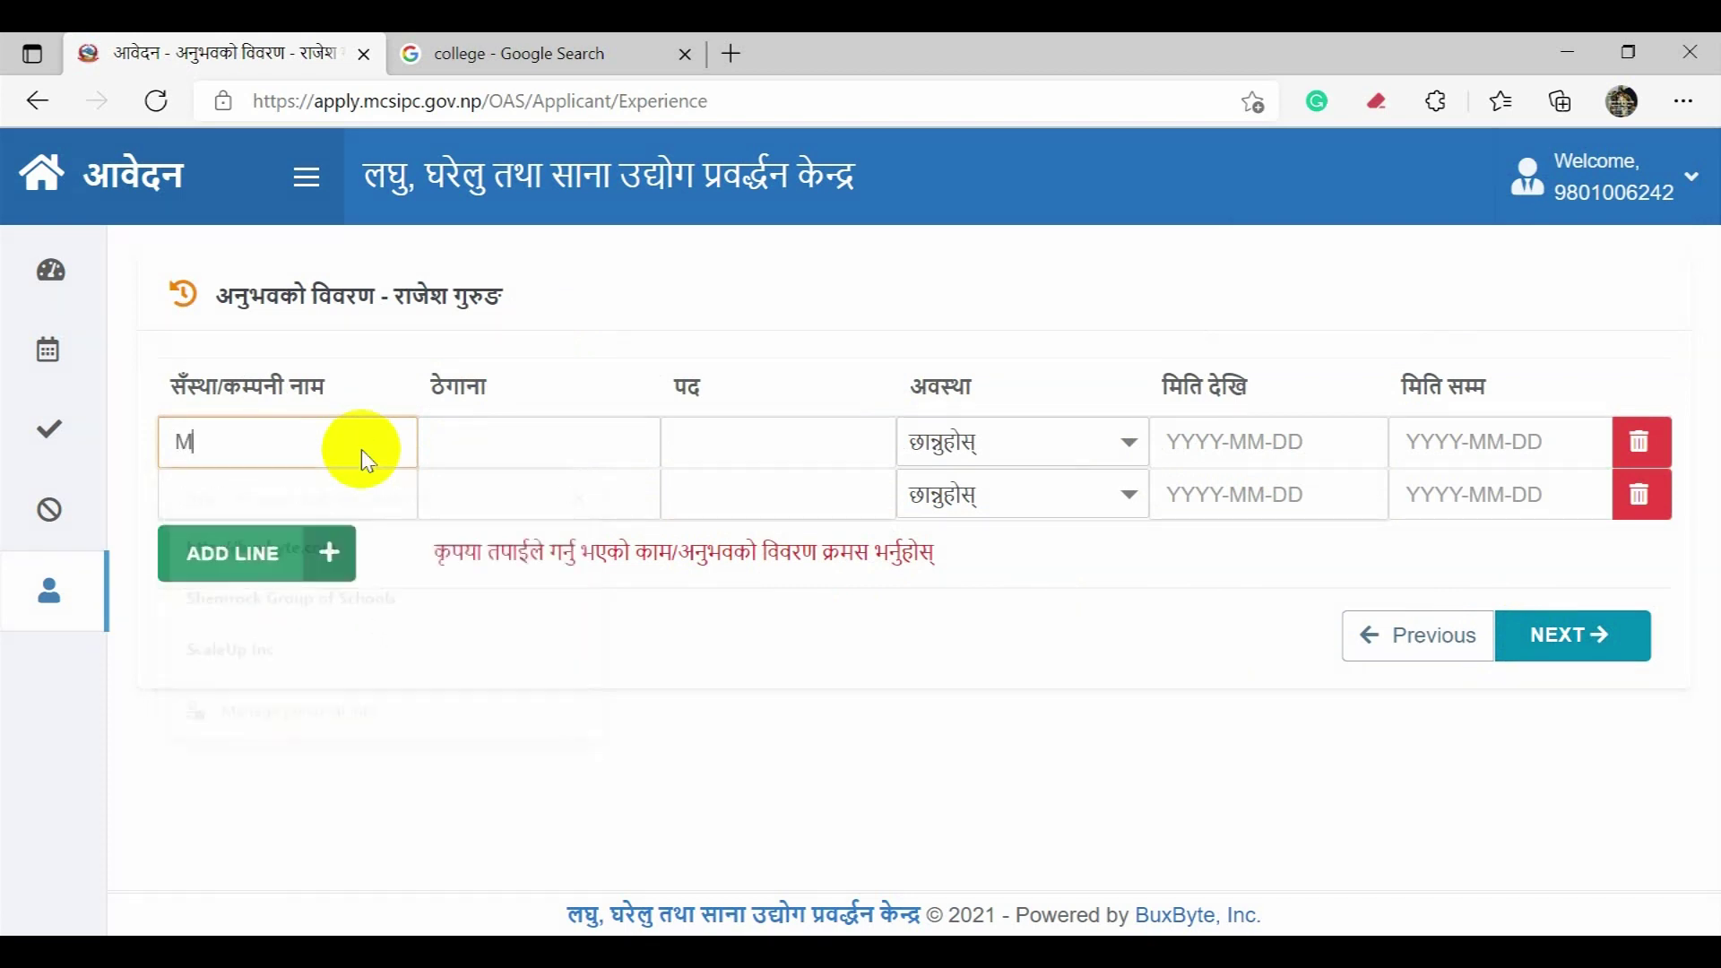
type("oHA")
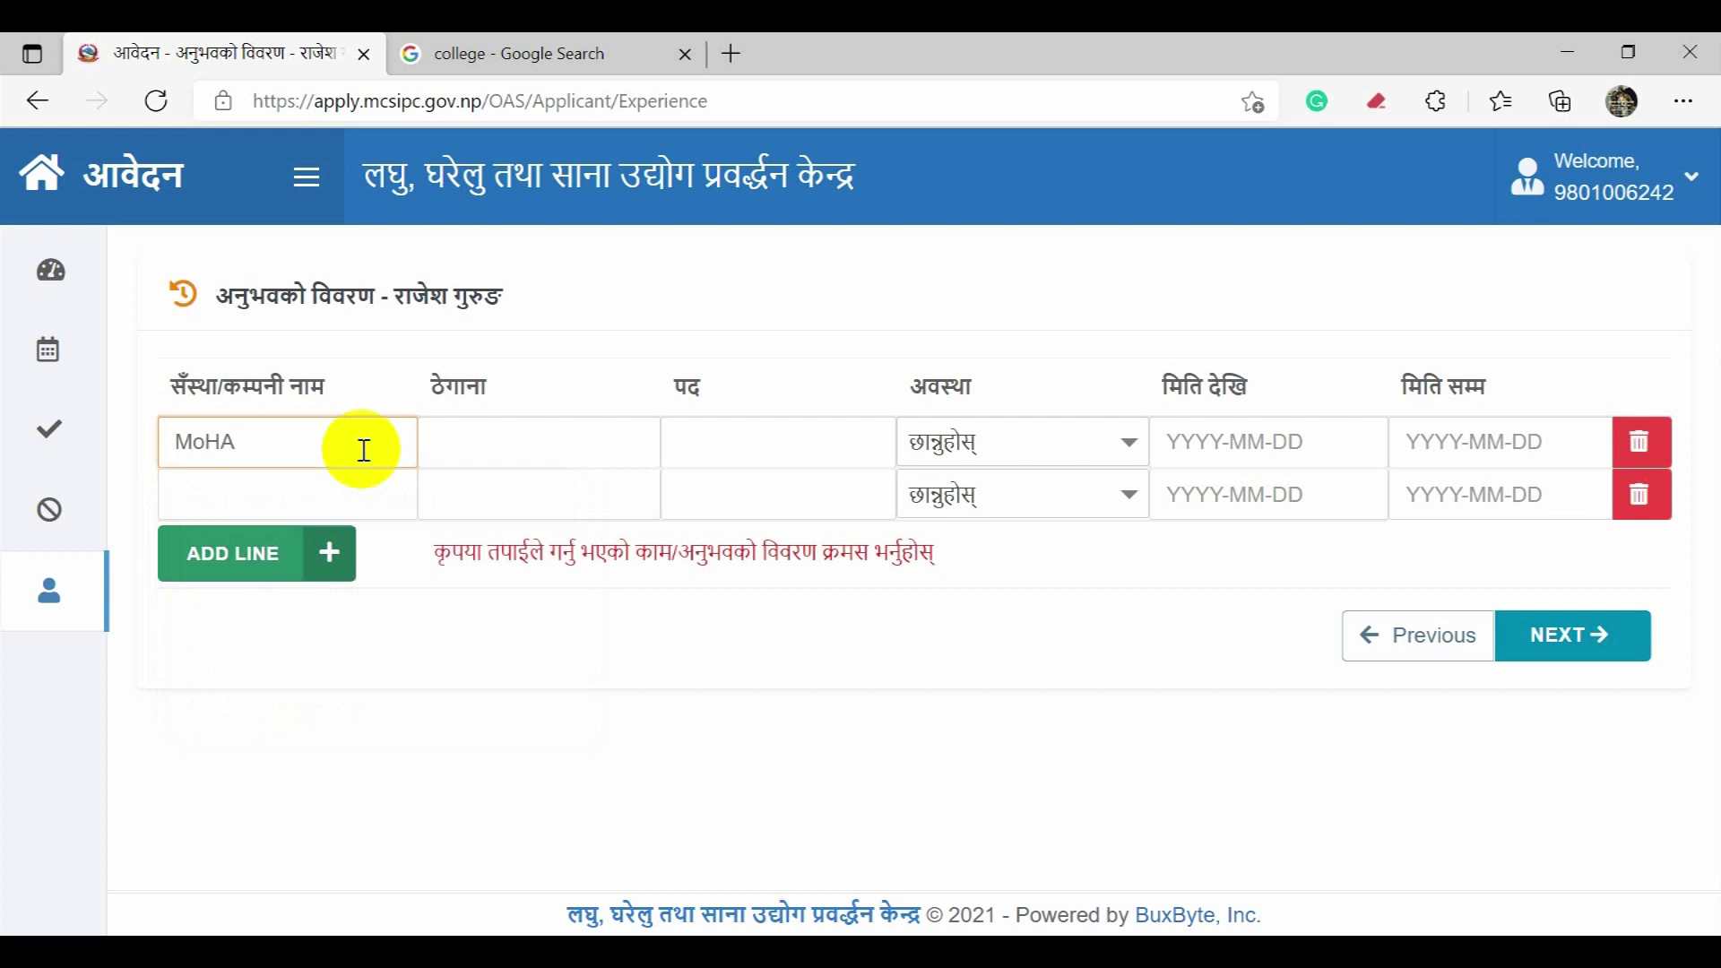
key("Tab")
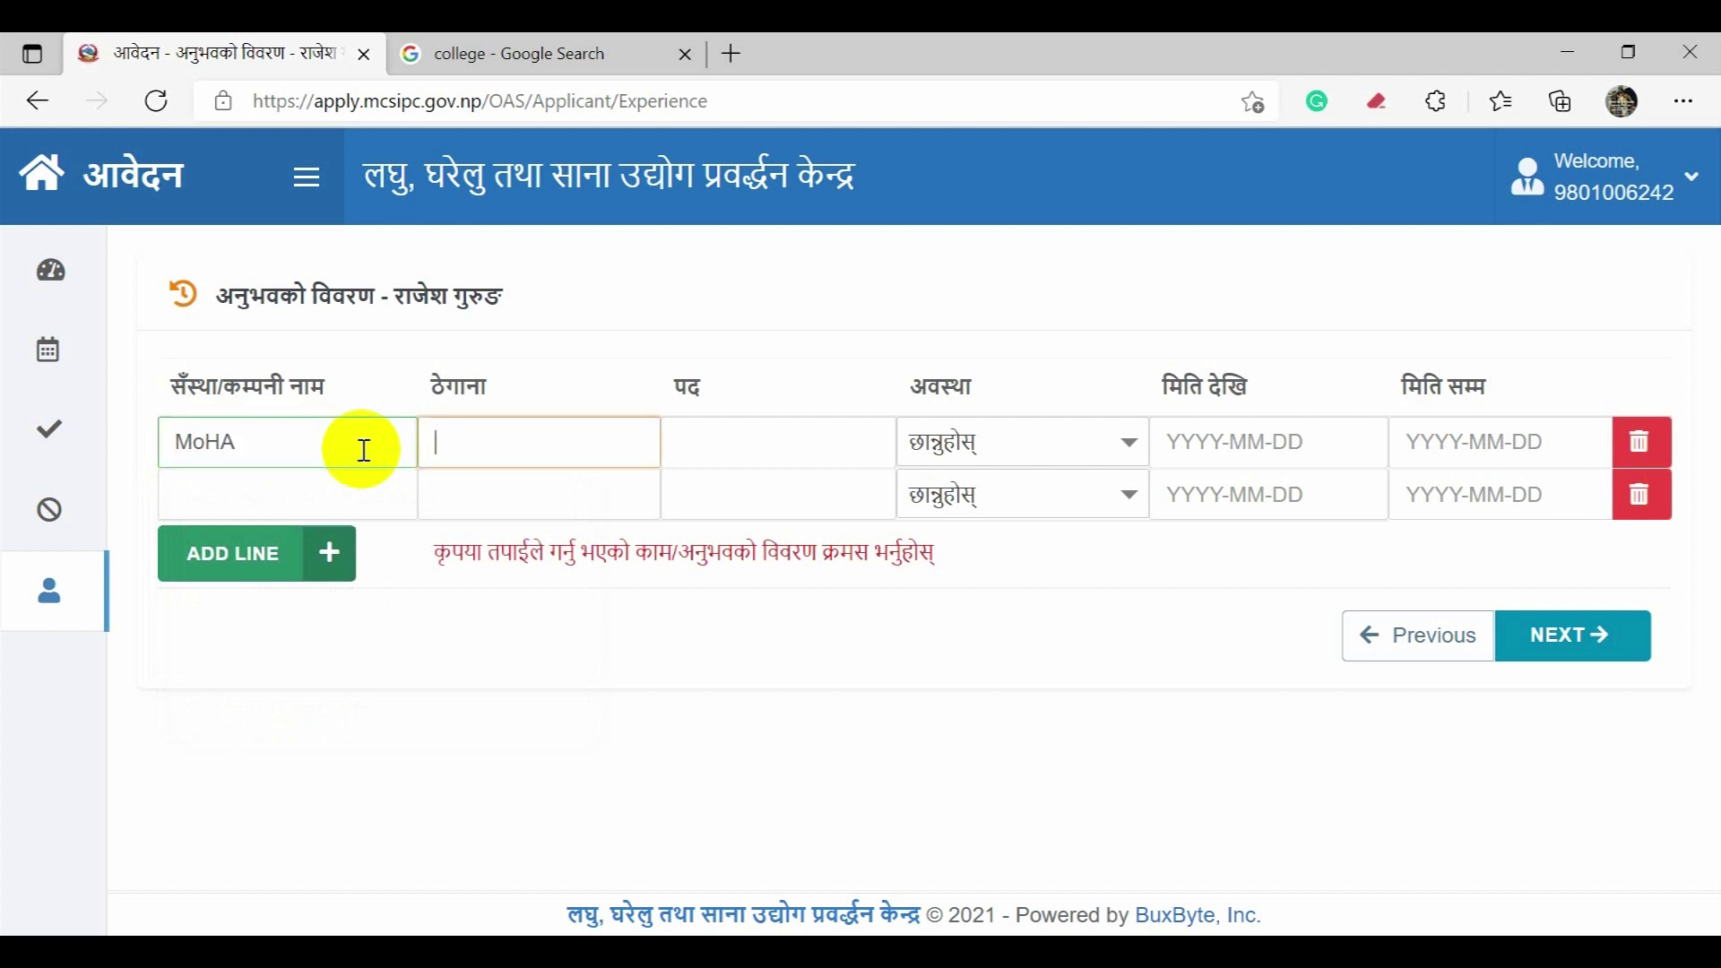
type("Kathmandu, Nepal")
key("Tab")
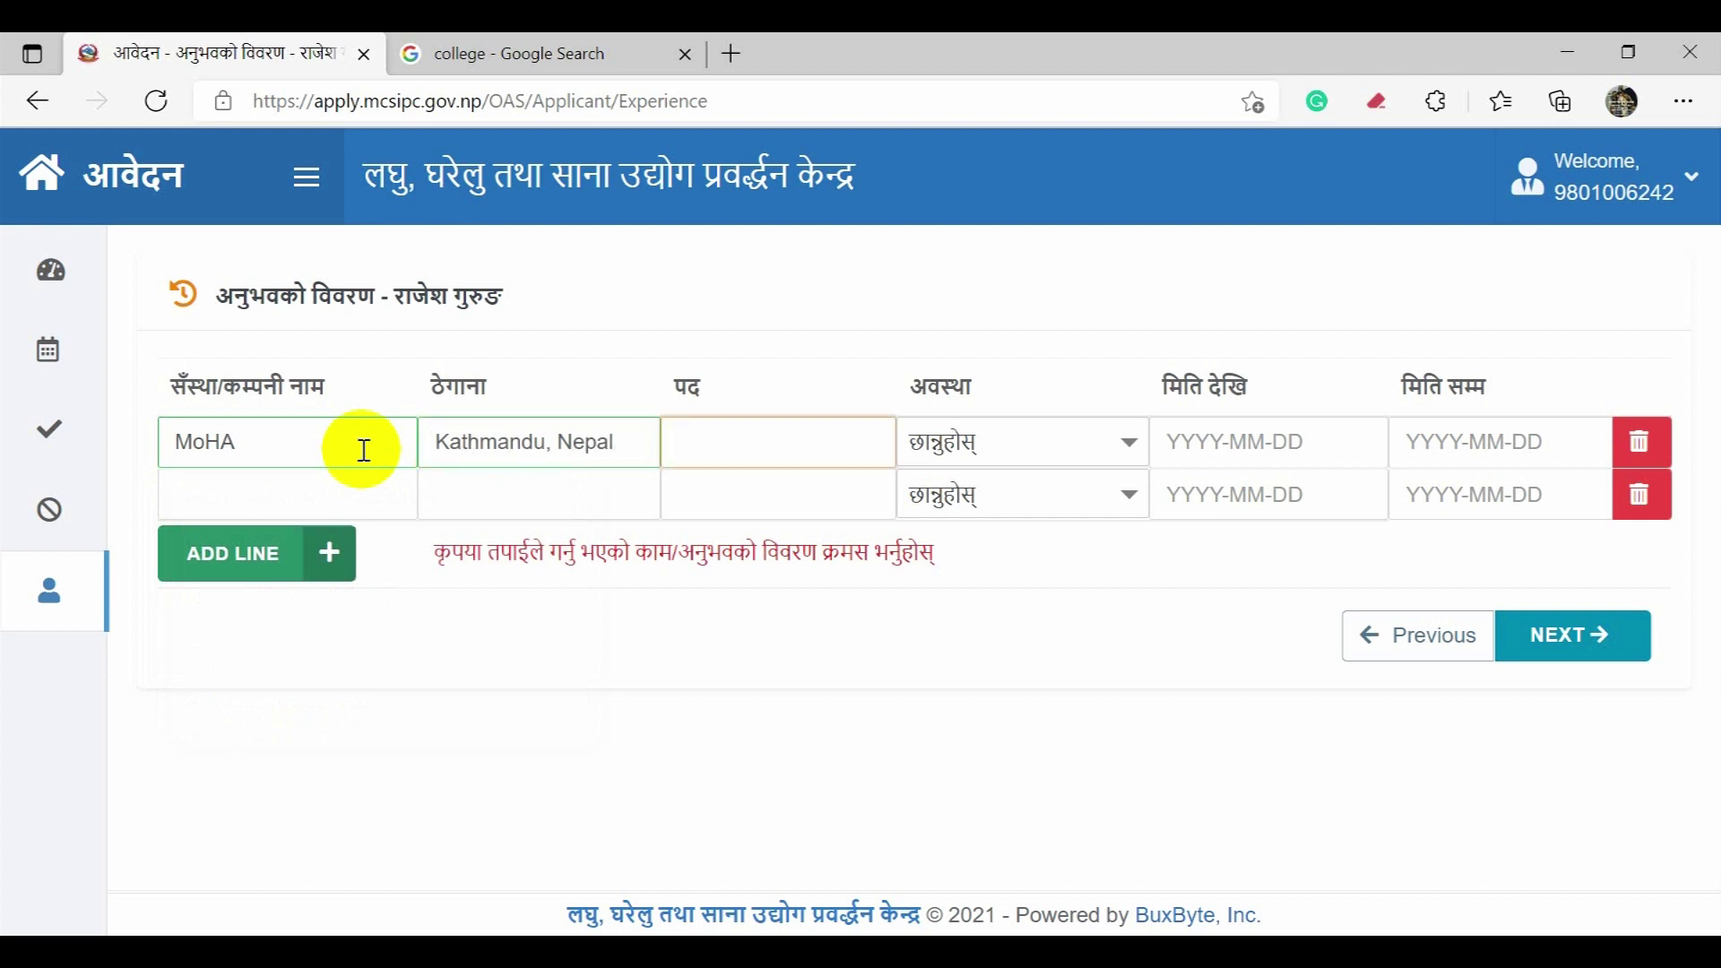
type("DBA")
Step: Set the MoHA job's status to Leave with dates 2015-08-13 to 2016-12-11
key("Tab")
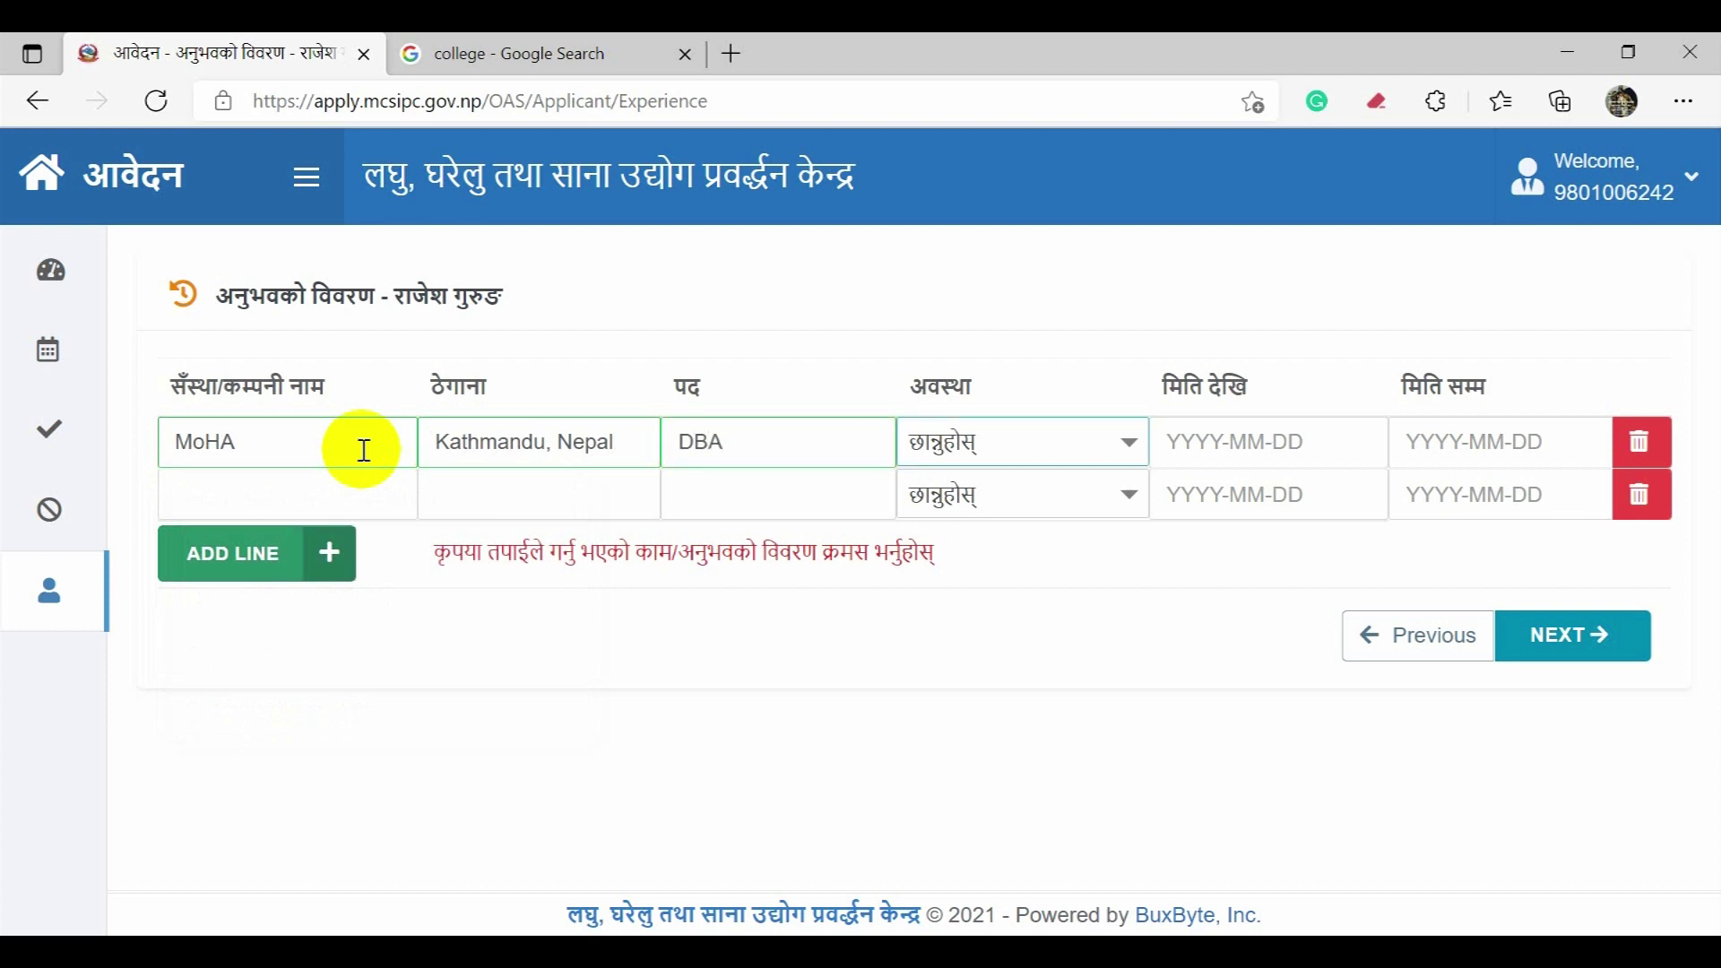
left_click(924, 448)
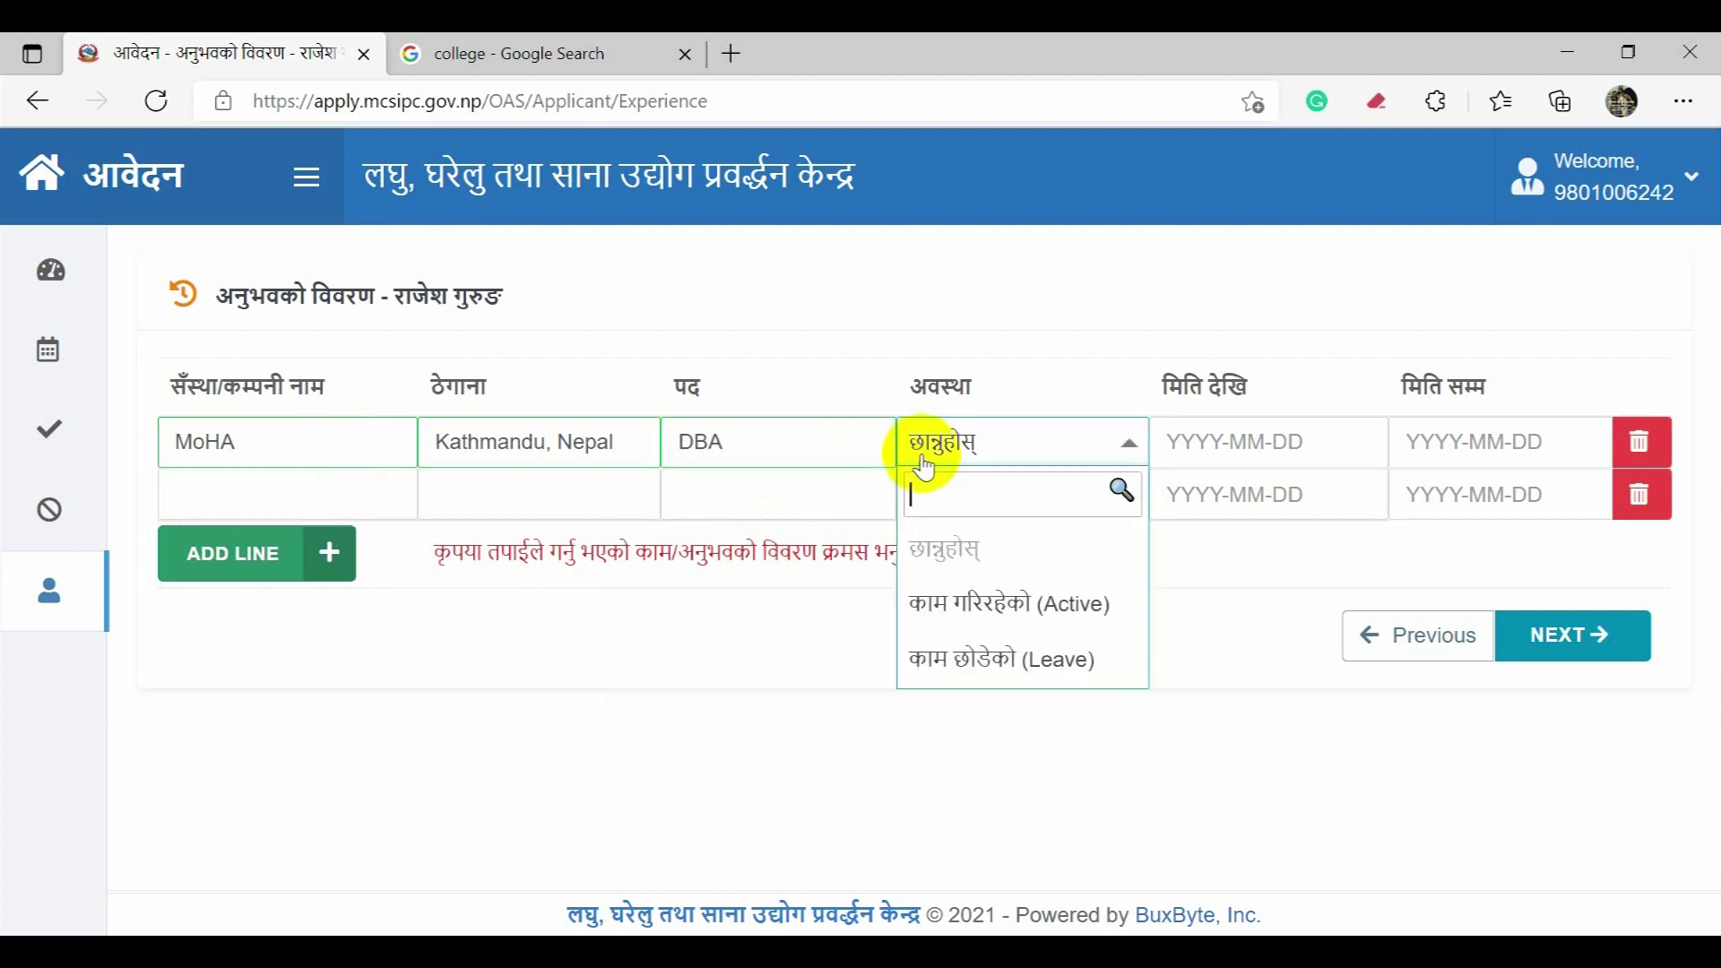
left_click(981, 659)
left_click(1184, 444)
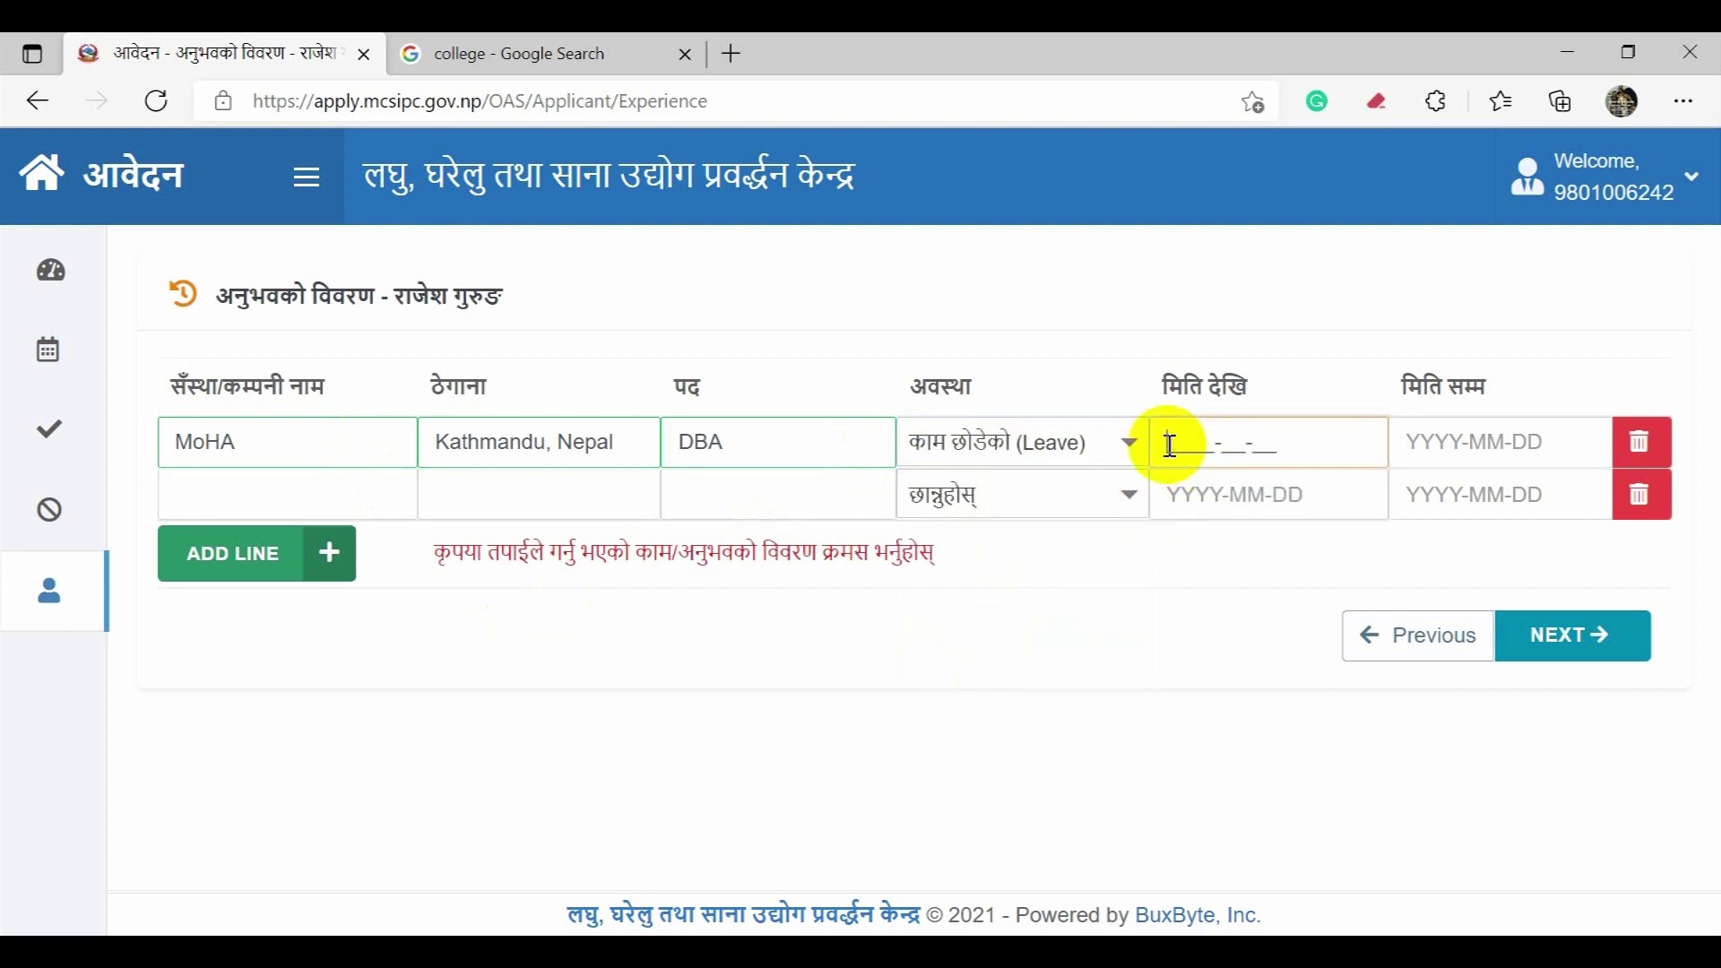
type("2015-08-13")
key("Tab")
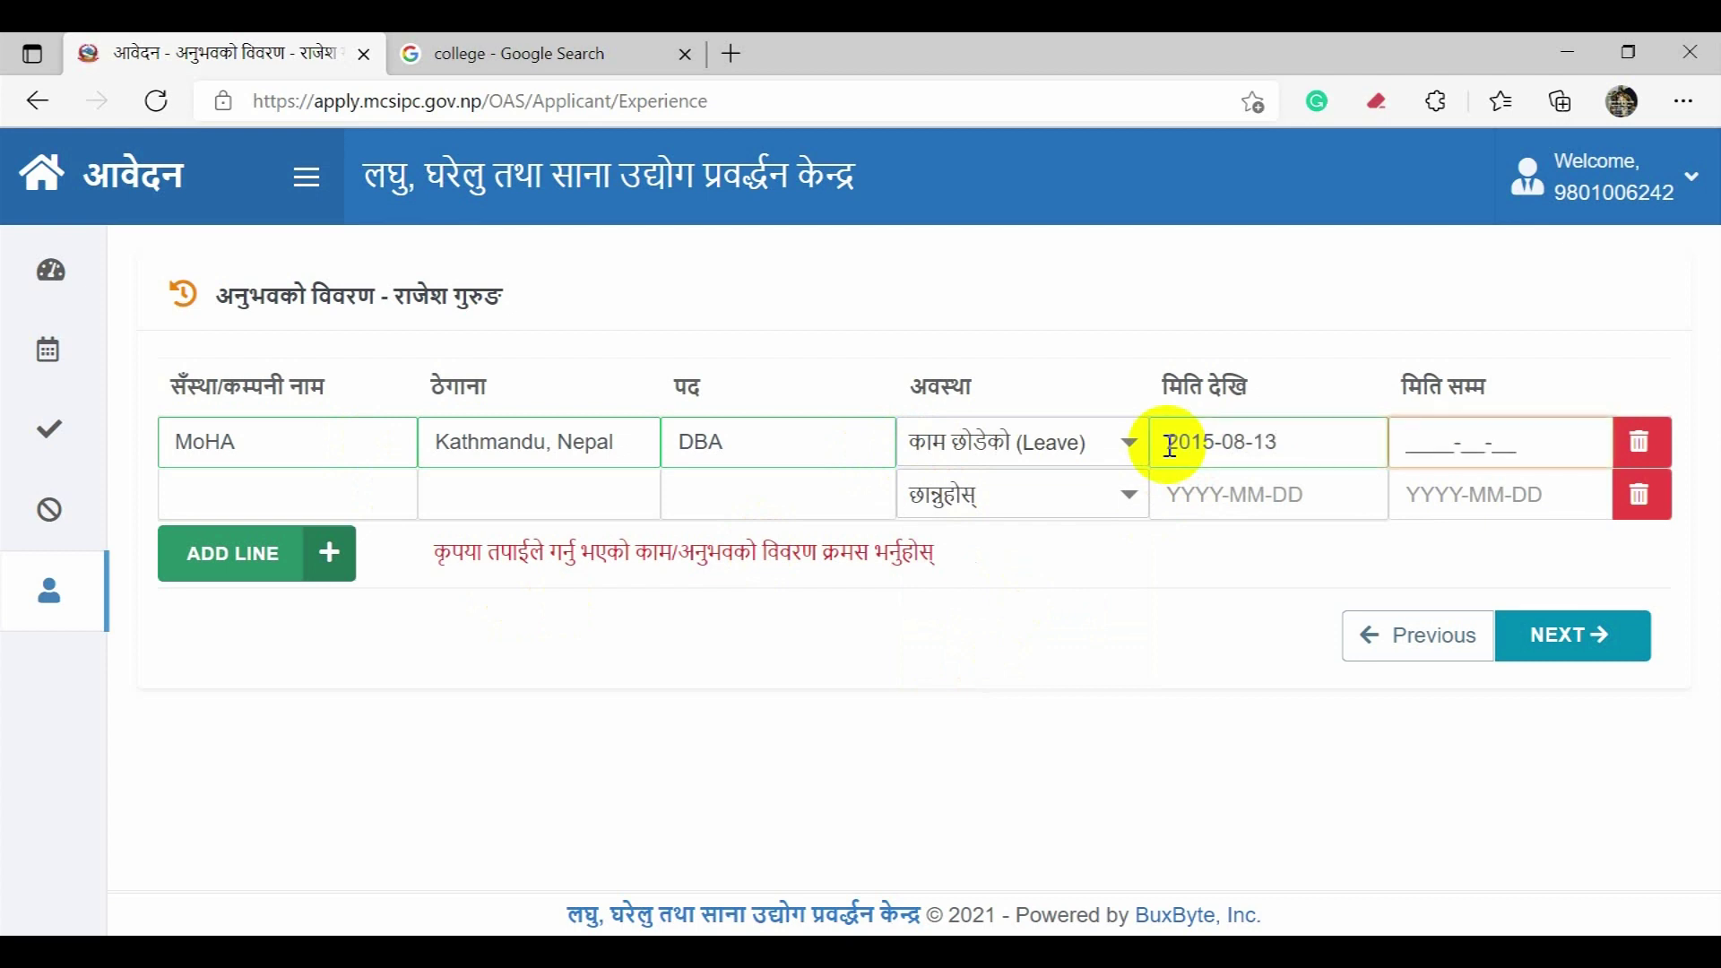
type("2016-12-11")
Step: Enter the second job as CTO at BuxByte, Inc, Richmond, CA, USA
left_click(308, 503)
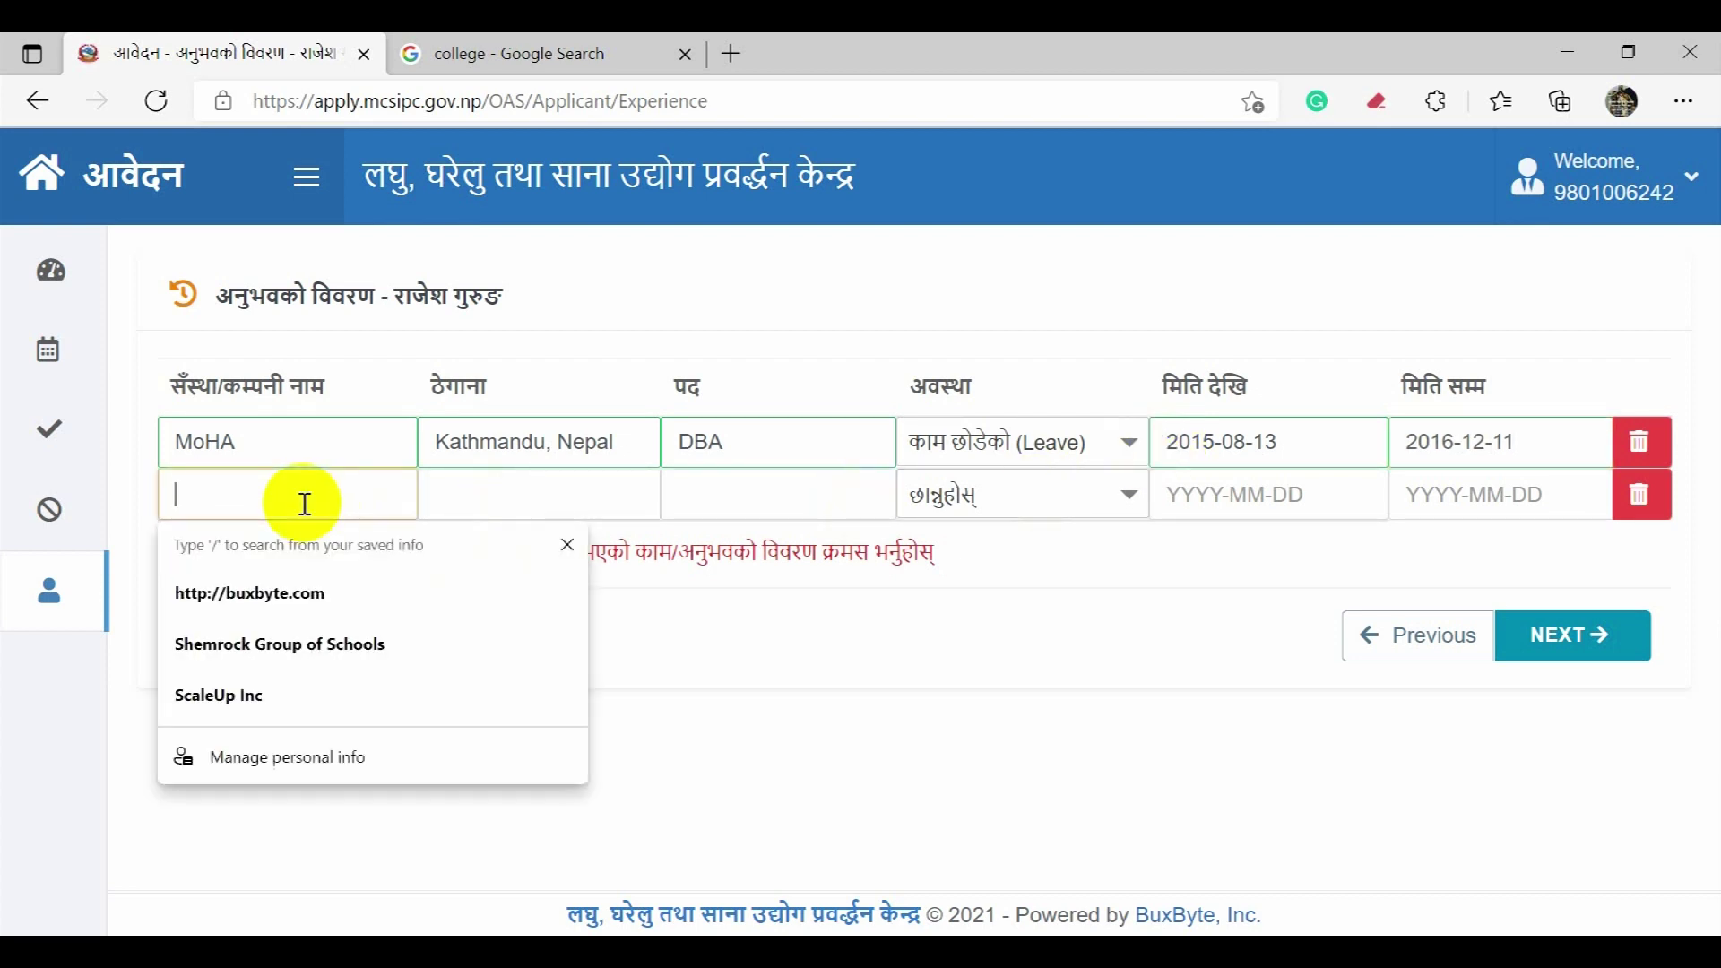
type("Bux")
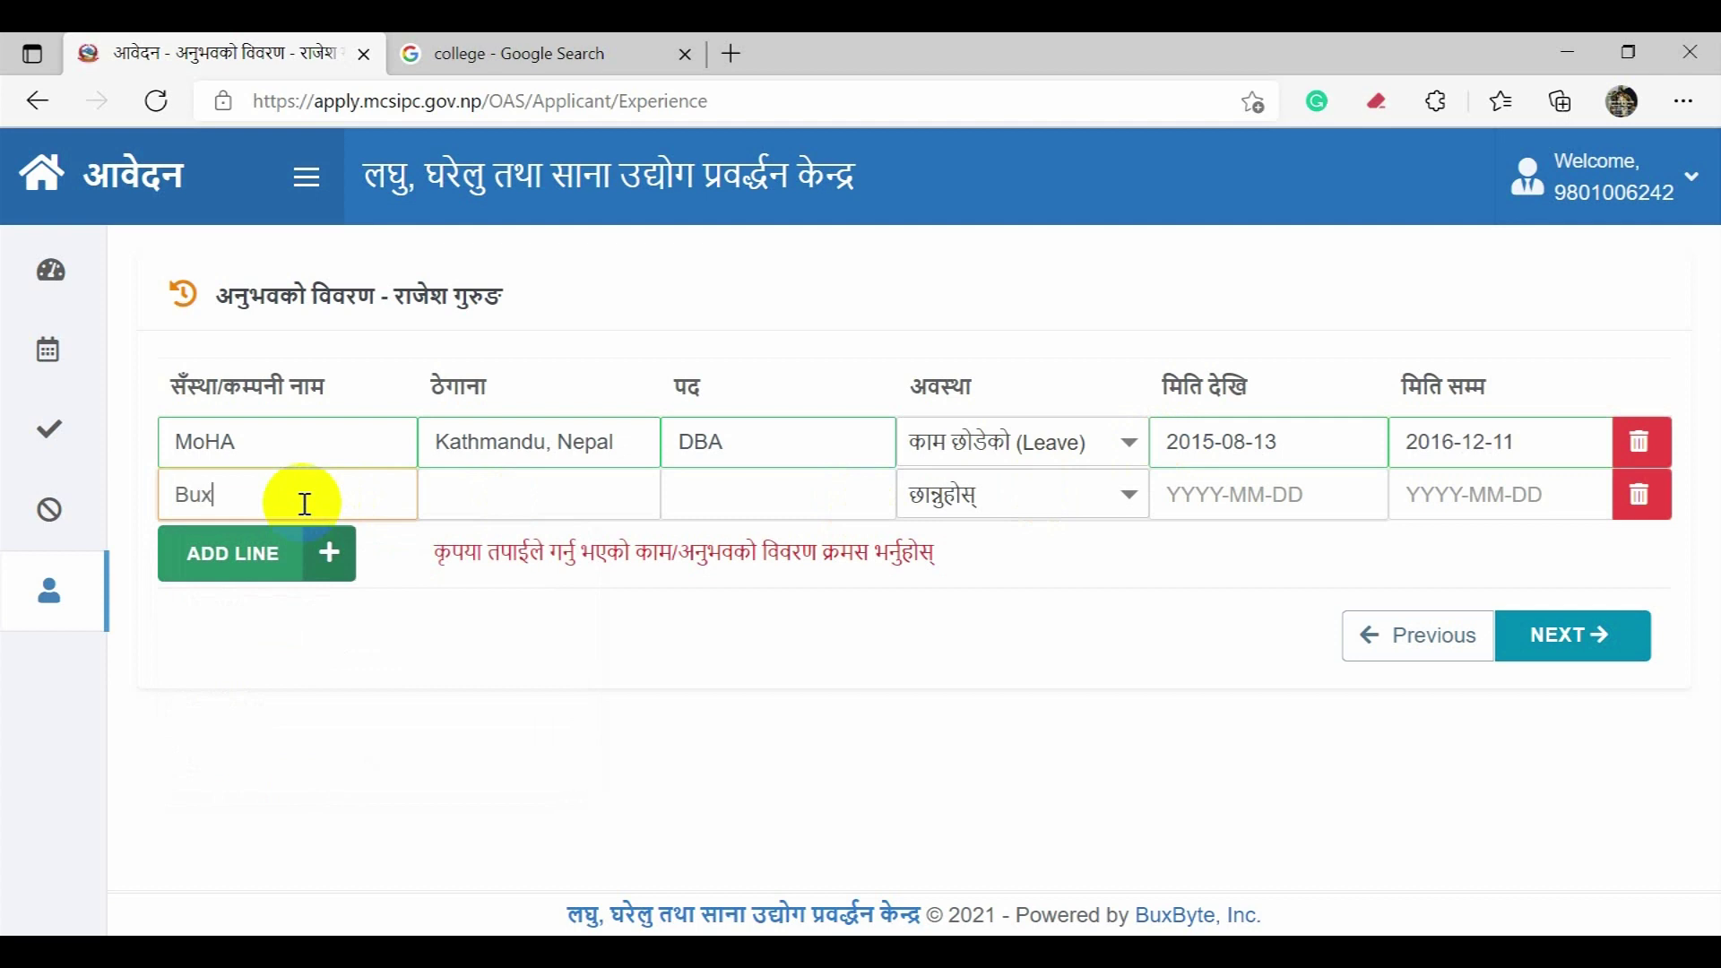
type("Byte, Inc")
key("Tab")
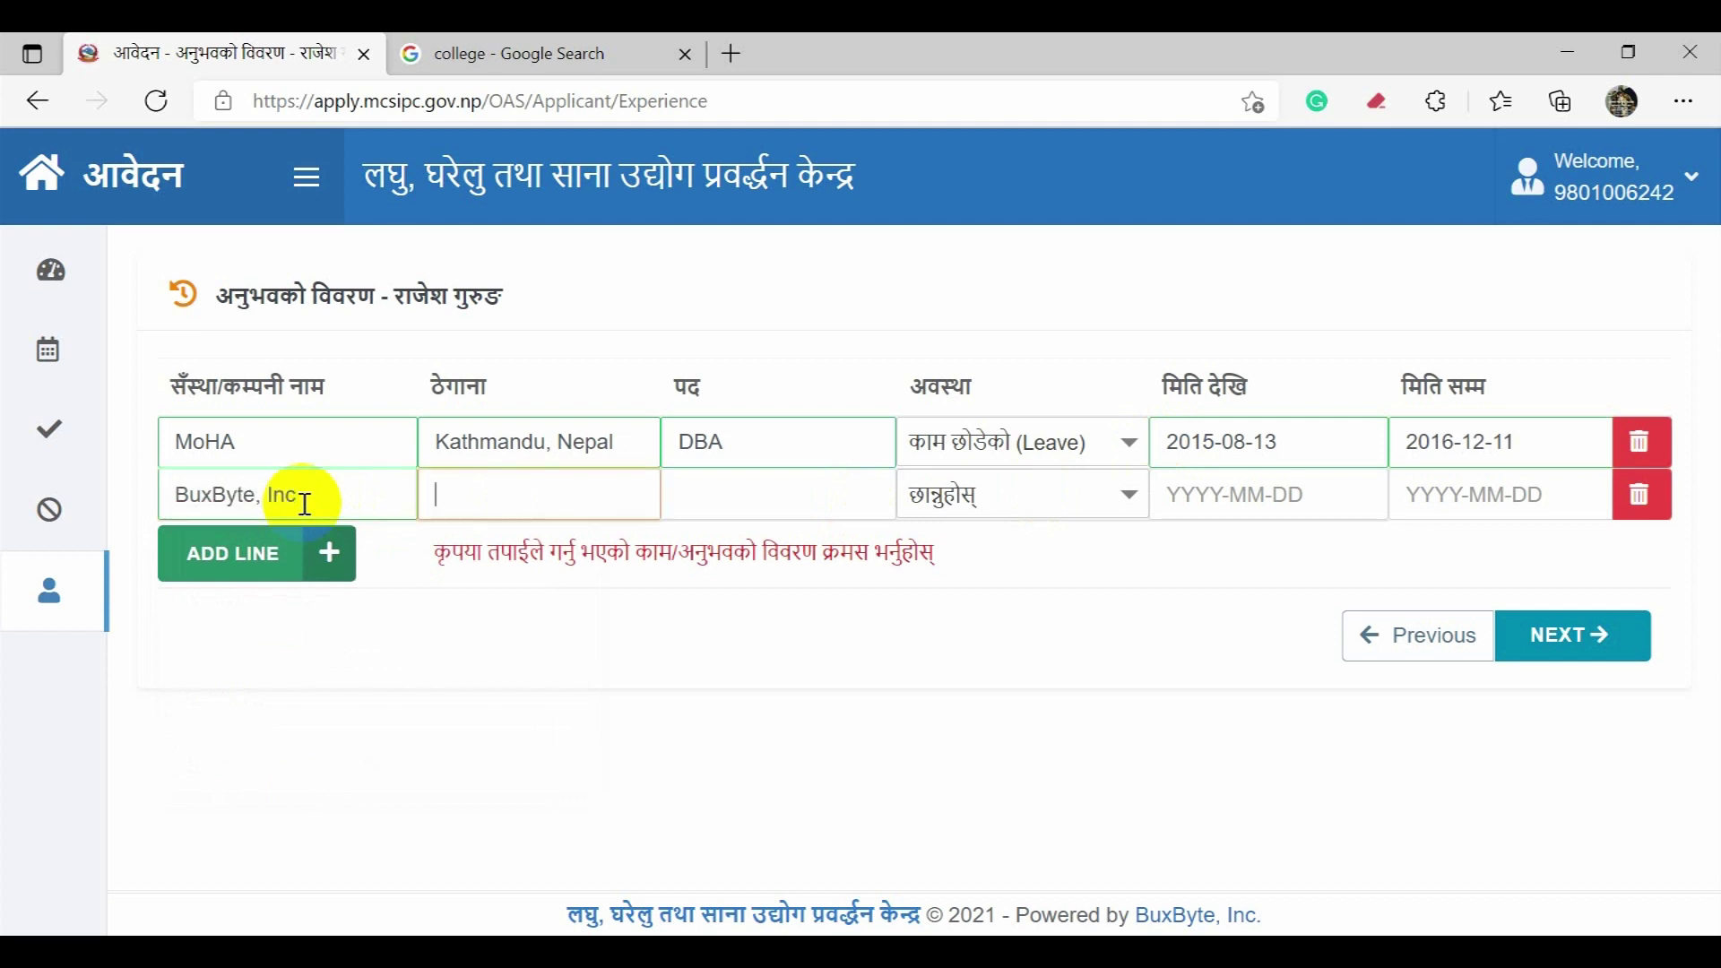
type("Richmond, CA, USA")
key("Tab")
type("CTO")
key("Tab")
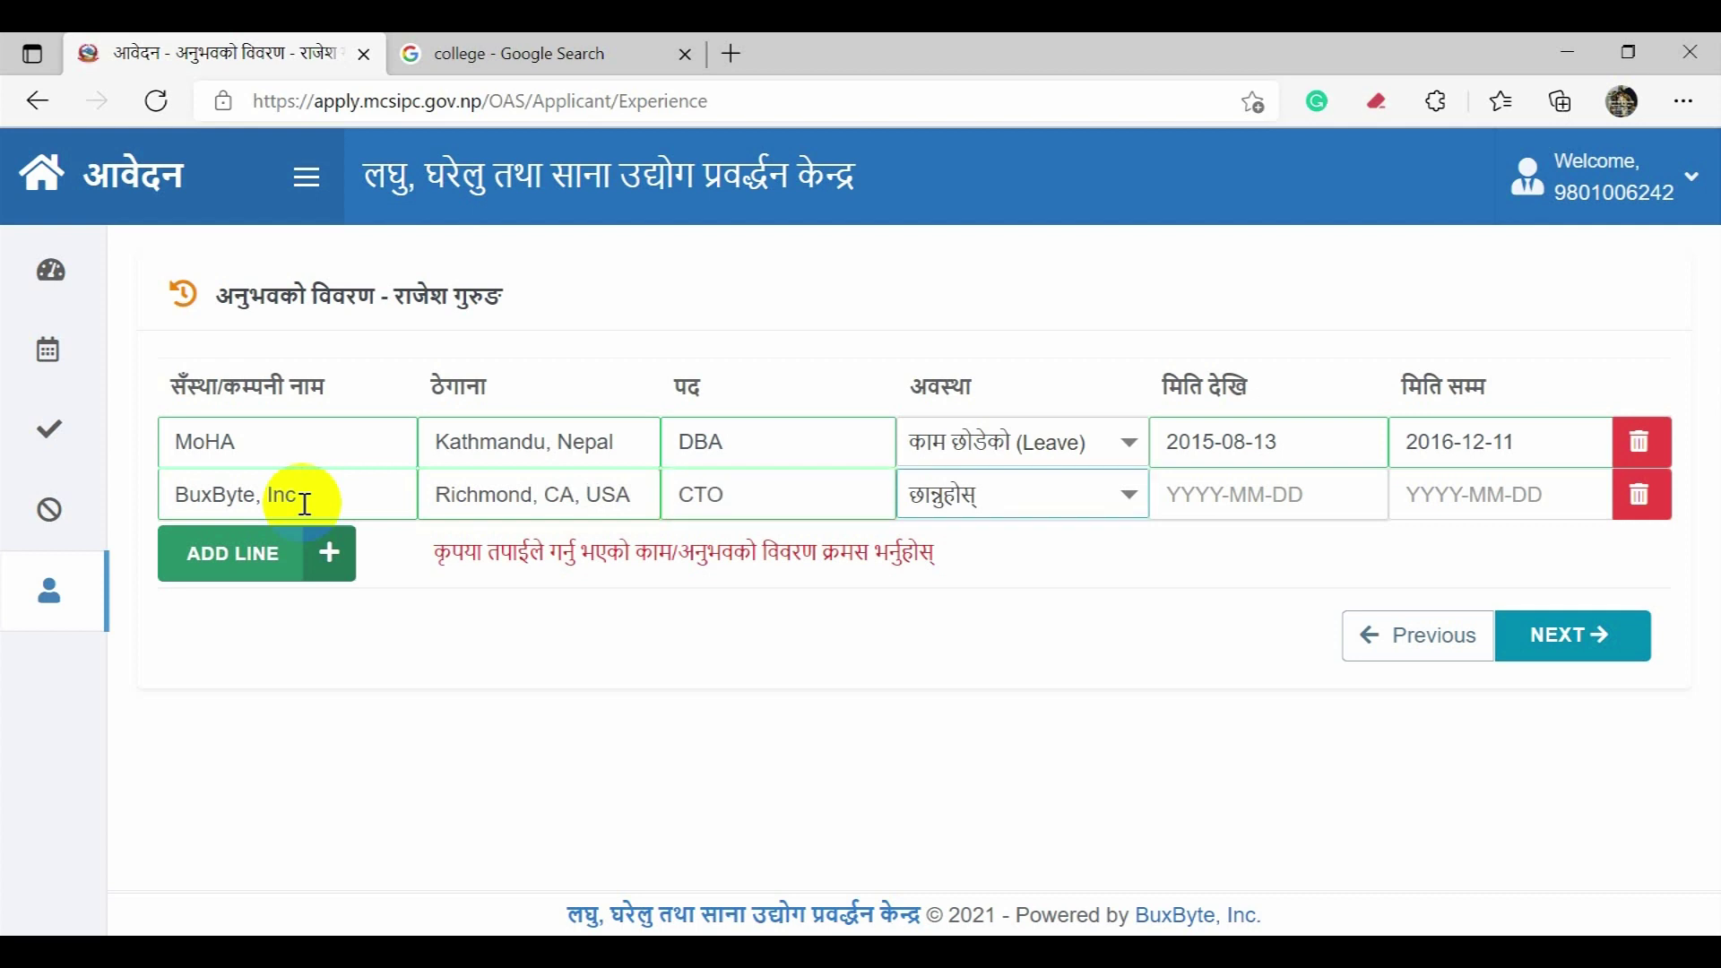
Step: Mark the CTO job Active with start date 2017-01-11 and save the experience details
left_click(1122, 496)
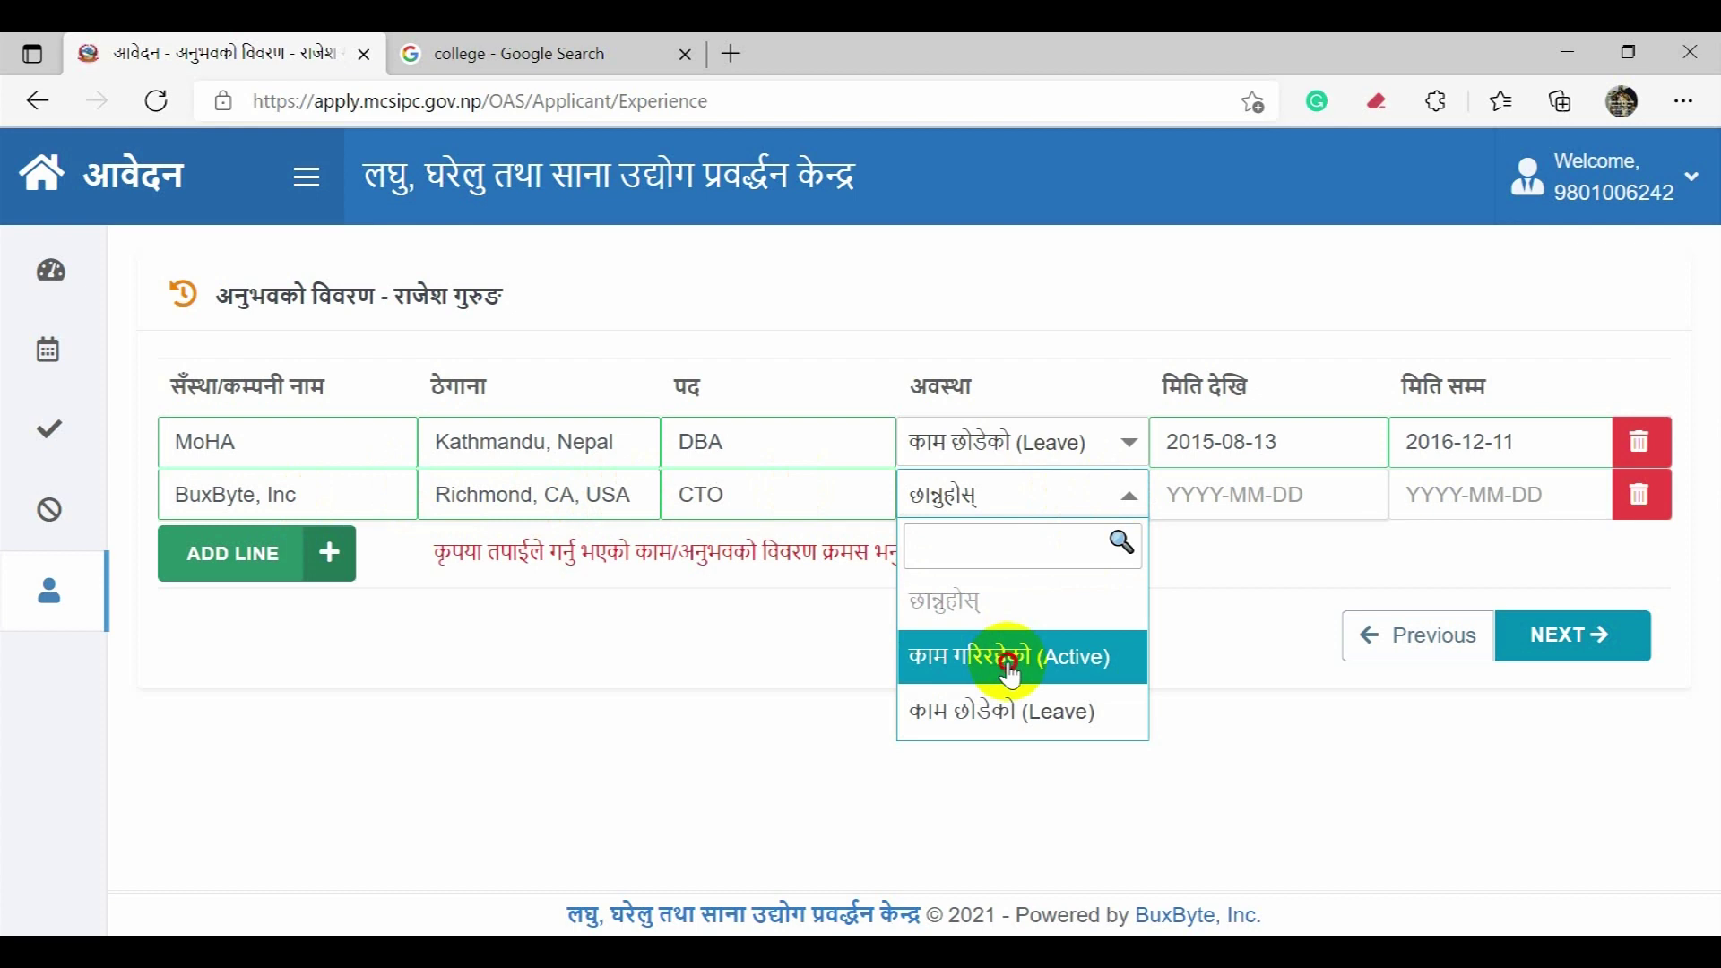
left_click(1012, 664)
left_click(1170, 495)
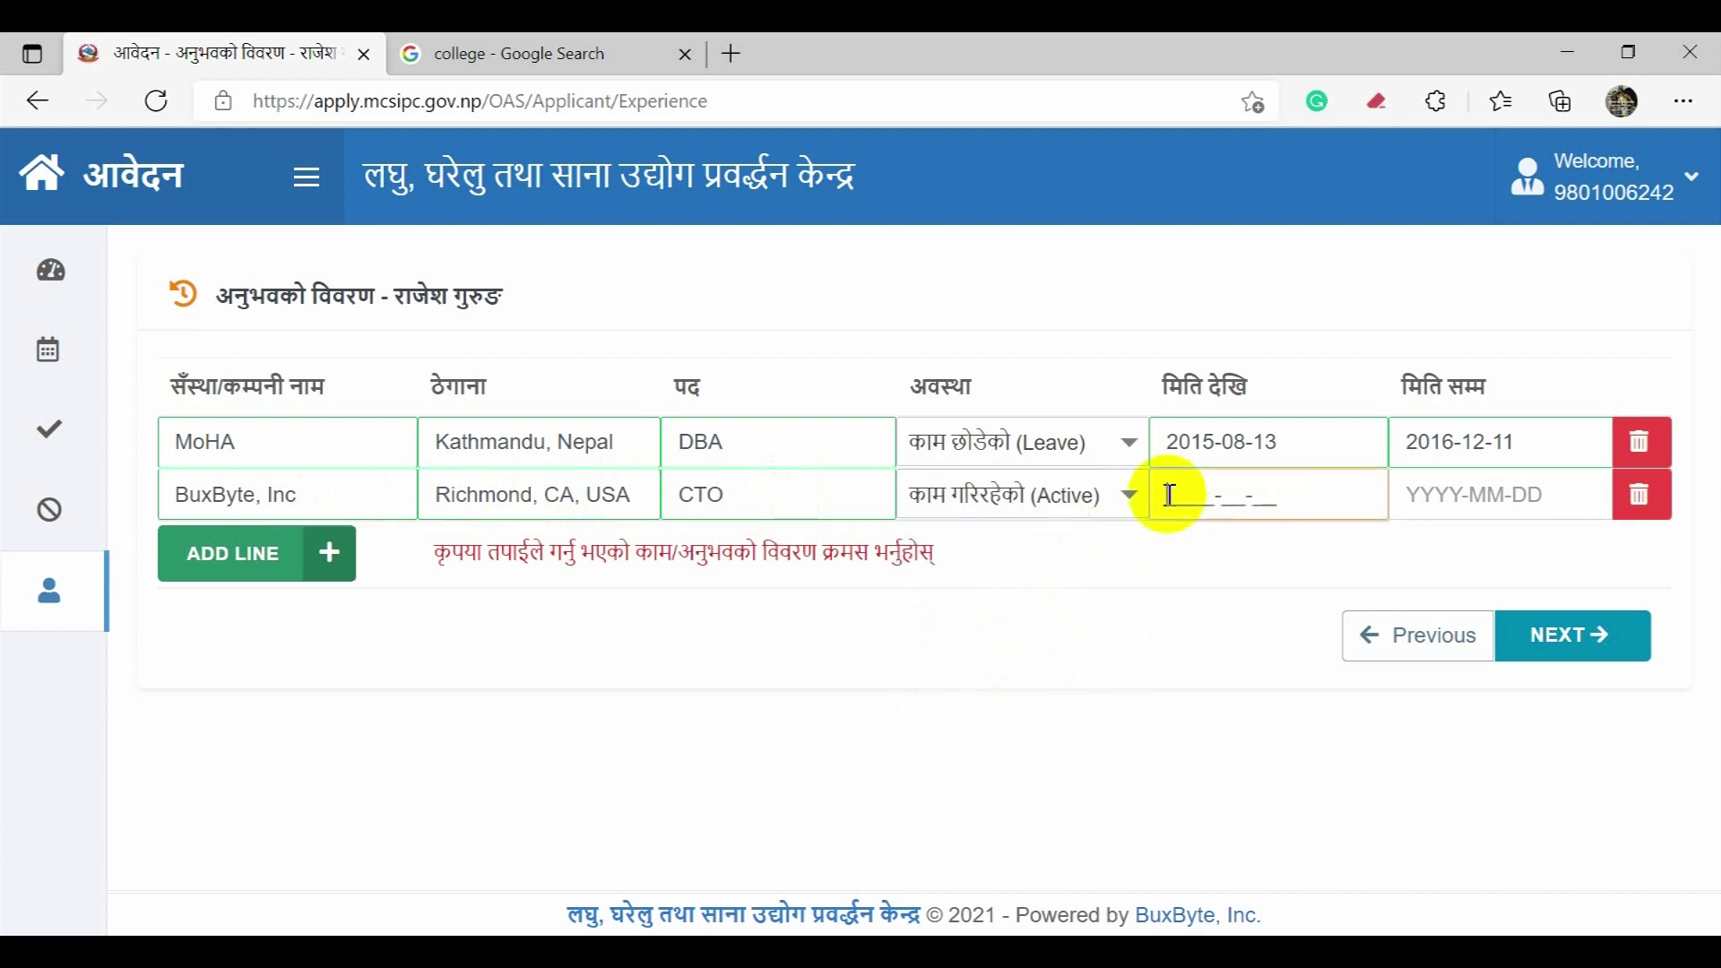
type("2017-01-11")
left_click(1540, 654)
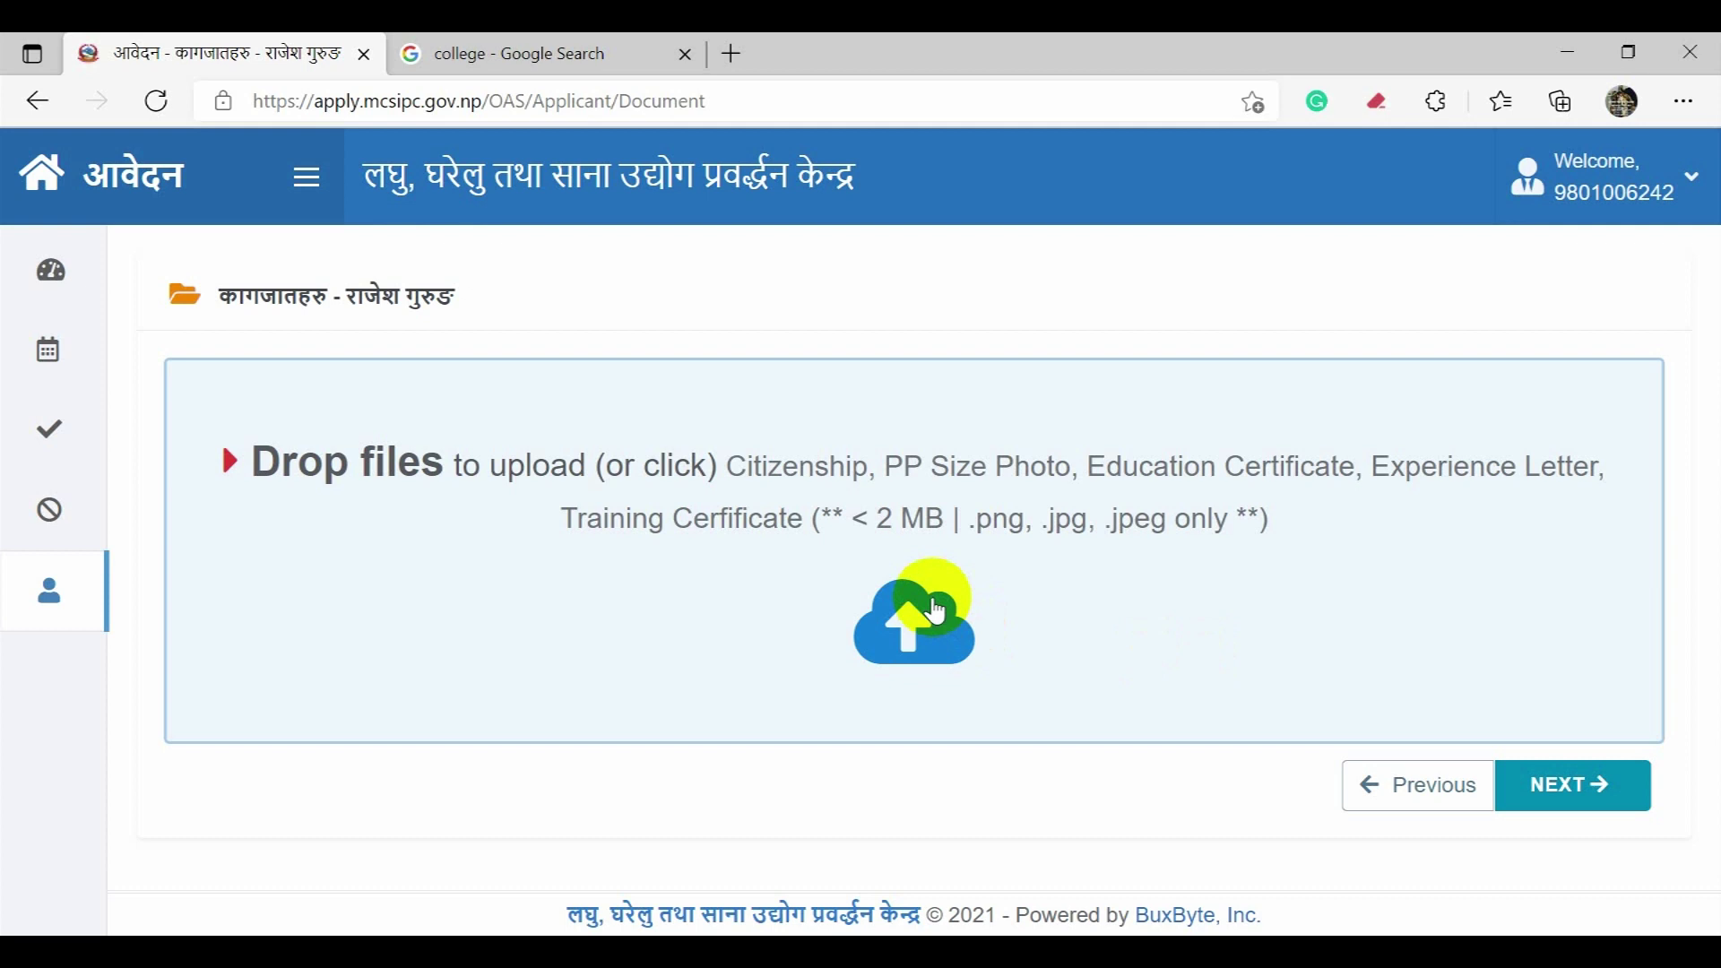
Step: Upload the experience certificate, training certificate, certificate and PP-size photo as documents
left_click(935, 609)
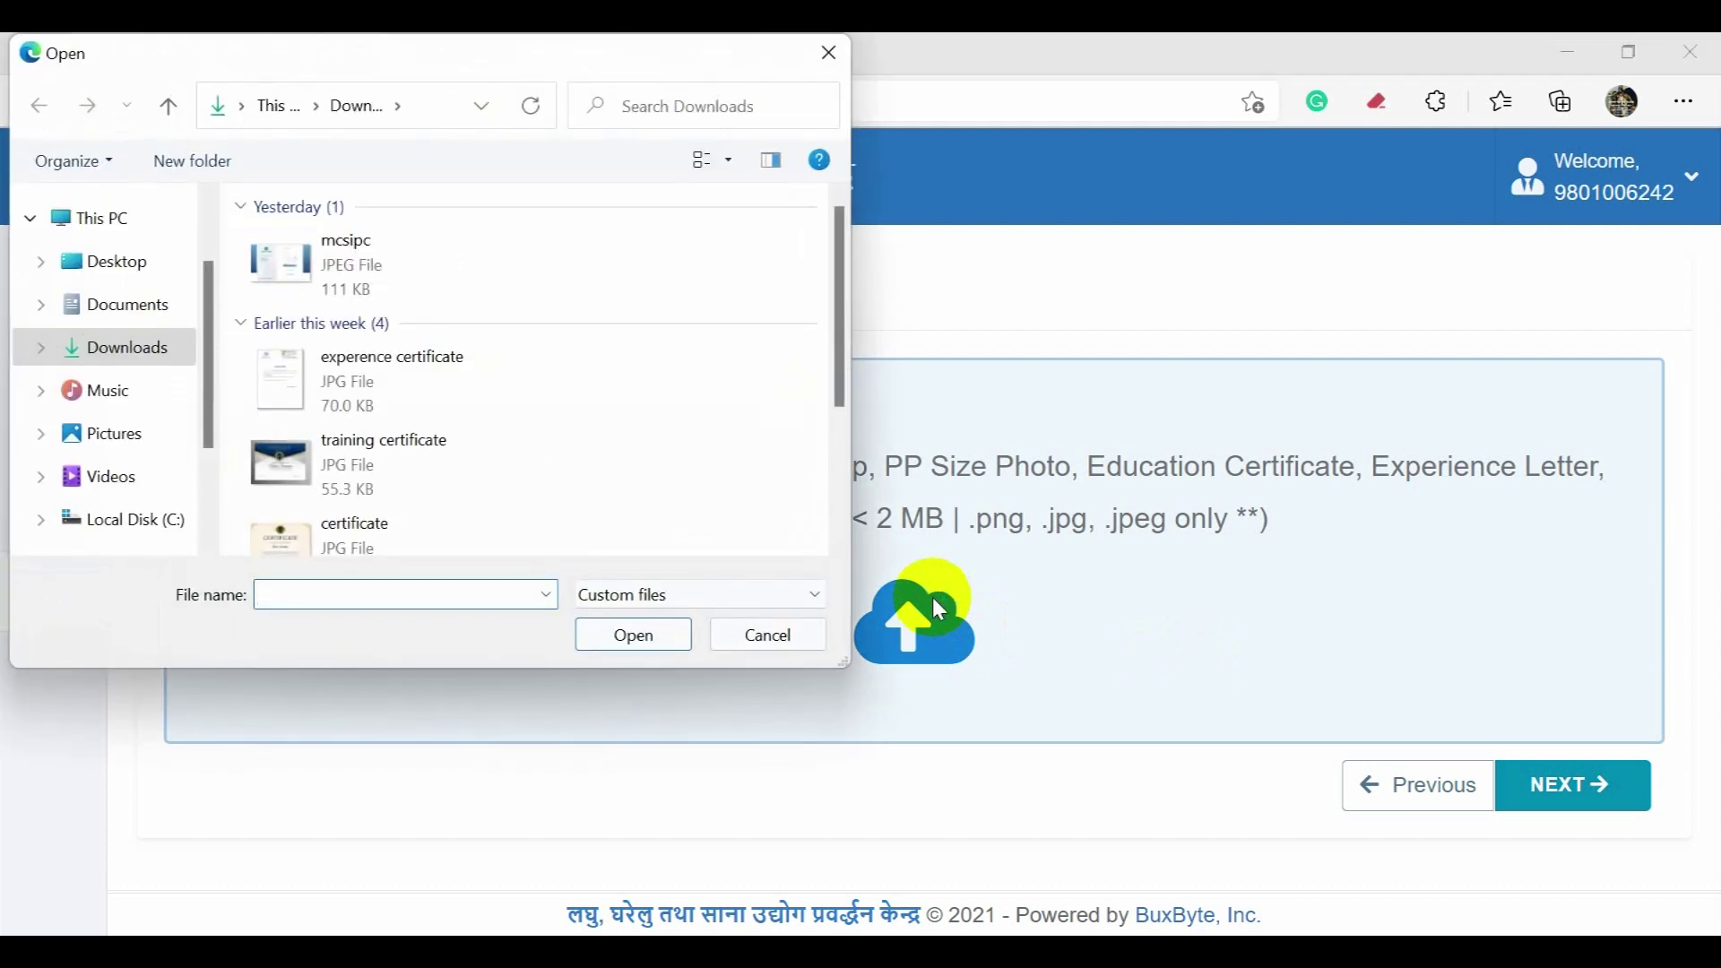
left_click(497, 381)
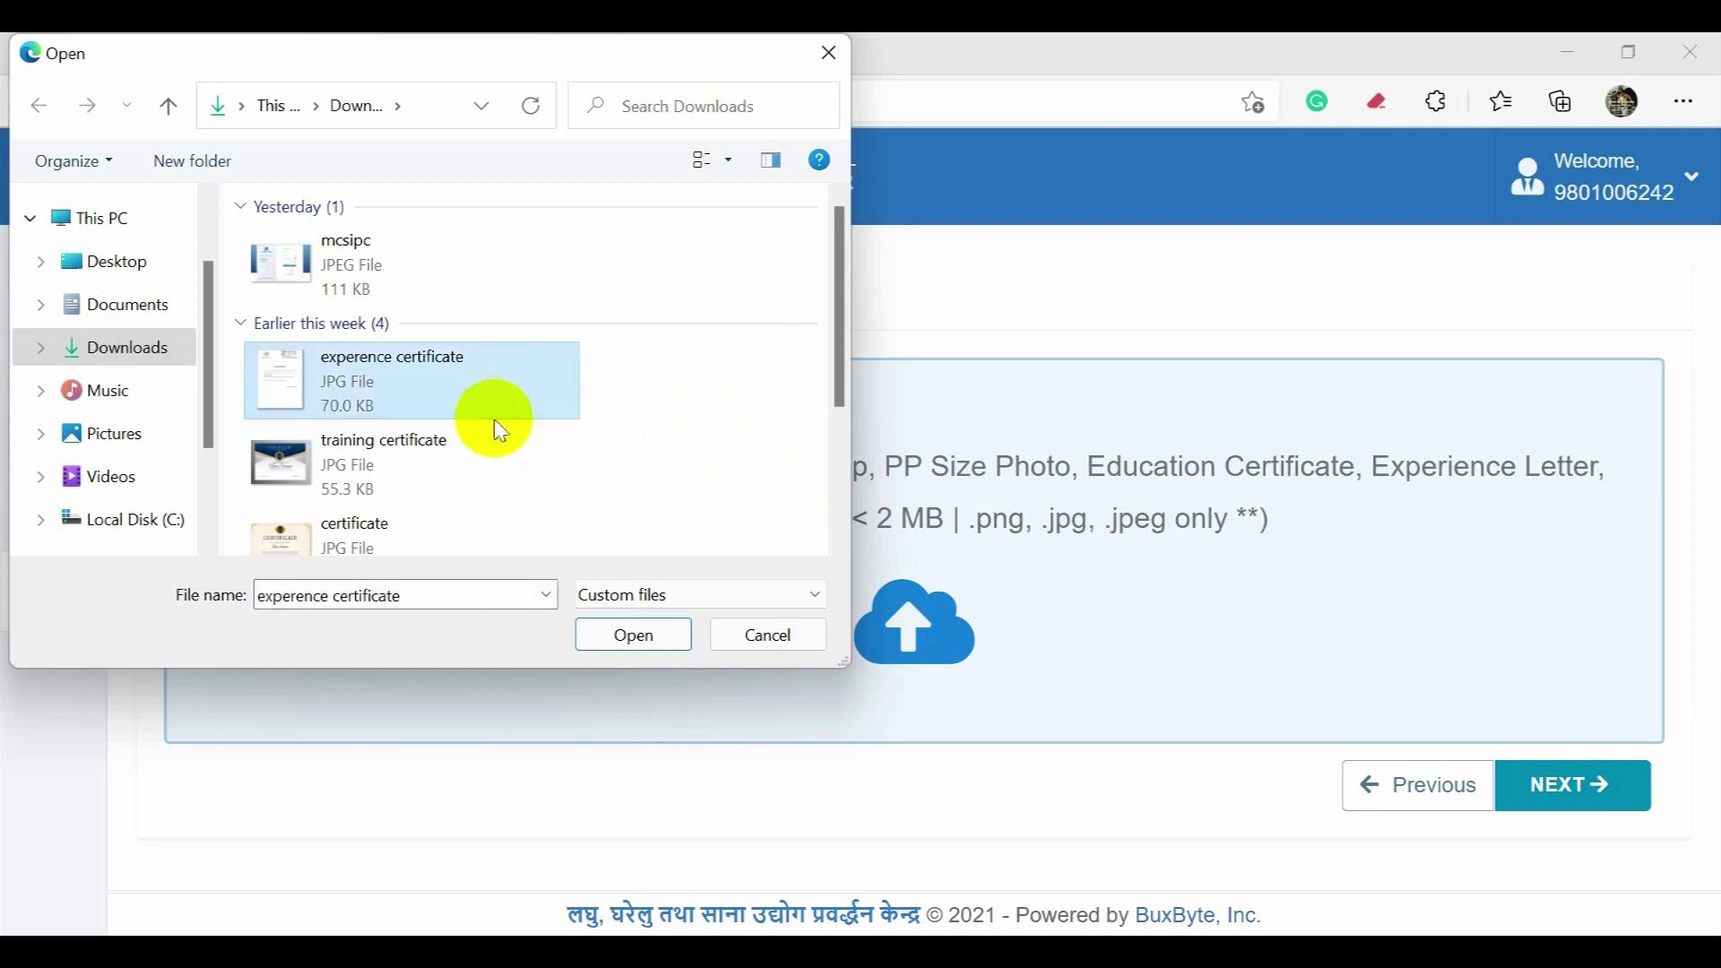
left_click(475, 475, "ctrl")
left_click_drag(834, 331, 830, 435)
left_click(400, 414, "ctrl")
left_click(418, 492, "ctrl")
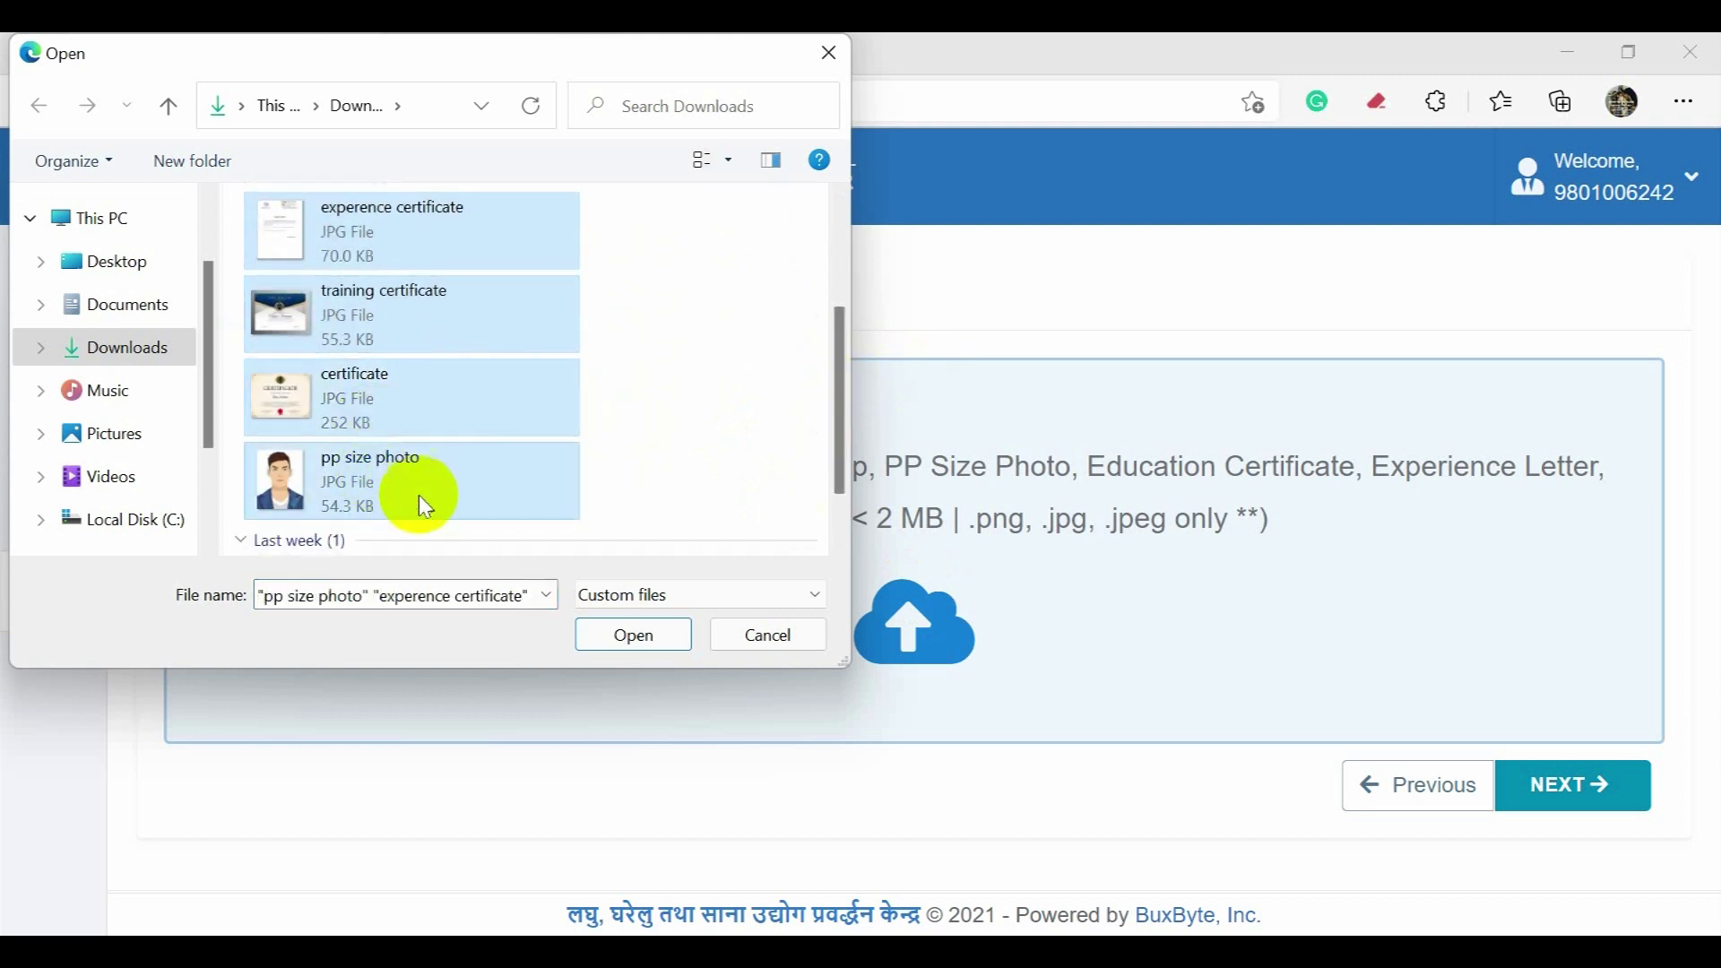
left_click(637, 648)
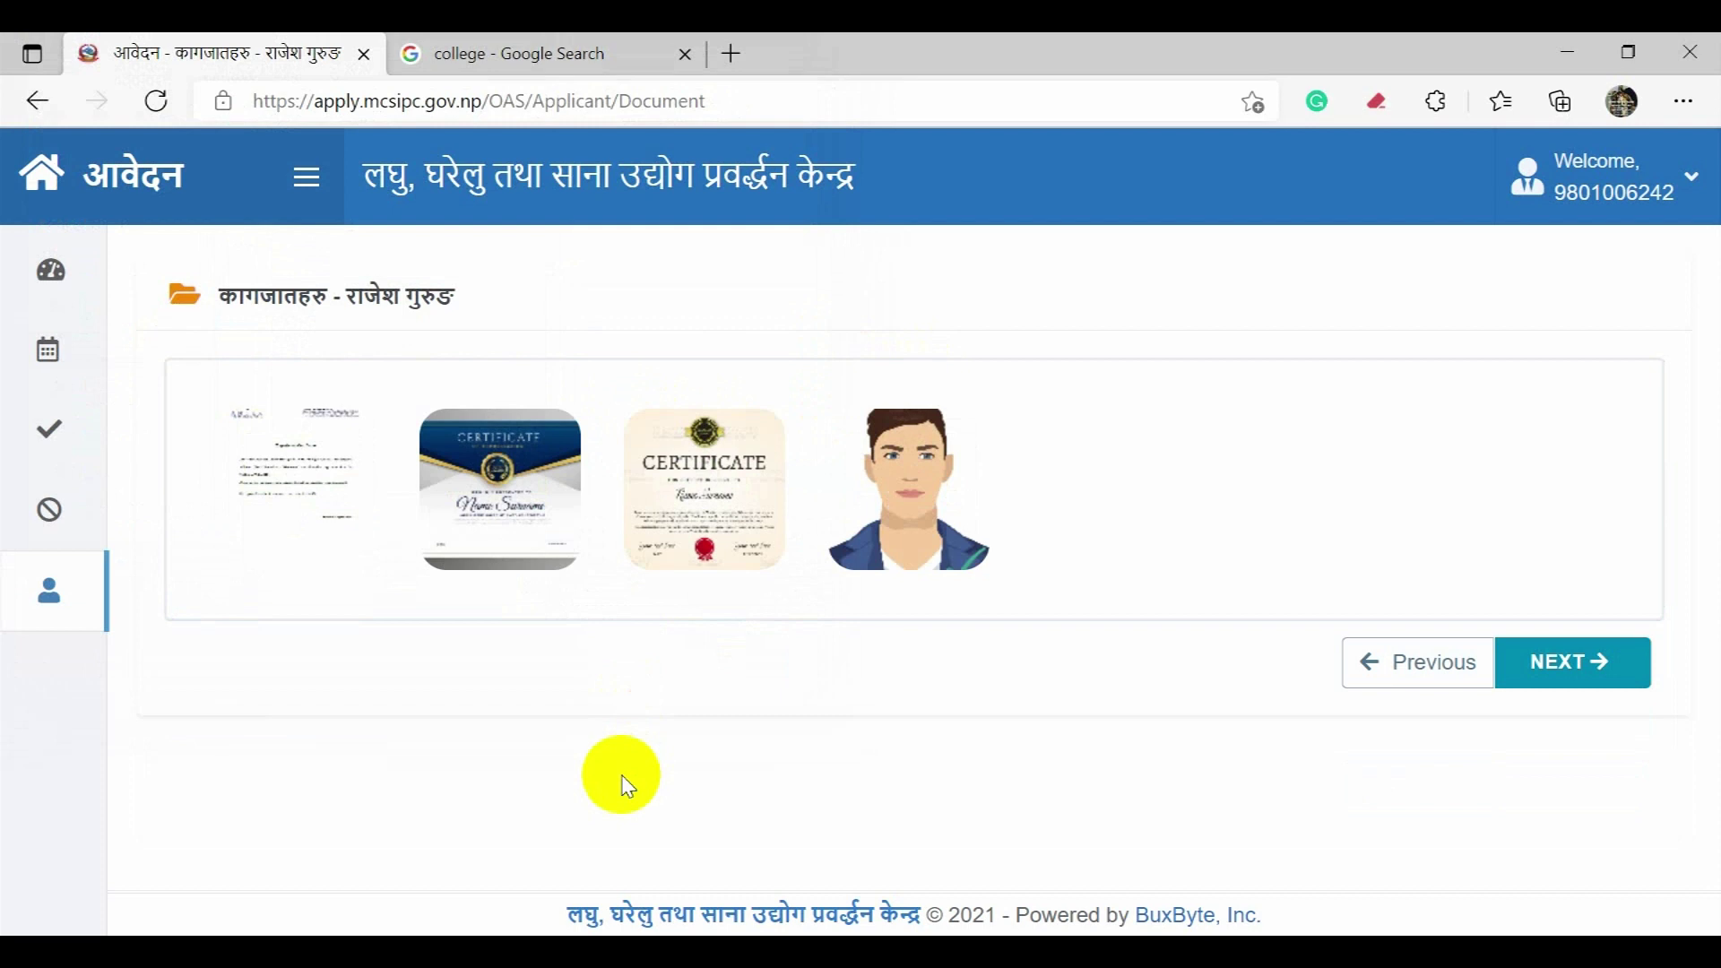
Step: Close the extra file chooser without selecting anything and continue to the review page
left_click(1106, 499)
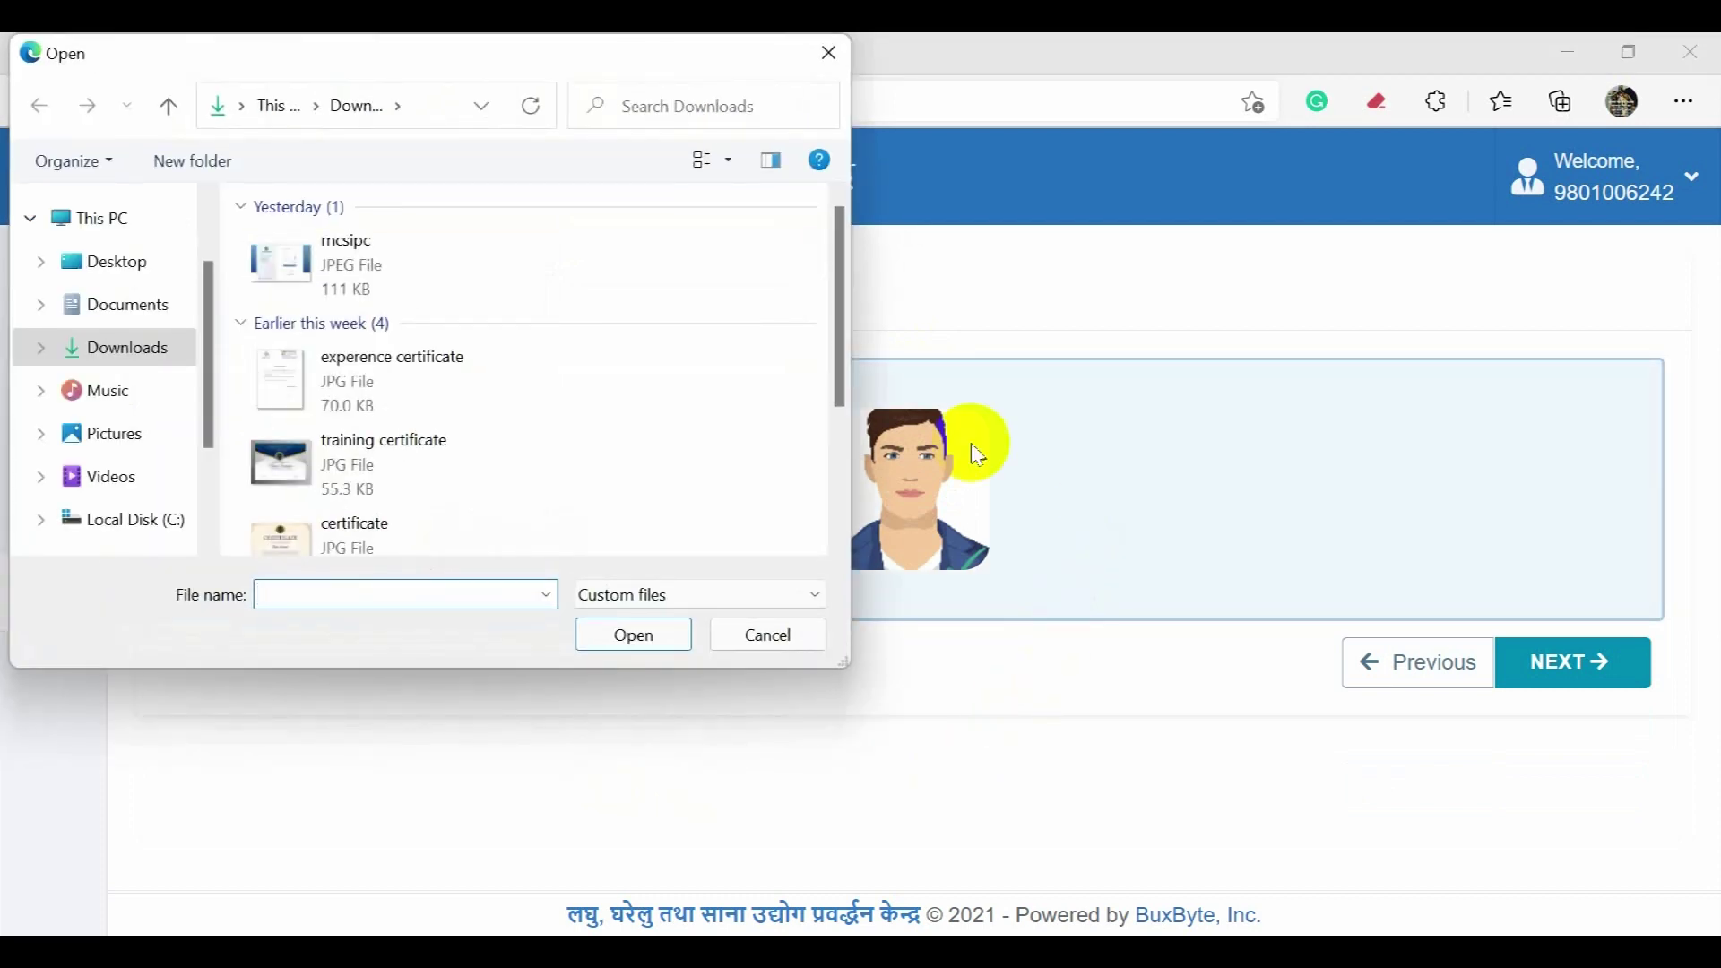
scroll(807, 408, "down", 3)
left_click(768, 635)
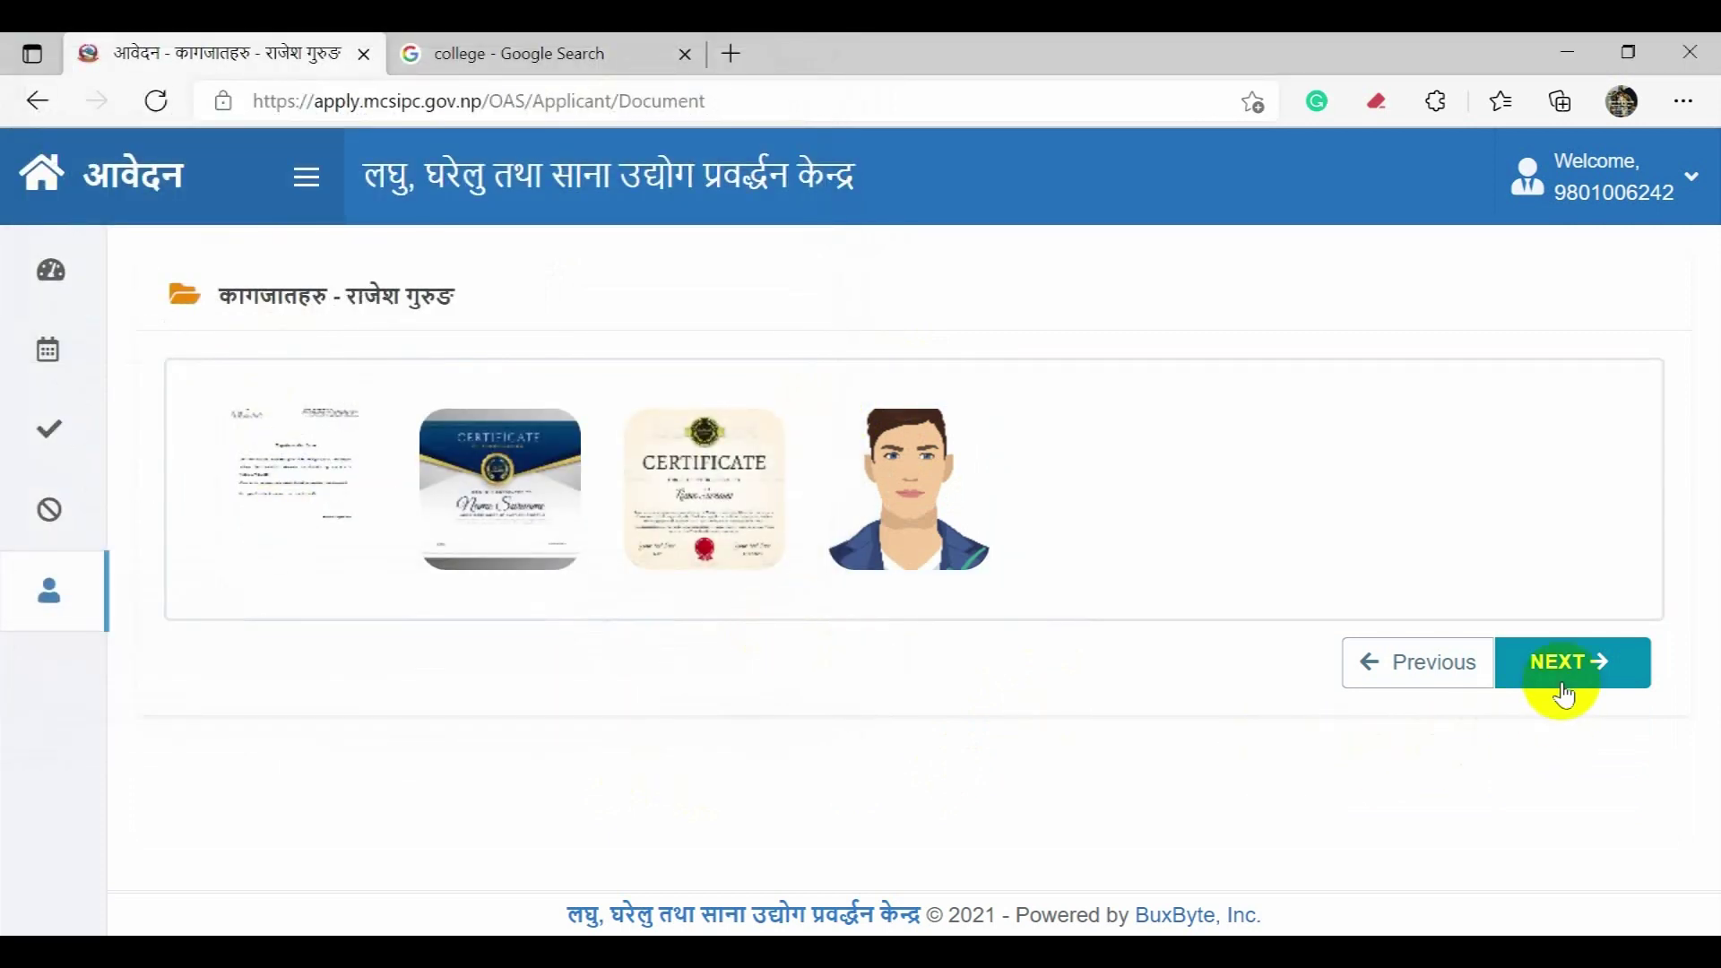
left_click(1558, 677)
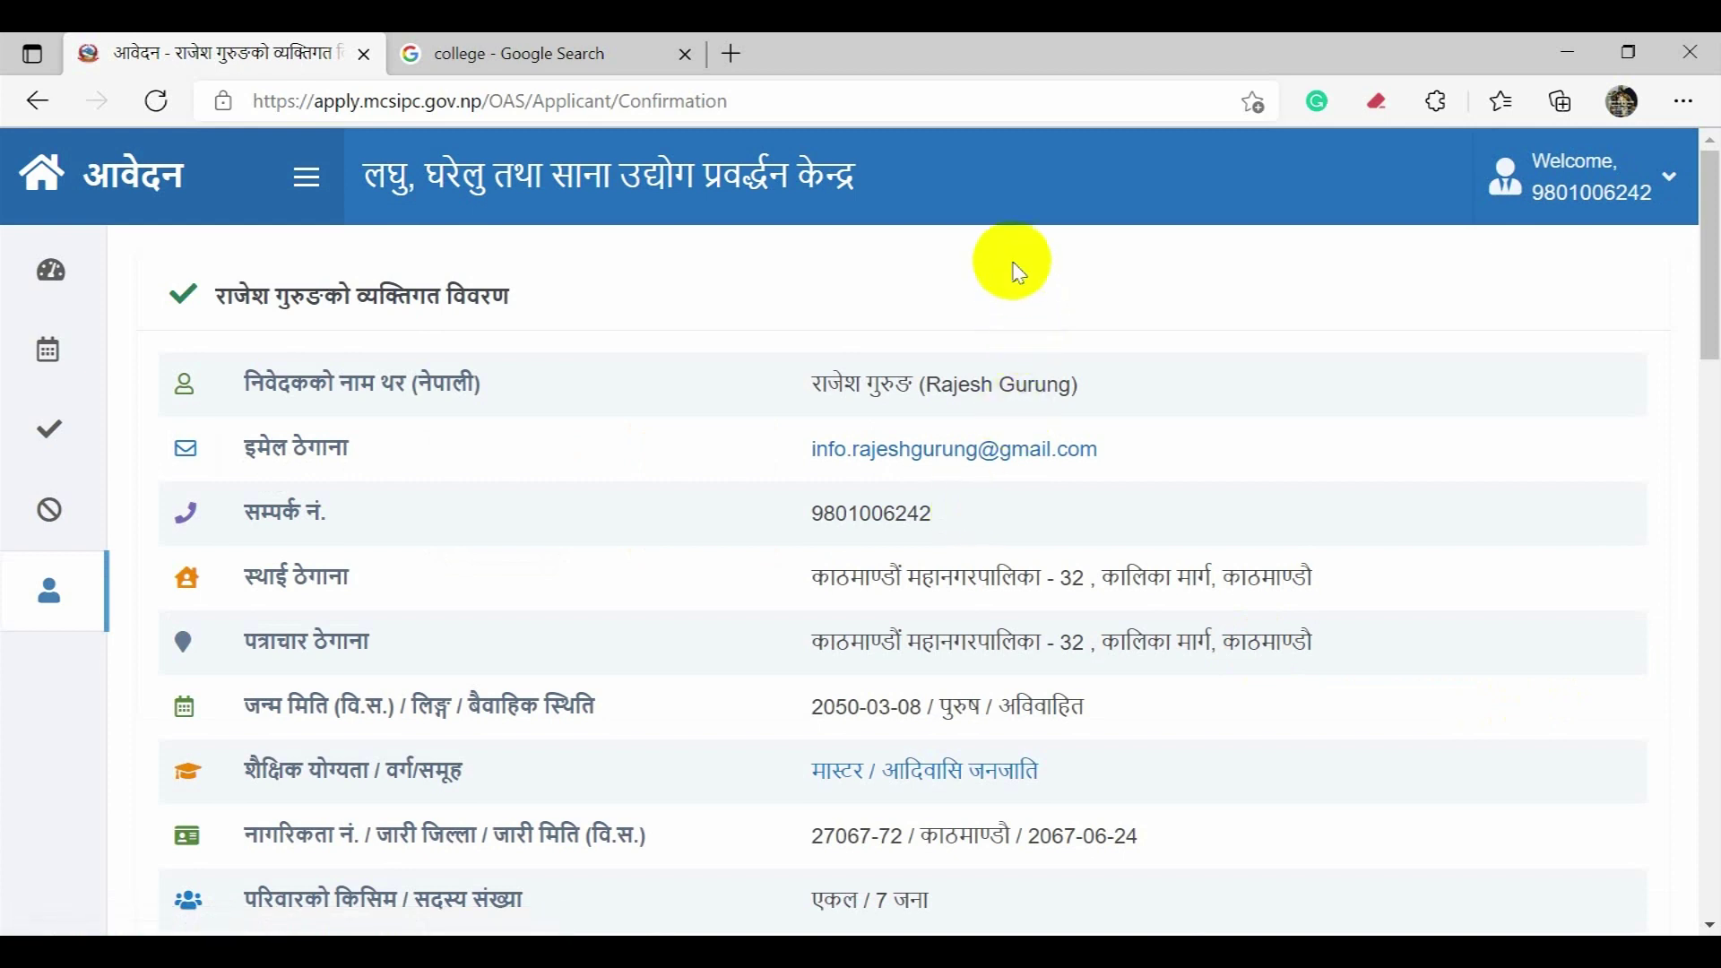
scroll(1011, 358, "down", 1)
scroll(1020, 400, "down", 4)
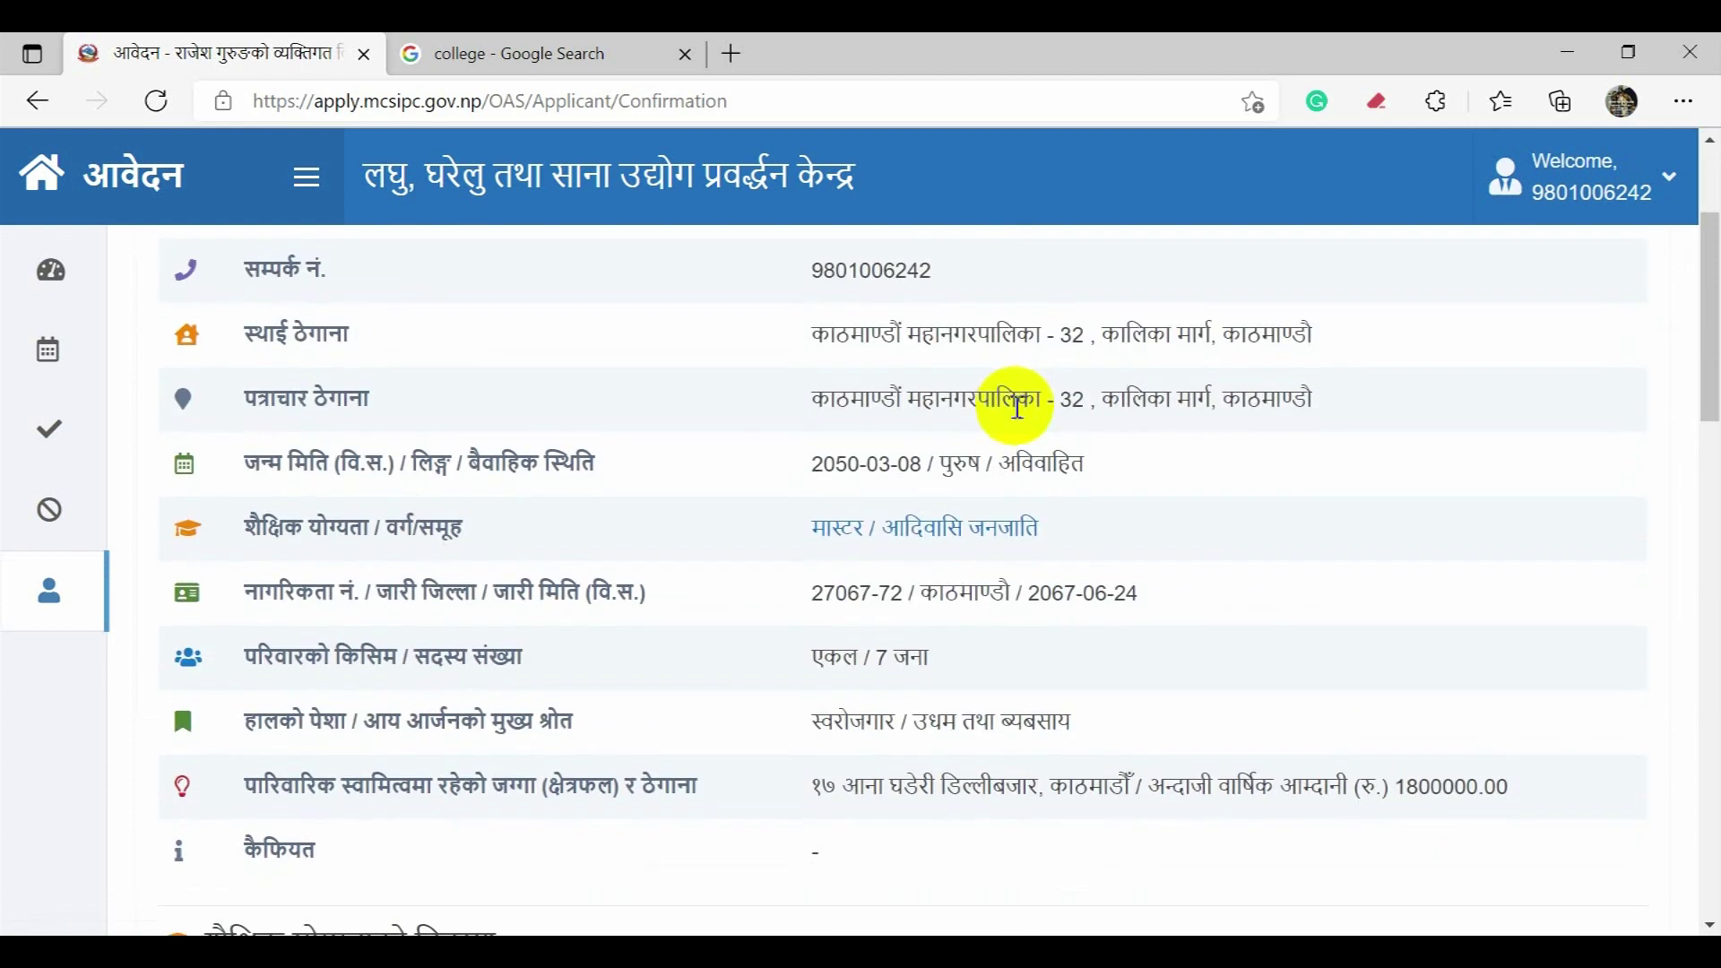
scroll(1020, 421, "down", 4)
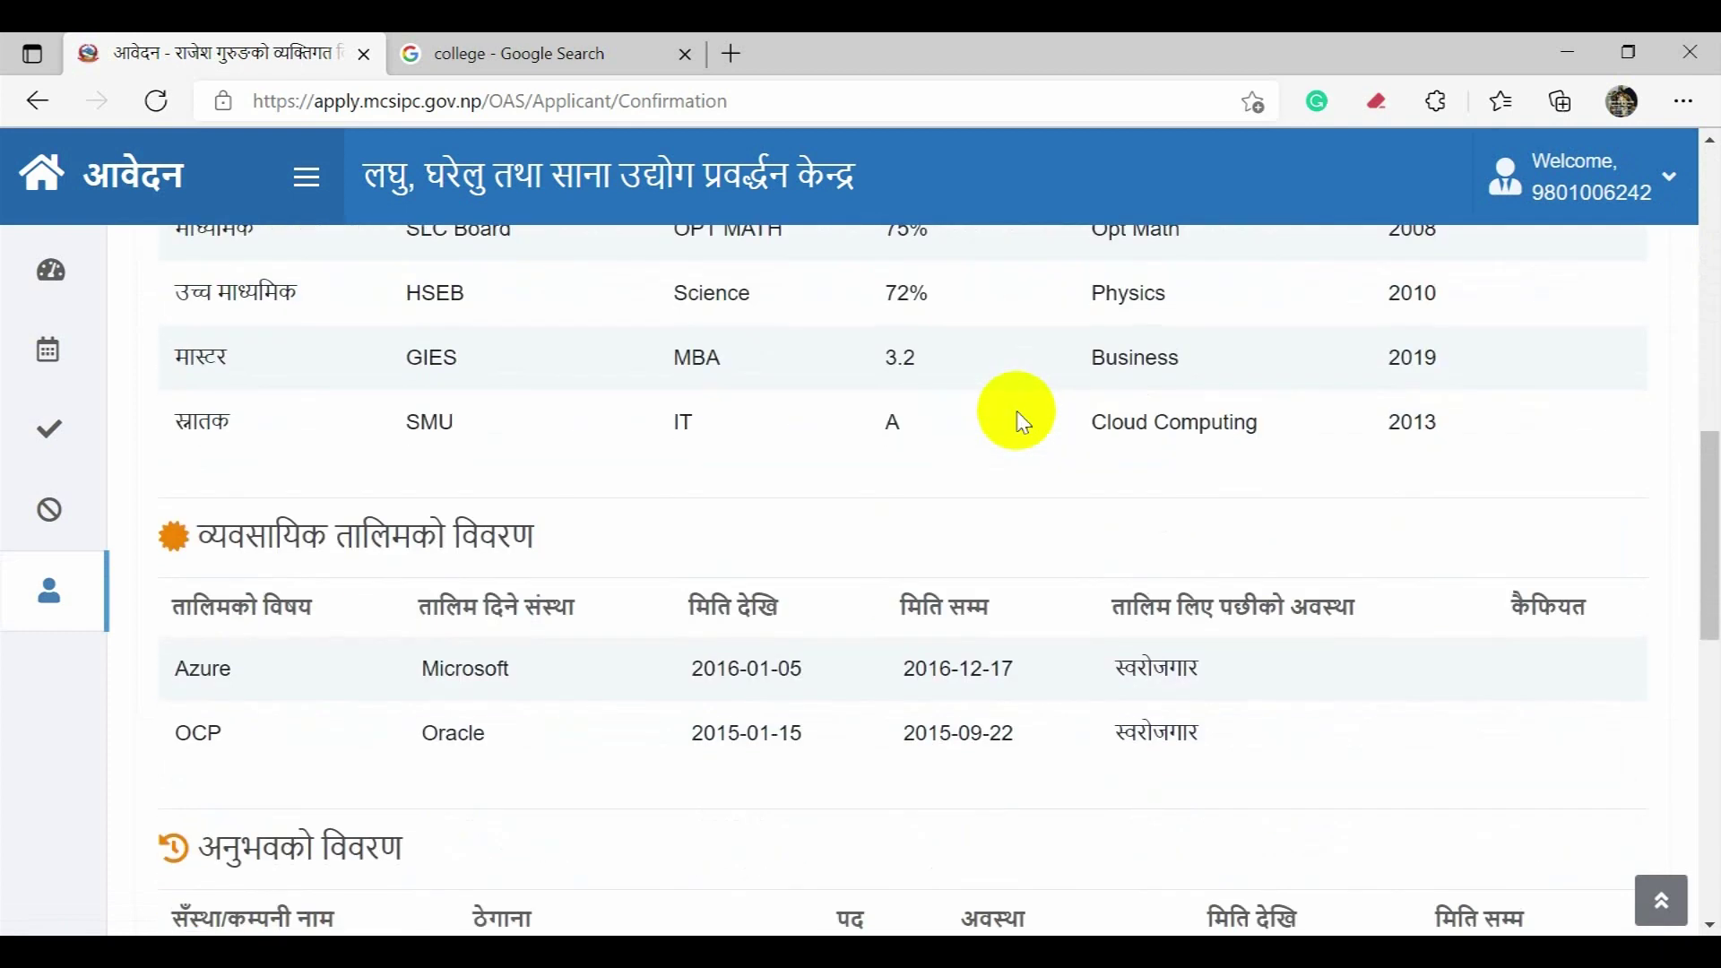
scroll(1022, 421, "down", 4)
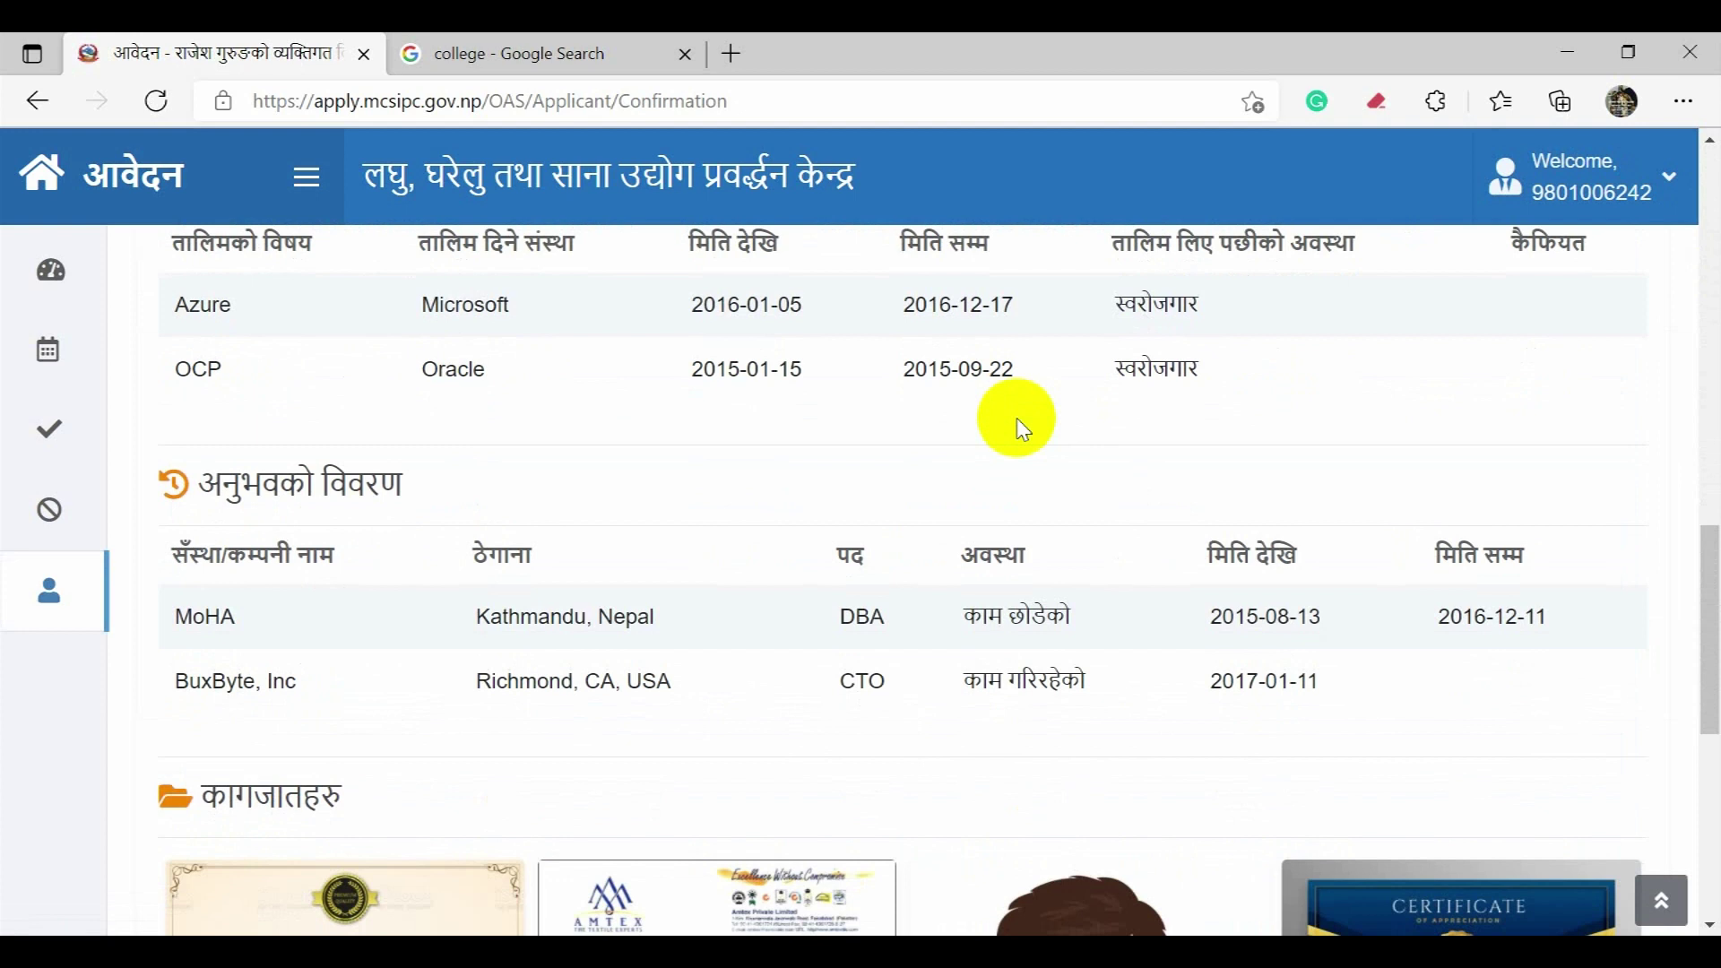
scroll(1022, 426, "down", 5)
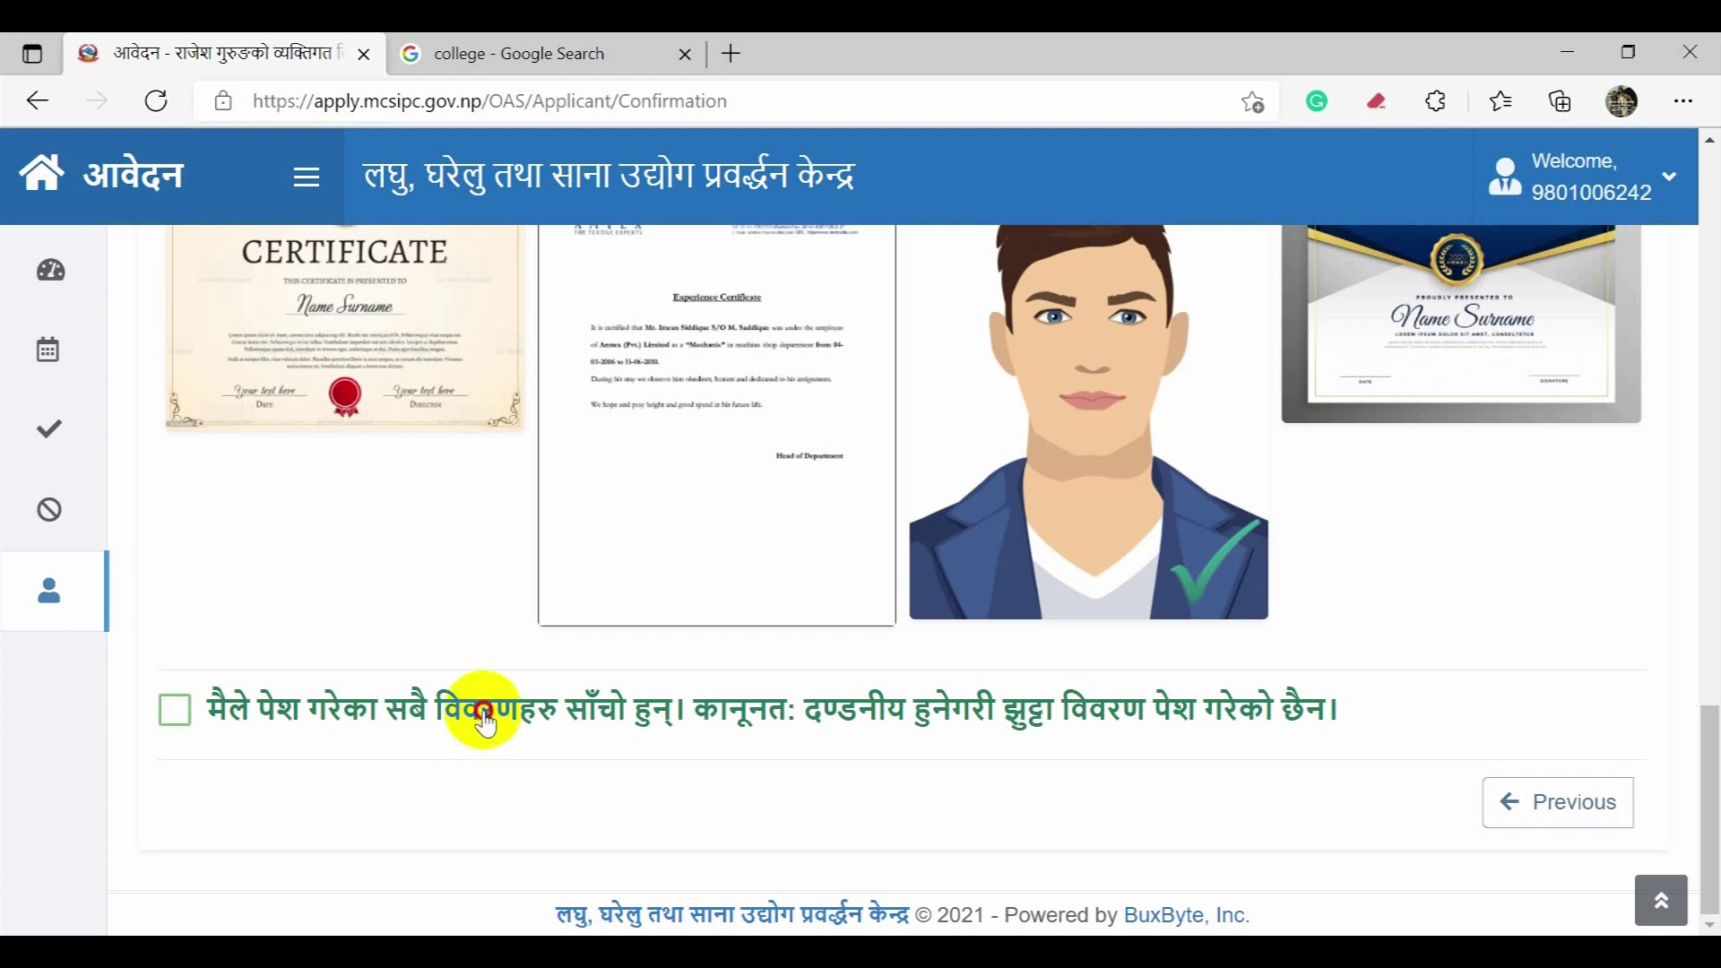
Step: Accept the truthfulness declaration, submit the details, confirm 'Yes, do it!' and acknowledge success
left_click(484, 722)
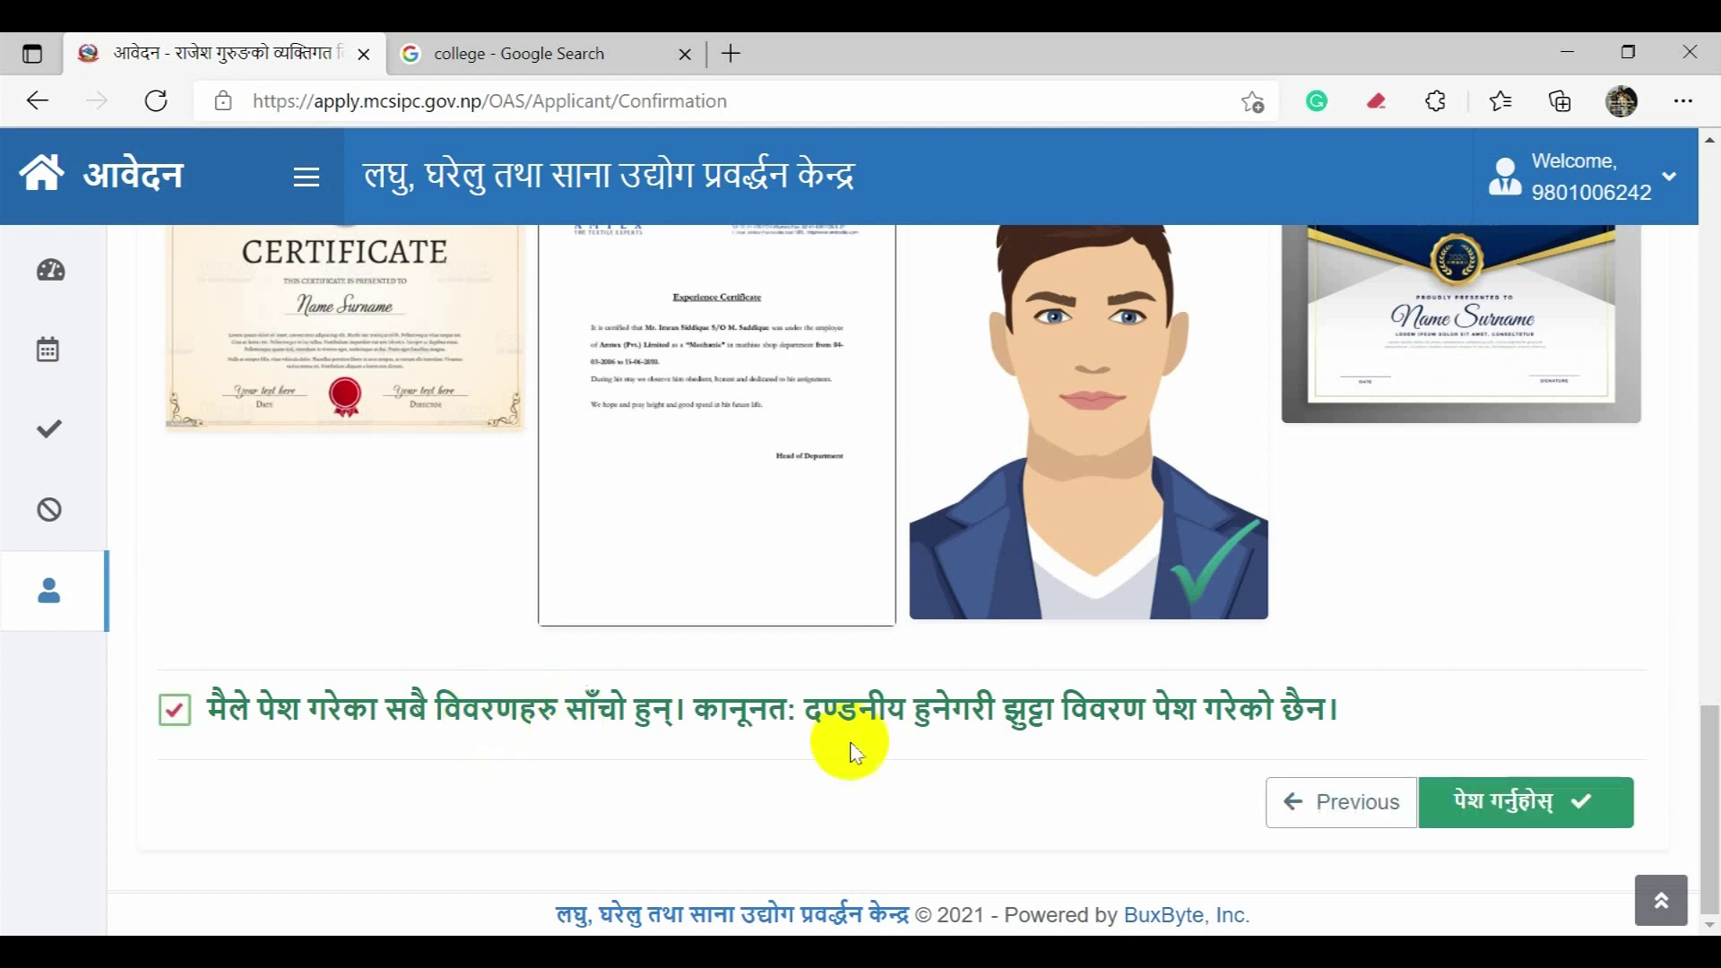
left_click(1489, 817)
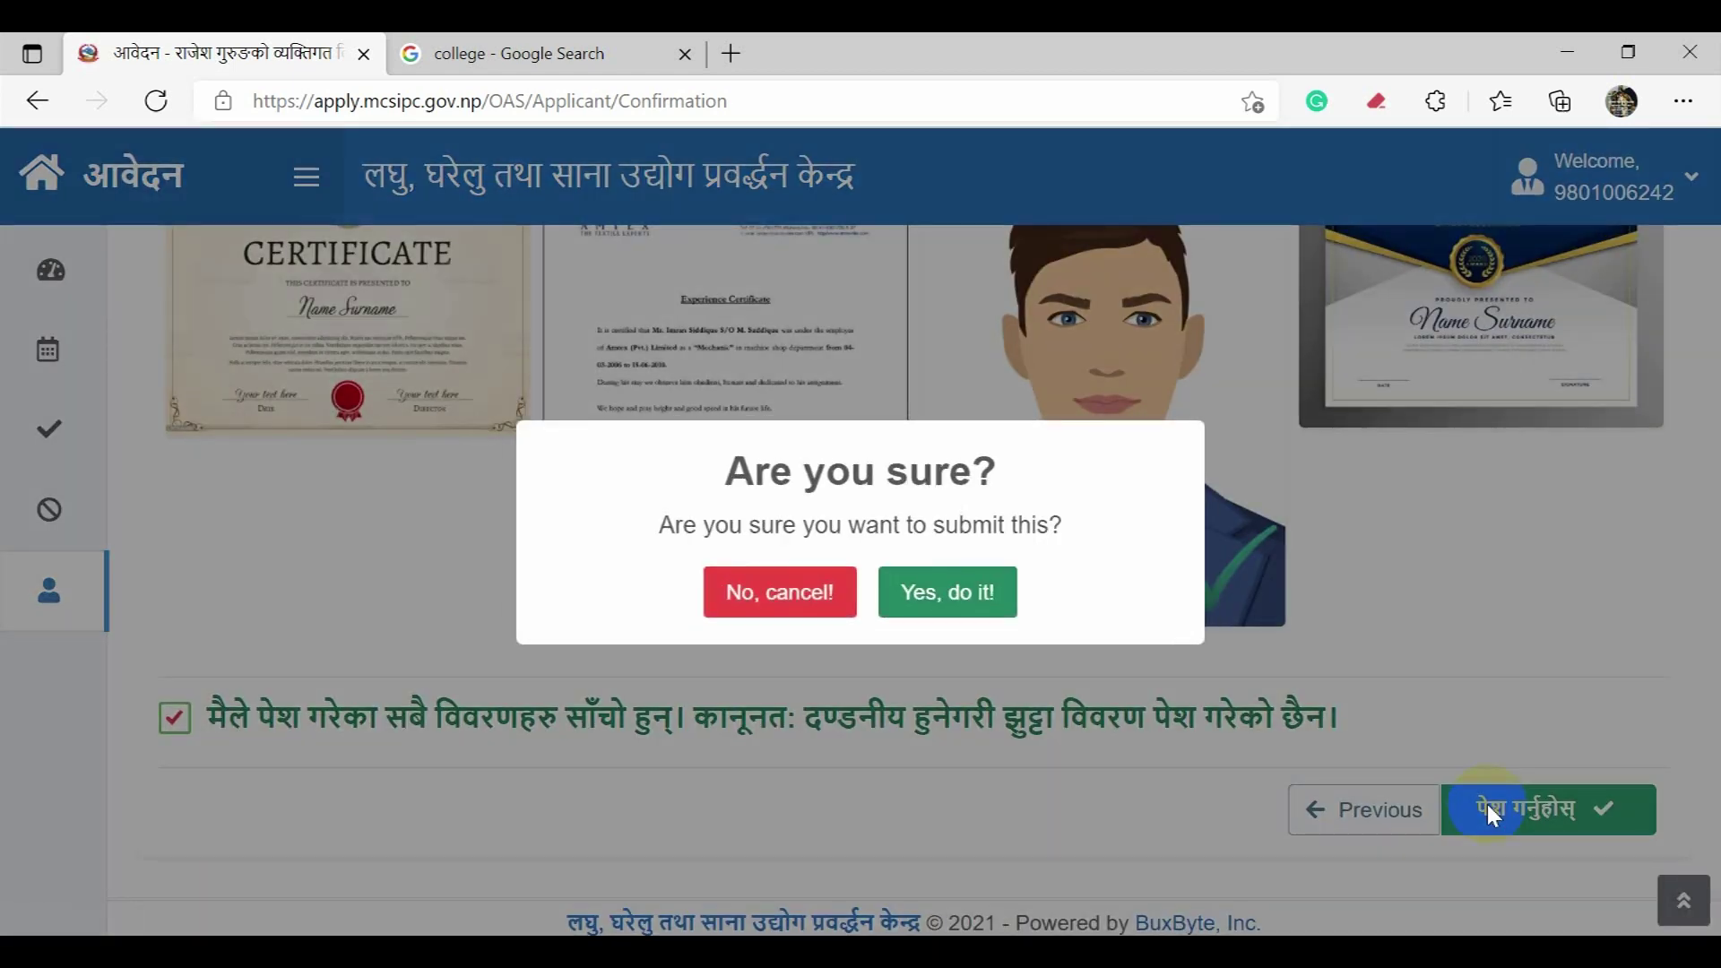
left_click(926, 603)
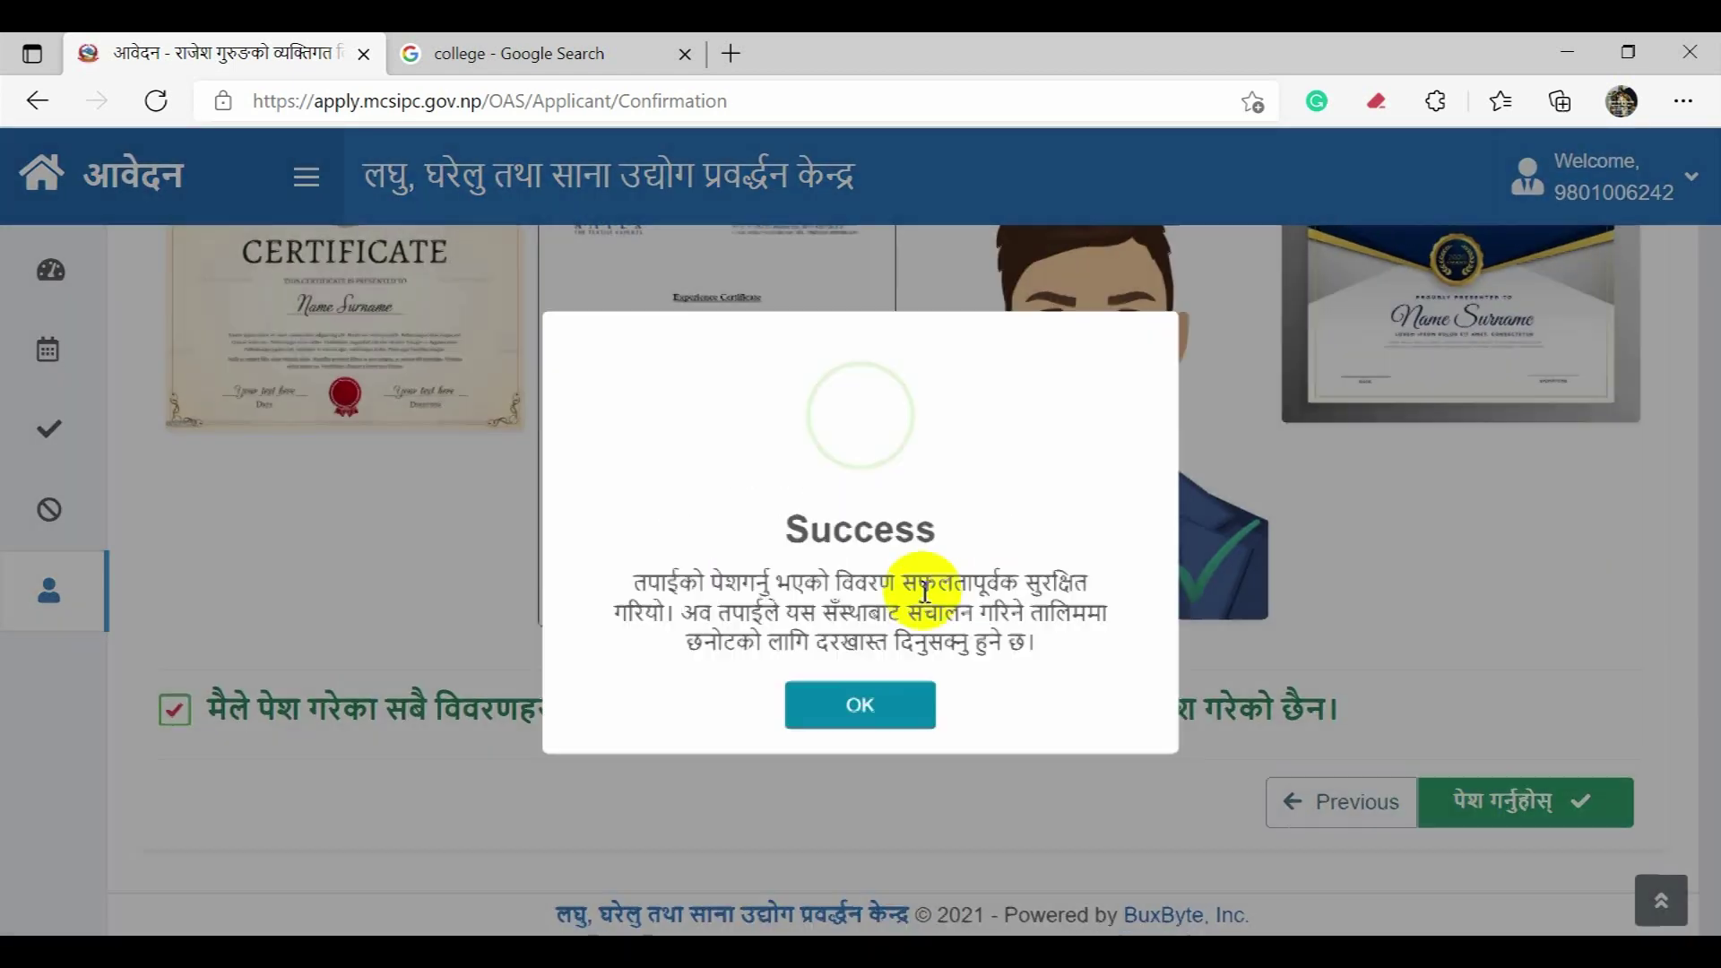
left_click(886, 720)
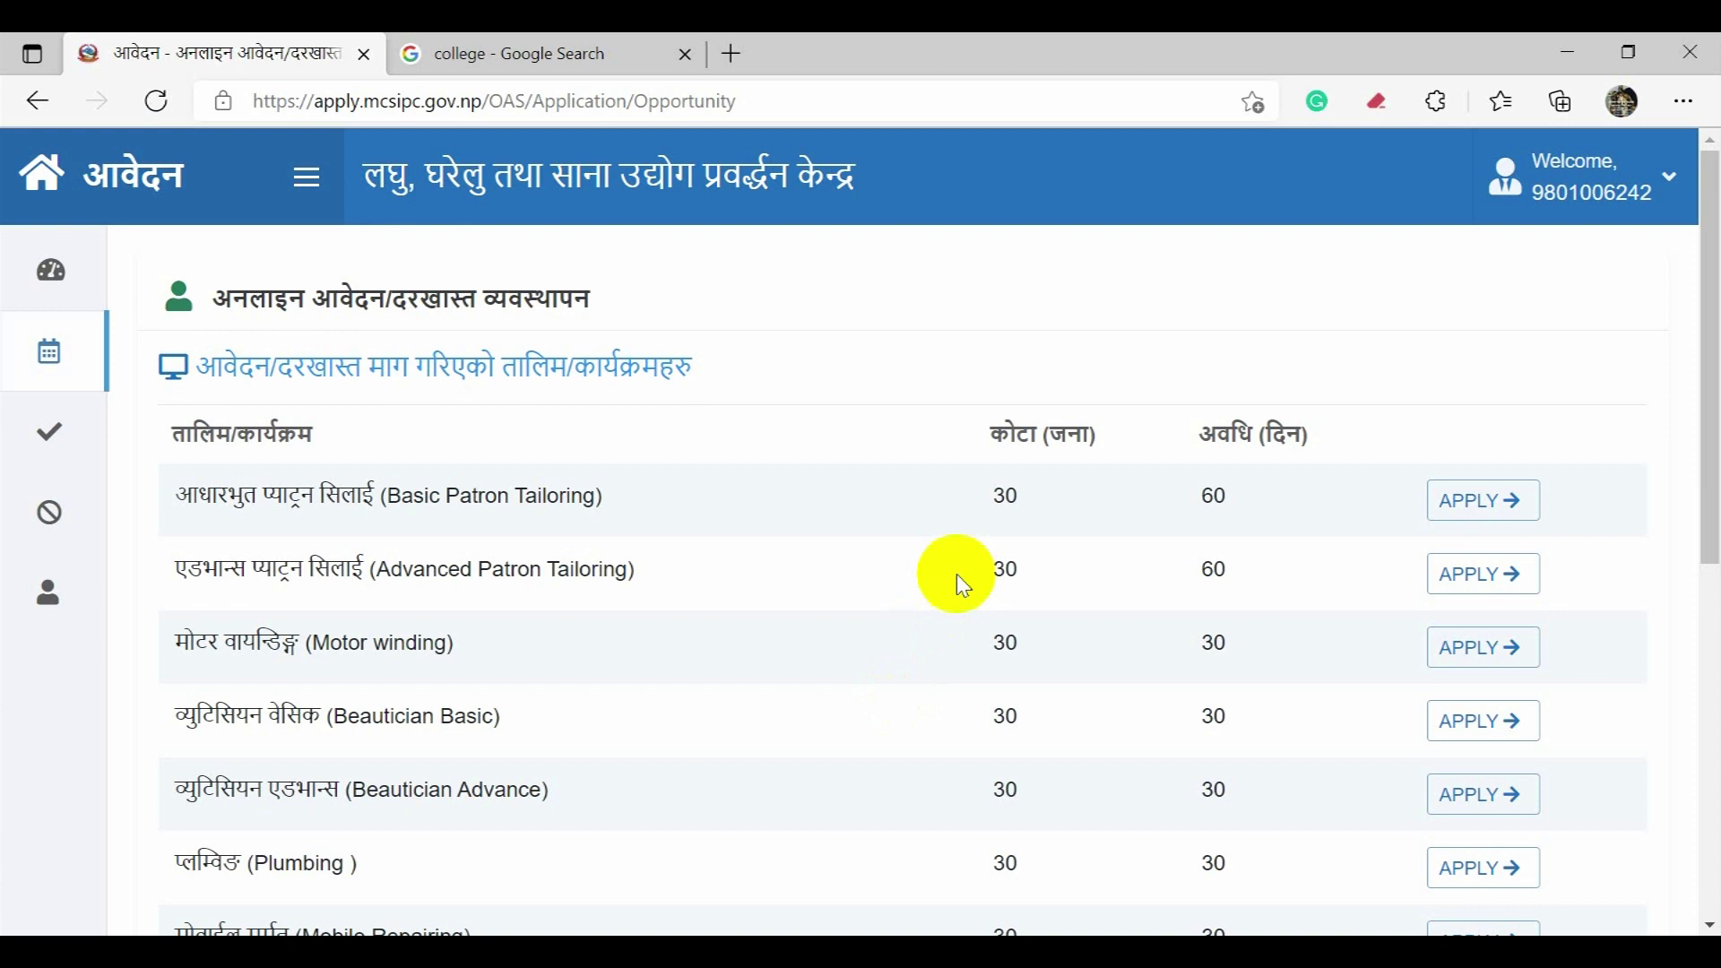
scroll(957, 574, "down", 8)
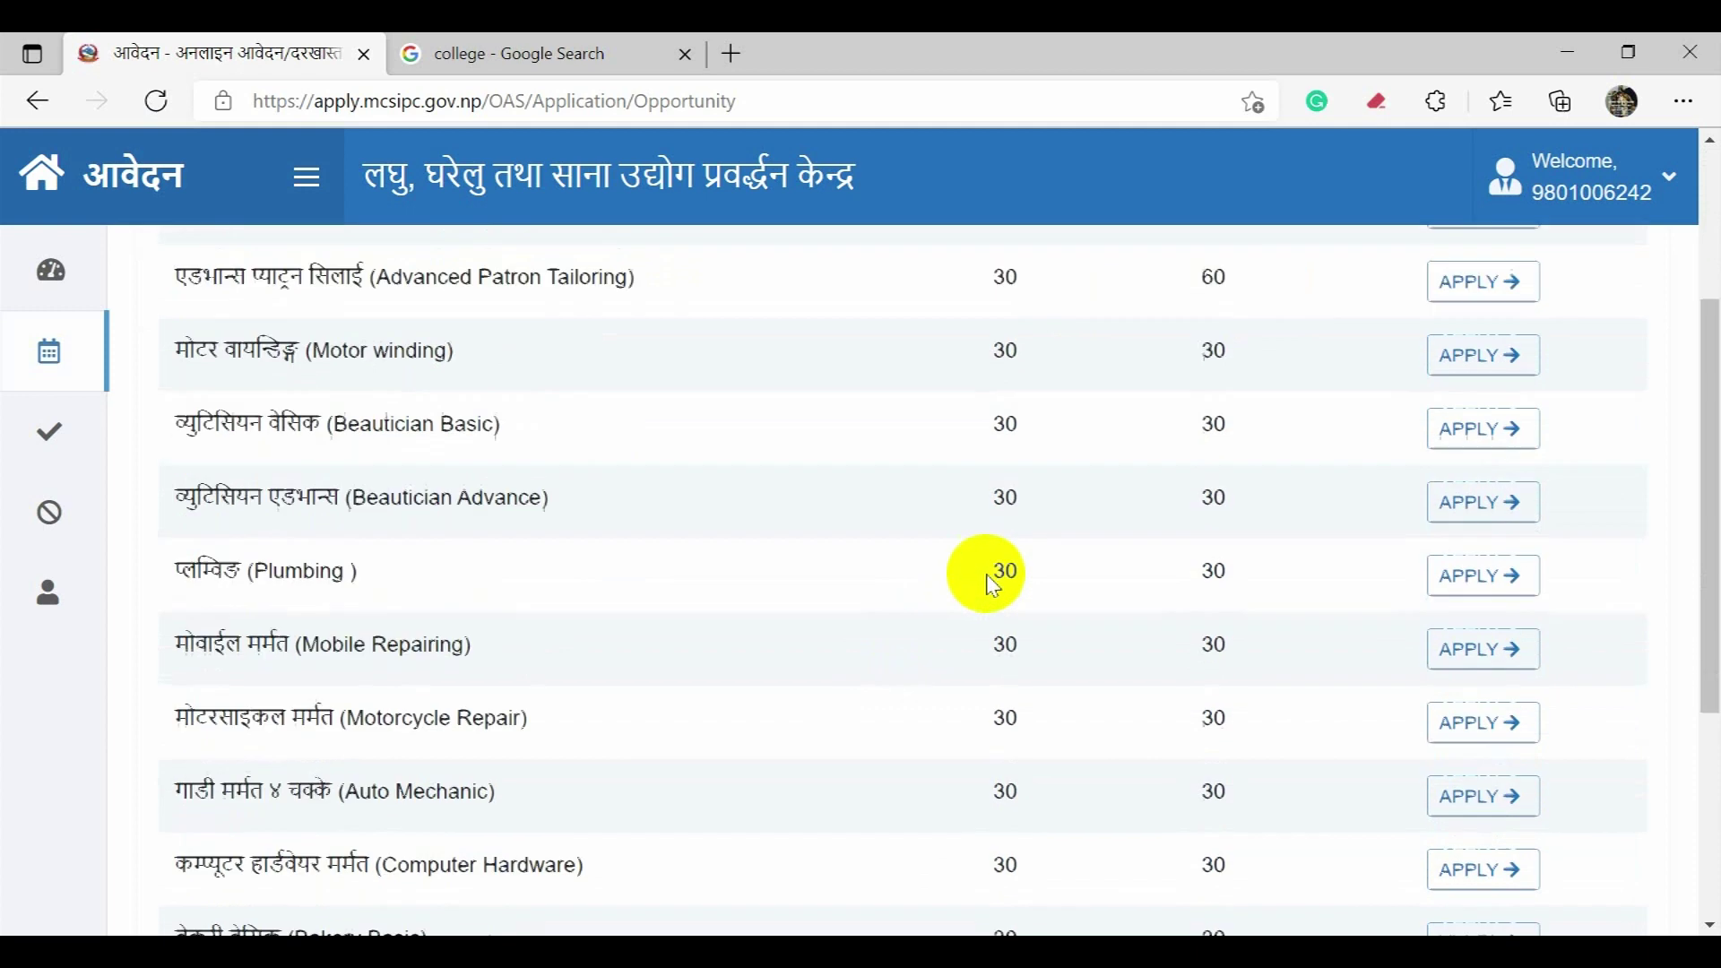
scroll(996, 587, "up", 5)
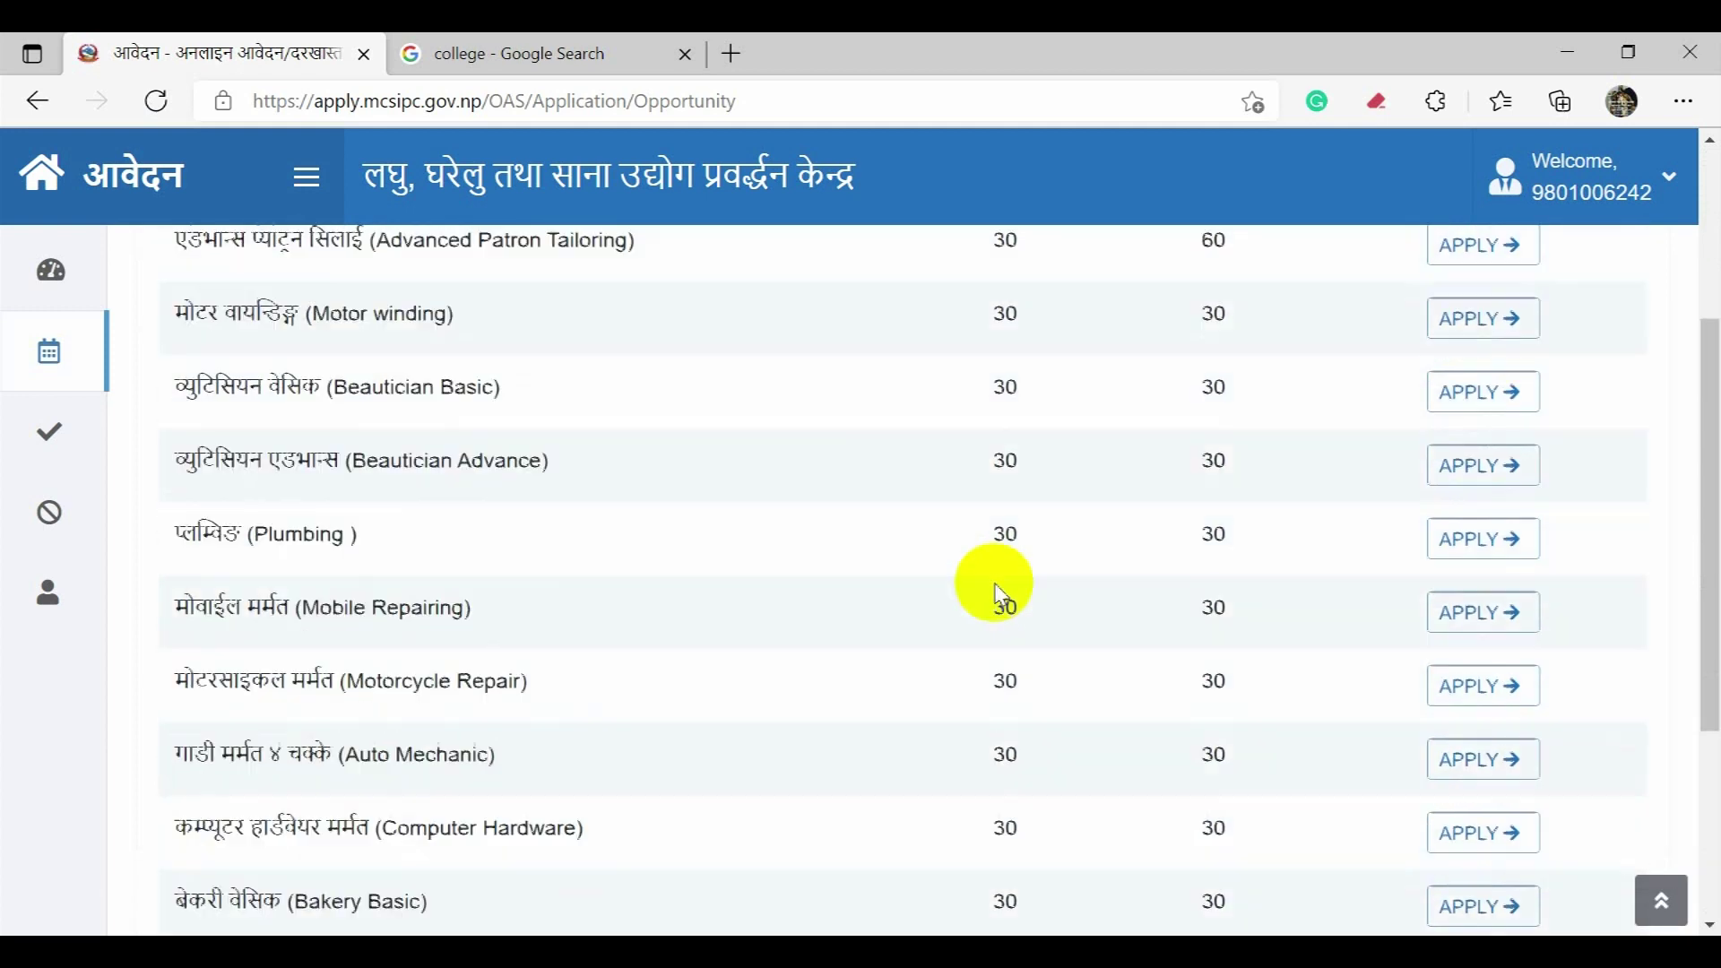
scroll(1000, 596, "down", 6)
scroll(1006, 610, "up", 6)
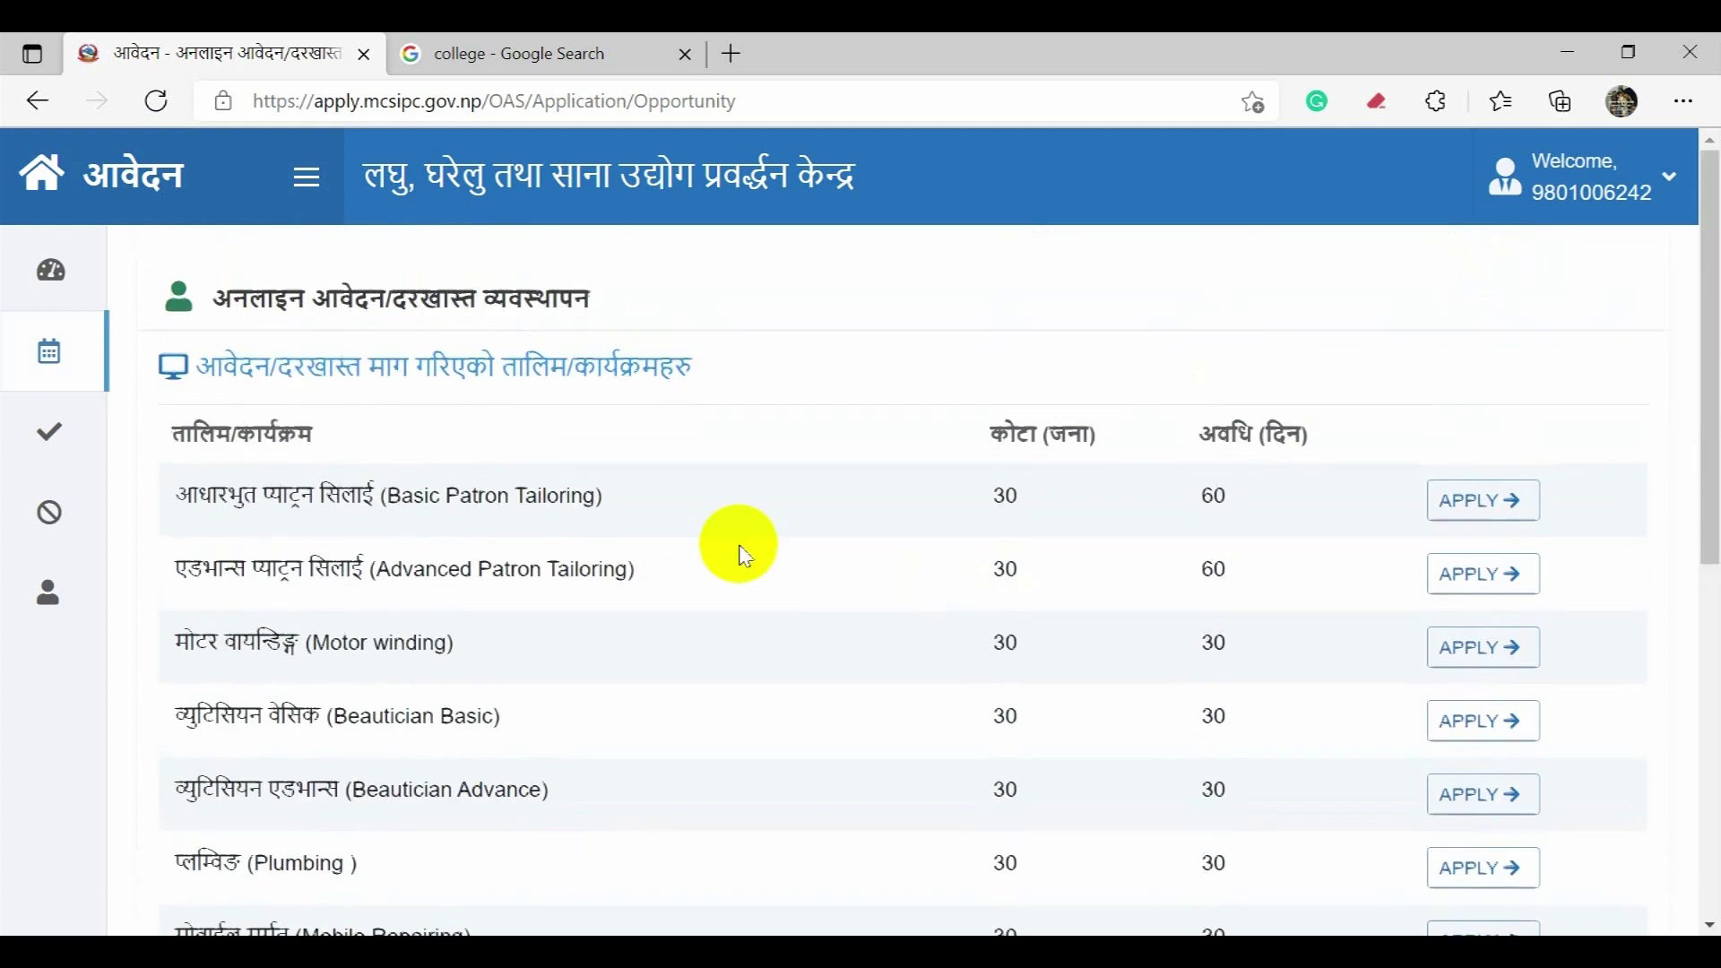
left_click(154, 293)
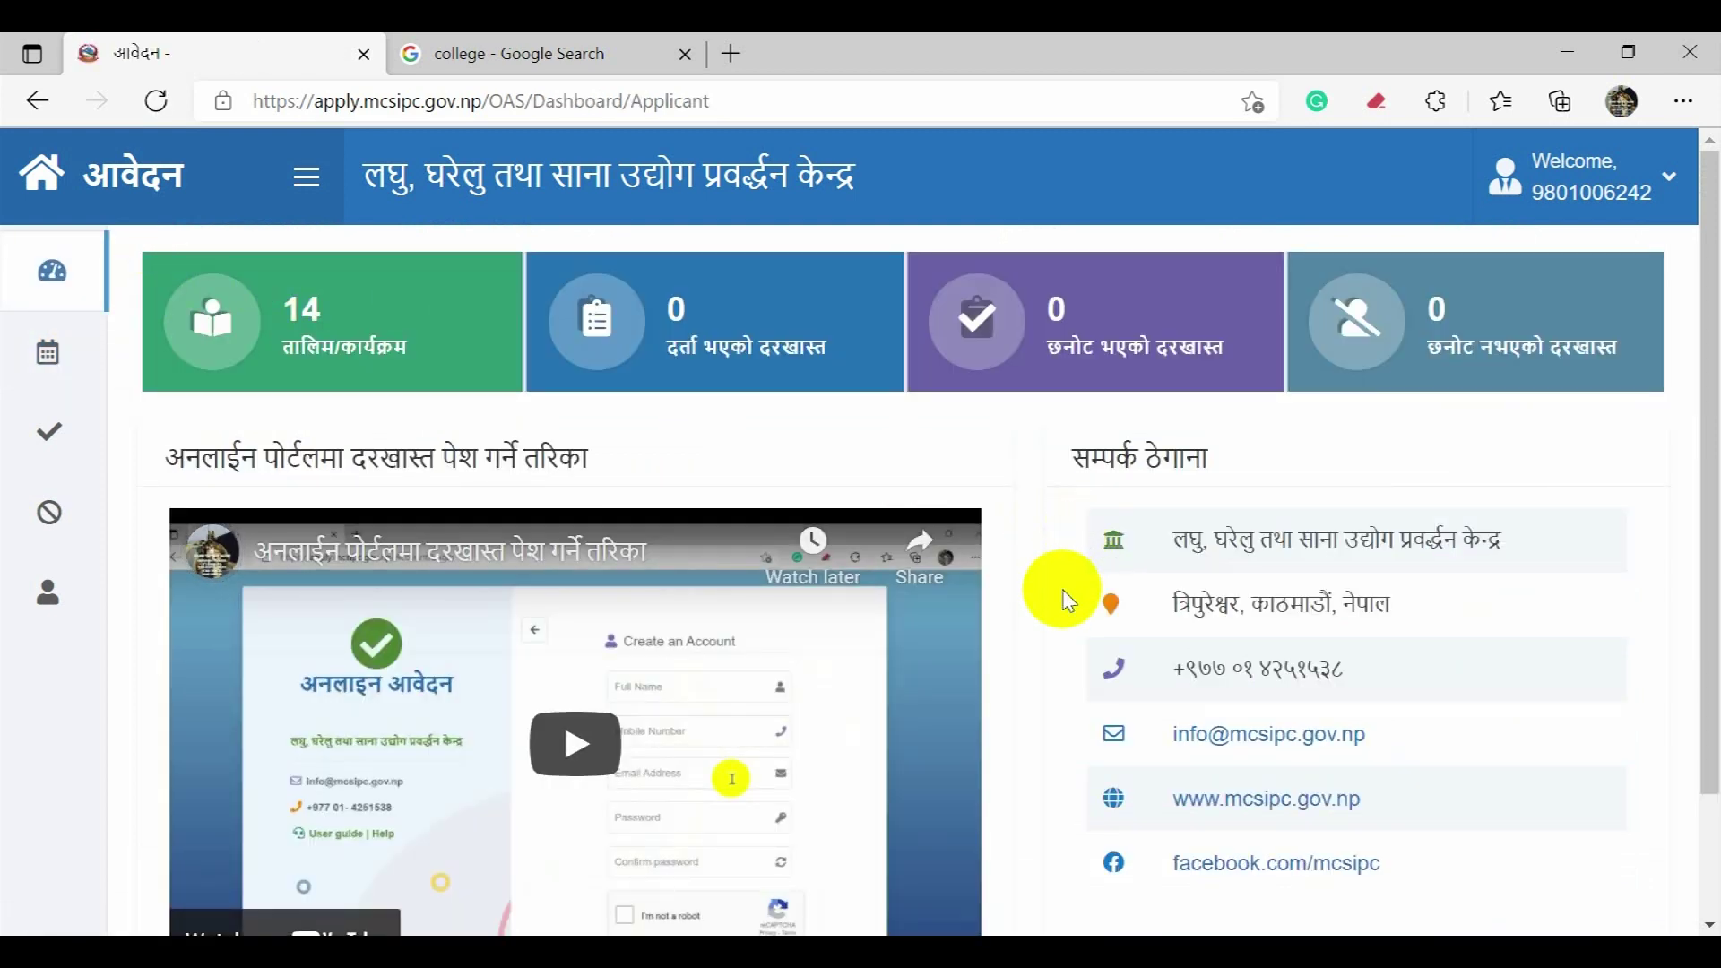
scroll(1067, 618, "down", 1)
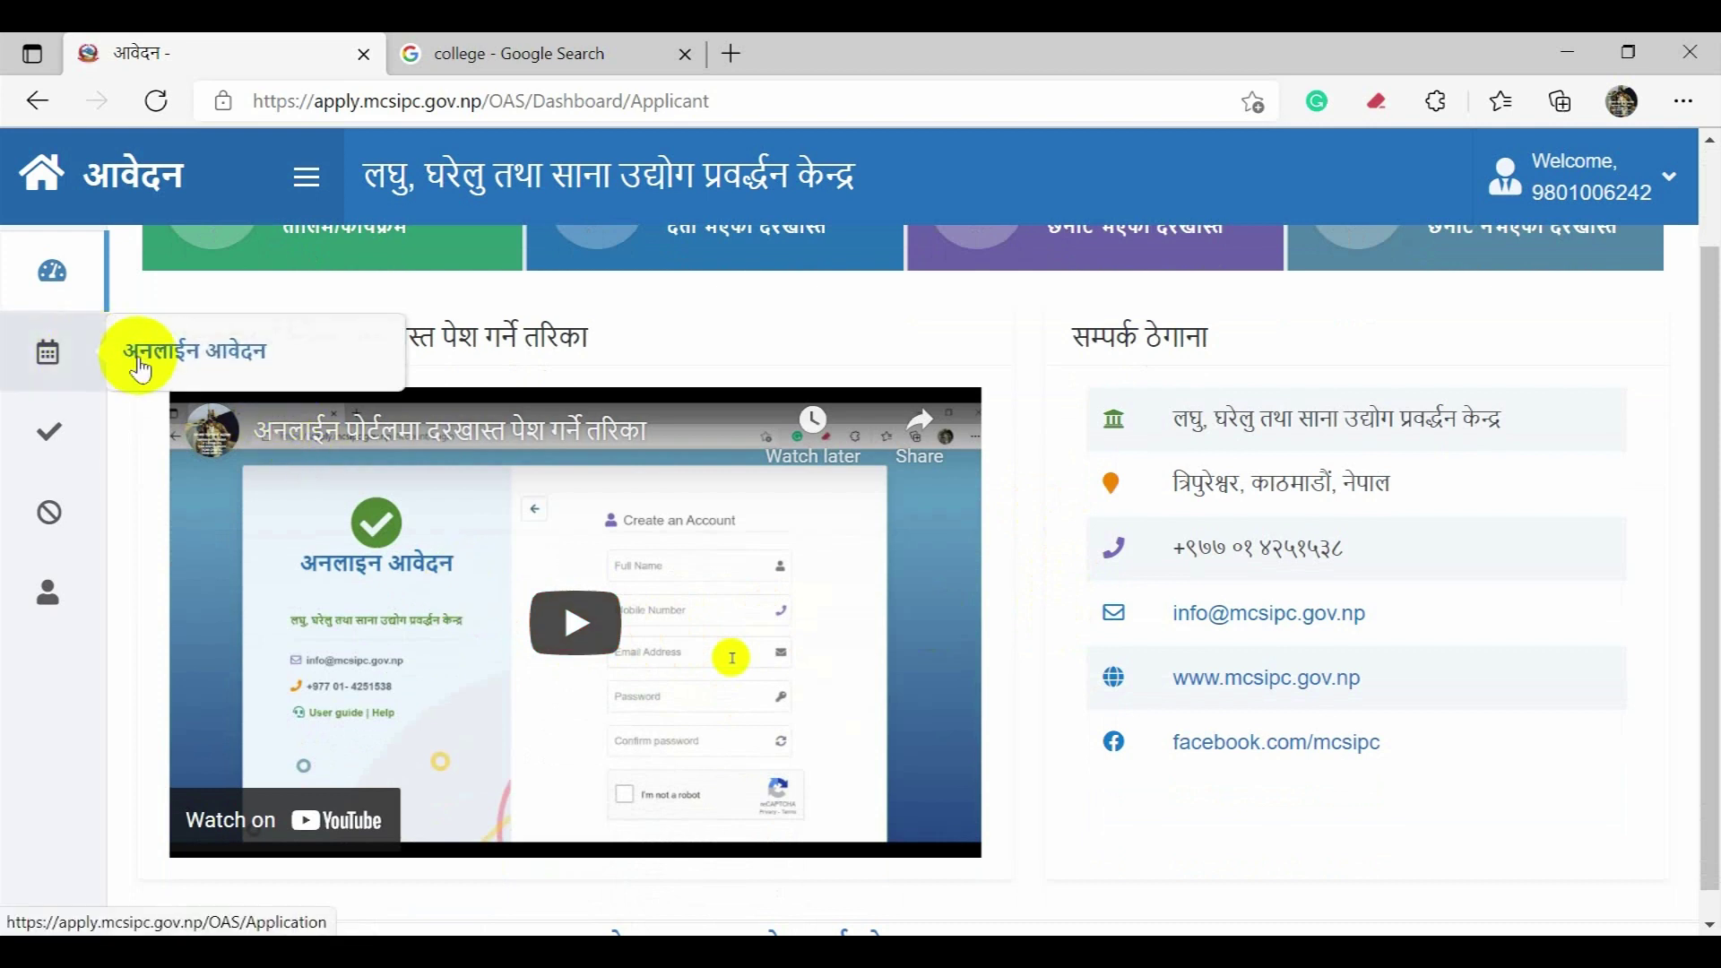
left_click(157, 370)
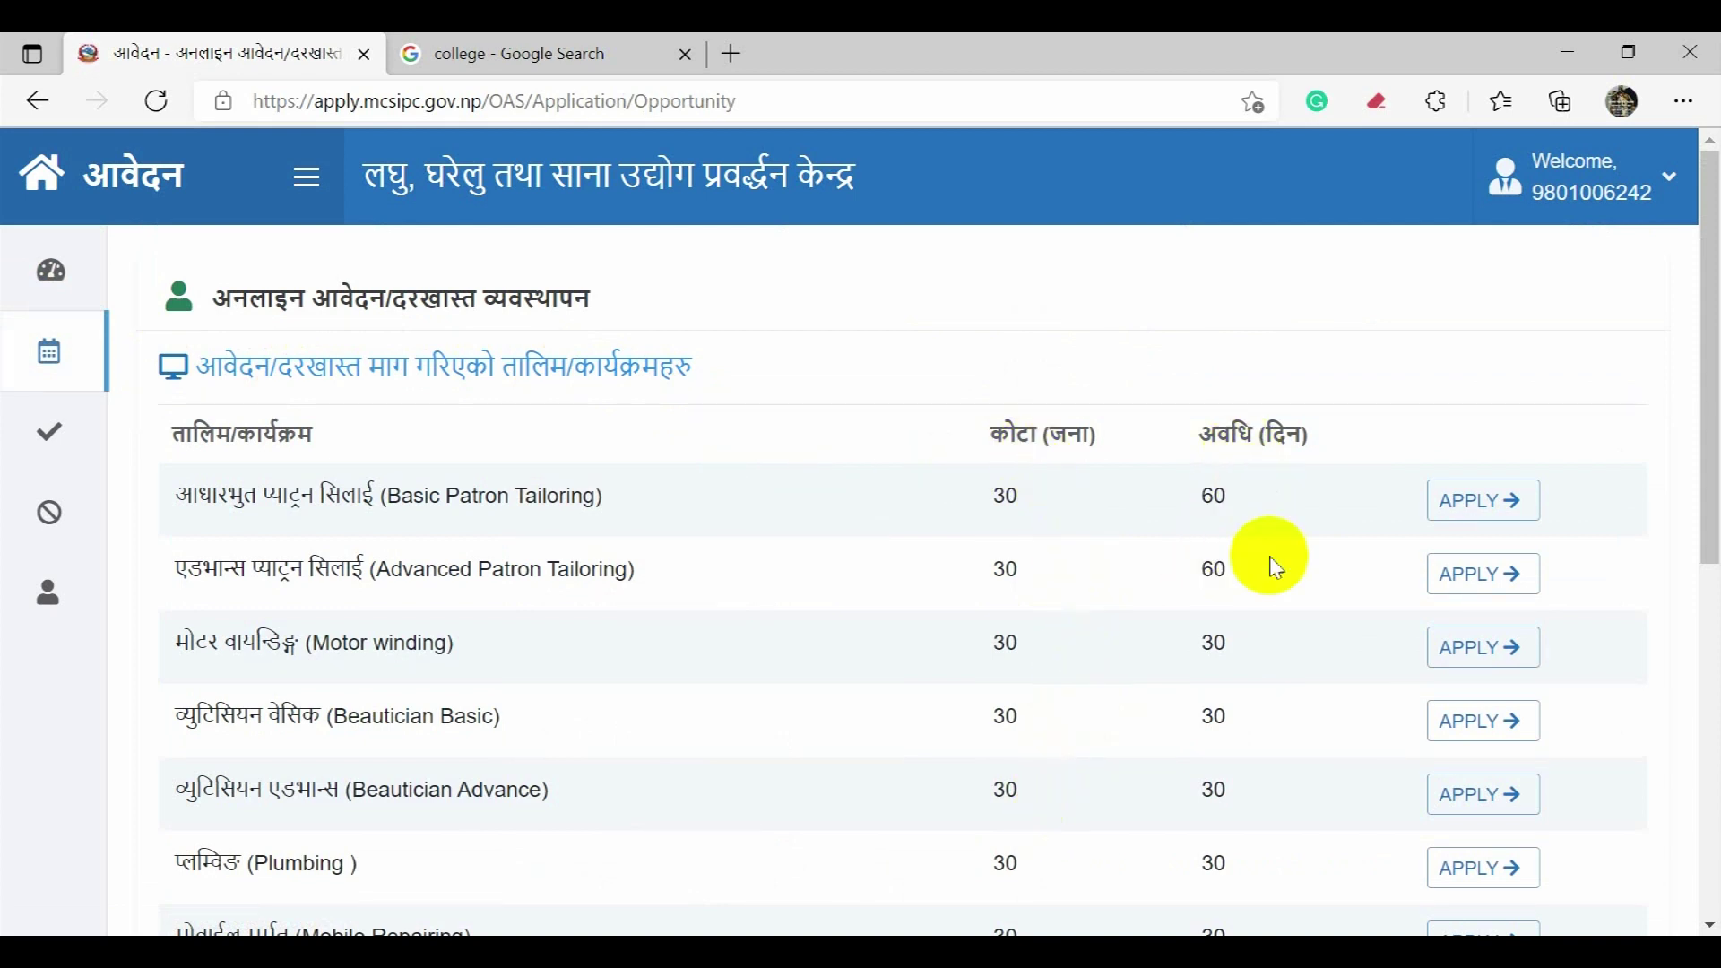
scroll(1264, 661, "down", 5)
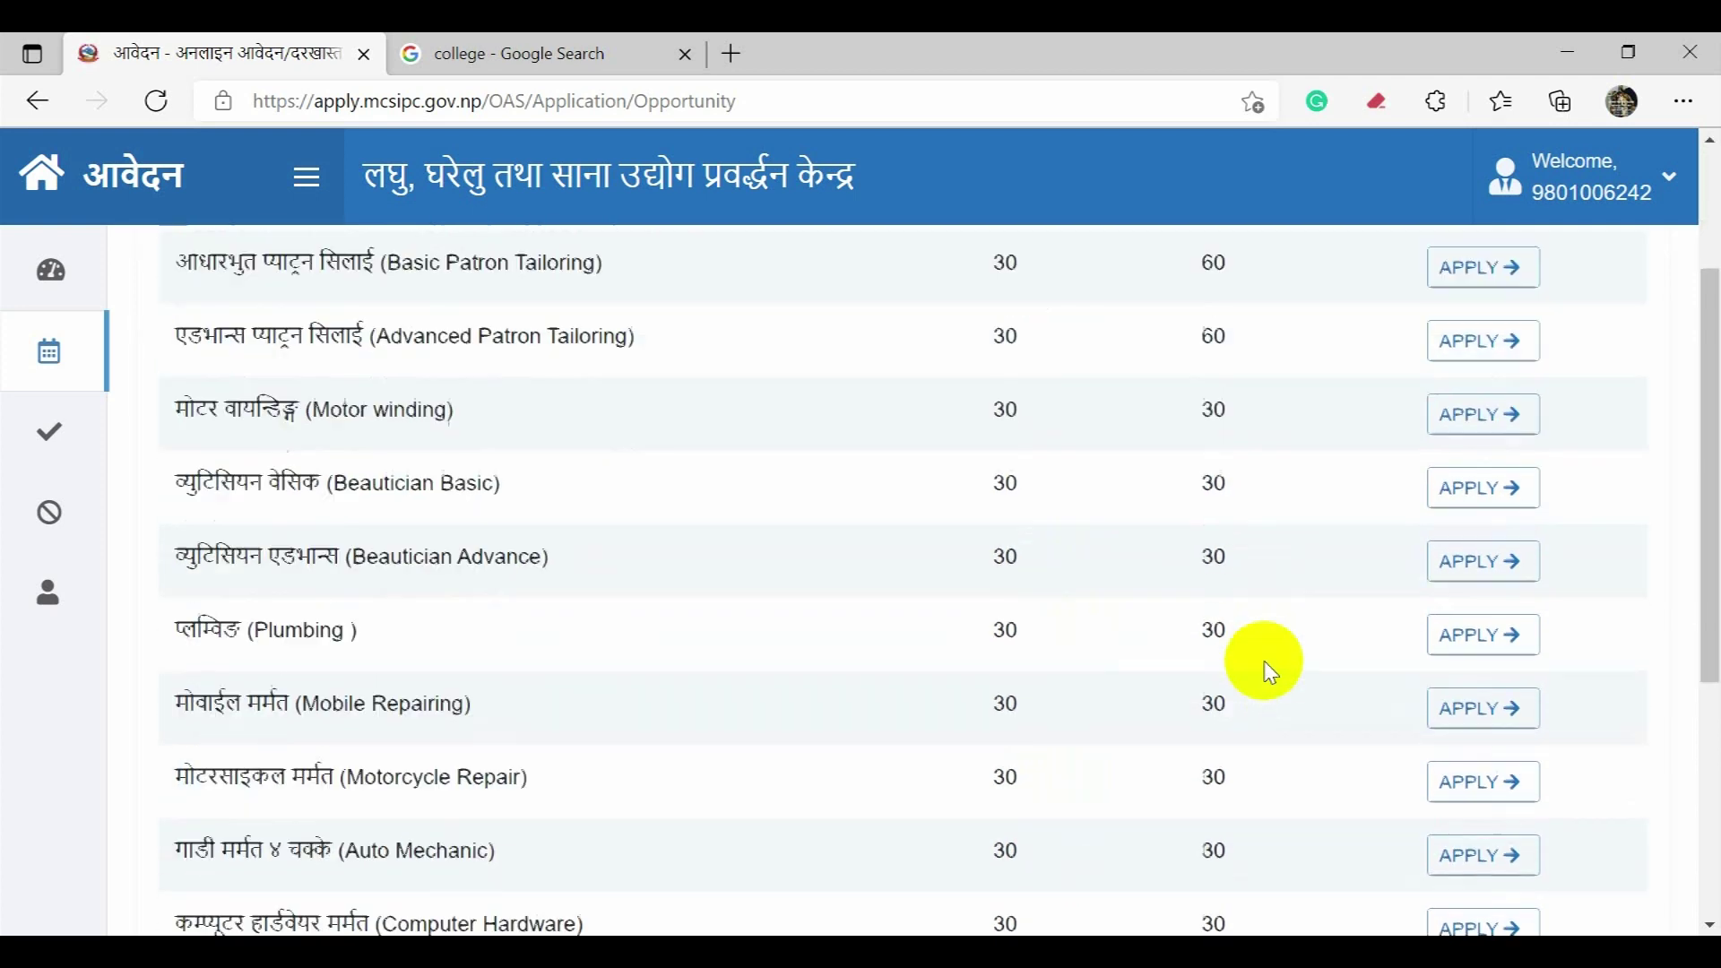
scroll(1264, 663, "down", 2)
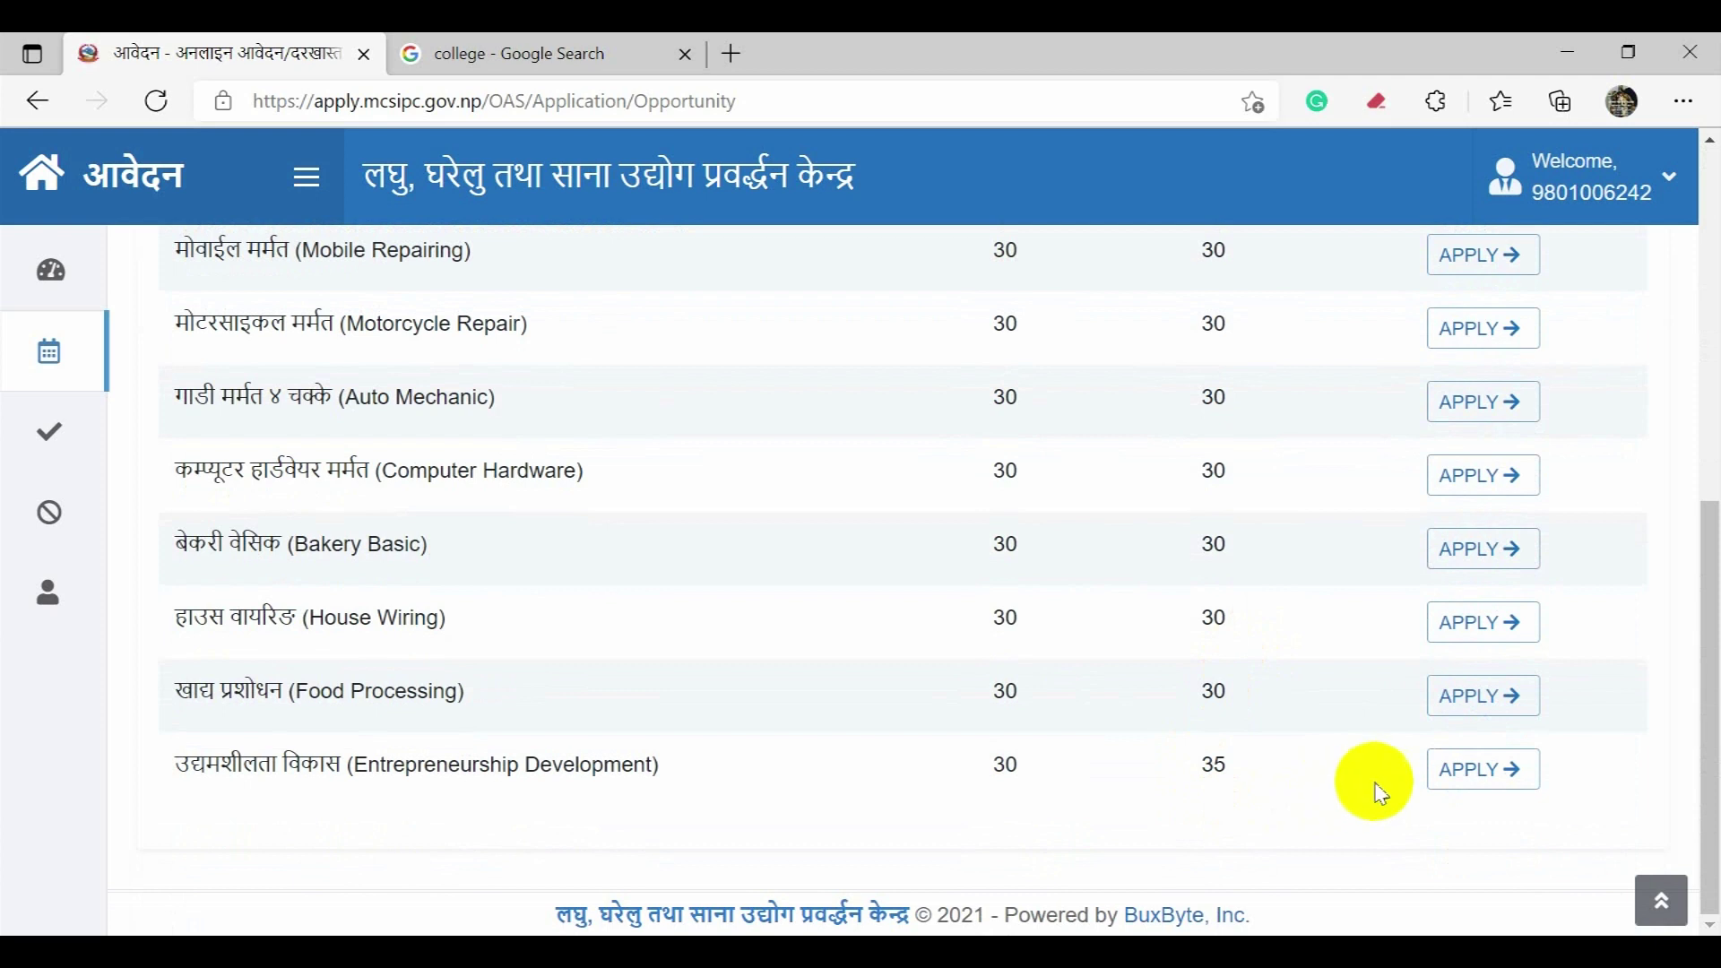
Step: Start the Entrepreneurship Development application and select all of its business plan template text
left_click(1471, 782)
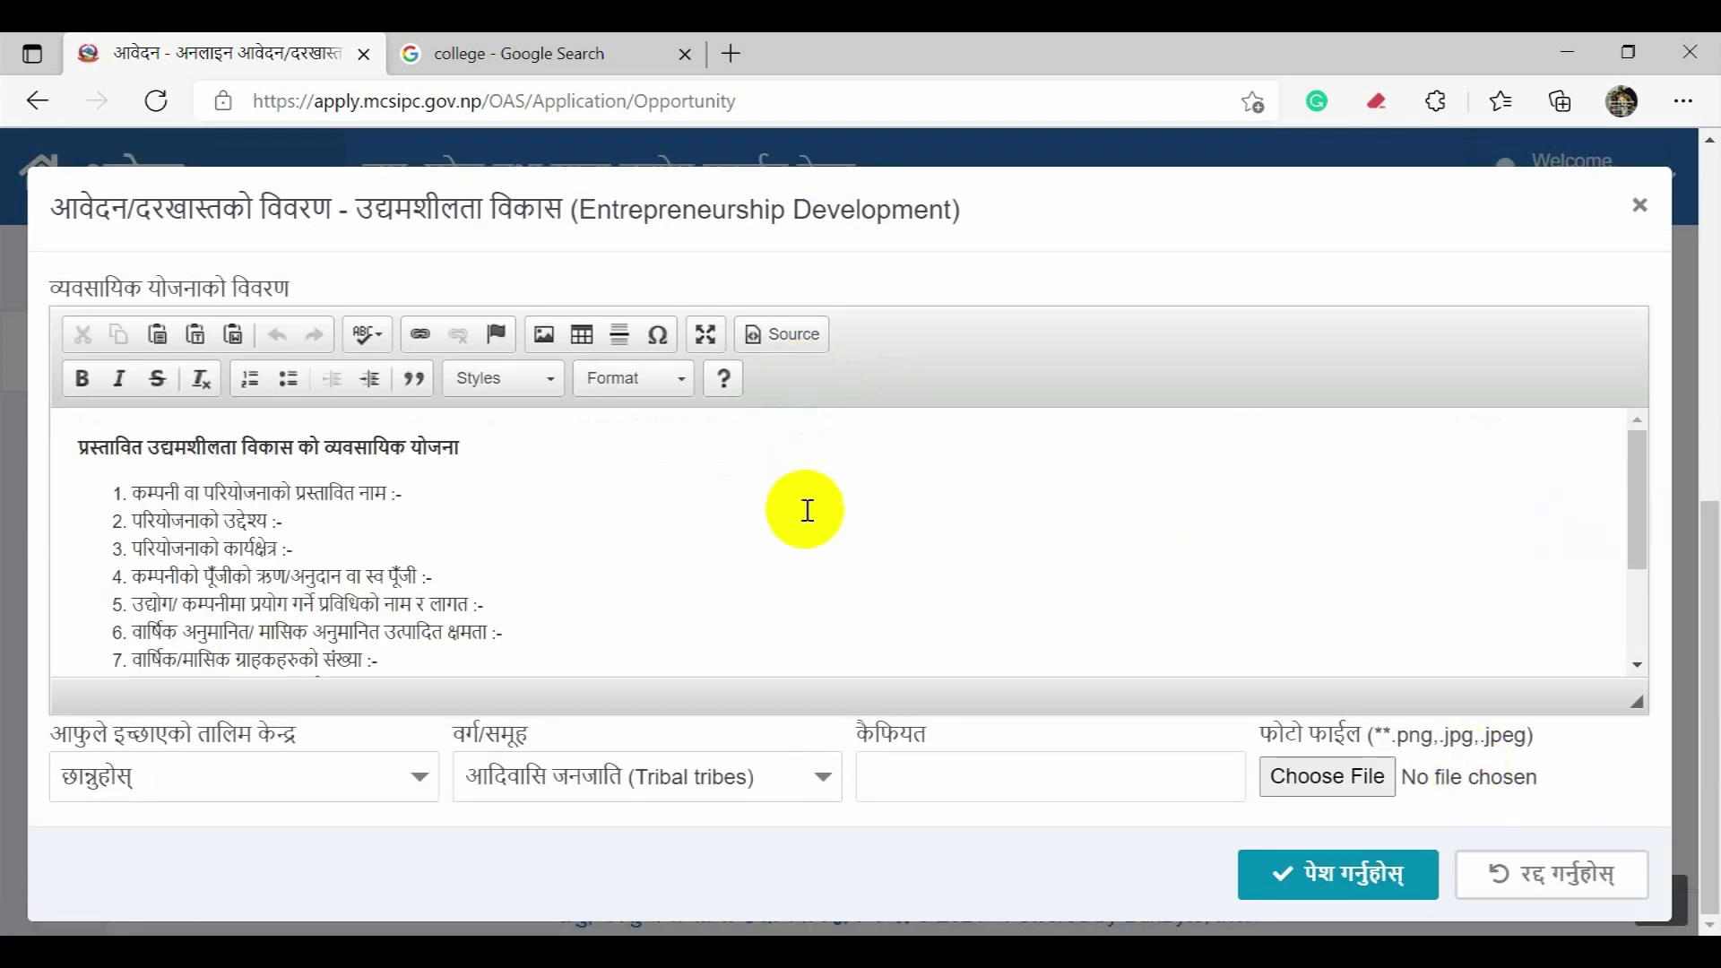
left_click(742, 499)
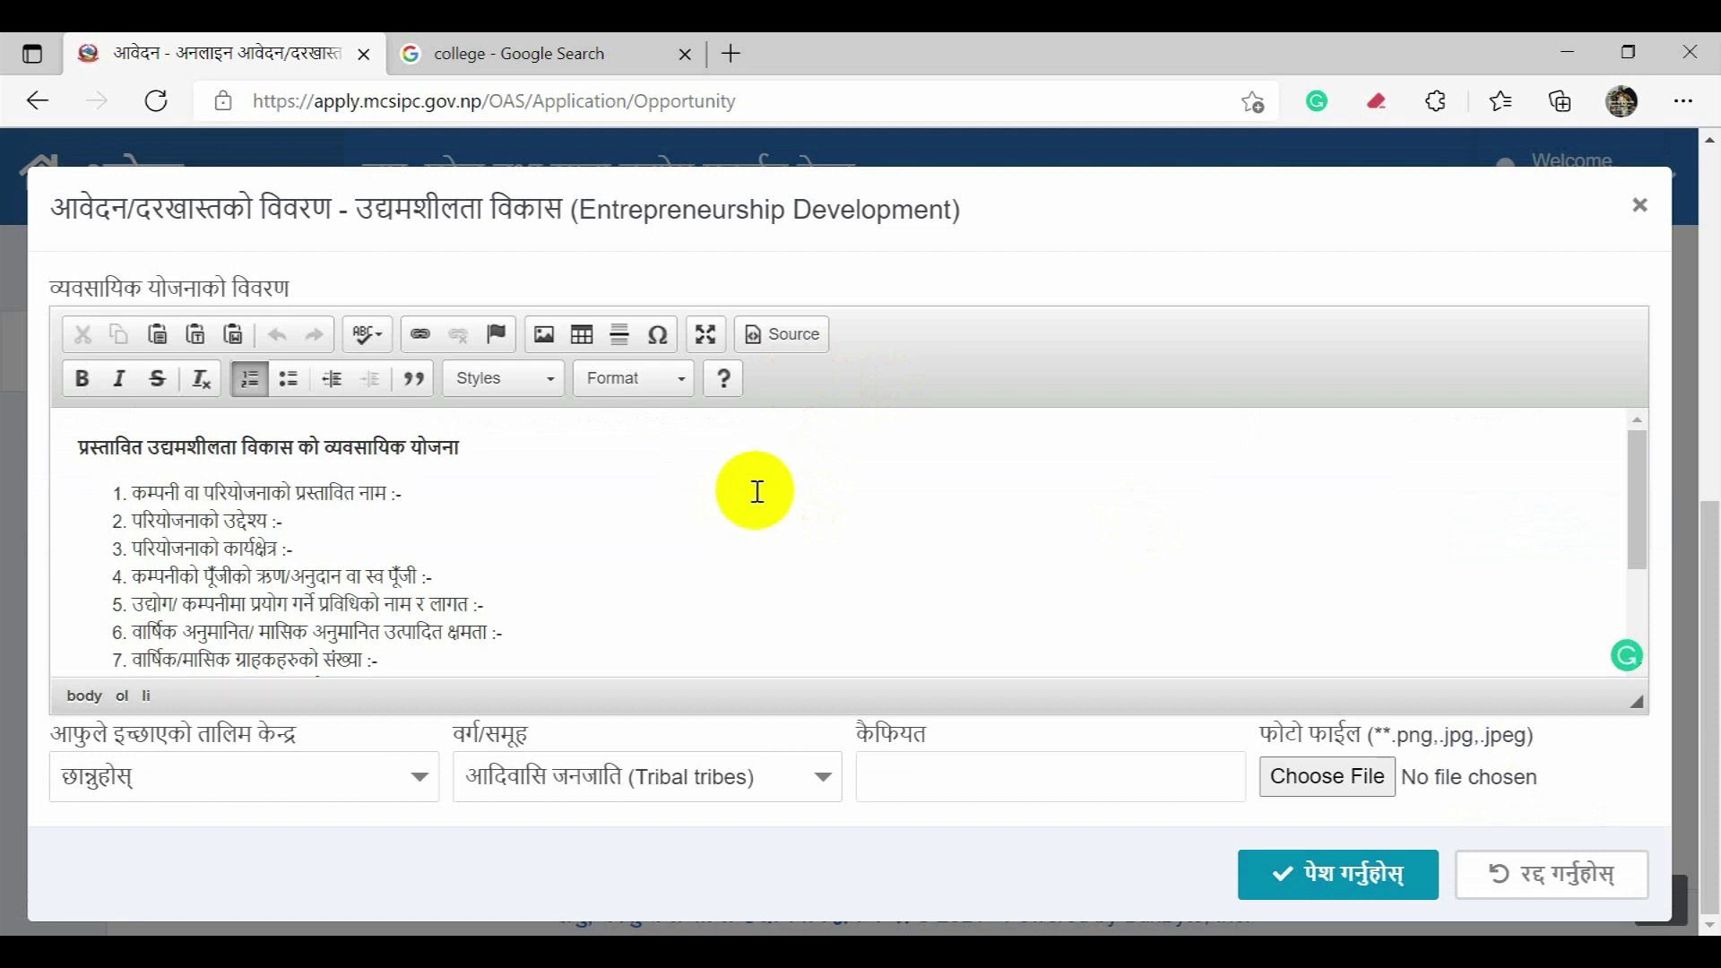
scroll(758, 492, "down", 1)
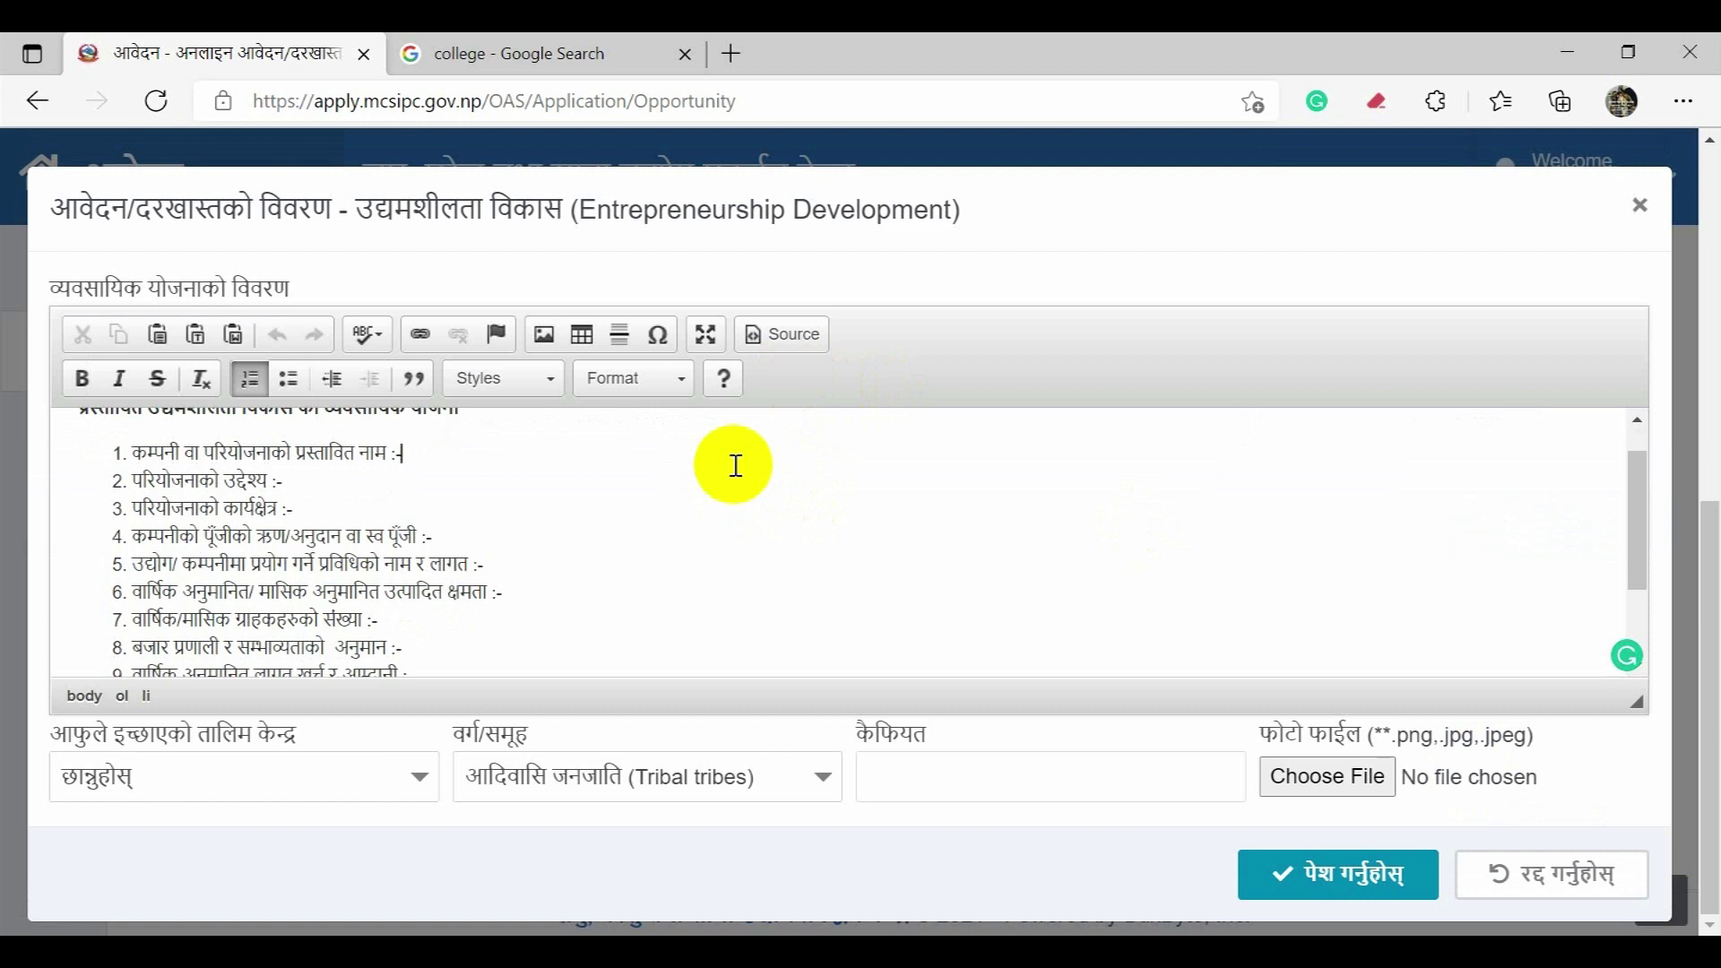
scroll(742, 480, "up", 1)
left_click(679, 539)
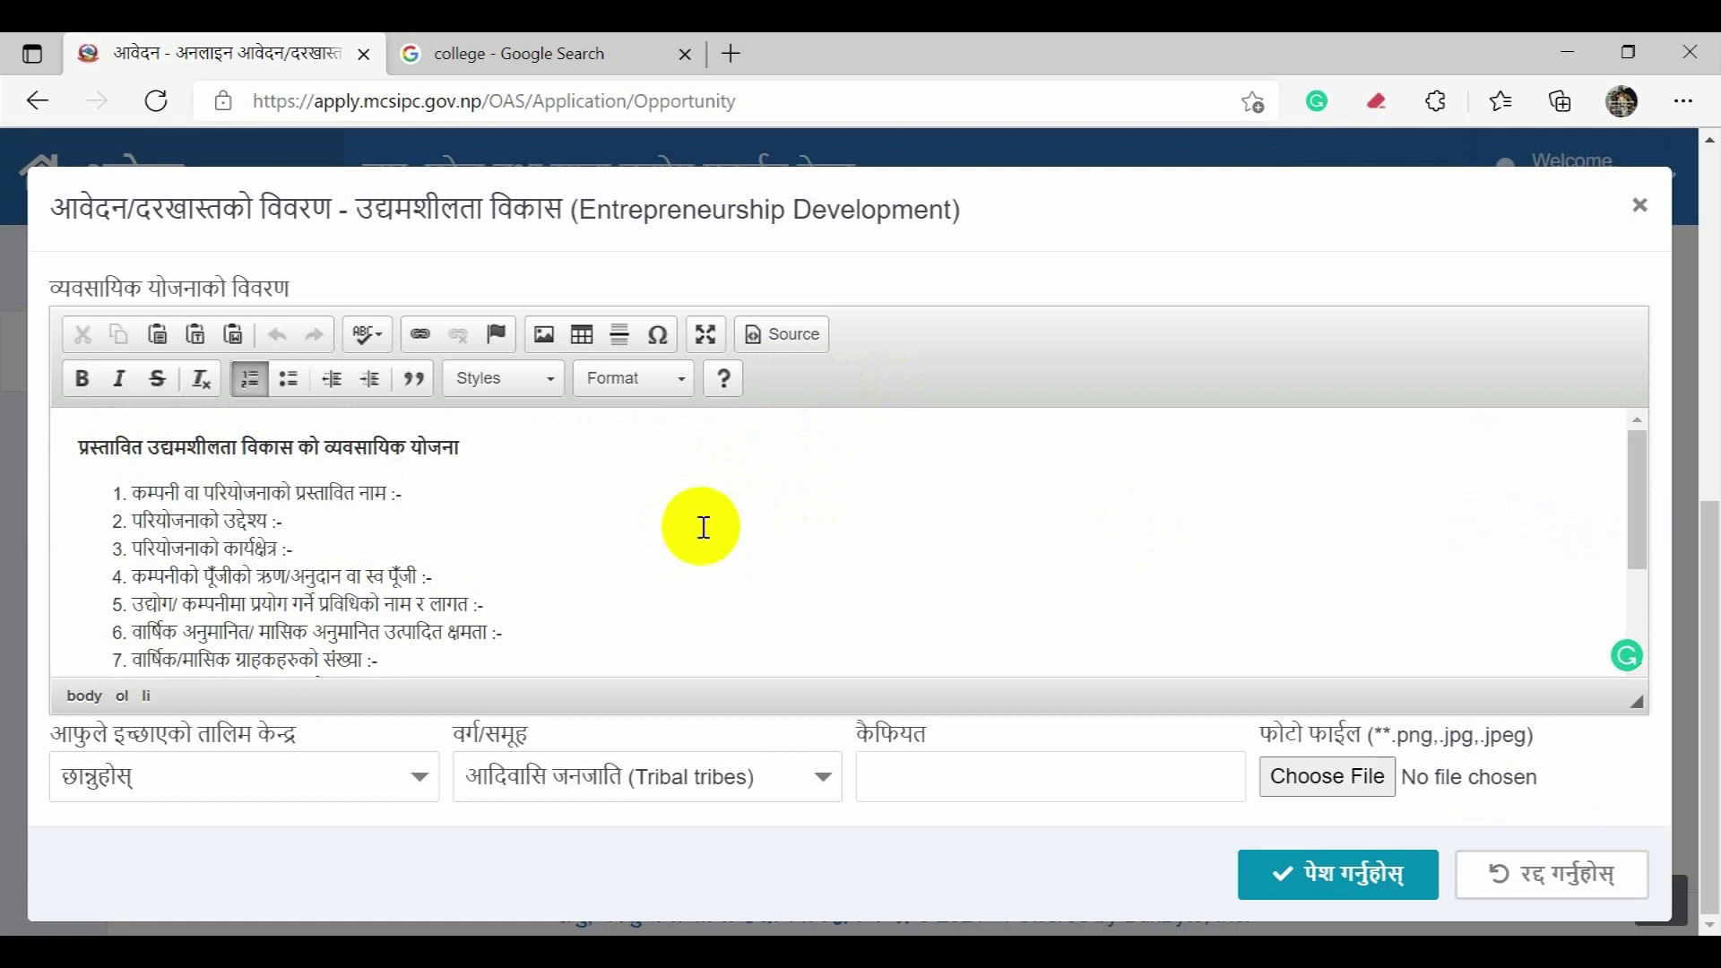
key("ctrl+a")
key("ctrl+c")
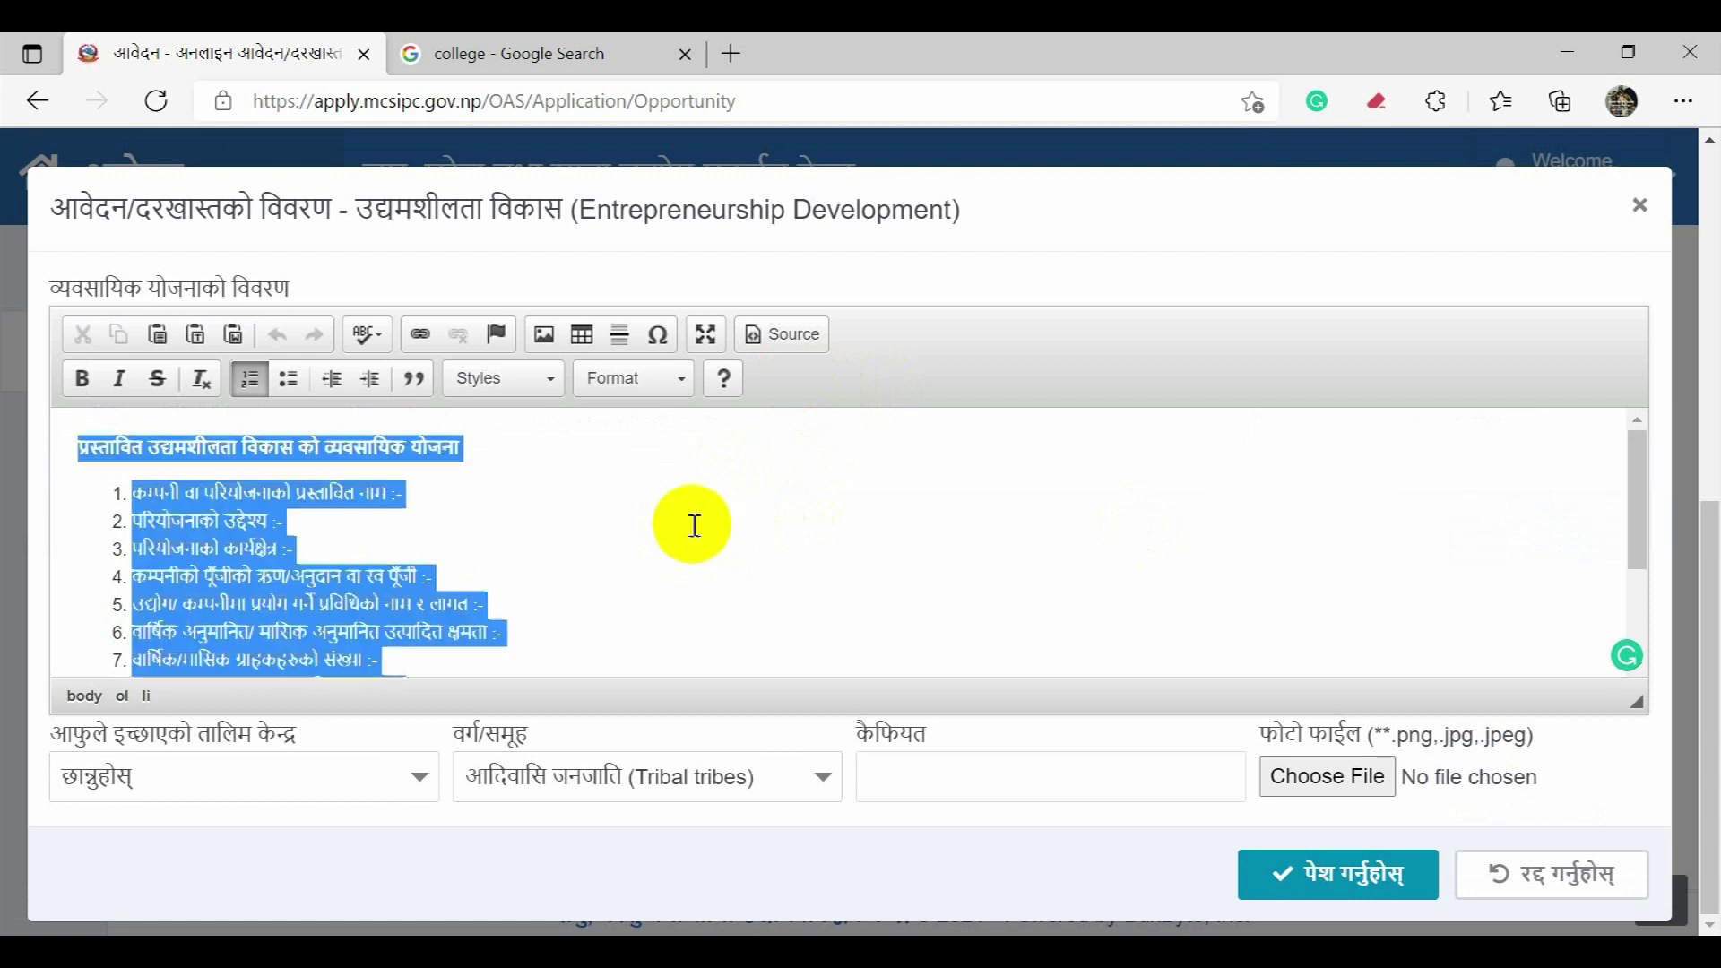
Step: Launch Notepad from Windows search and close it again unused
left_click(654, 952)
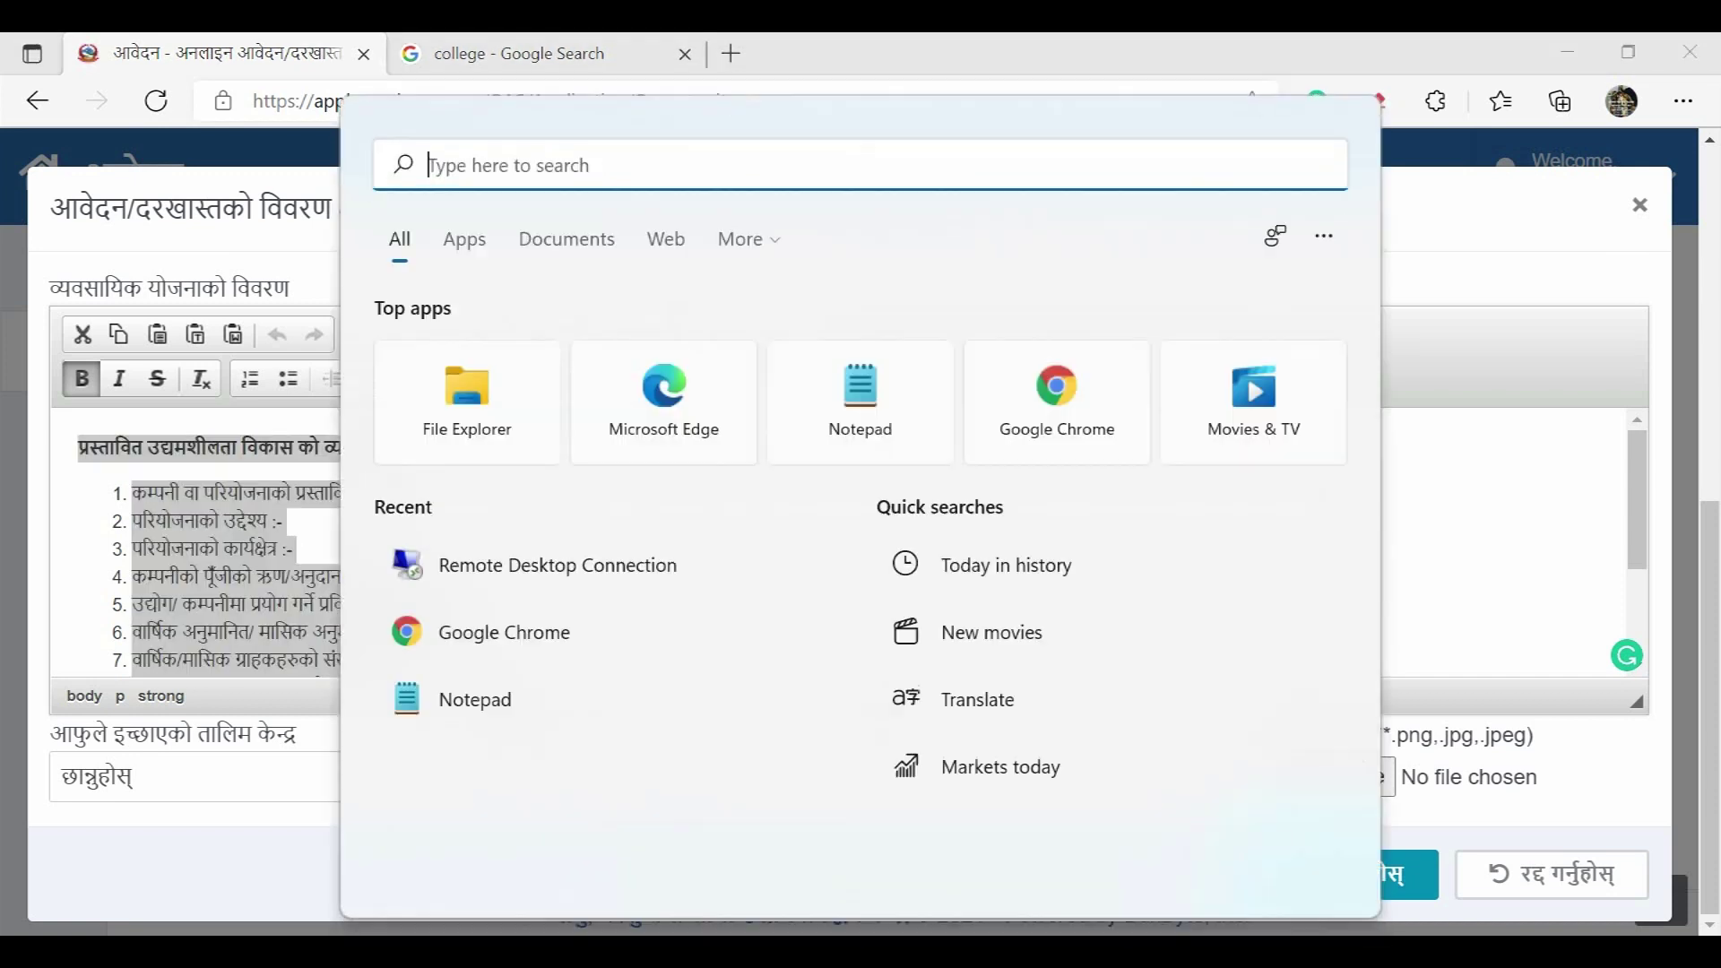
type("notepad")
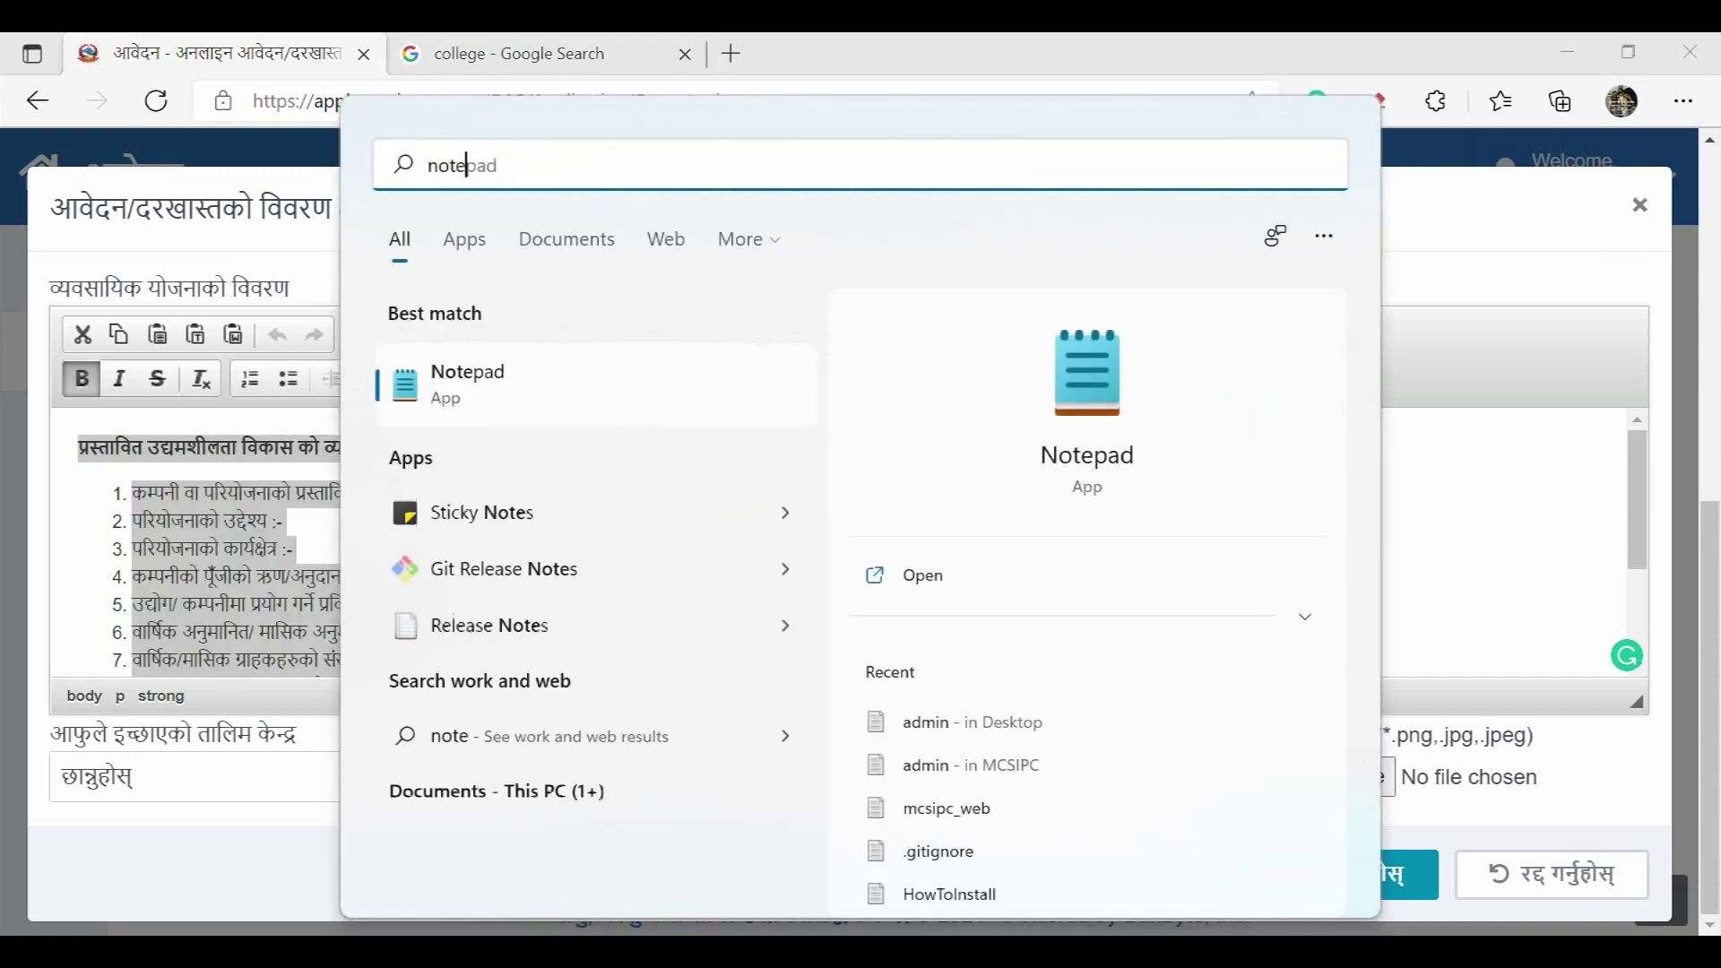
key("Return")
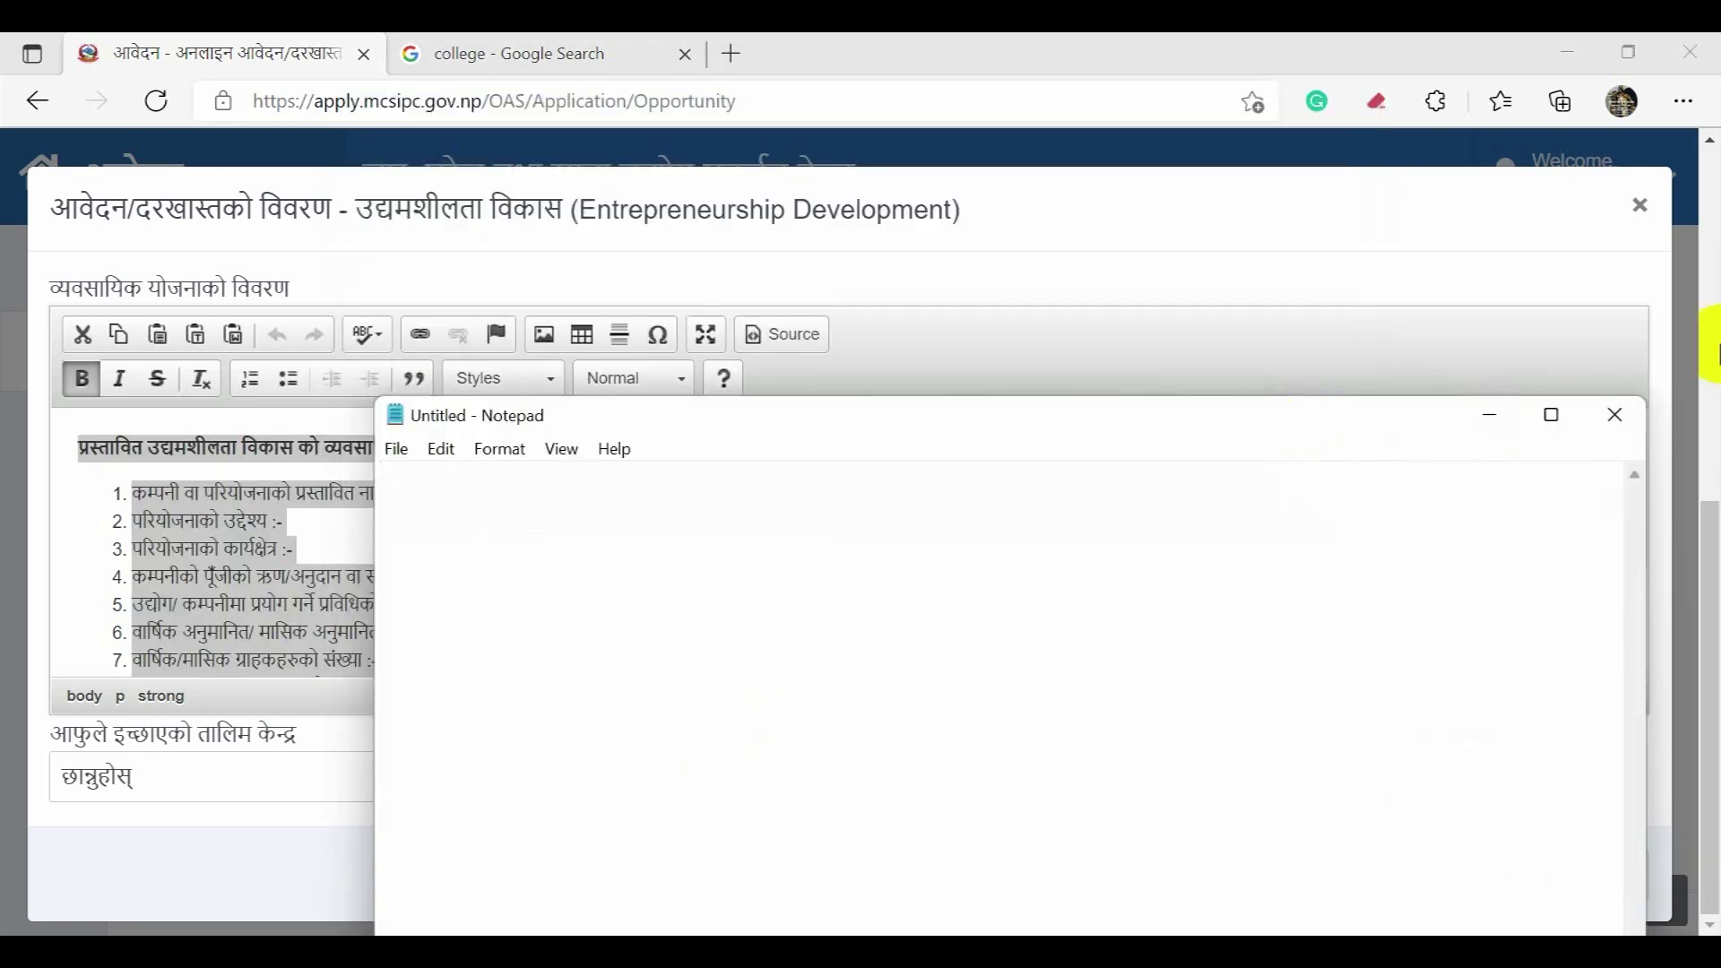
left_click(1614, 414)
Step: Paste the business-plan outline into a new blank Word document, then close Word without saving
left_click(654, 953)
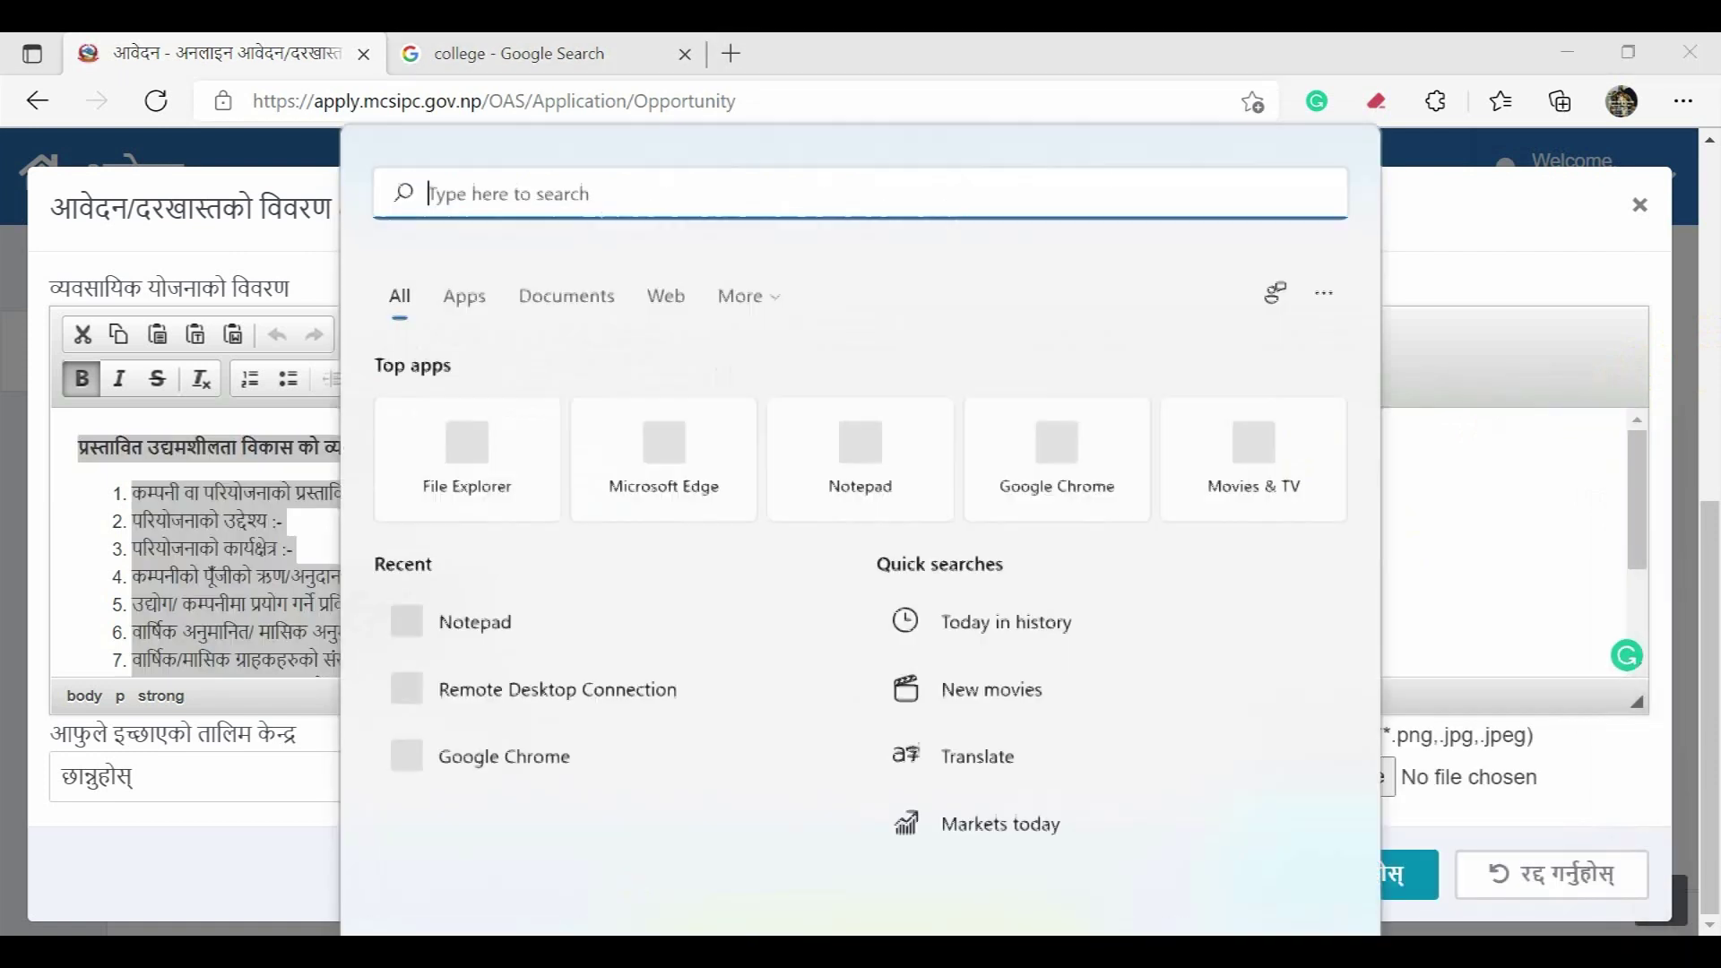
type("word")
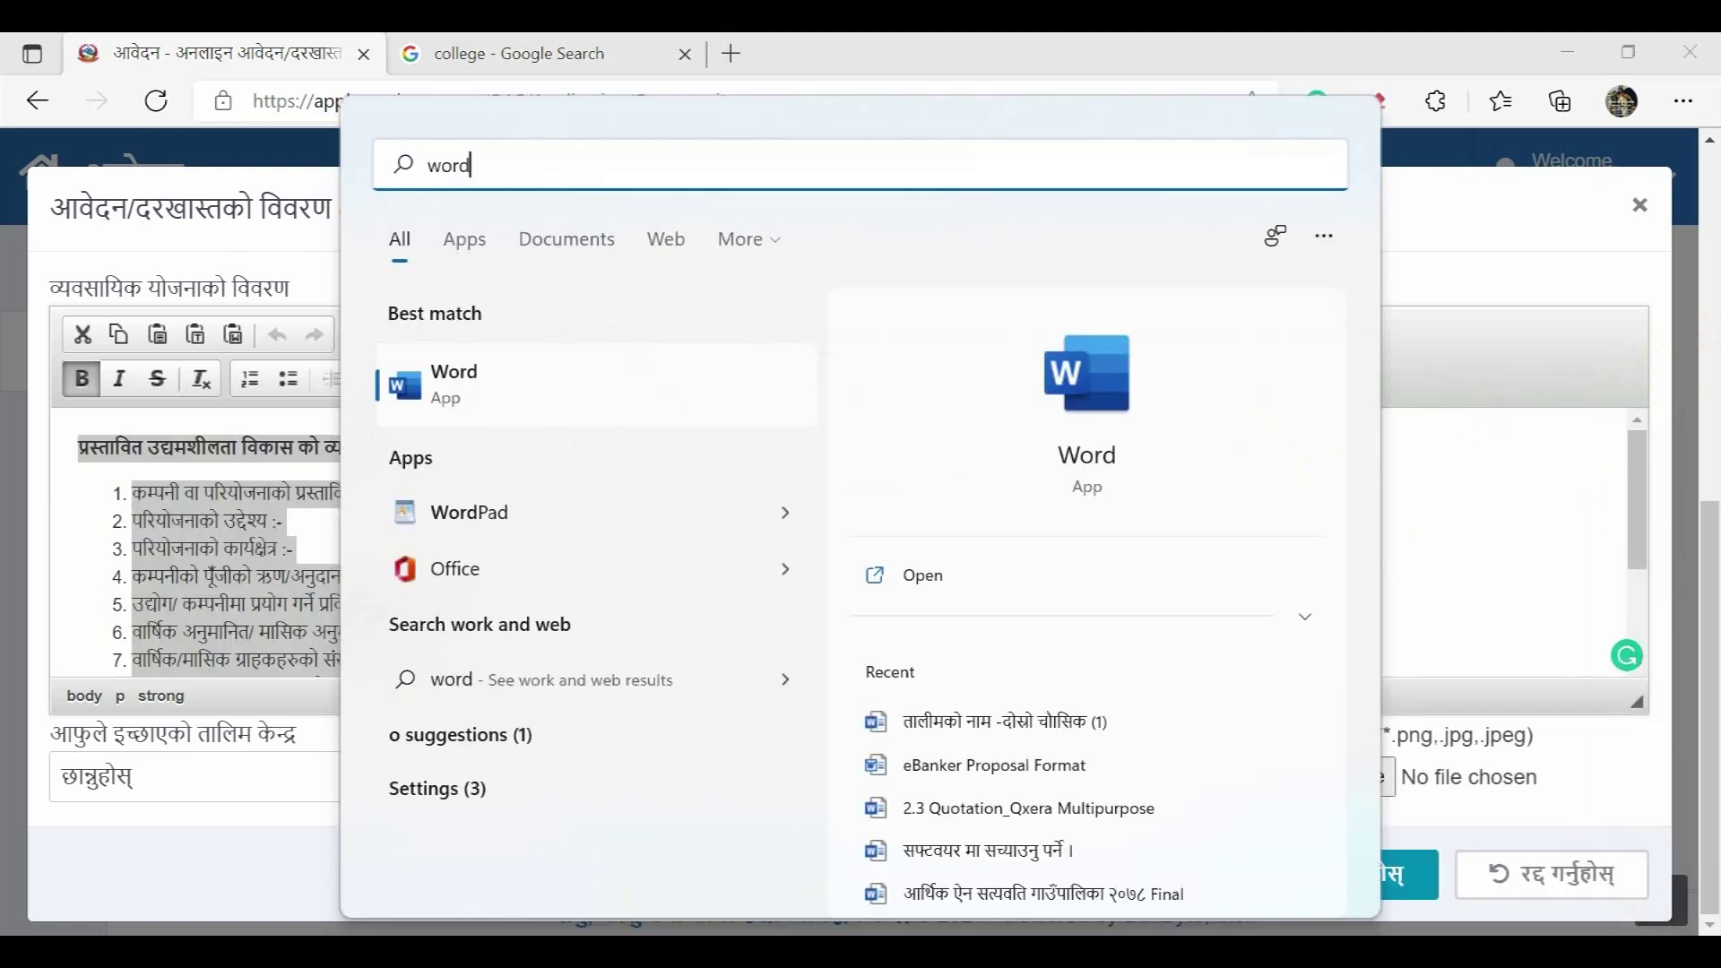
key("Return")
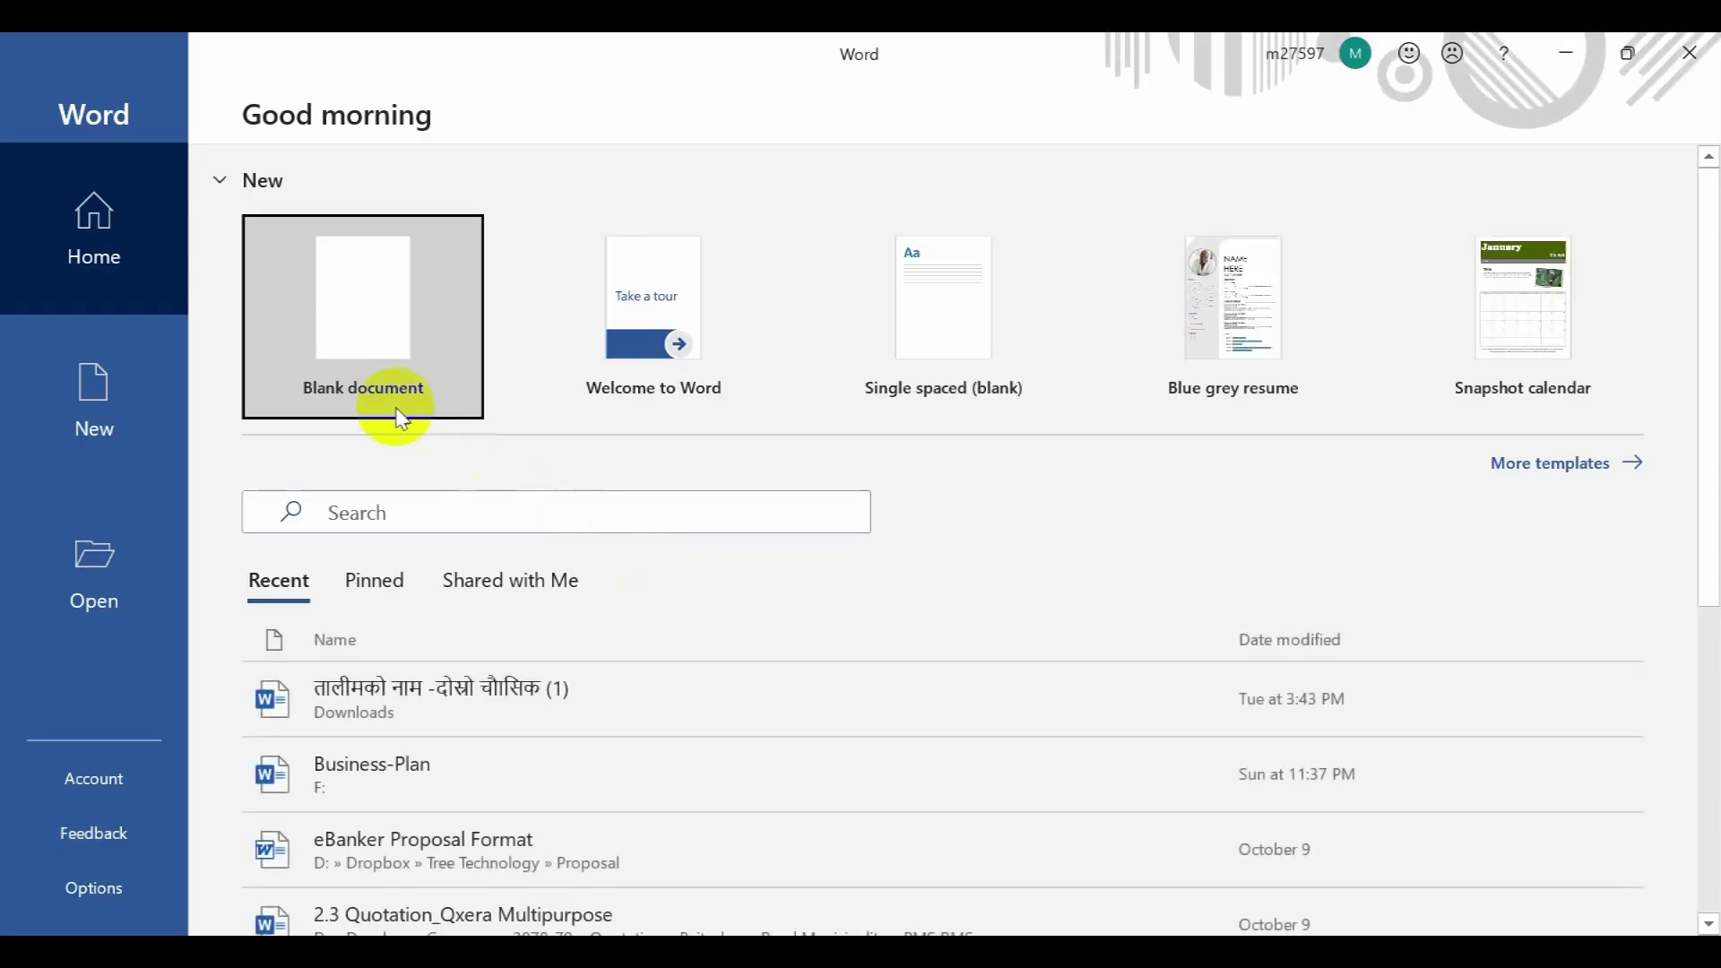
left_click(399, 417)
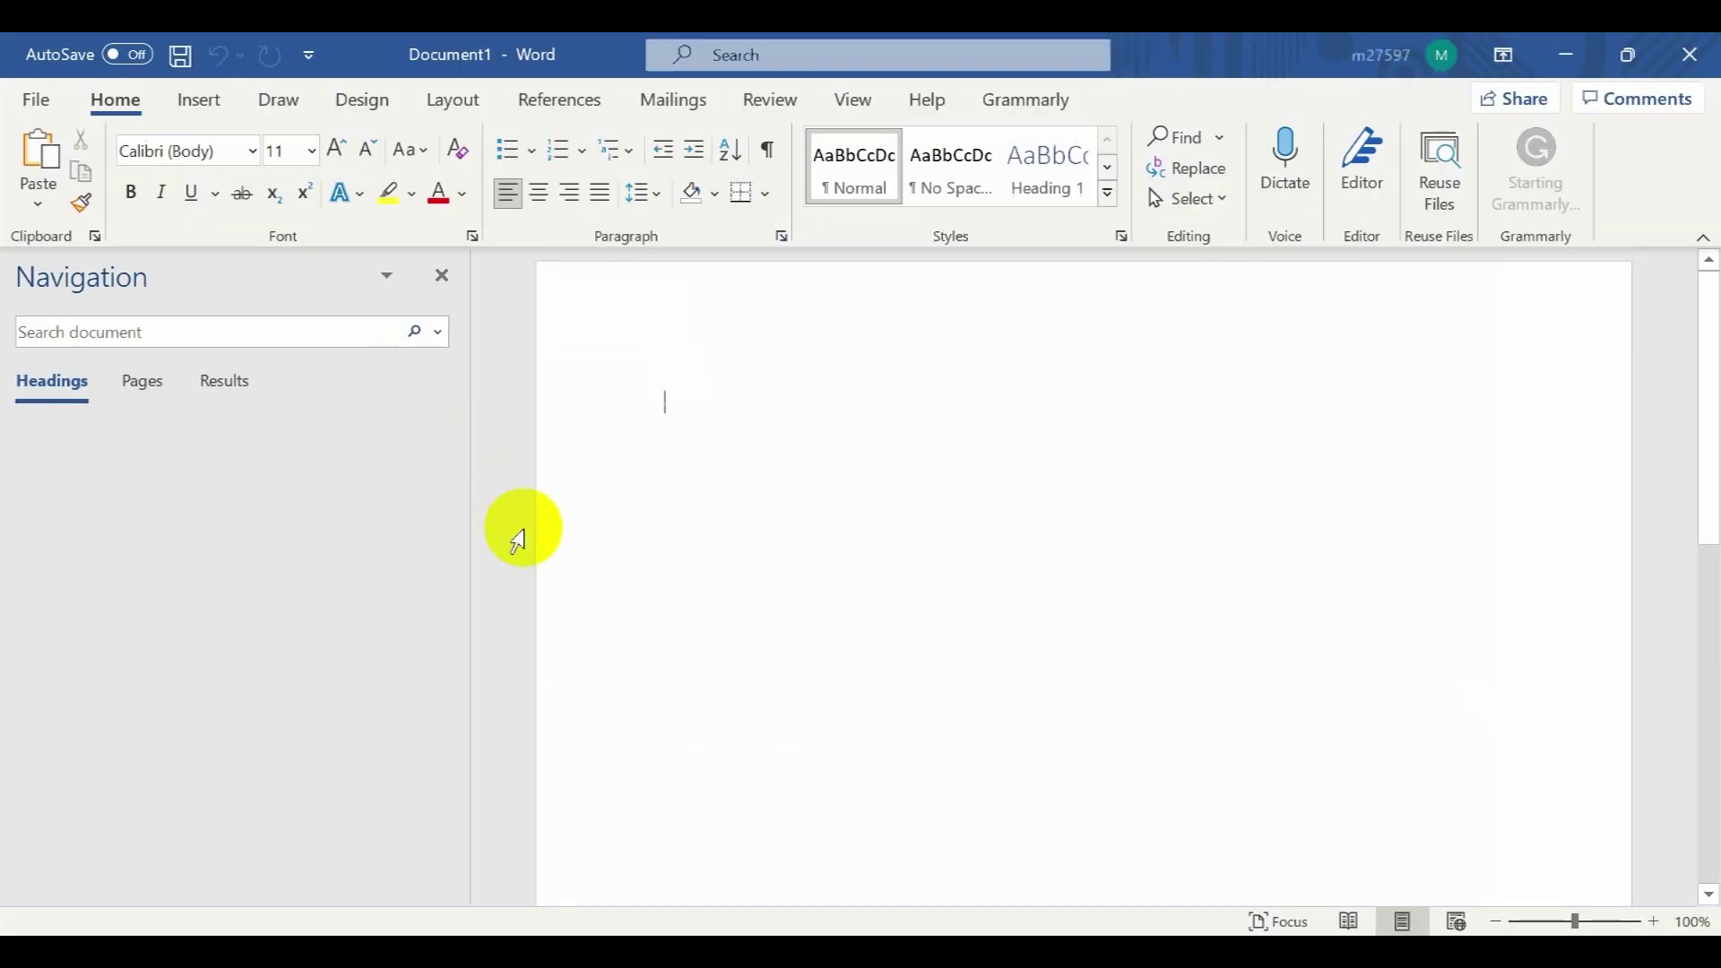
key("ctrl+v")
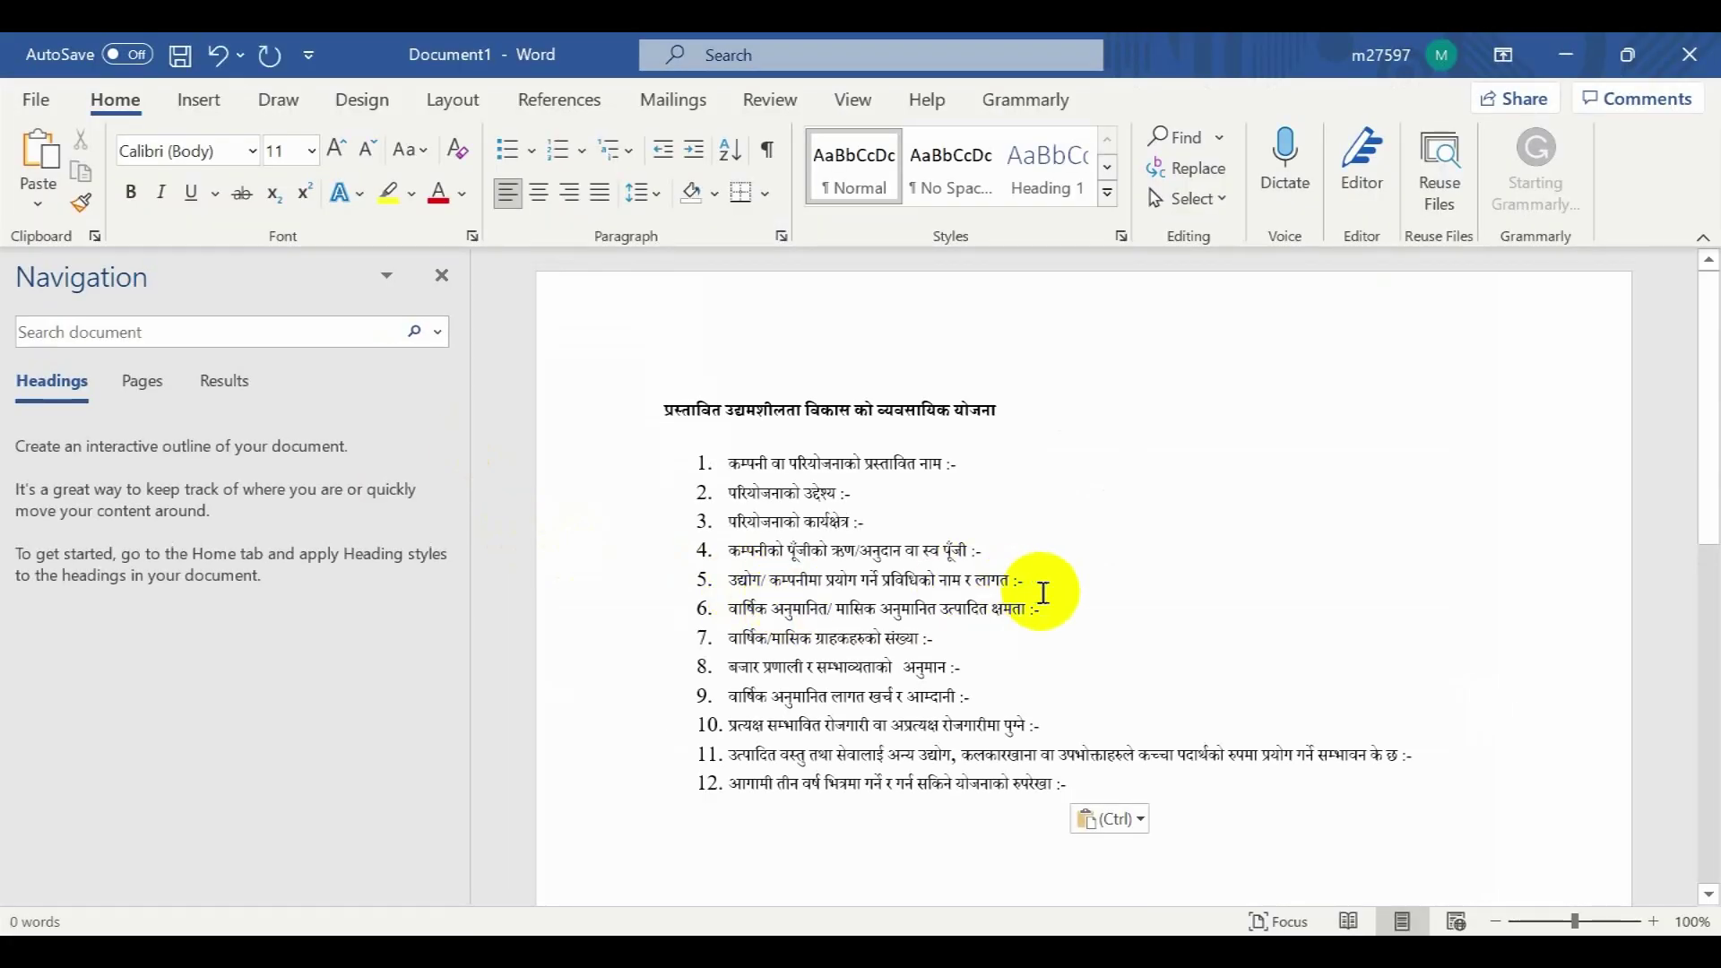
left_click(1075, 570)
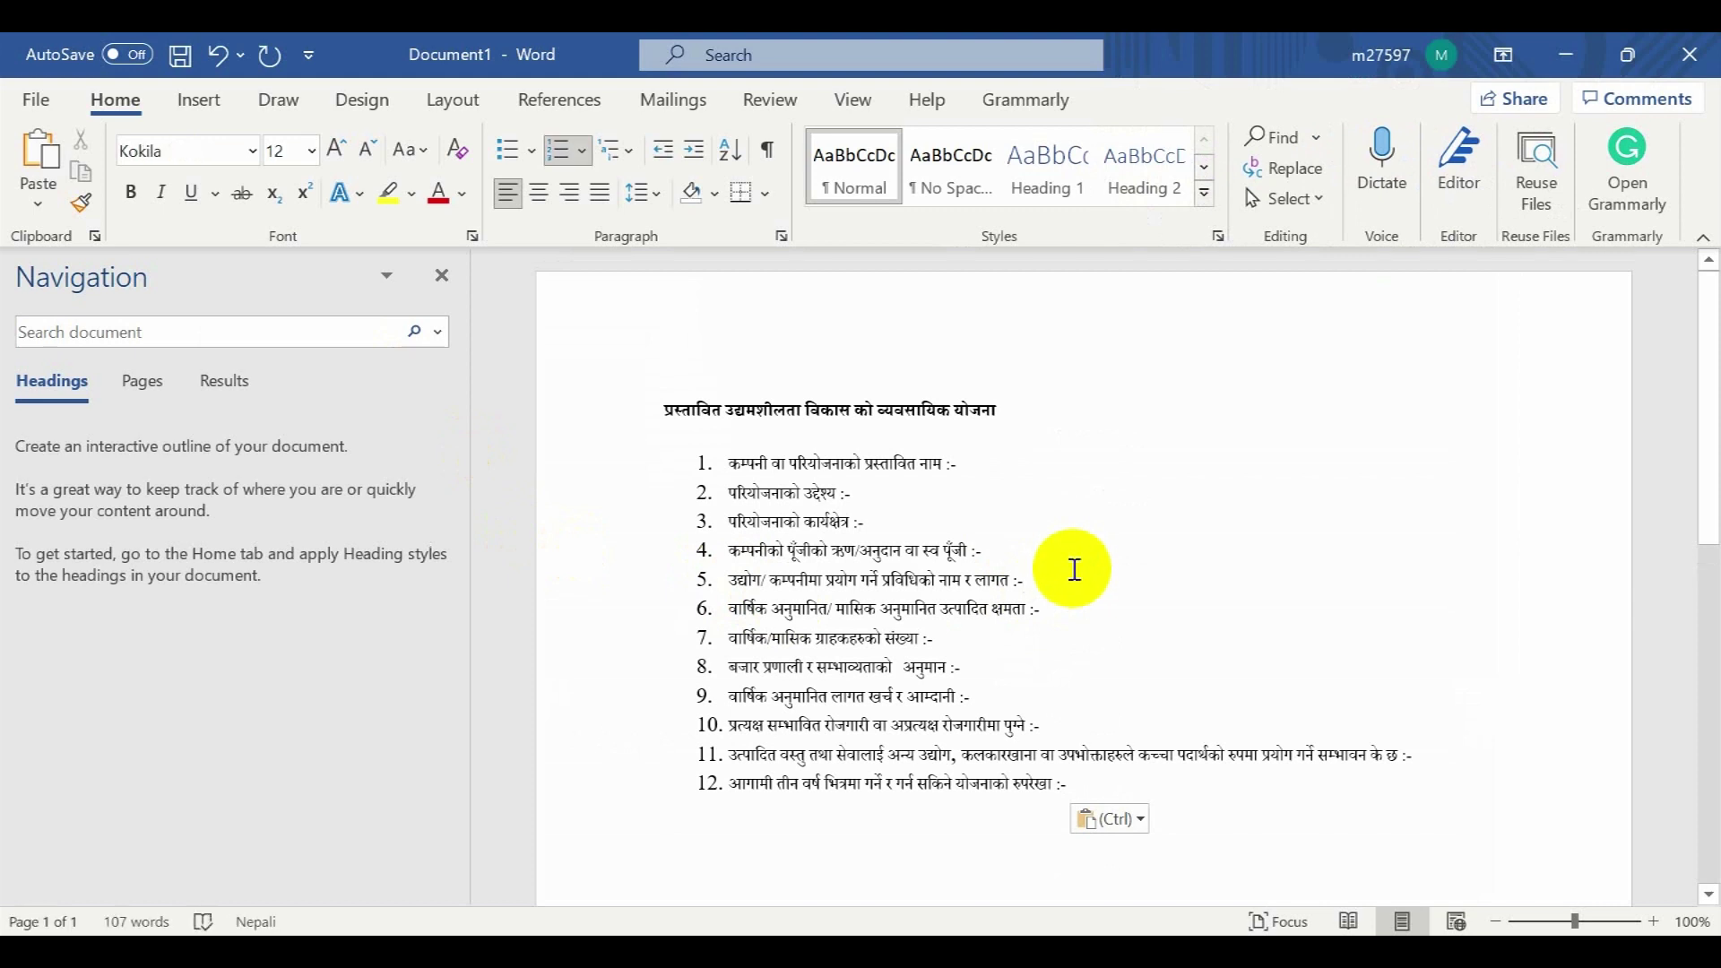
left_click(1690, 54)
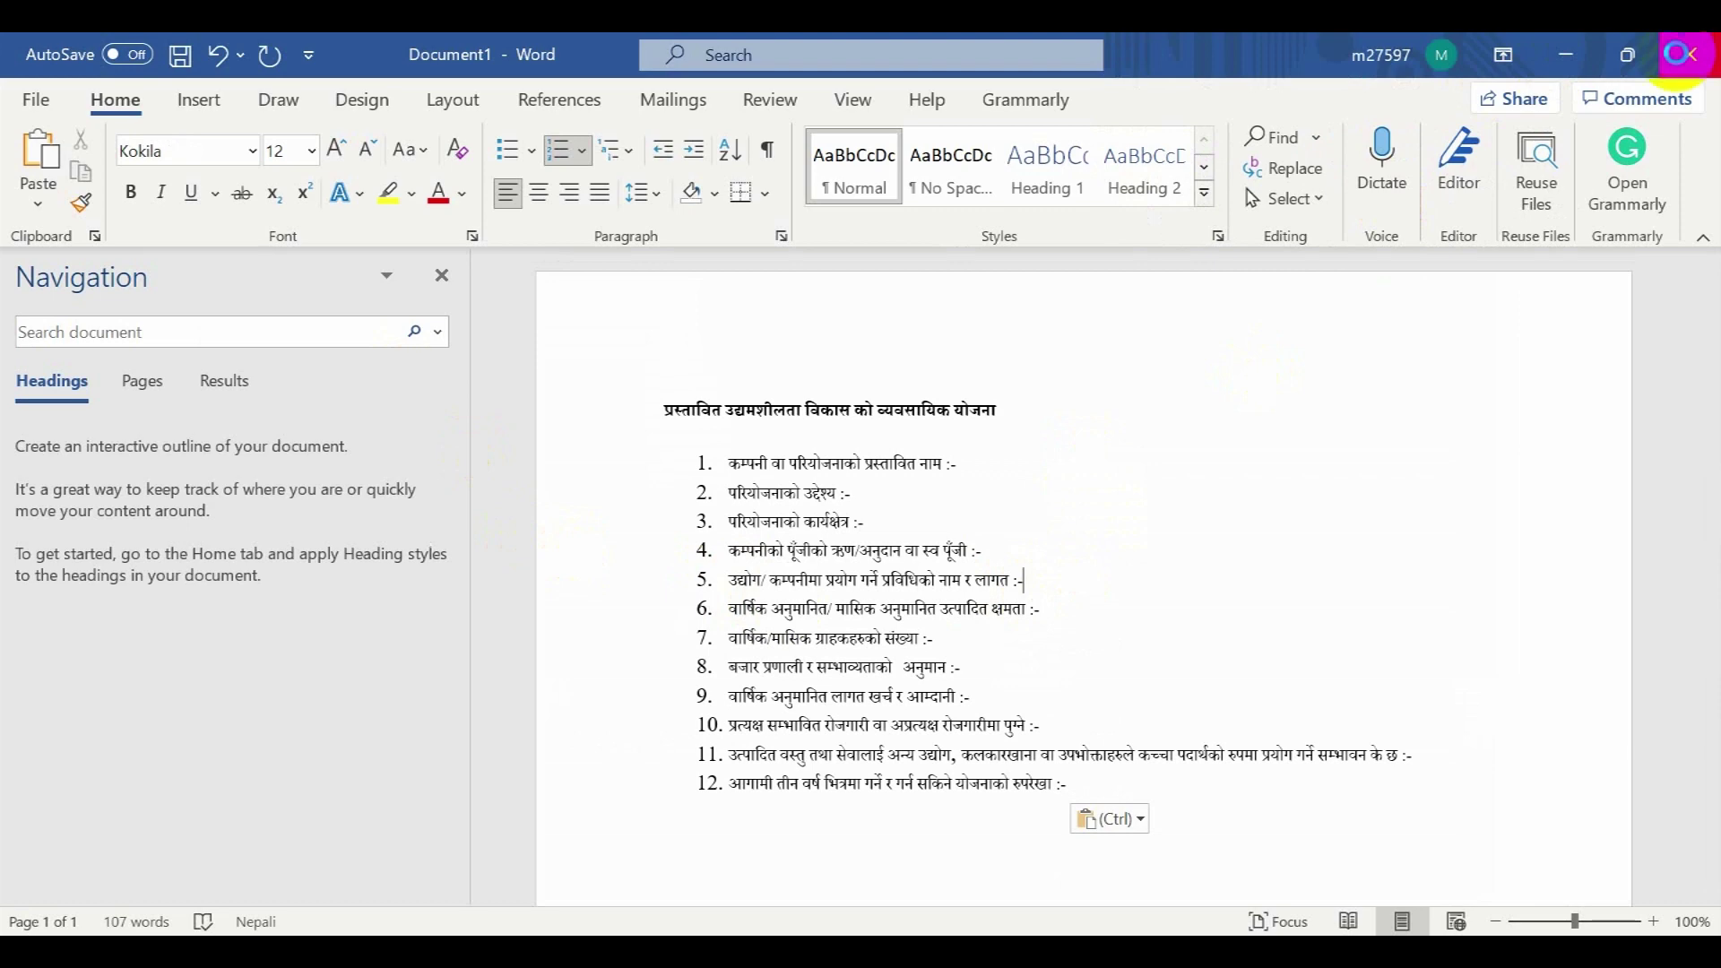
left_click(965, 642)
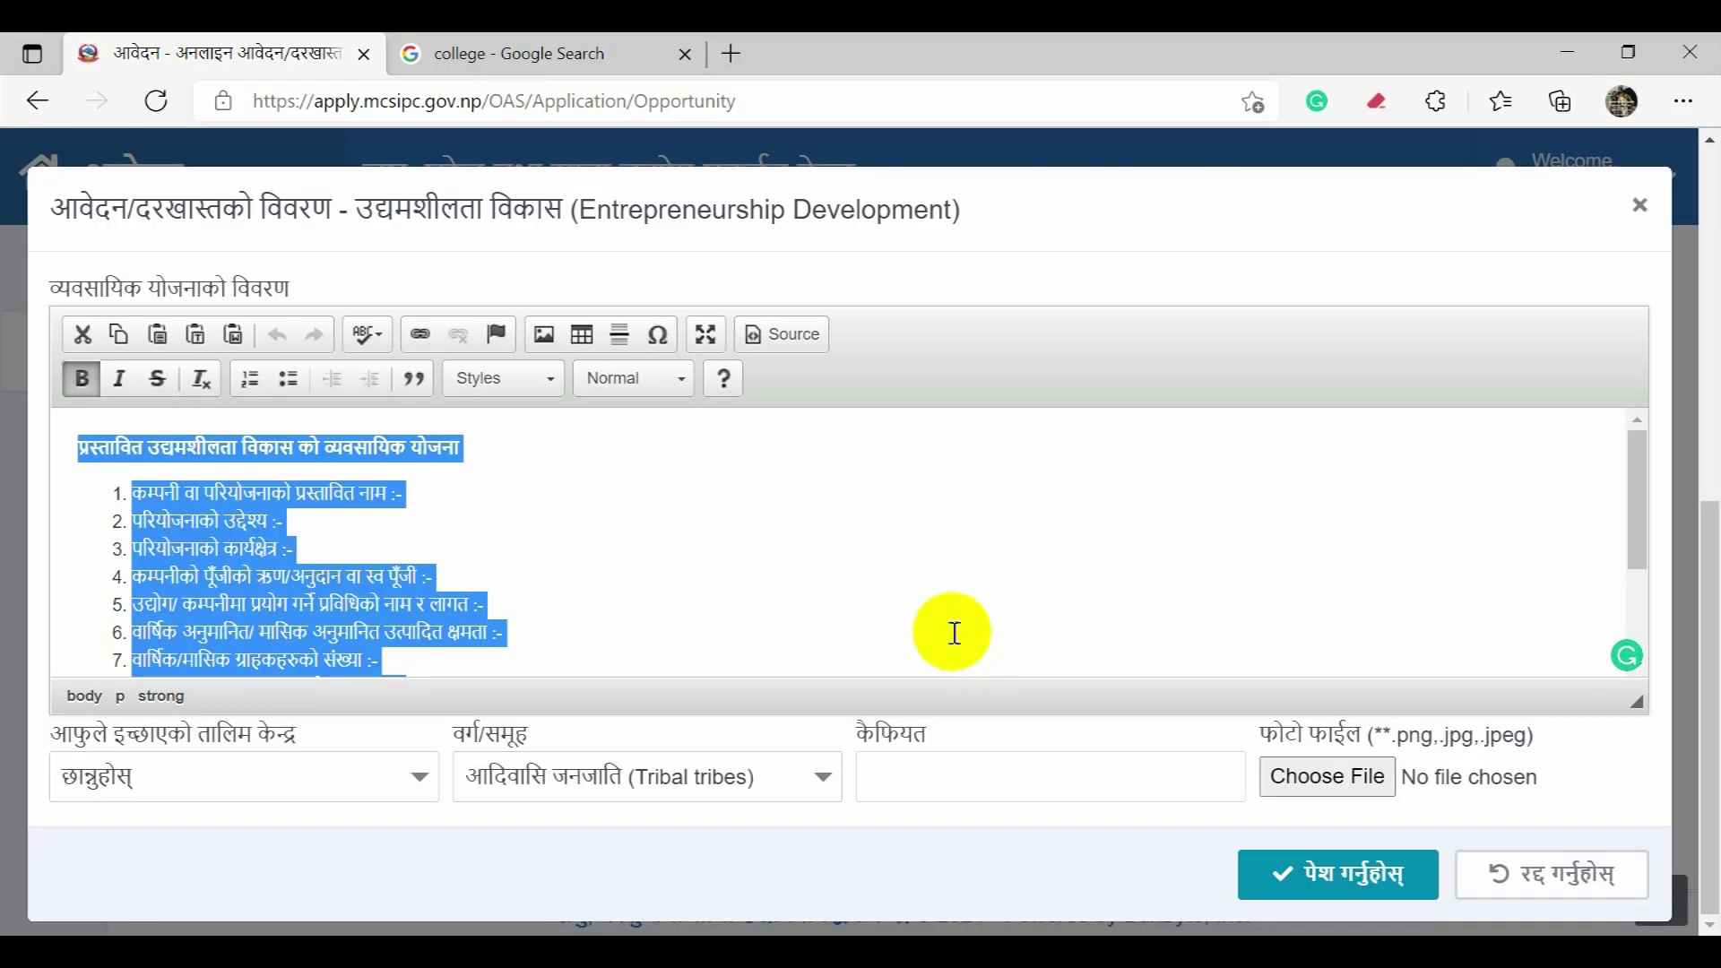
left_click(735, 554)
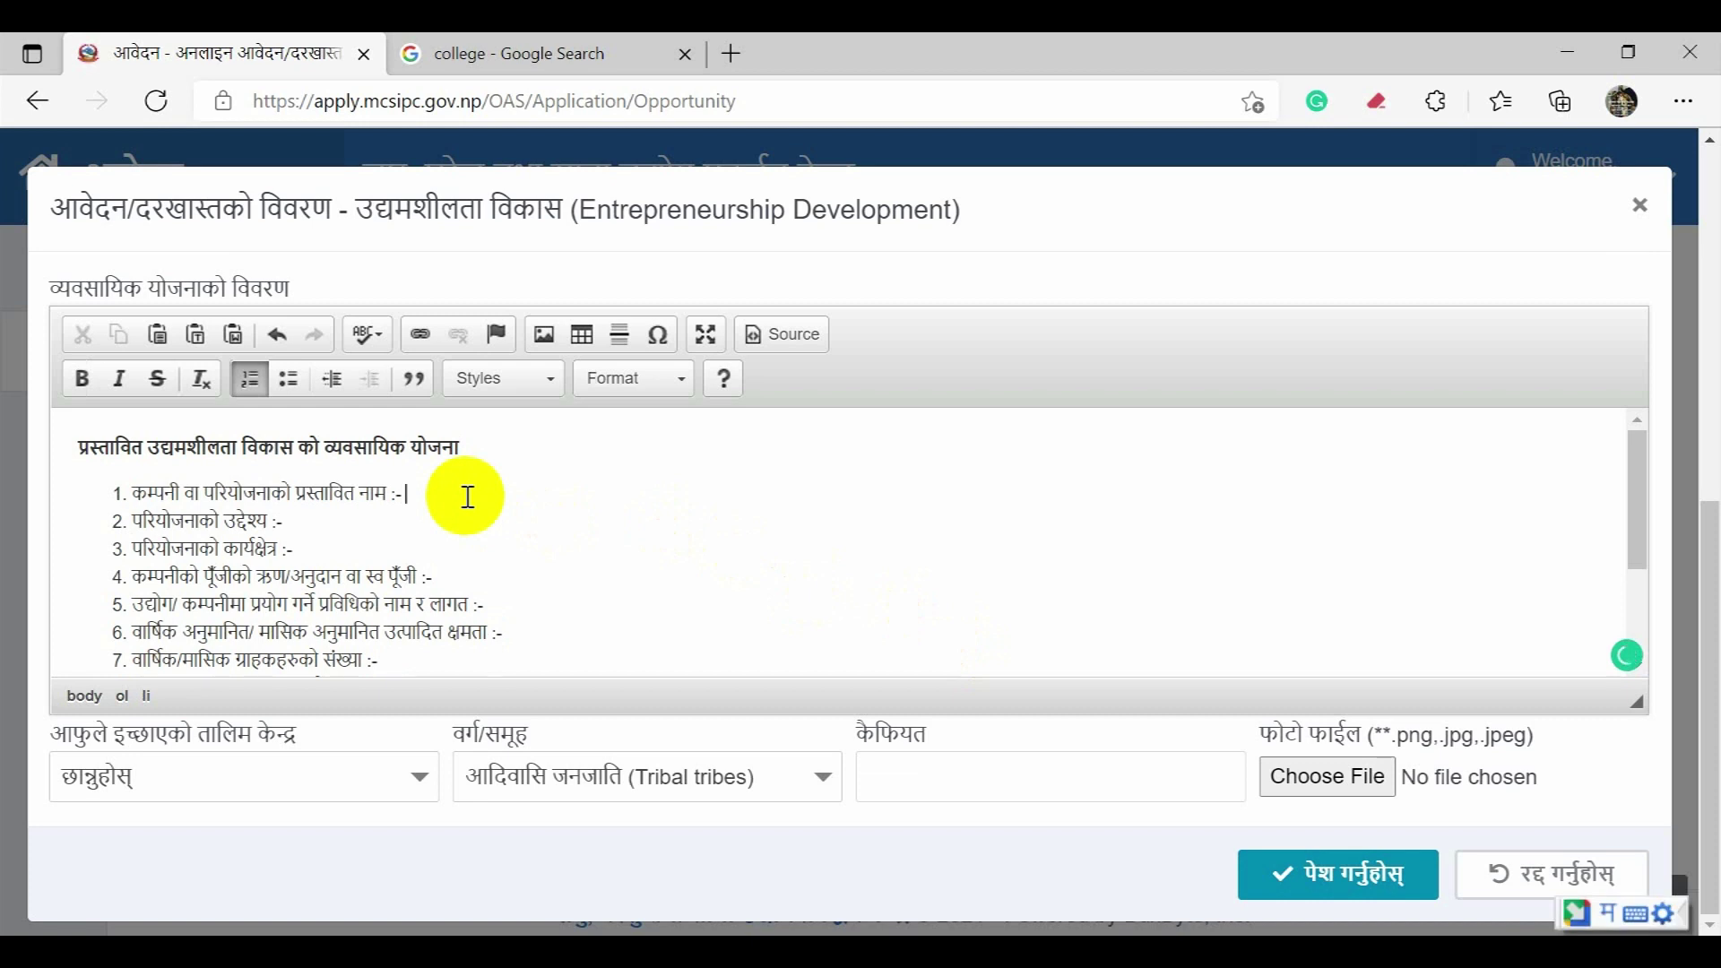
type("rajesh")
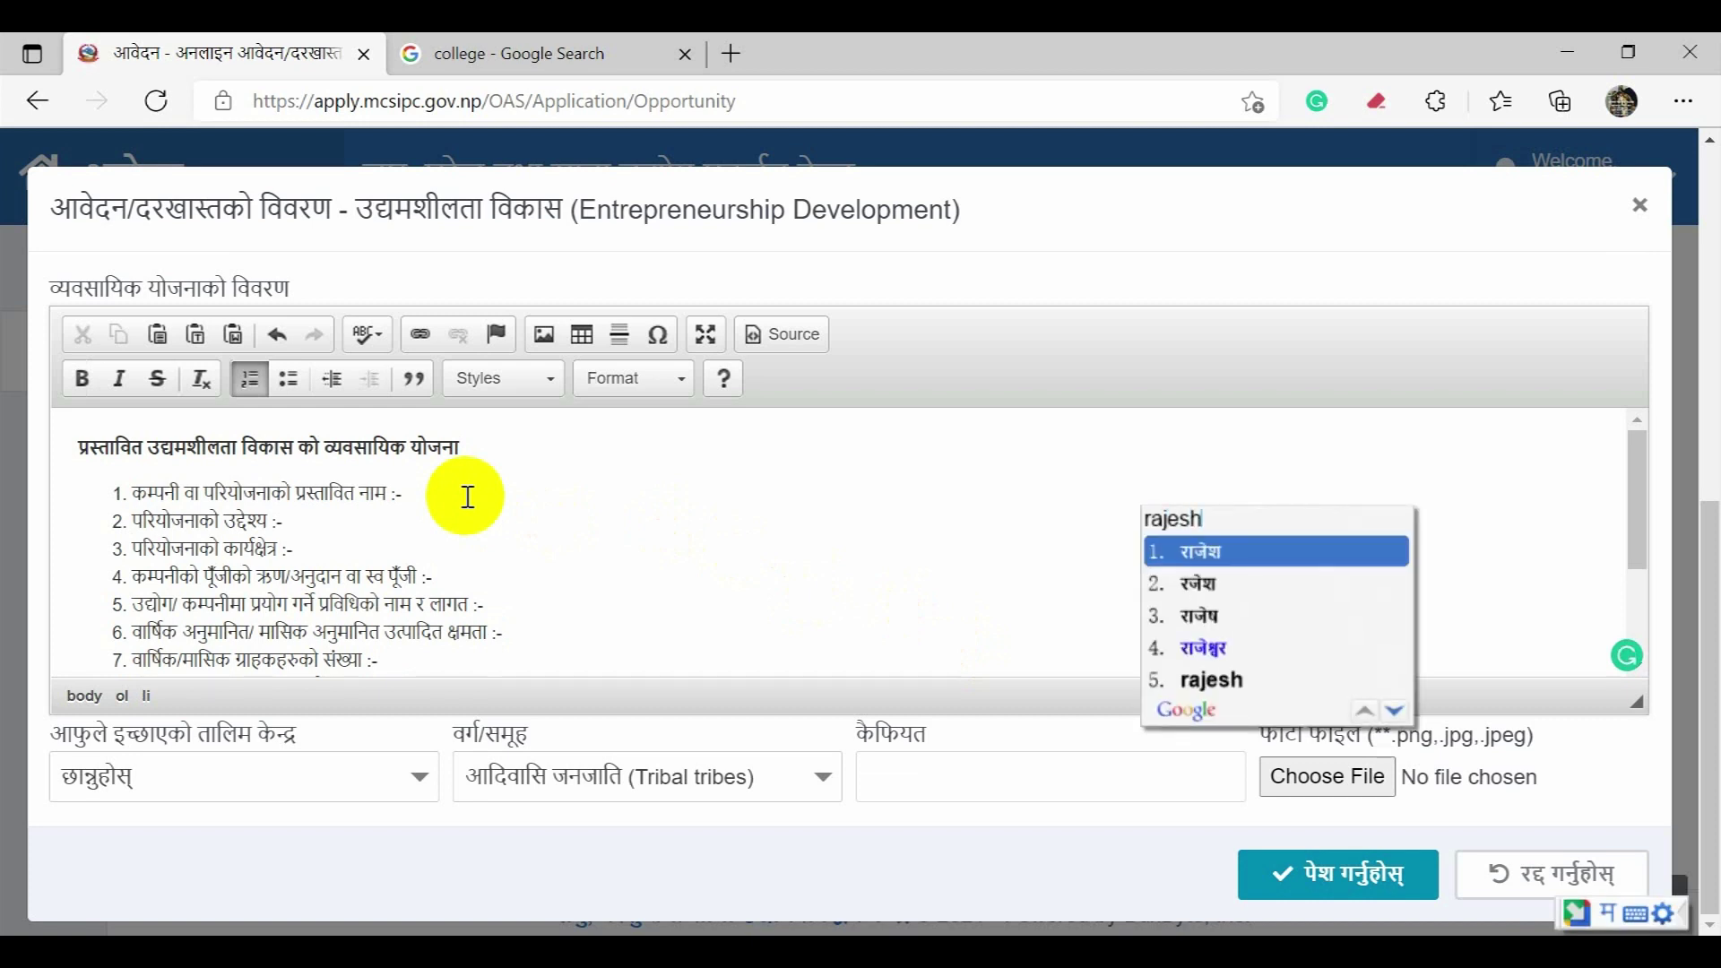
key("Return")
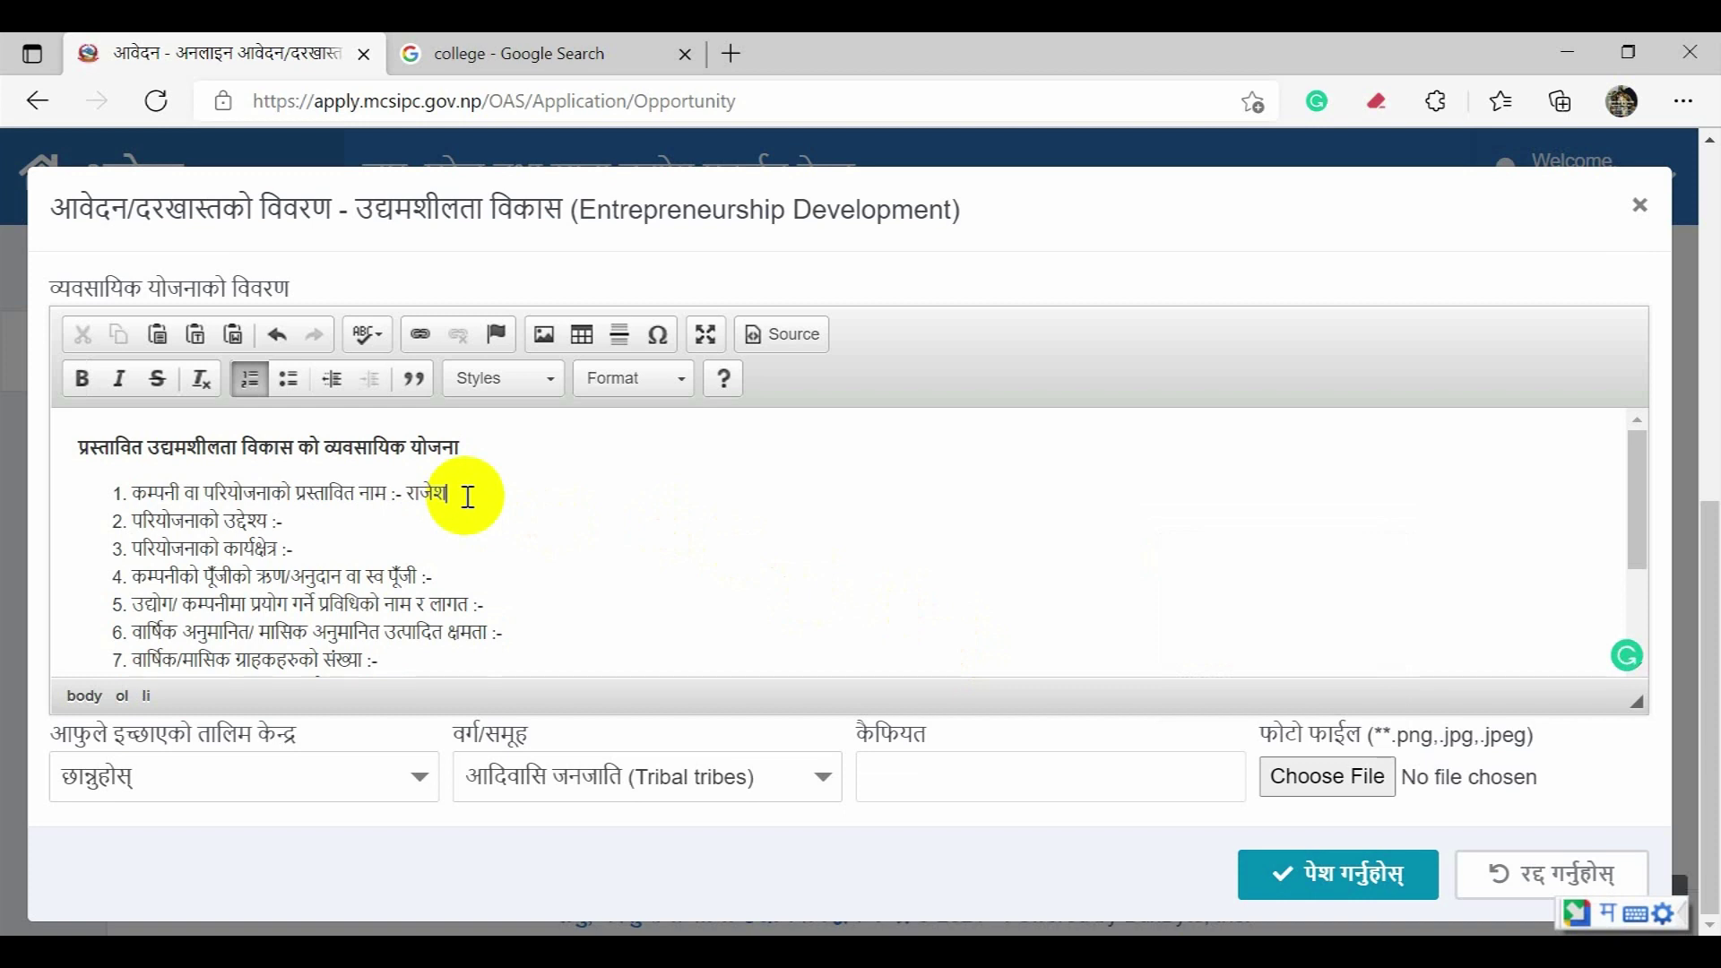
key("BackSpace")
key("BackSpace")
key("BackSpace")
key("BackSpace")
key("BackSpace")
key("BackSpace")
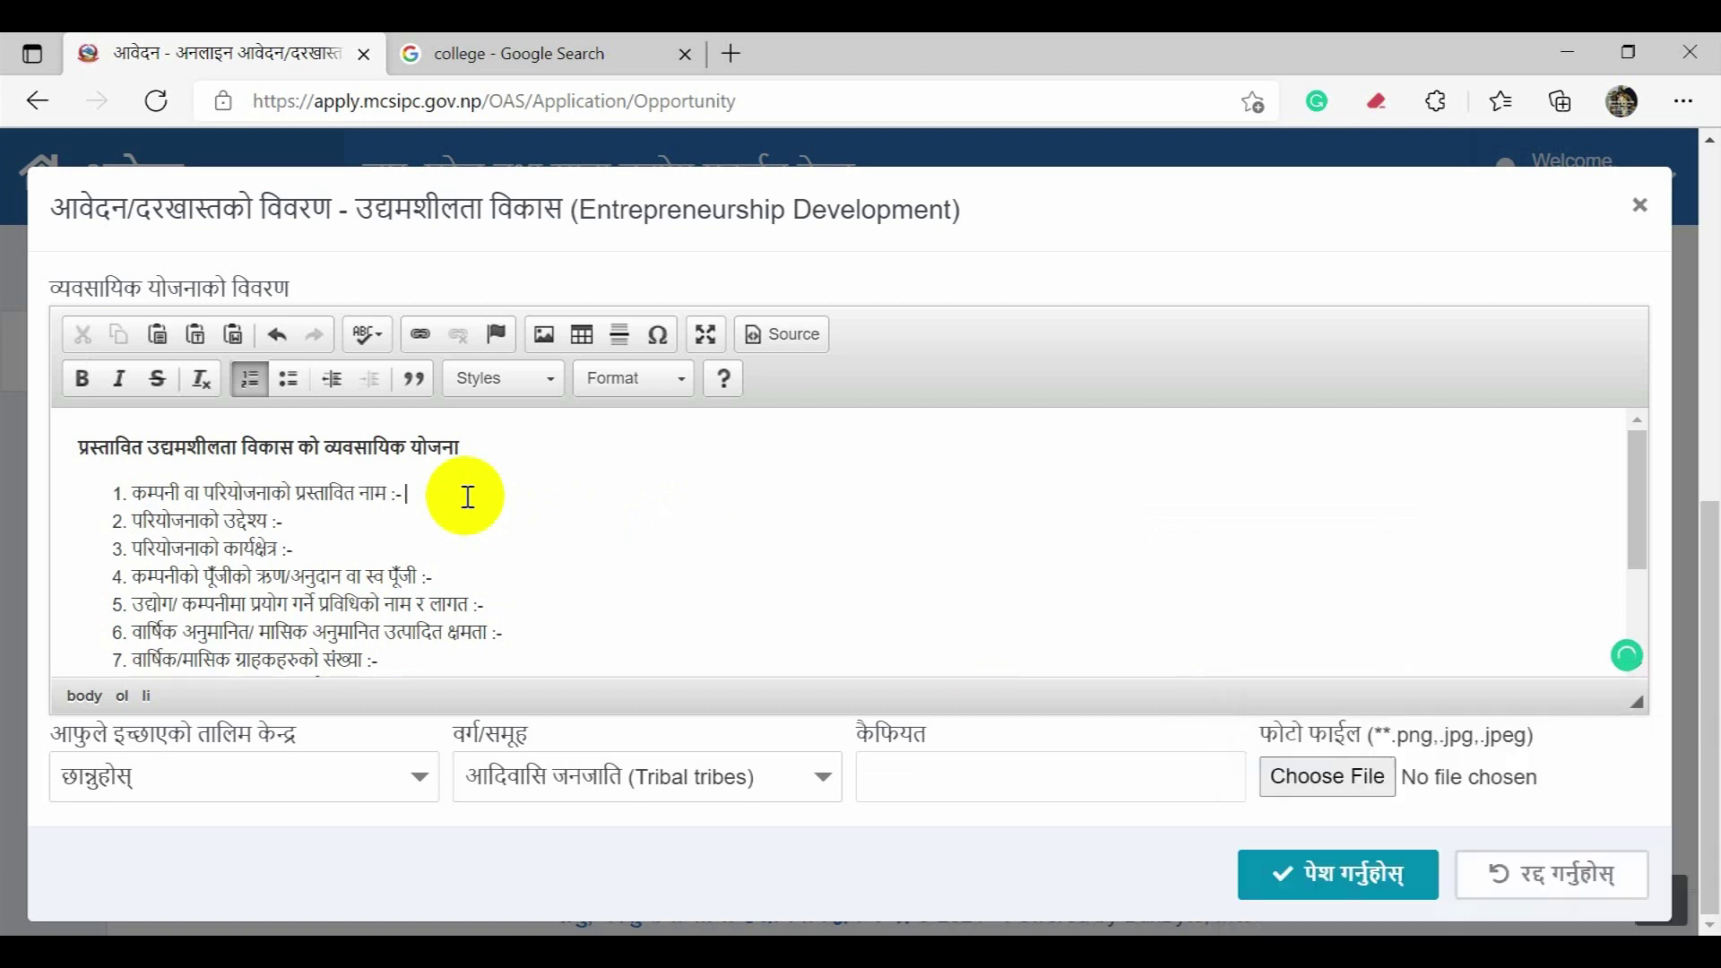
scroll(475, 499, "down", 2)
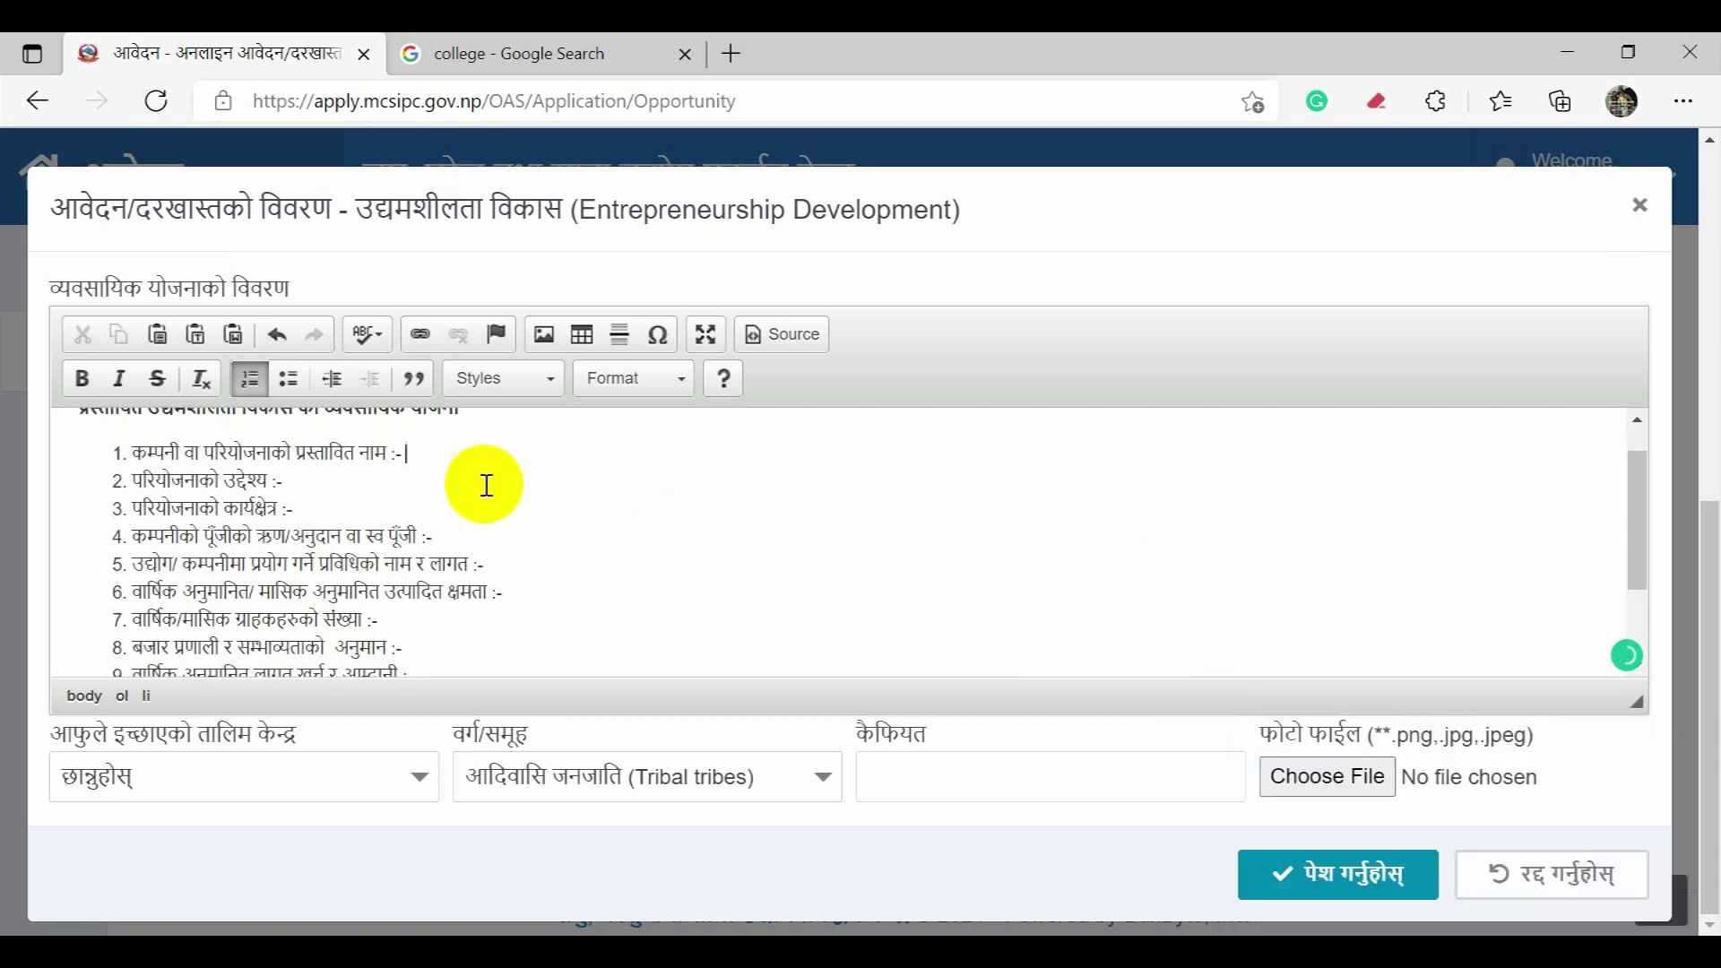
scroll(489, 502, "down", 1)
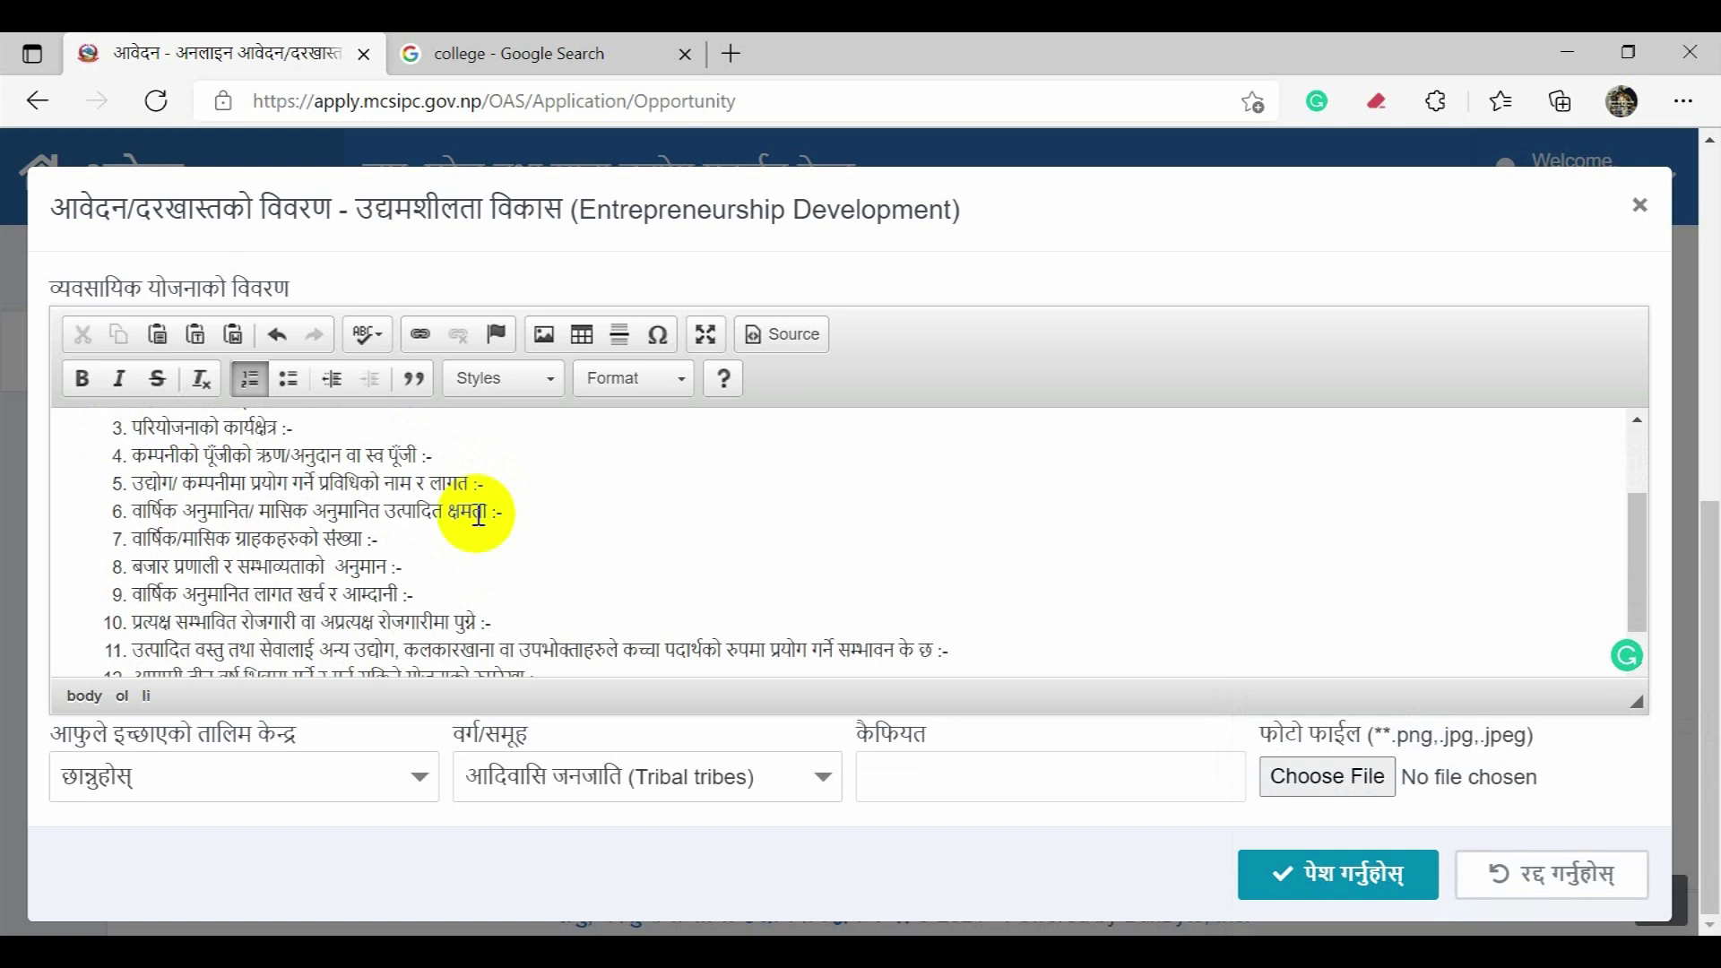
scroll(478, 515, "down", 1)
left_click(464, 541)
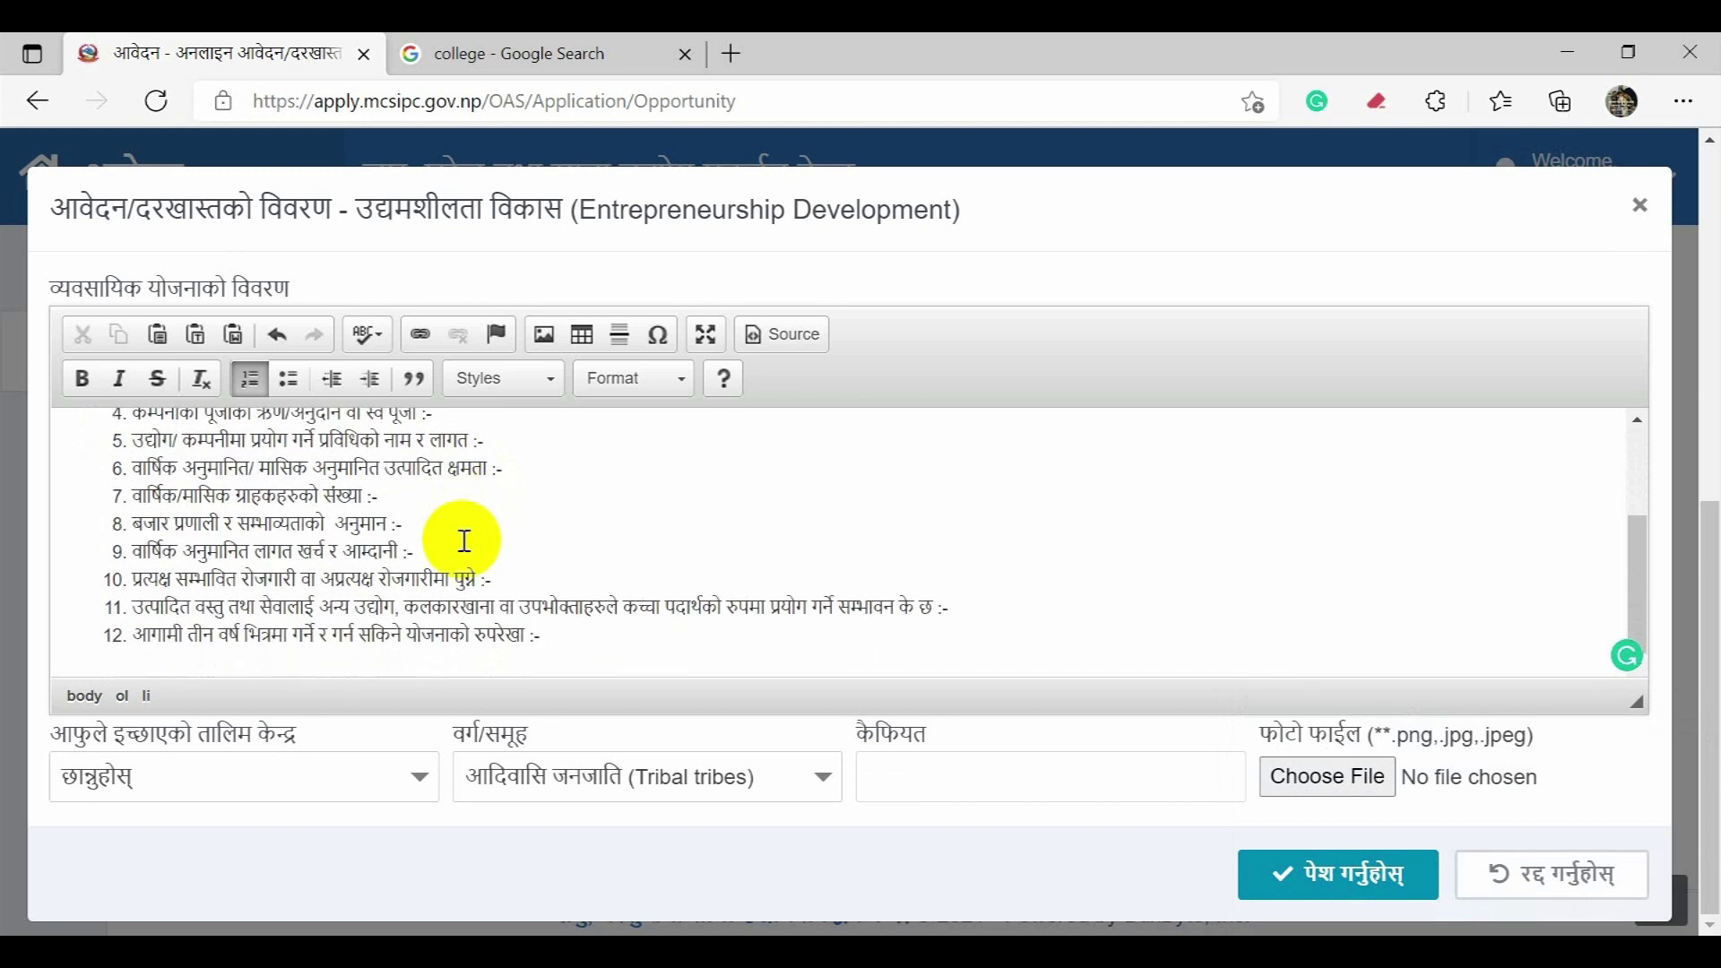
scroll(464, 540, "up", 2)
left_click(562, 541)
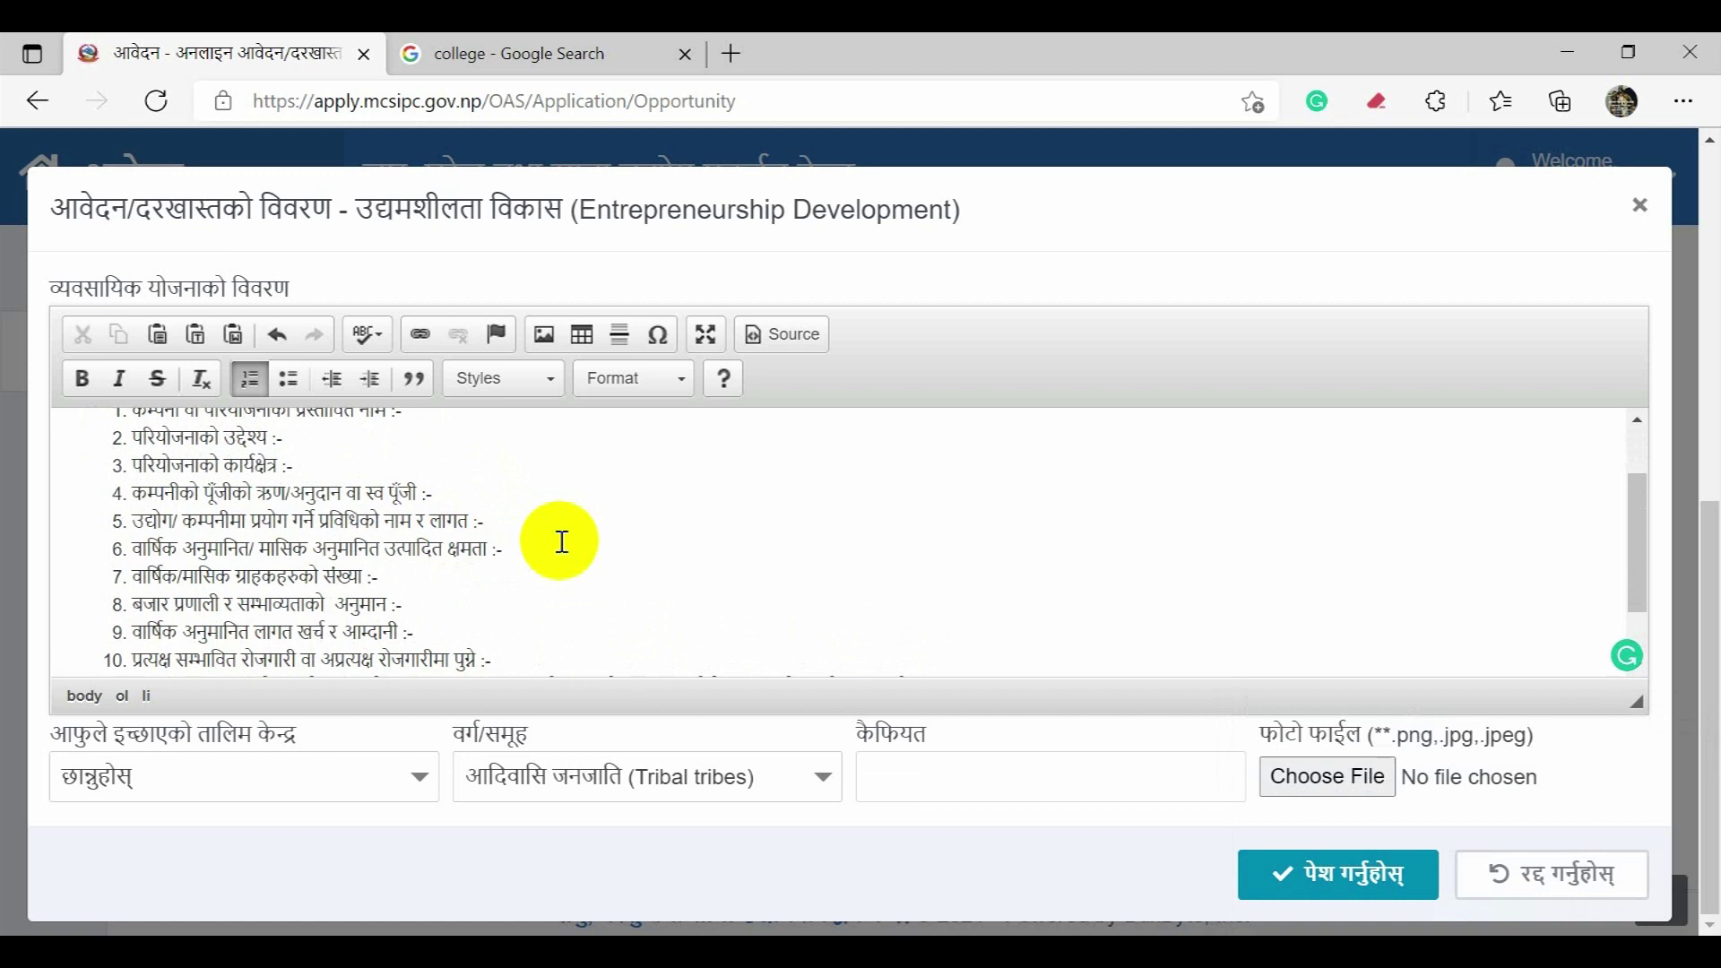
Step: Dismiss the photo file chooser without attaching any file
left_click(1366, 778)
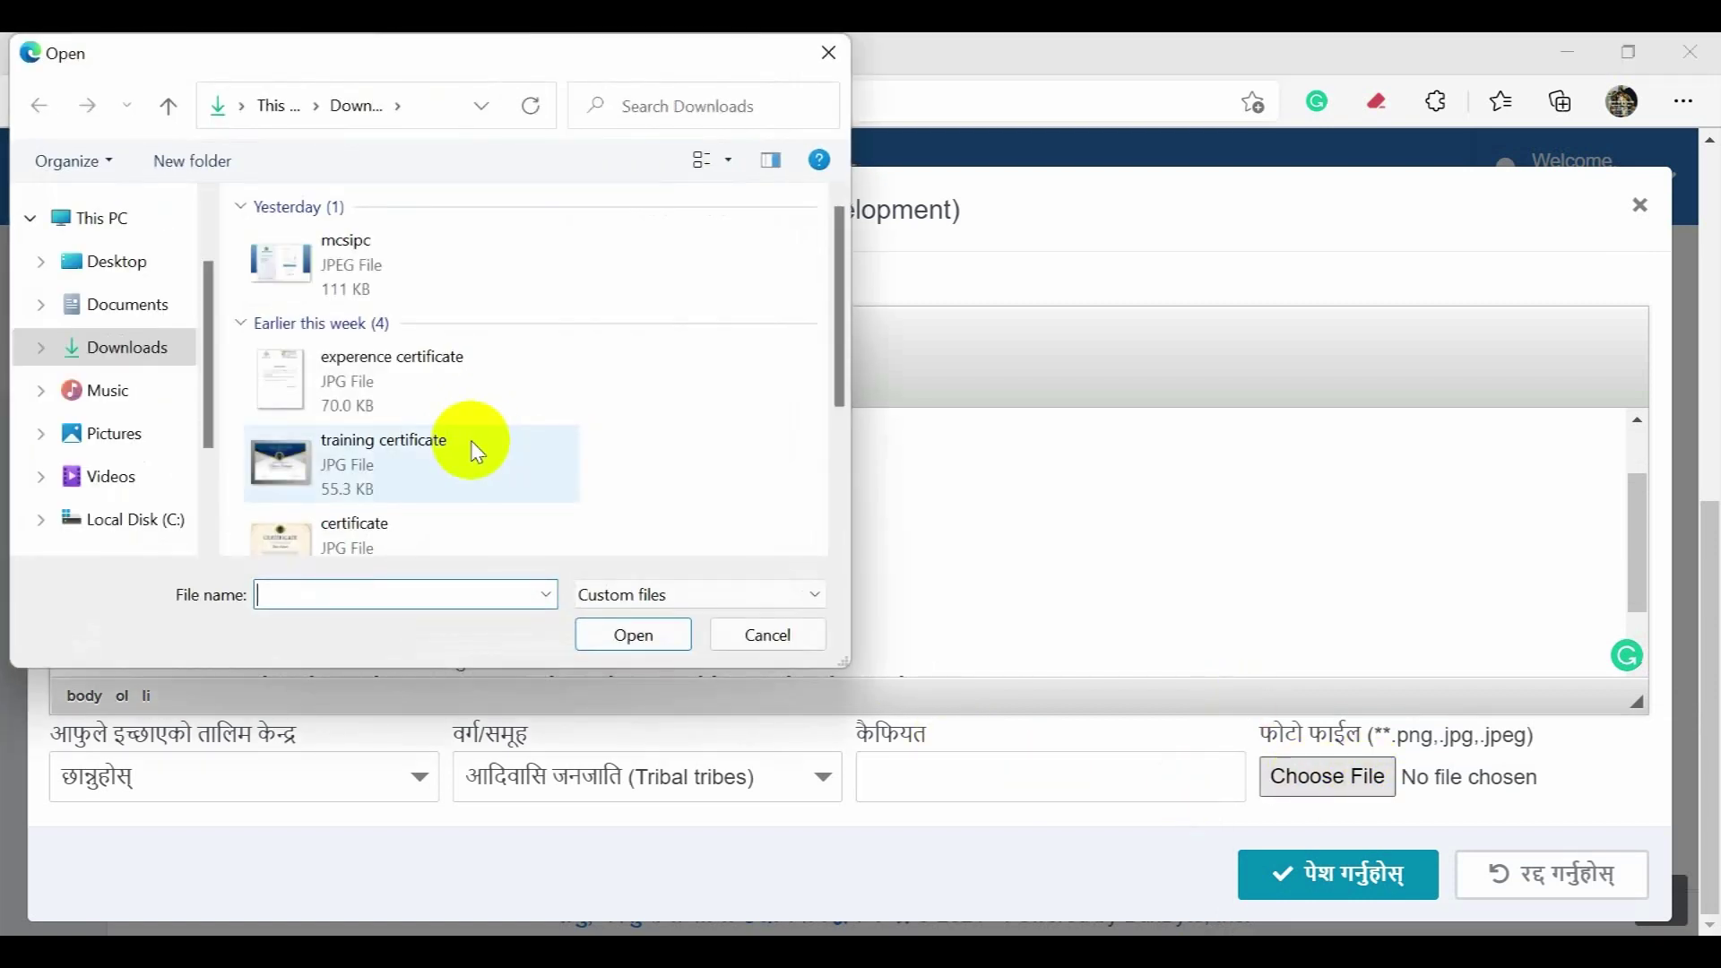
left_click(787, 621)
left_click(707, 519)
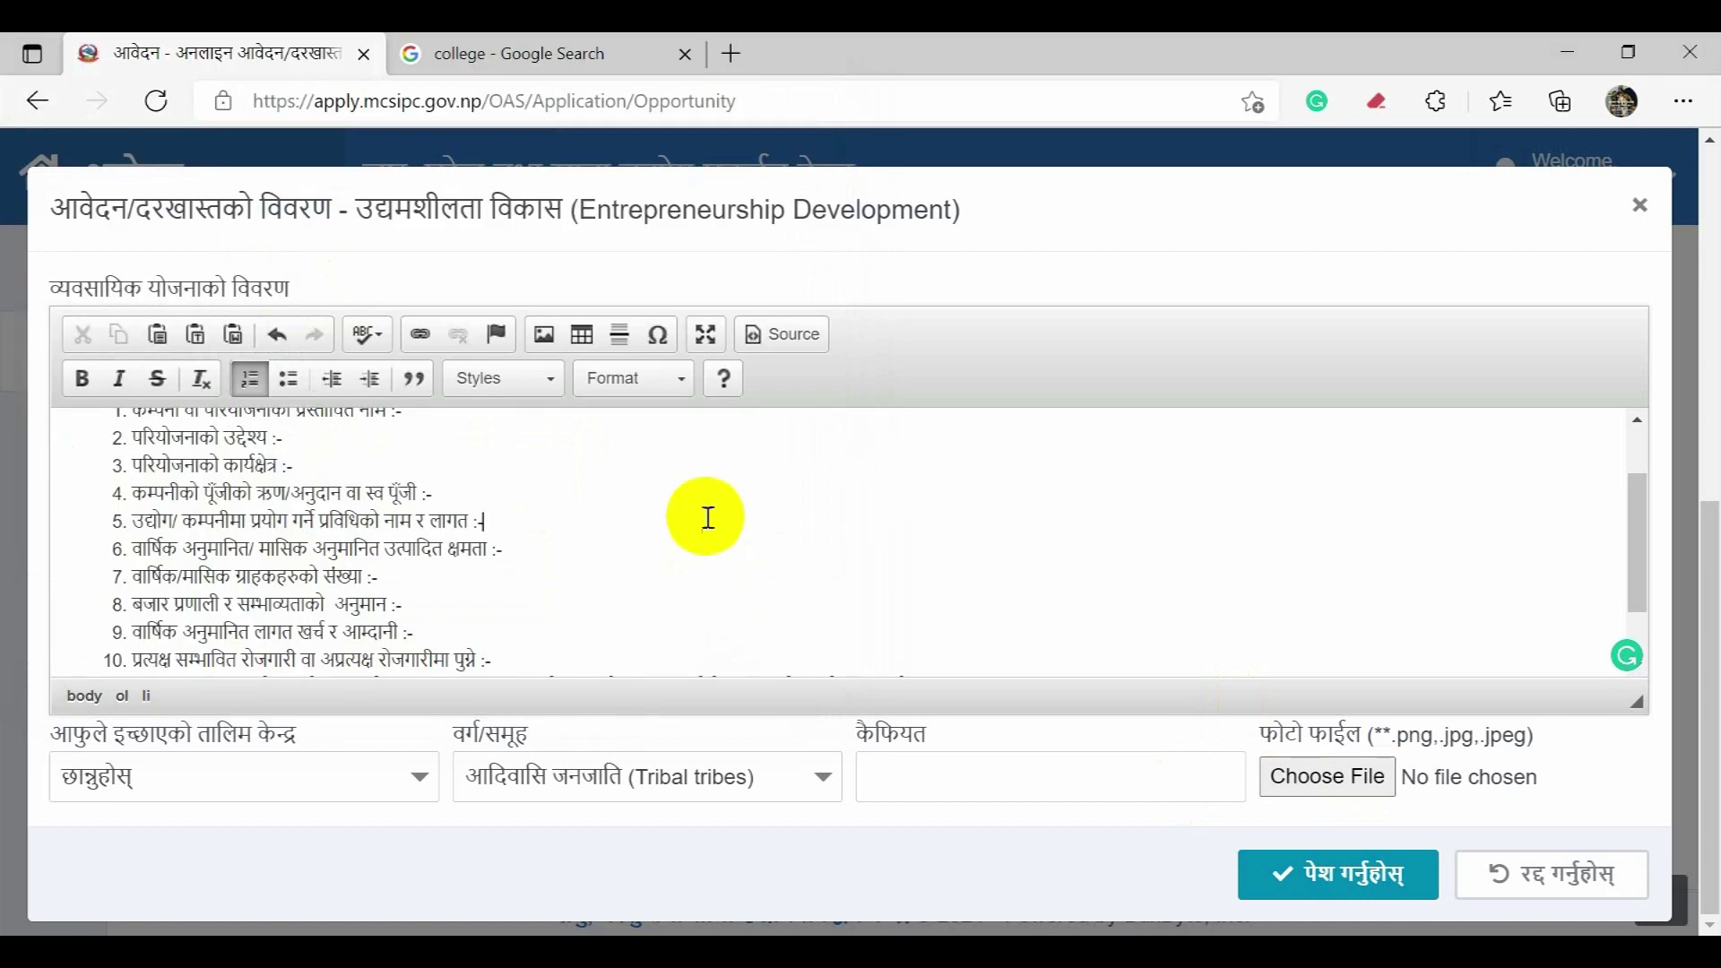
scroll(707, 519, "down", 3)
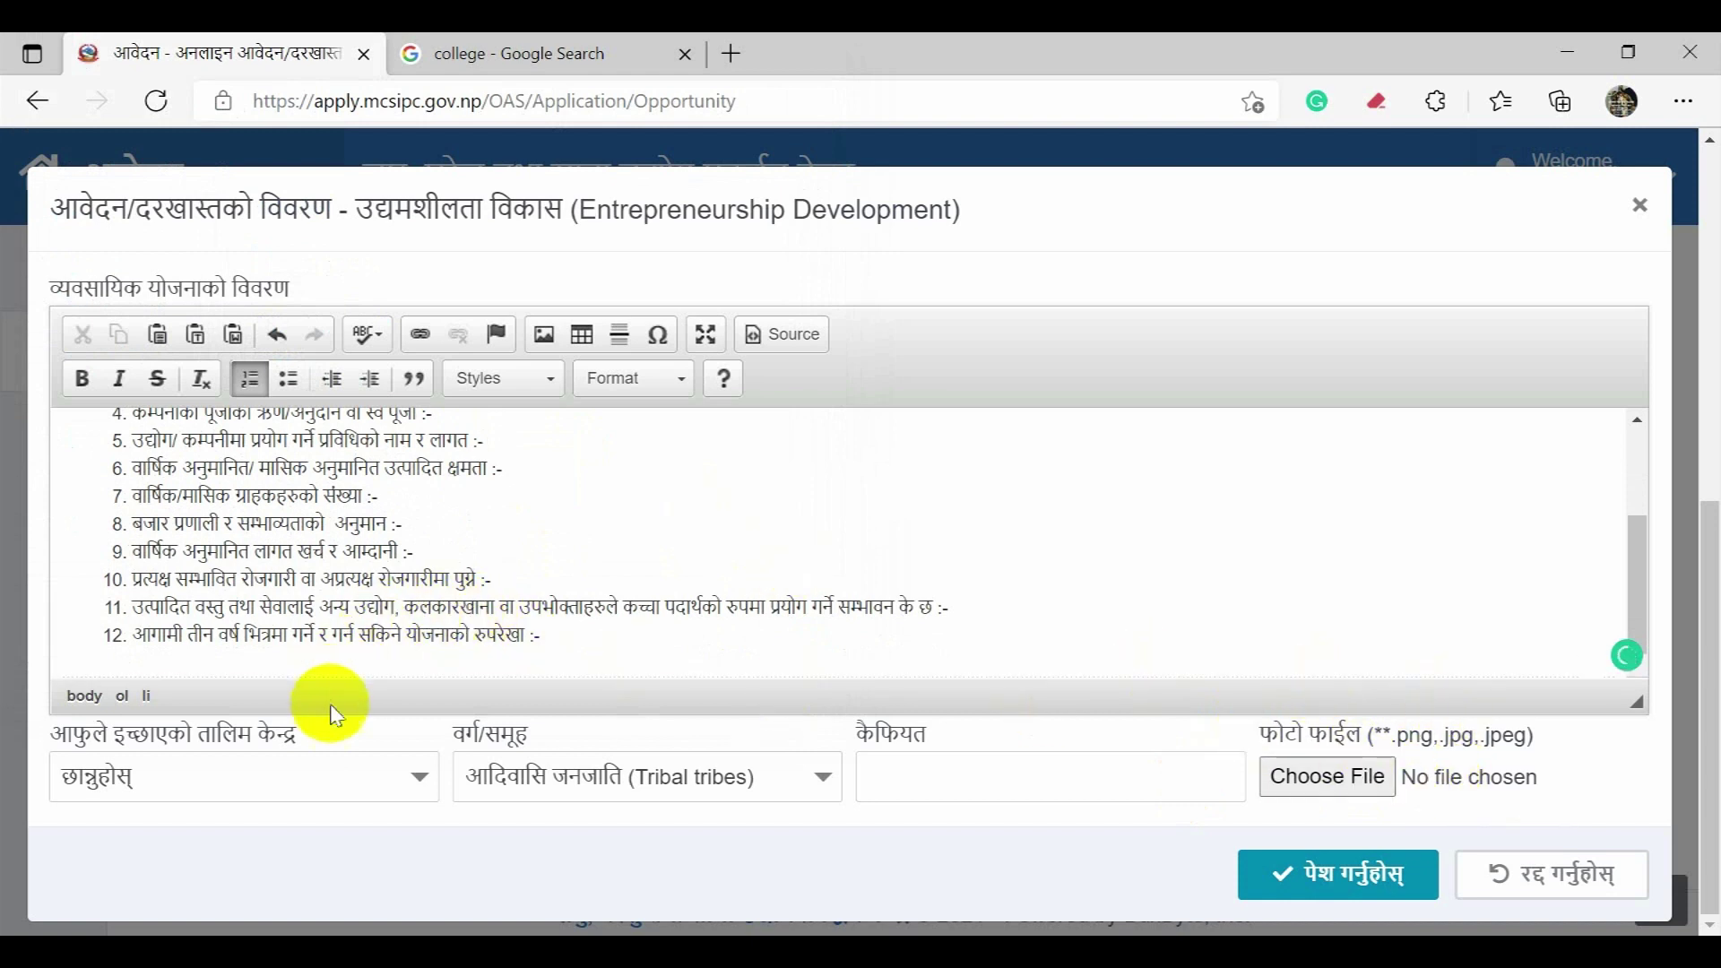
Step: Choose काठमाण्डौ as the training centre, leaving the group as आदिवासि जनजाति
left_click(338, 778)
left_click(336, 775)
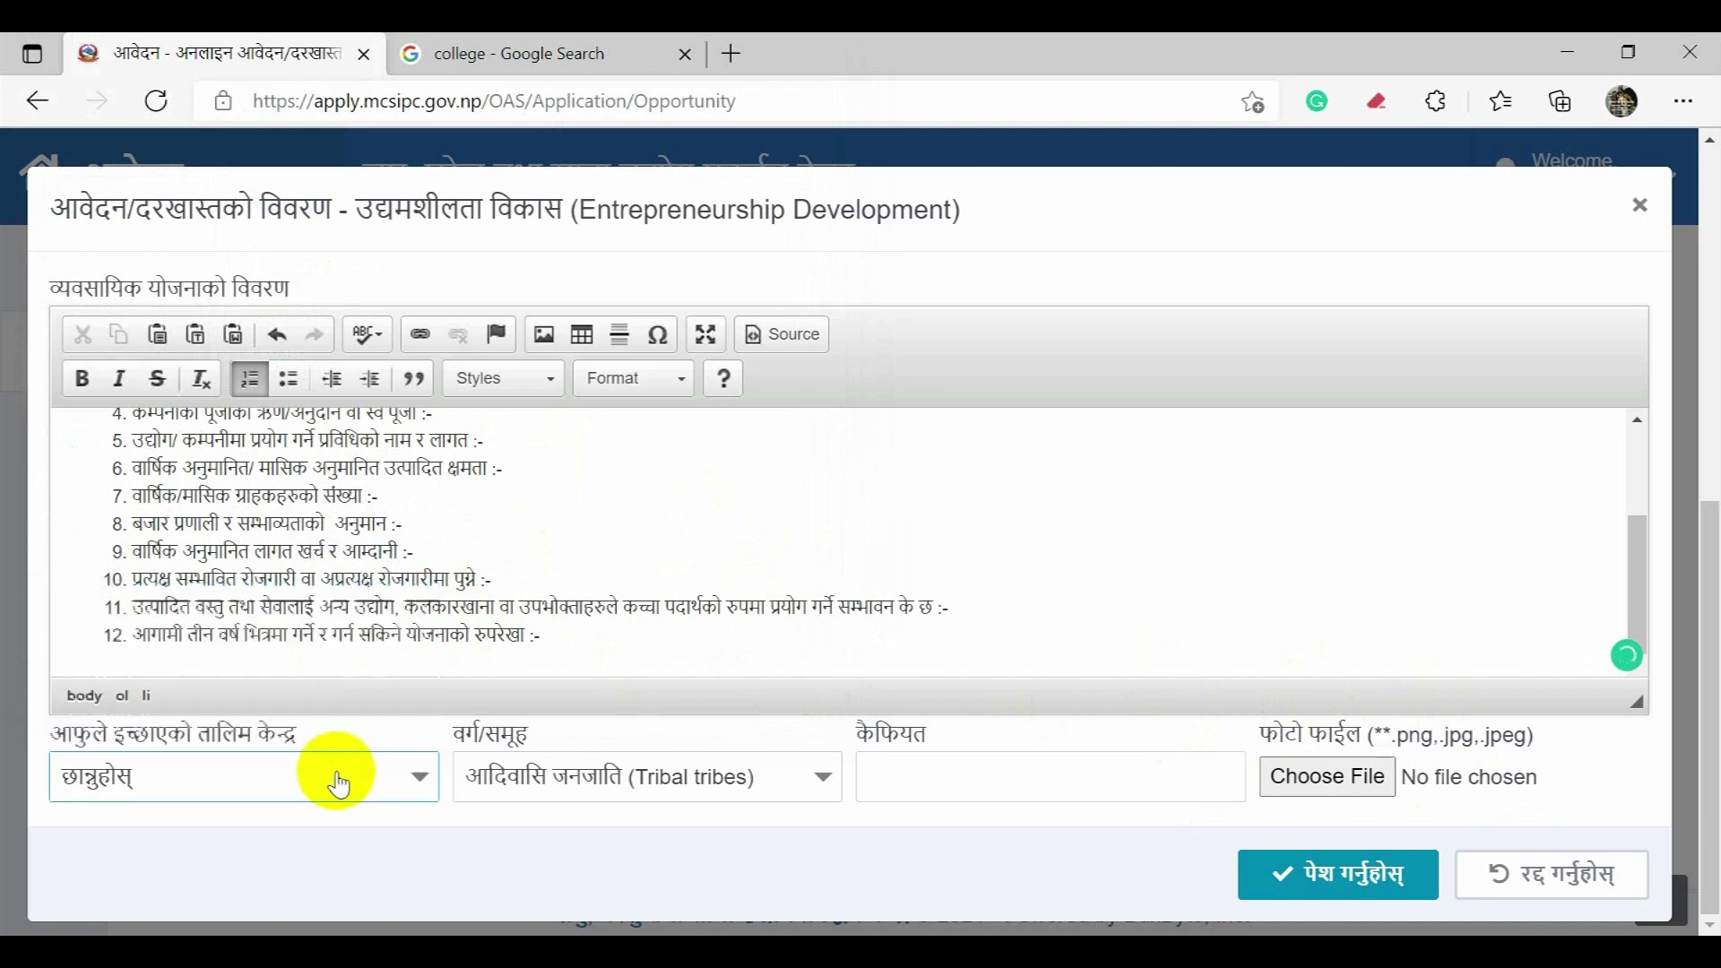
left_click(342, 785)
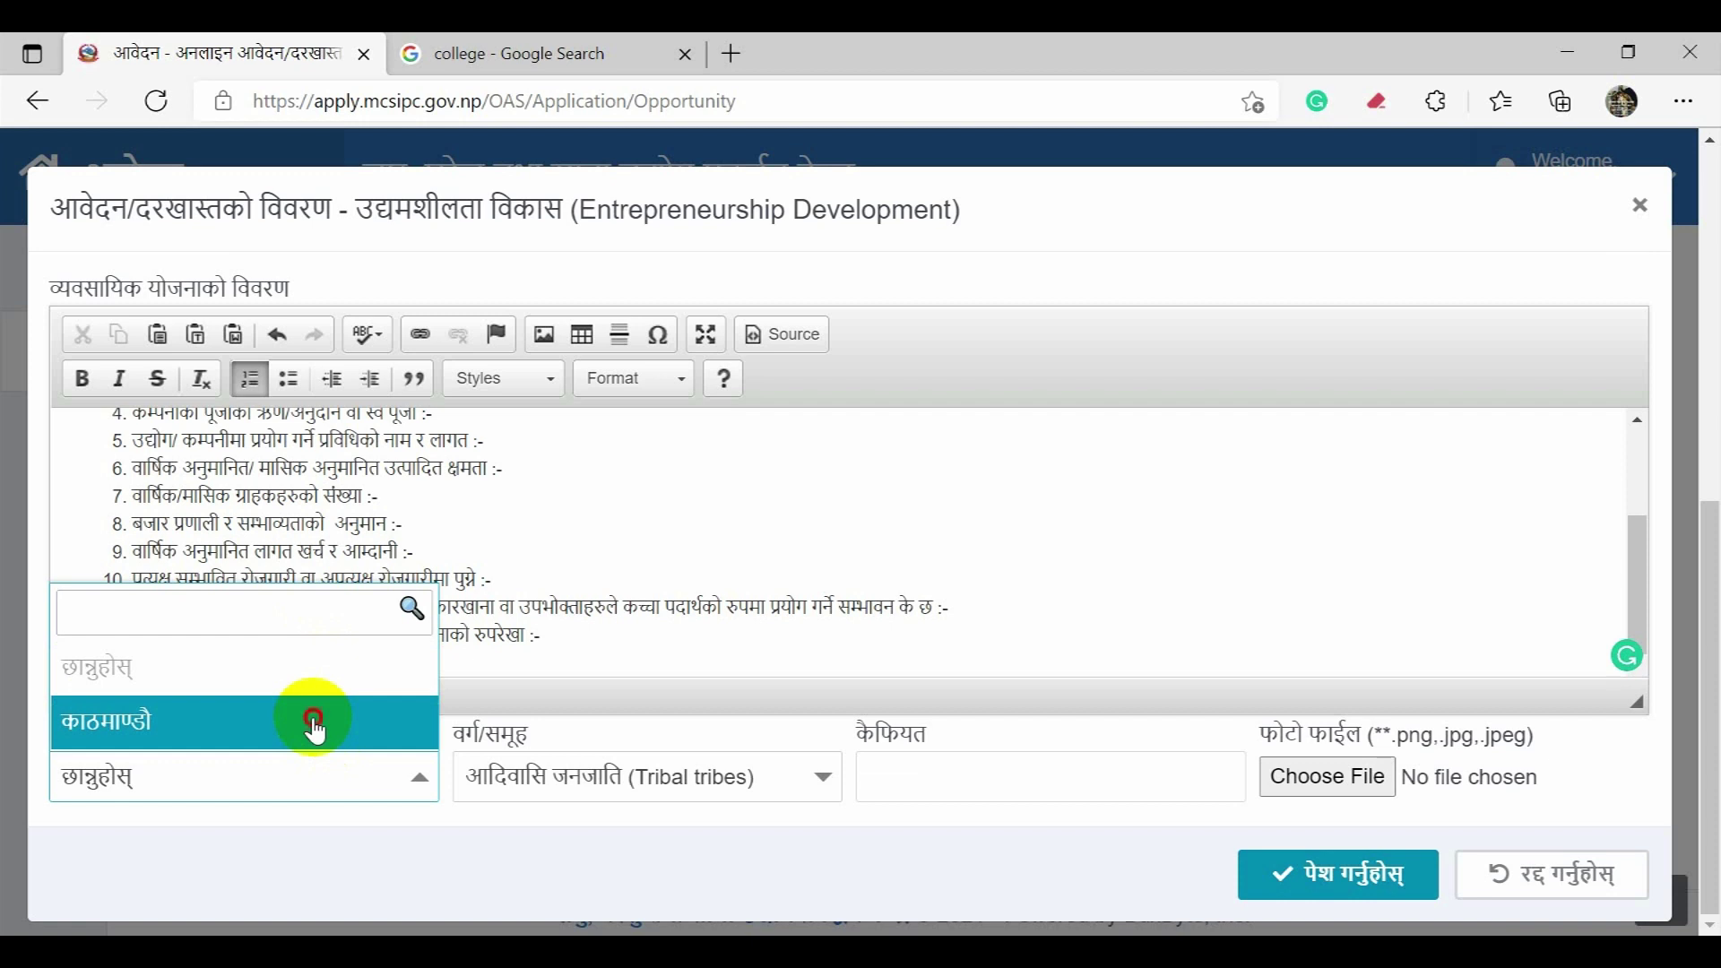
left_click(314, 729)
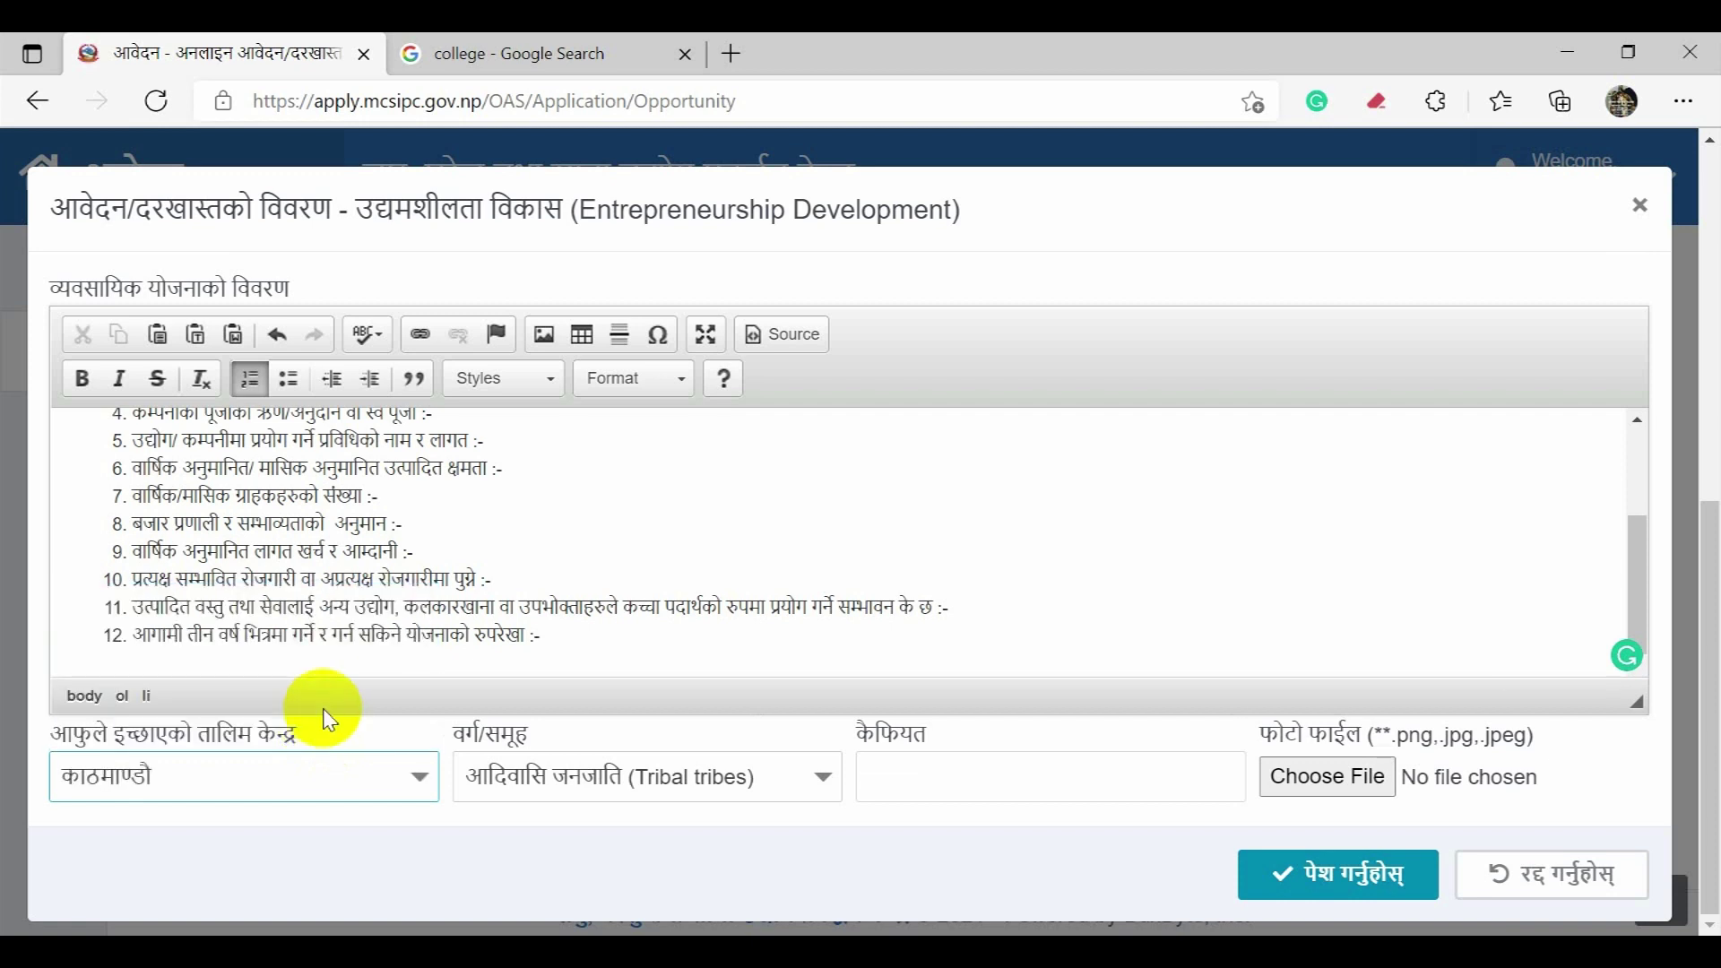
left_click(492, 771)
left_click(505, 778)
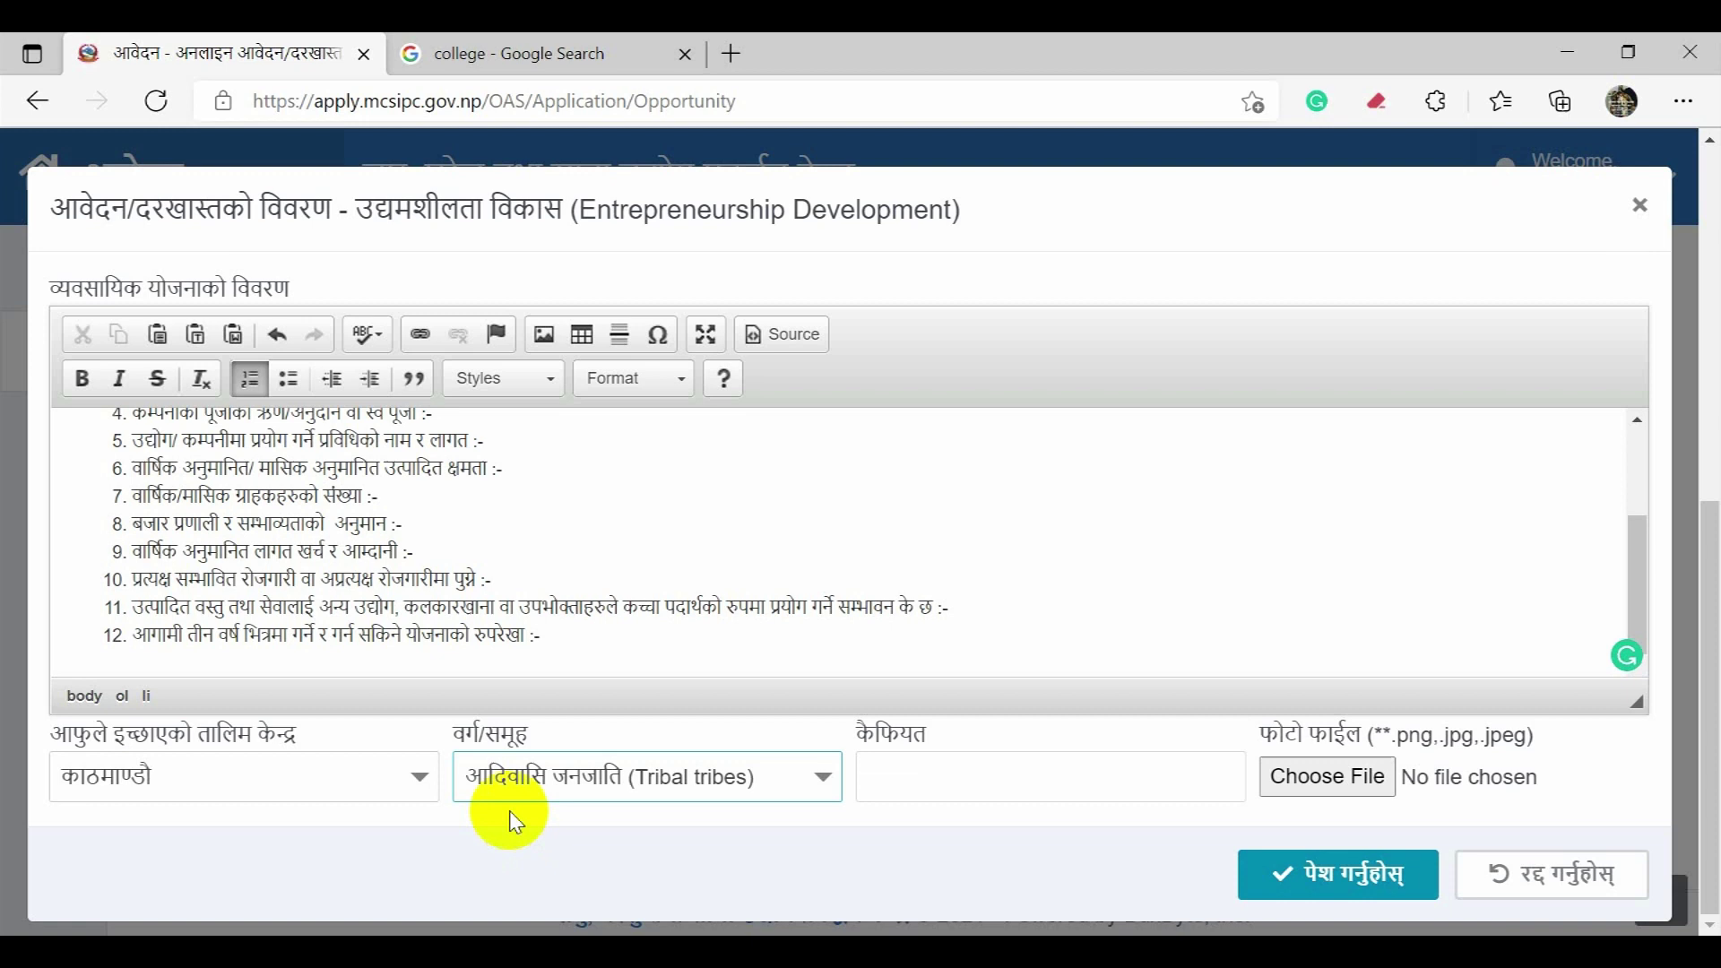
Step: Enter the remark नमुना आवेदन via Nepali transliteration and submit the application
left_click(897, 788)
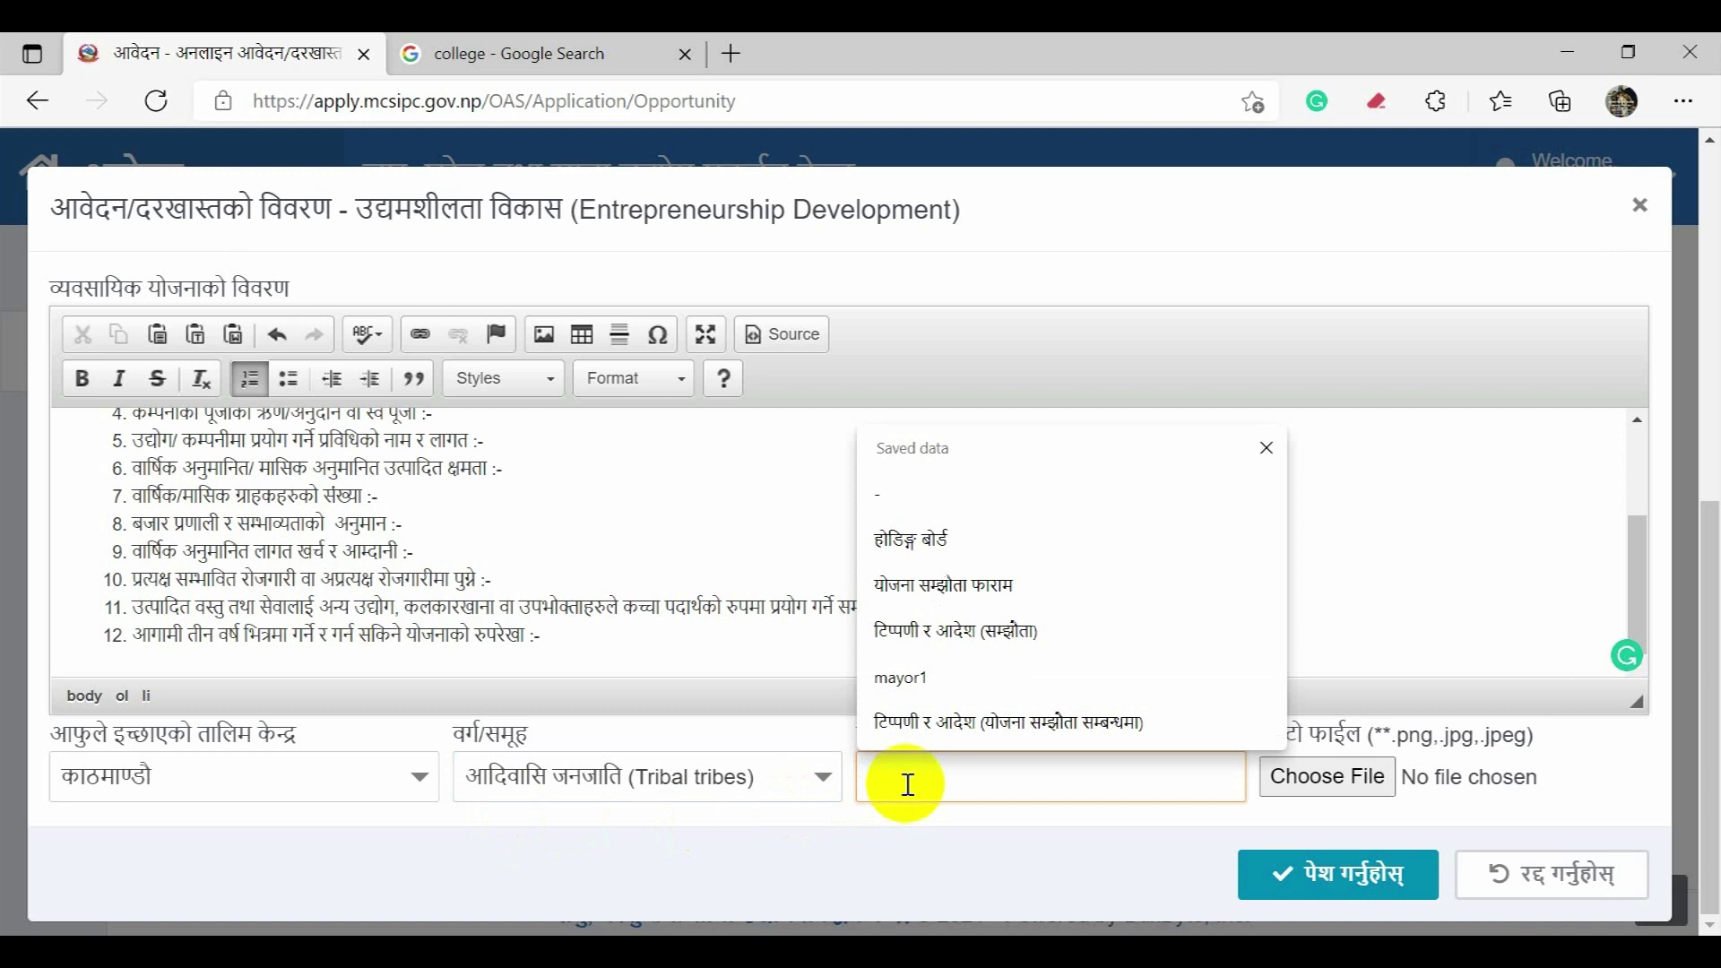
key("alt+shift")
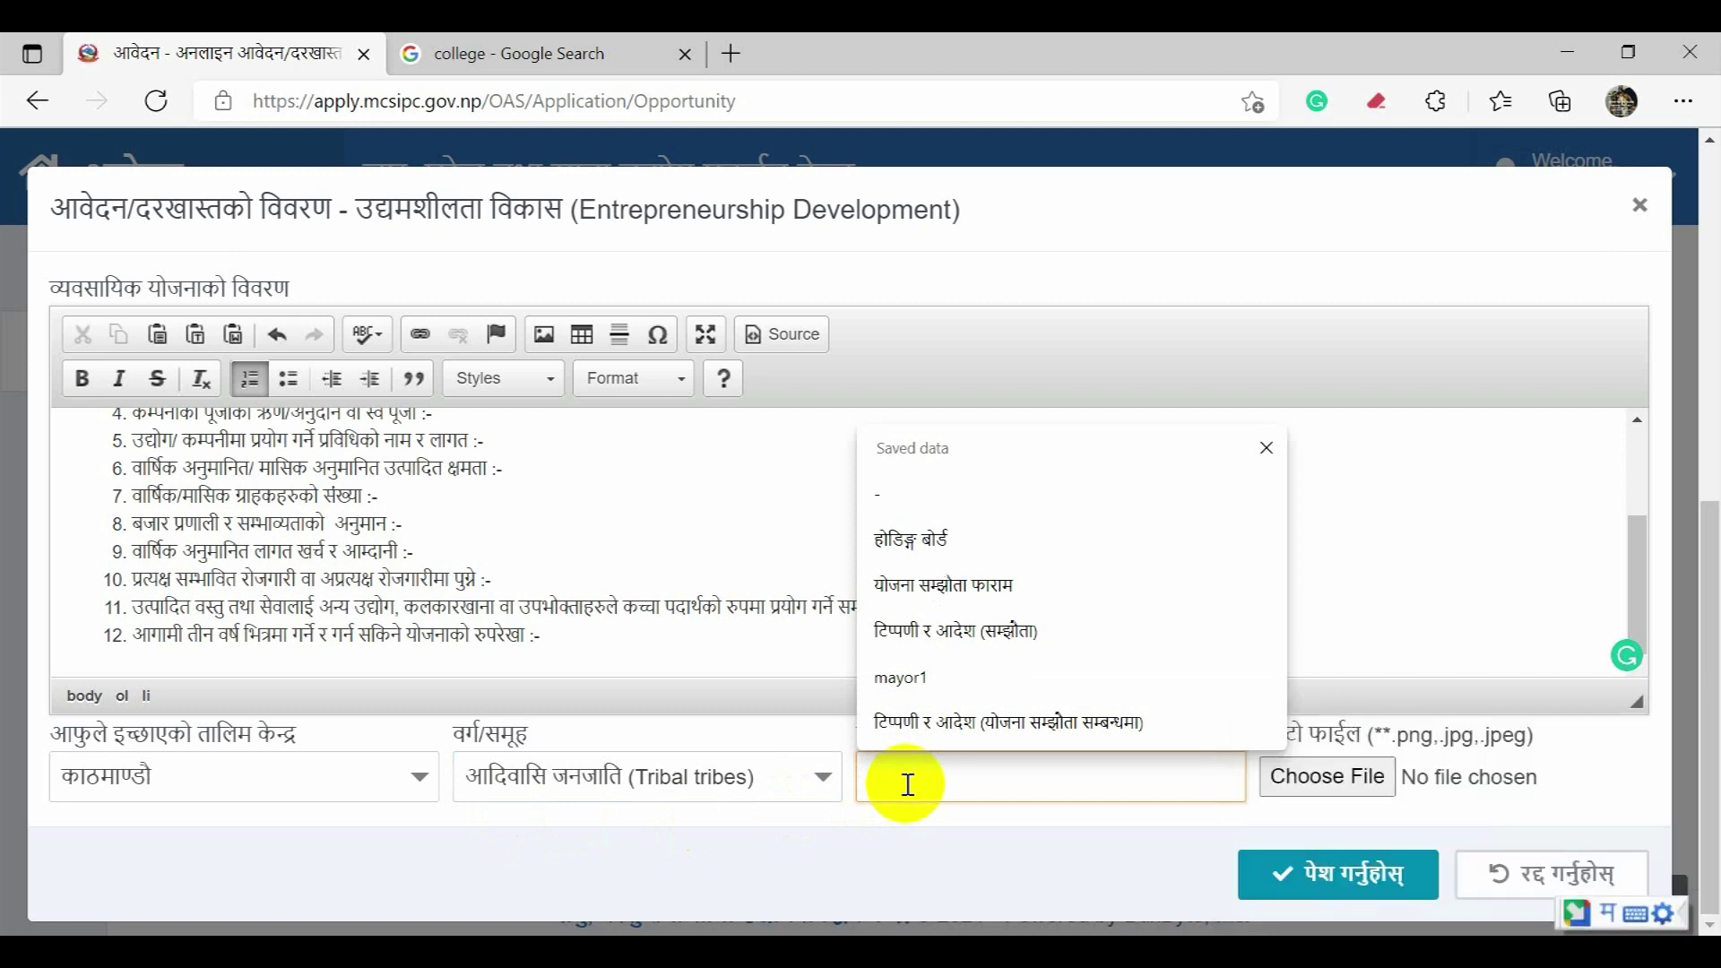
type("an")
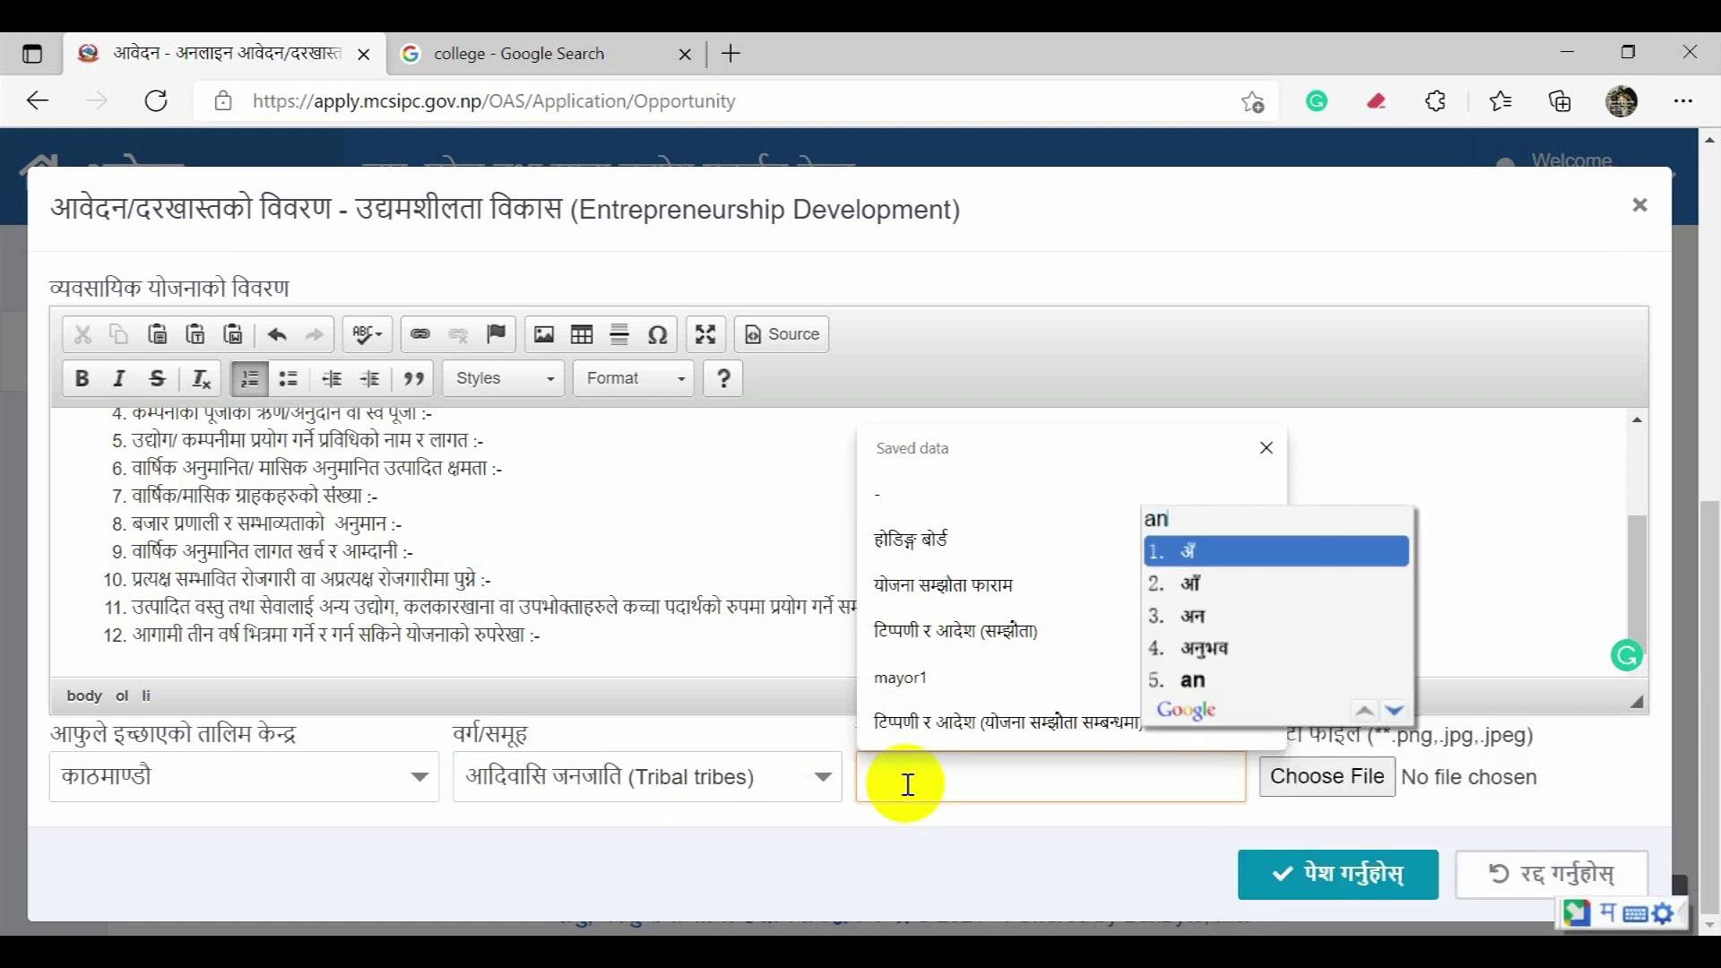
type("muna")
key("BackSpace")
key("BackSpace")
key("BackSpace")
key("BackSpace")
key("BackSpace")
key("BackSpace")
type("namuna")
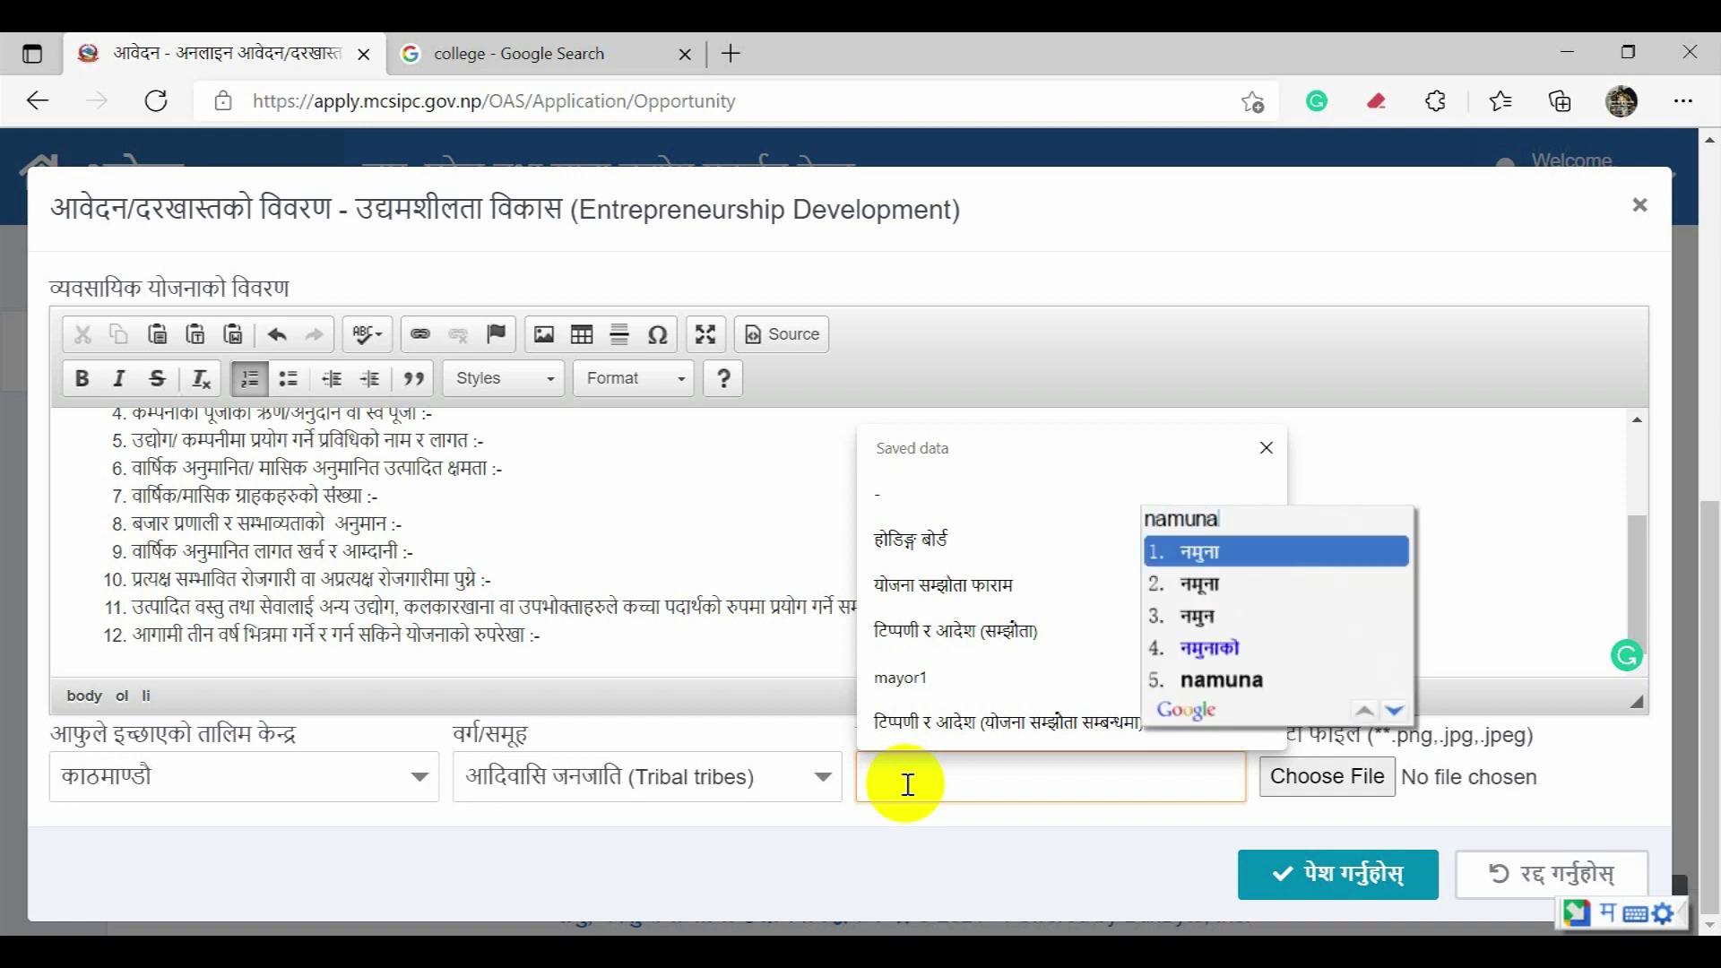
key("space")
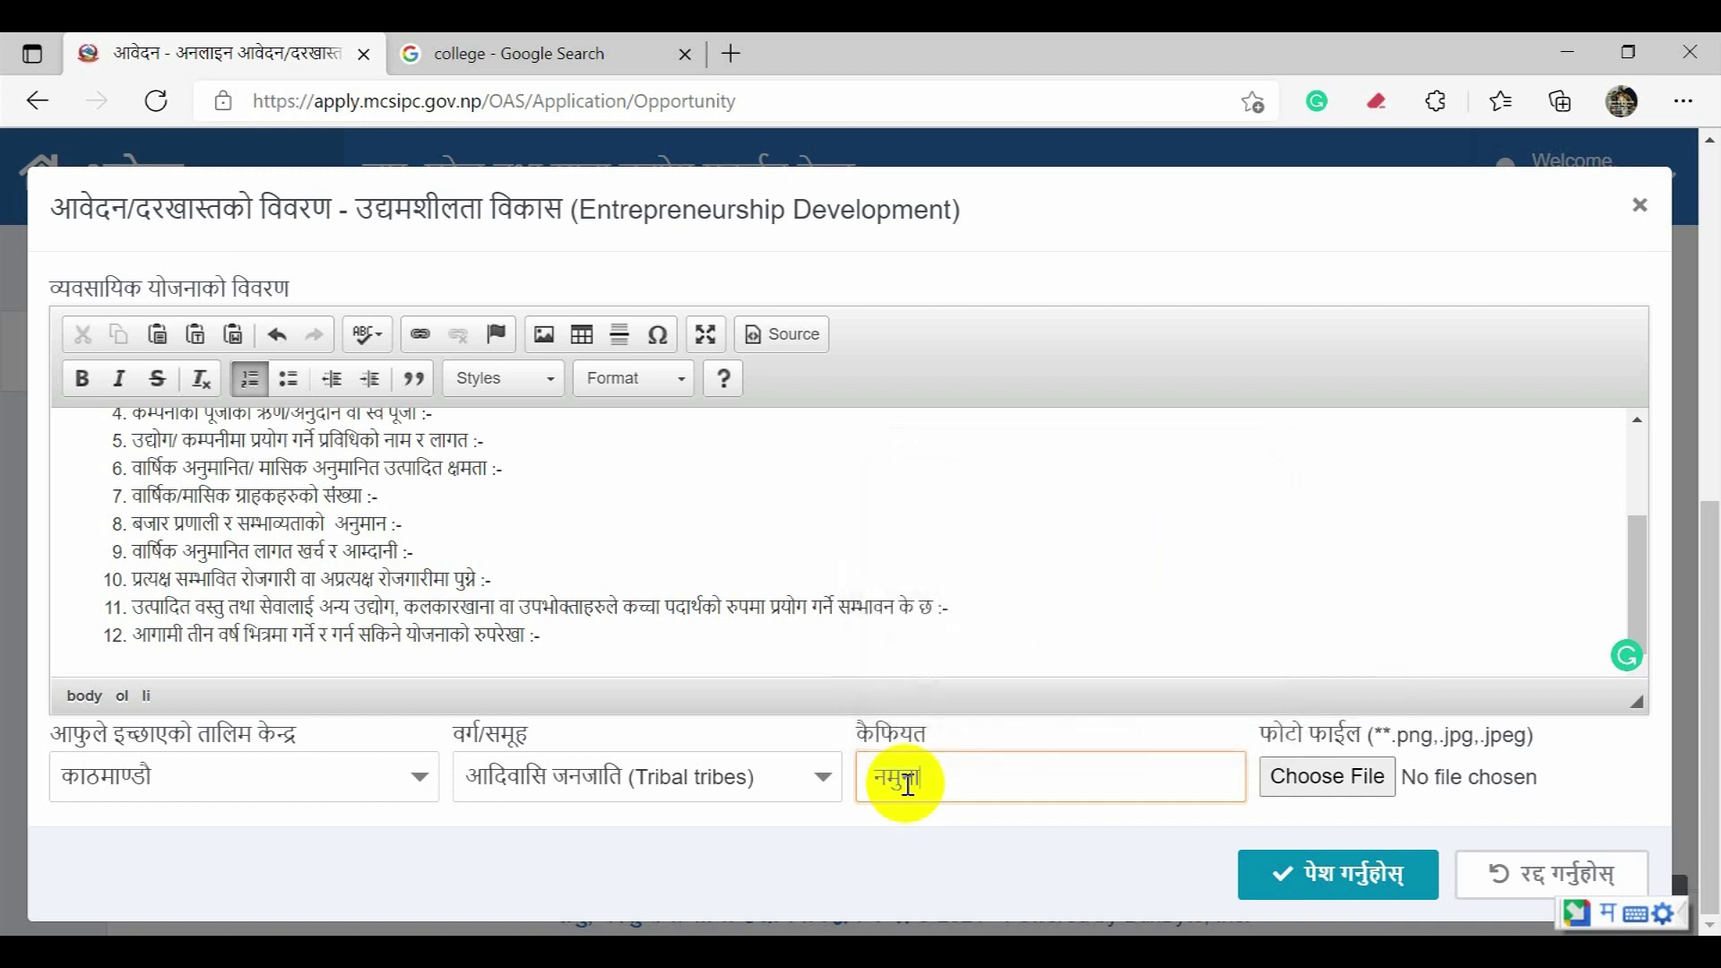
type("aawe")
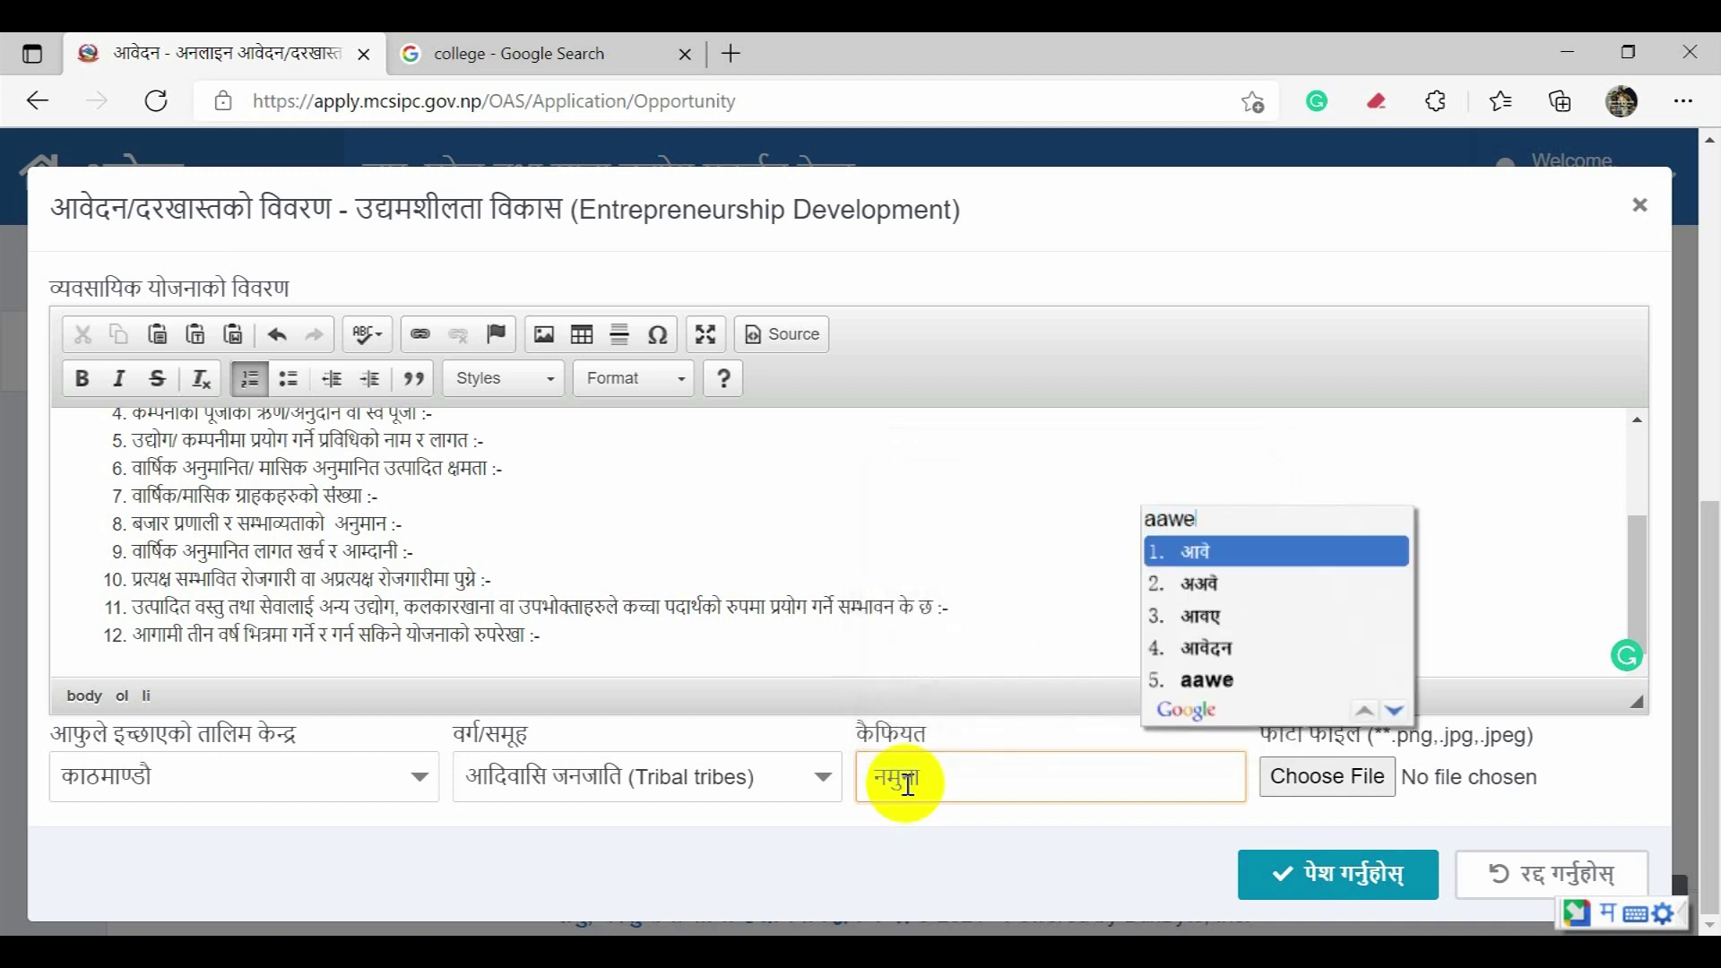
key("Down")
key("Down")
key("Down")
key("Down")
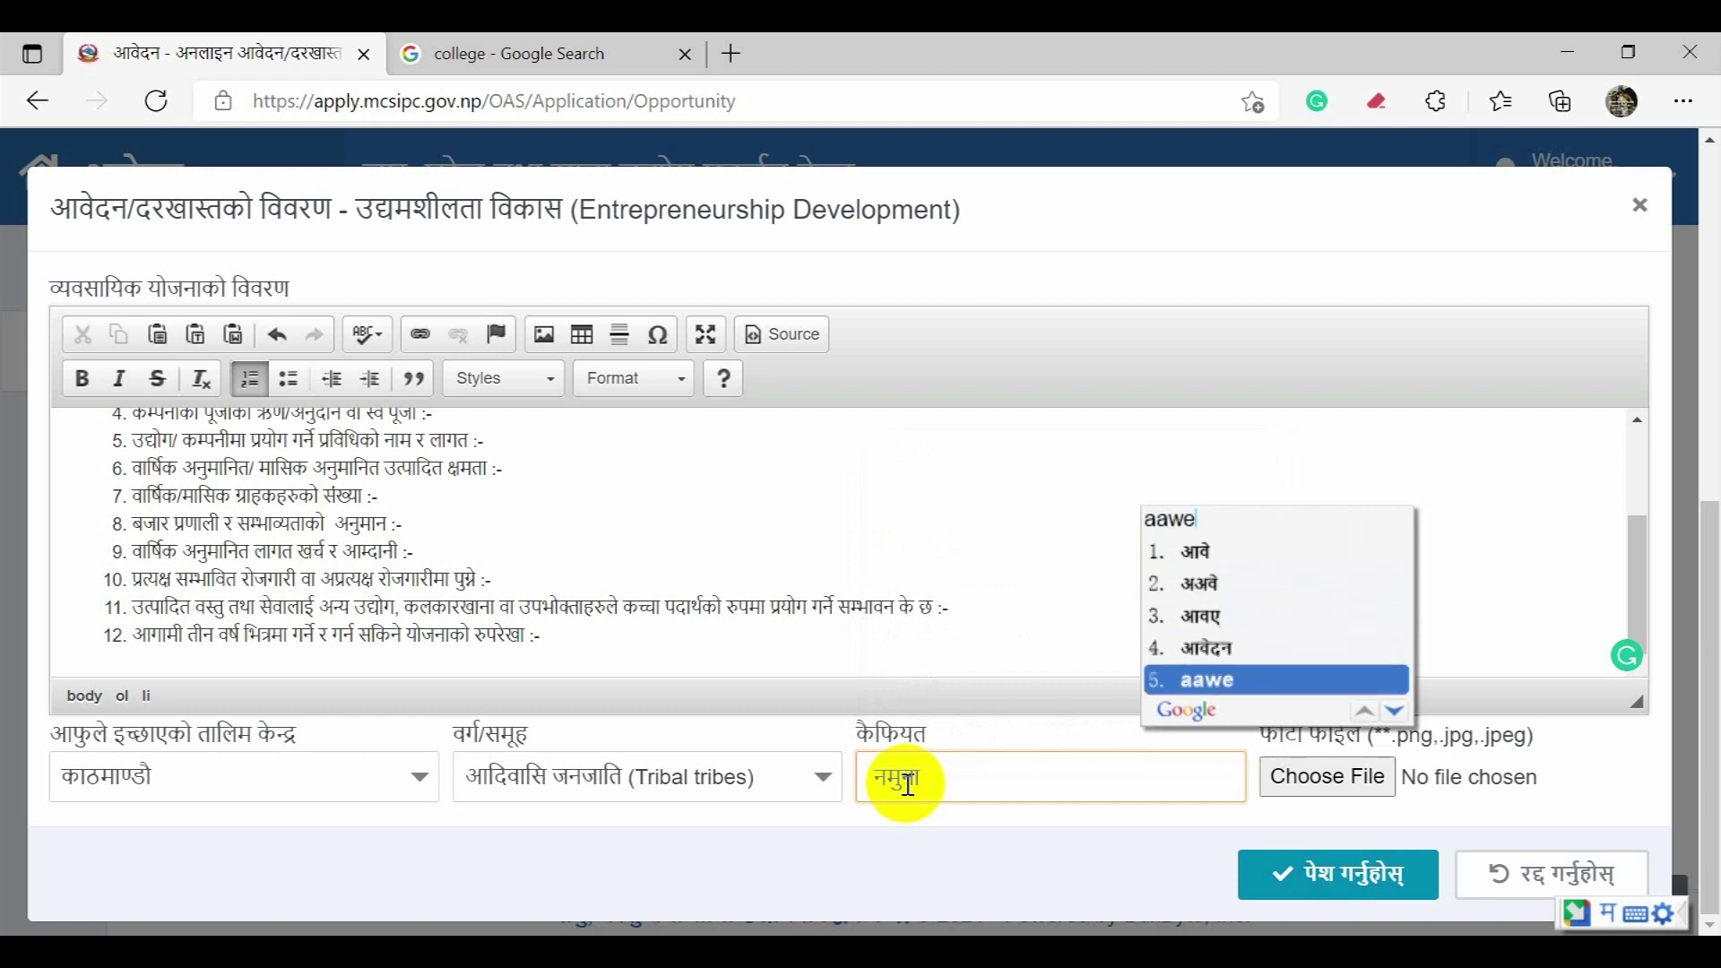
key("Up")
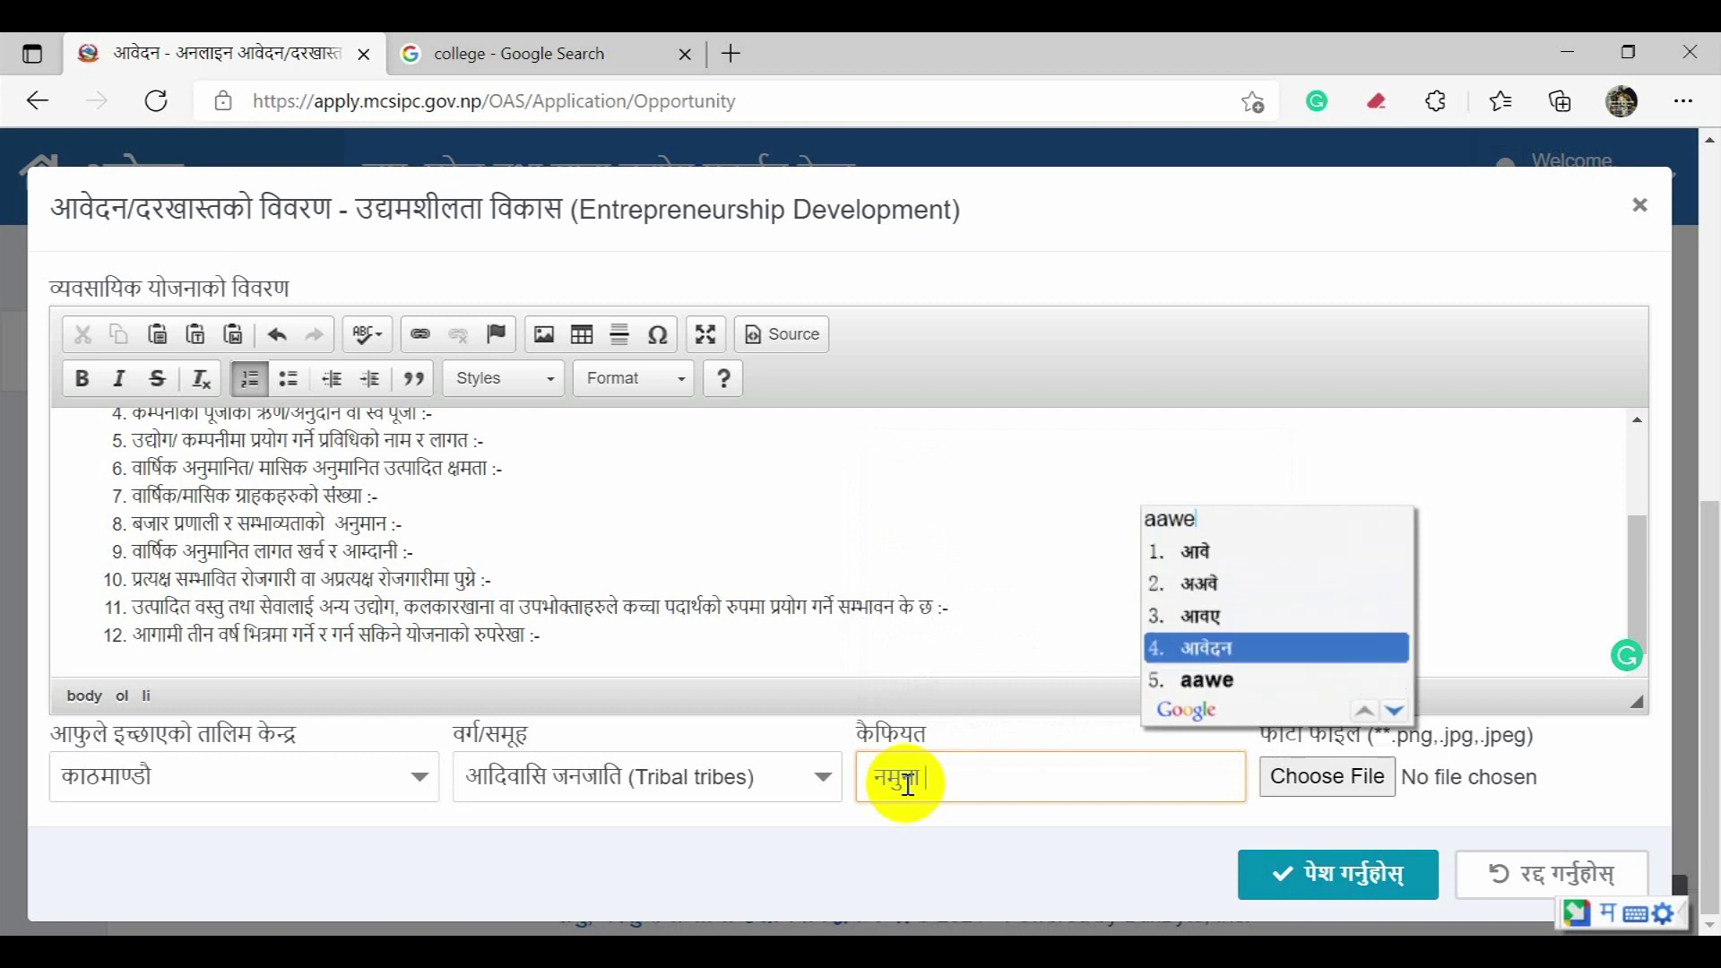
key("Return")
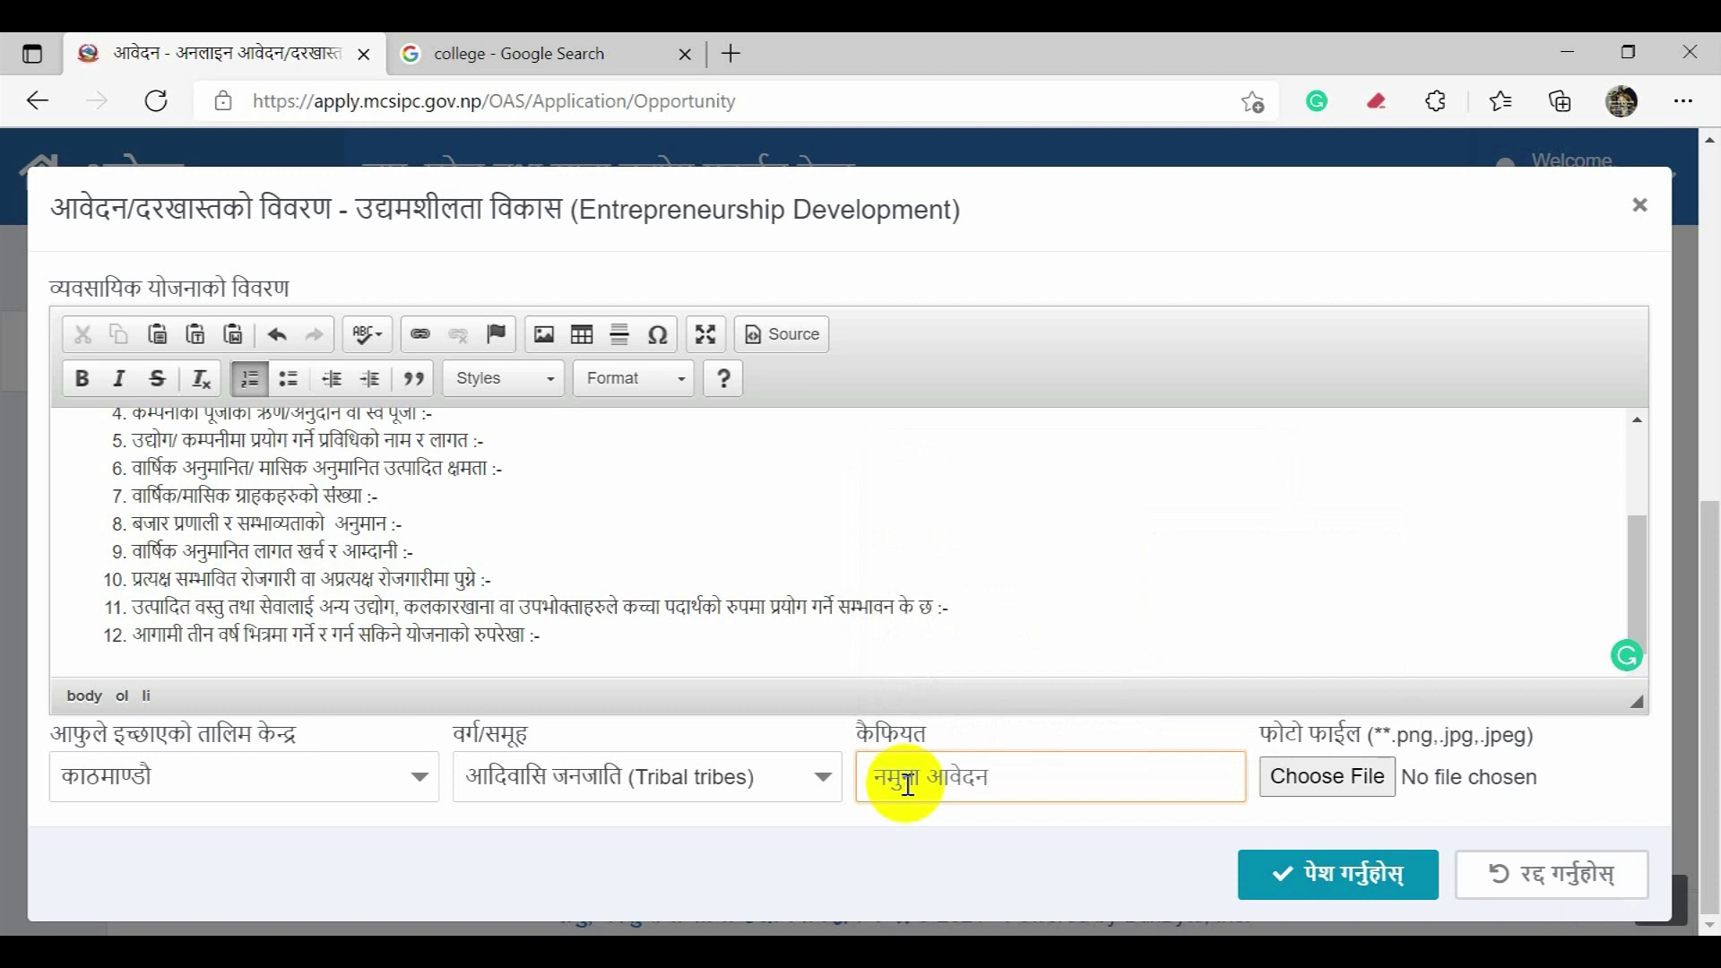
left_click(1323, 875)
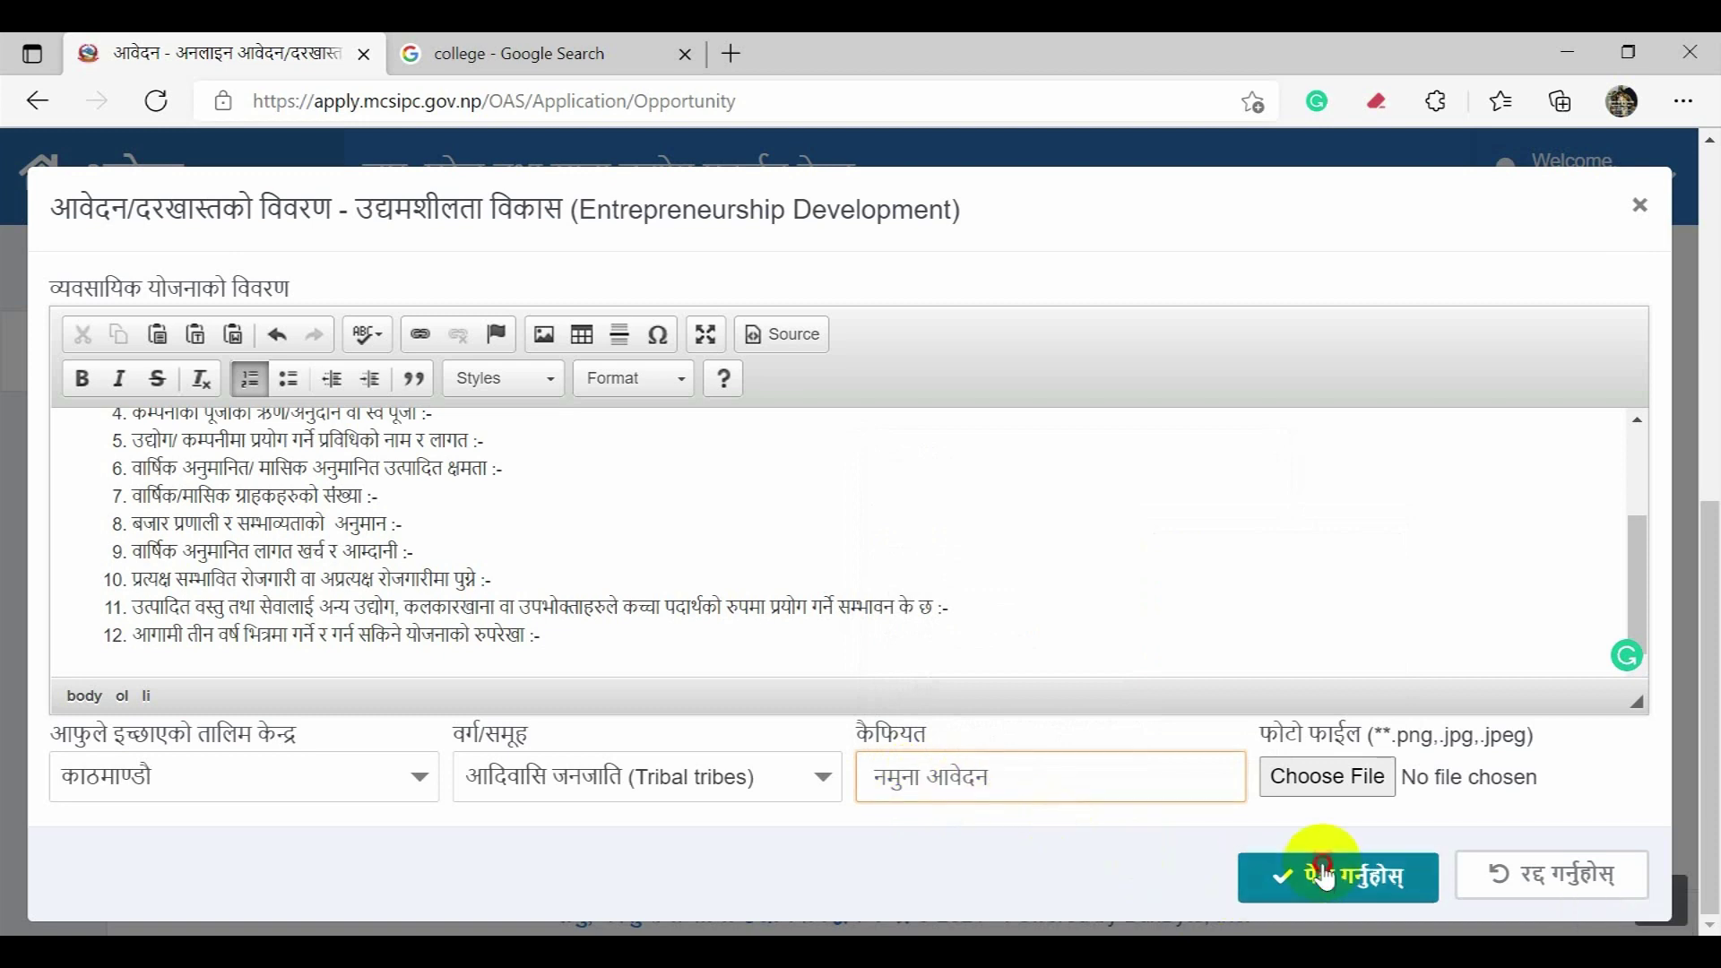
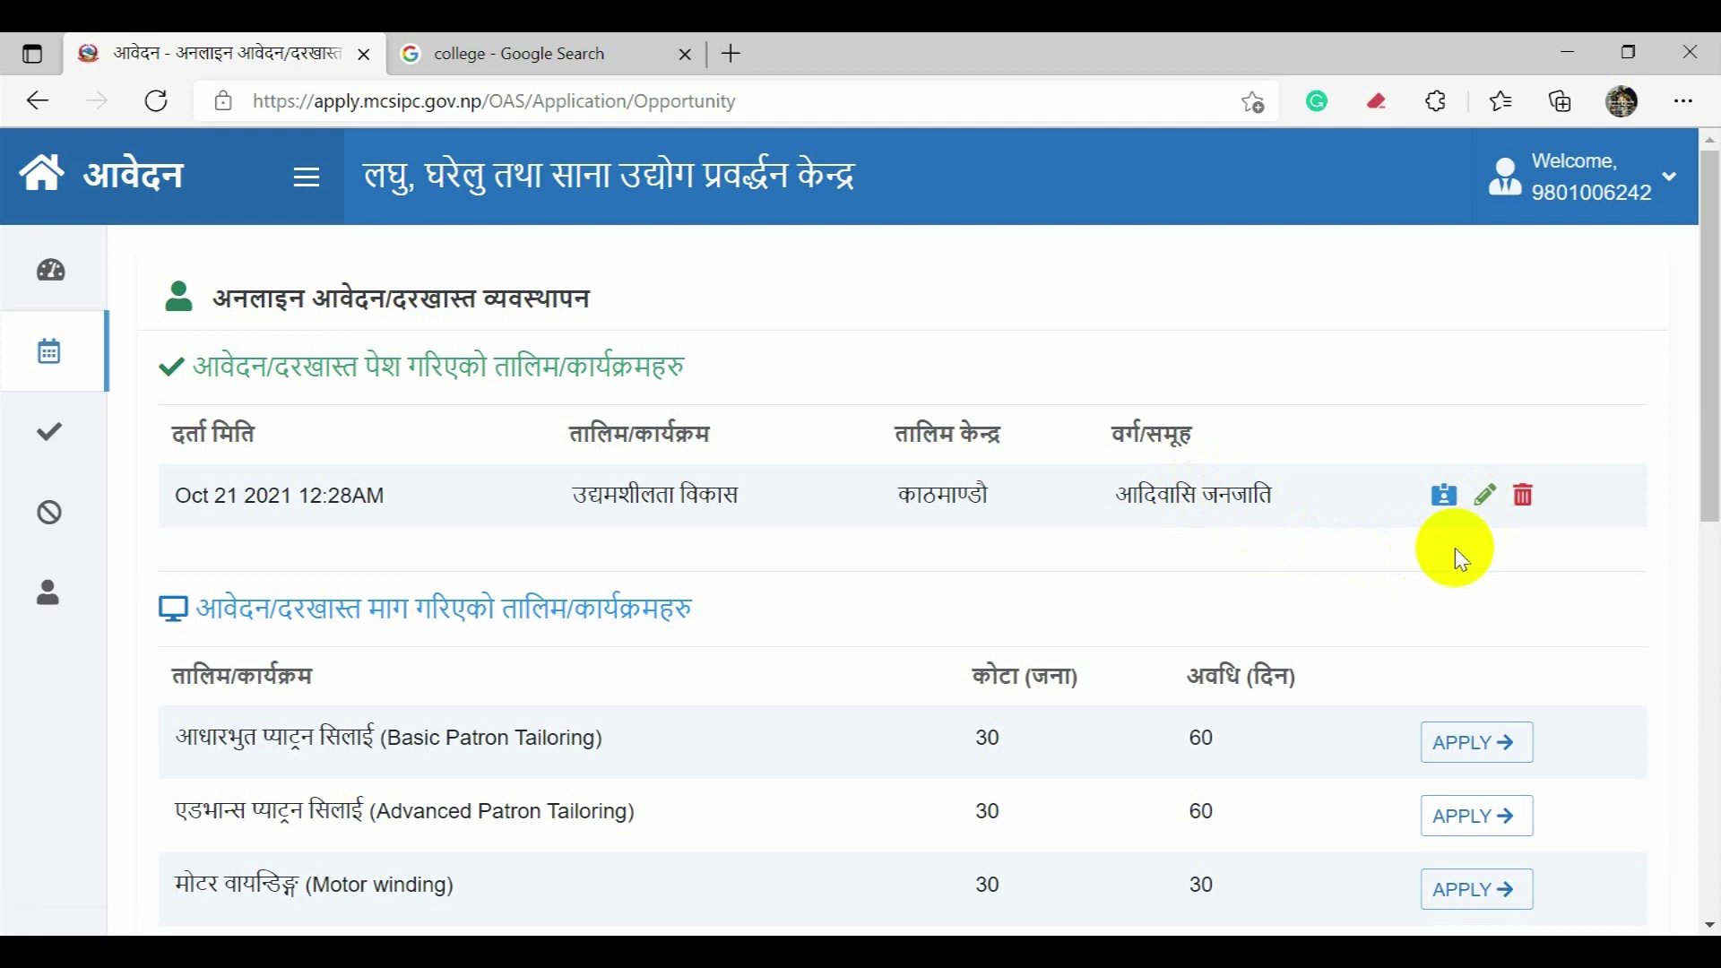
Step: Open the Entrepreneurship application's edit form, look over the business plan, and close it unchanged
left_click(1487, 498)
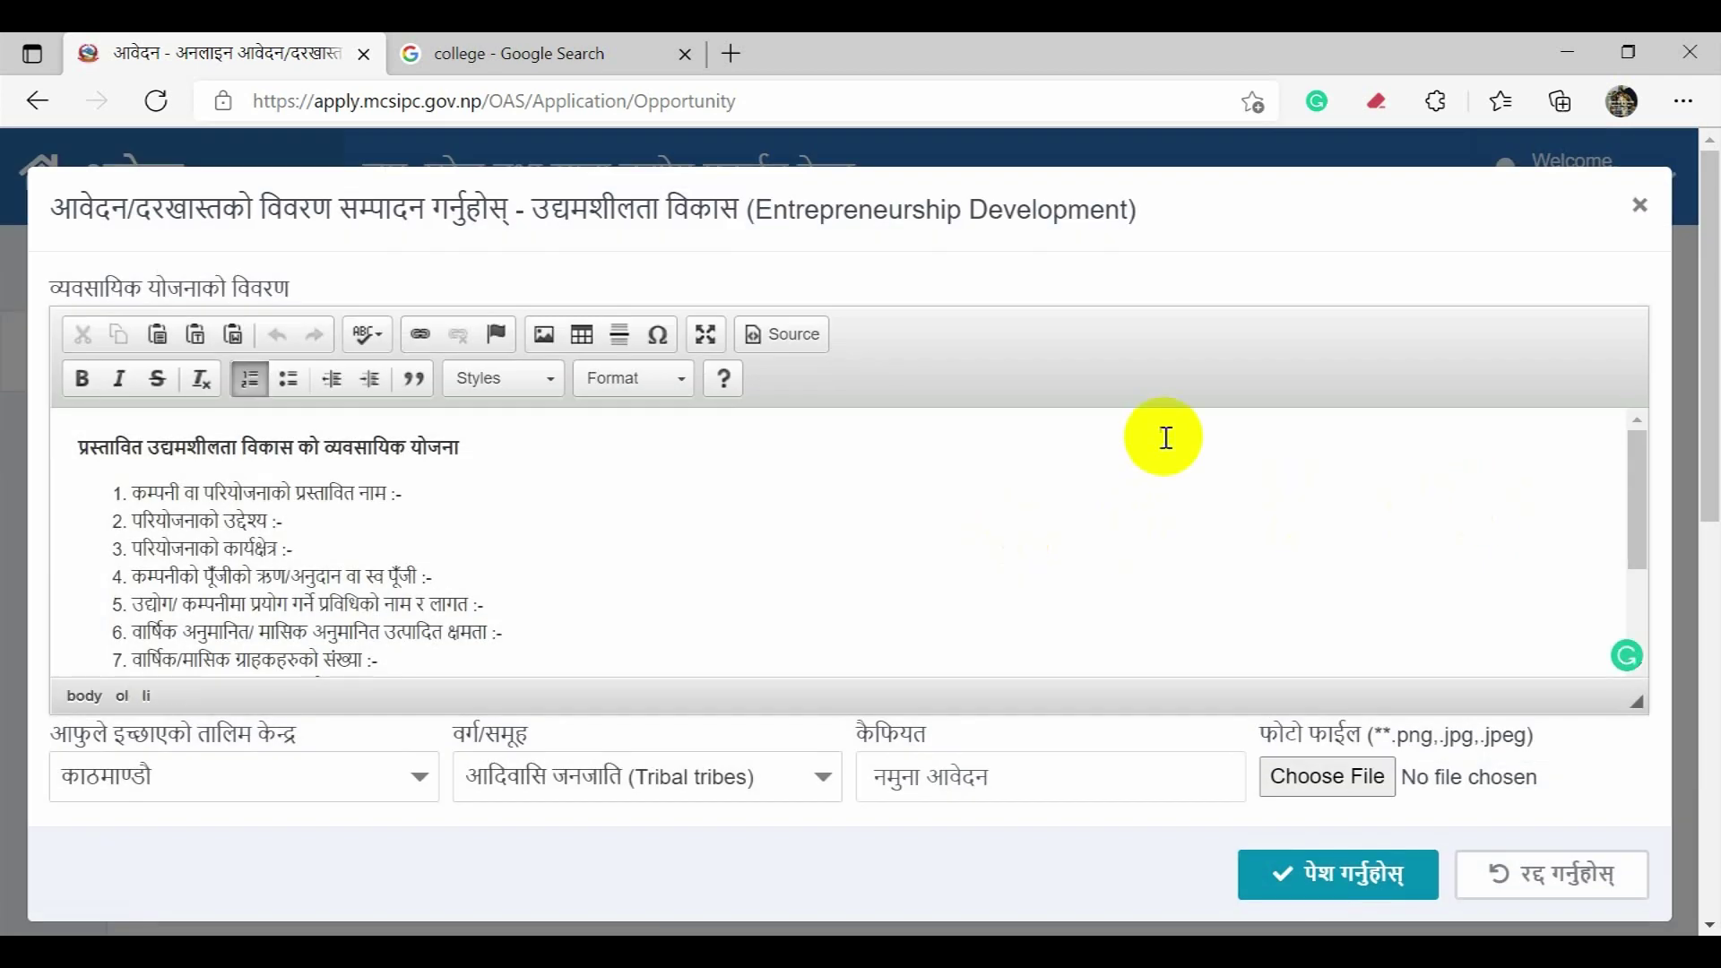
left_click(679, 487)
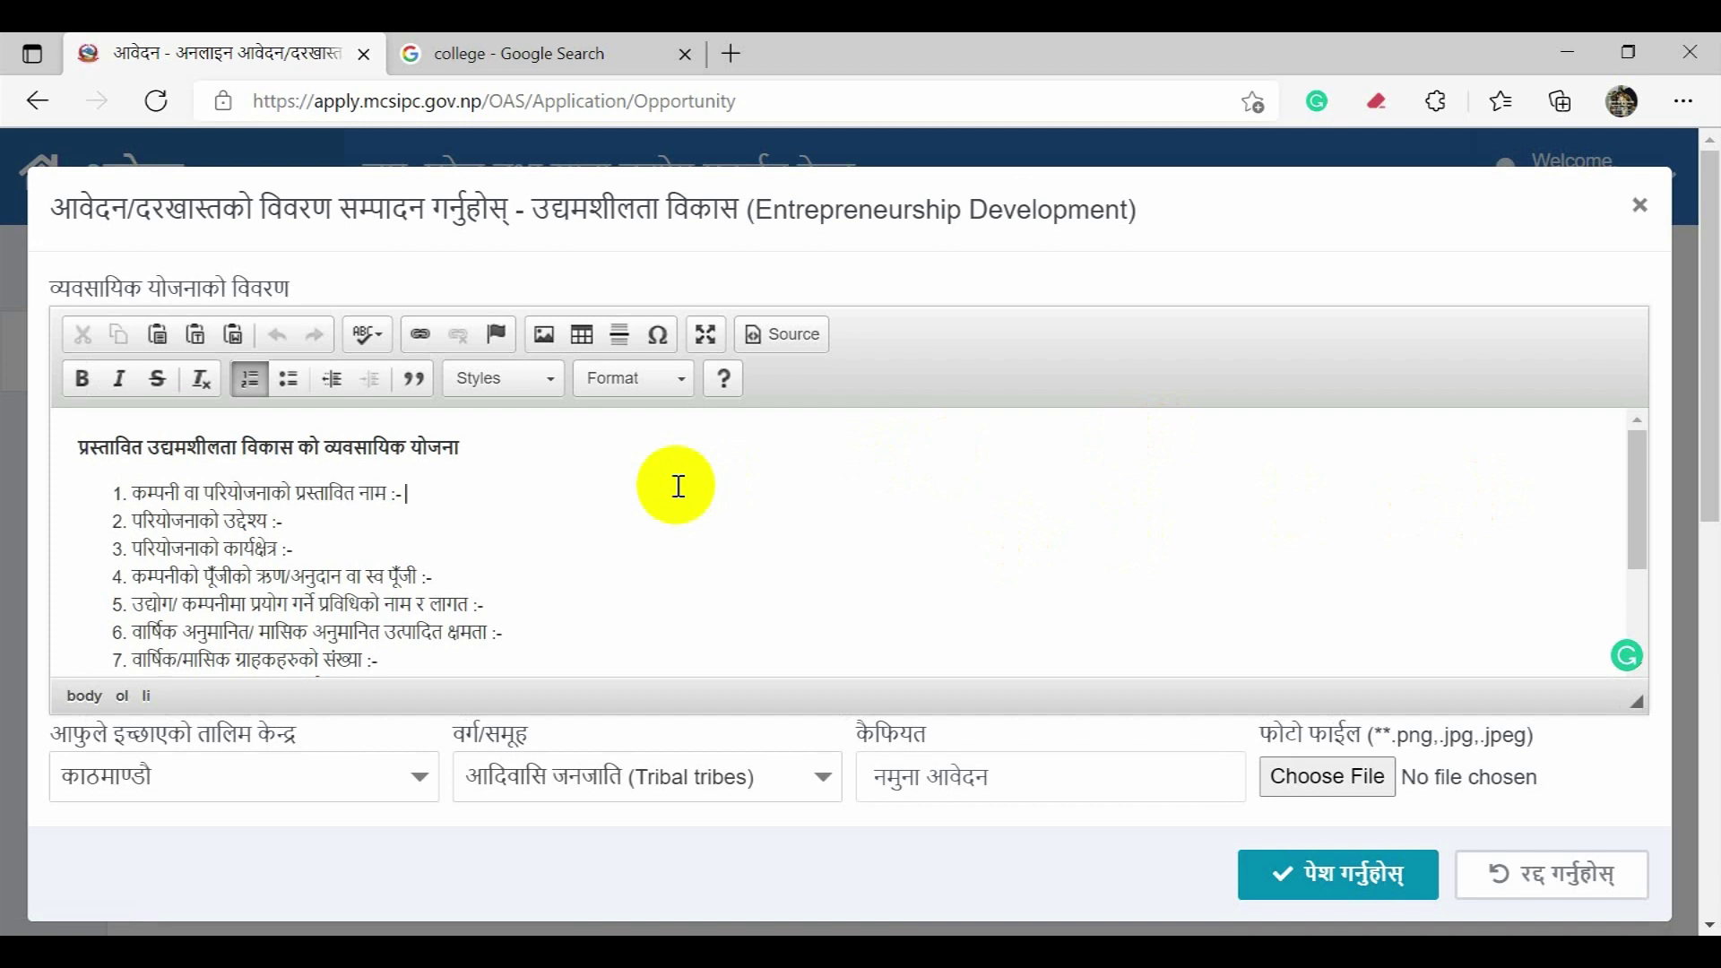
scroll(681, 489, "down", 3)
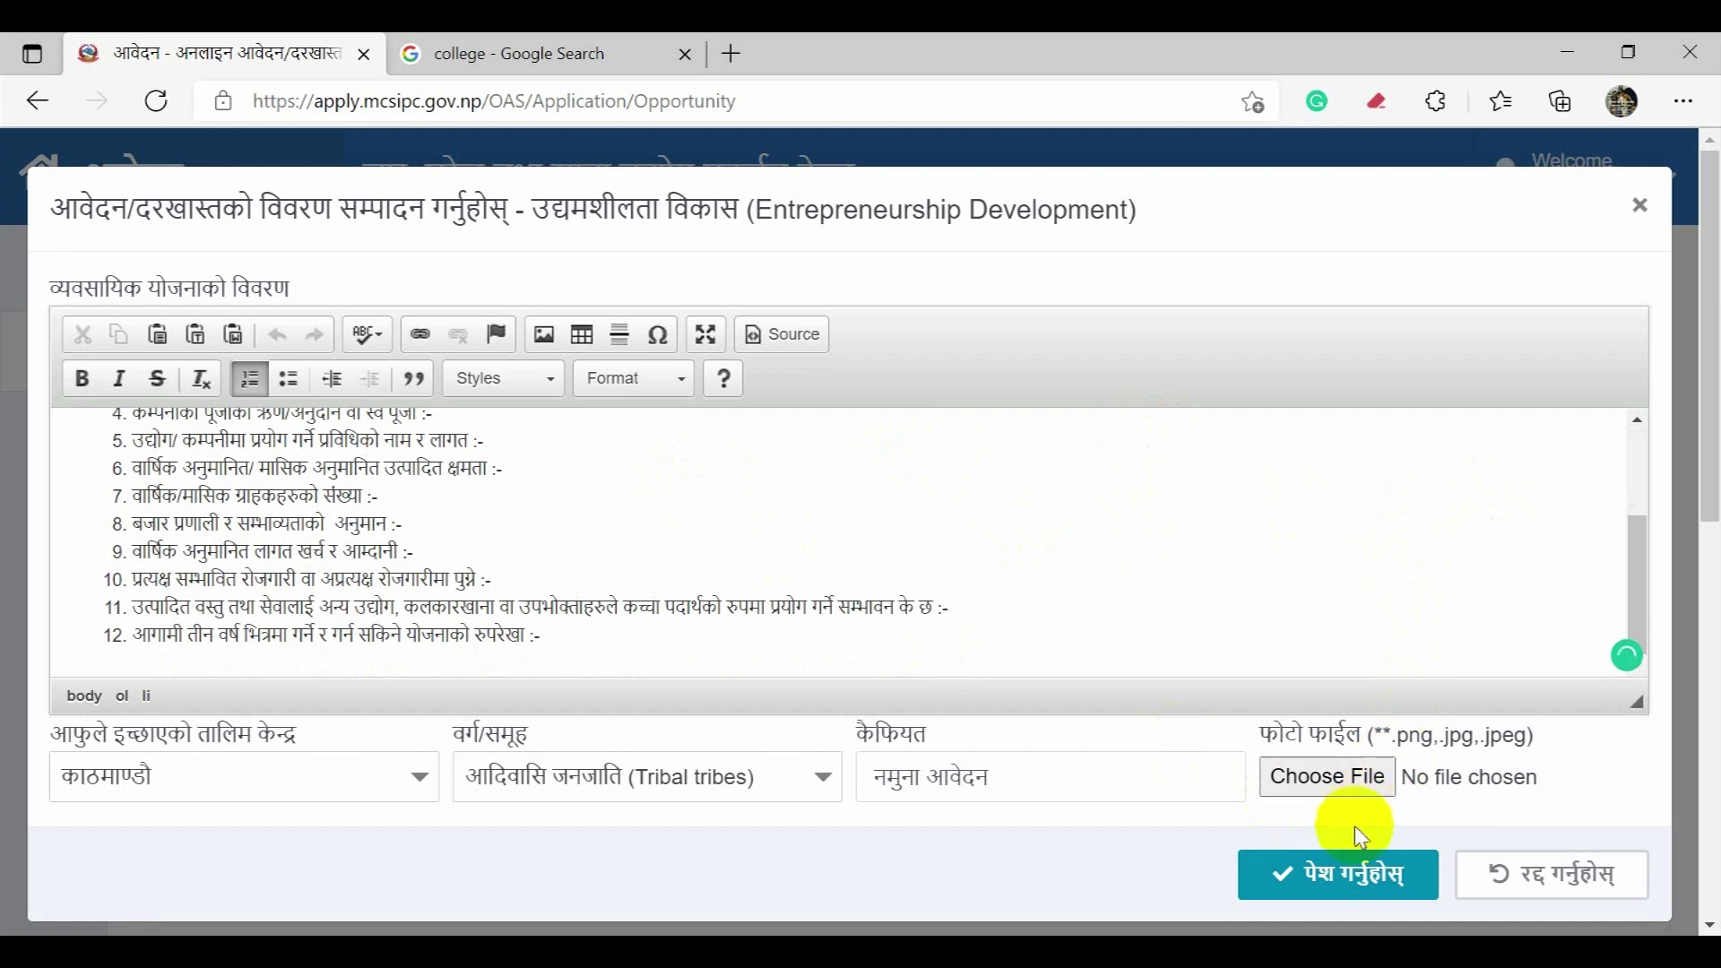
left_click(1637, 205)
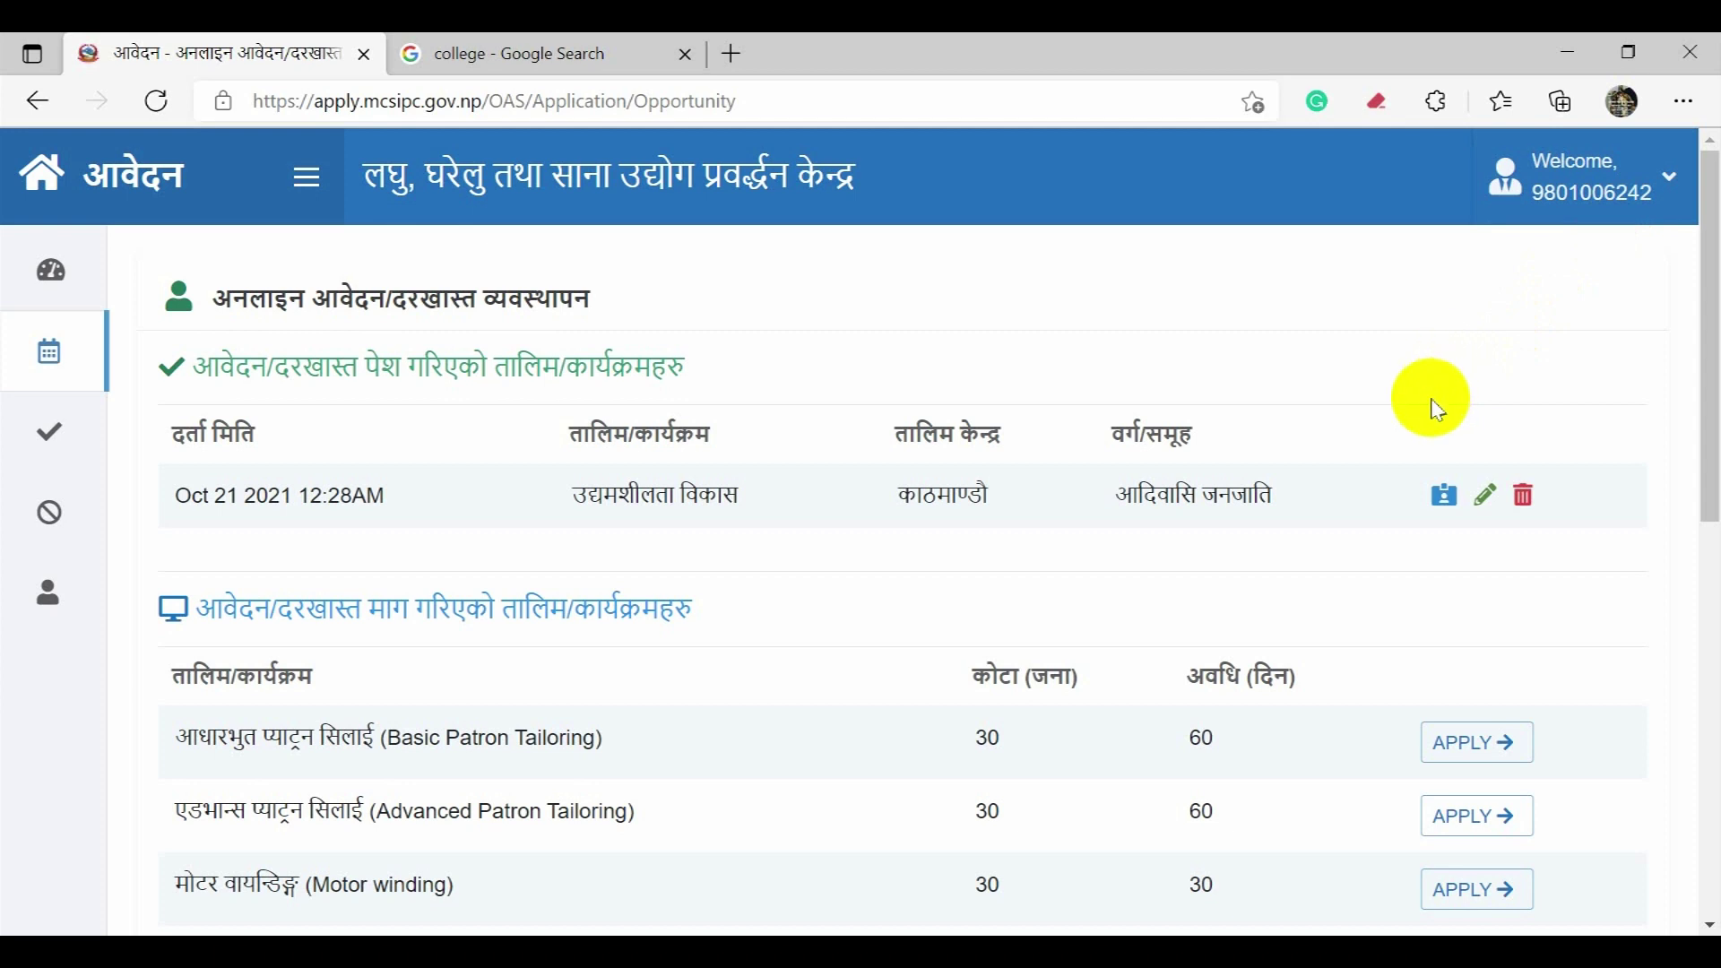
Step: Open the Entrepreneurship admit card and decline translating the page
left_click(1444, 496)
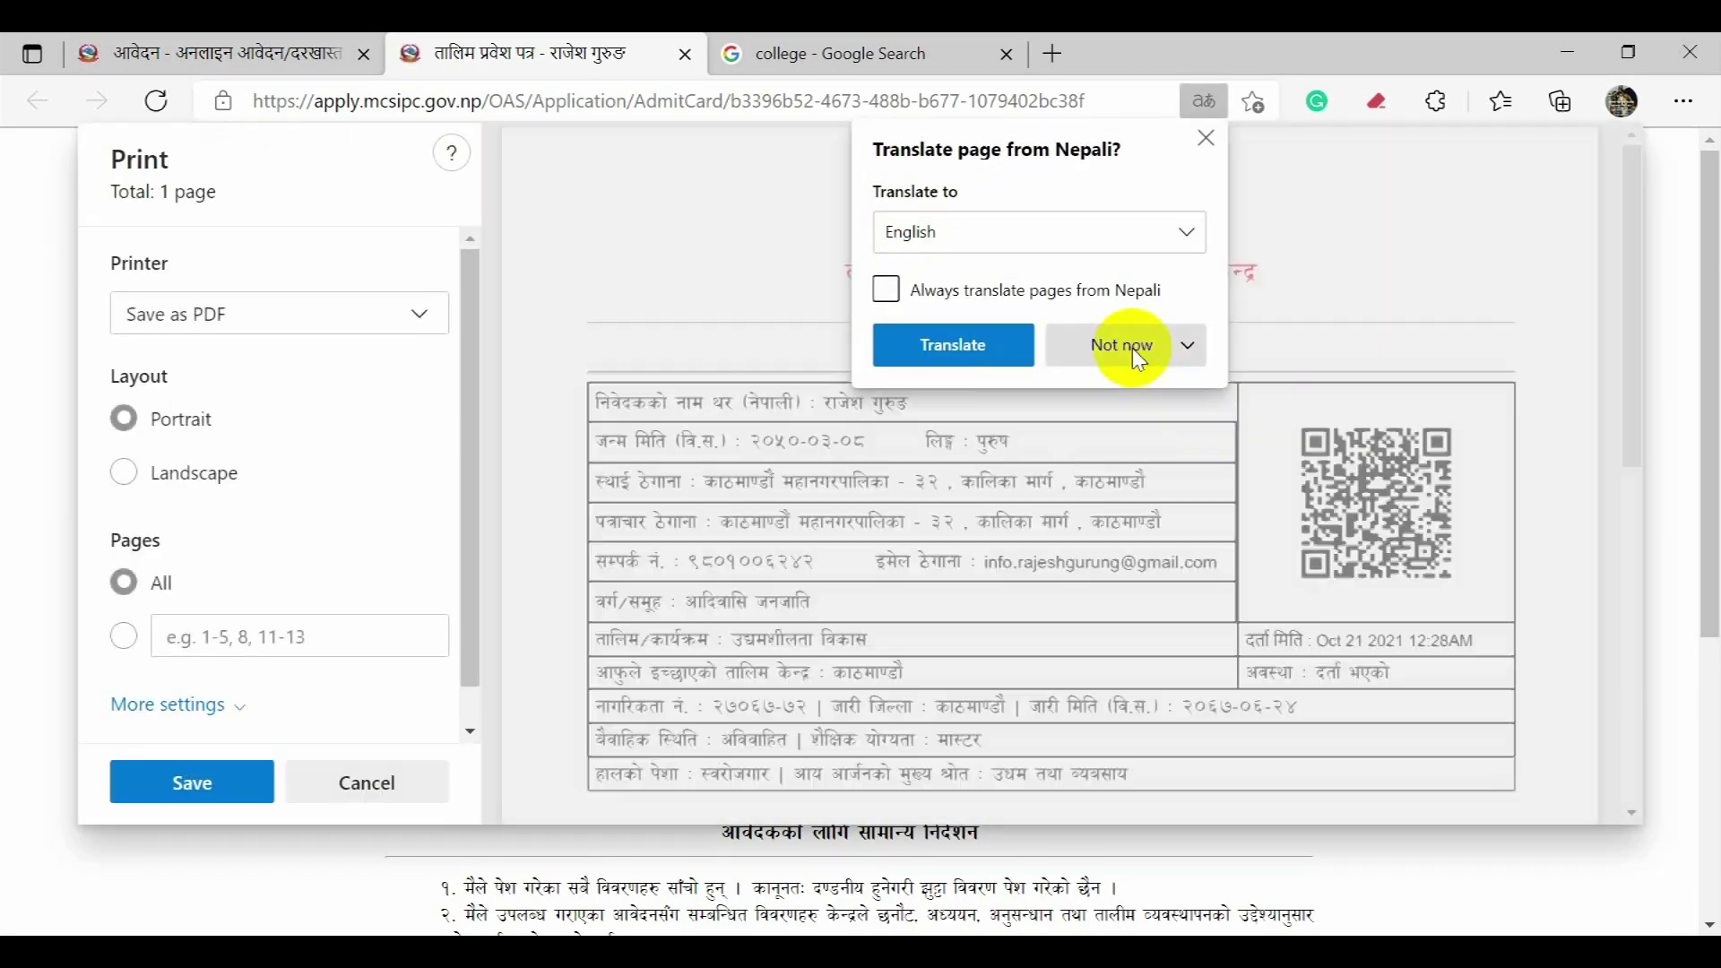
left_click(1133, 347)
left_click(1136, 388)
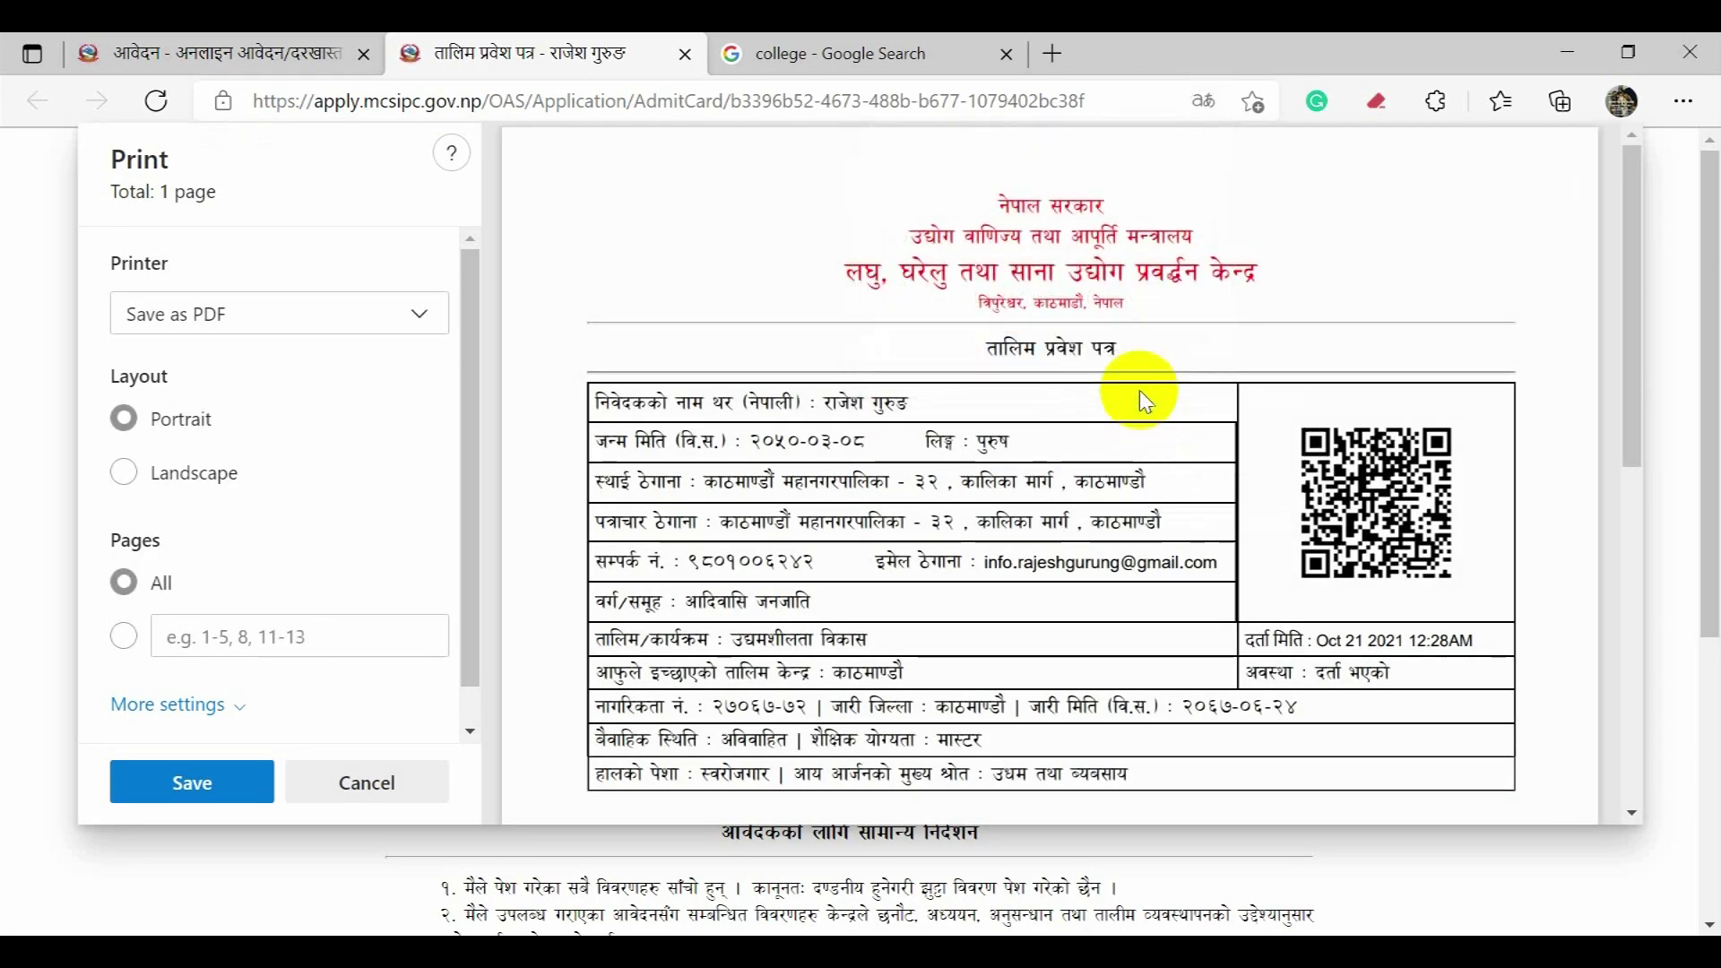
scroll(1157, 413, "down", 7)
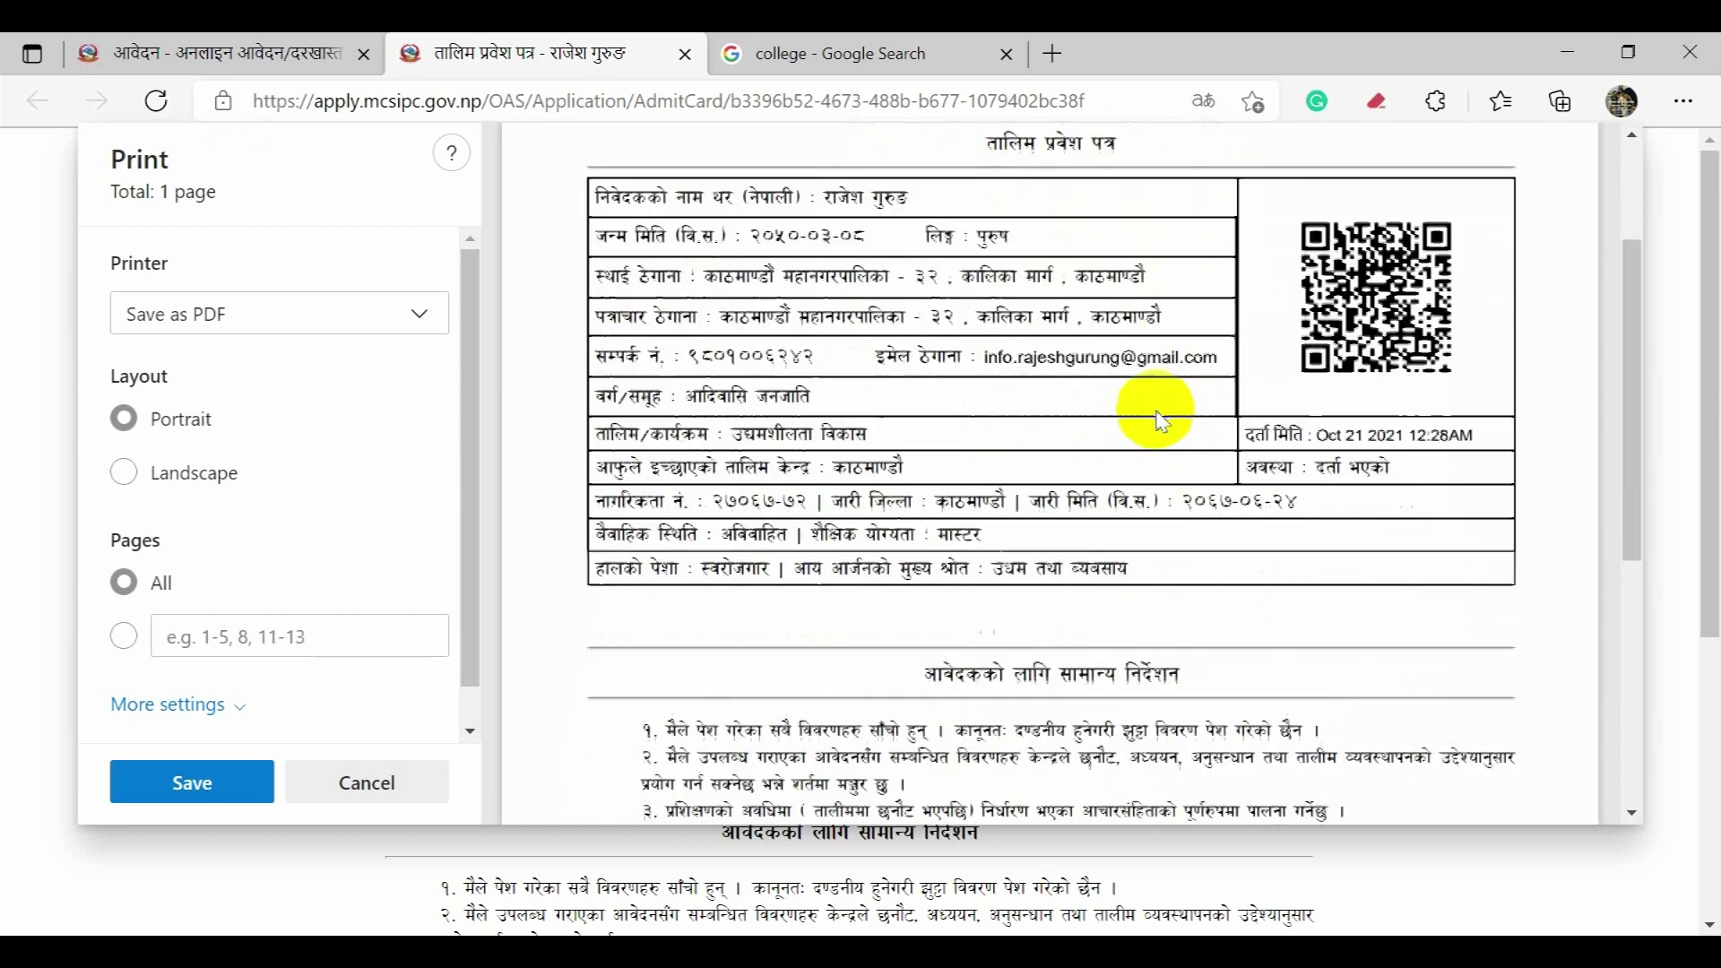
scroll(1163, 428, "up", 7)
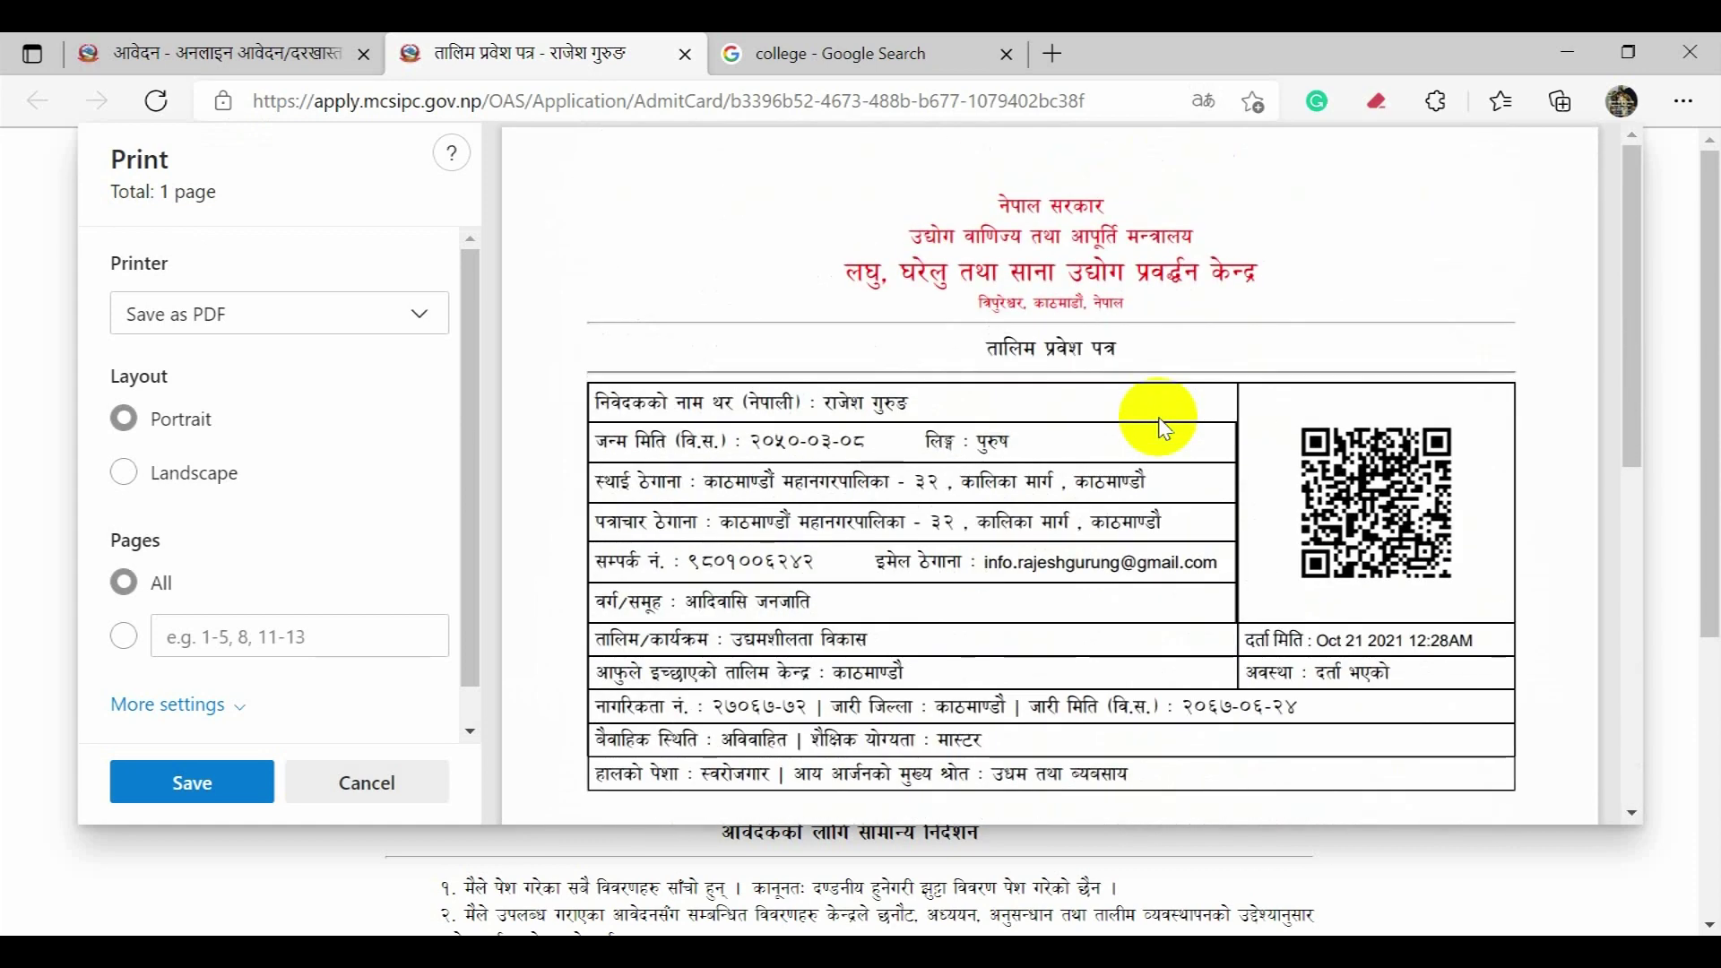
Step: Save the admit card as a PDF in Downloads using the Save as PDF printer
left_click(405, 339)
left_click(406, 339)
left_click(406, 339)
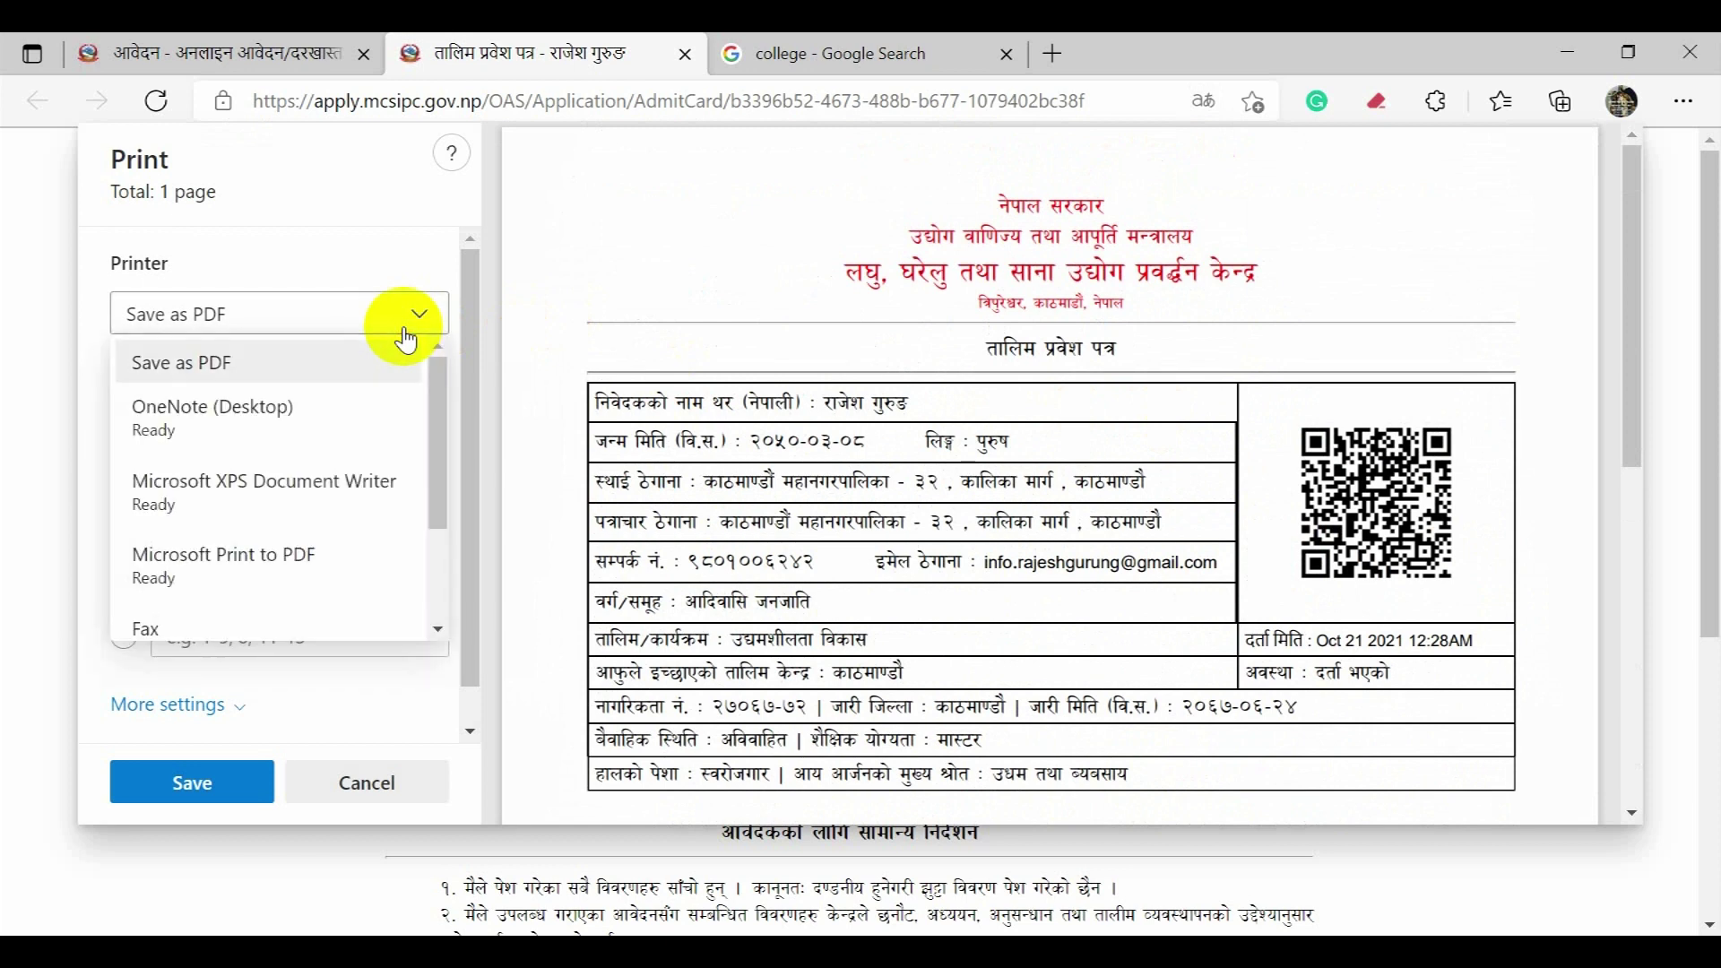
left_click(366, 359)
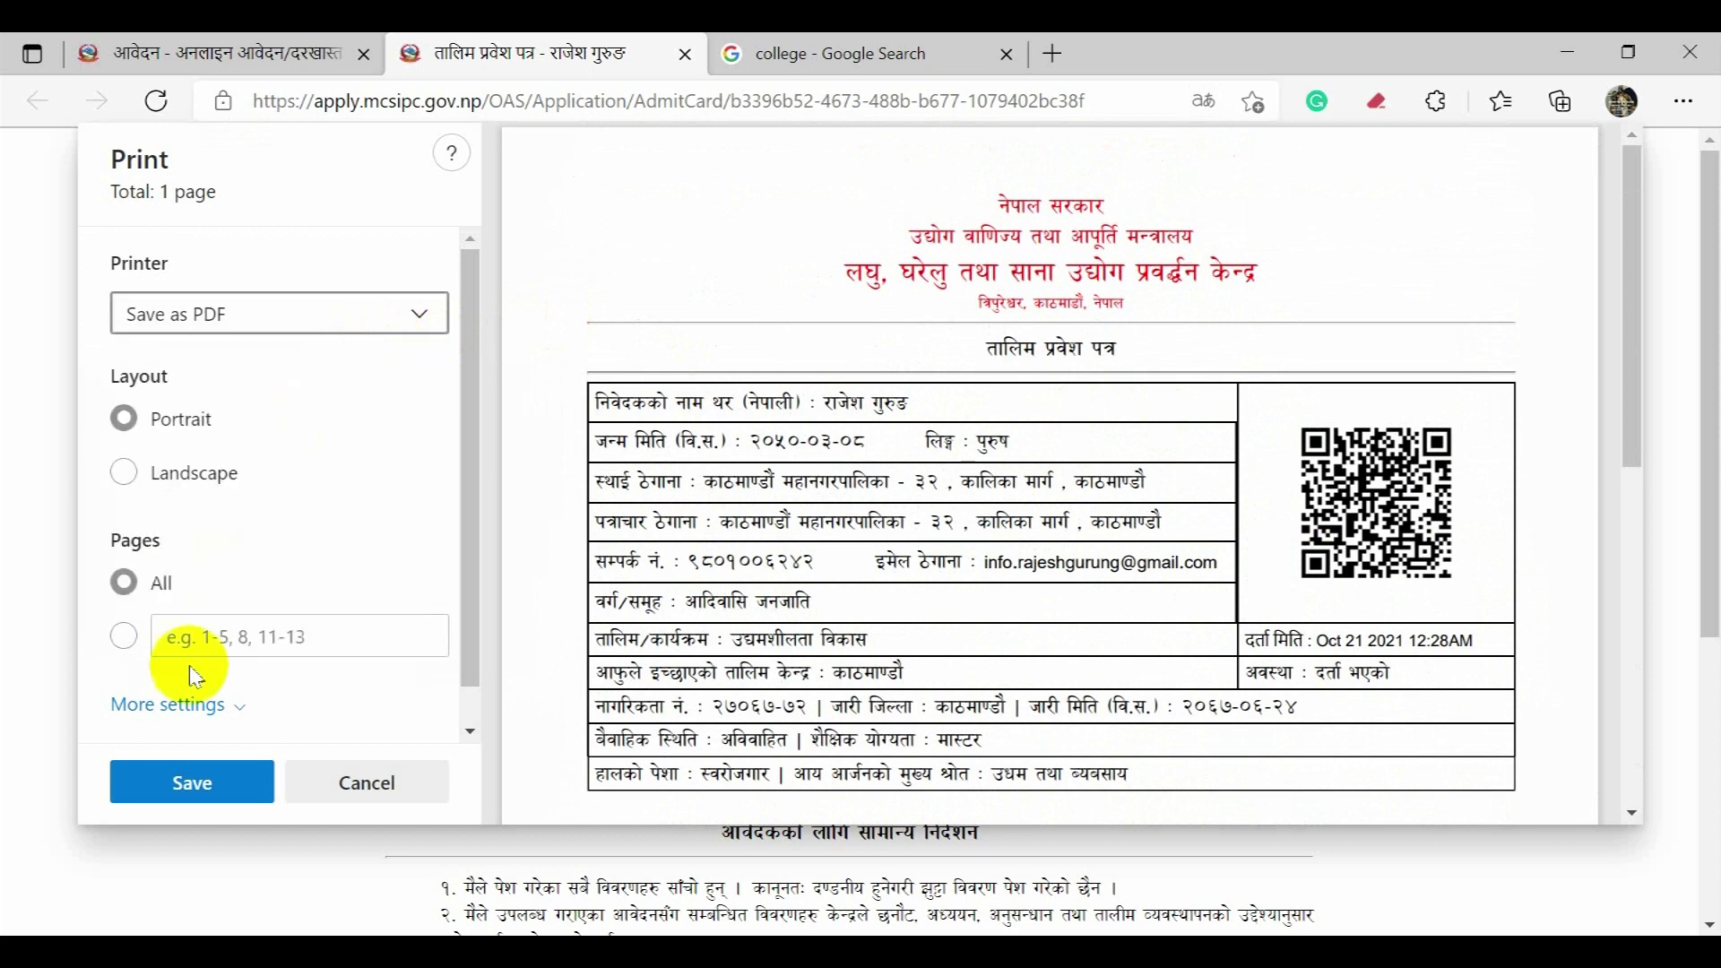
left_click(191, 784)
left_click(598, 630)
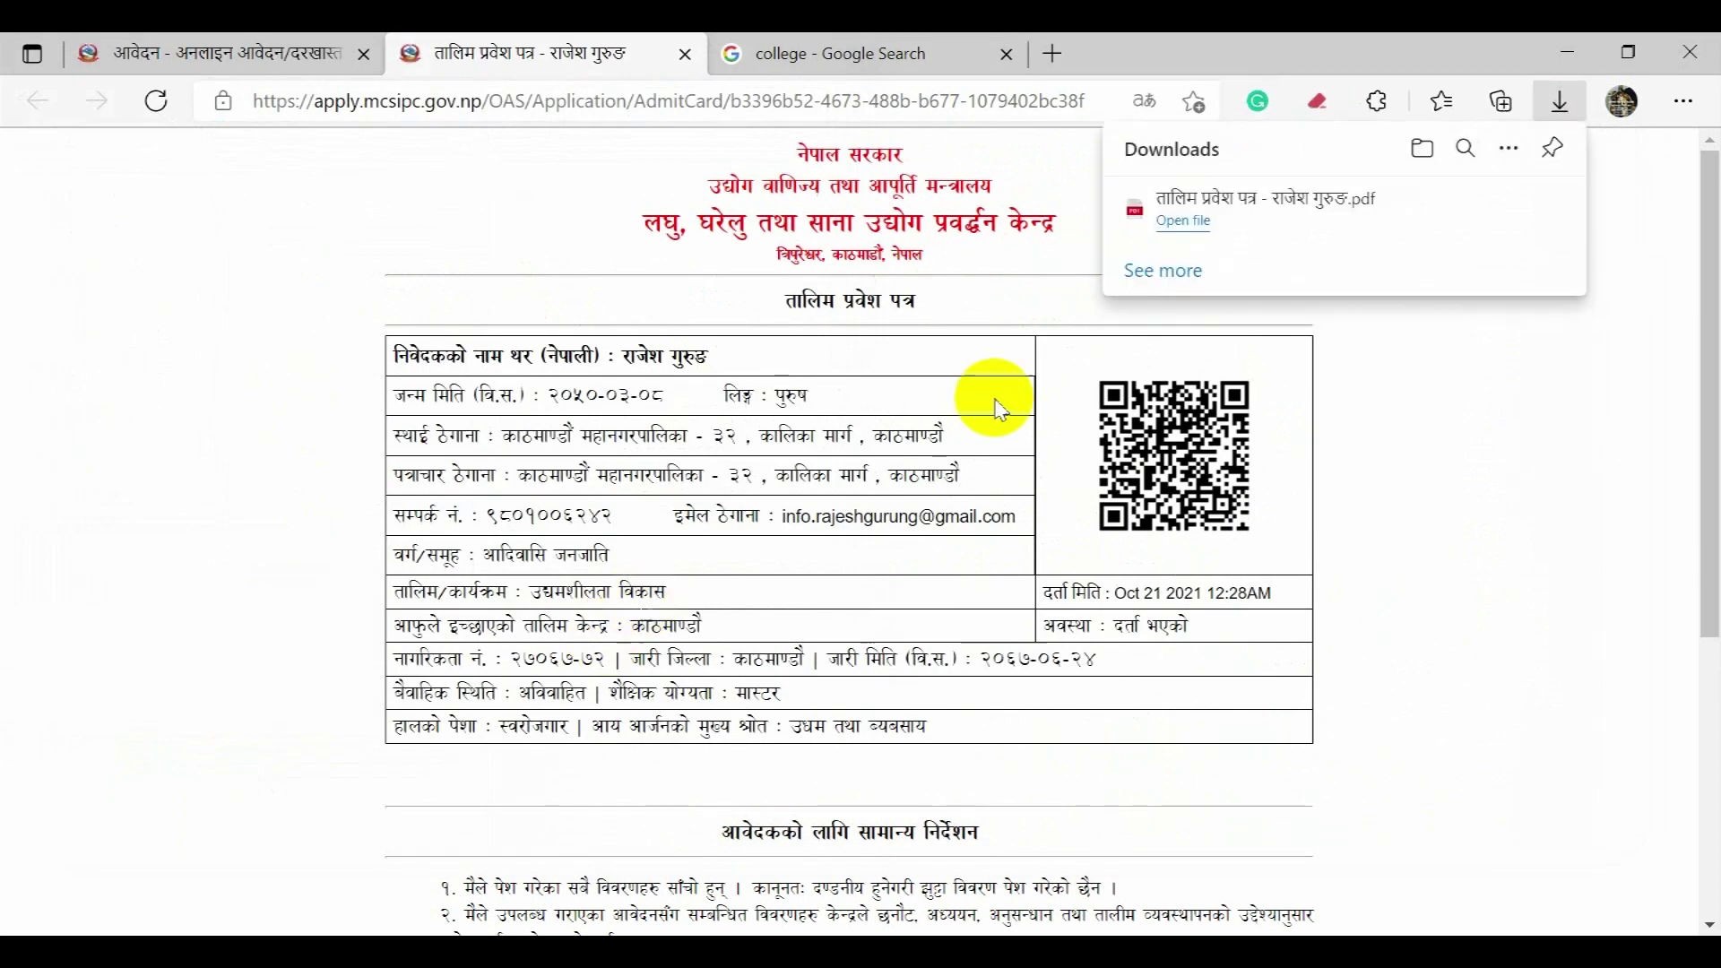
Step: View the downloaded admit card PDF, then close the PDF and admit-card tabs
left_click(1273, 224)
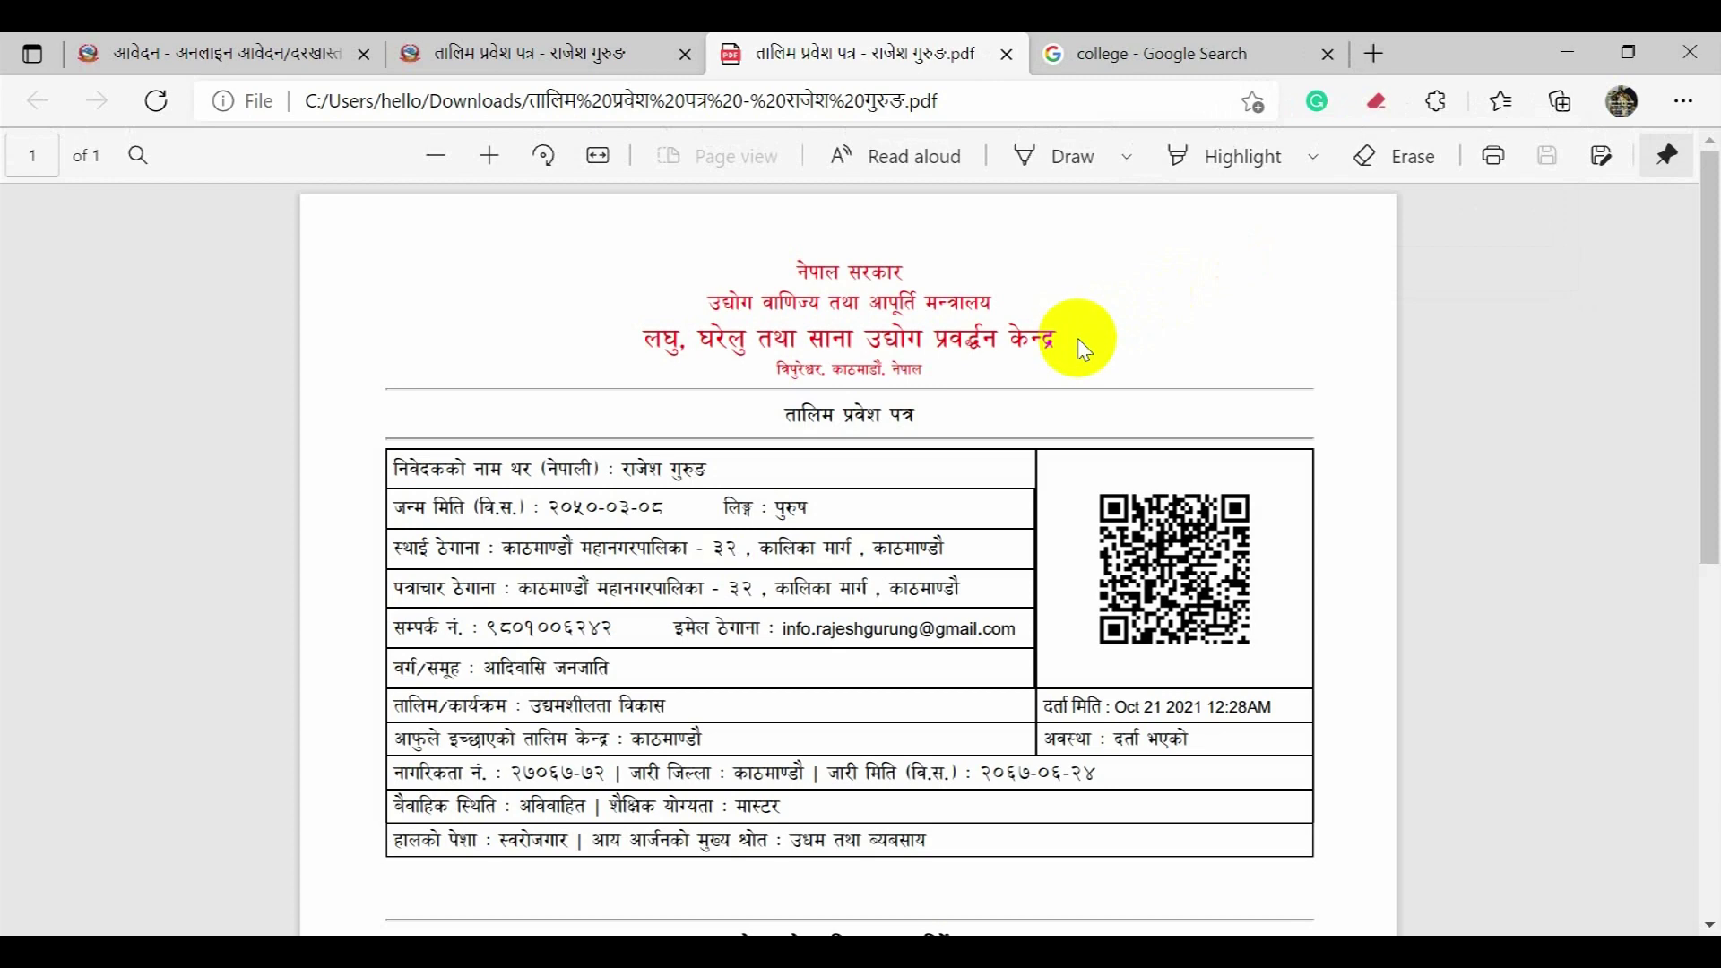
scroll(1191, 459, "down", 8)
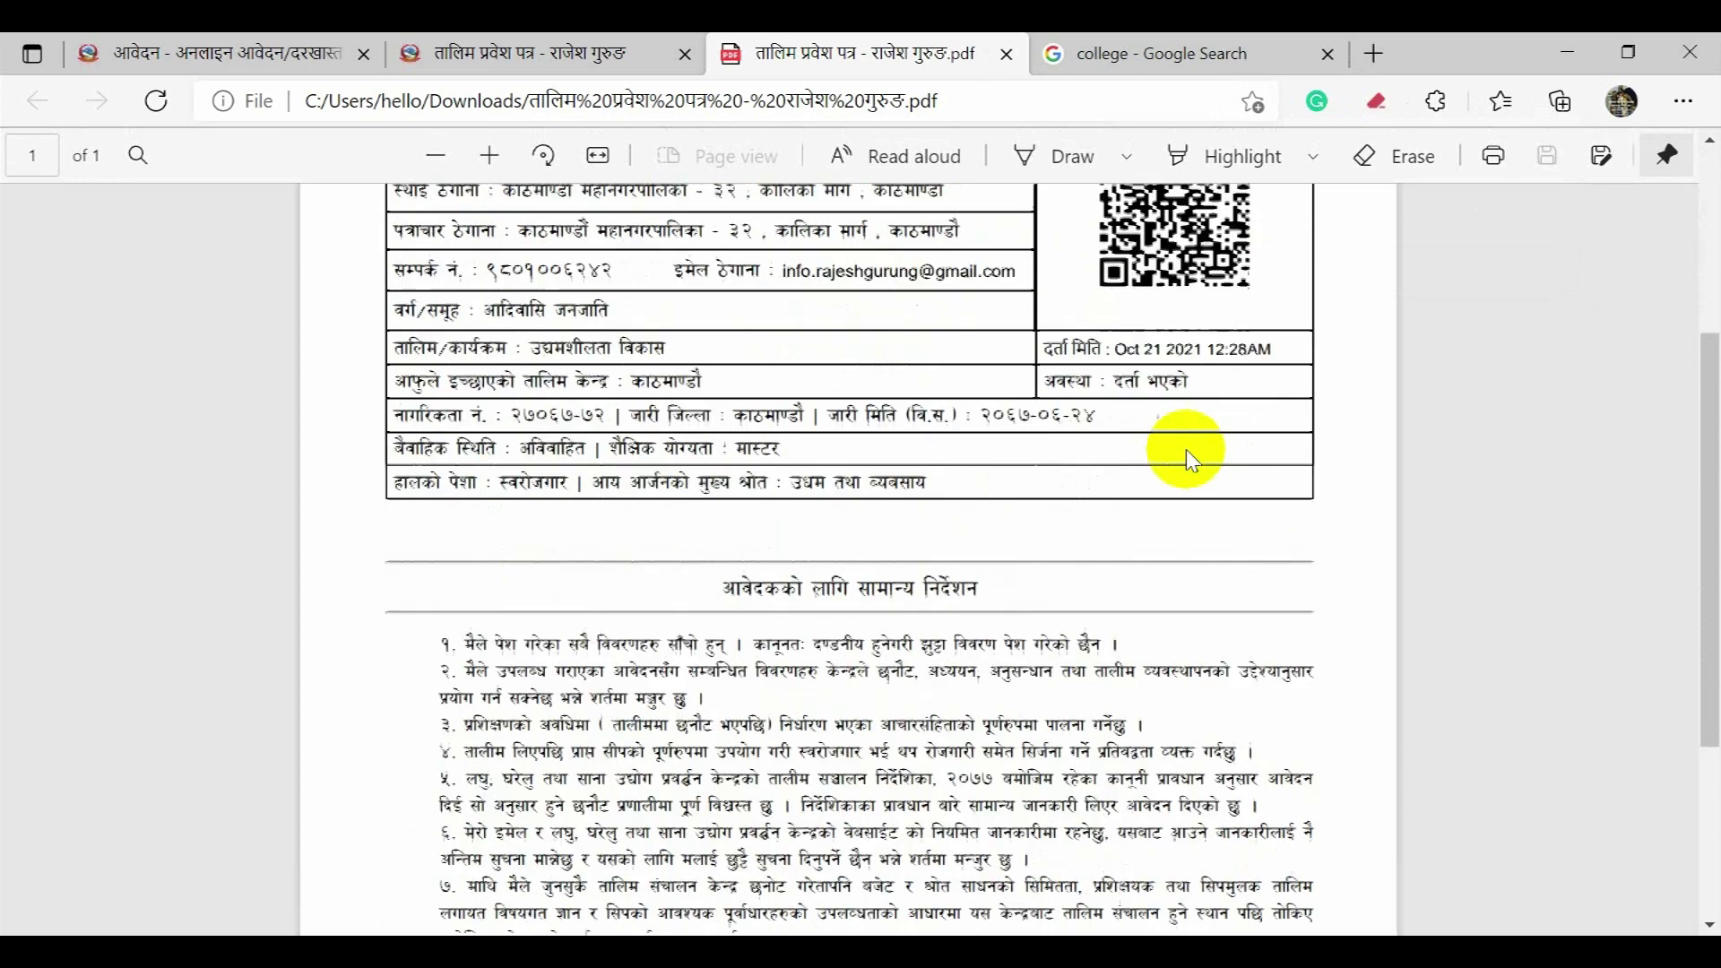
scroll(1191, 459, "up", 8)
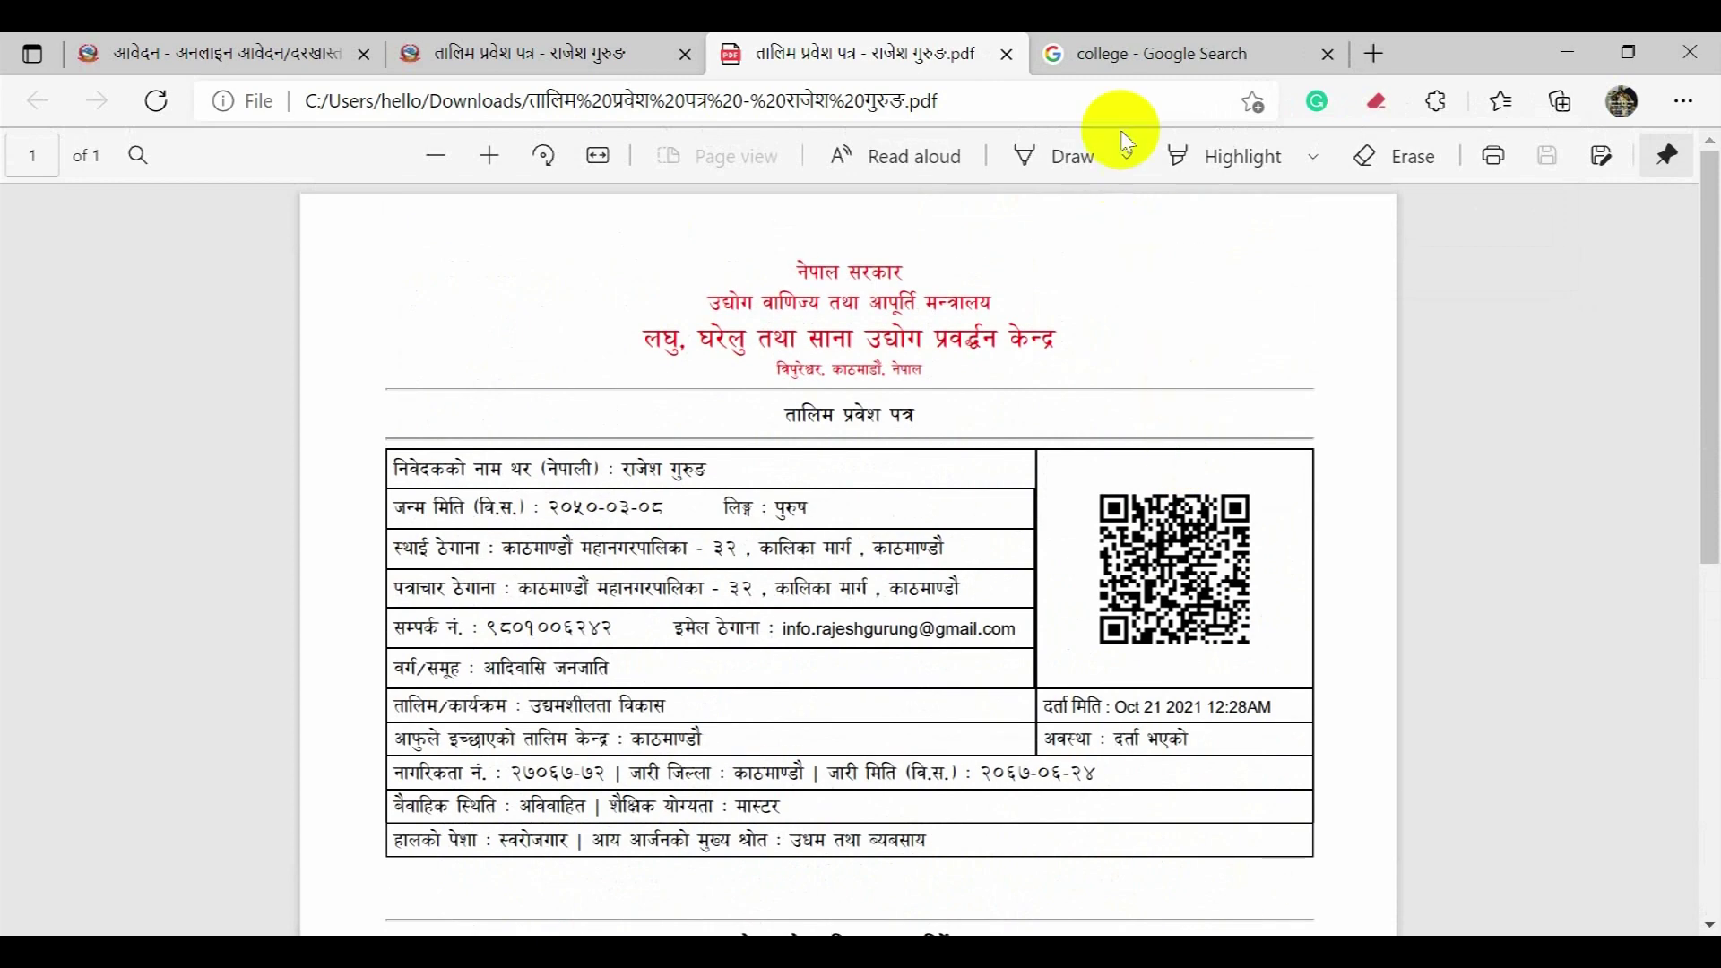
left_click(1009, 64)
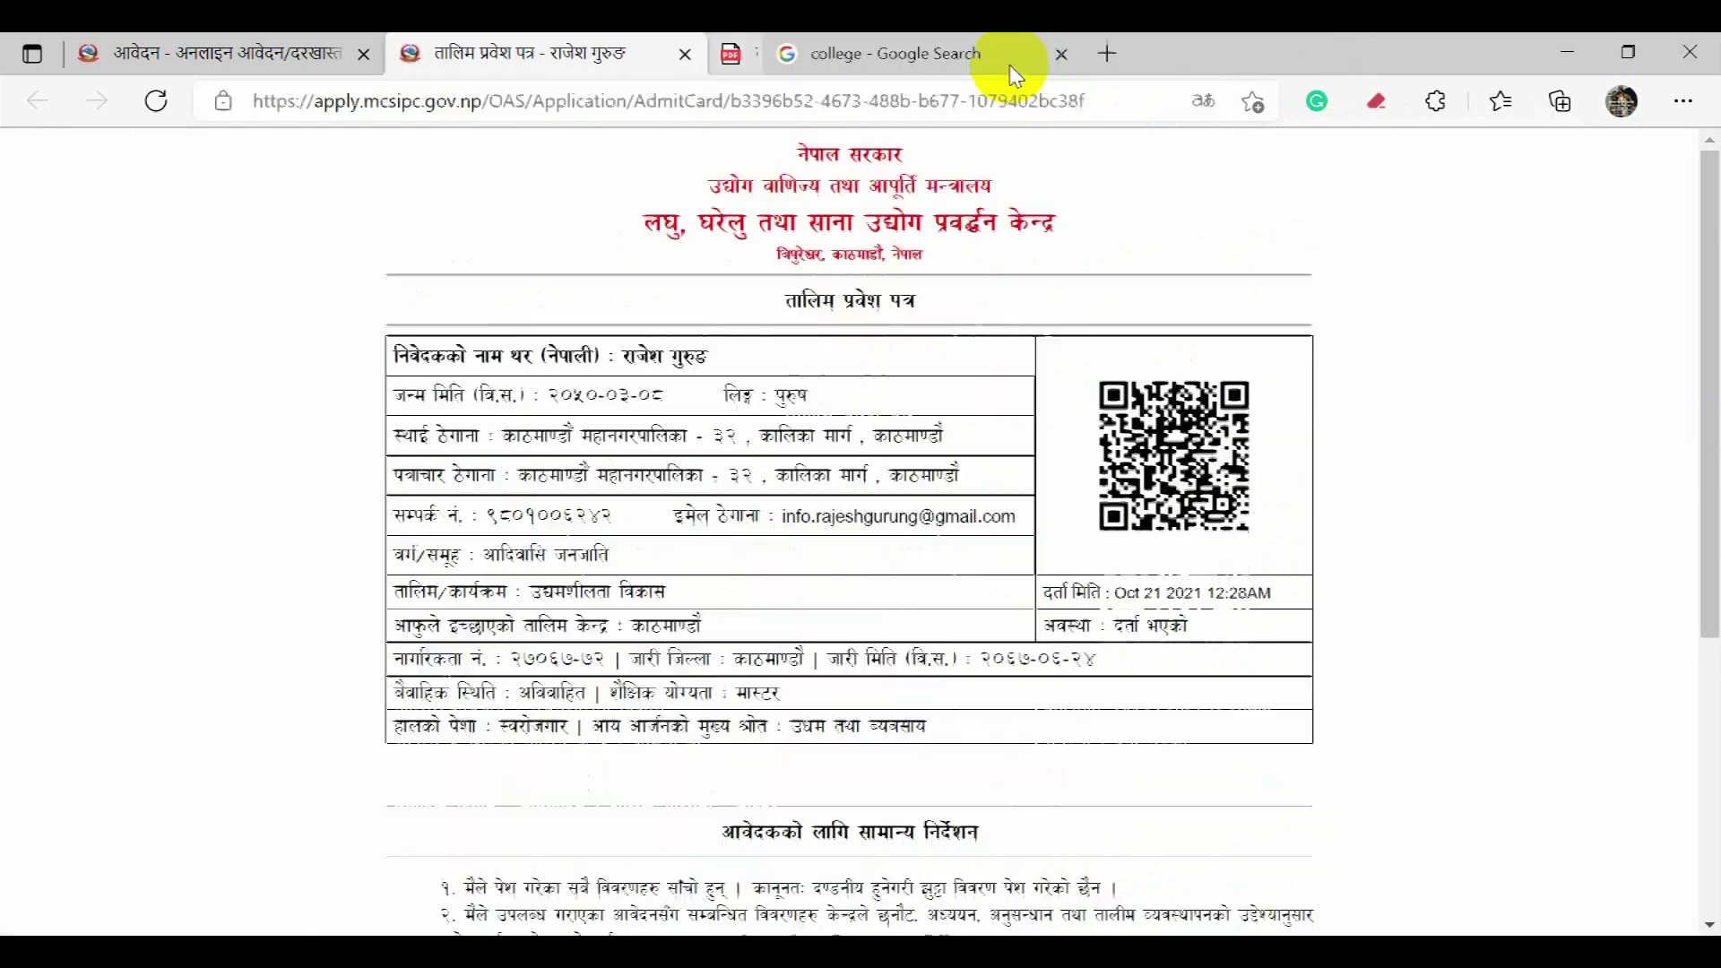
left_click(685, 56)
Step: Close the college search tab and scroll through trainings open for application, like Computer Hardware
left_click(685, 56)
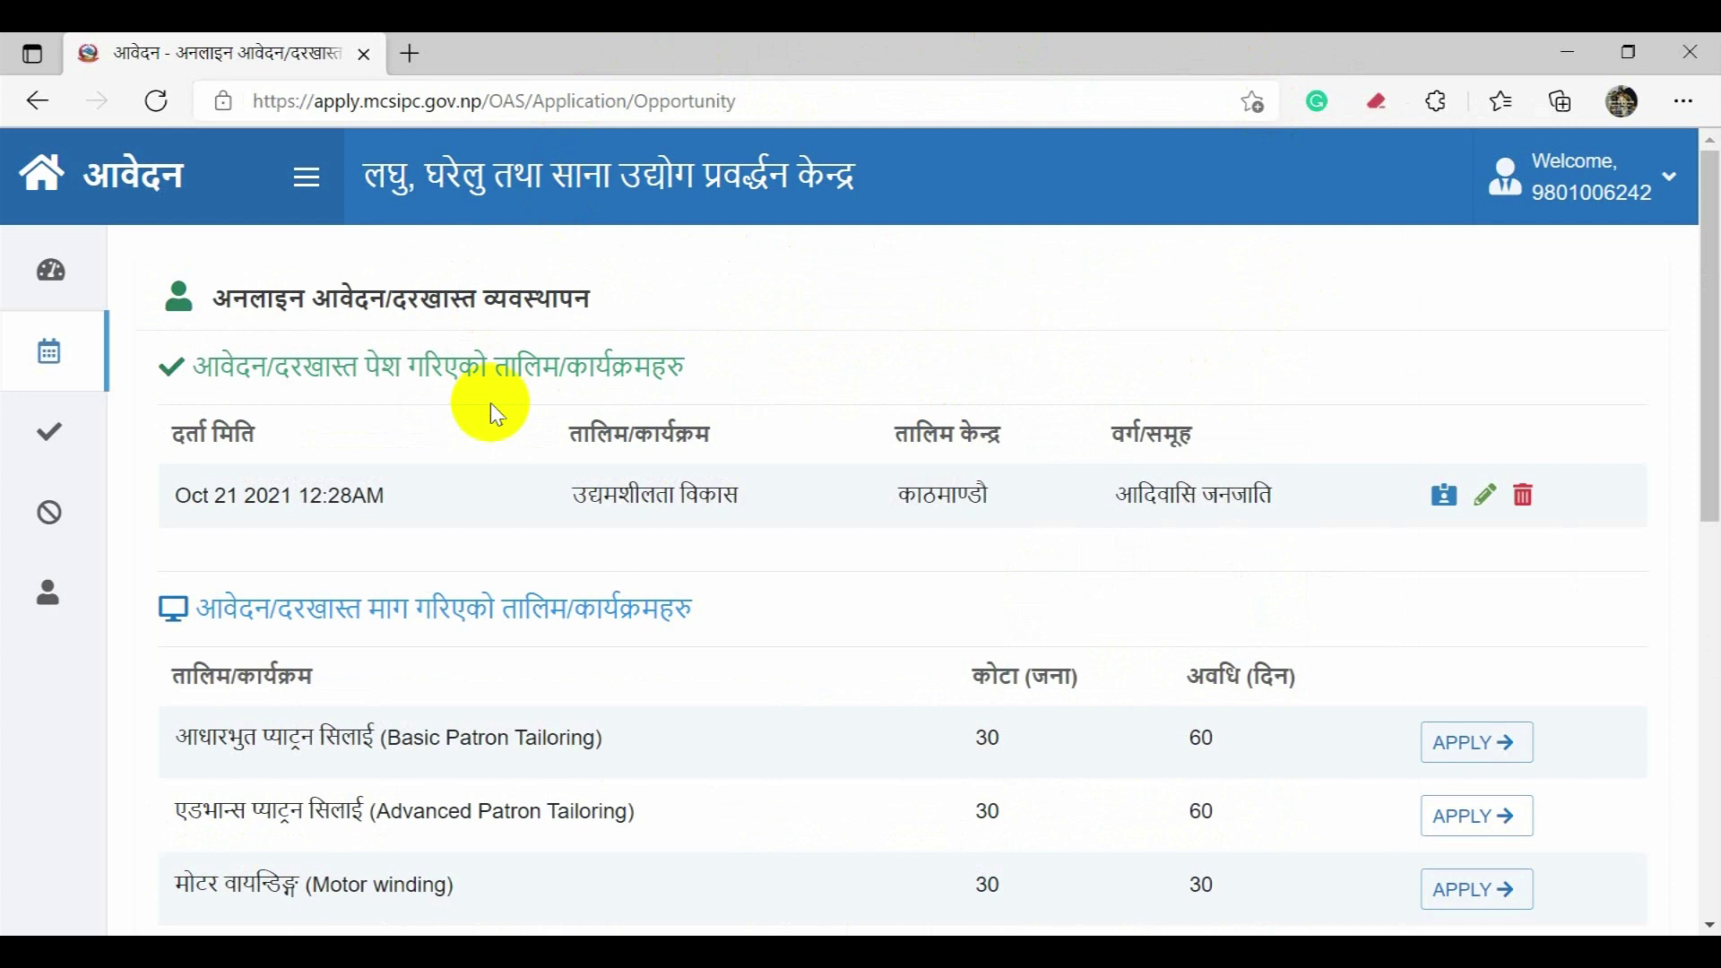
scroll(533, 443, "down", 4)
scroll(538, 448, "up", 4)
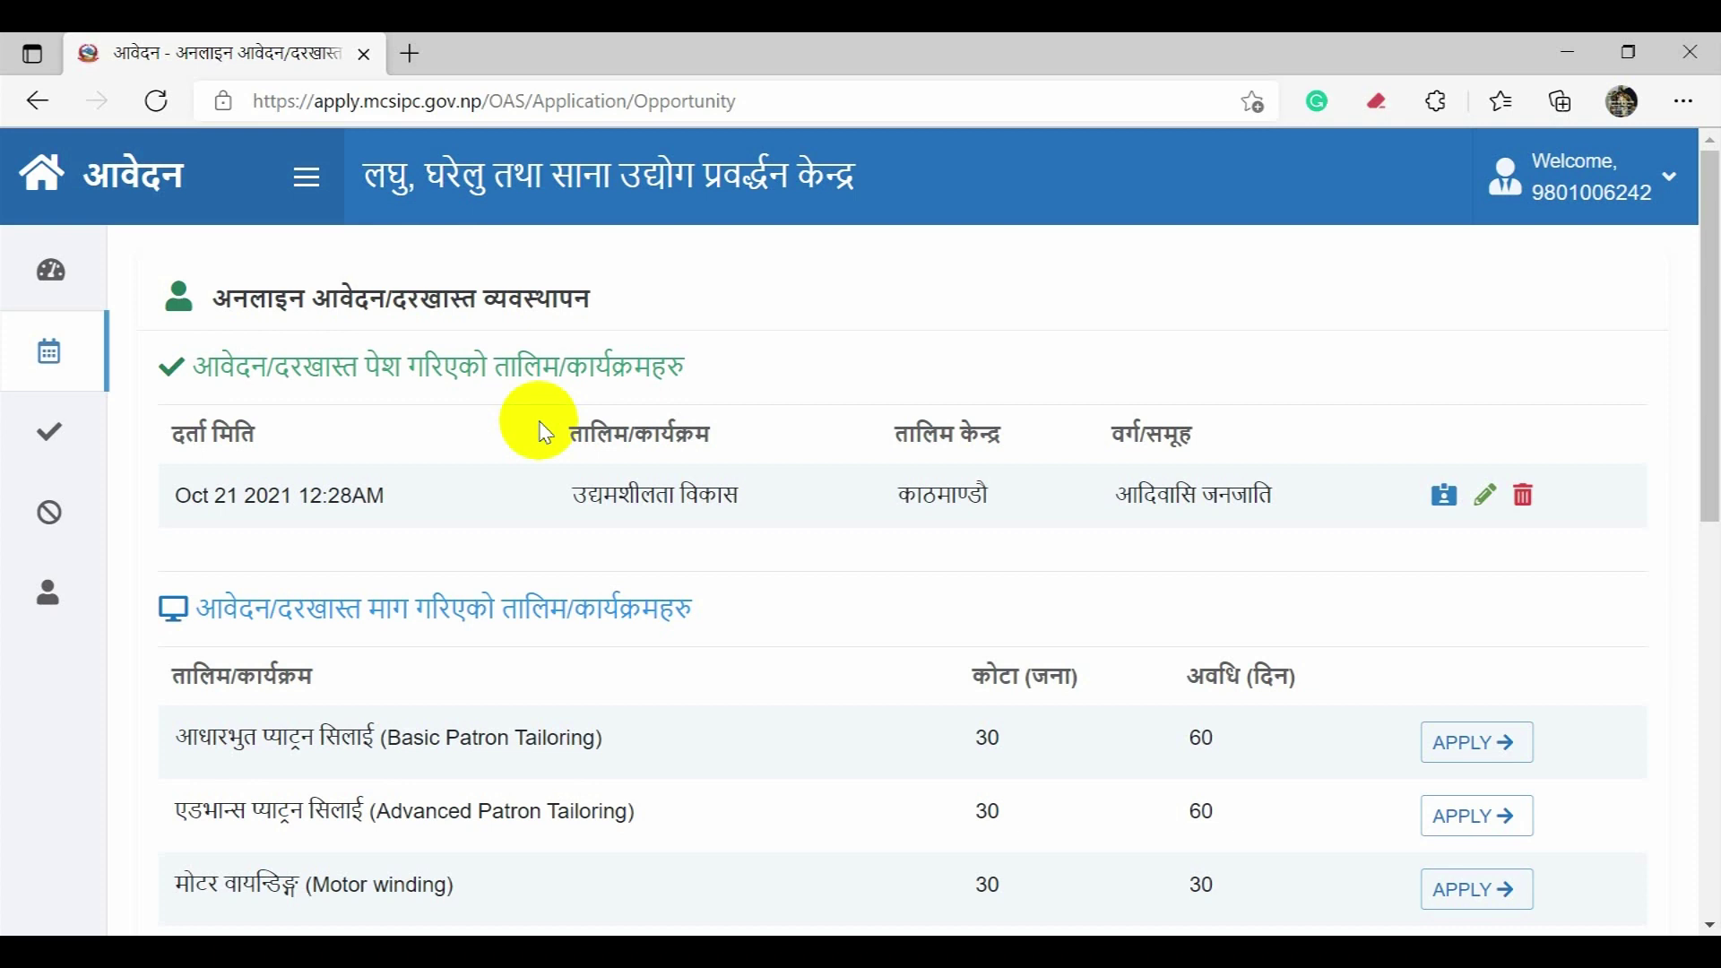
scroll(719, 596, "down", 5)
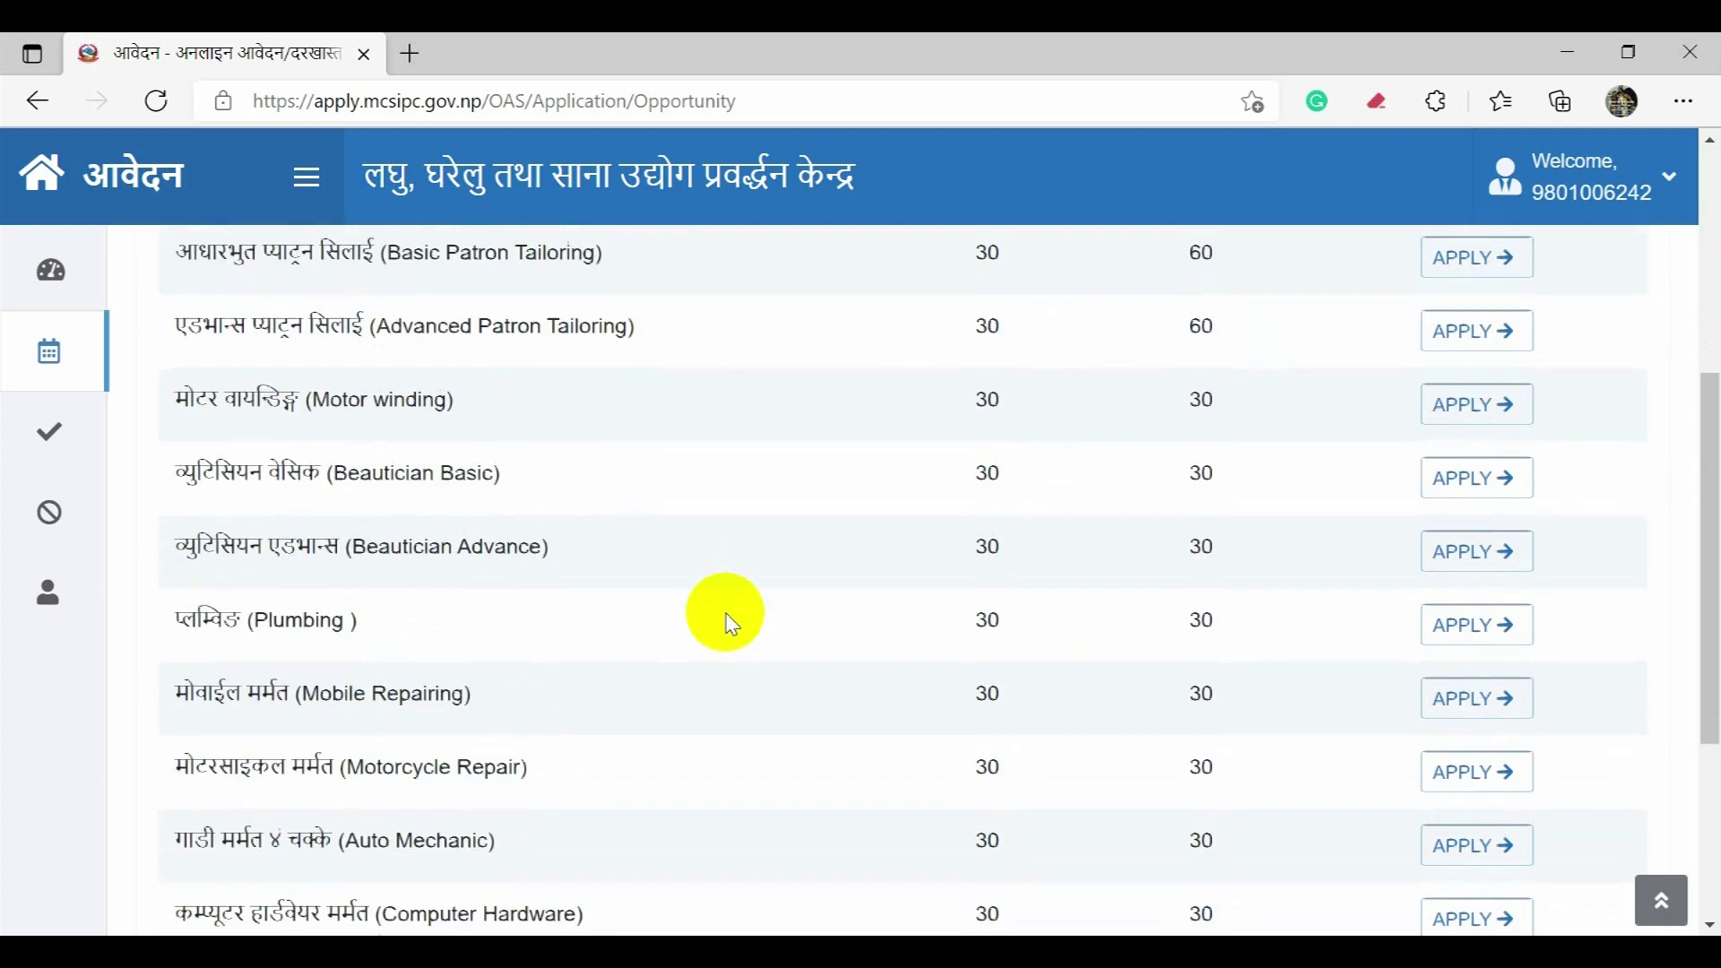
scroll(731, 628, "down", 3)
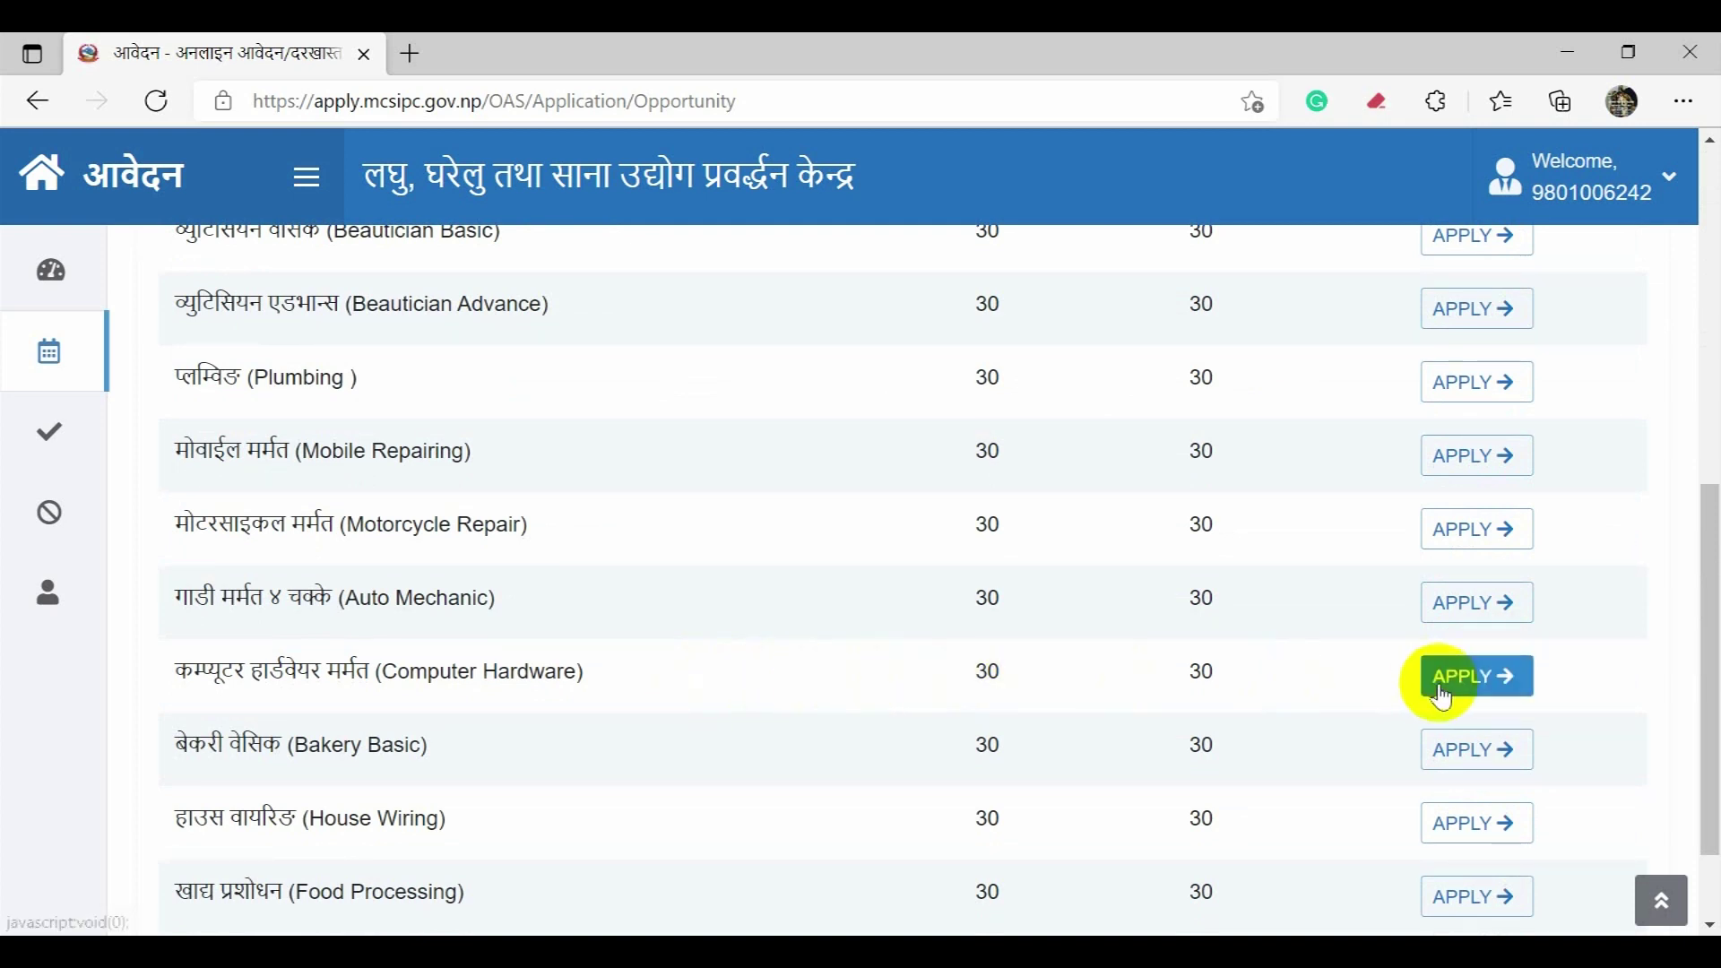
Step: Start a Computer Hardware application with centre धनुषा and category आदिवासि जनजाति
left_click(1472, 686)
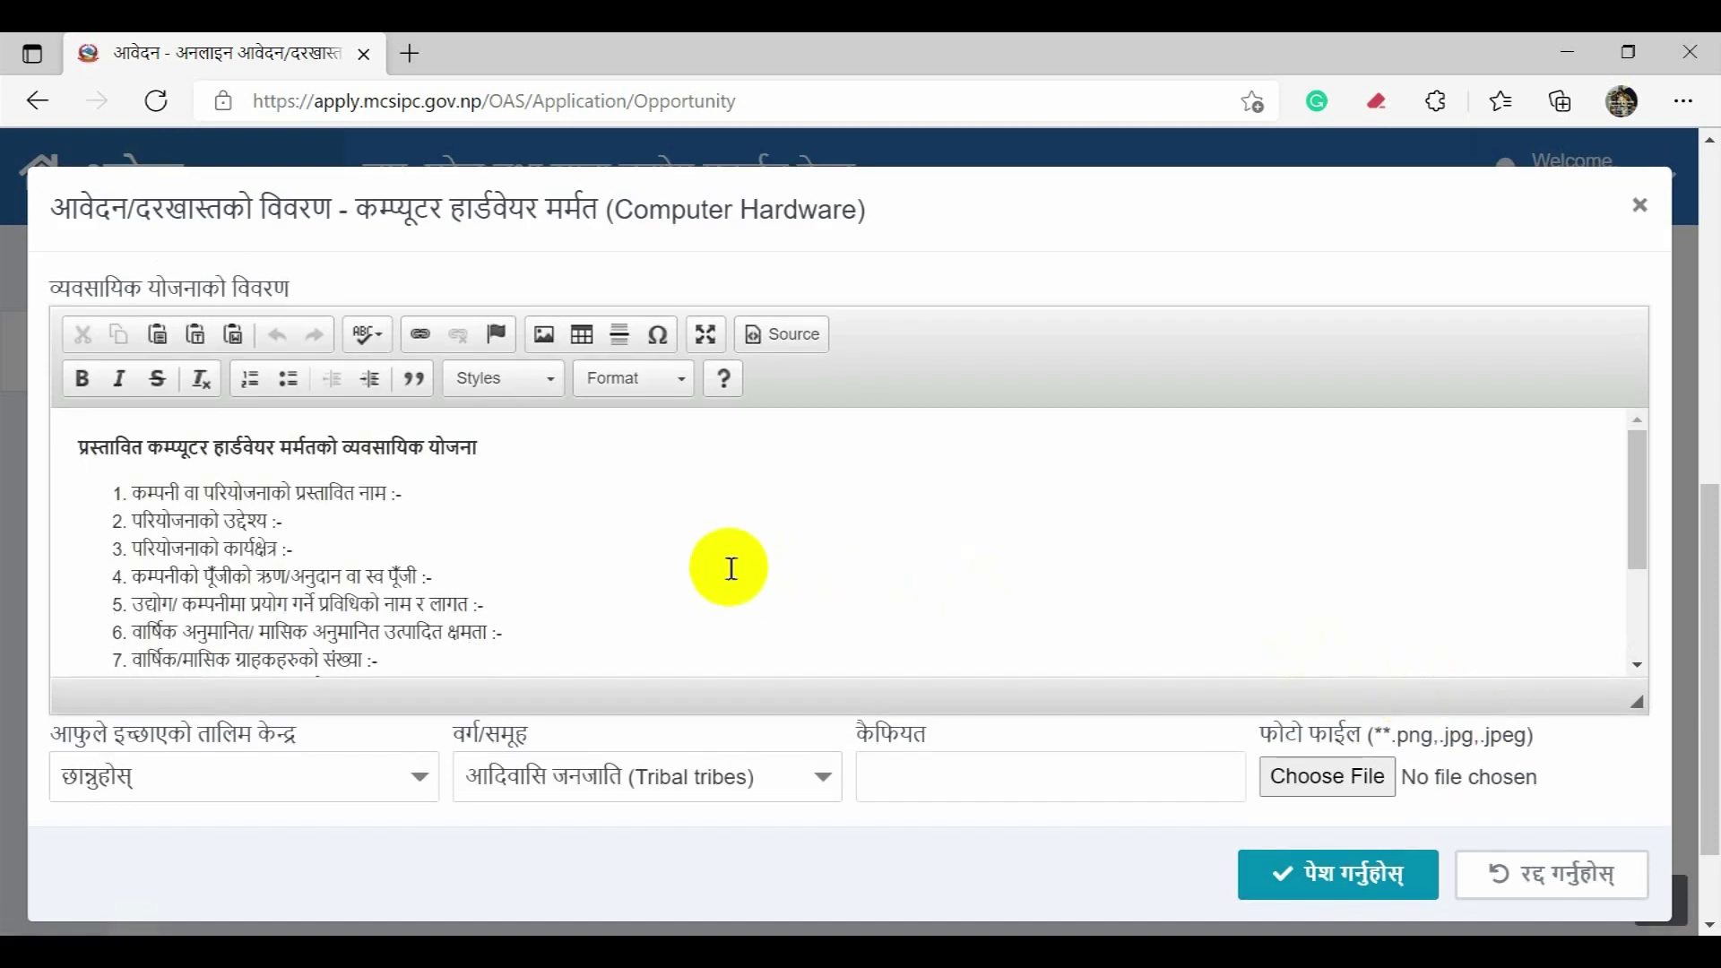
left_click(373, 782)
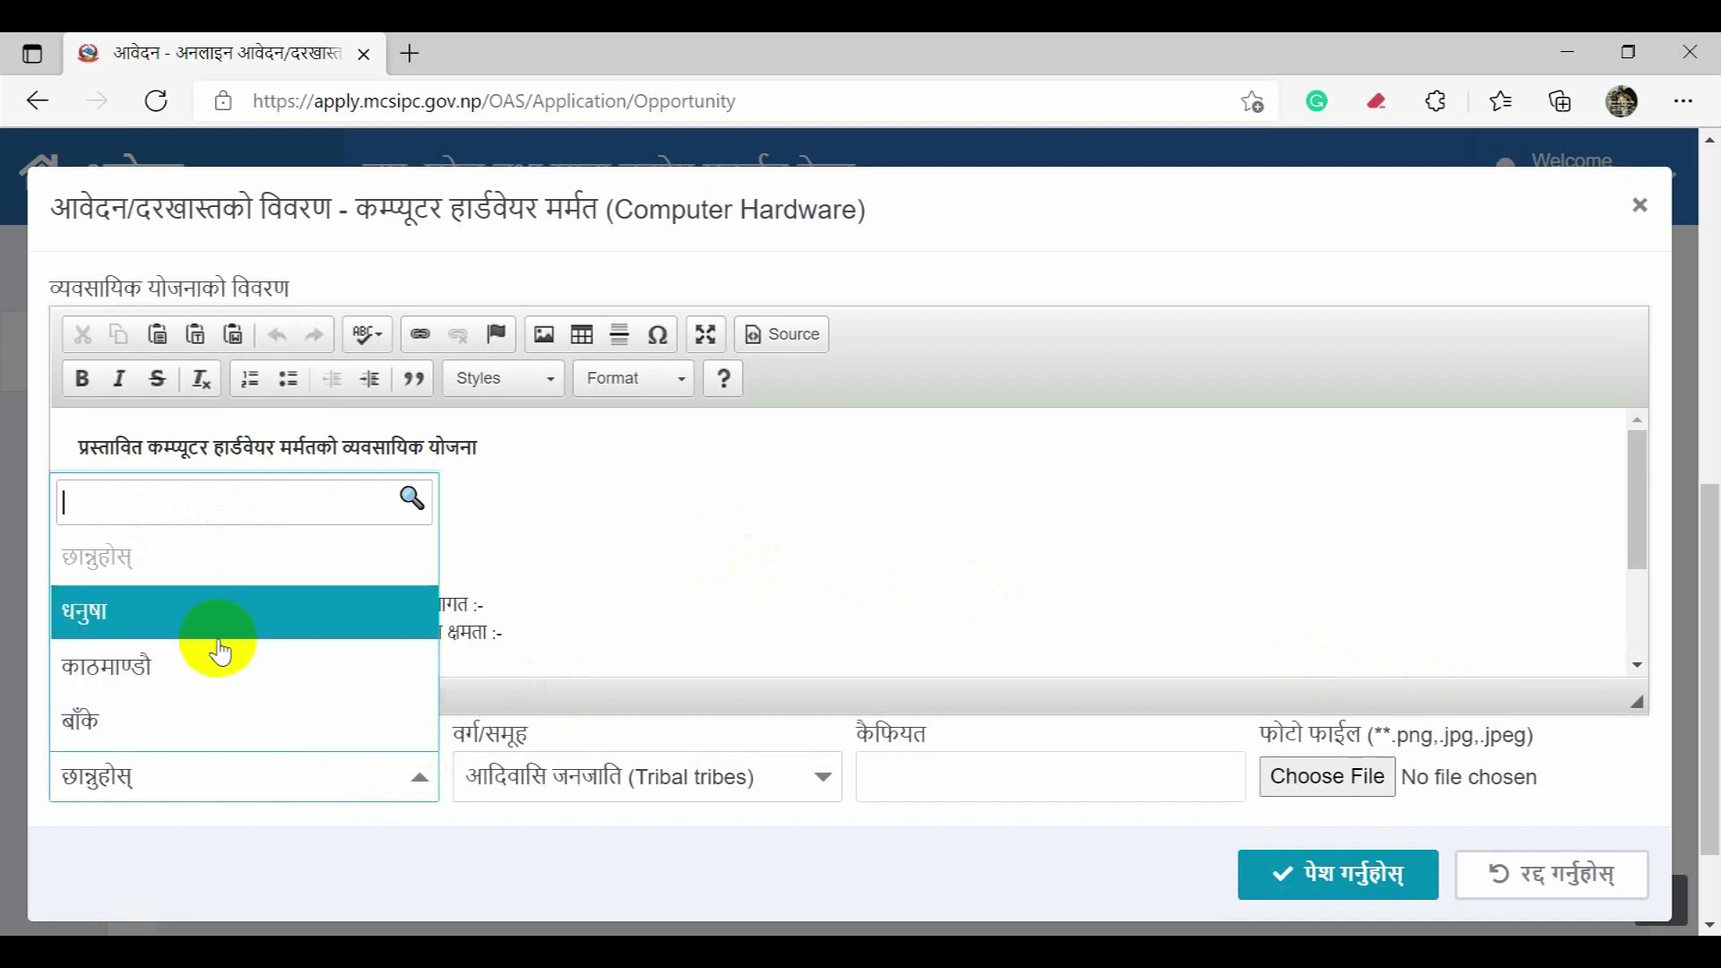
left_click(220, 625)
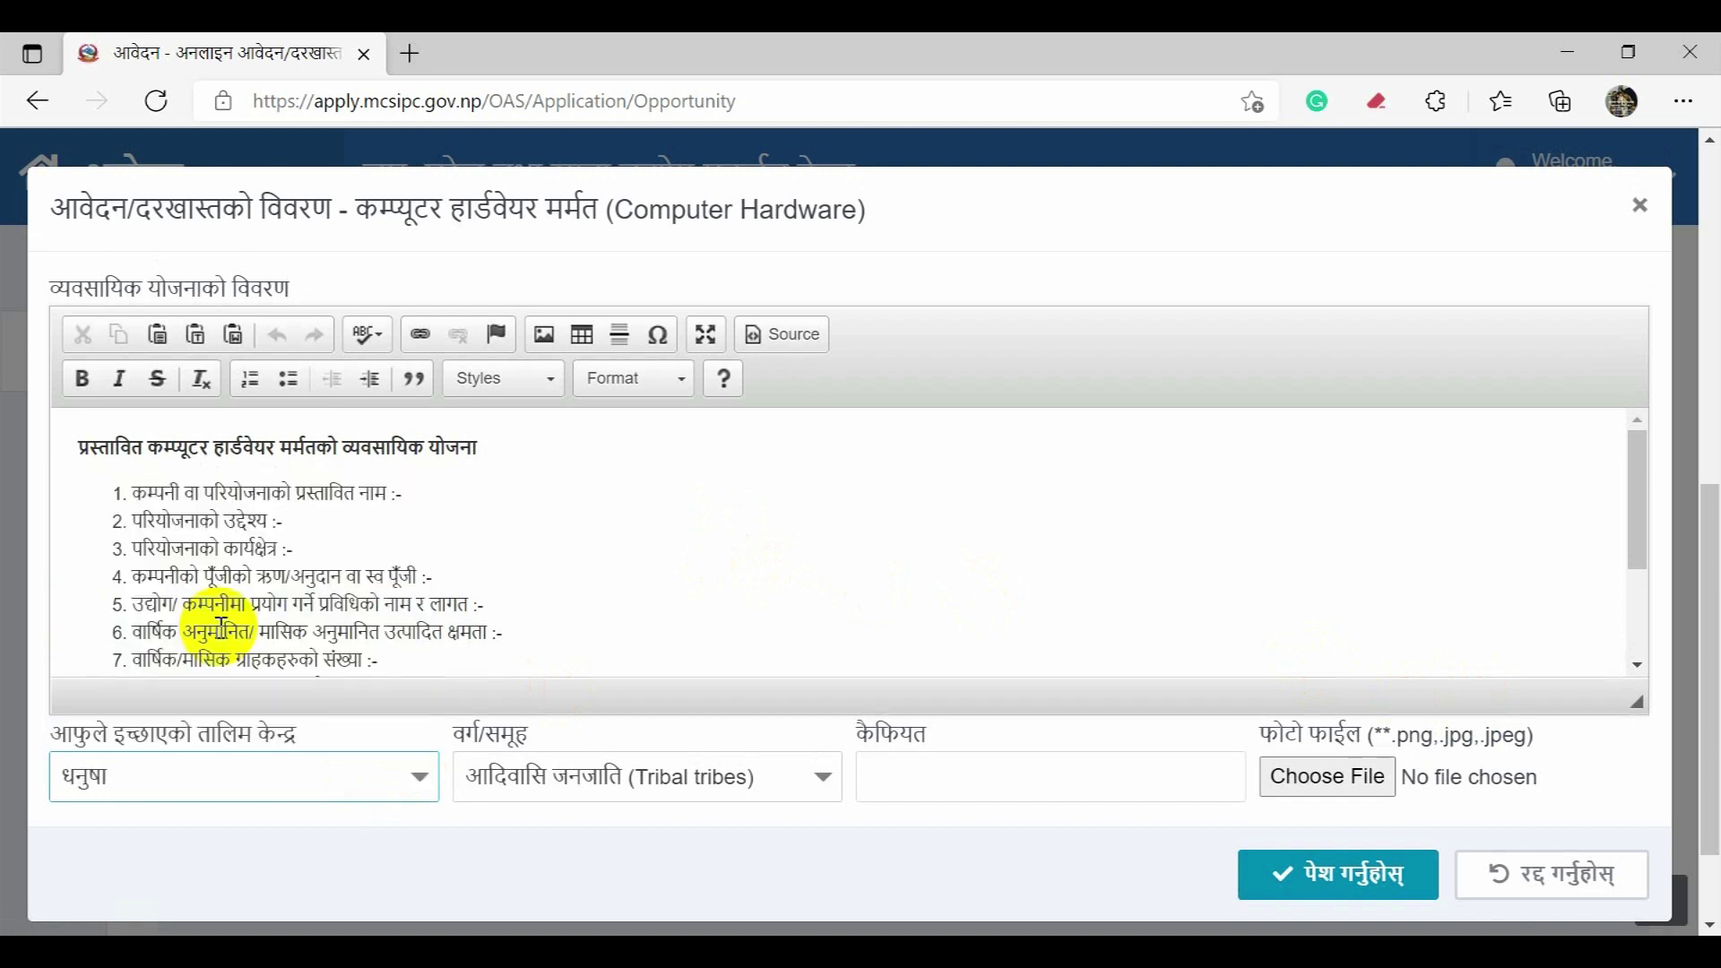
left_click(599, 780)
left_click(599, 785)
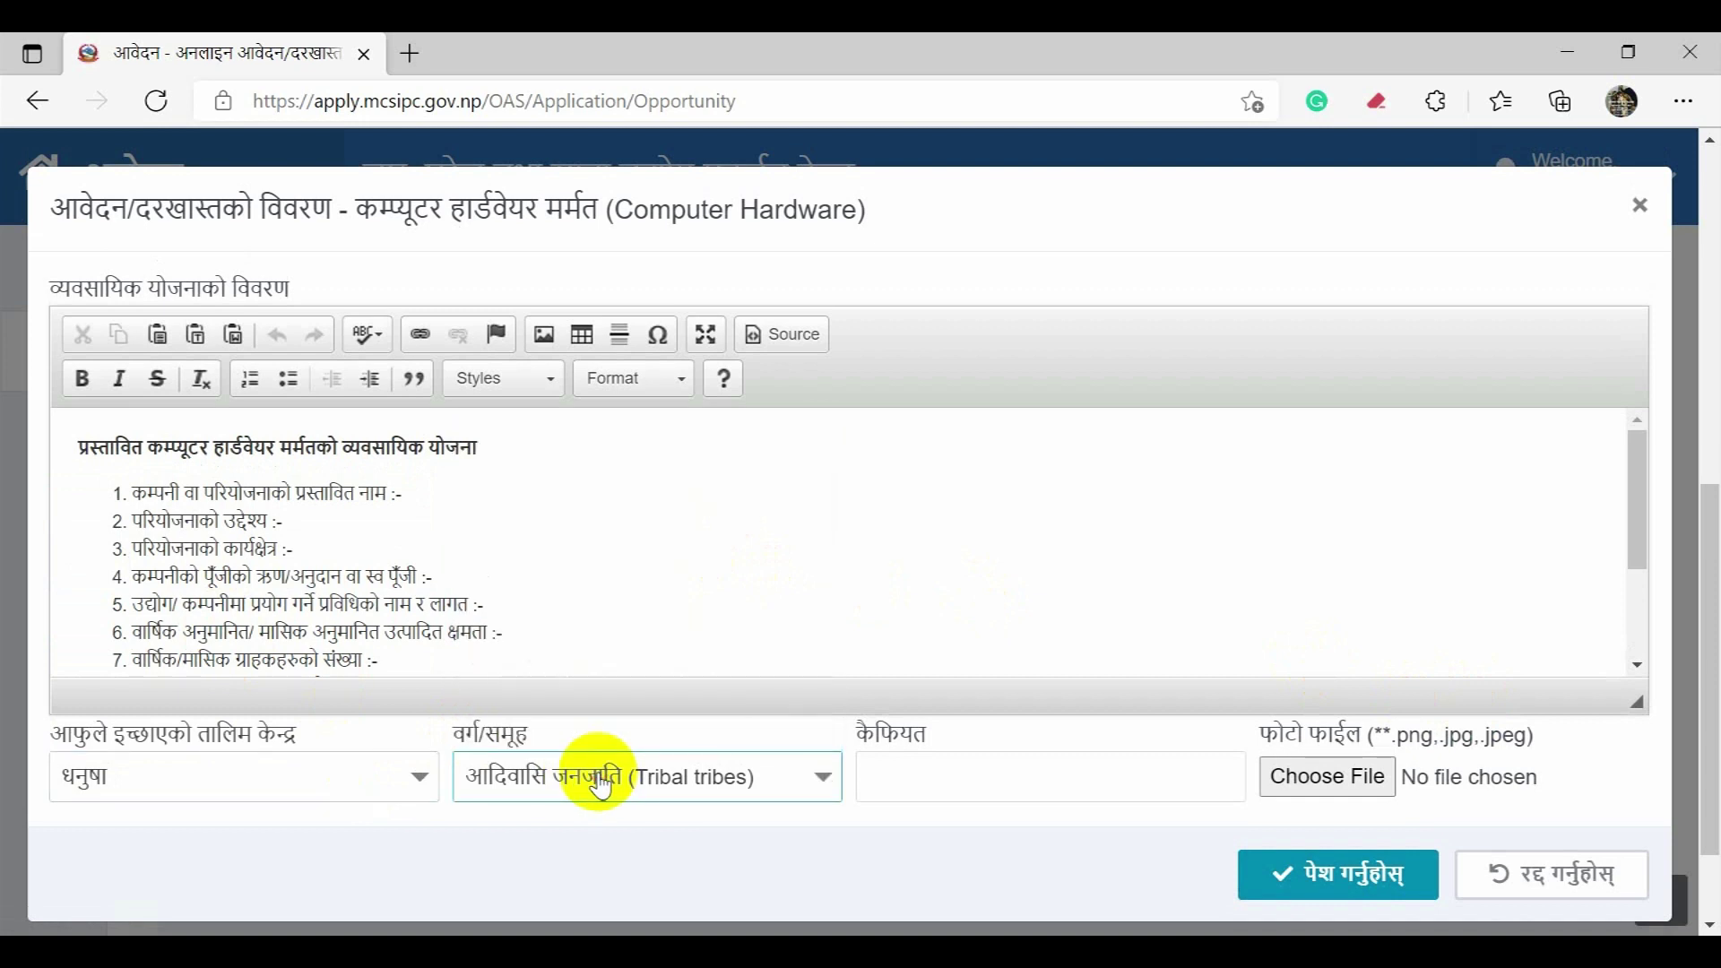
left_click(926, 766)
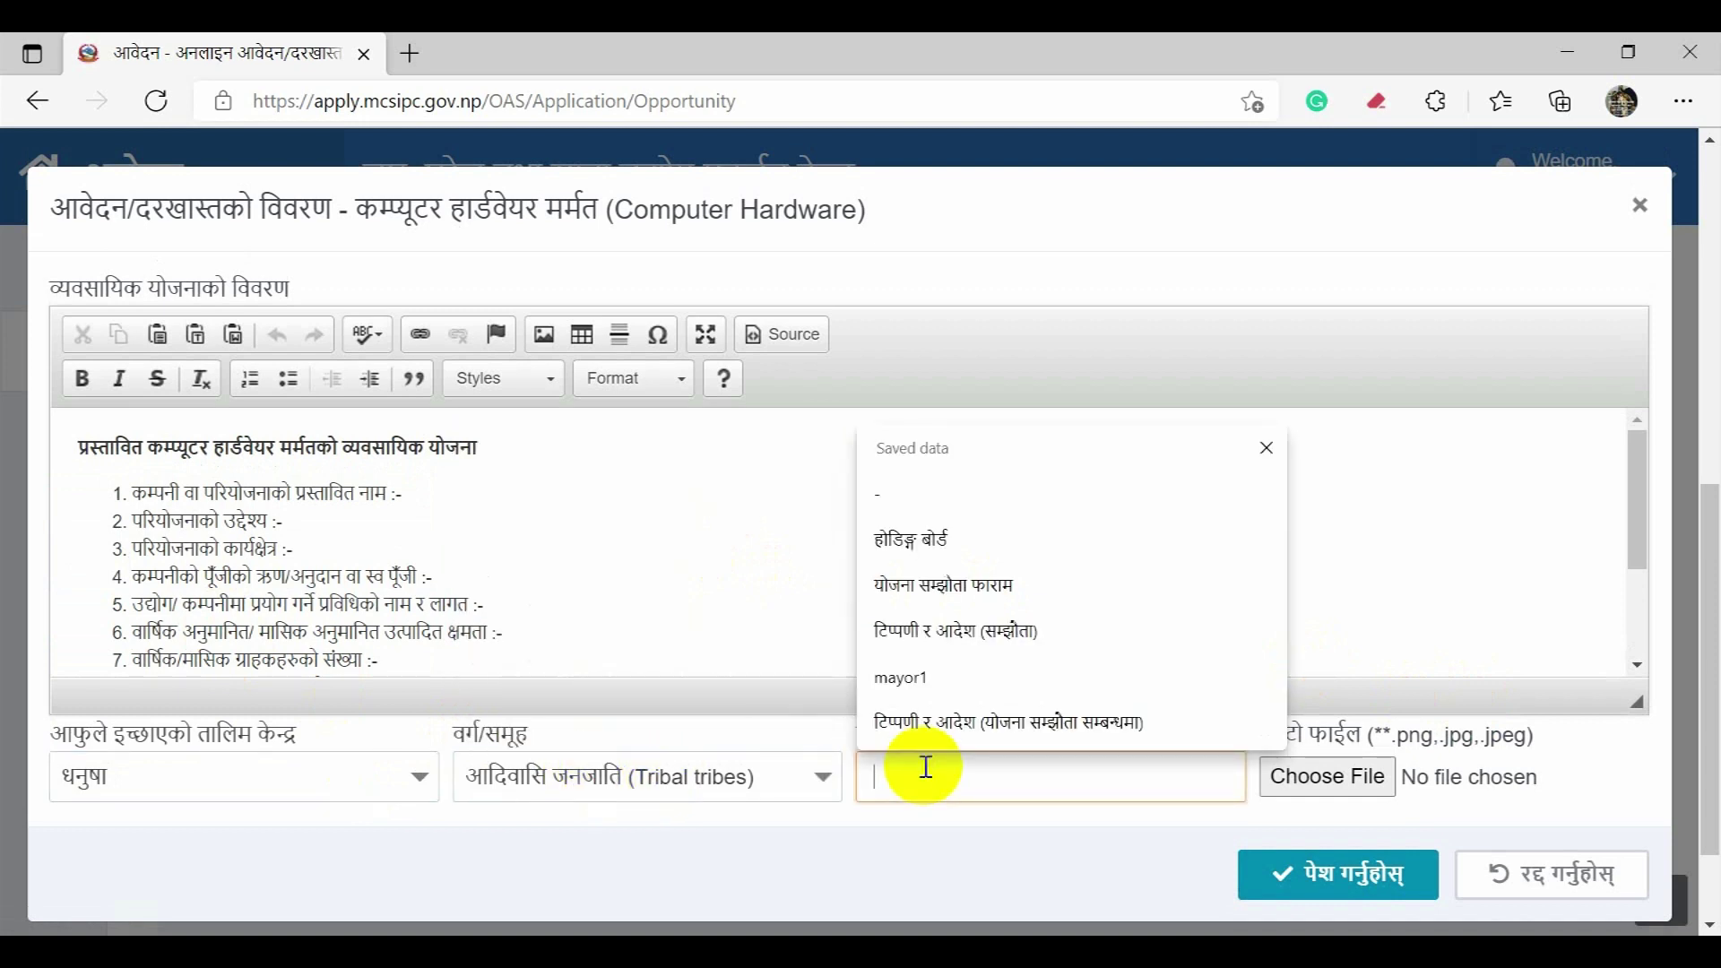
left_click(928, 777)
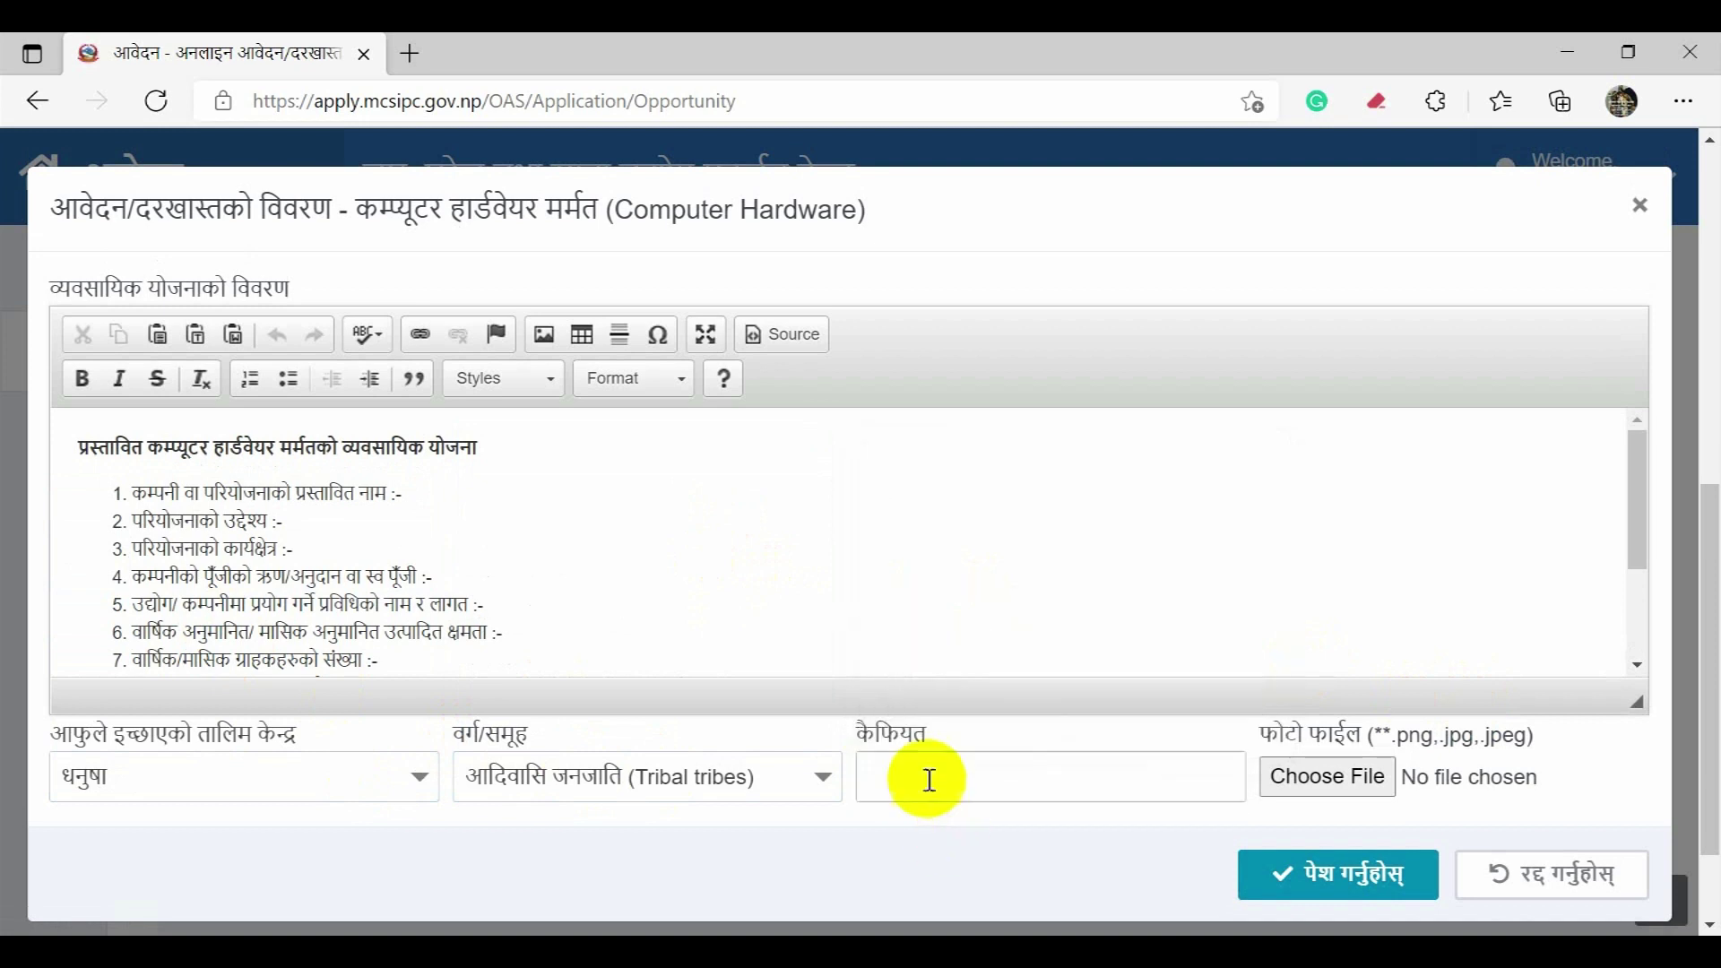
Step: Attach mcsipc.jpeg as the photo and submit the Computer Hardware application
left_click(1362, 787)
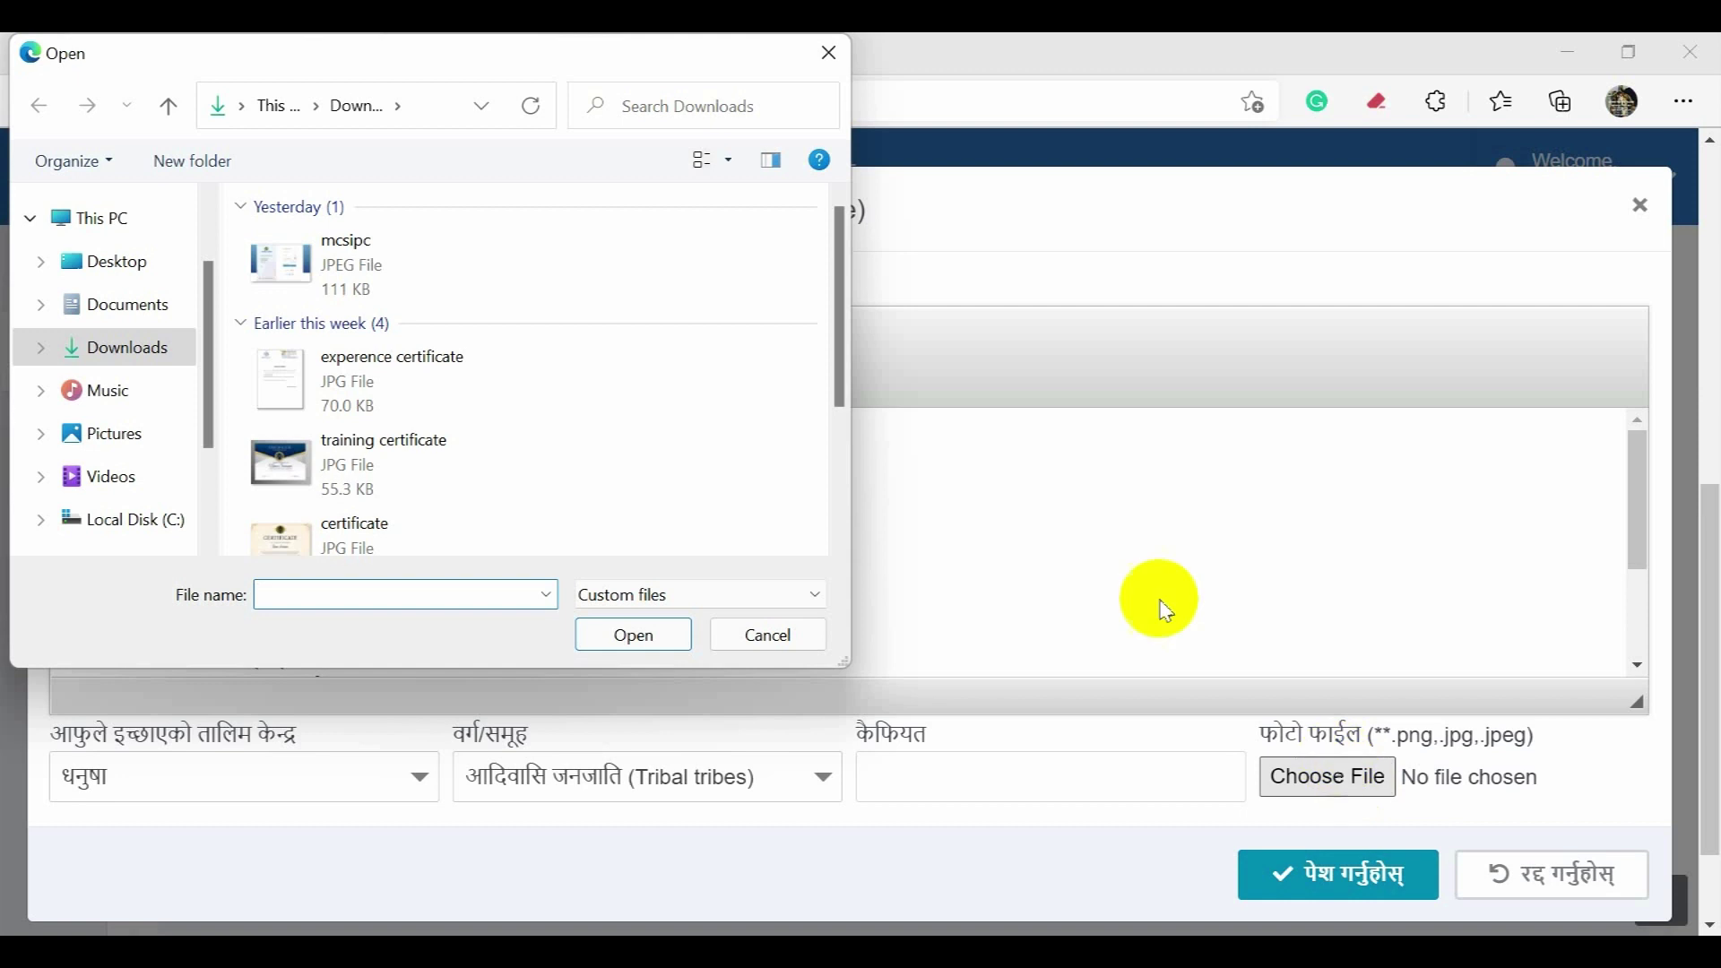
double_click(517, 278)
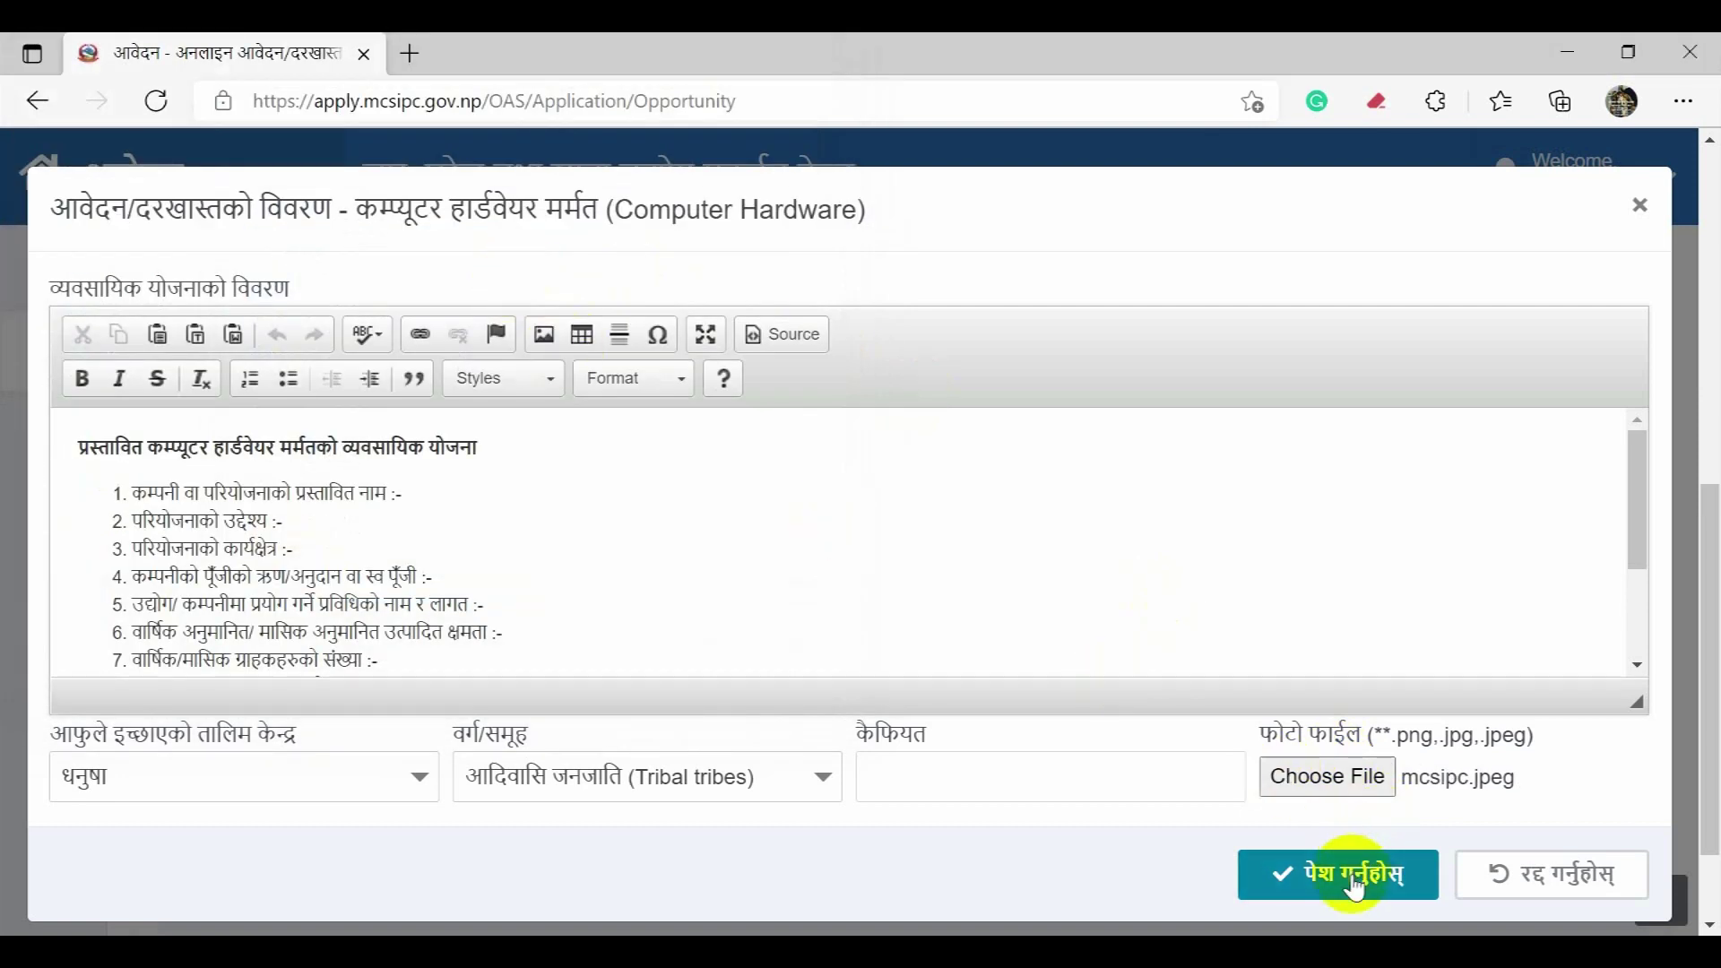
left_click(1355, 884)
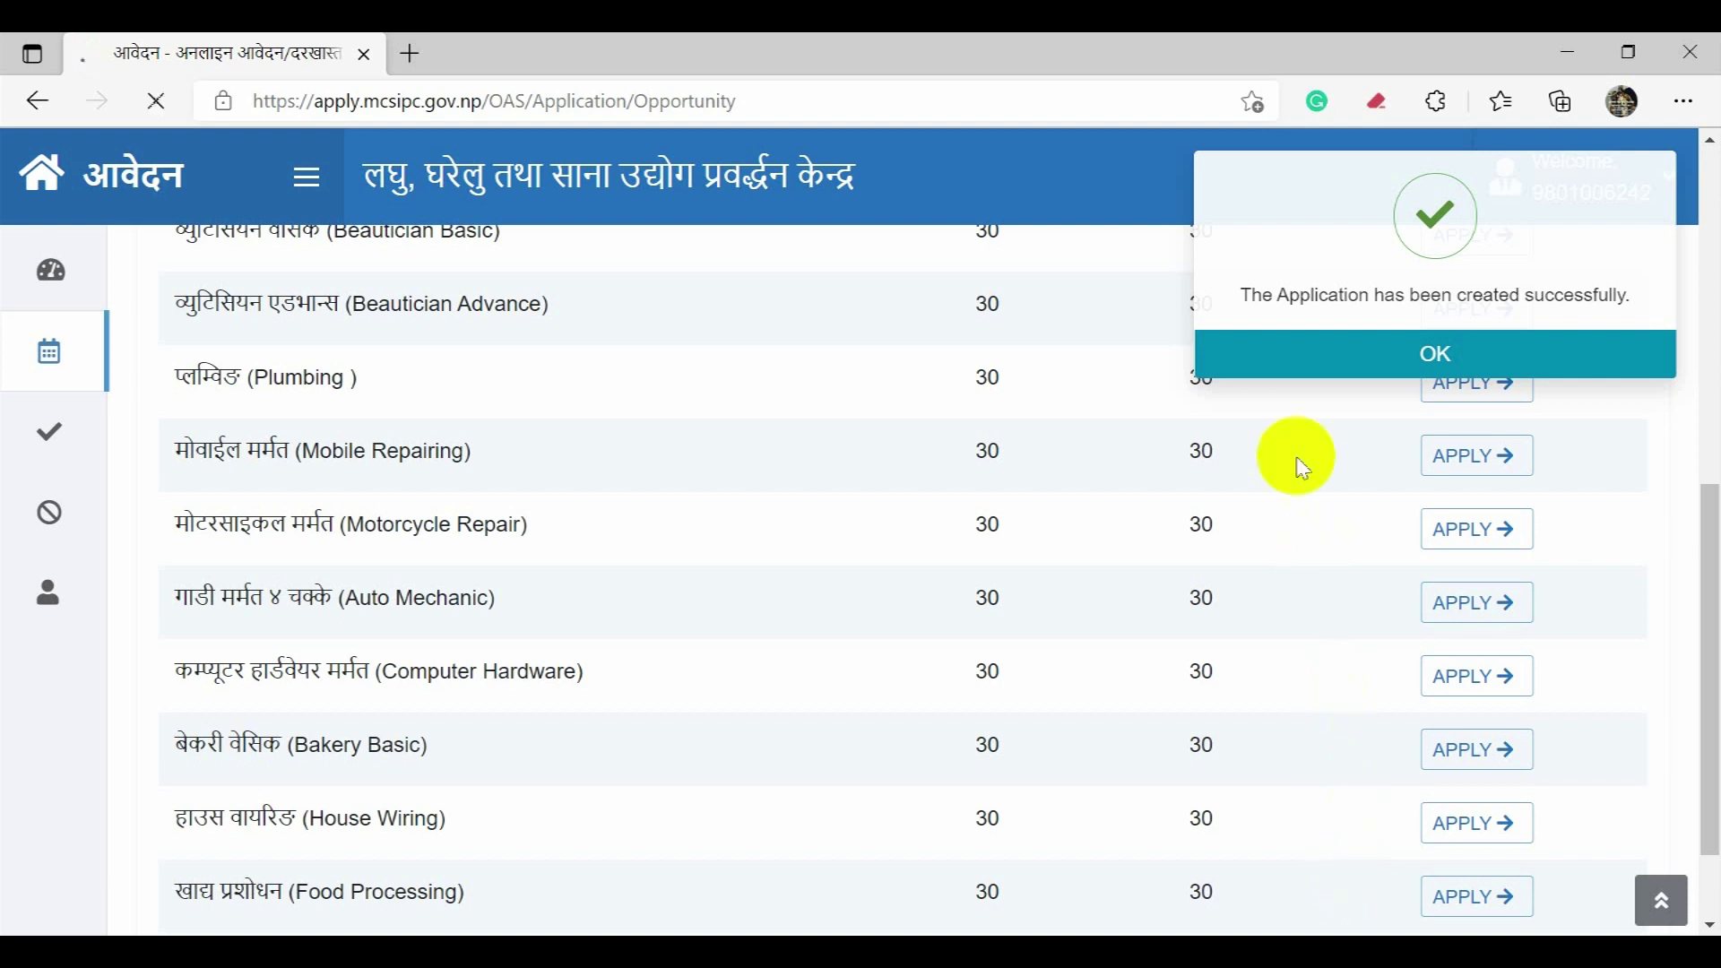
left_click(1302, 363)
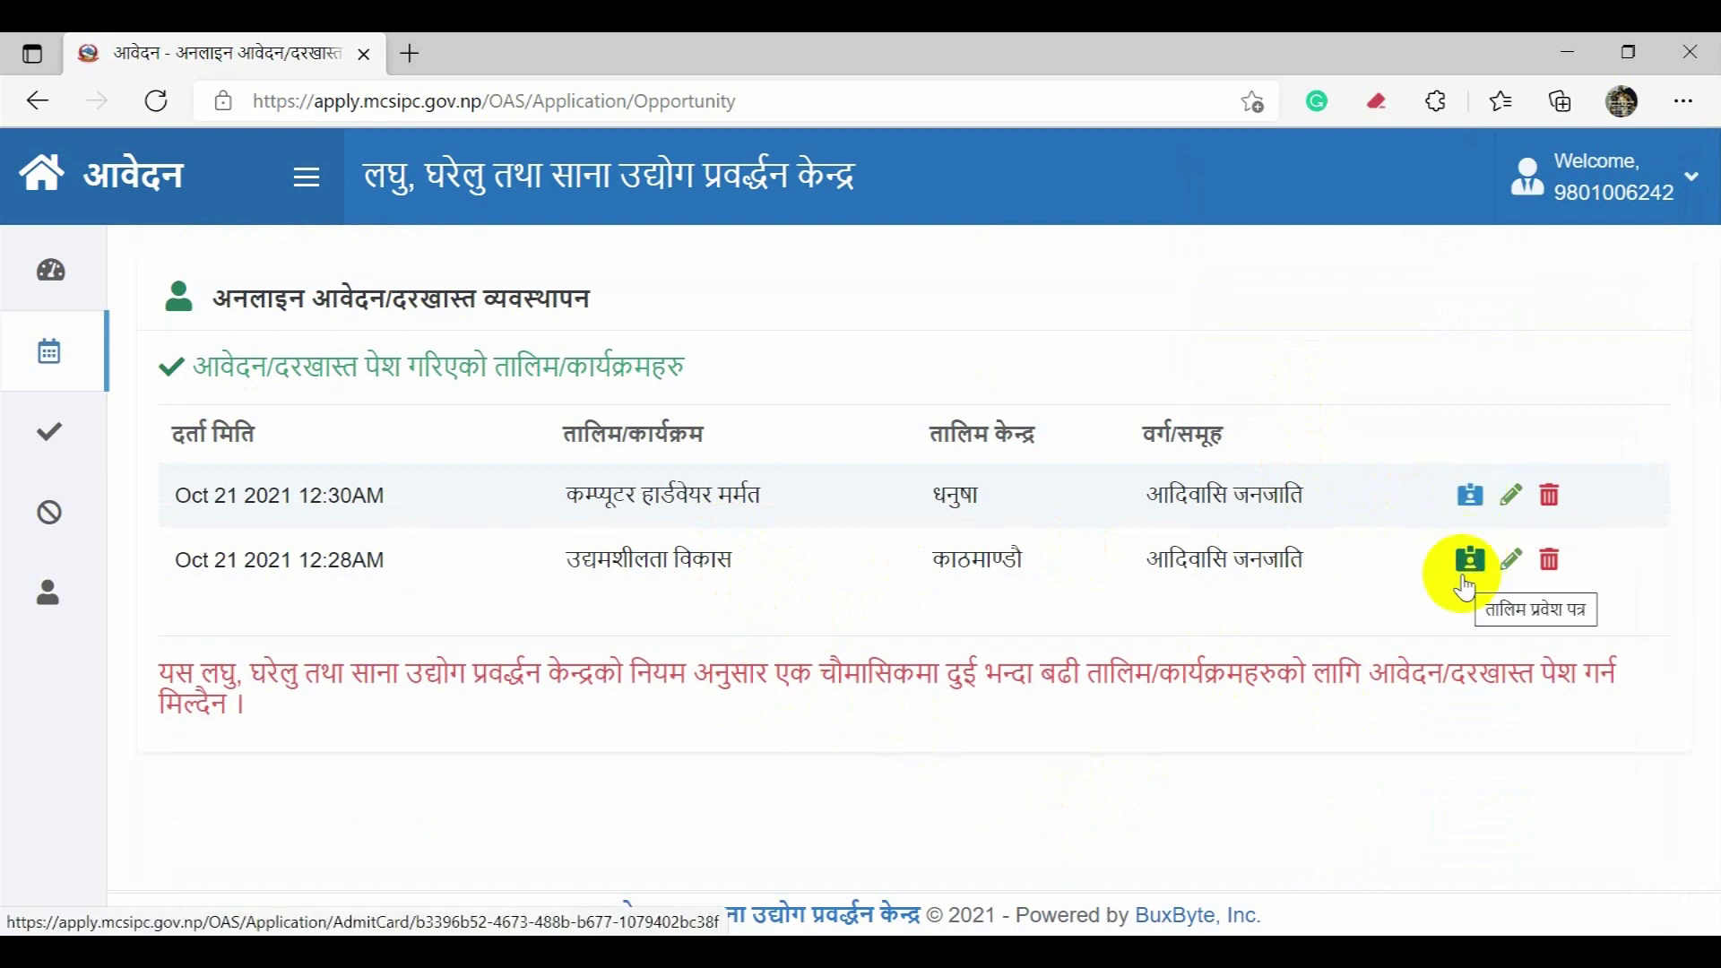
Step: Delete the Computer Hardware application, keeping the उद्यमशीलता विकास application
left_click(1551, 562)
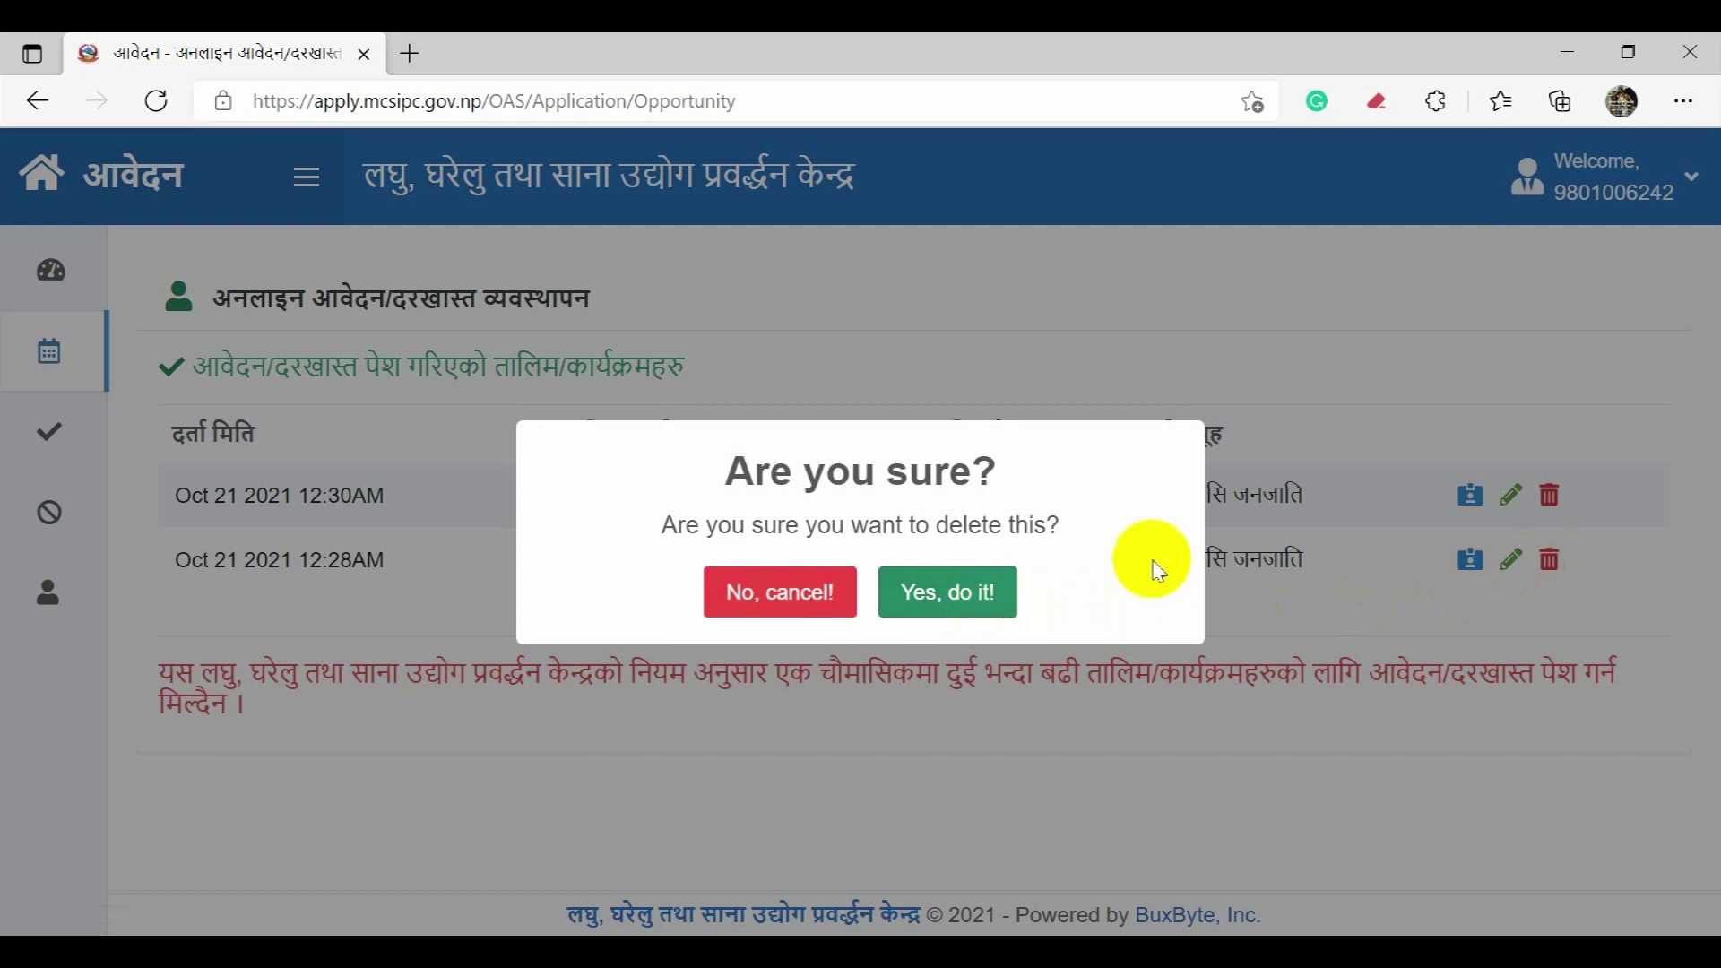
left_click(749, 590)
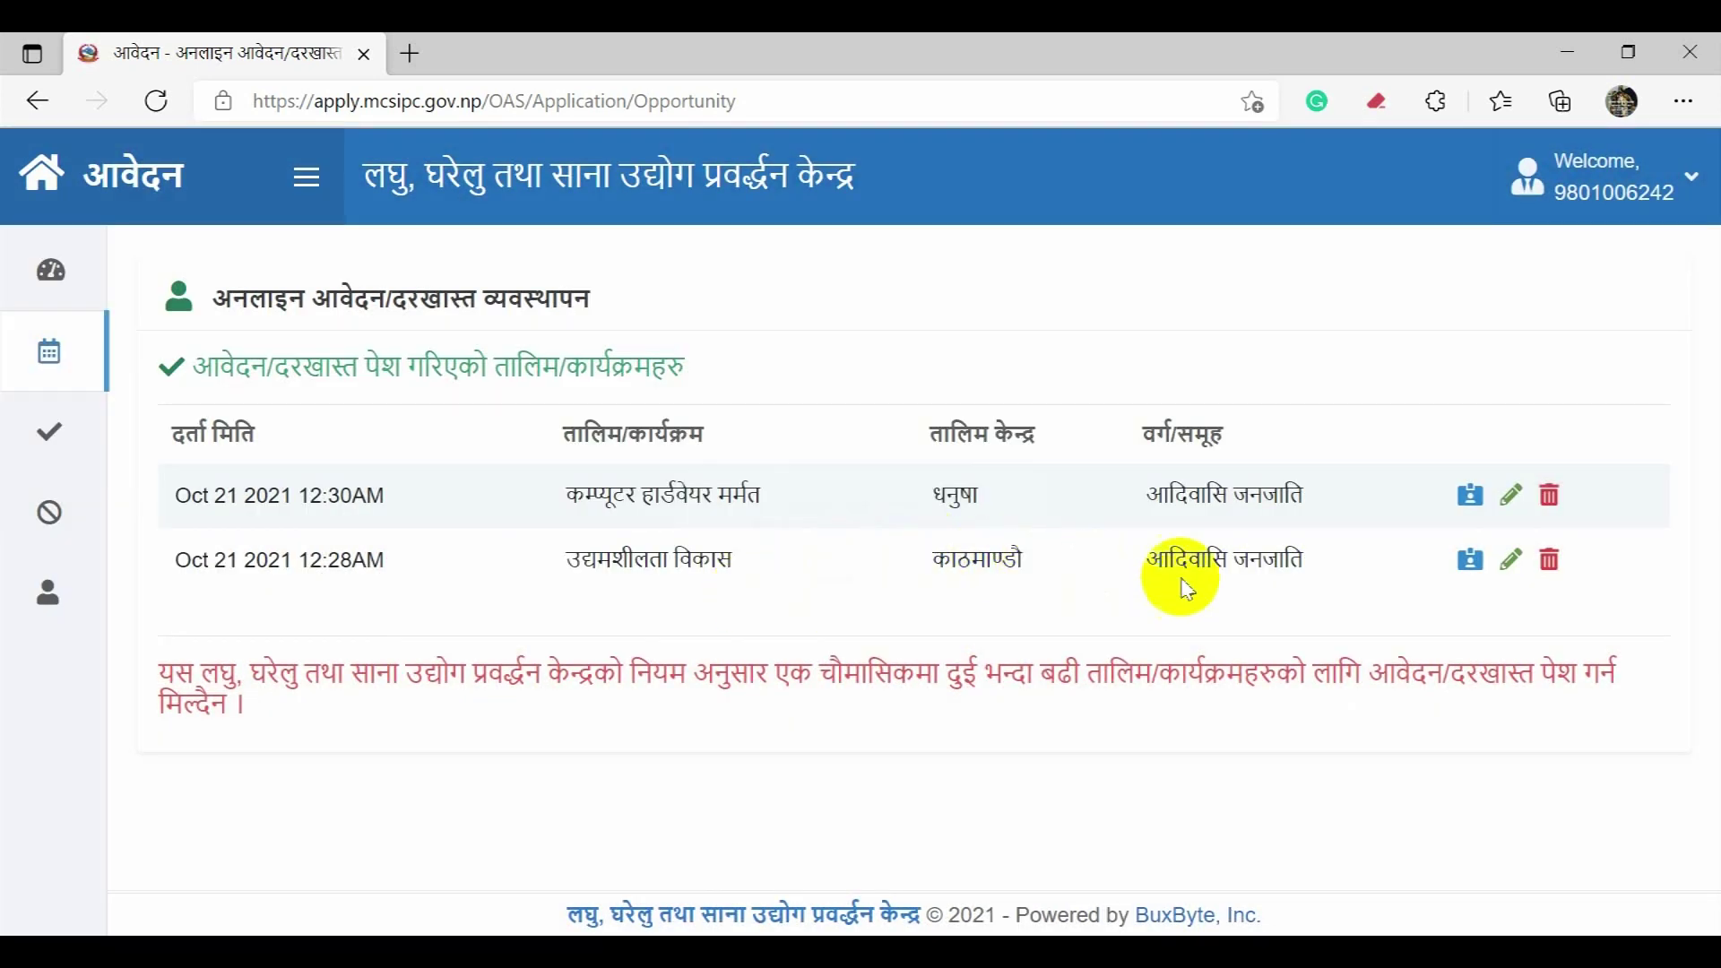
left_click(1550, 502)
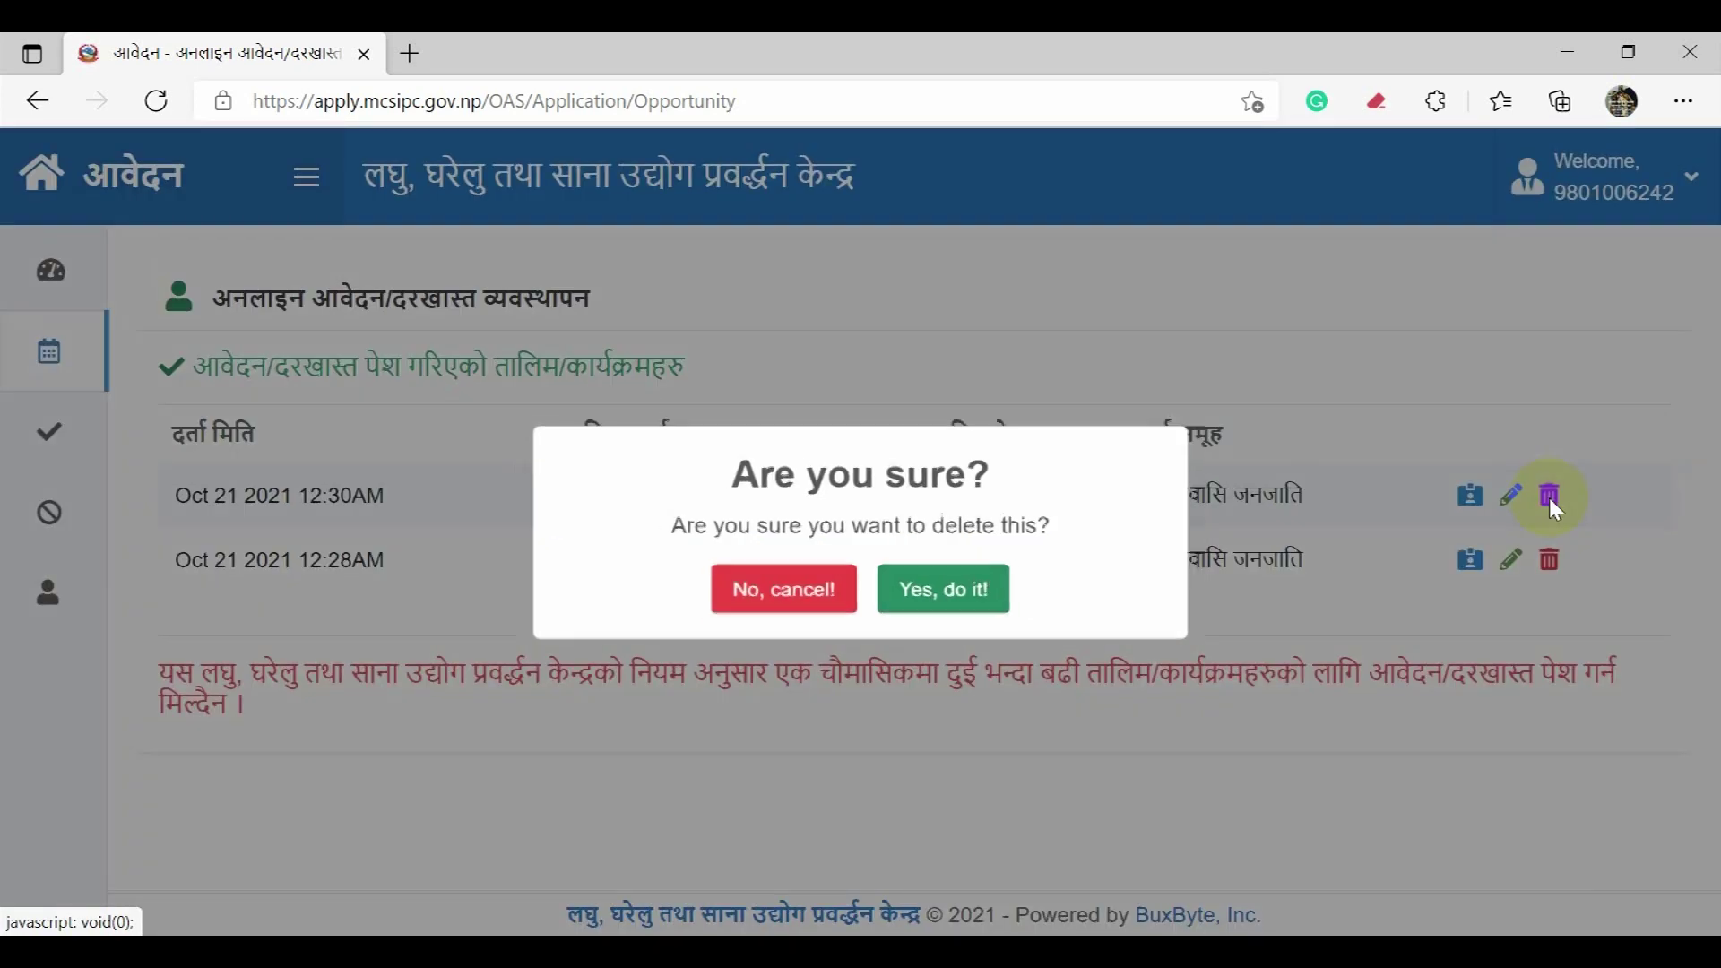
left_click(956, 594)
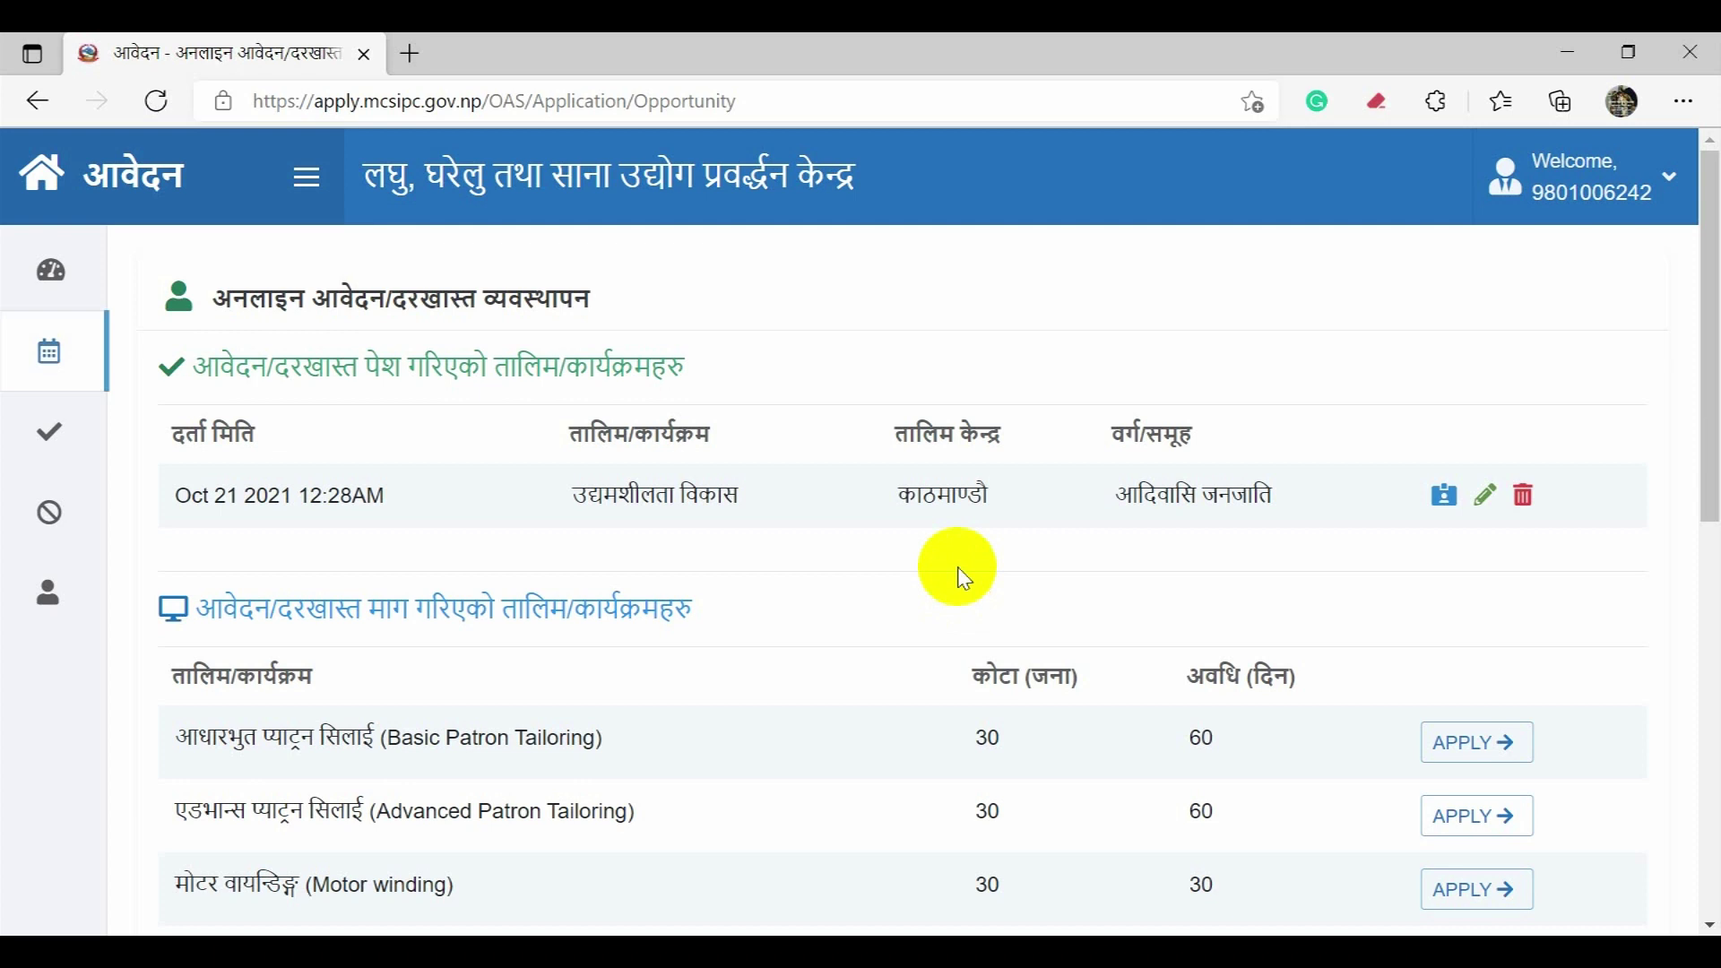
Step: Apply for Mobile Repairing at the कास्की centre with the experience certificate image attached
scroll(964, 583, "down", 5)
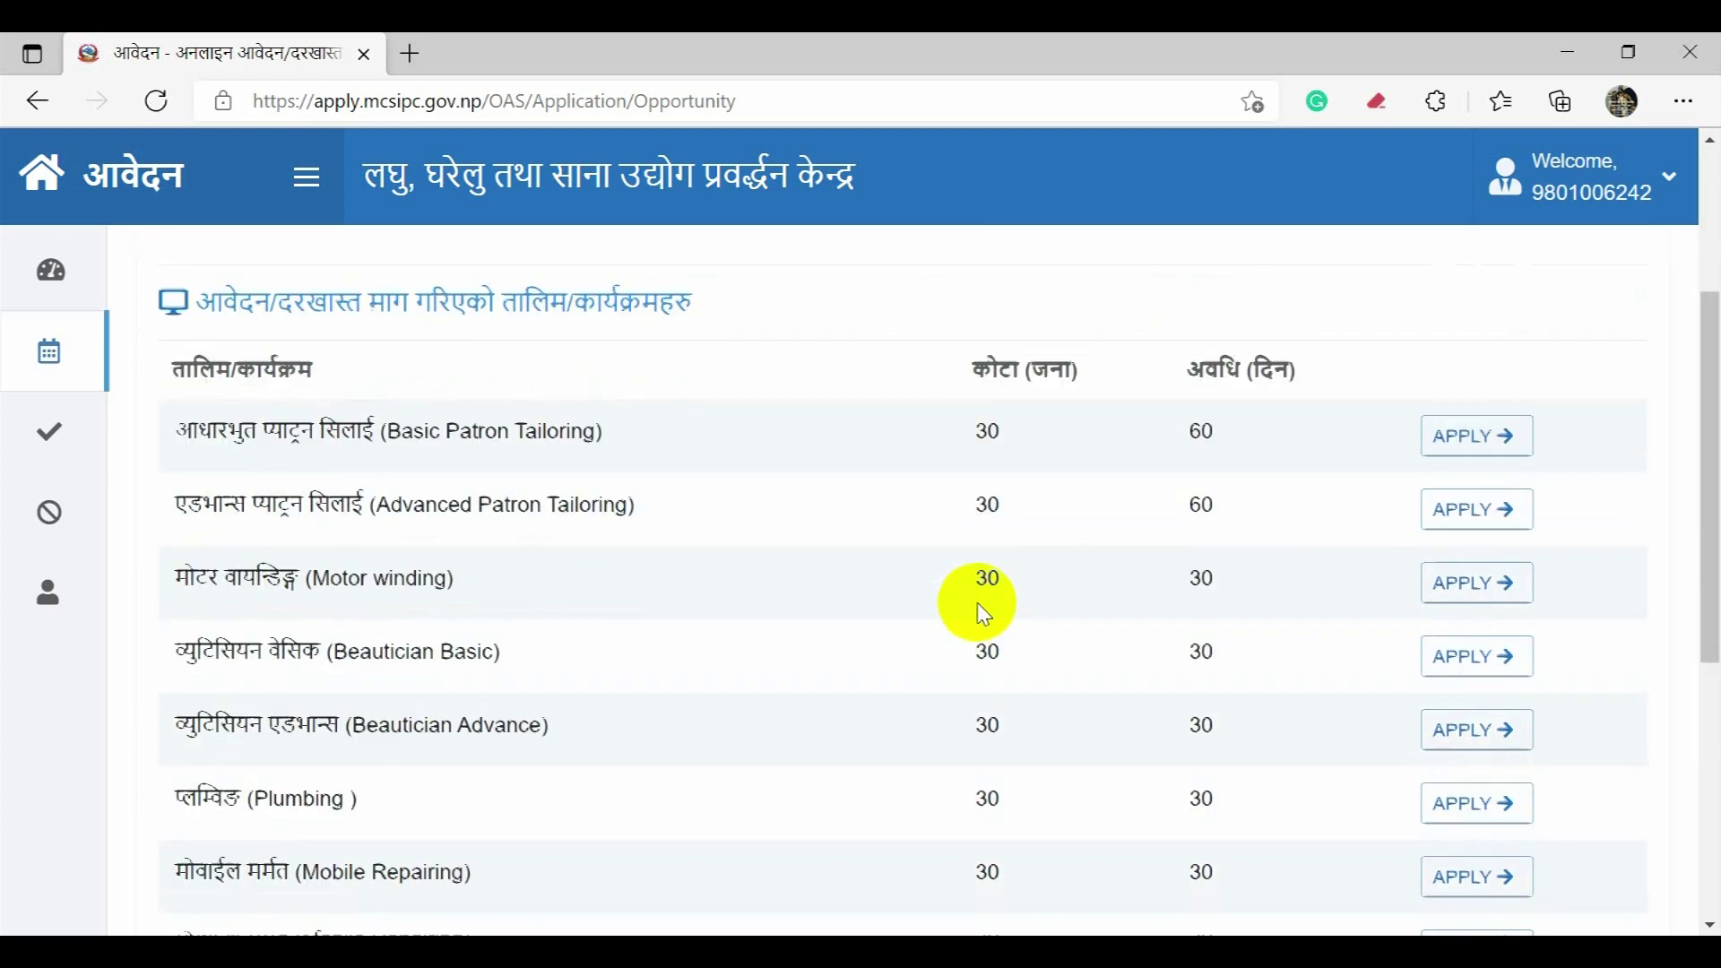
scroll(983, 612, "down", 1)
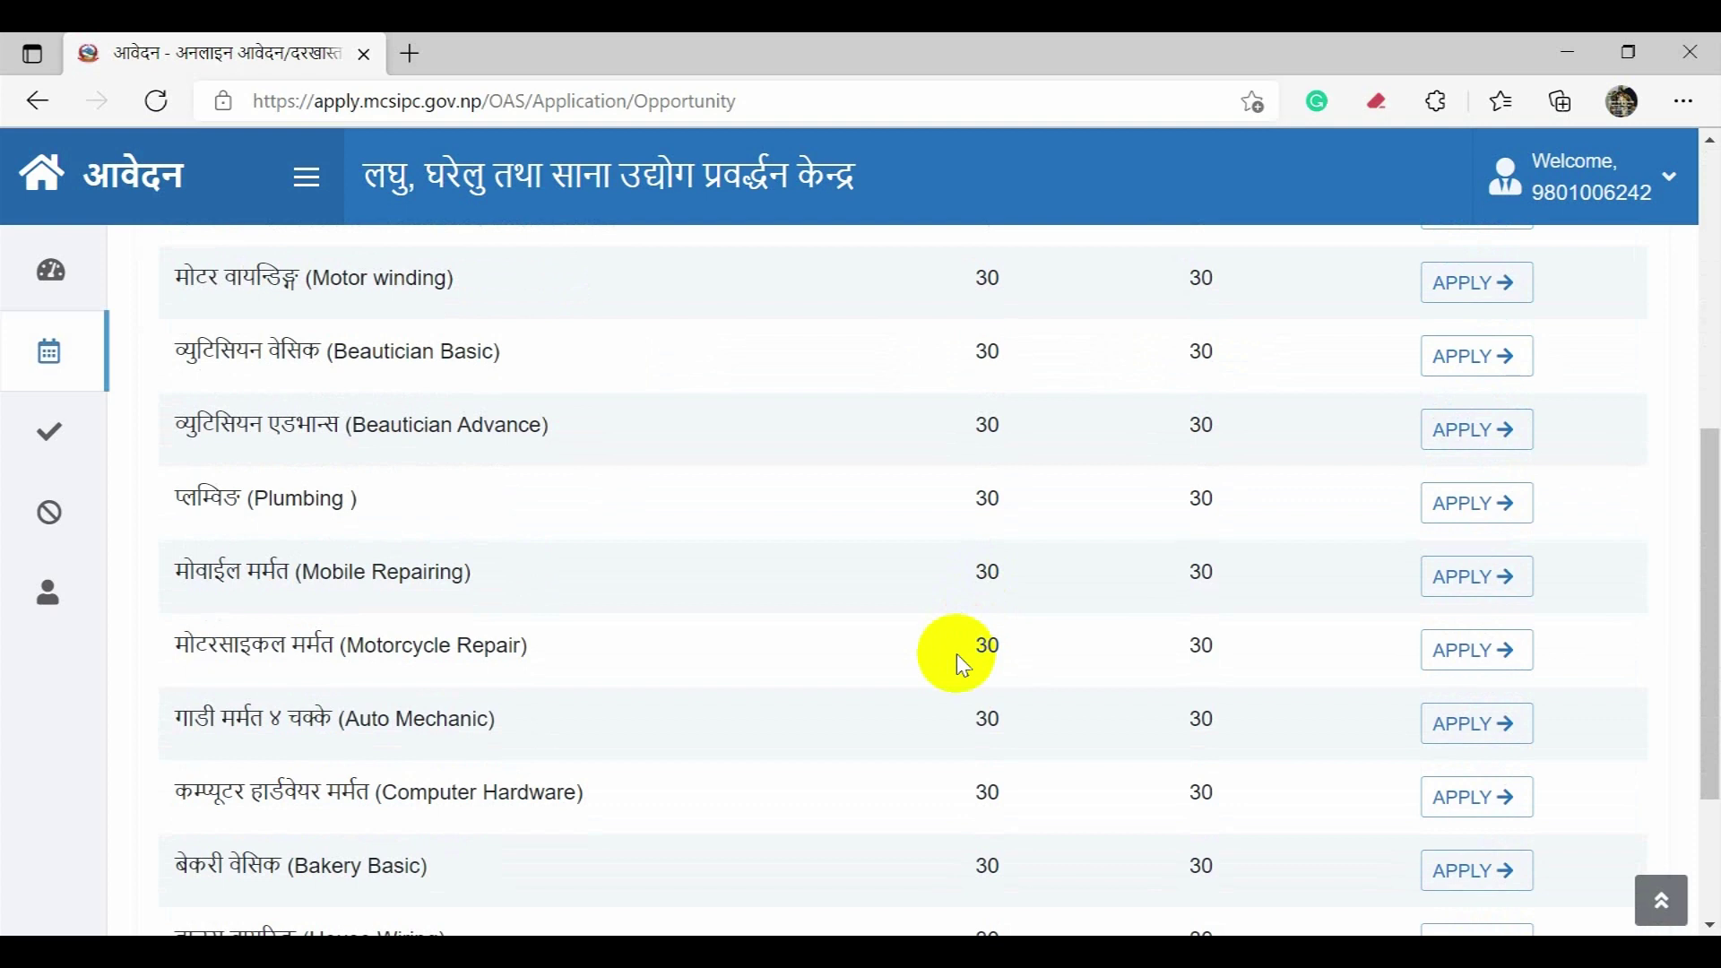
left_click(1467, 589)
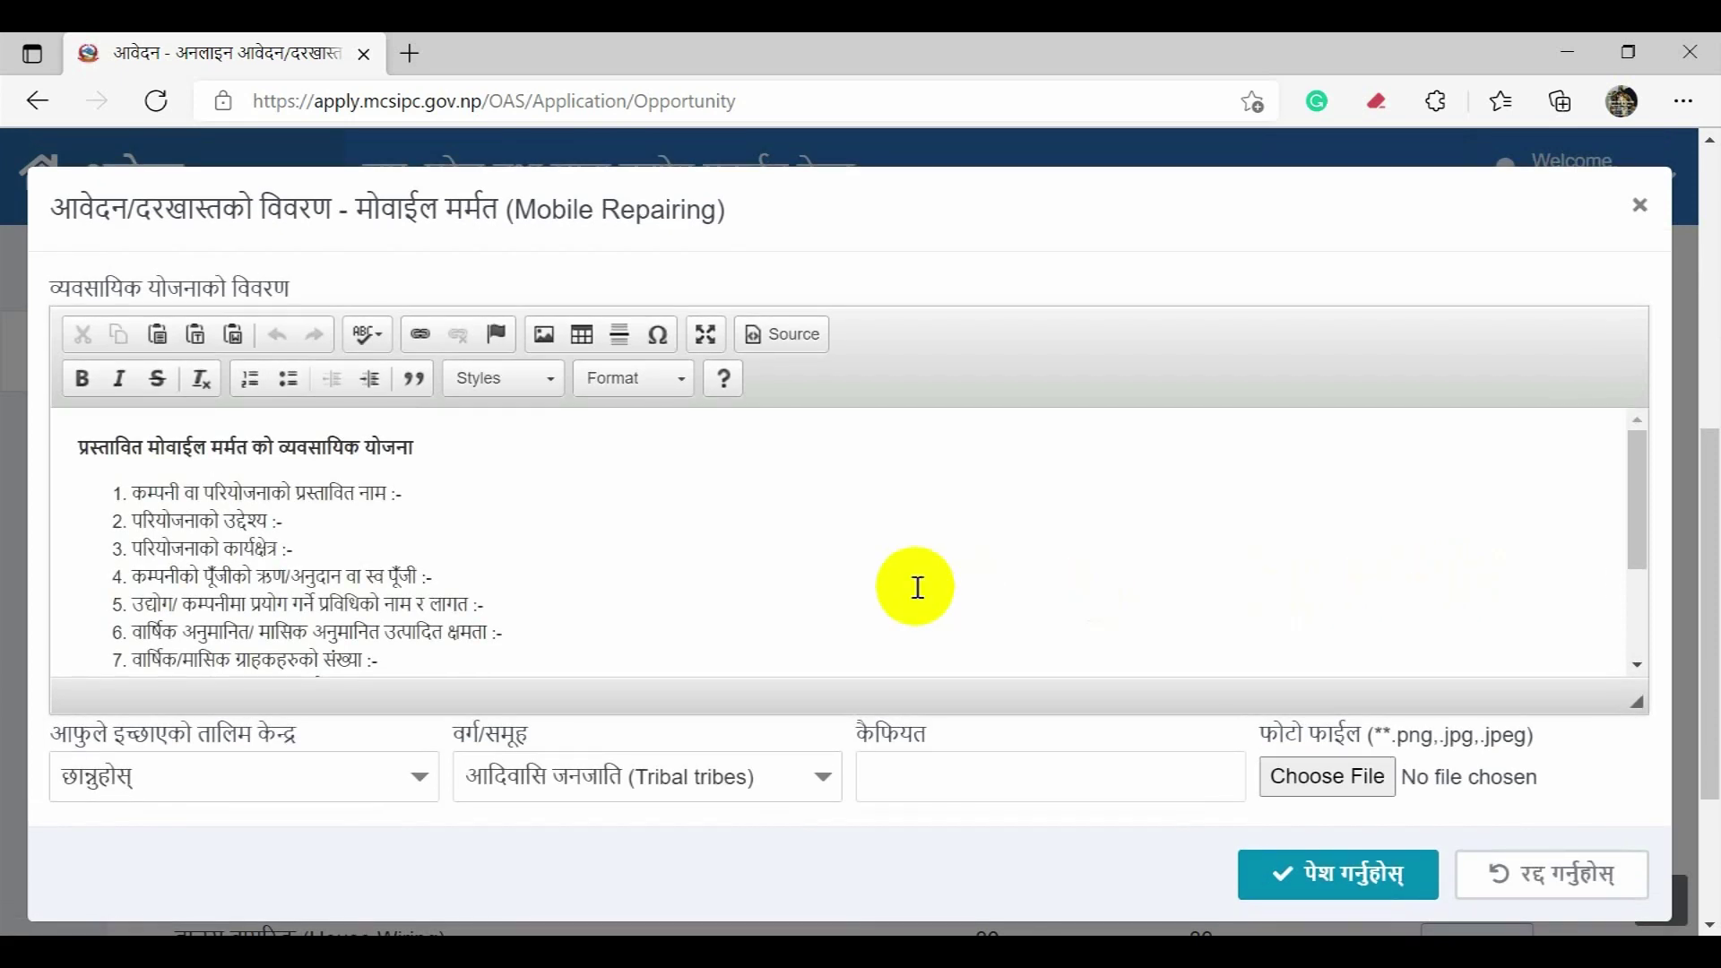
left_click(406, 789)
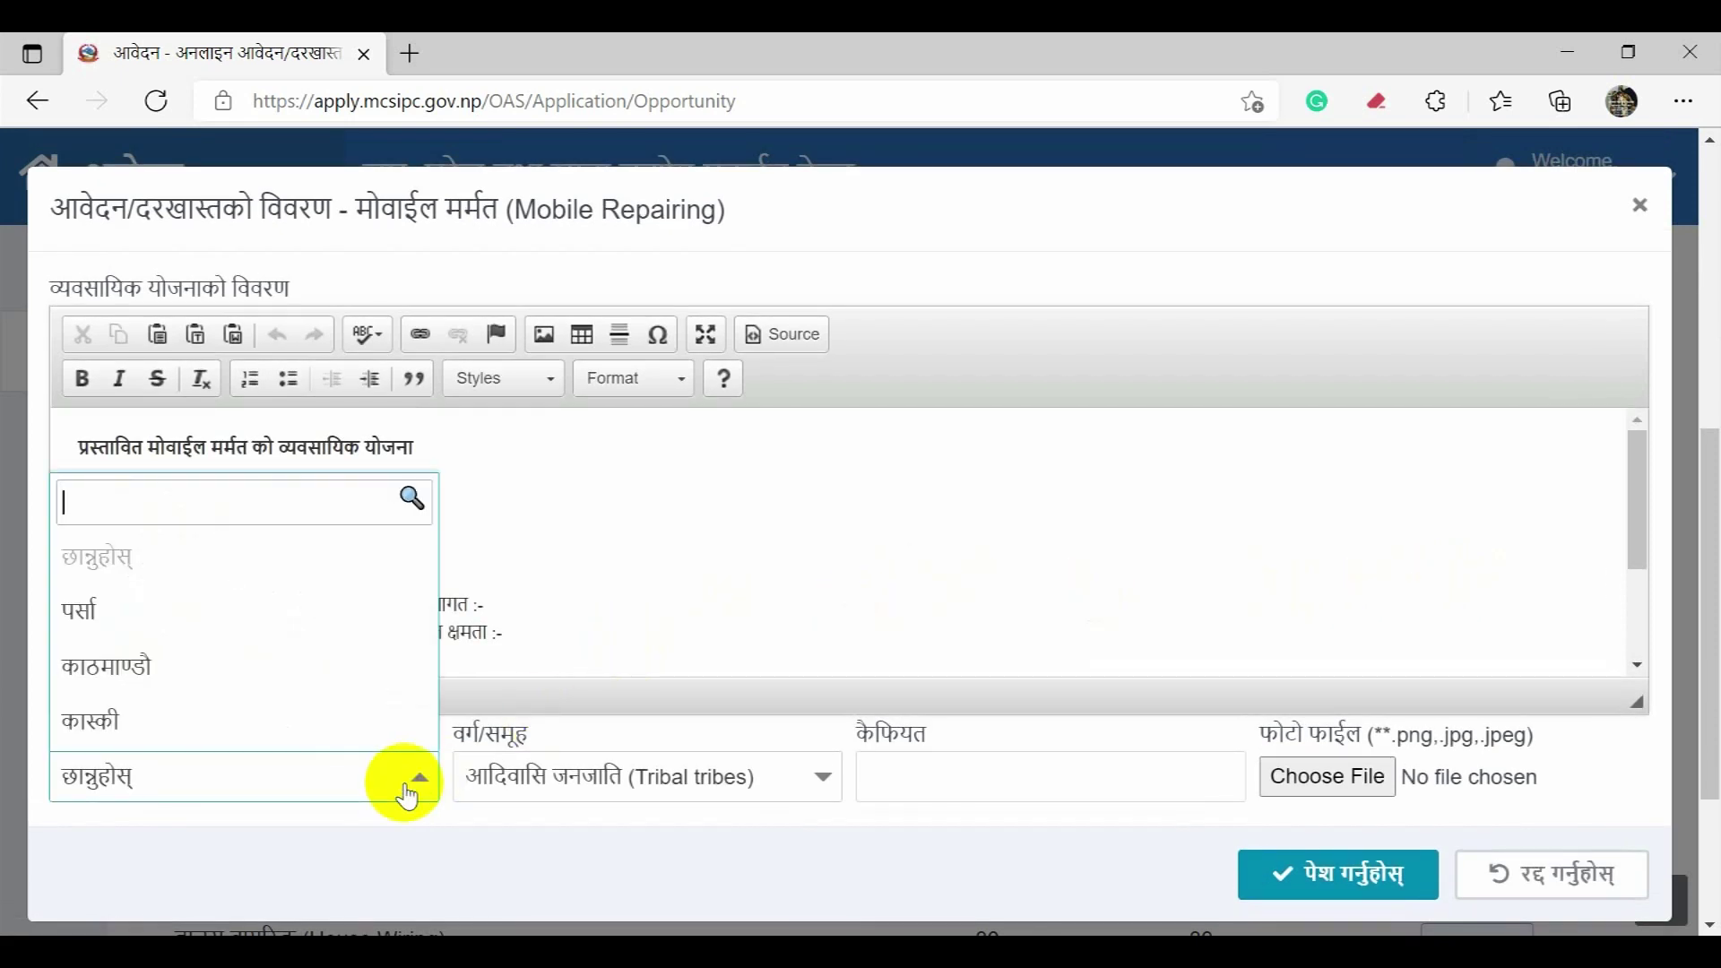
left_click(380, 744)
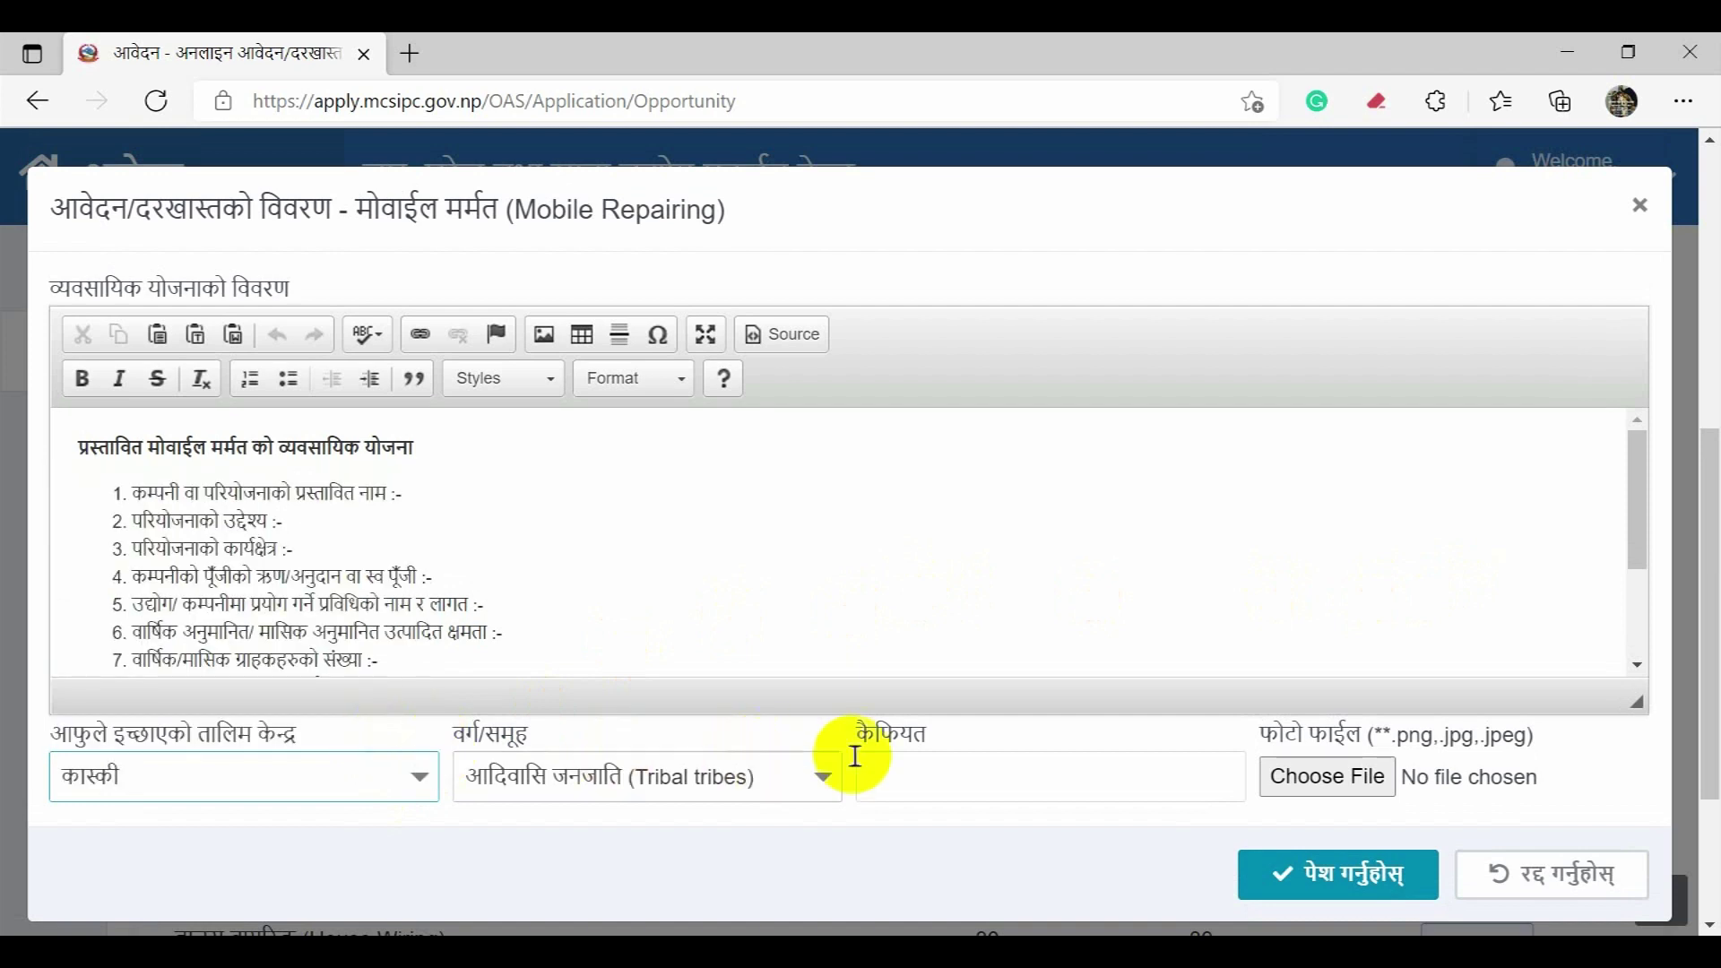
left_click(1300, 777)
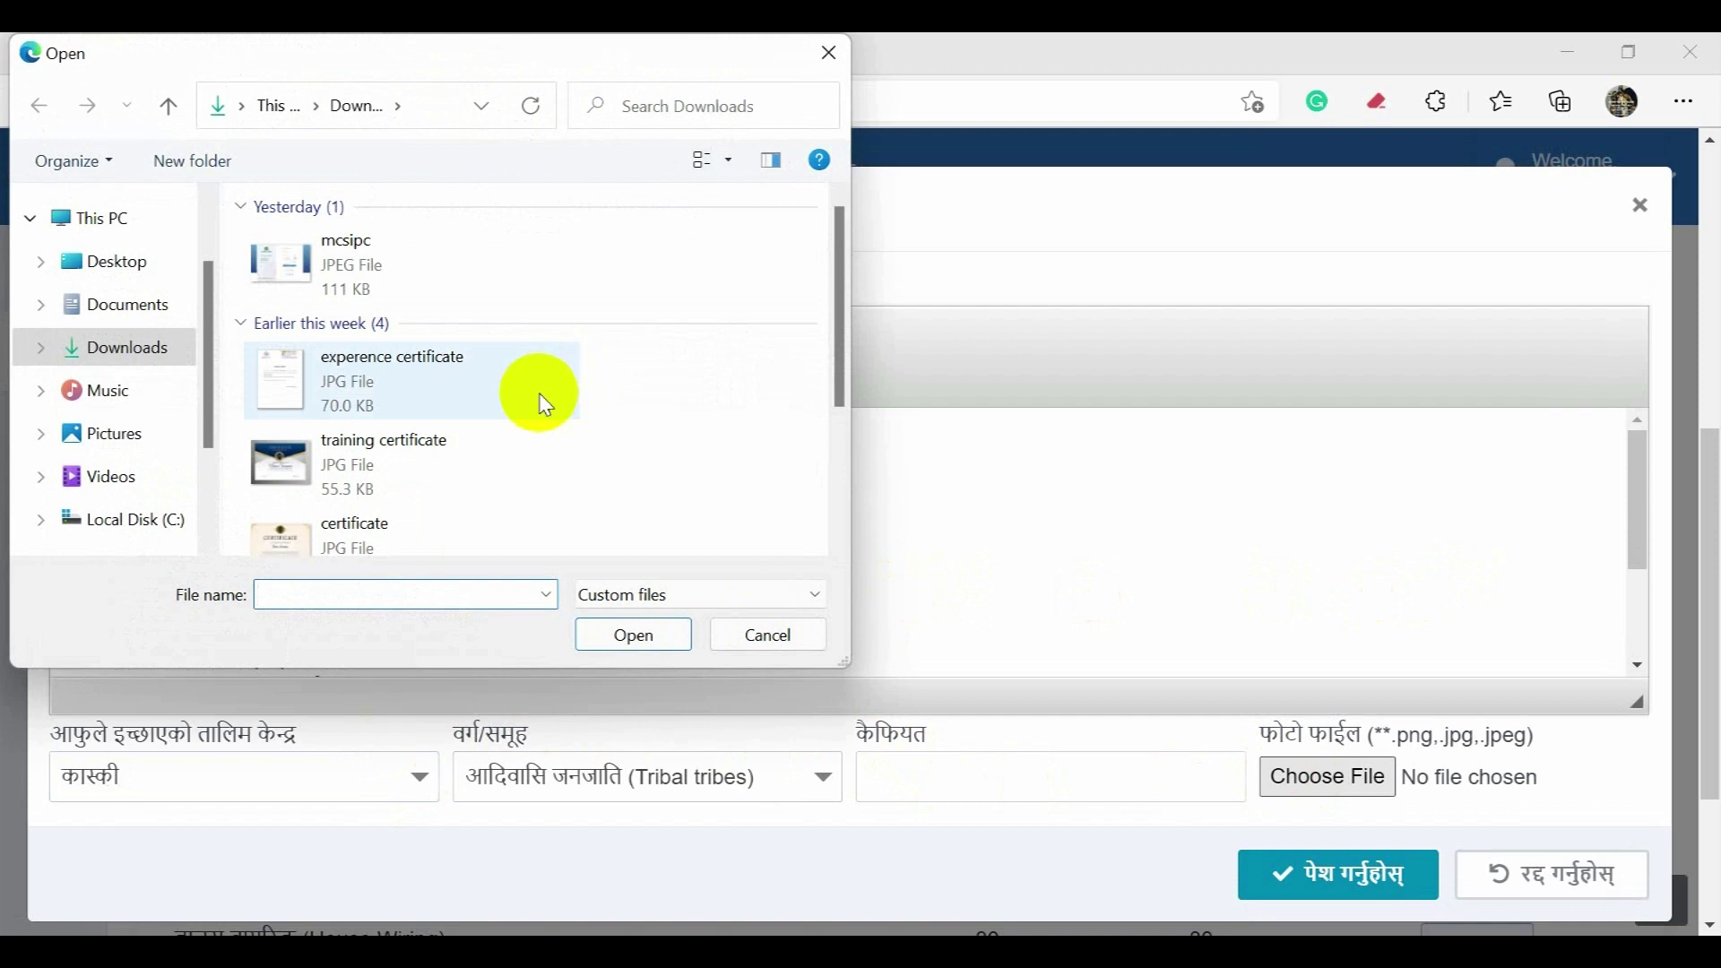
double_click(544, 402)
left_click(1327, 877)
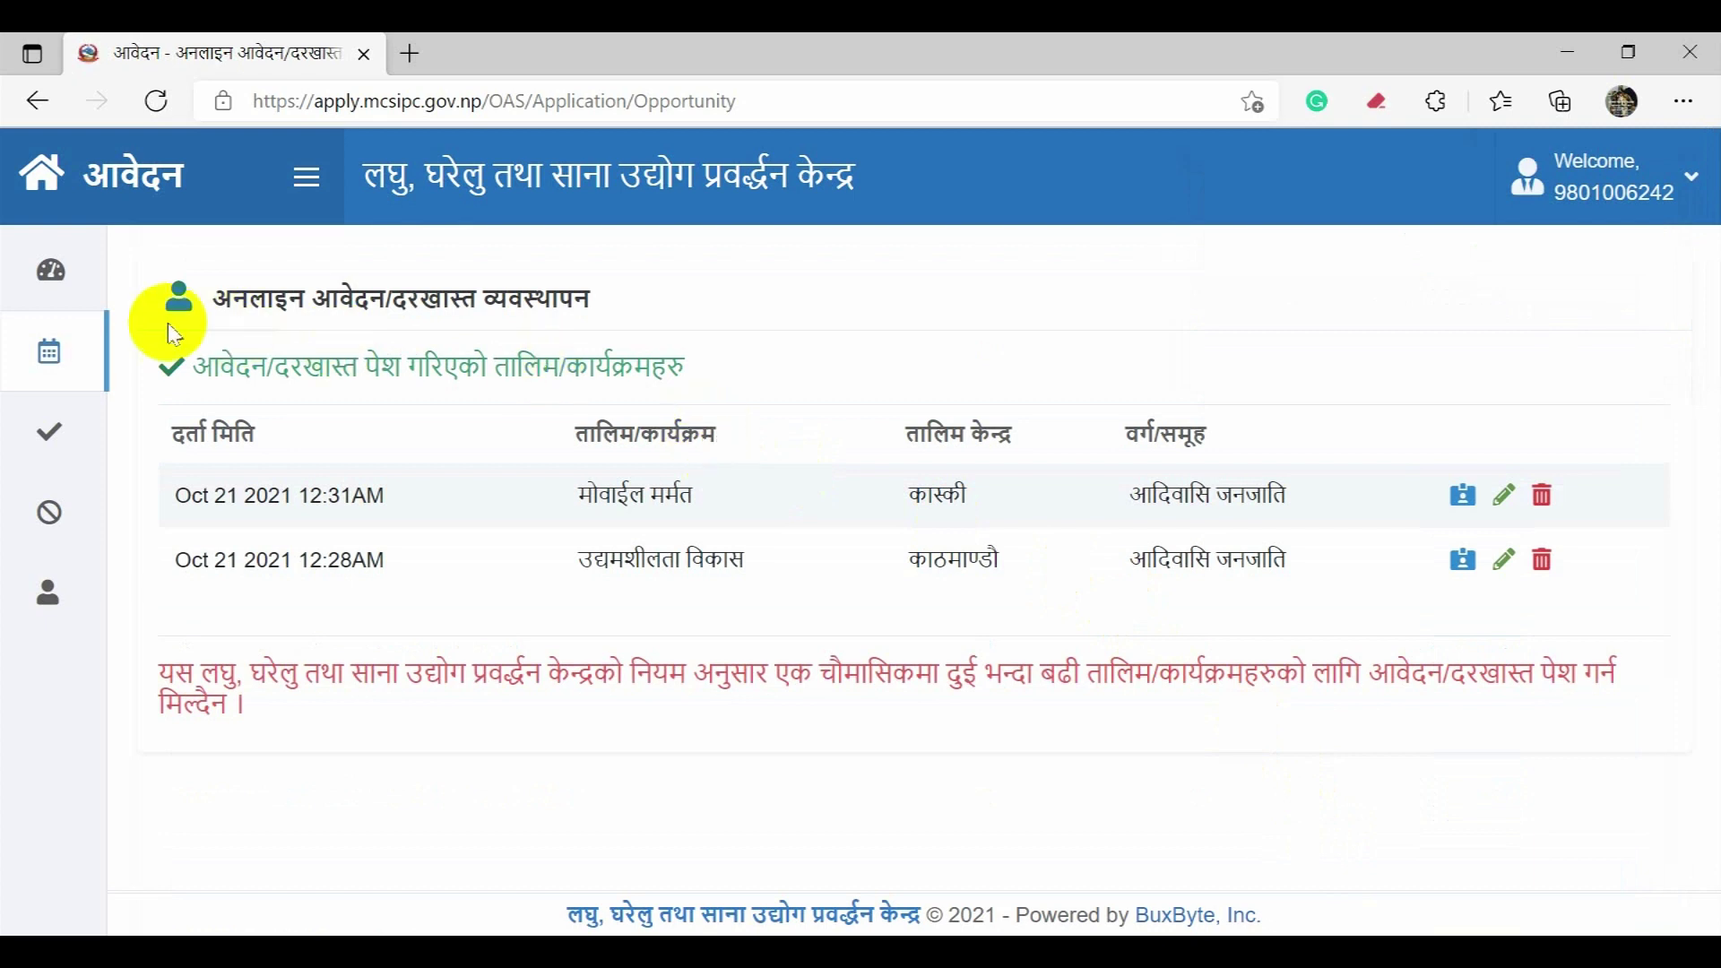
Step: Open the dashboard showing 14 trainings, 2 registered, 0 selected and 0 not selected
left_click(189, 276)
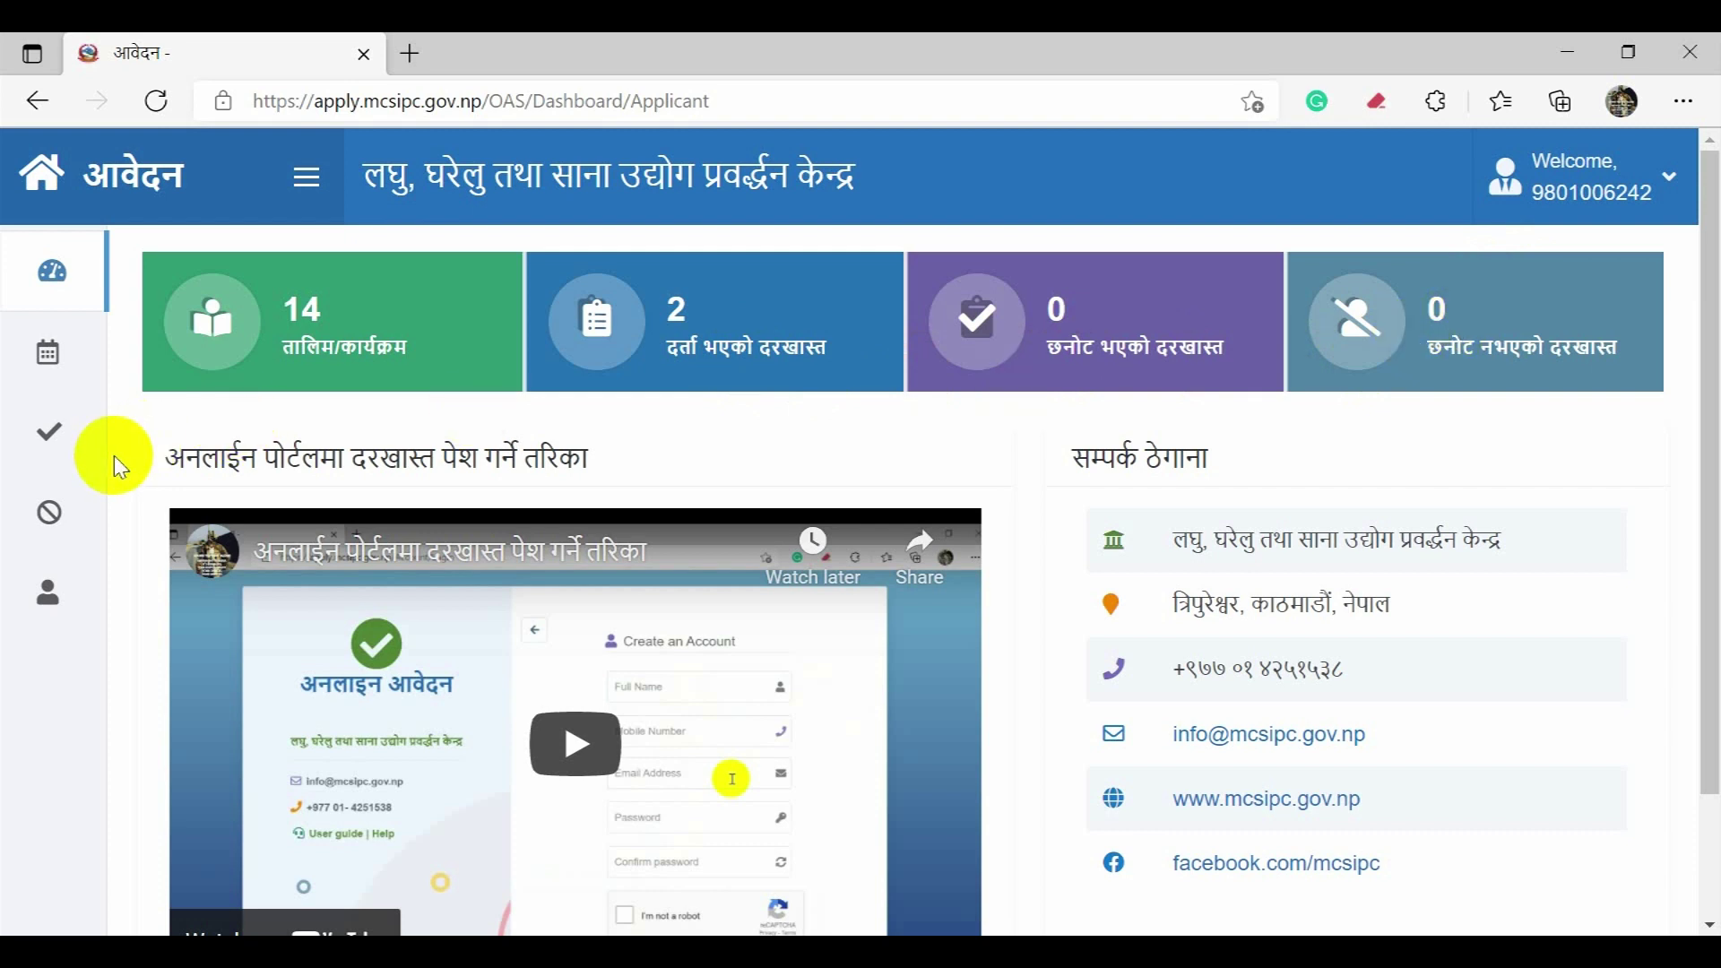
Step: Open the छनोट भएको आवेदन page, which lists no selected applications
mouse_move(86, 435)
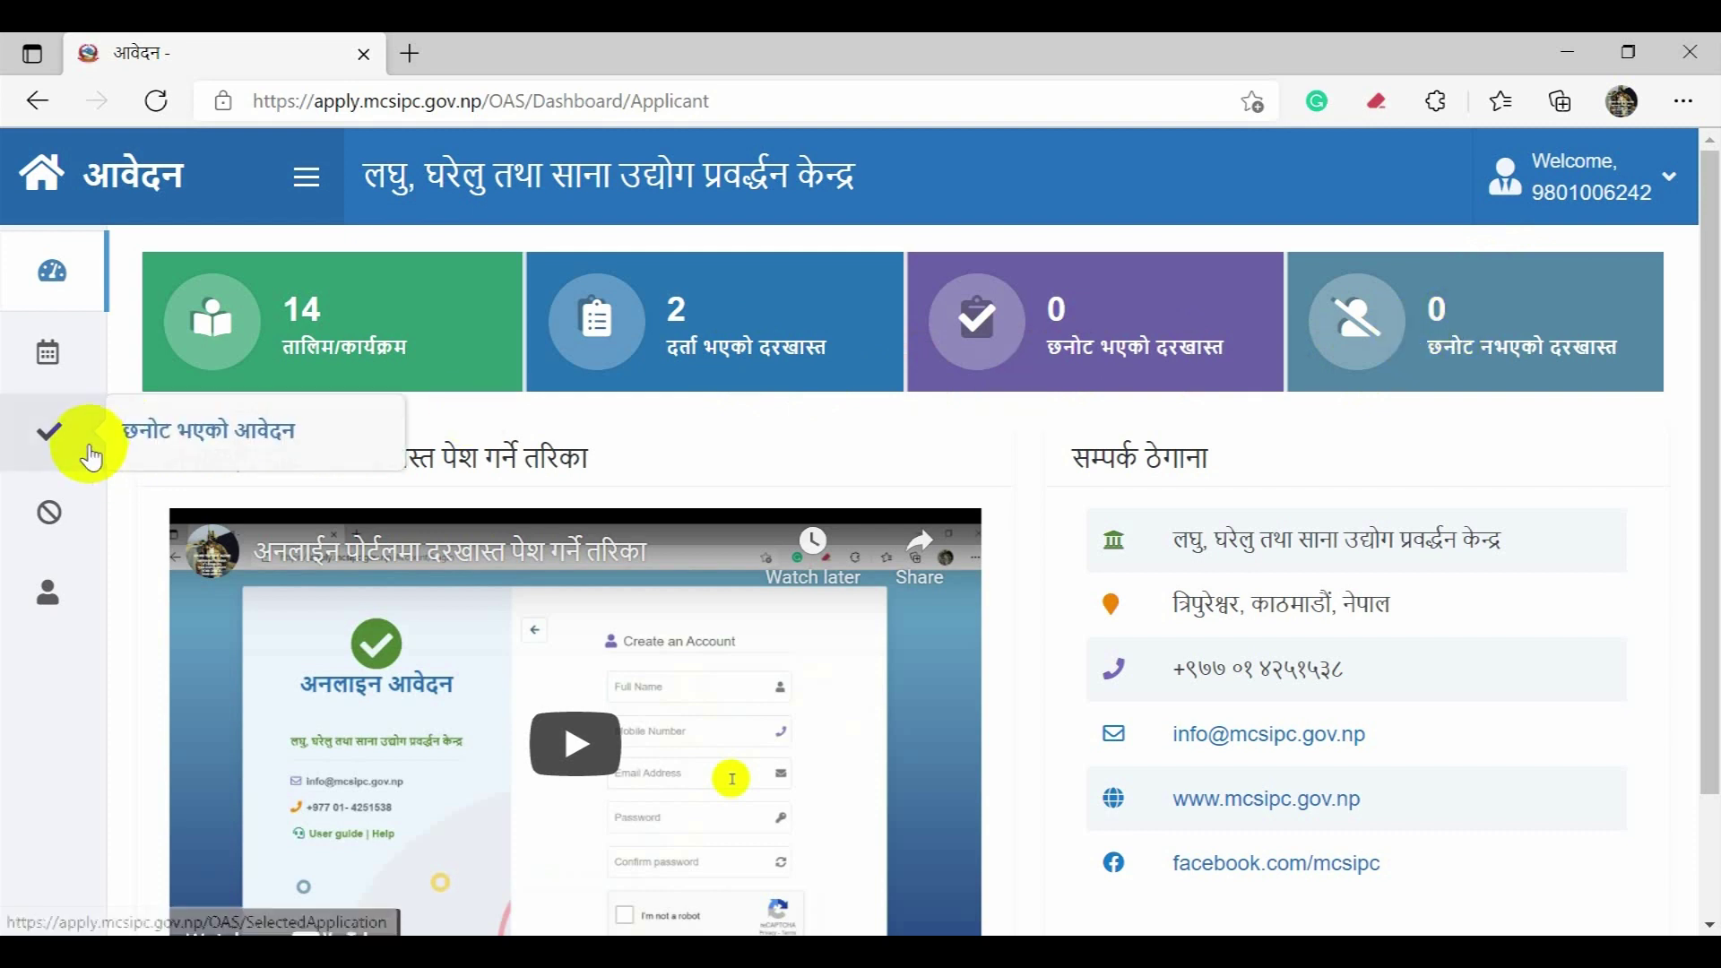
left_click(135, 438)
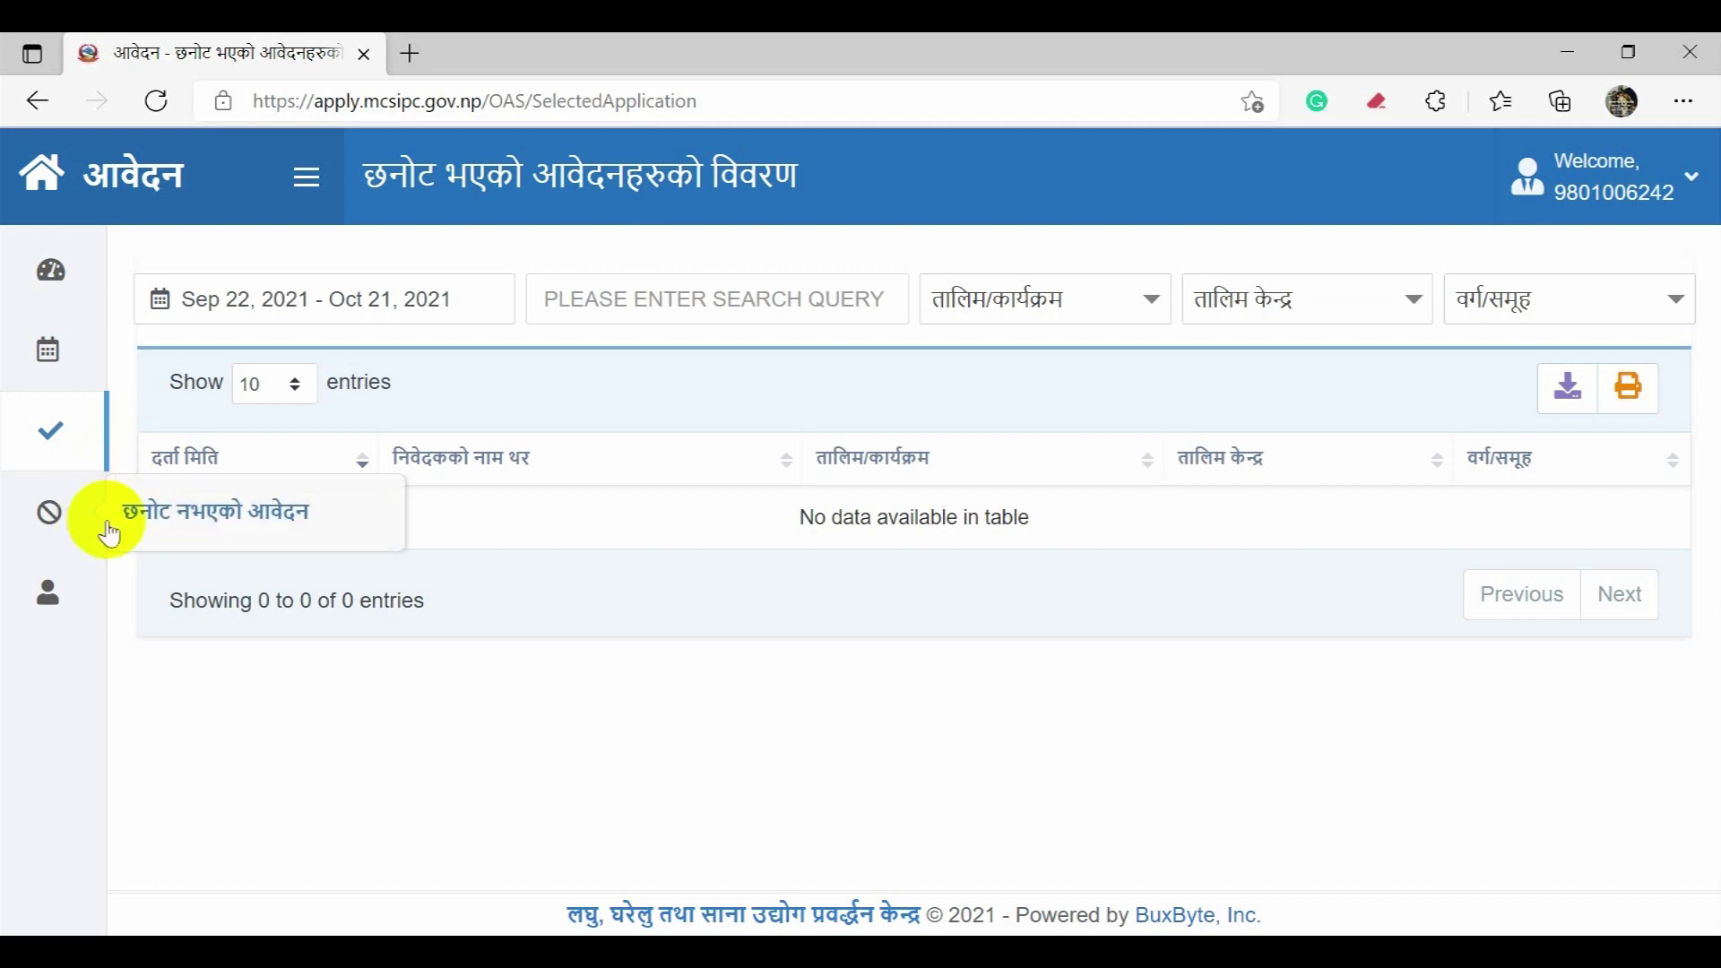
Step: Check the empty छनोट नभएको आवेदन list, then open the व्यक्तिगत विवरण page
left_click(159, 535)
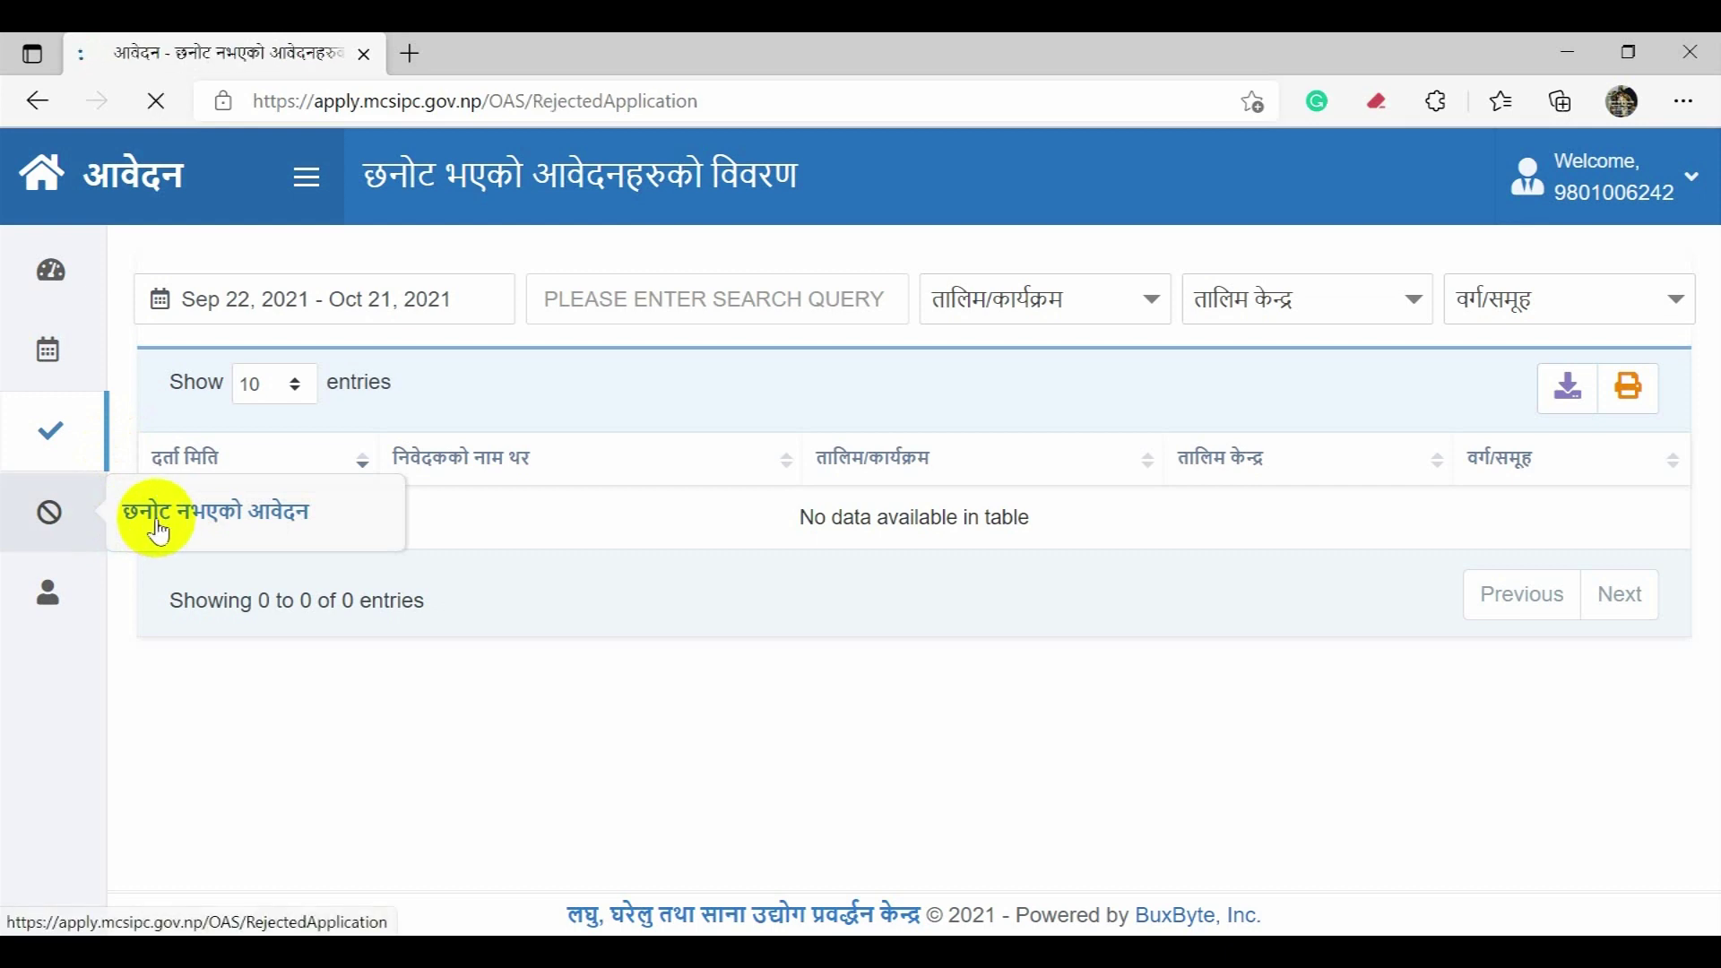
left_click(179, 446)
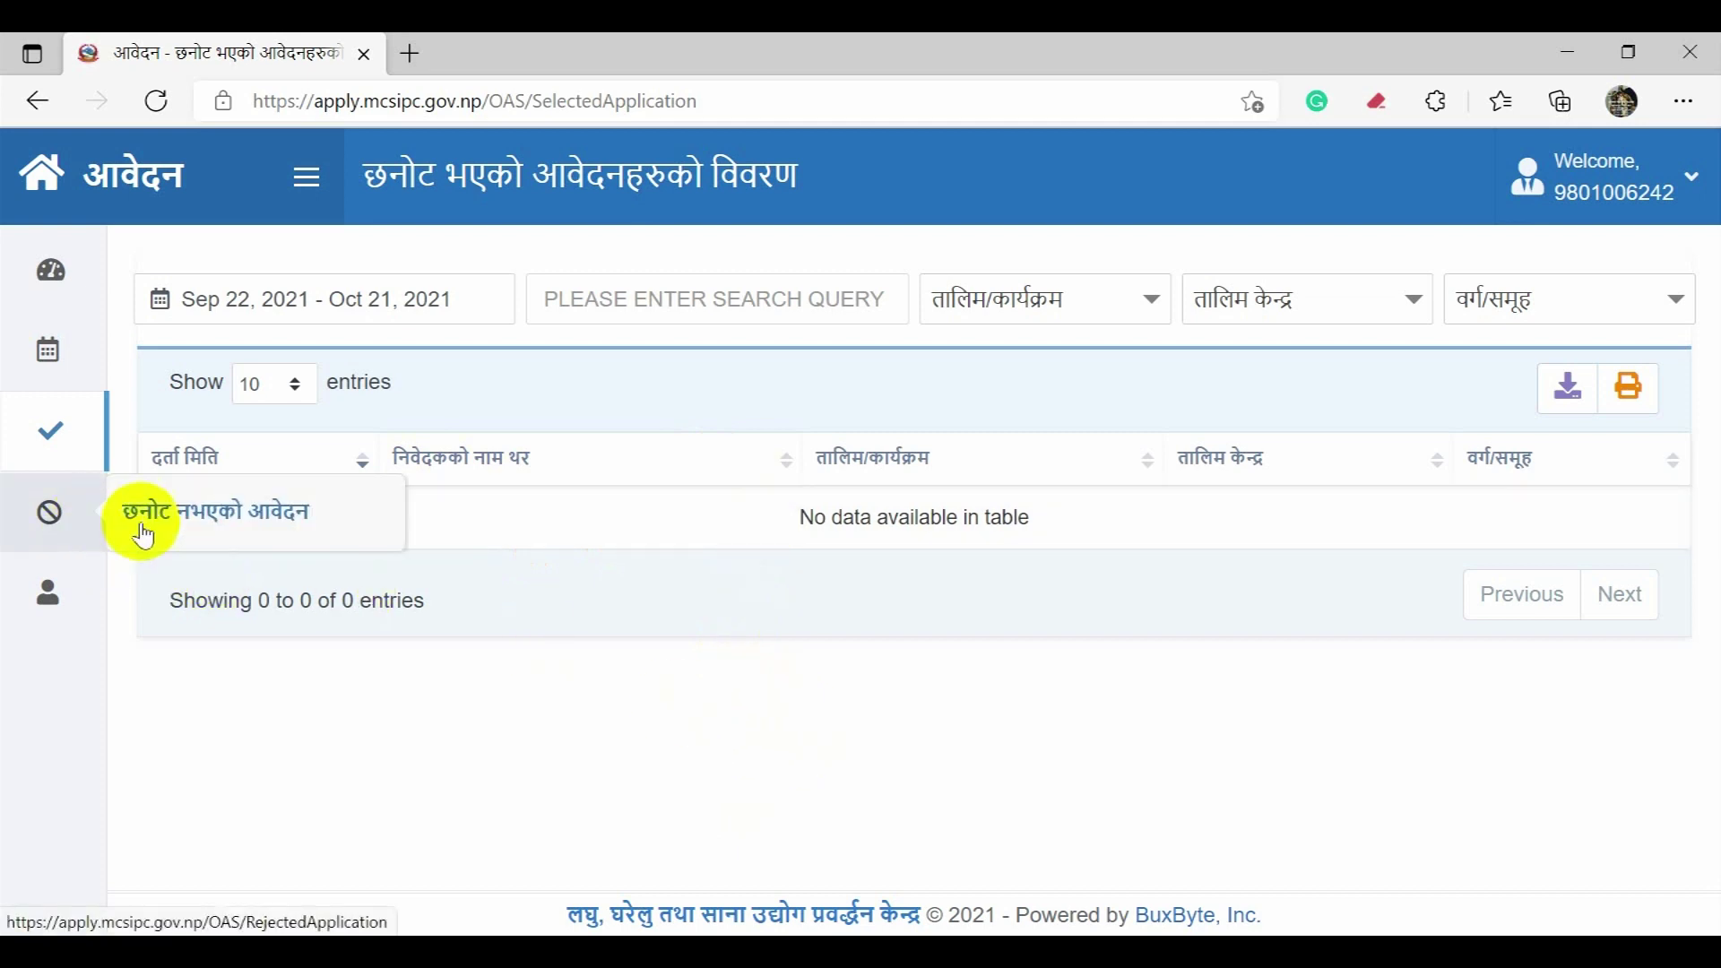
left_click(184, 530)
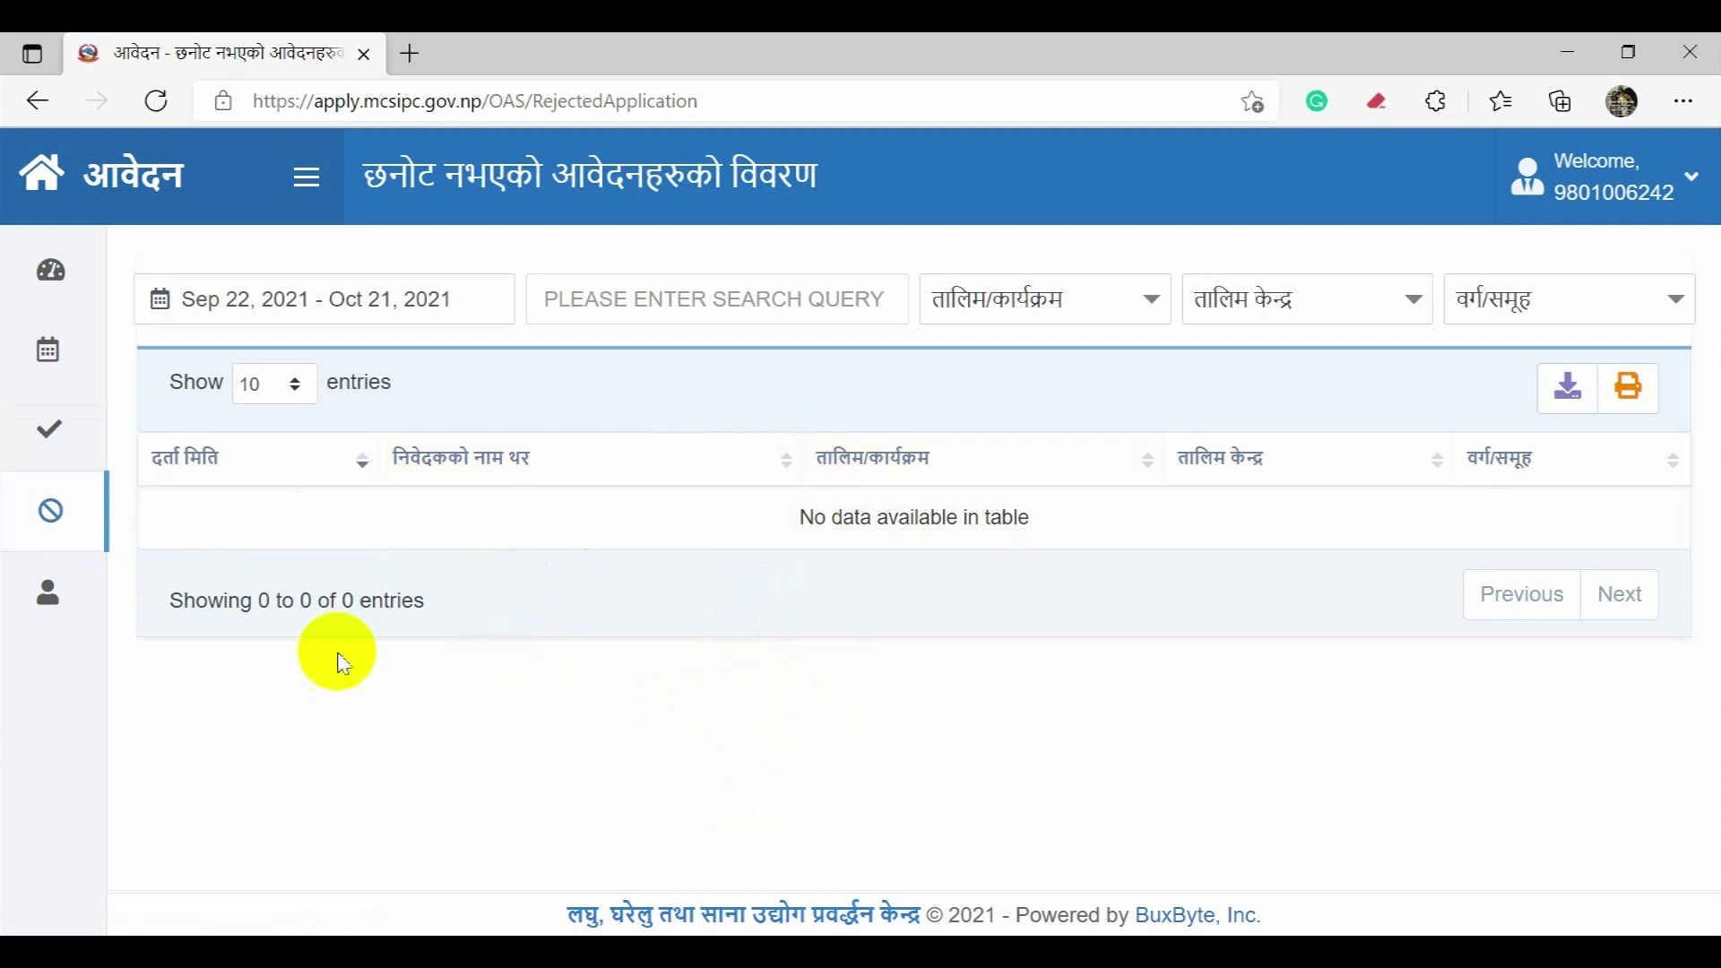
mouse_move(46, 596)
left_click(197, 608)
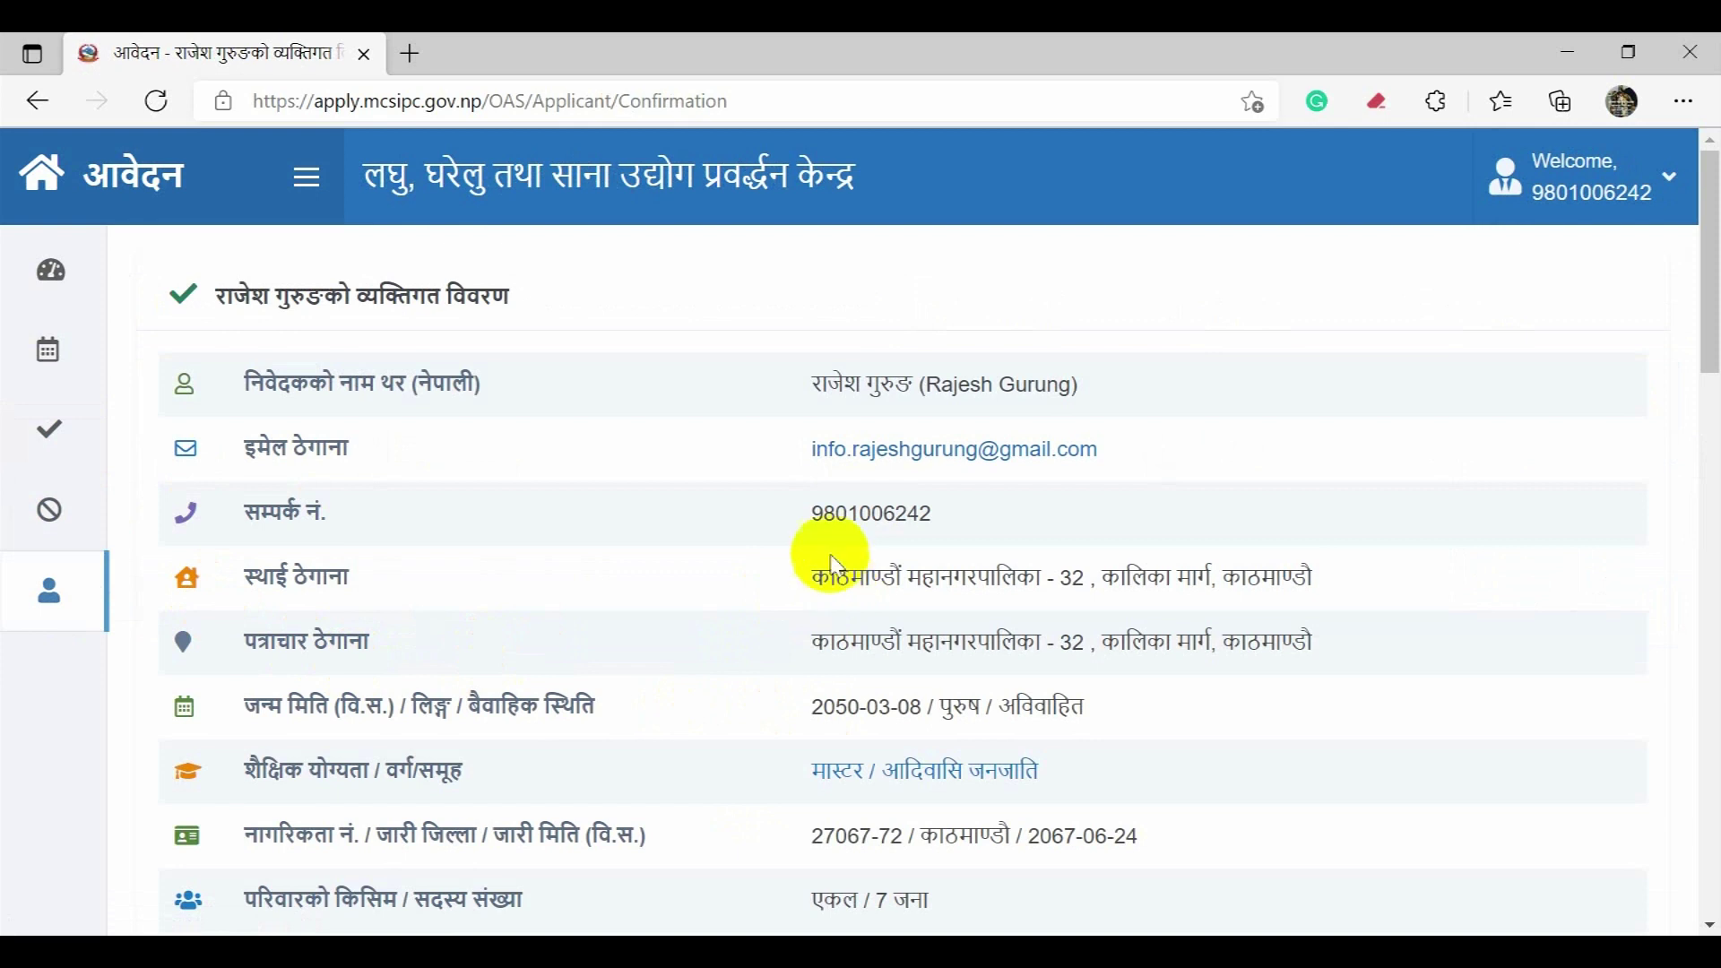
Step: Go back to the ड्यासबोर्ड and scroll through its counts and contact details
mouse_move(22, 273)
left_click(185, 260)
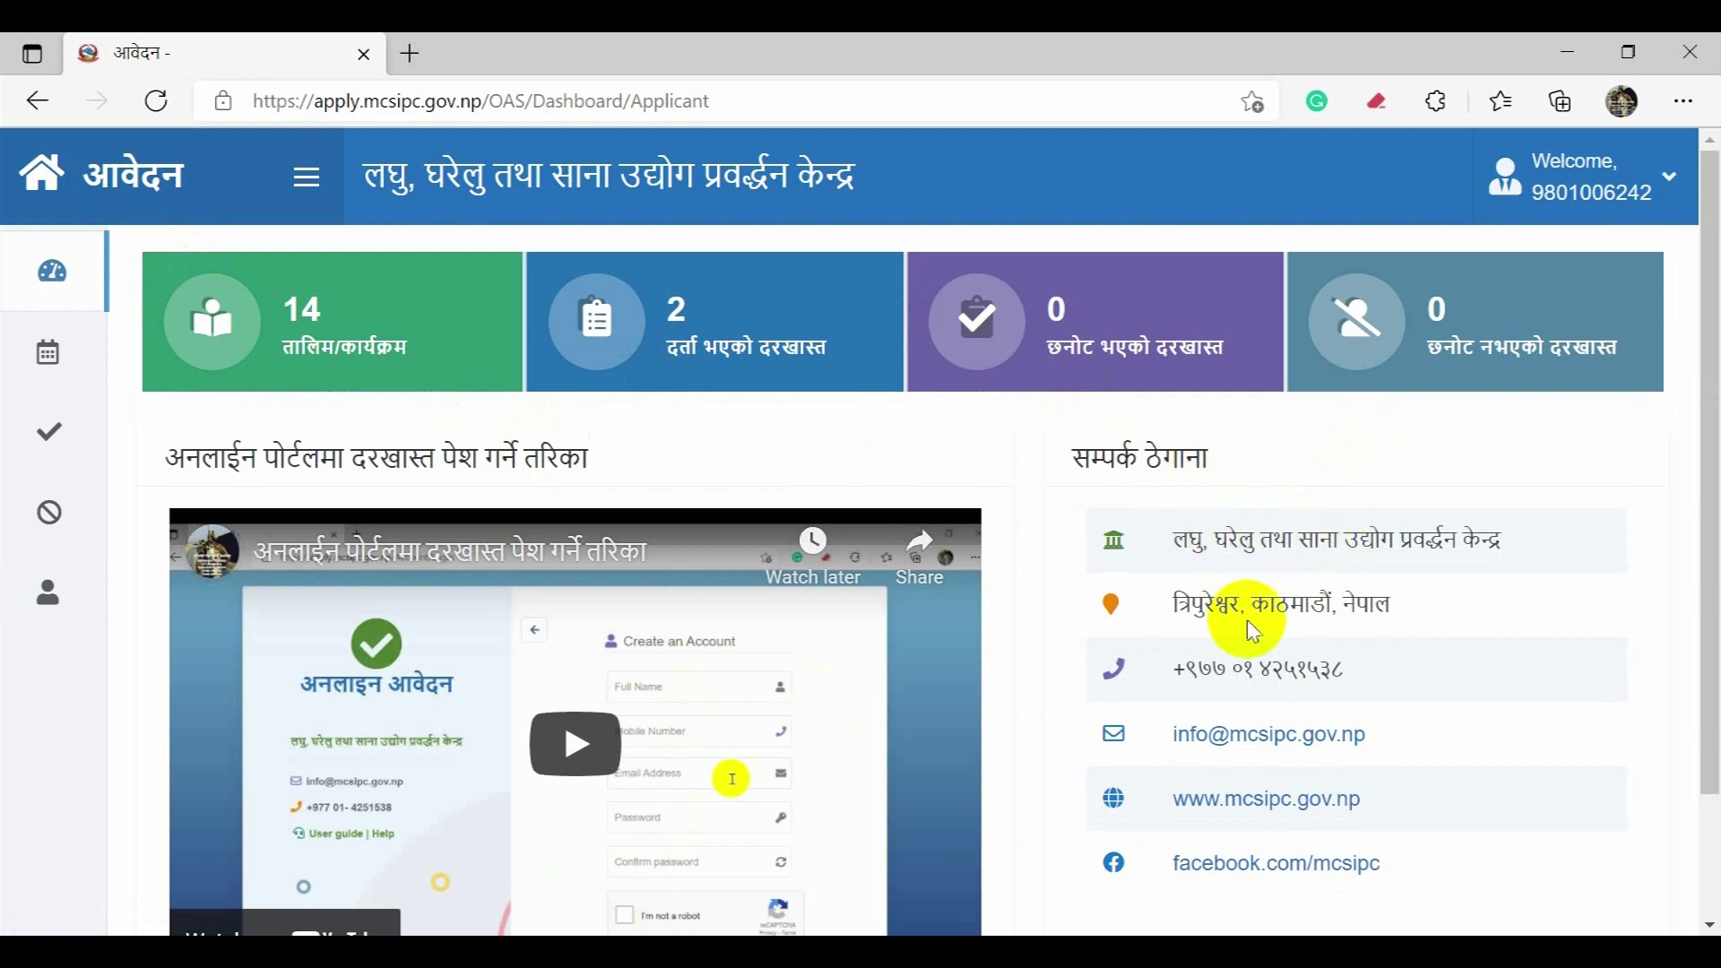
scroll(1247, 621, "down", 2)
scroll(1253, 659, "up", 1)
scroll(1253, 659, "up", 1)
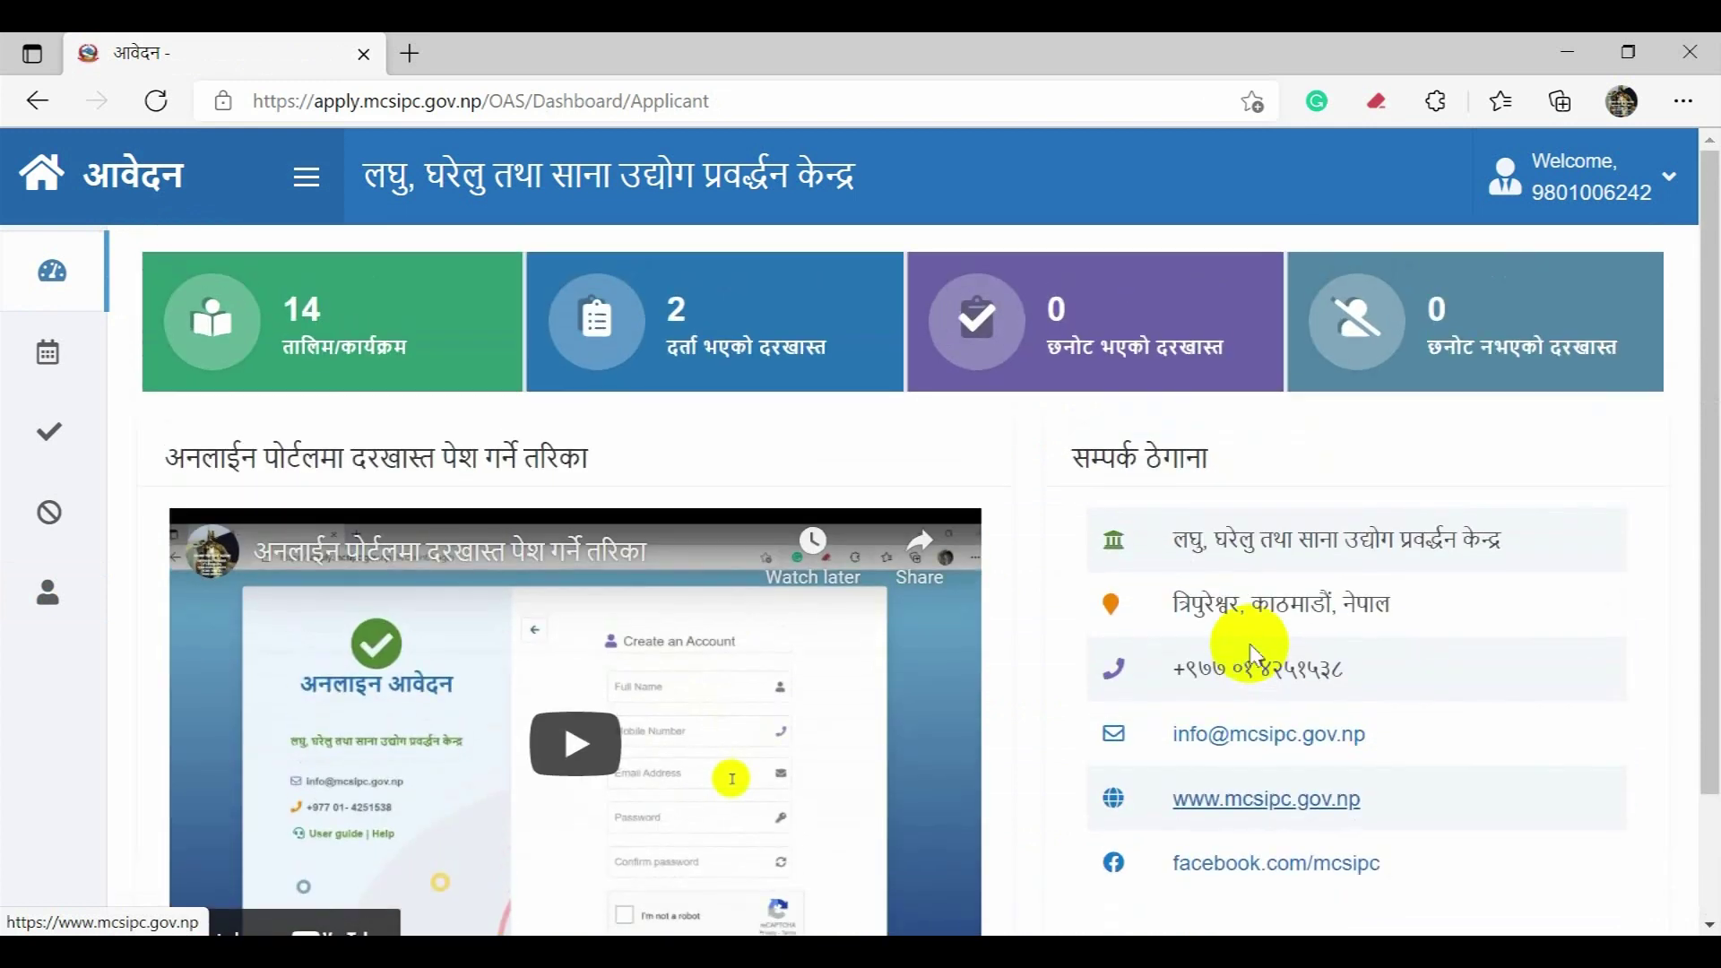